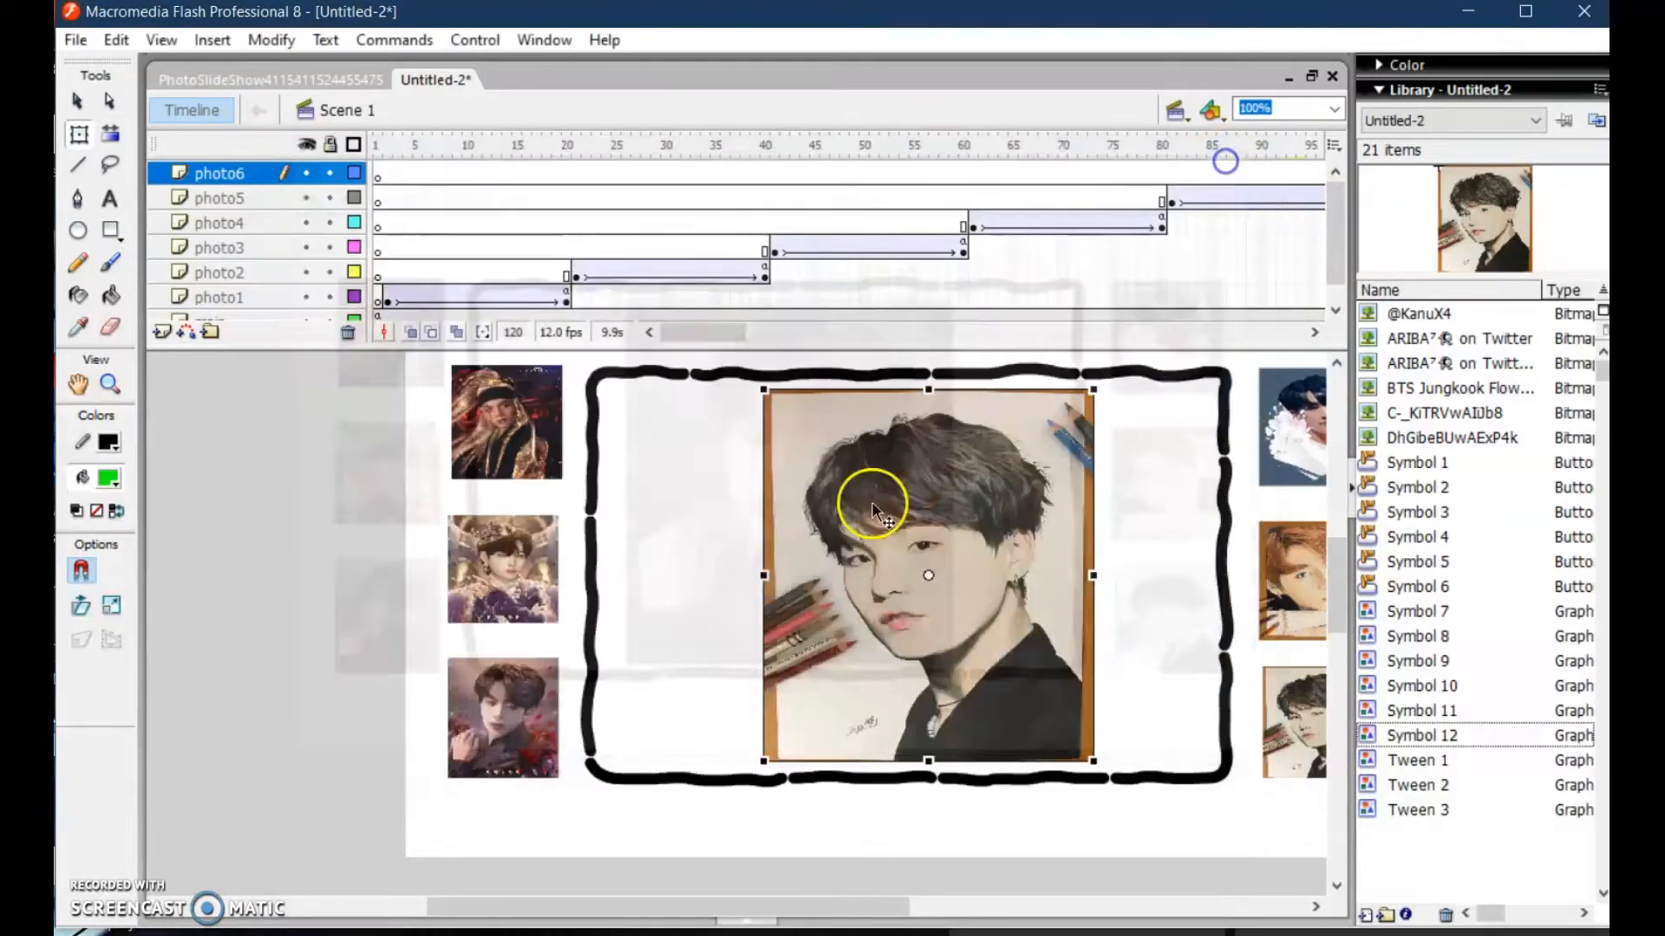
Create a new blank Flash Document
click(78, 43)
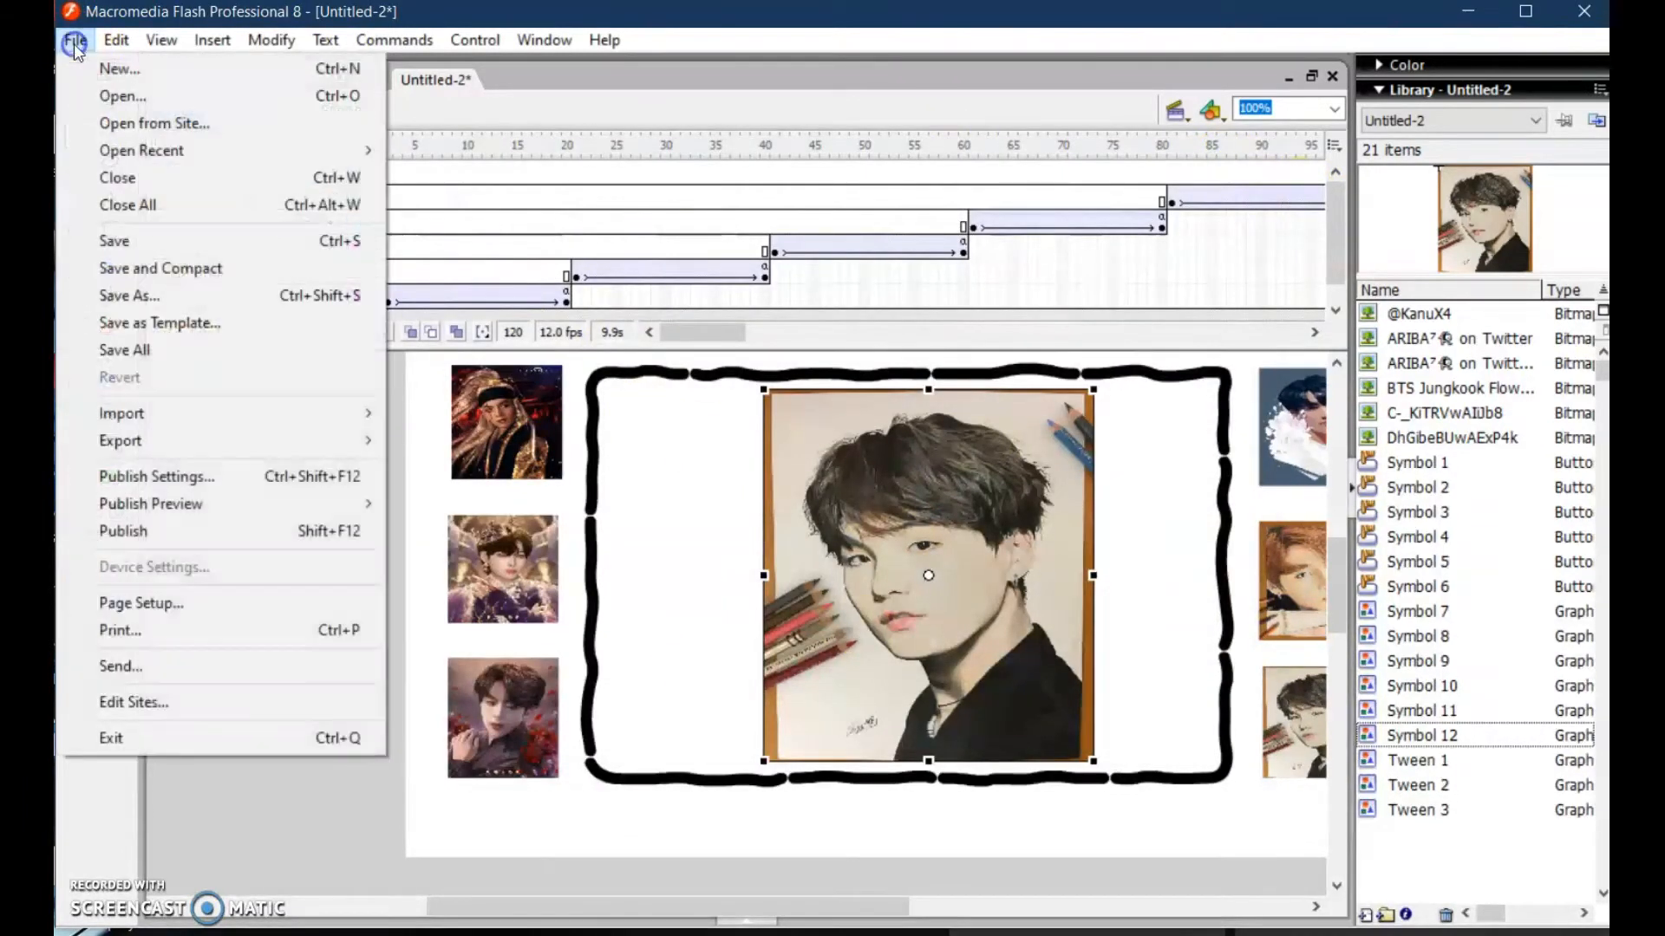
click(109, 65)
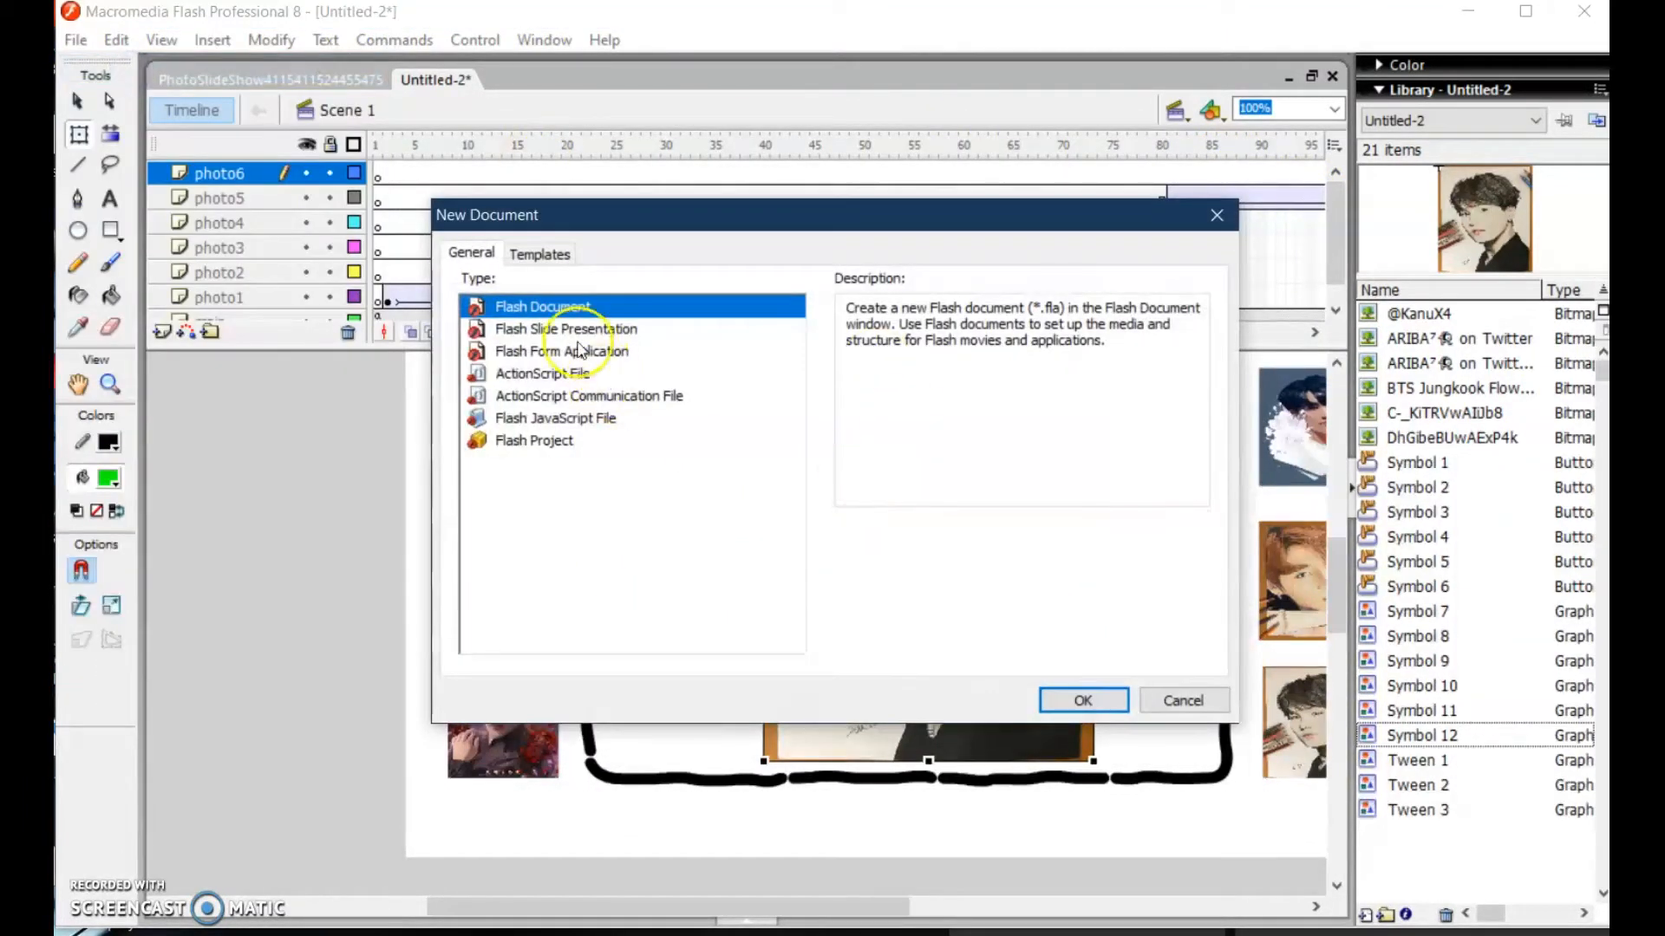
click(1066, 706)
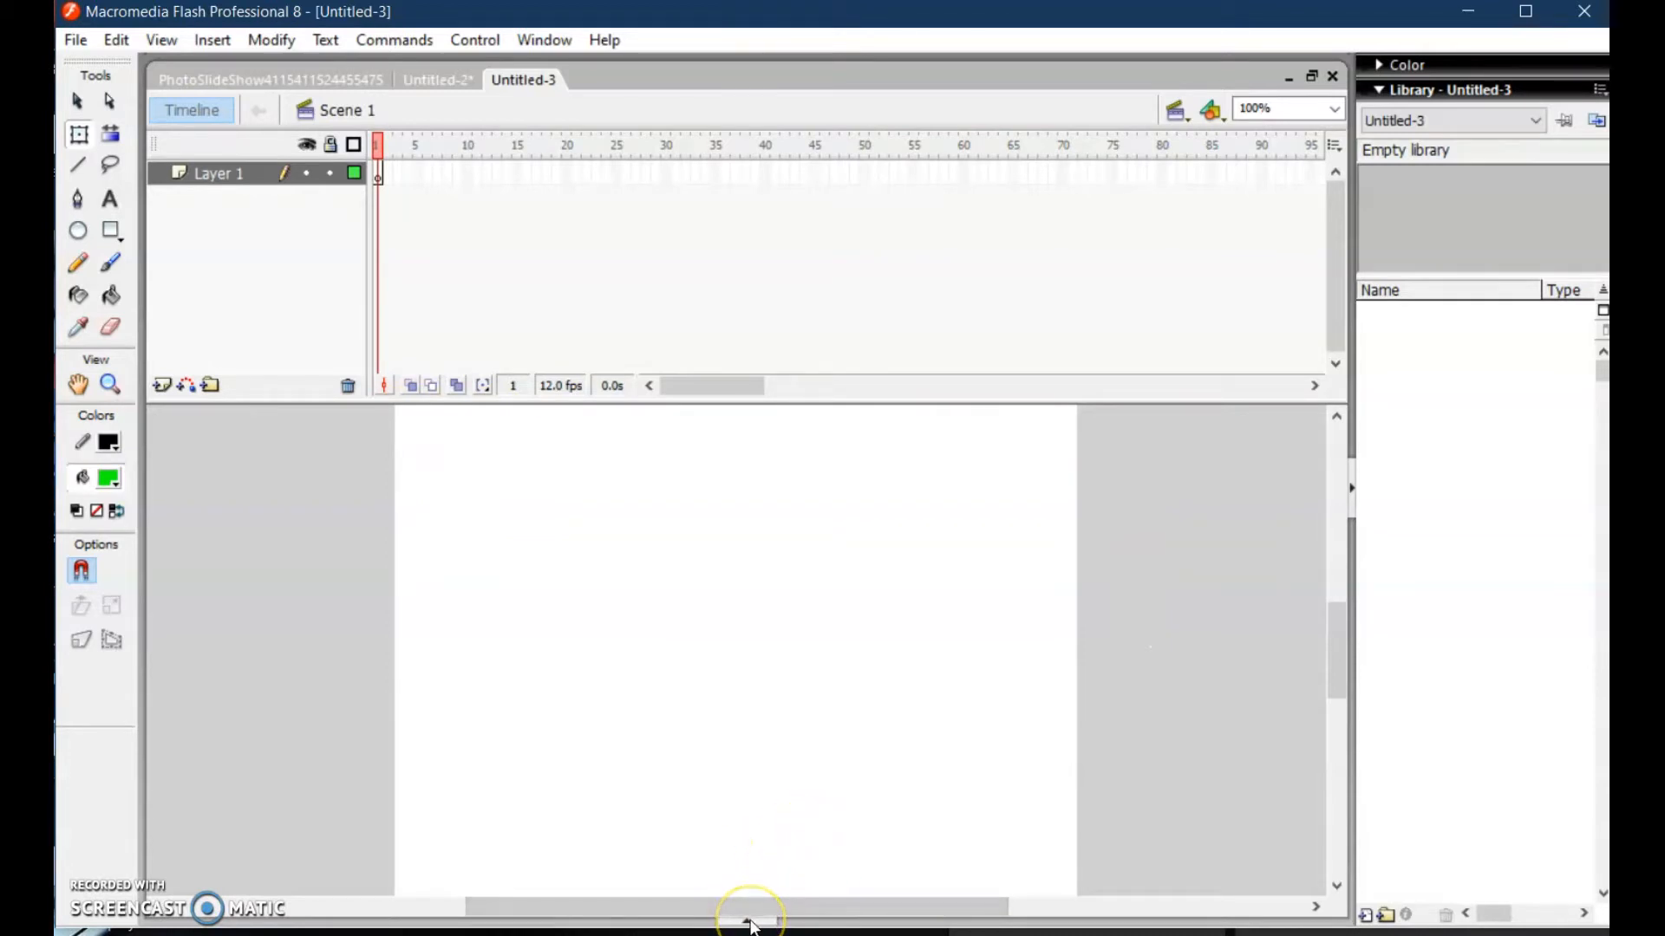
Set the new document's dimensions to 800 px wide by 450 px high
click(798, 909)
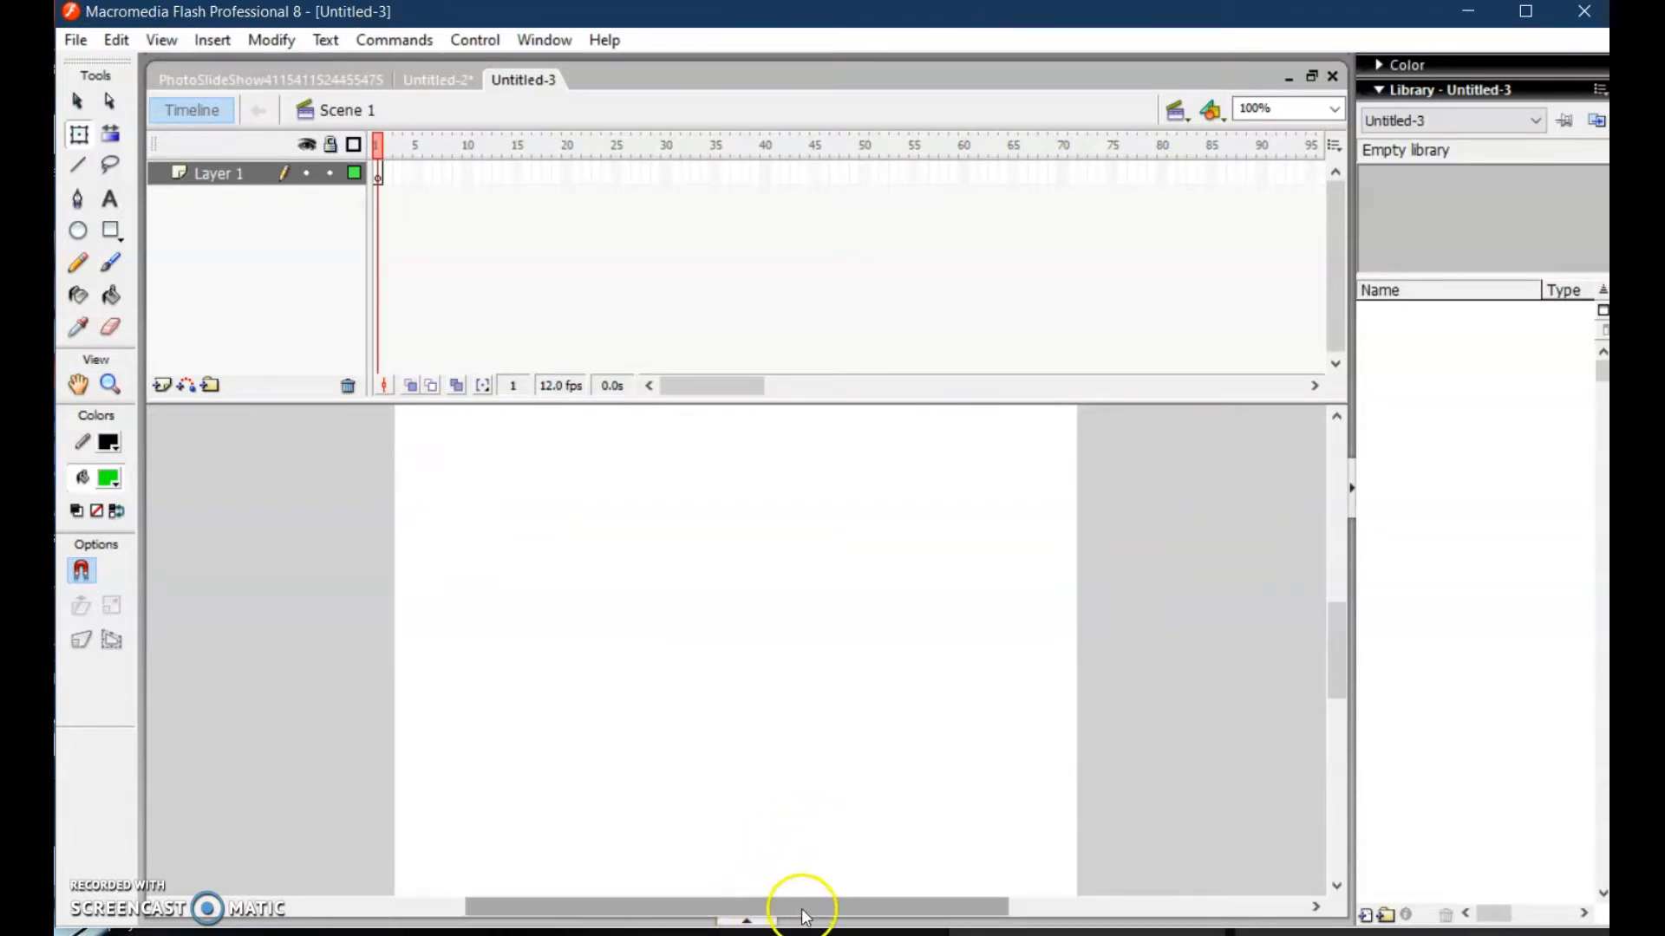
click(748, 921)
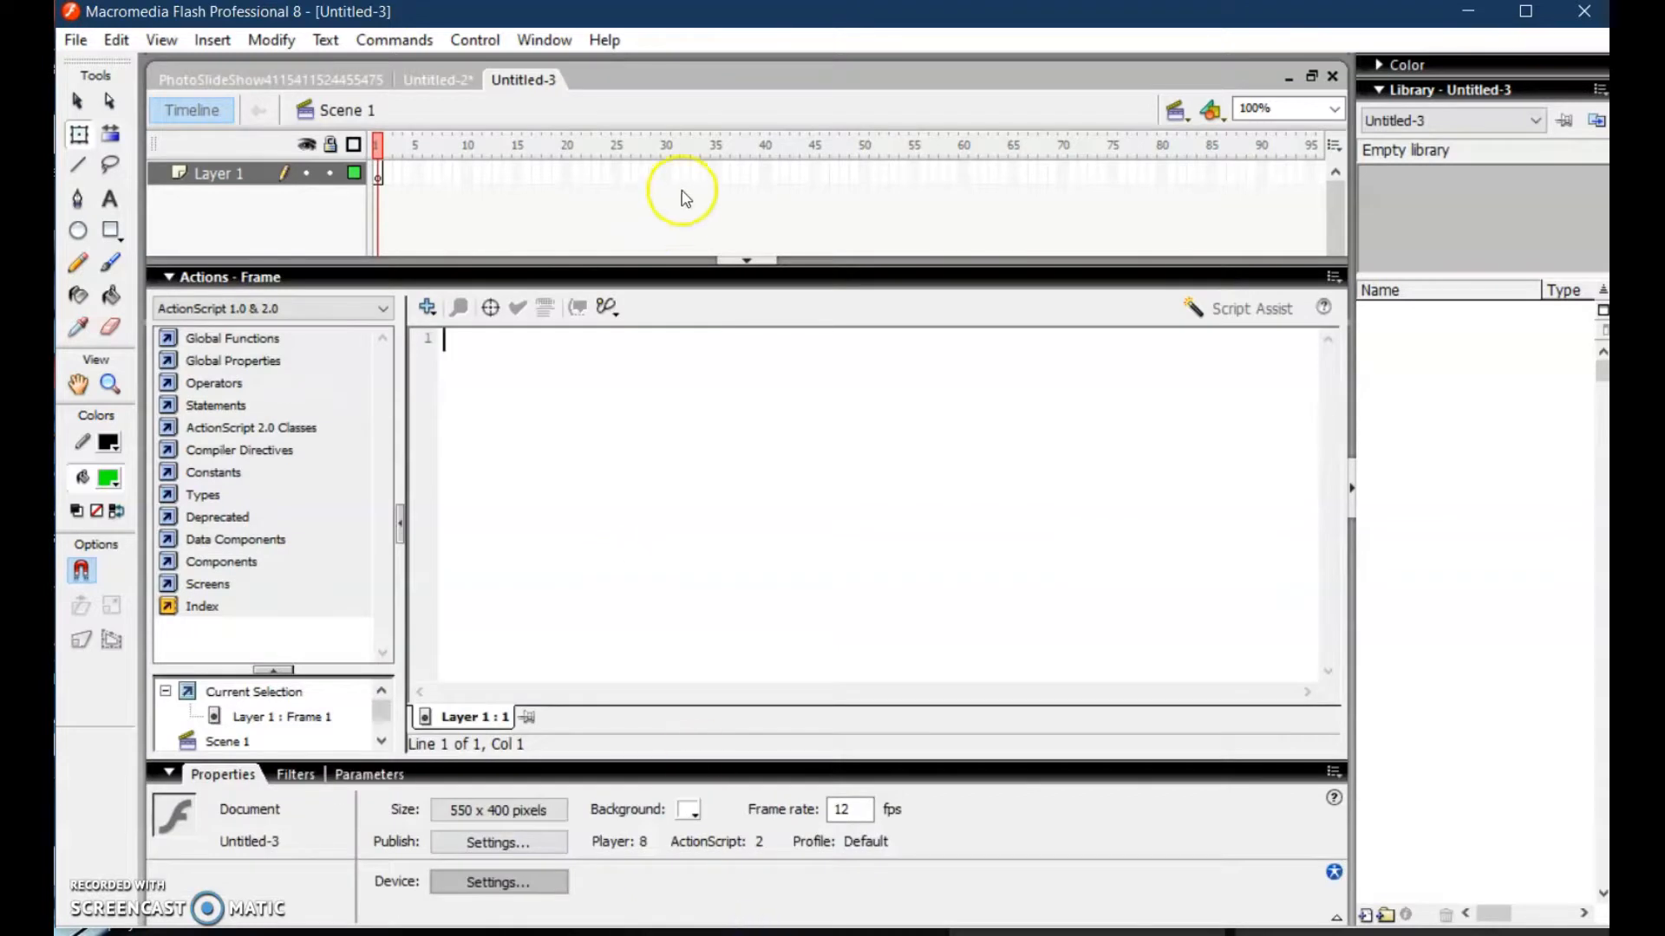
click(713, 280)
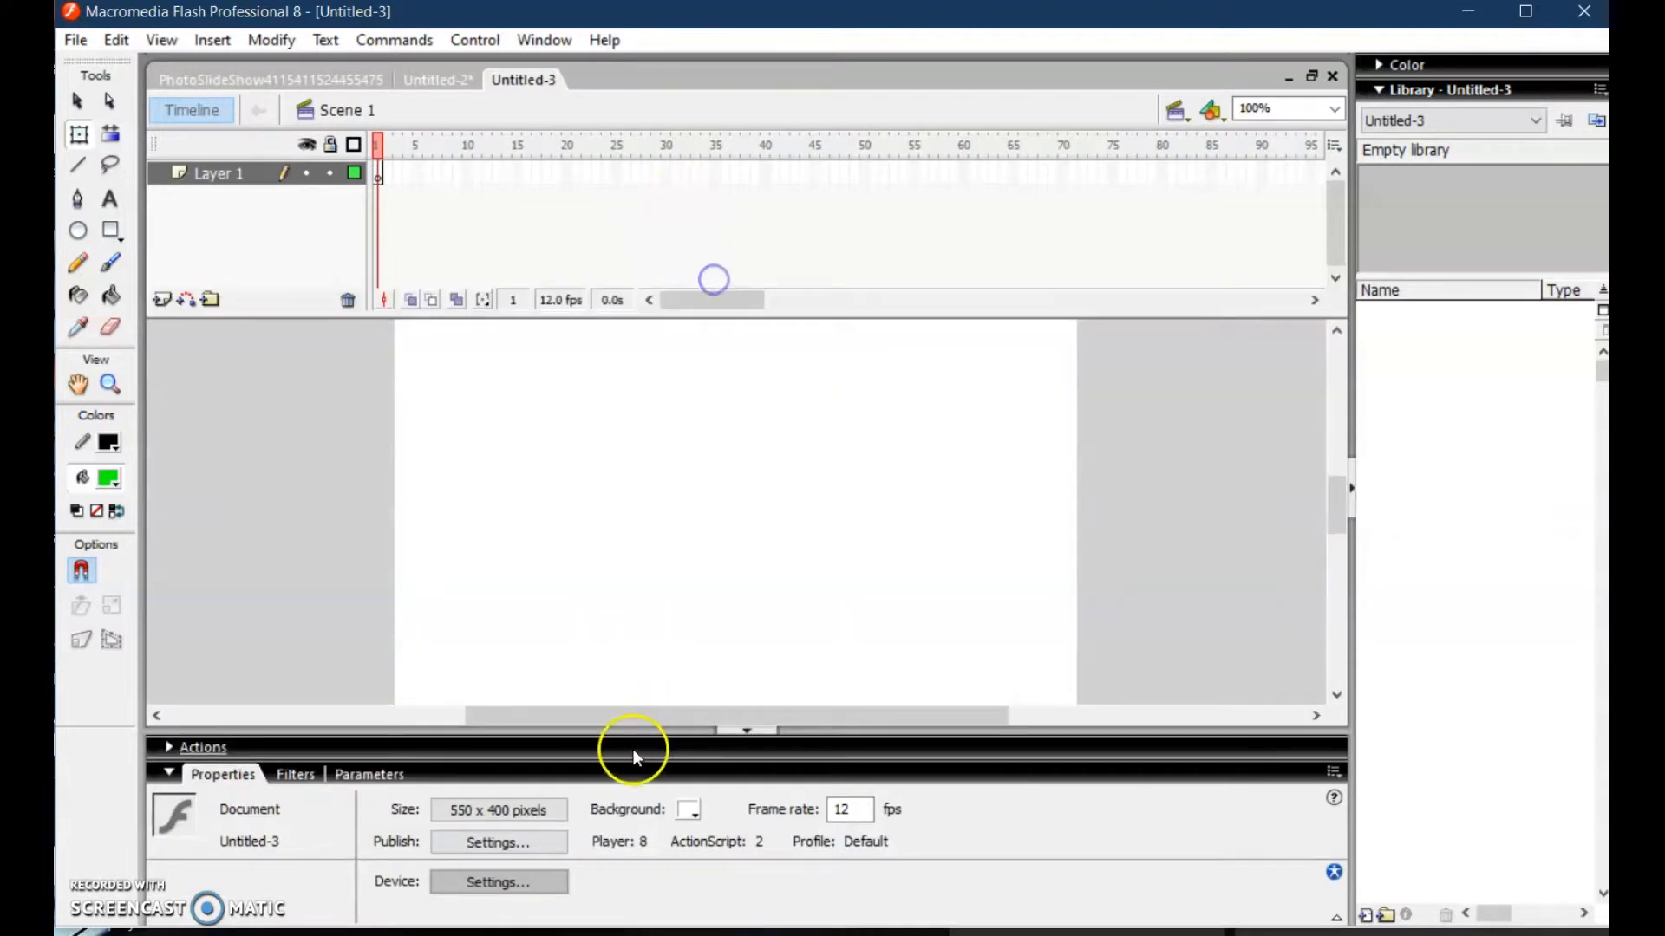
click(476, 811)
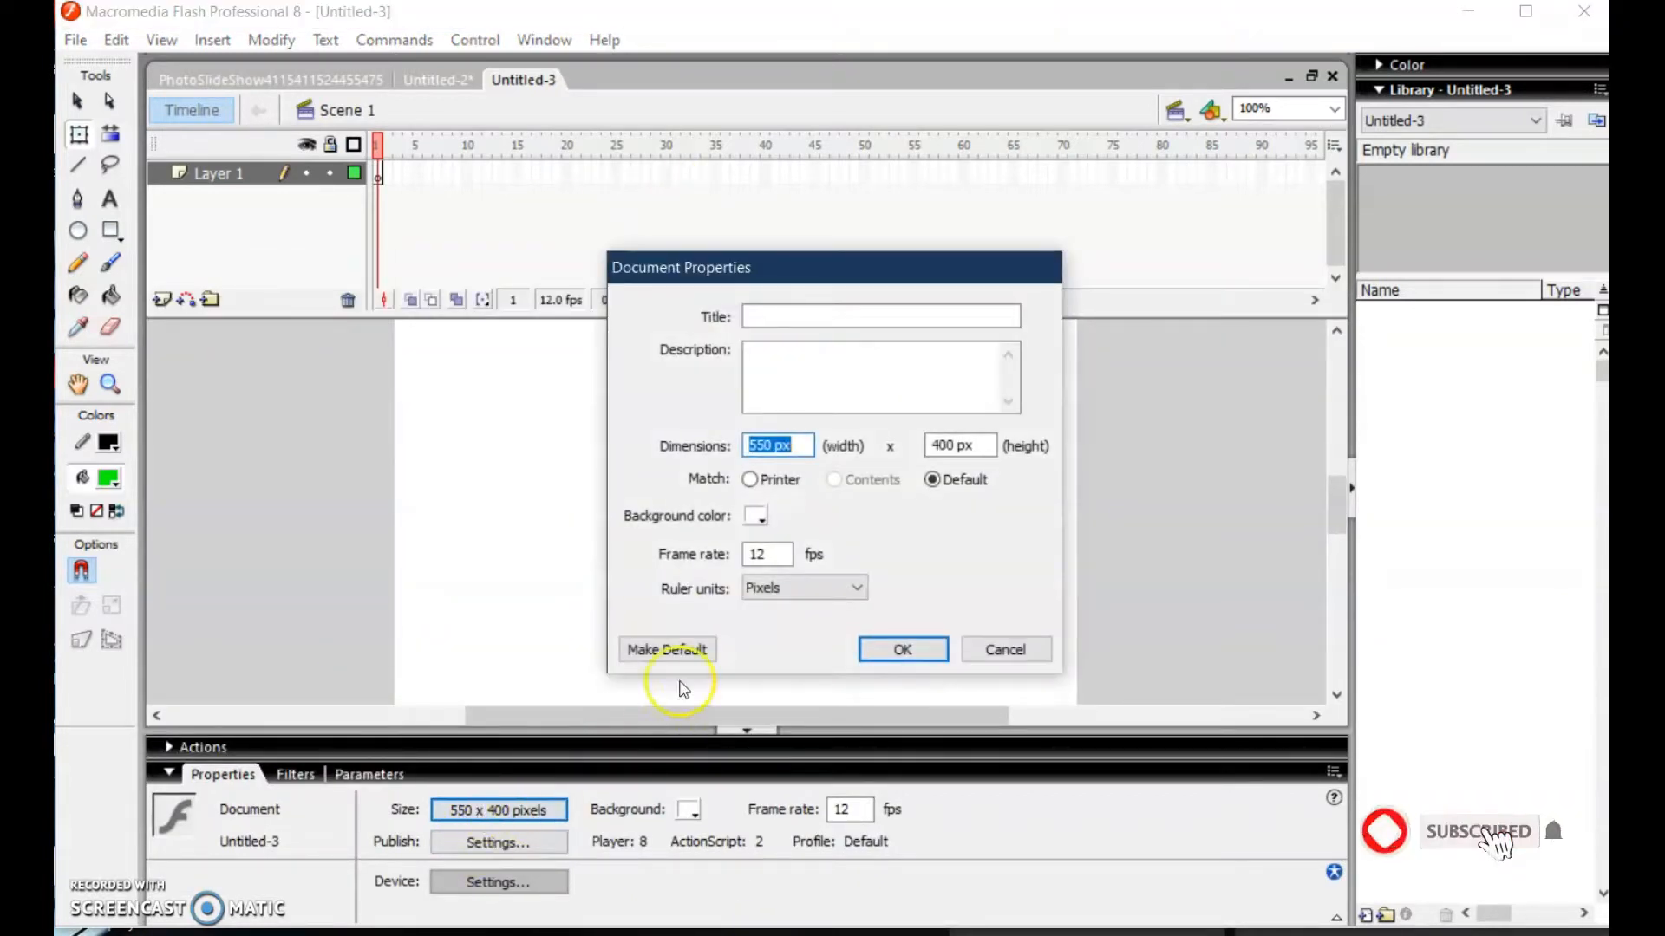
click(770, 448)
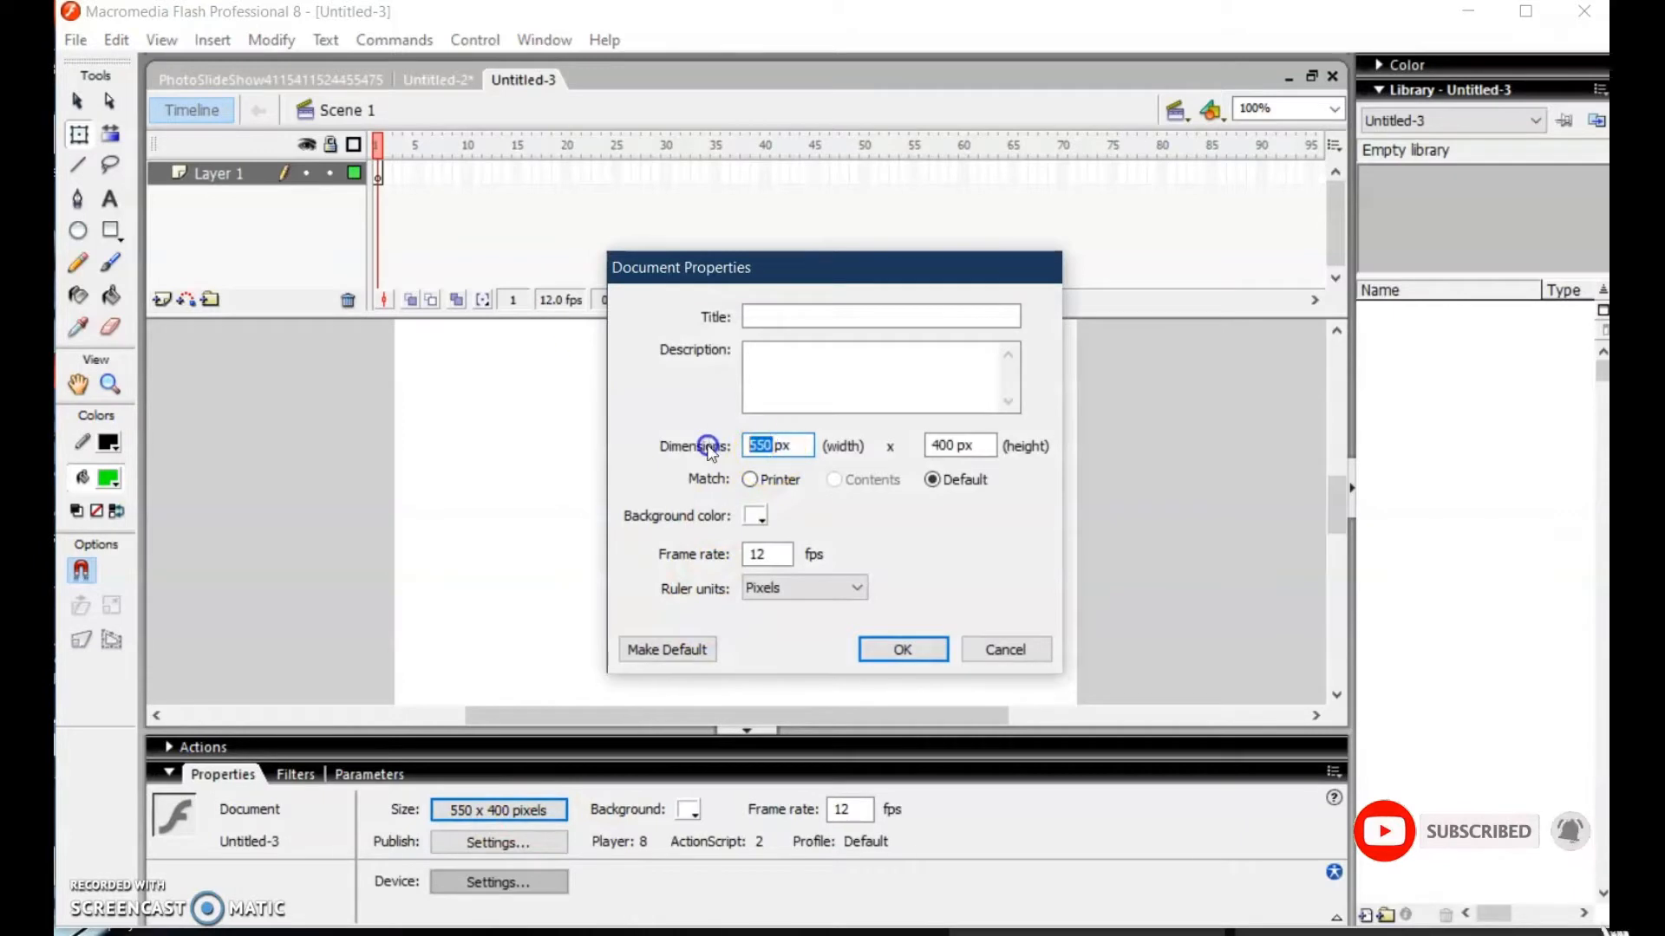
text(80)
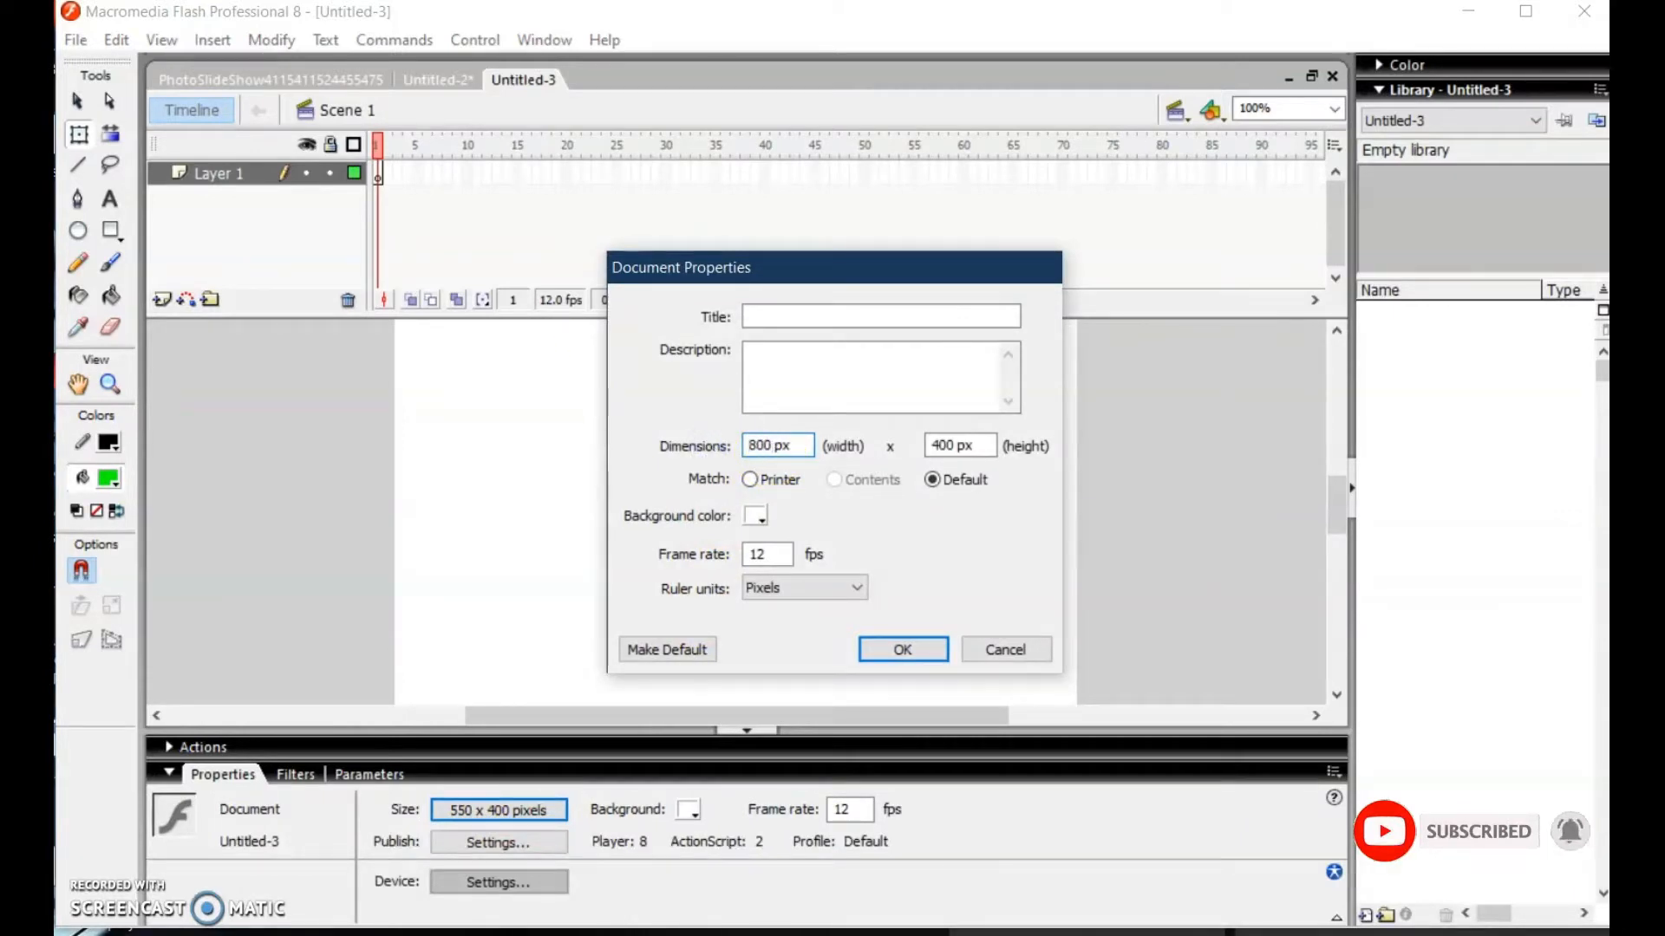
click(944, 443)
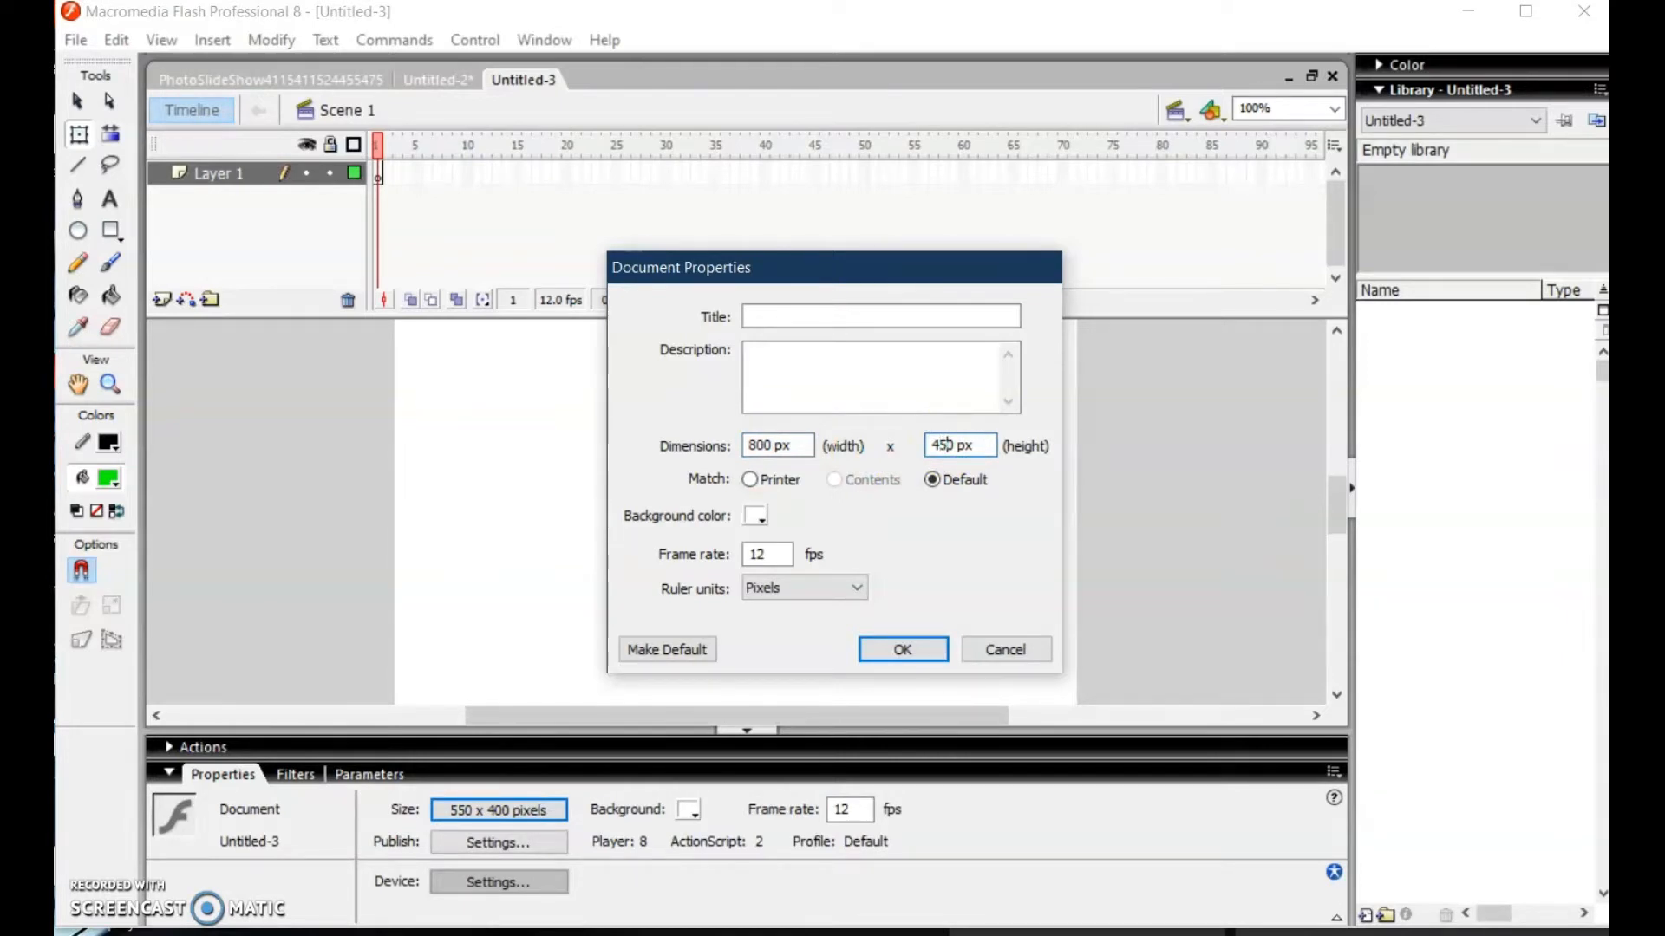
click(897, 659)
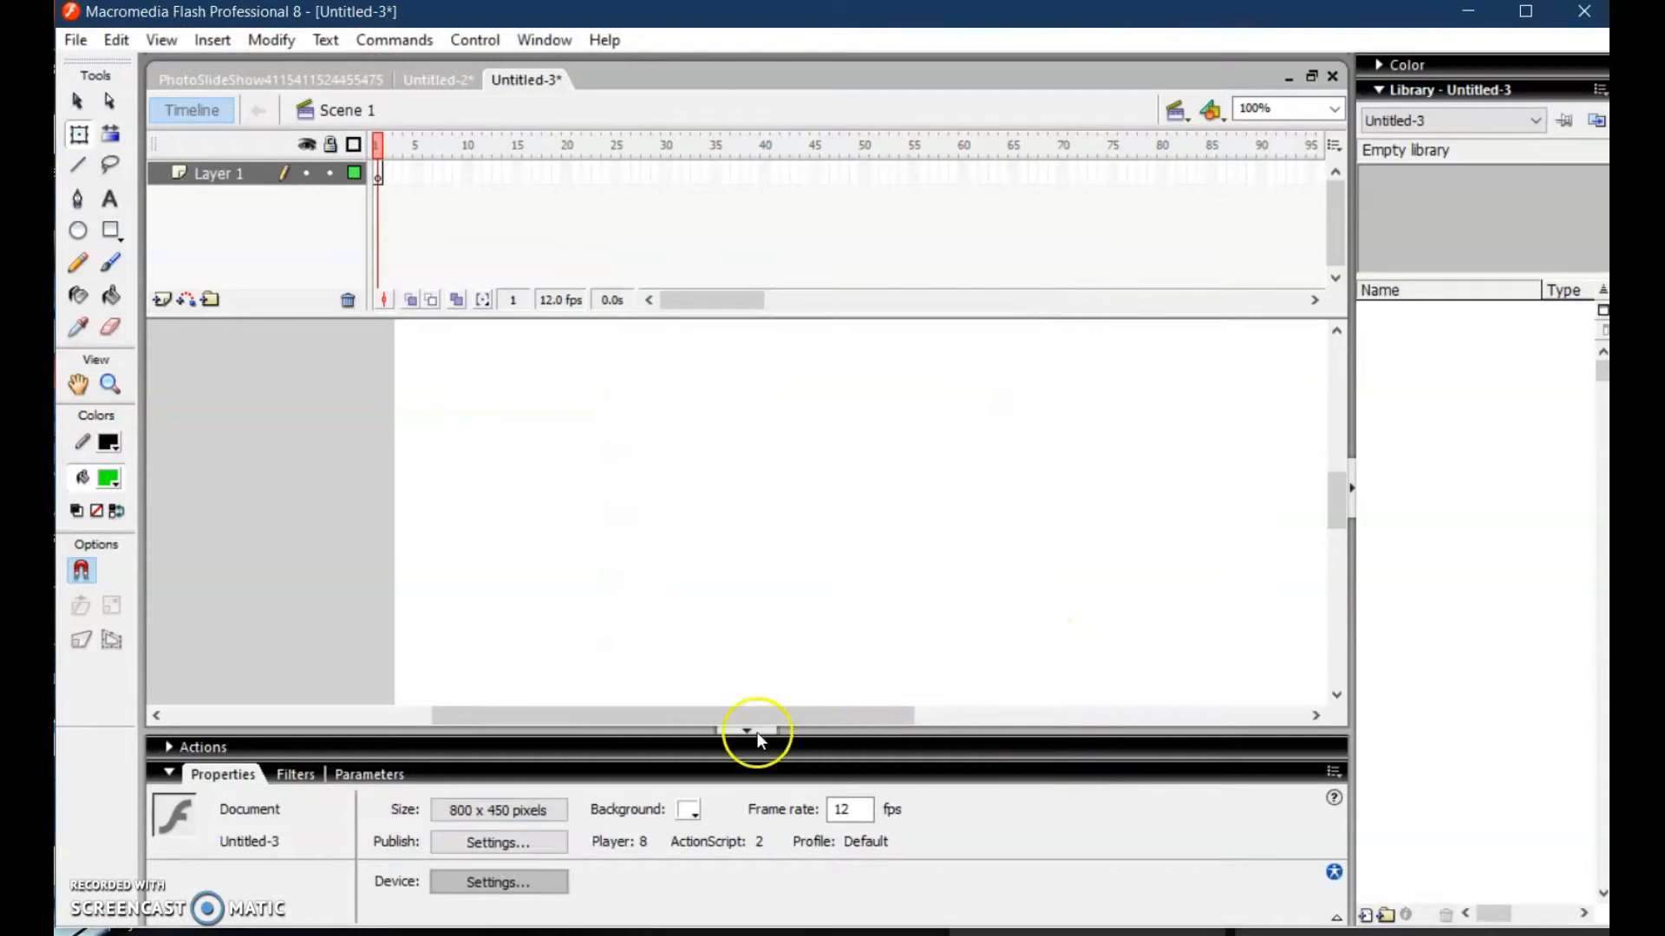
drag(843, 709, 914, 719)
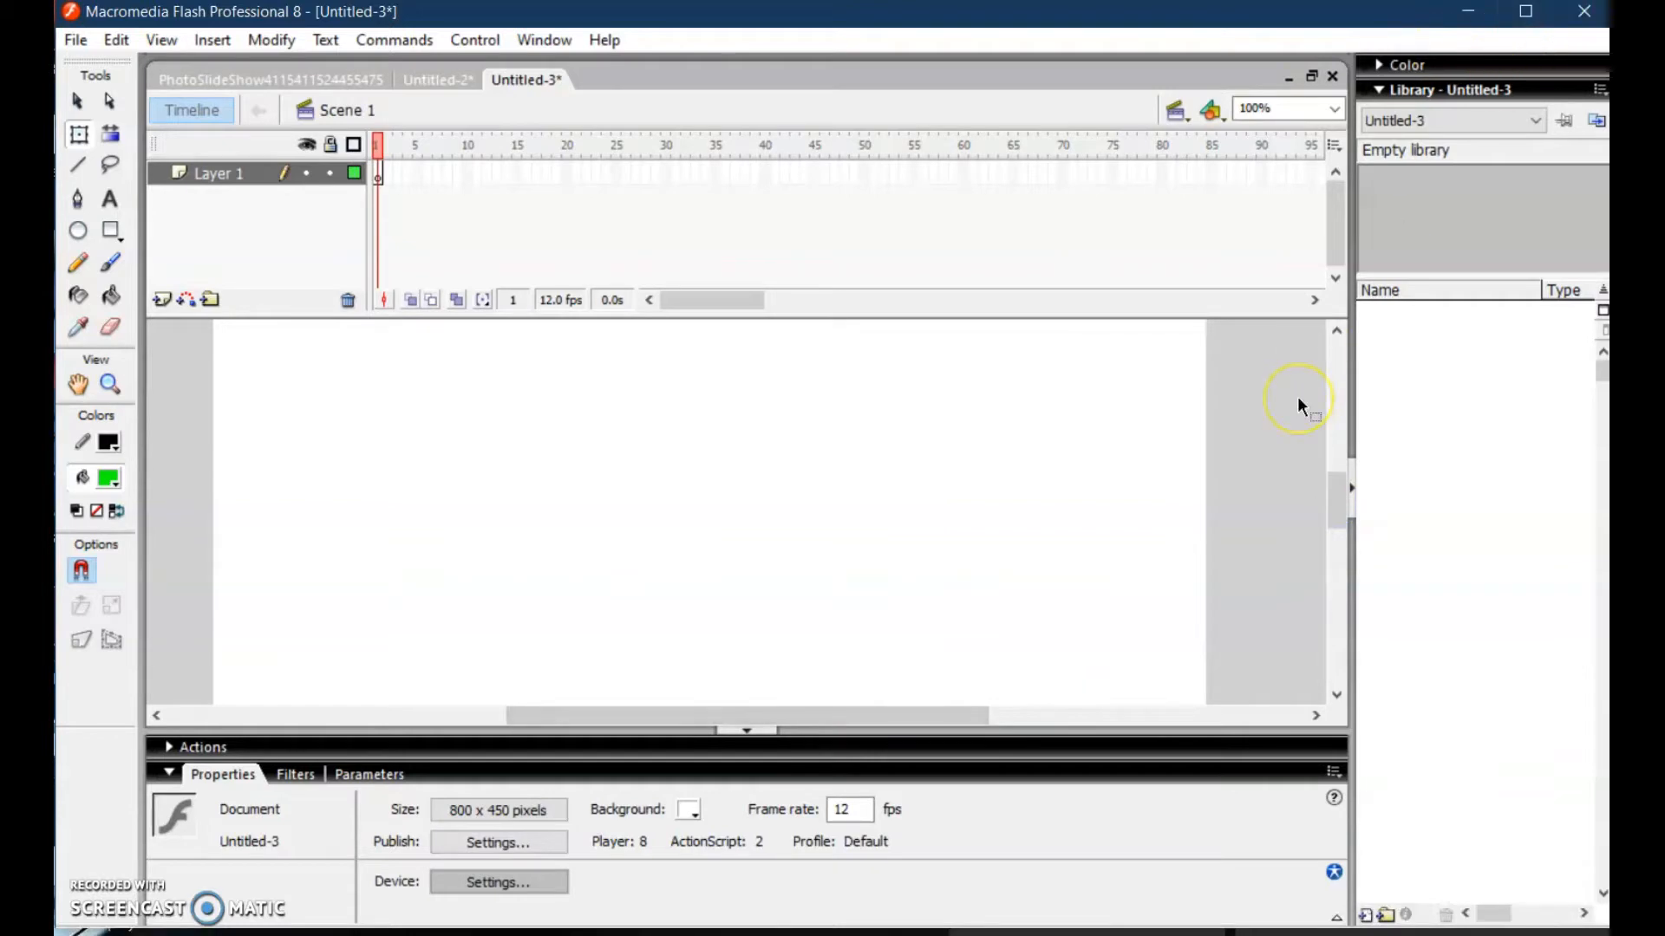
key(ctrl+minus)
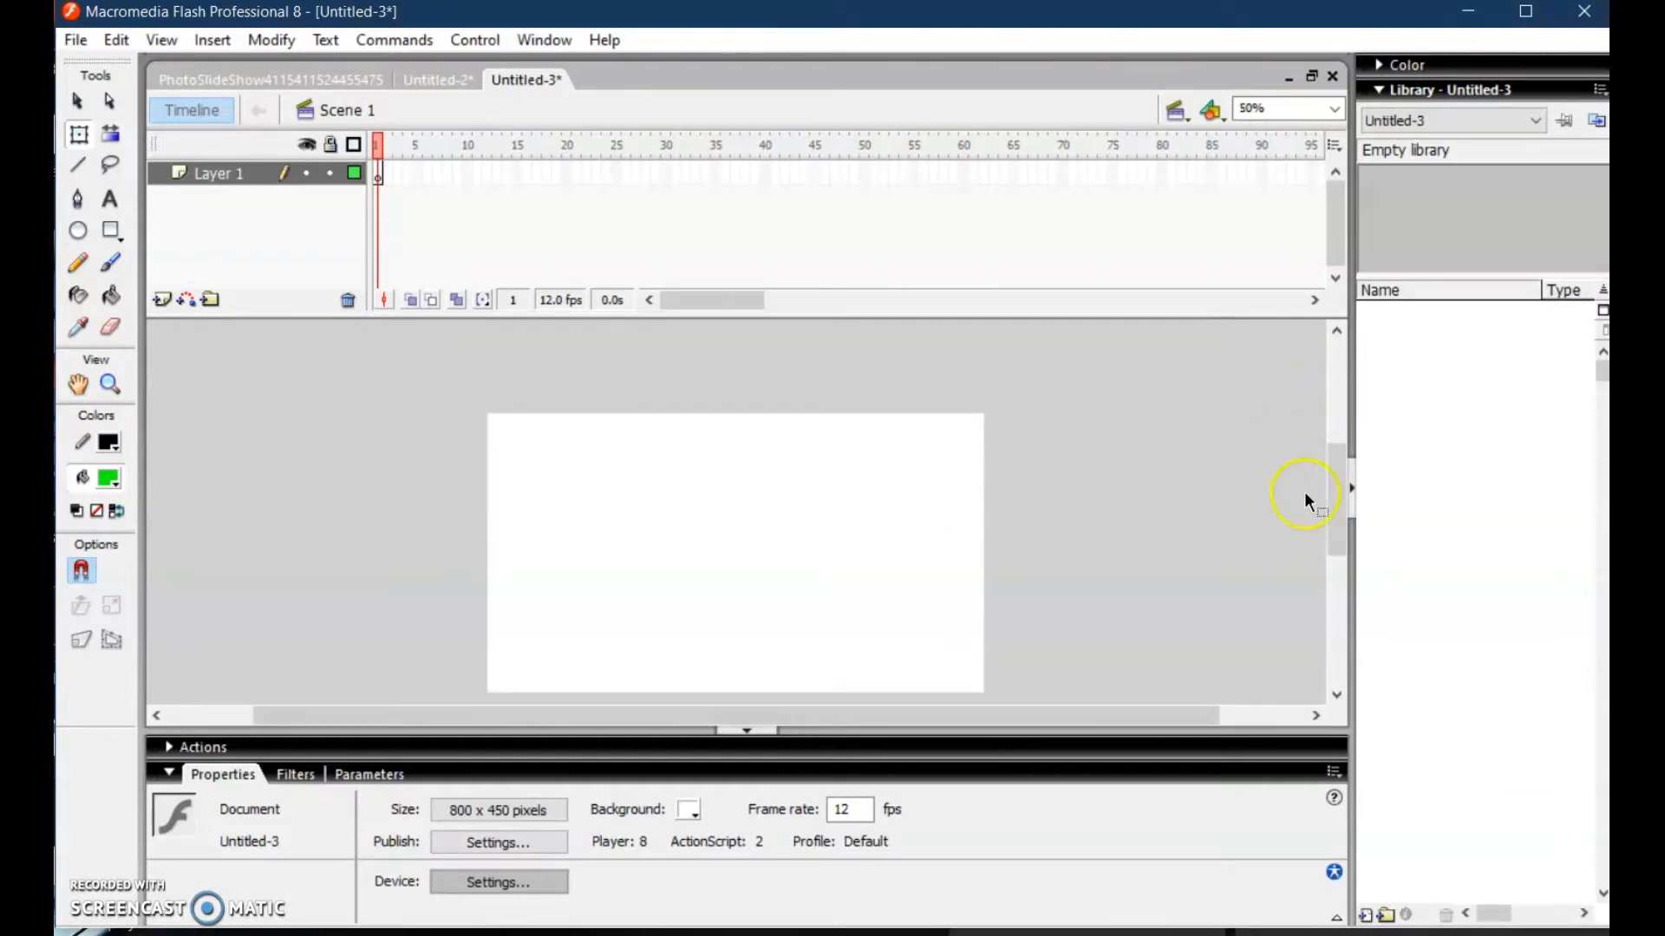
drag(1335, 496, 1336, 508)
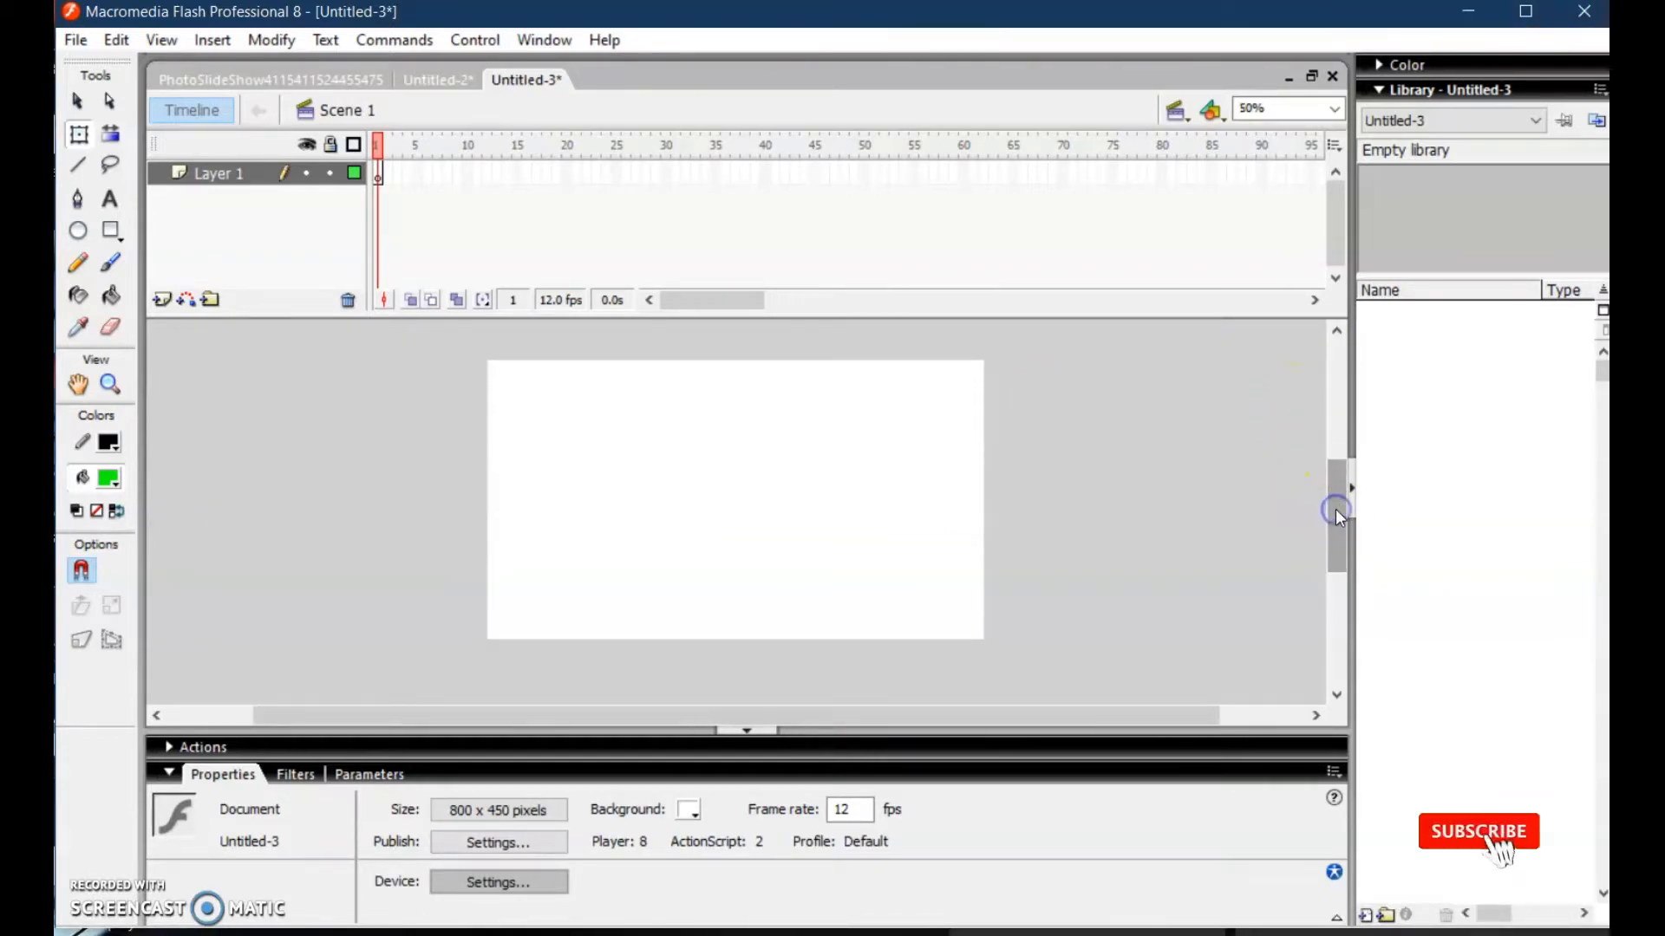
key(ctrl+equal)
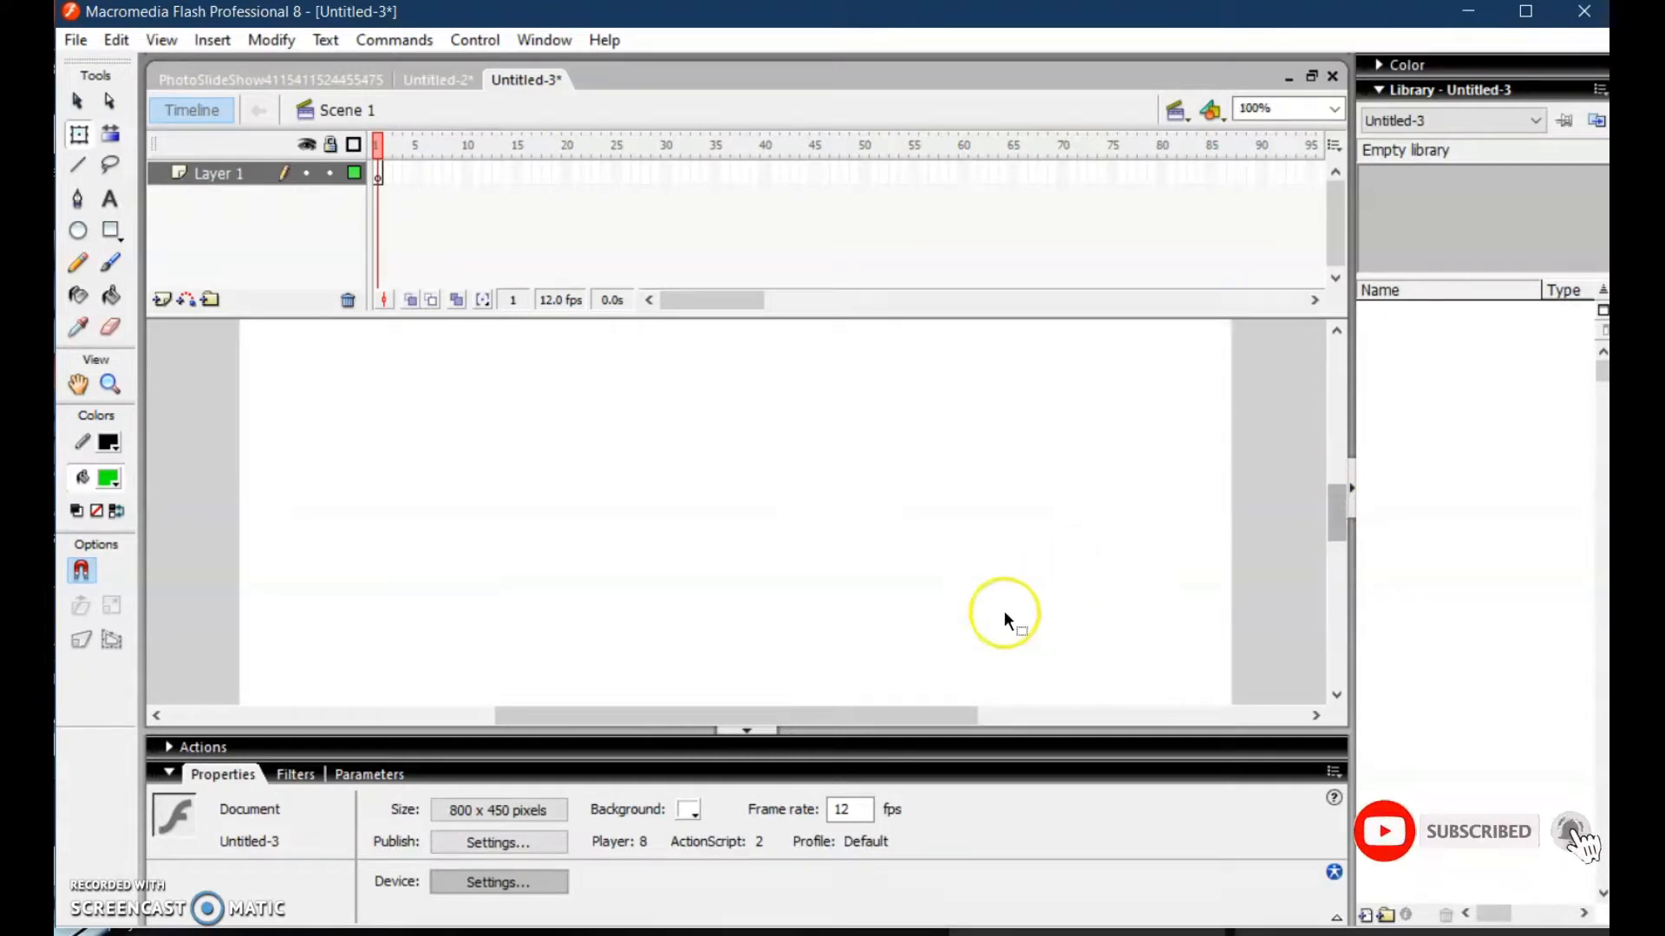
mouse_move(1337, 513)
mouse_down()
mouse_move(1339, 532)
mouse_move(1333, 503)
mouse_up()
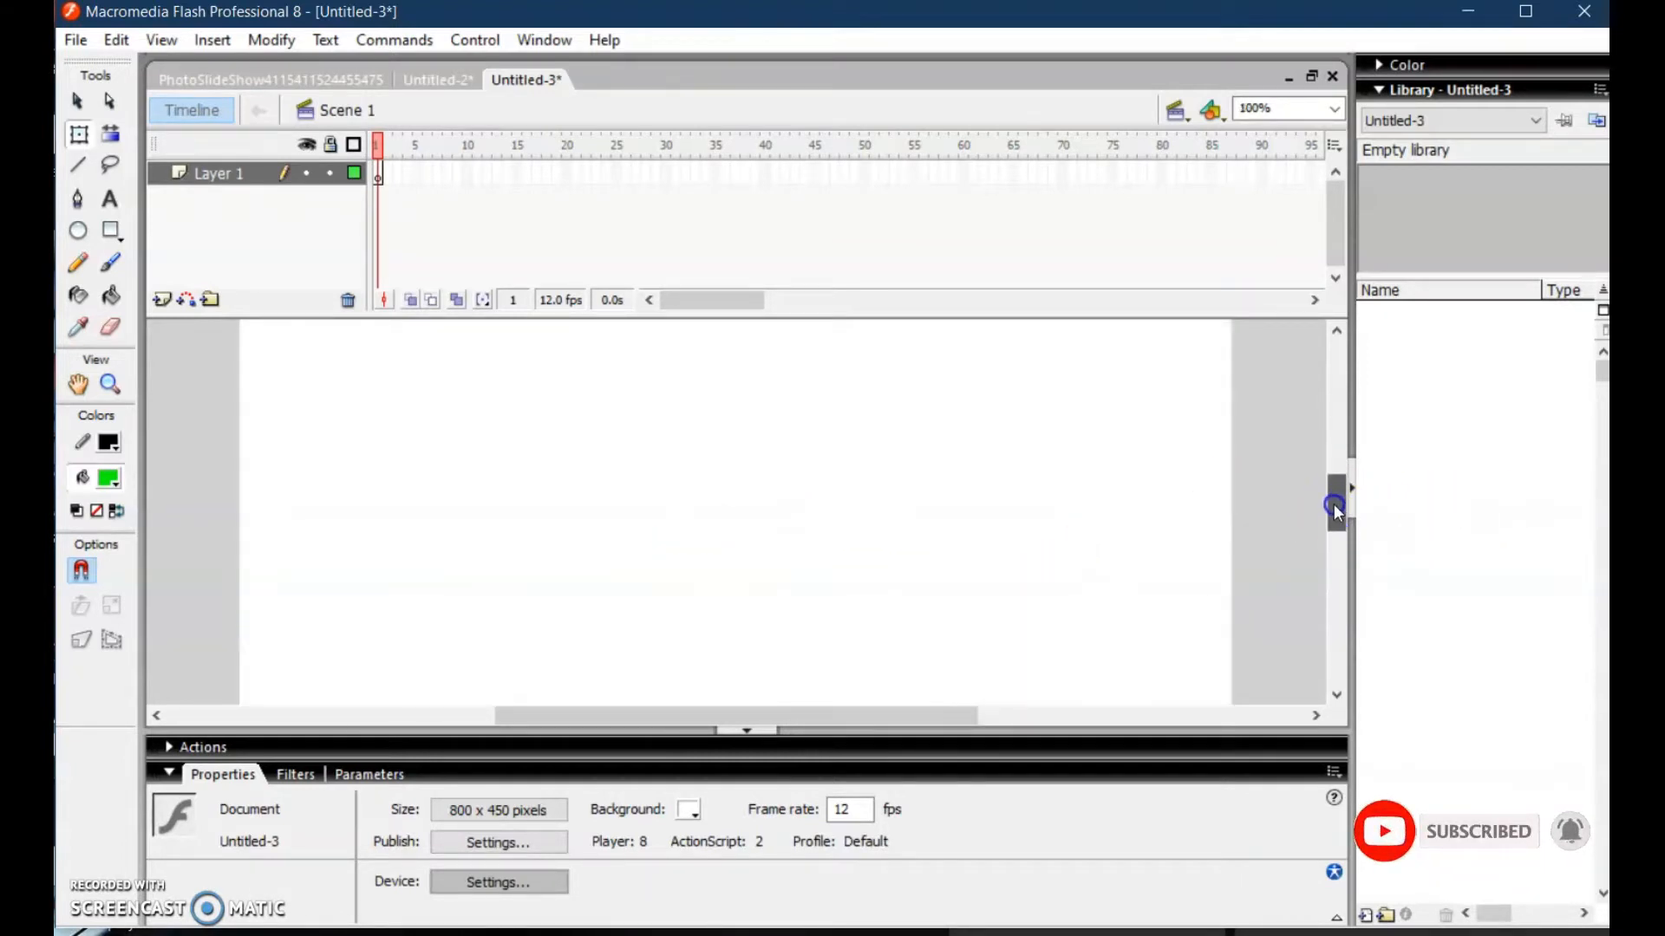
Start importing files to the document's library from the Downloads folder
click(75, 39)
click(257, 416)
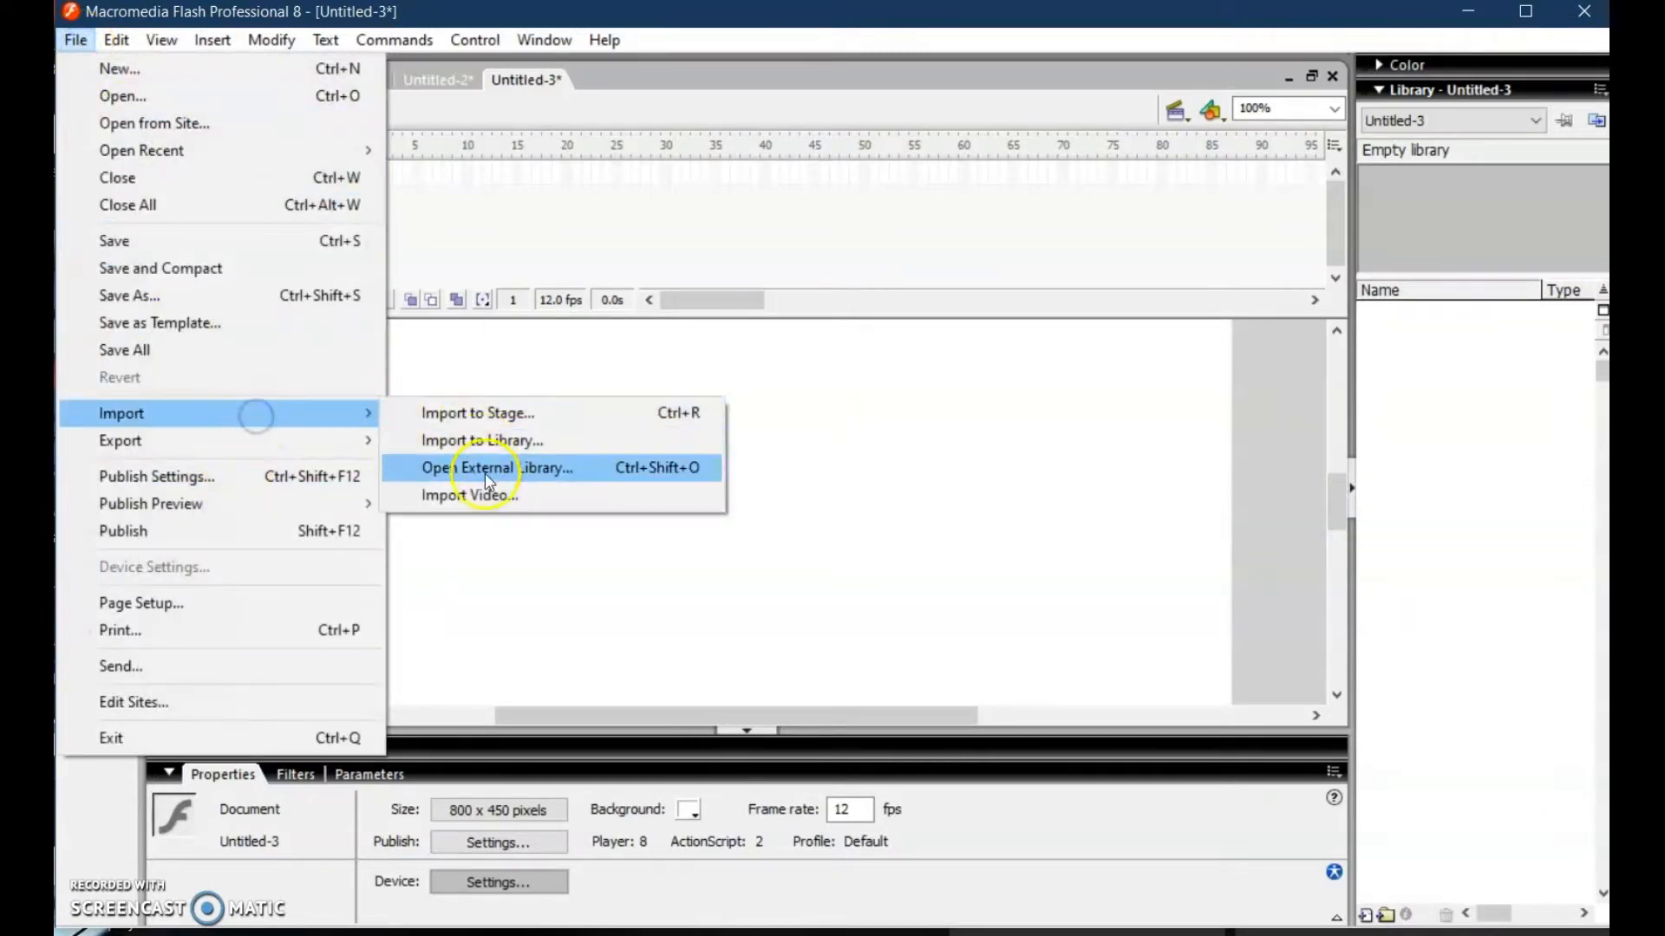
click(480, 449)
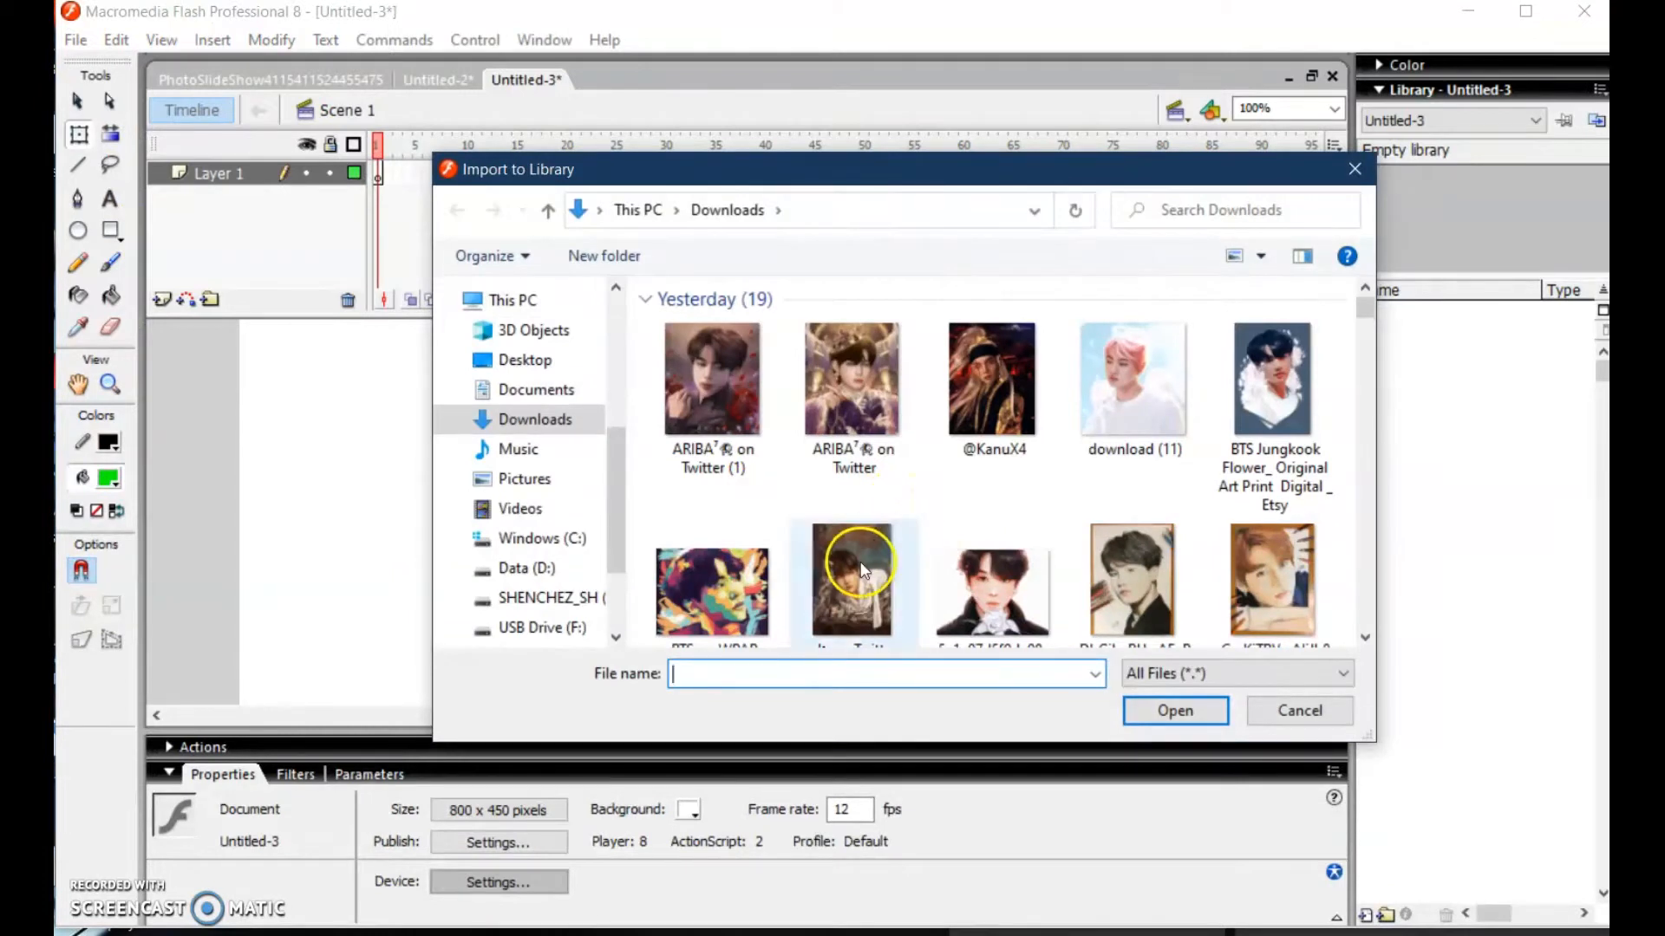
click(713, 381)
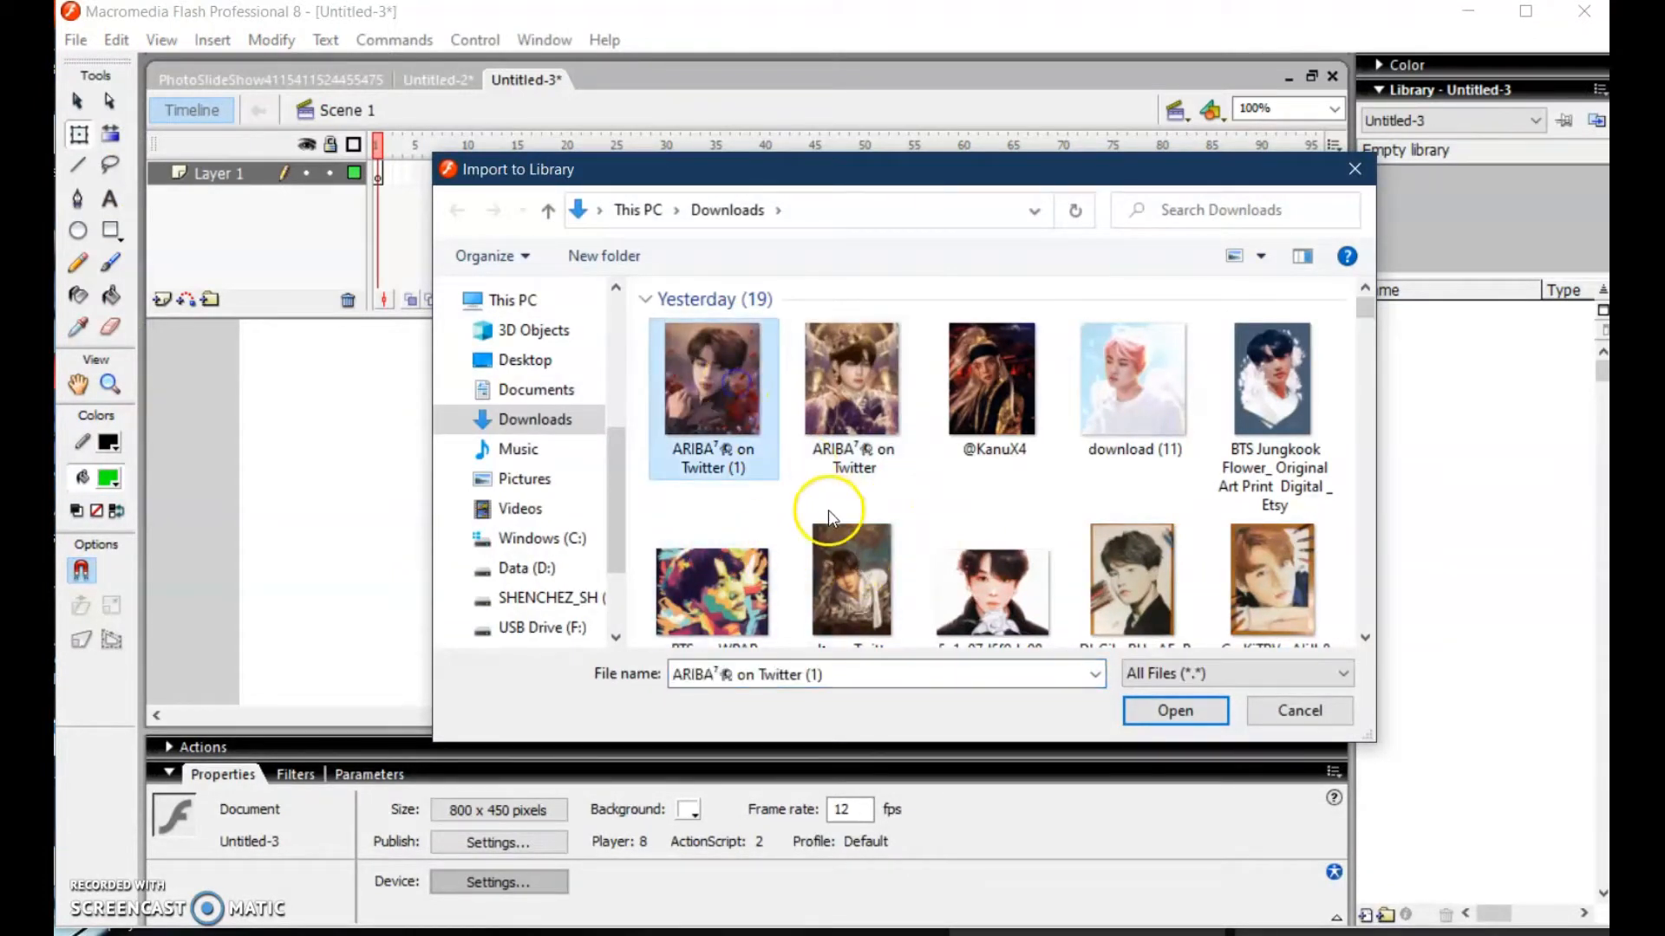
ctrl+click(855, 372)
ctrl+click(985, 388)
ctrl+click(1286, 403)
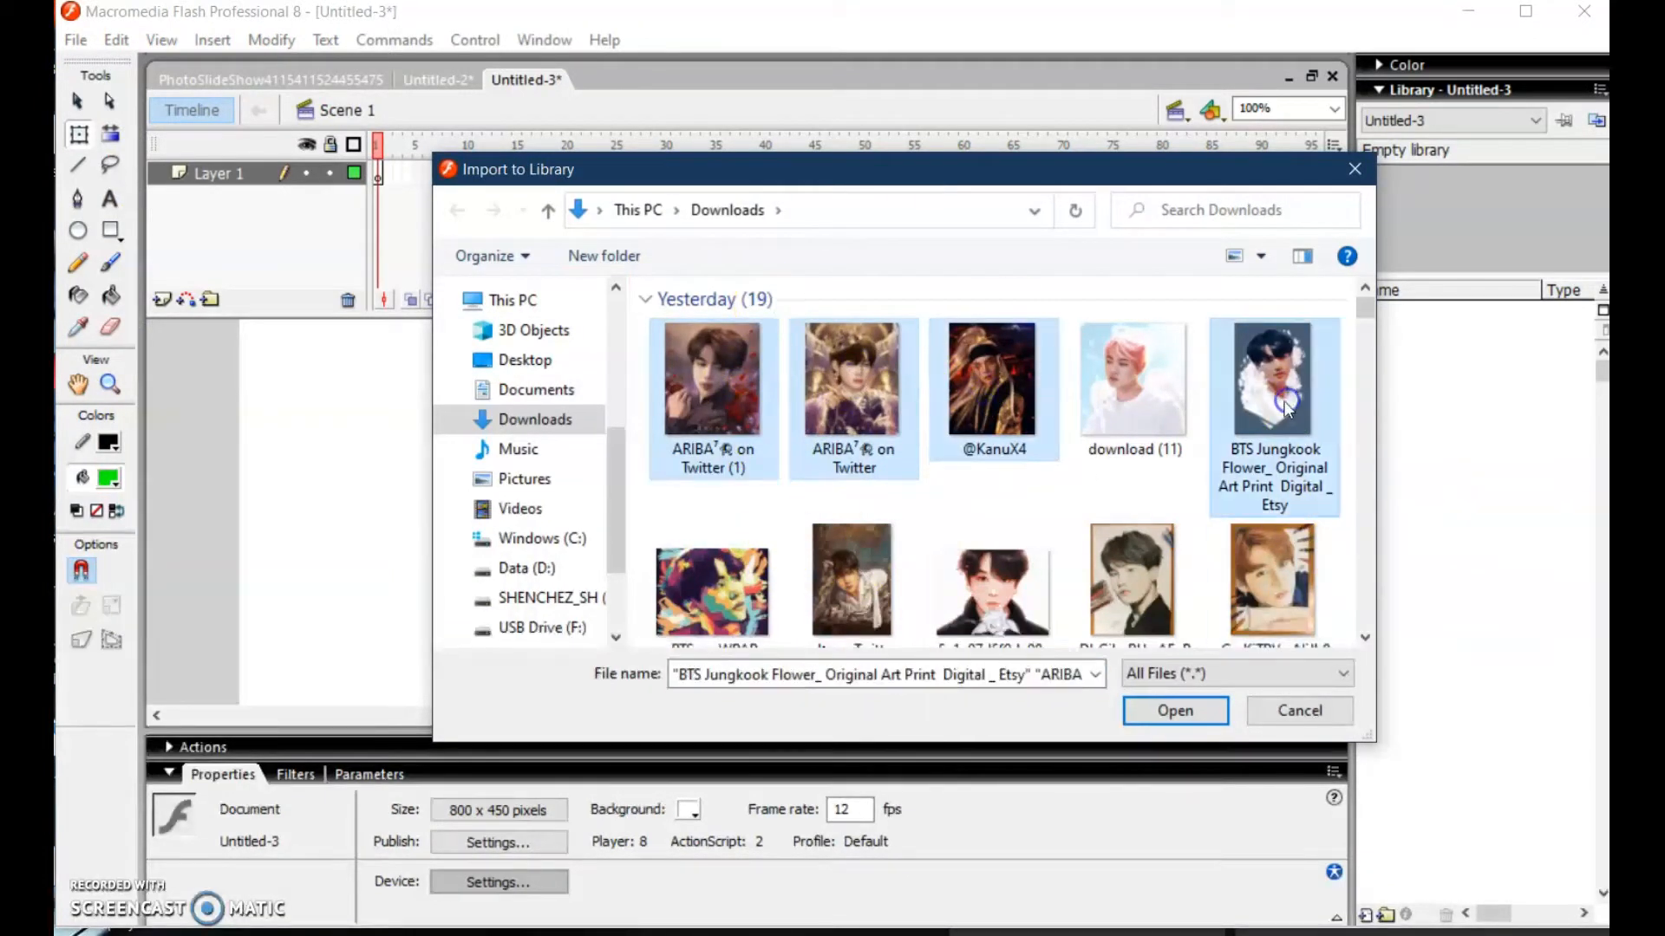
ctrl+click(1136, 580)
ctrl+click(1253, 533)
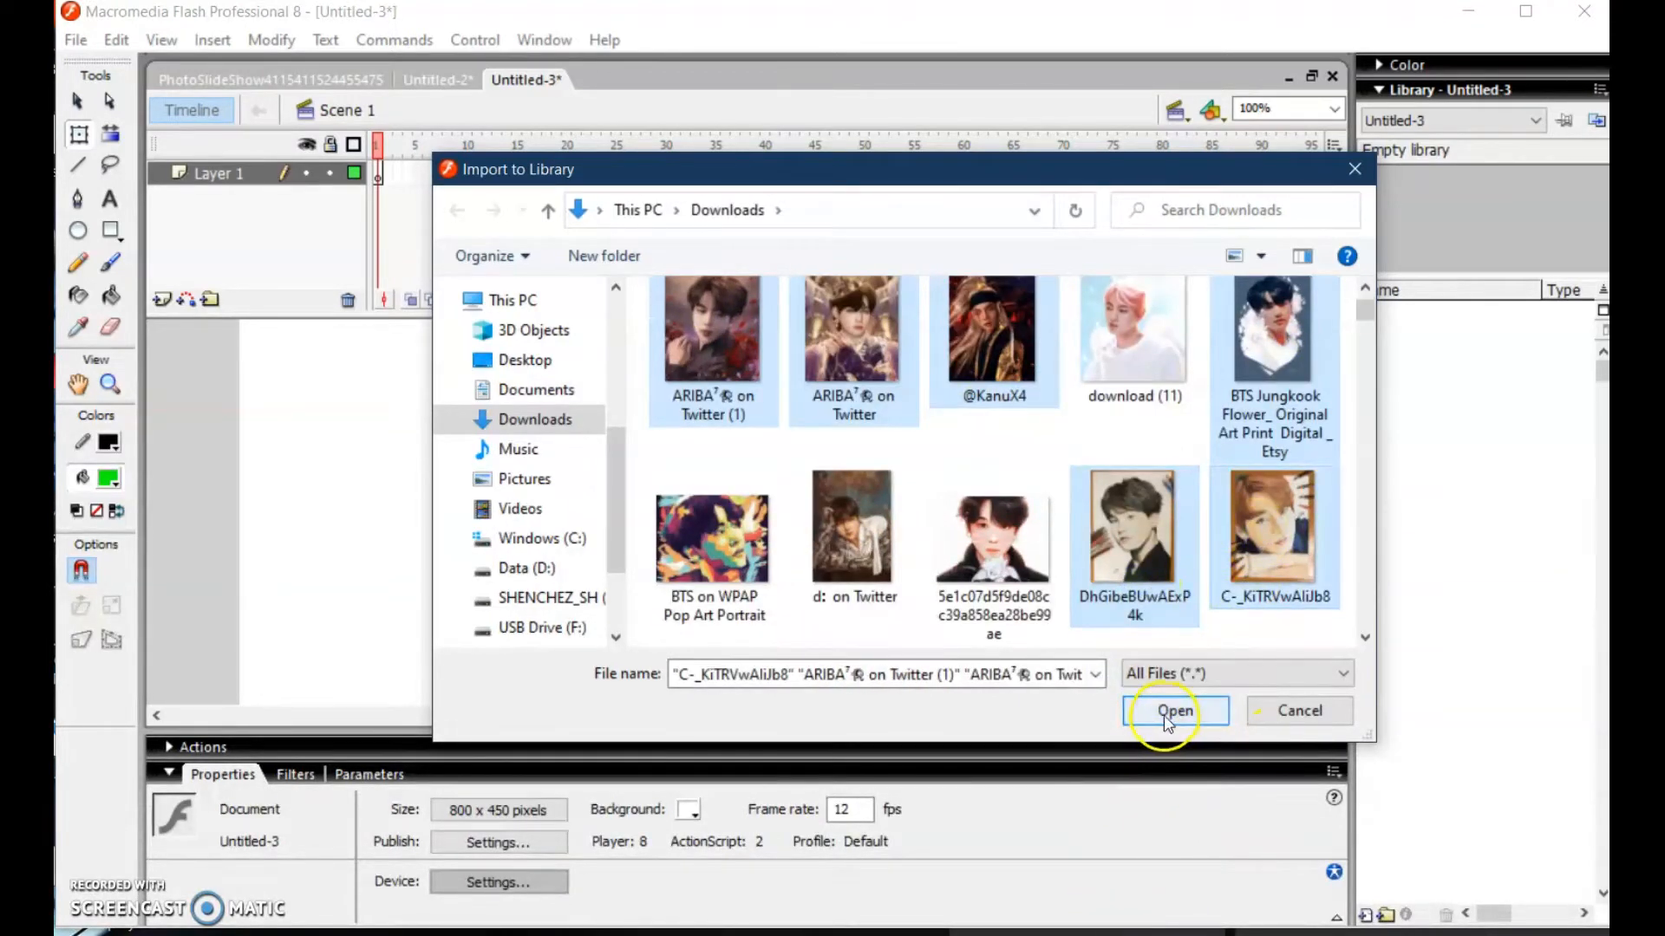
Import six images to the library: BTS on WPAP Pop Art Portrait, the two "on Twitter" files, BTS Jungkook Flower, 5e1c07d5f9de08cc39a858ea28be99ae and 0566e52775648f5dbda263270a3277a0
click(741, 533)
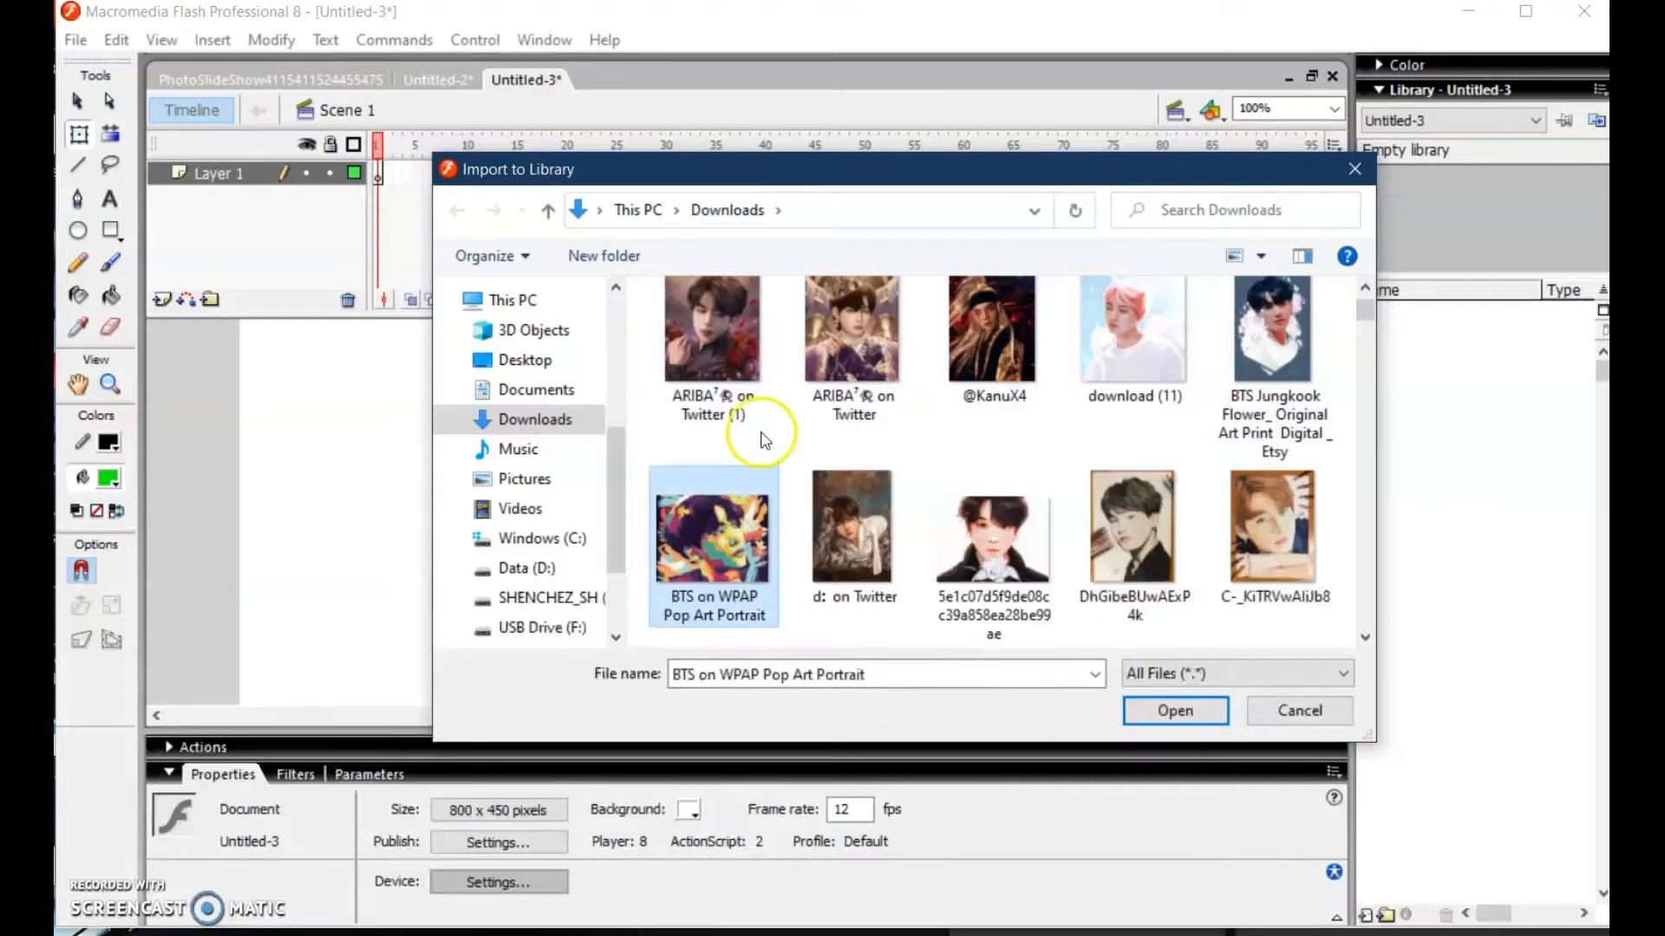
ctrl+click(721, 351)
ctrl+click(882, 335)
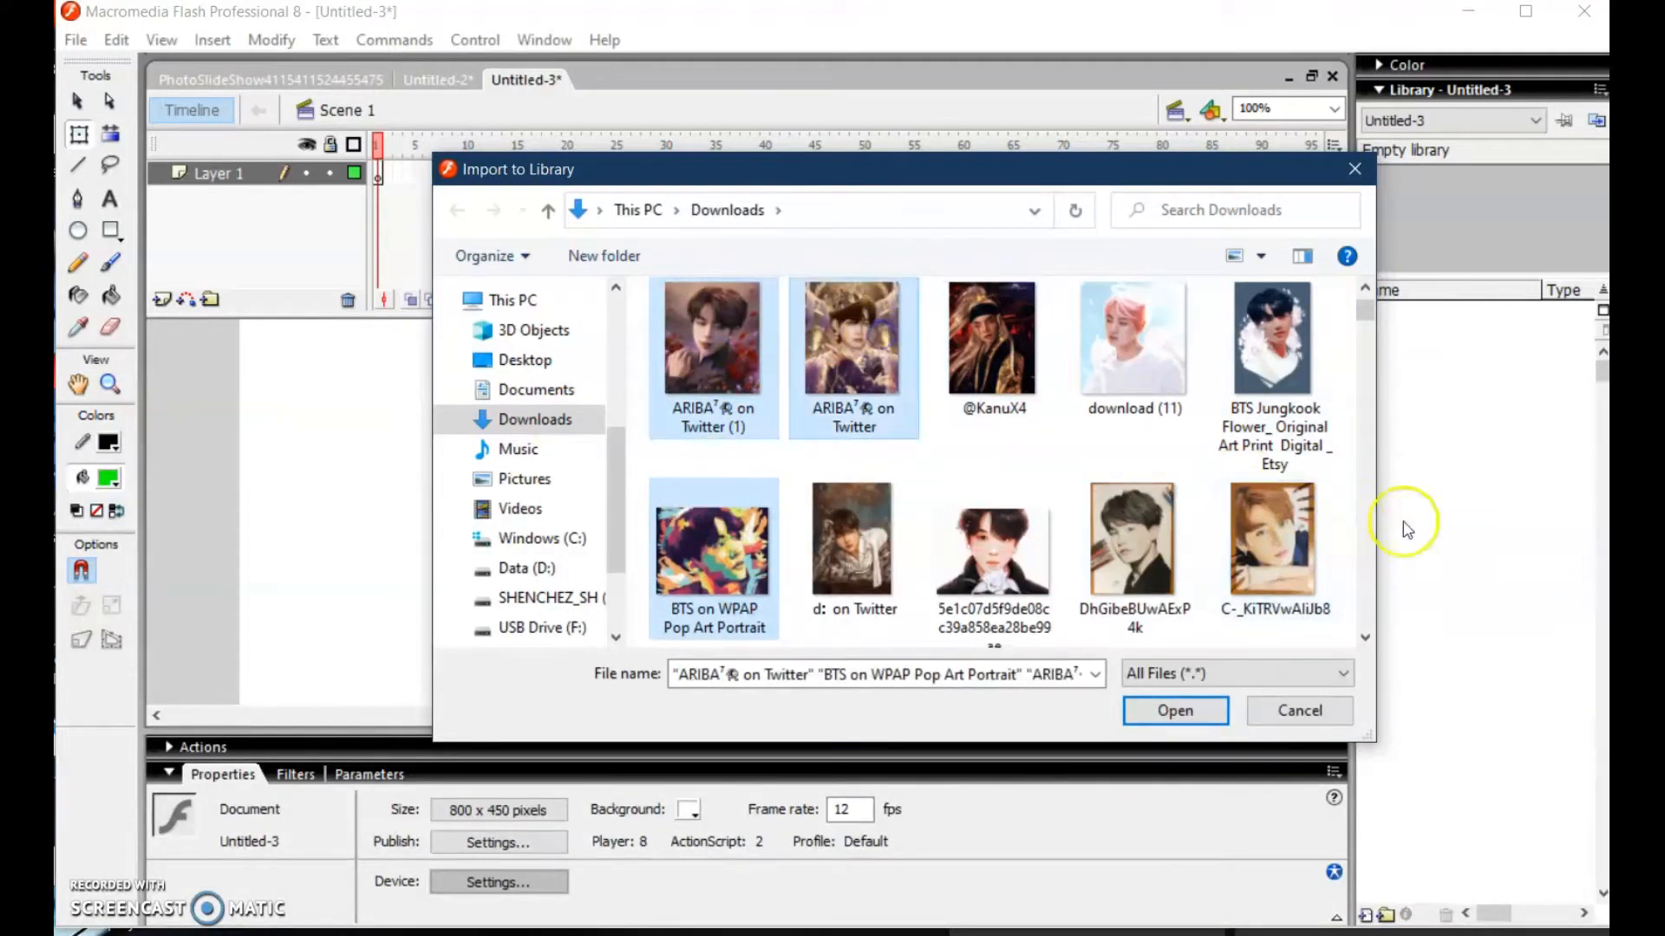
ctrl+click(1271, 357)
ctrl+click(986, 572)
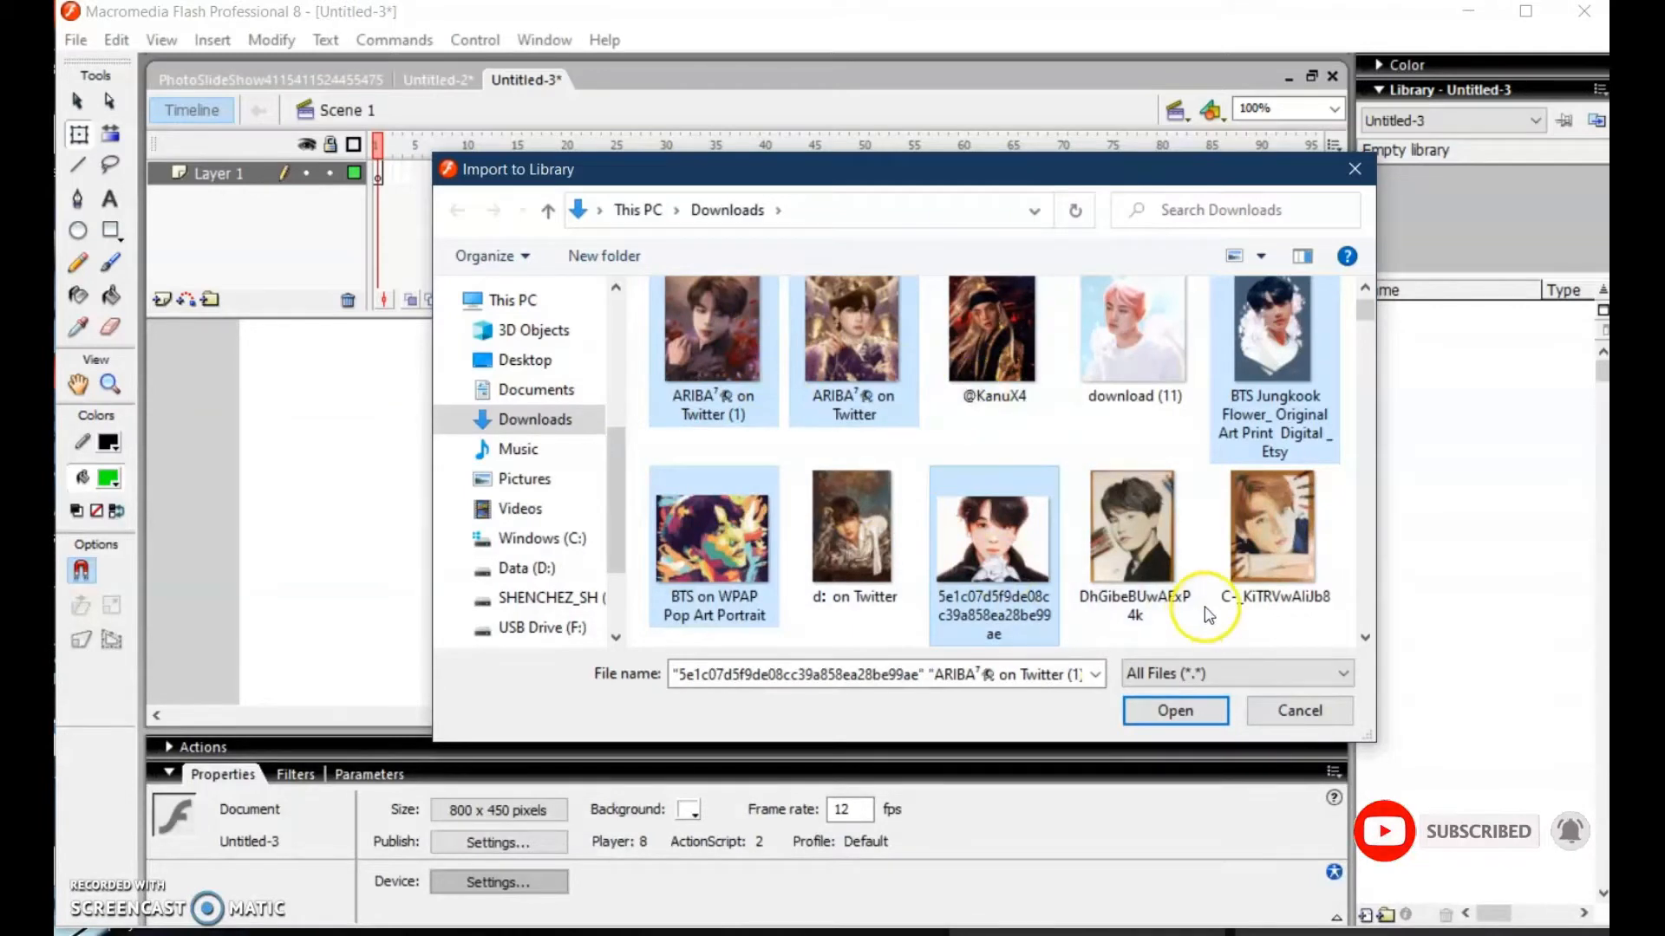
scroll(1369, 329, down, 5)
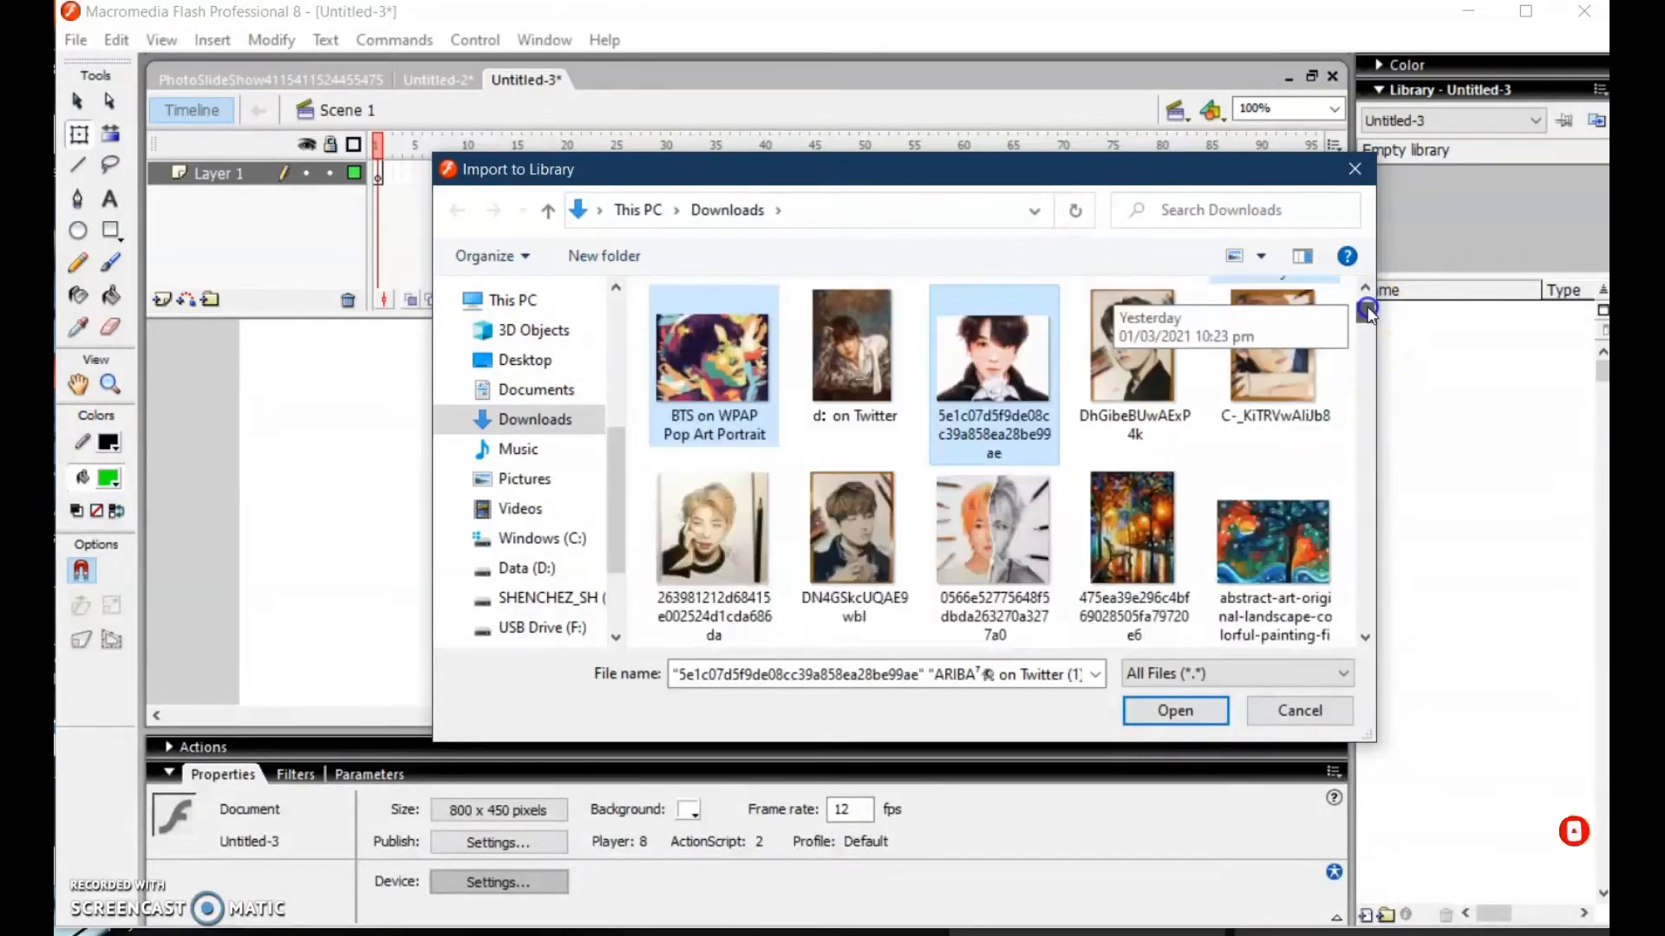
ctrl+click(986, 371)
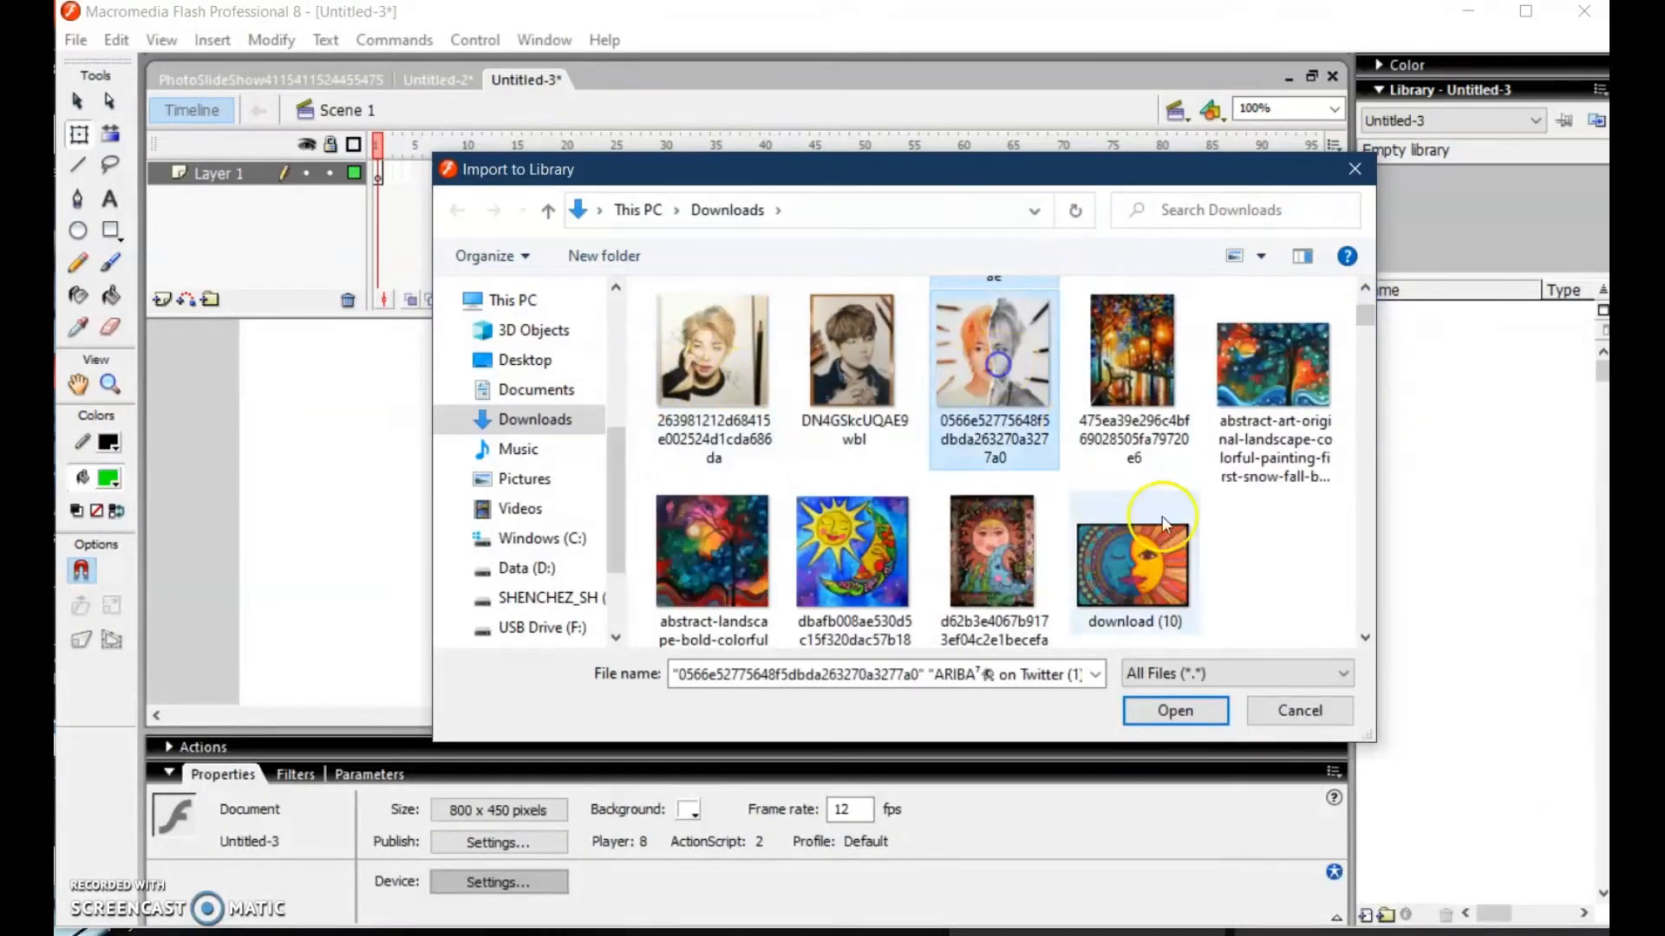
click(1174, 713)
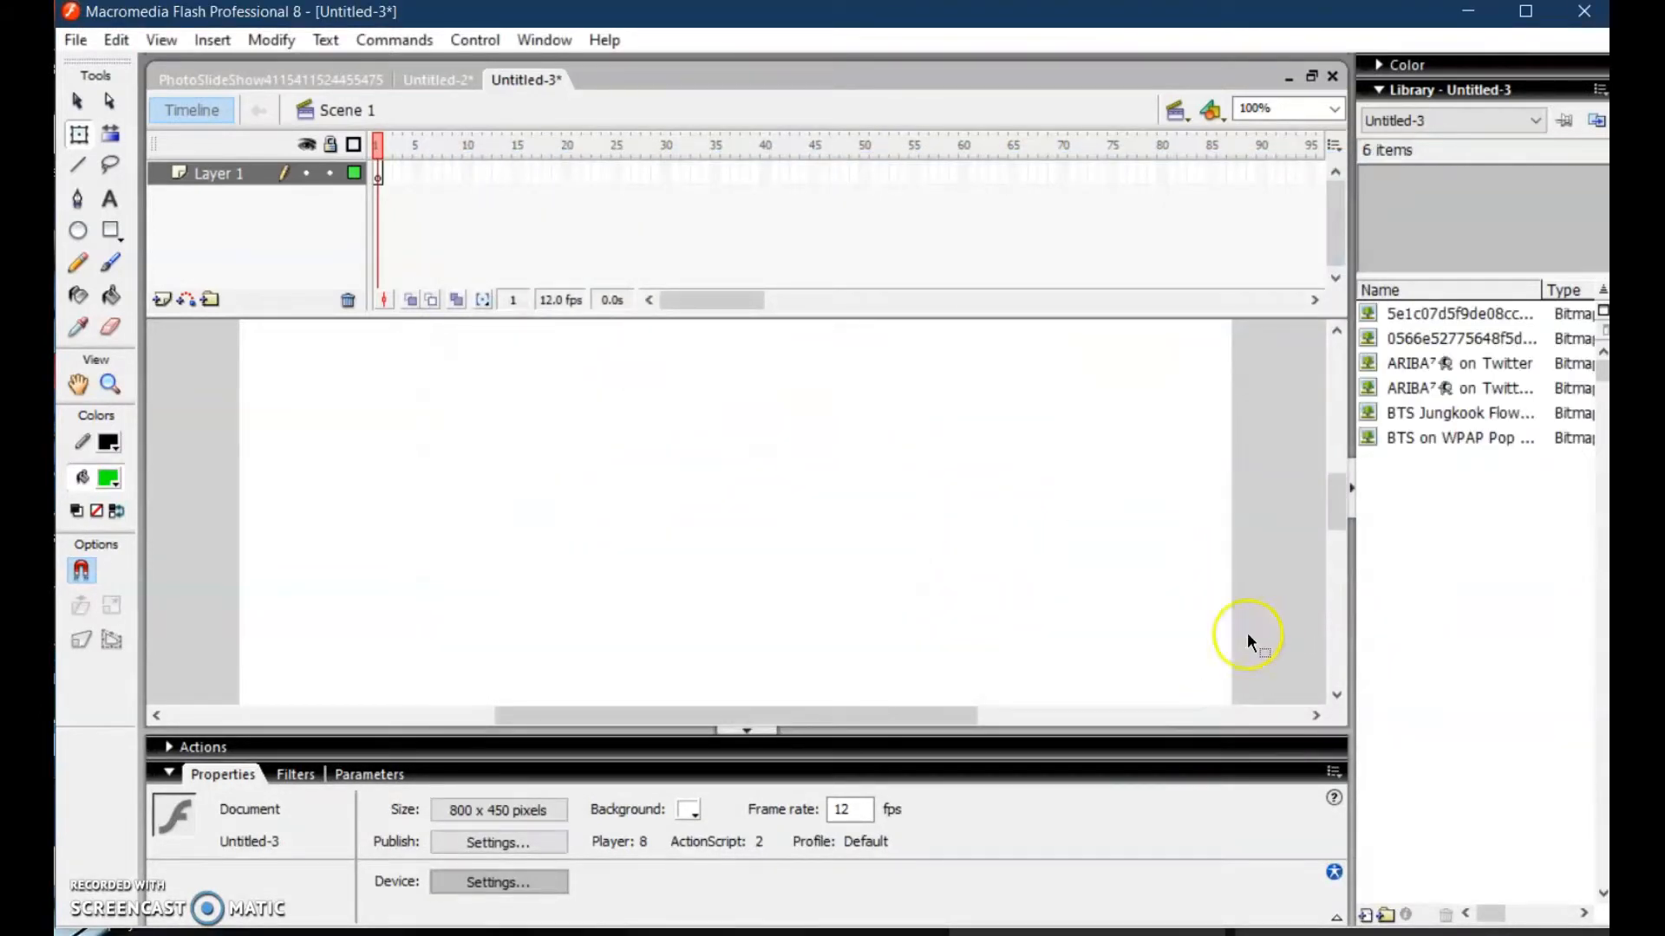
Preview each of the six imported bitmaps in the library
click(1469, 315)
click(1472, 341)
click(1472, 365)
click(1472, 389)
click(1474, 415)
click(1480, 439)
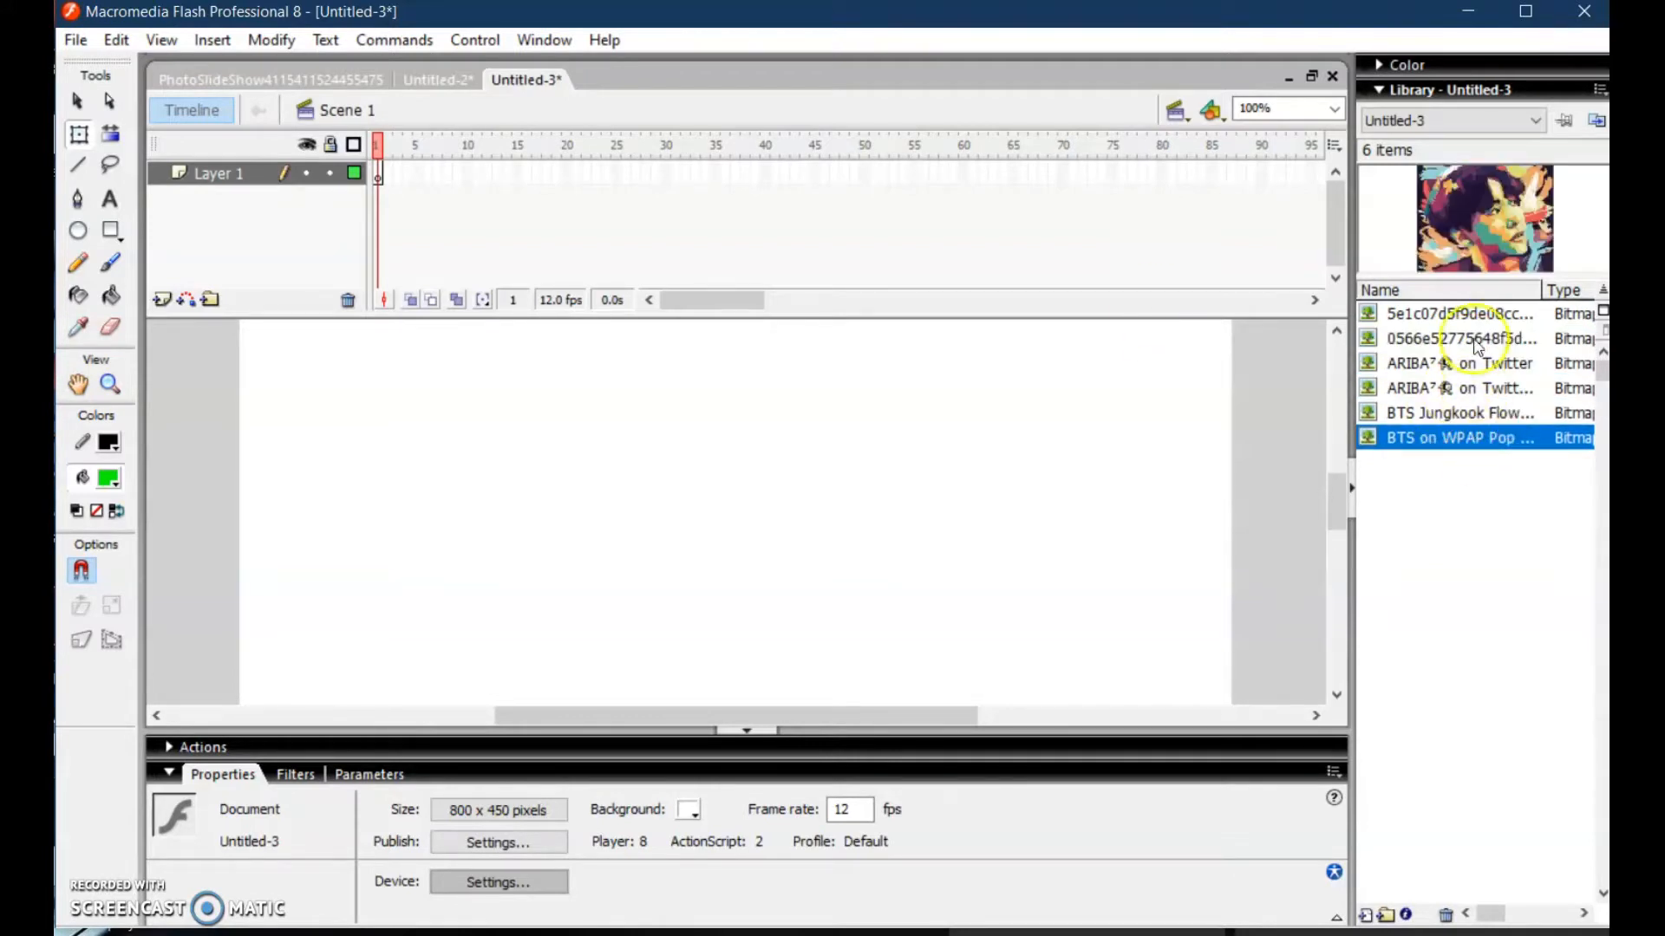
click(1442, 316)
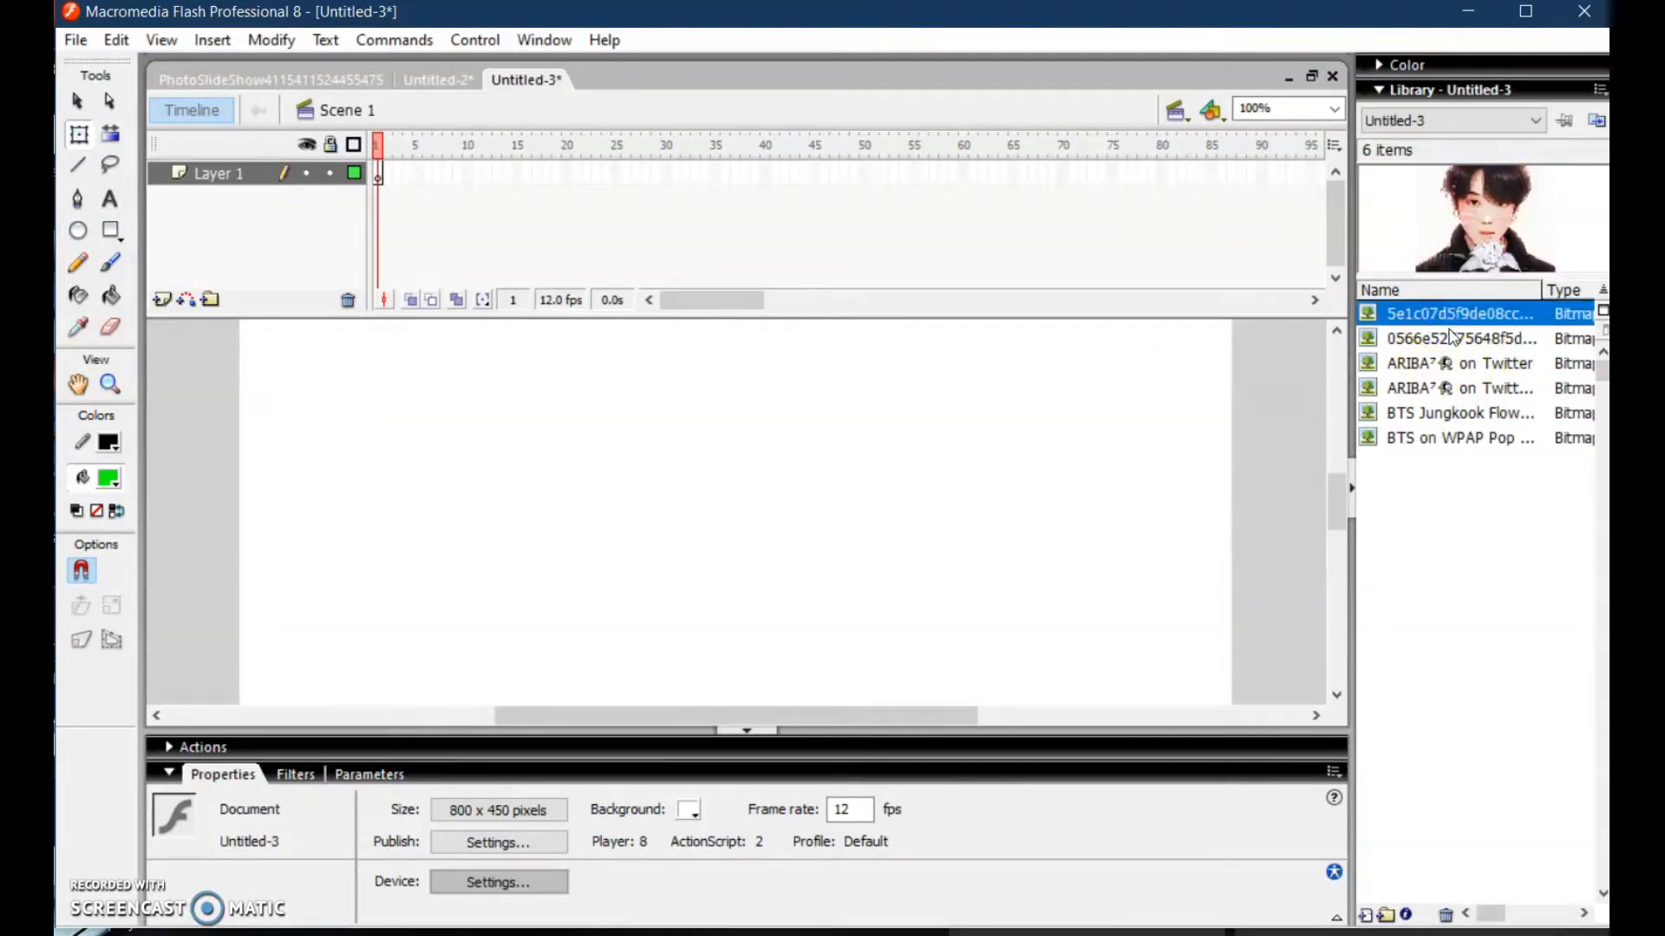
Rename Layer 1 as main
click(209, 174)
double_click(211, 174)
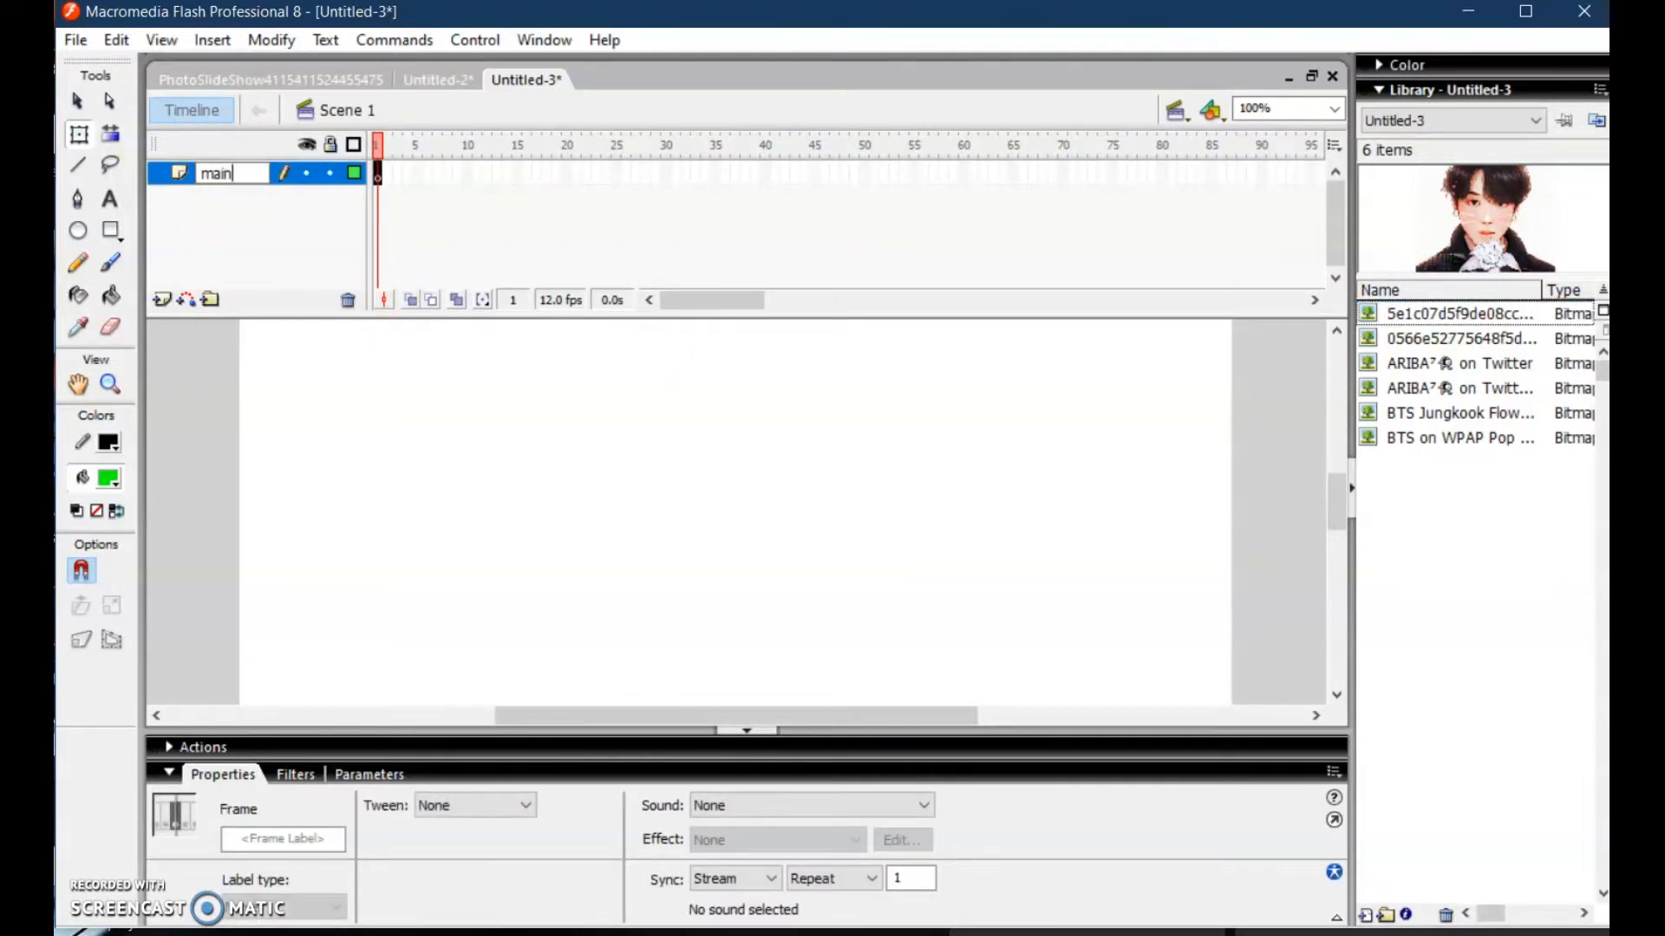
click(319, 438)
click(428, 557)
Place the library bitmap 5e1c07d5f9de08cc39a858ea28be99ae on the stage in frame 1 of the main layer
click(375, 174)
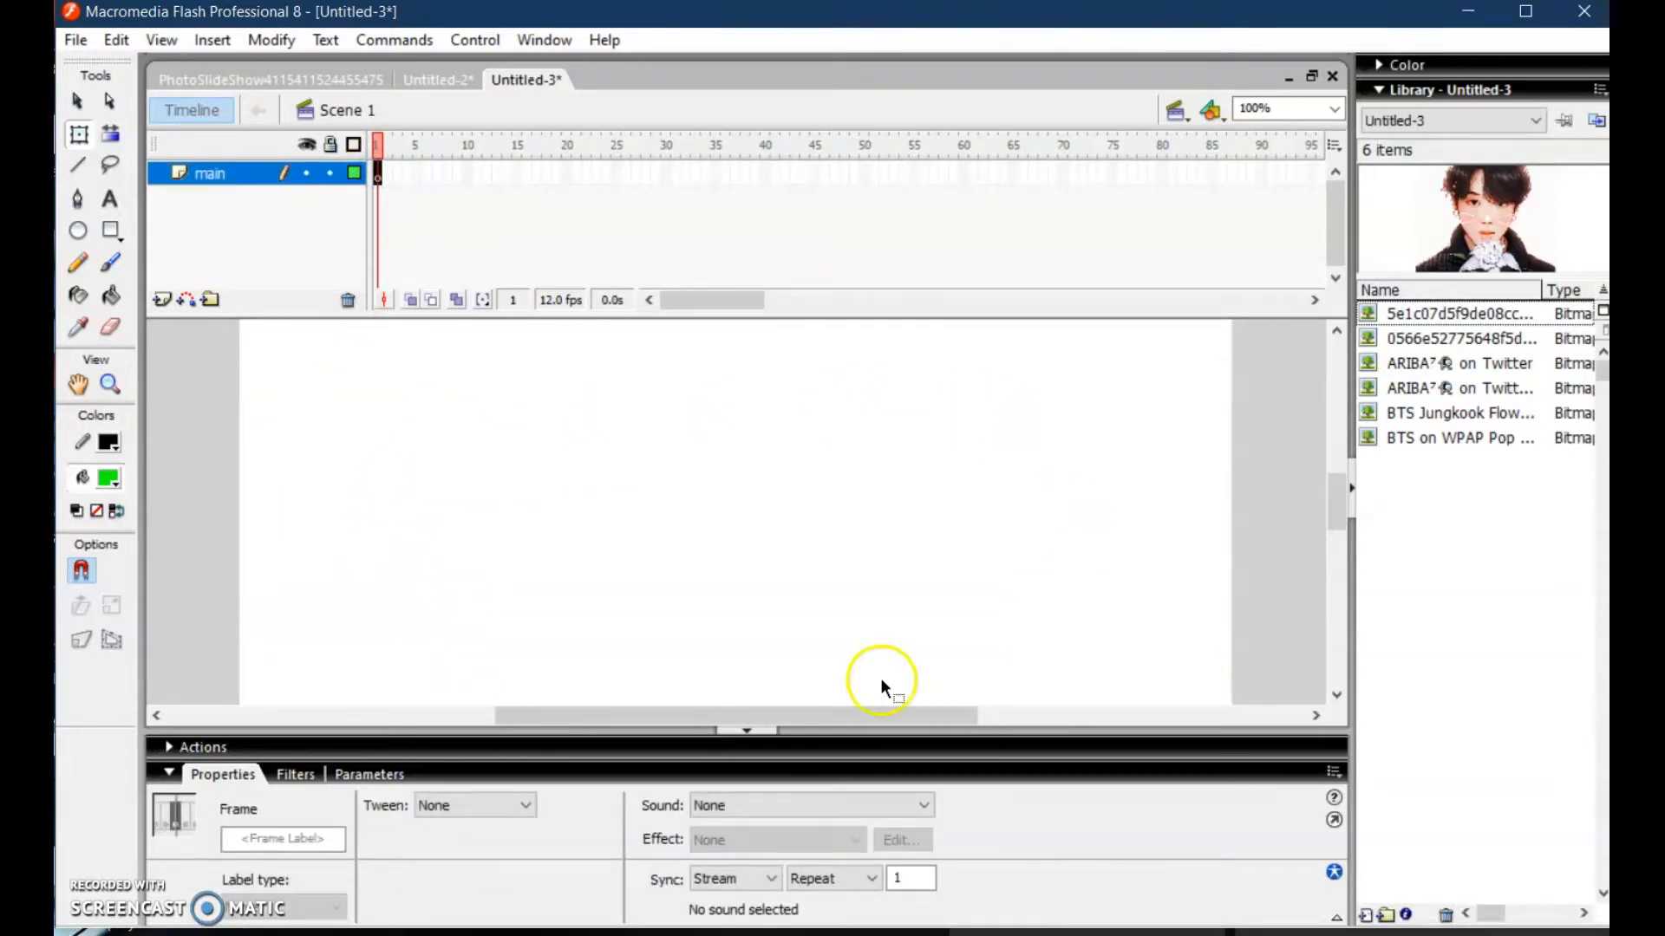
click(1440, 317)
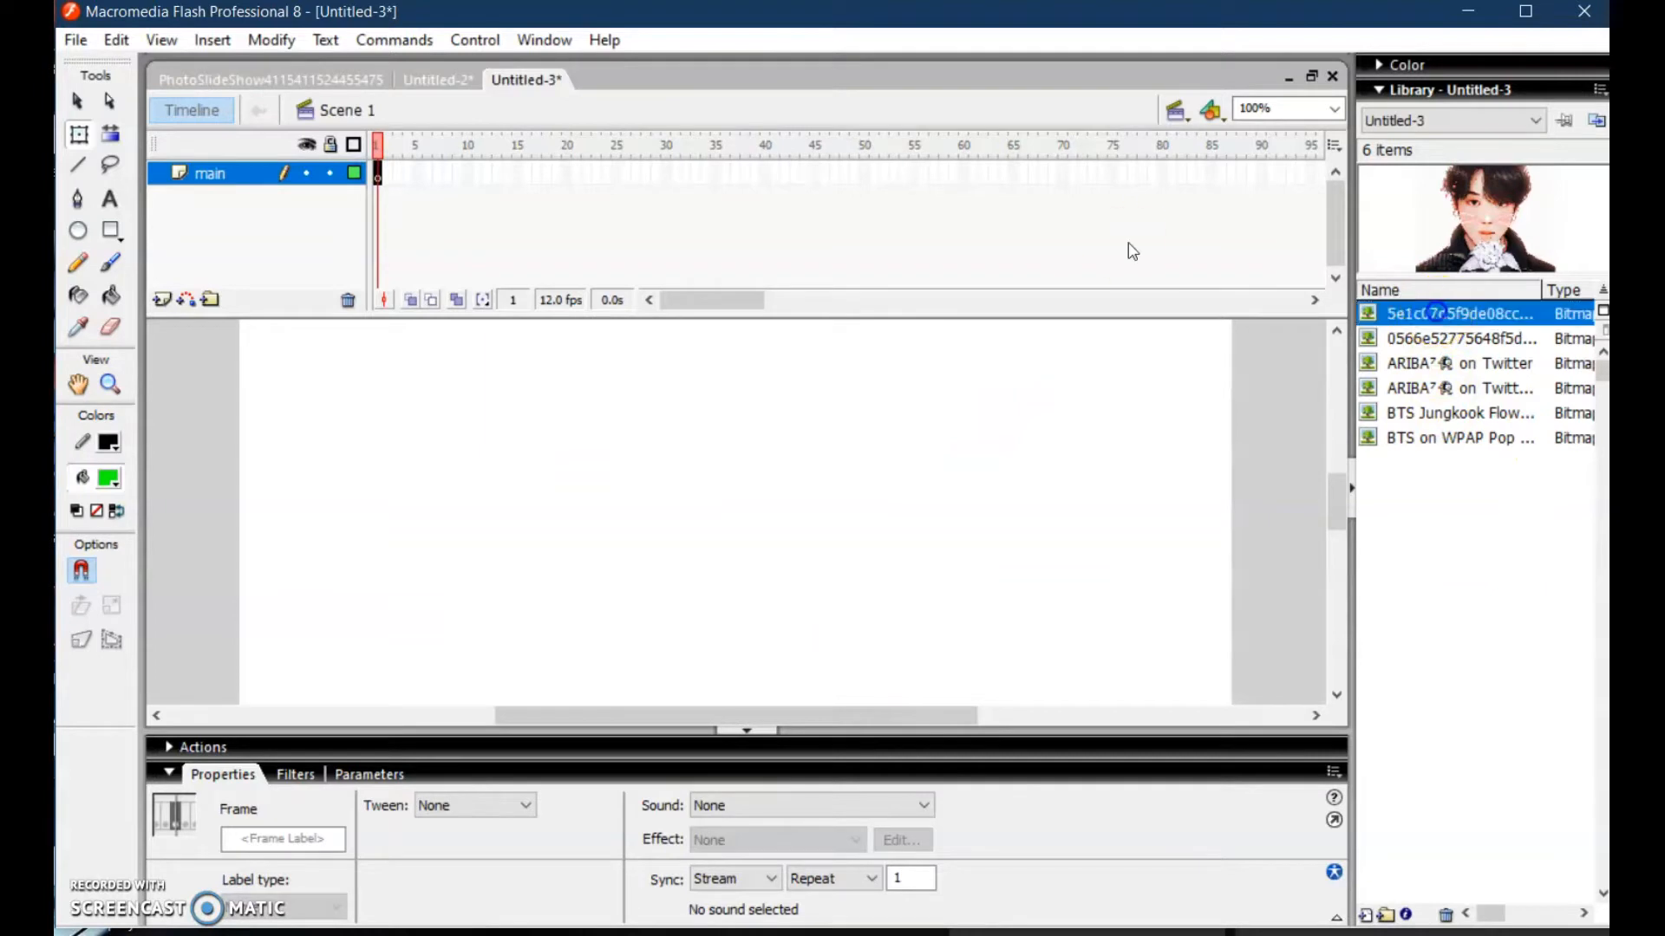
drag(1438, 318, 732, 544)
drag(293, 434, 373, 492)
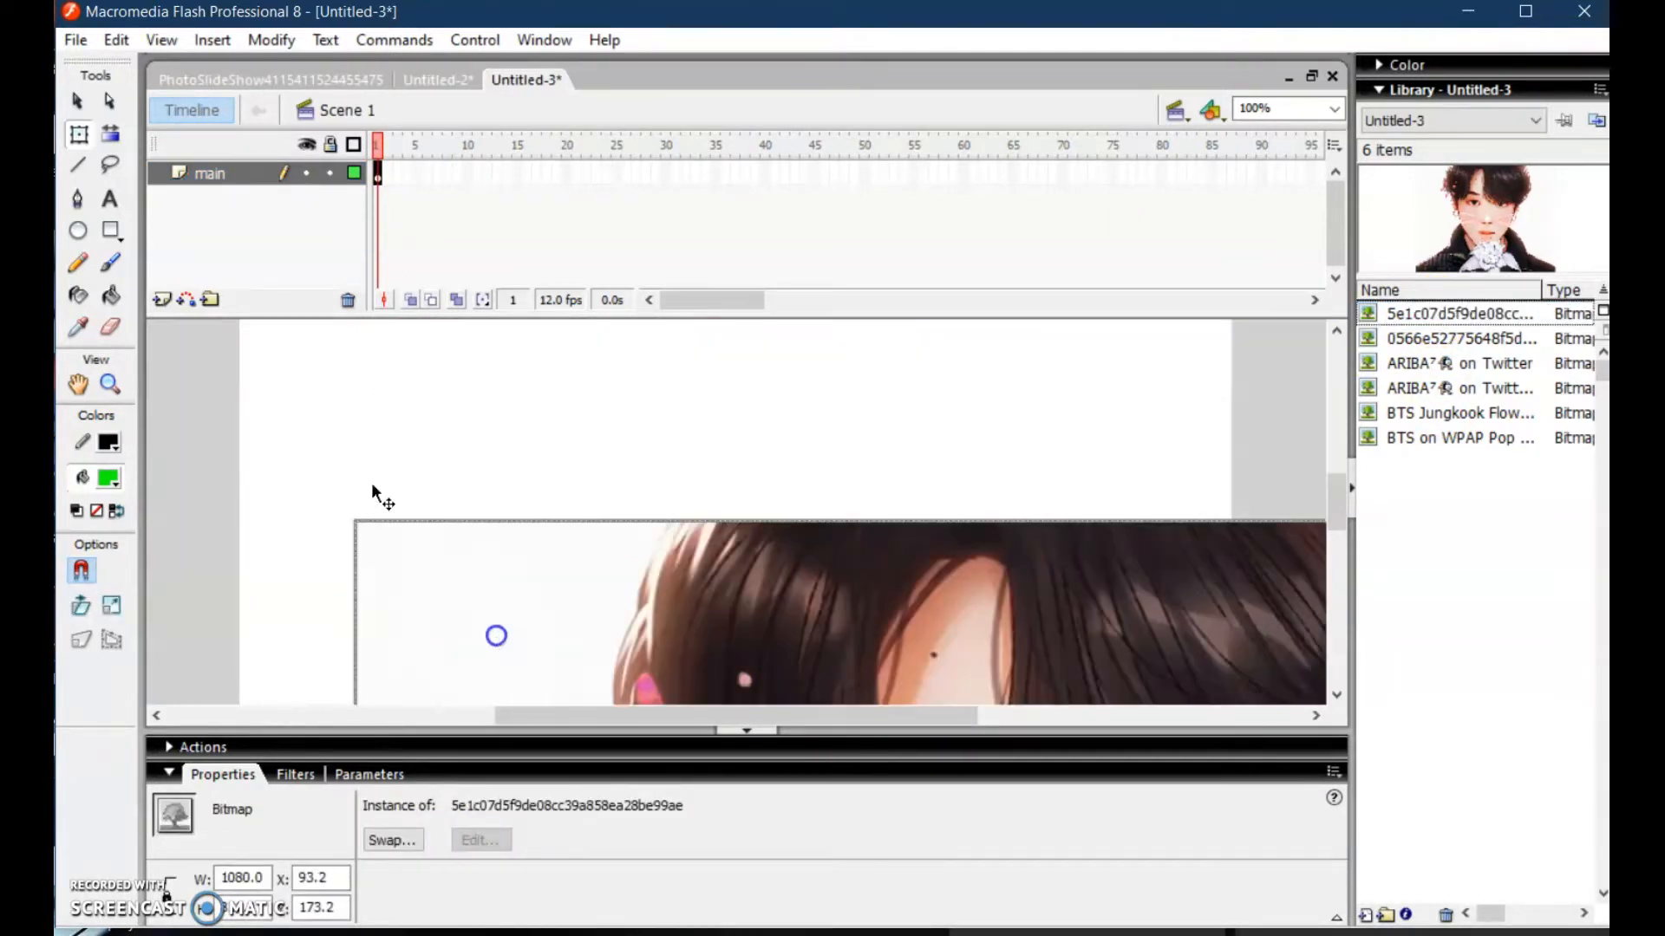
Scale the placed photo down to about 120 px wide and move it near the stage's upper-left corner, at about X 34, Y 24
click(78, 136)
drag(355, 522, 462, 411)
drag(569, 438, 388, 372)
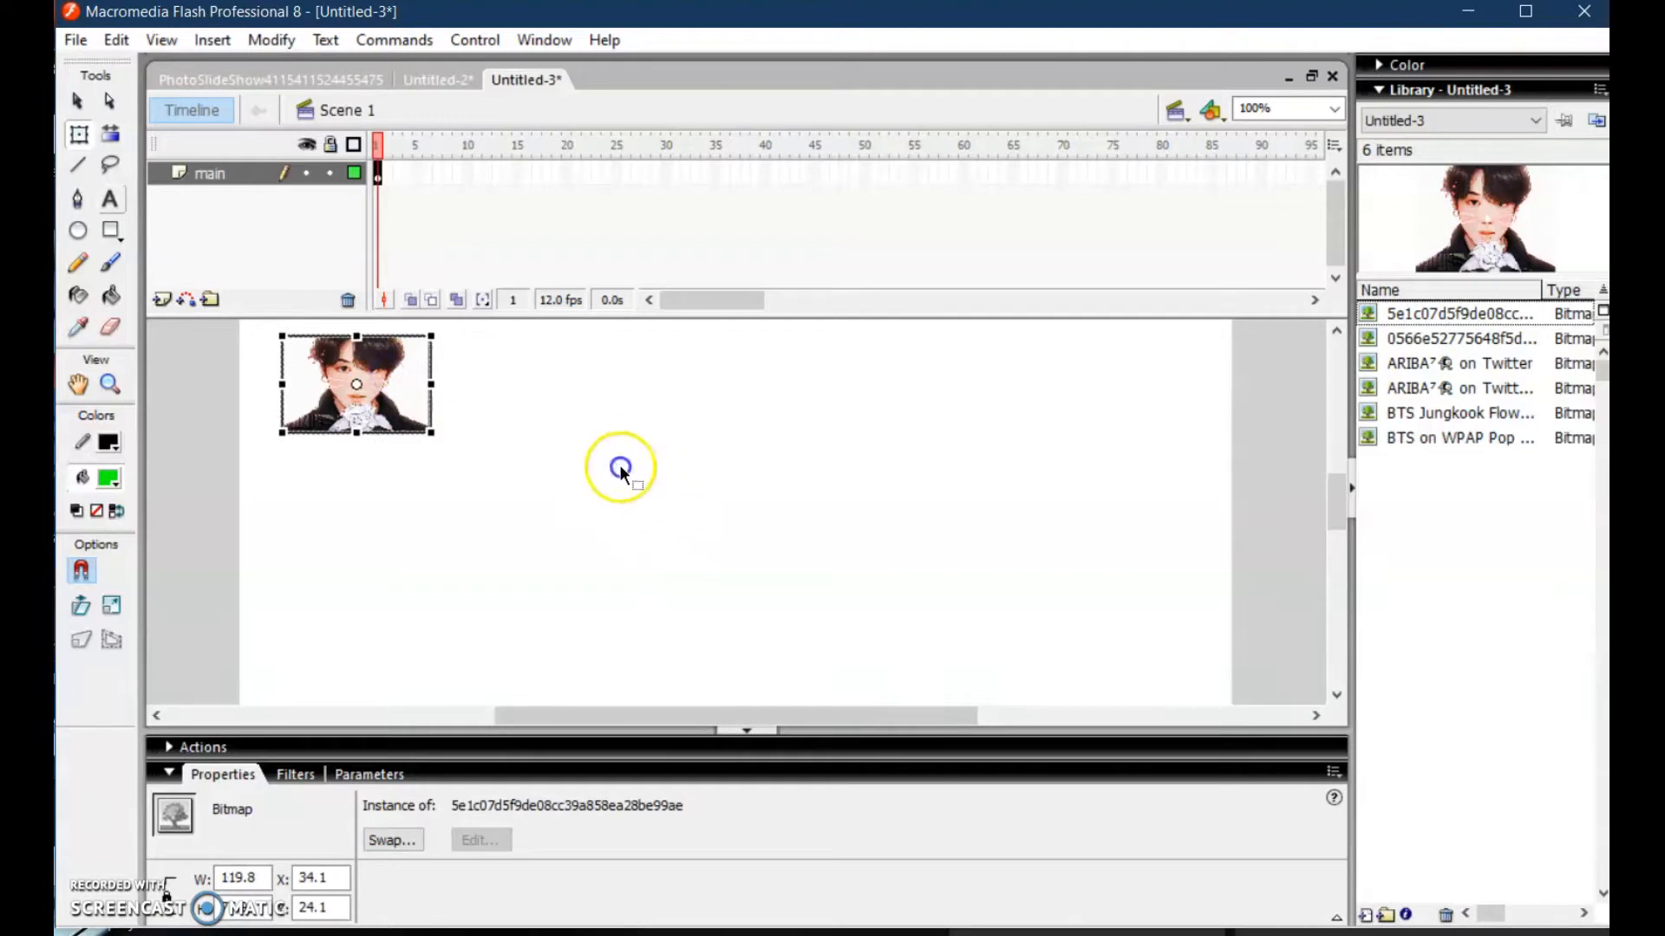
click(619, 465)
Place the library bitmap 0566e52775648f5dbda263270a3277a0 below the first thumbnail, scaled to about 122 px wide at about X 37, Y 136
click(1447, 339)
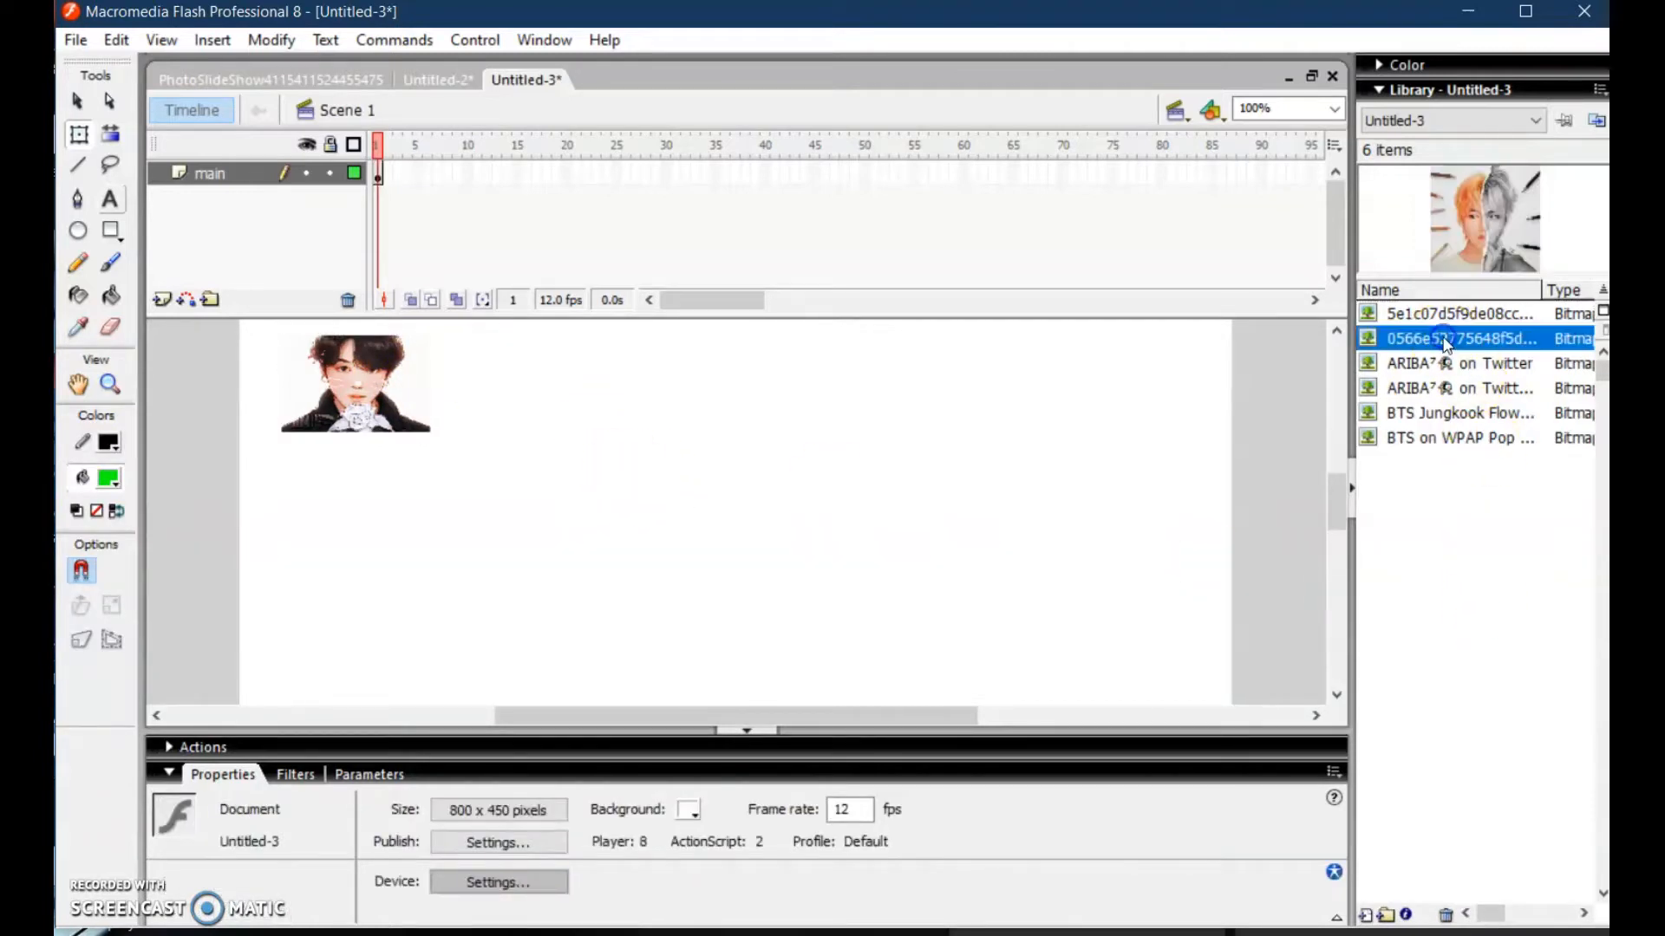
drag(1138, 267, 731, 548)
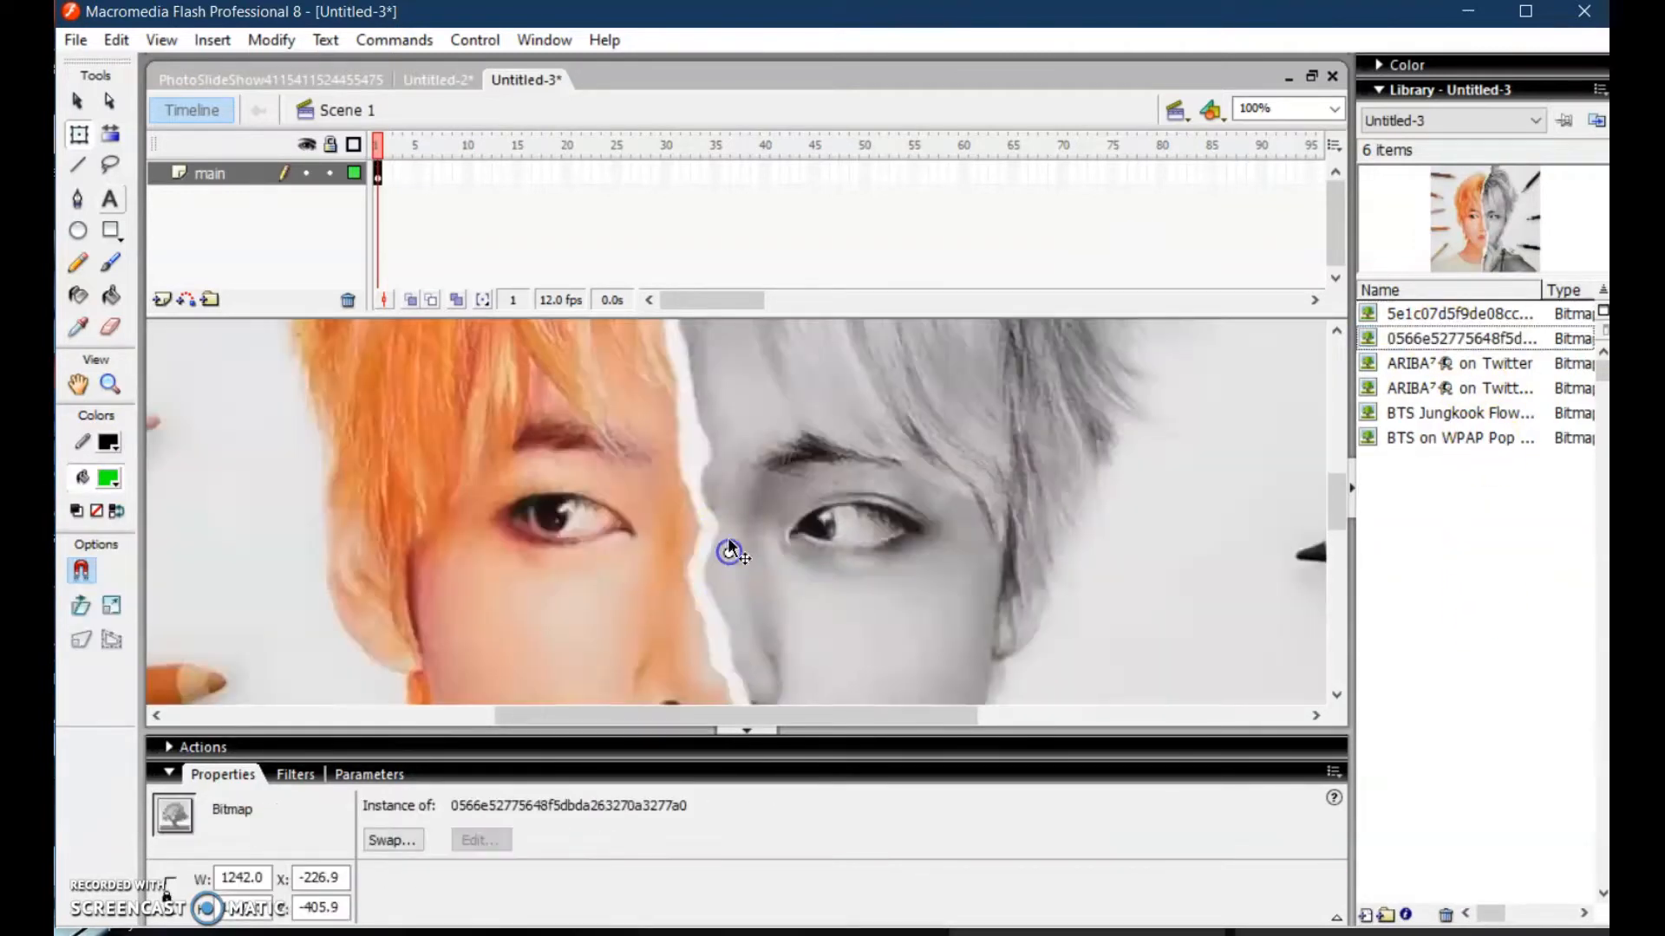
drag(344, 381, 710, 664)
drag(543, 570, 553, 599)
drag(516, 378, 471, 569)
drag(295, 505, 494, 361)
drag(601, 347, 557, 493)
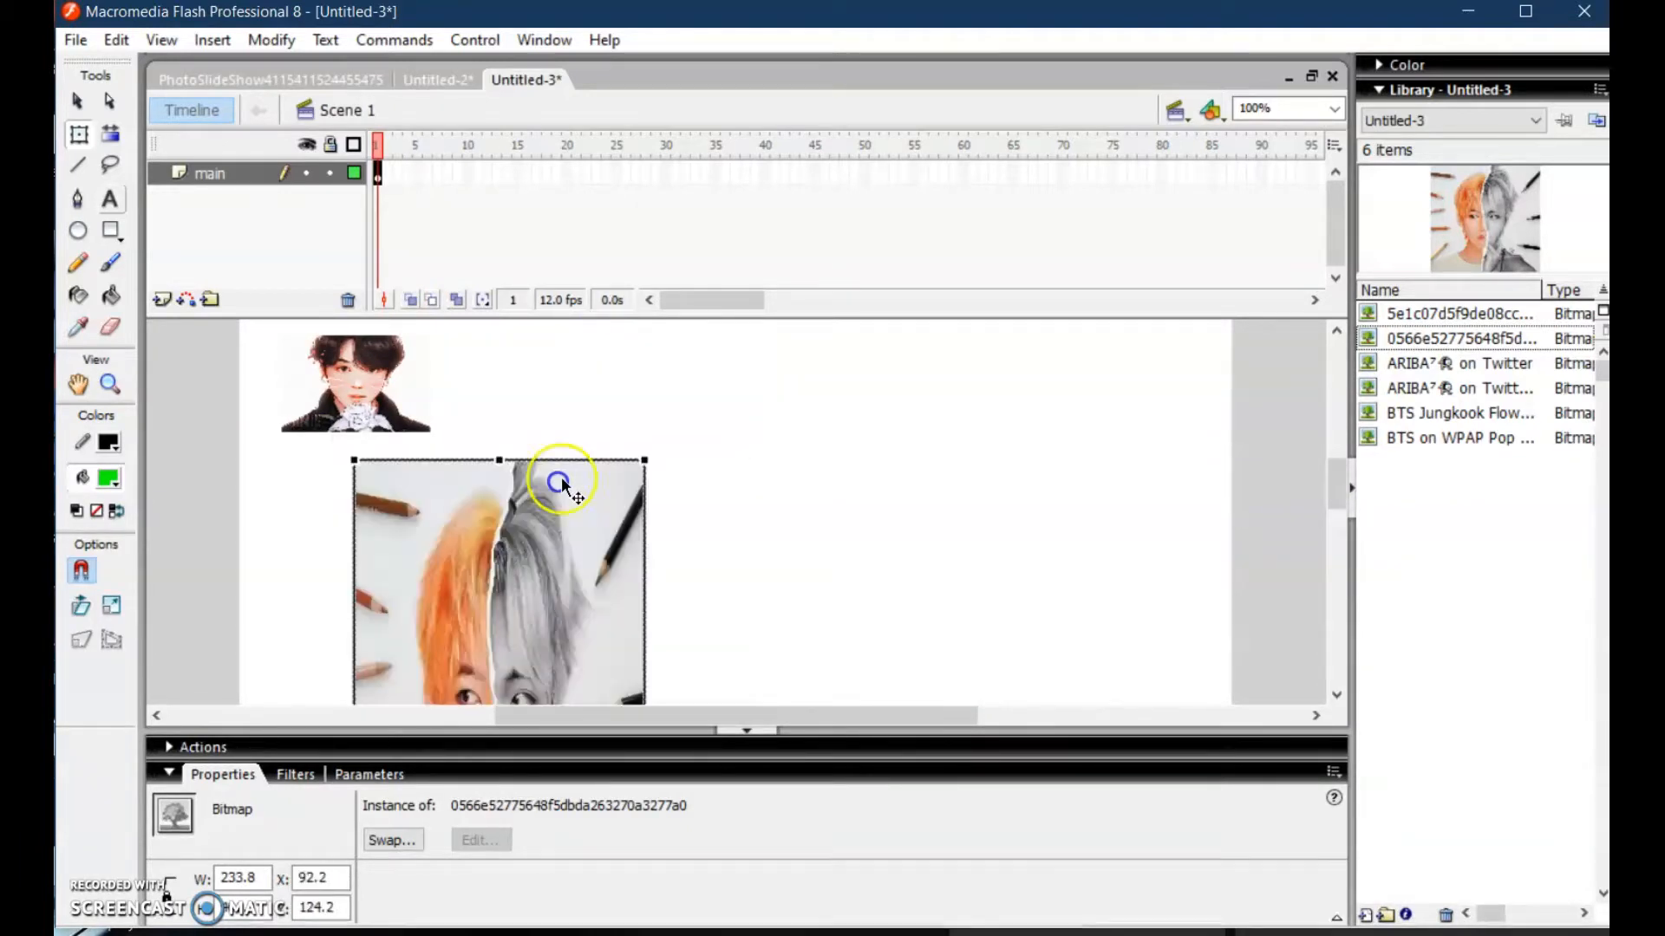
drag(642, 460, 585, 494)
drag(585, 494, 364, 572)
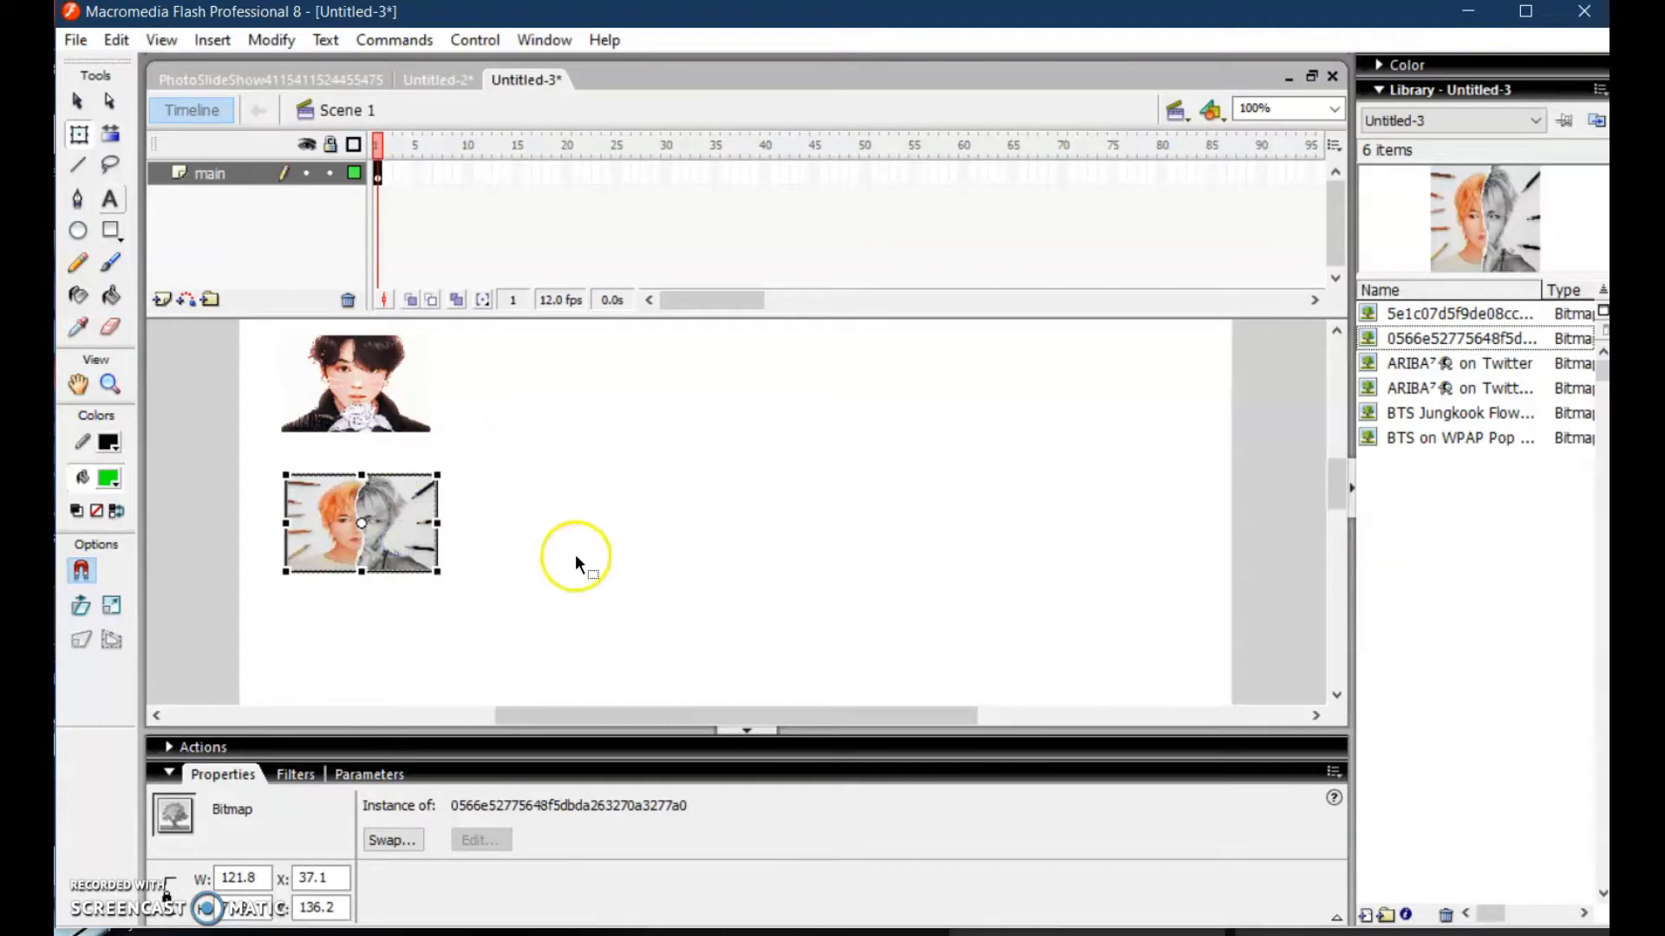
Place the third library bitmap below the second thumbnail, scaled to about 115 px wide at about X 39, Y 250
drag(1500, 364, 800, 580)
drag(424, 362, 555, 610)
drag(553, 442, 529, 674)
drag(373, 462, 669, 410)
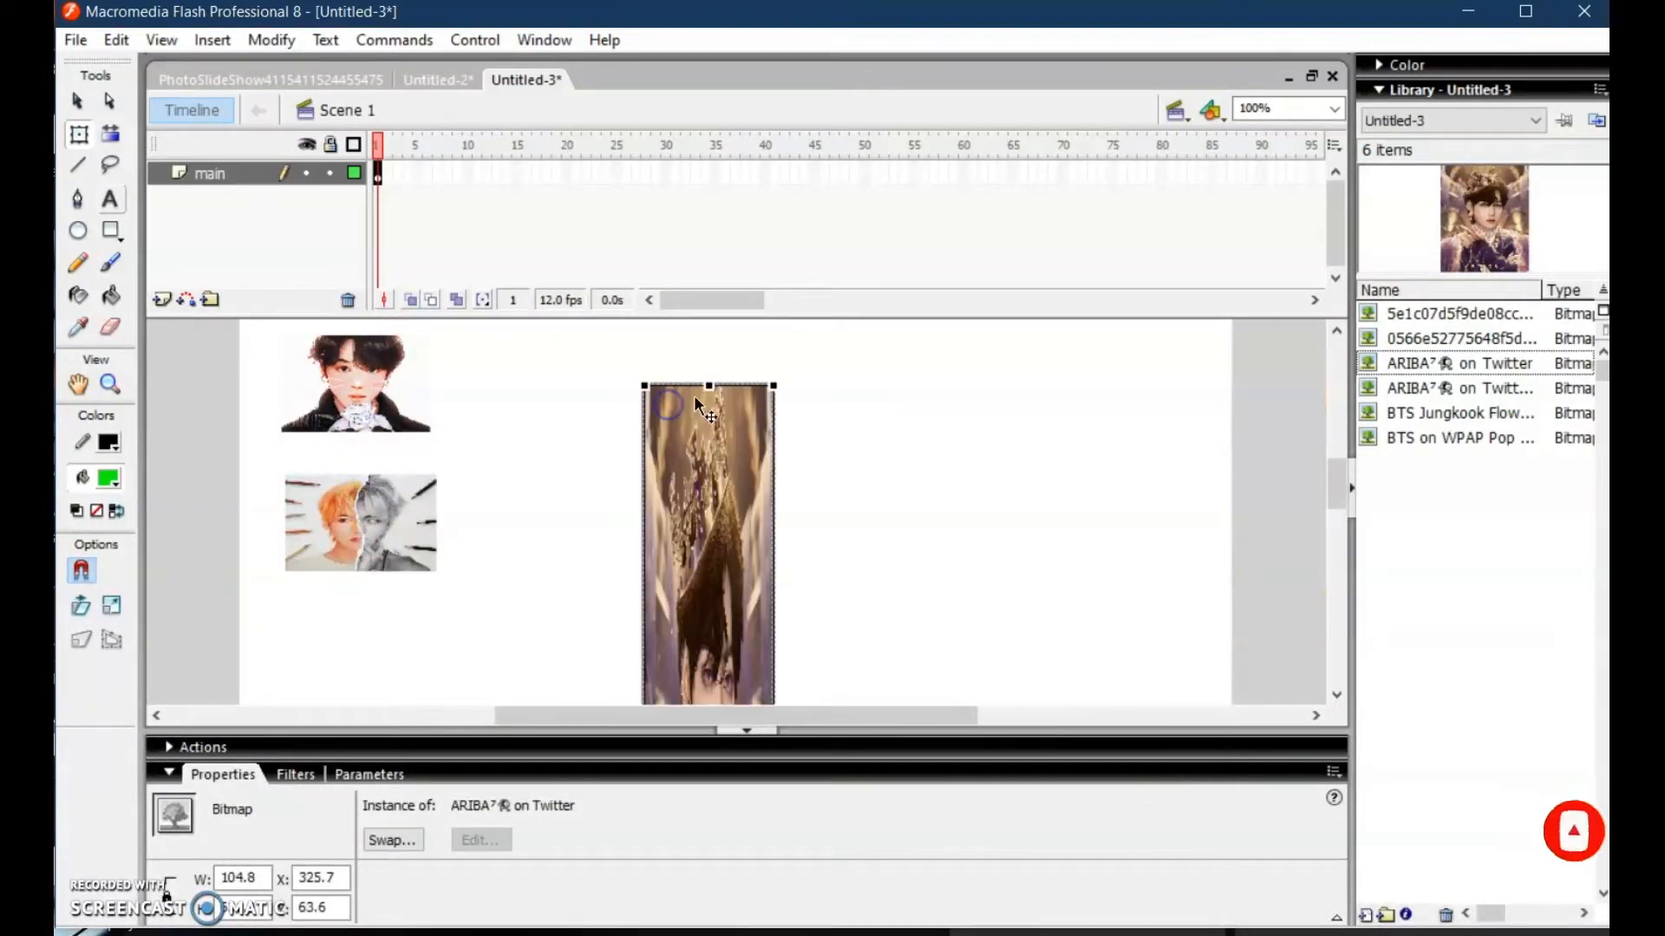
drag(709, 510, 710, 666)
drag(725, 690, 425, 672)
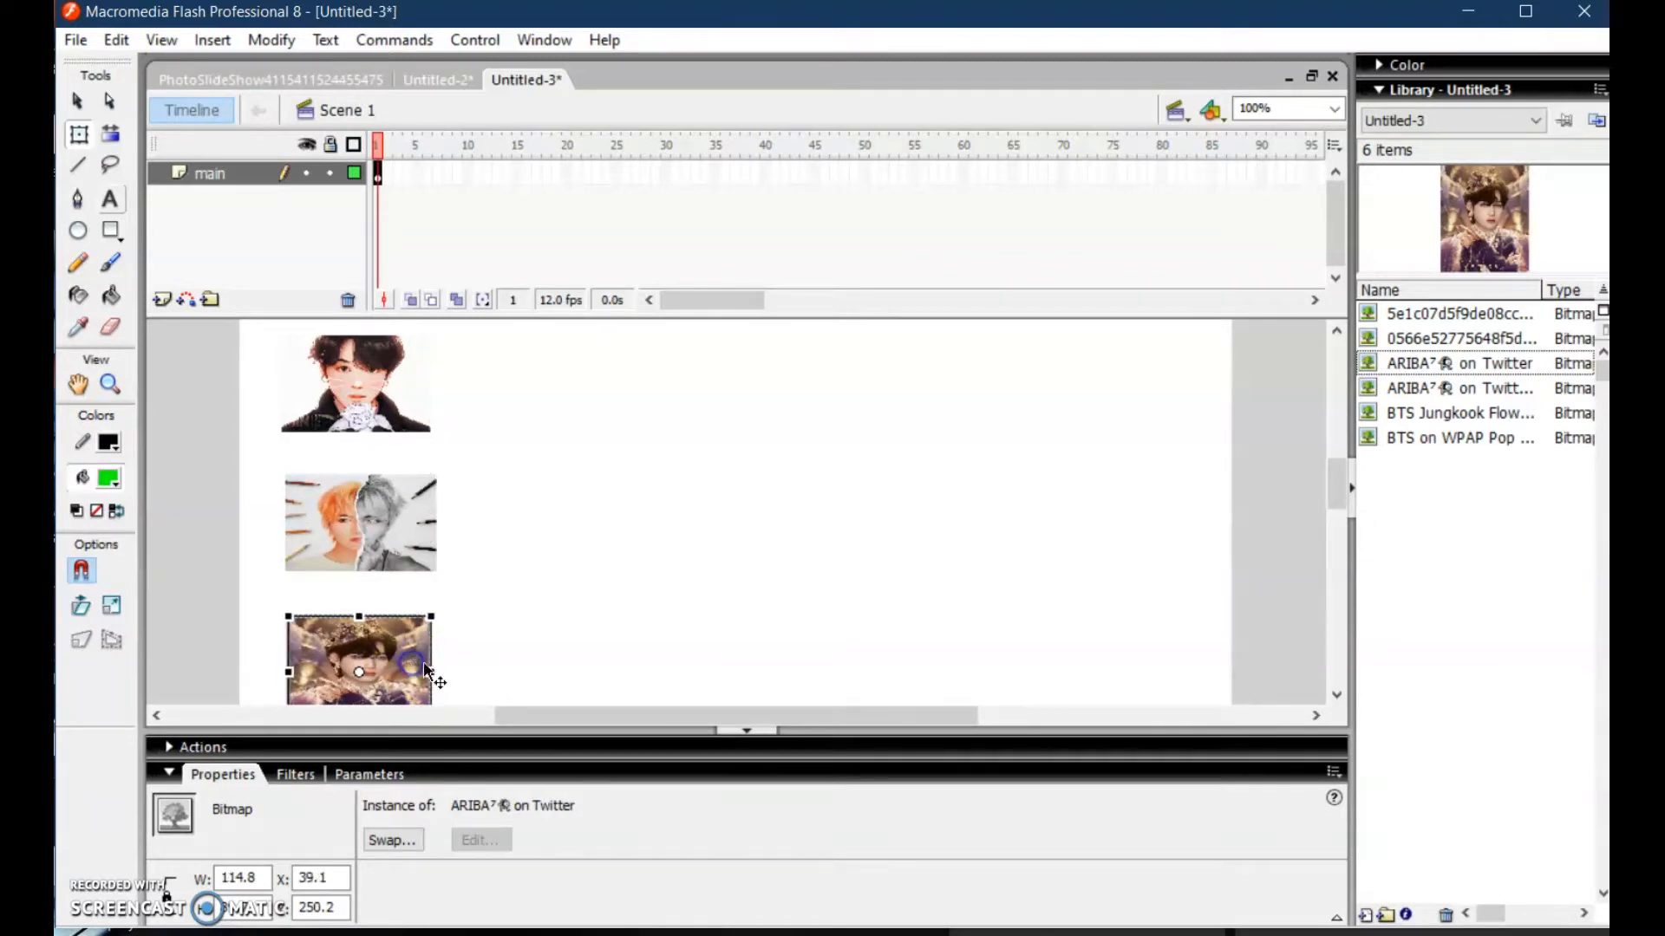
click(670, 642)
Place the fourth library bitmap near the stage's upper-right corner, scaled to about 91 px wide at about X 669, Y 19
drag(1417, 387, 1078, 503)
drag(774, 384, 742, 517)
drag(829, 404, 807, 614)
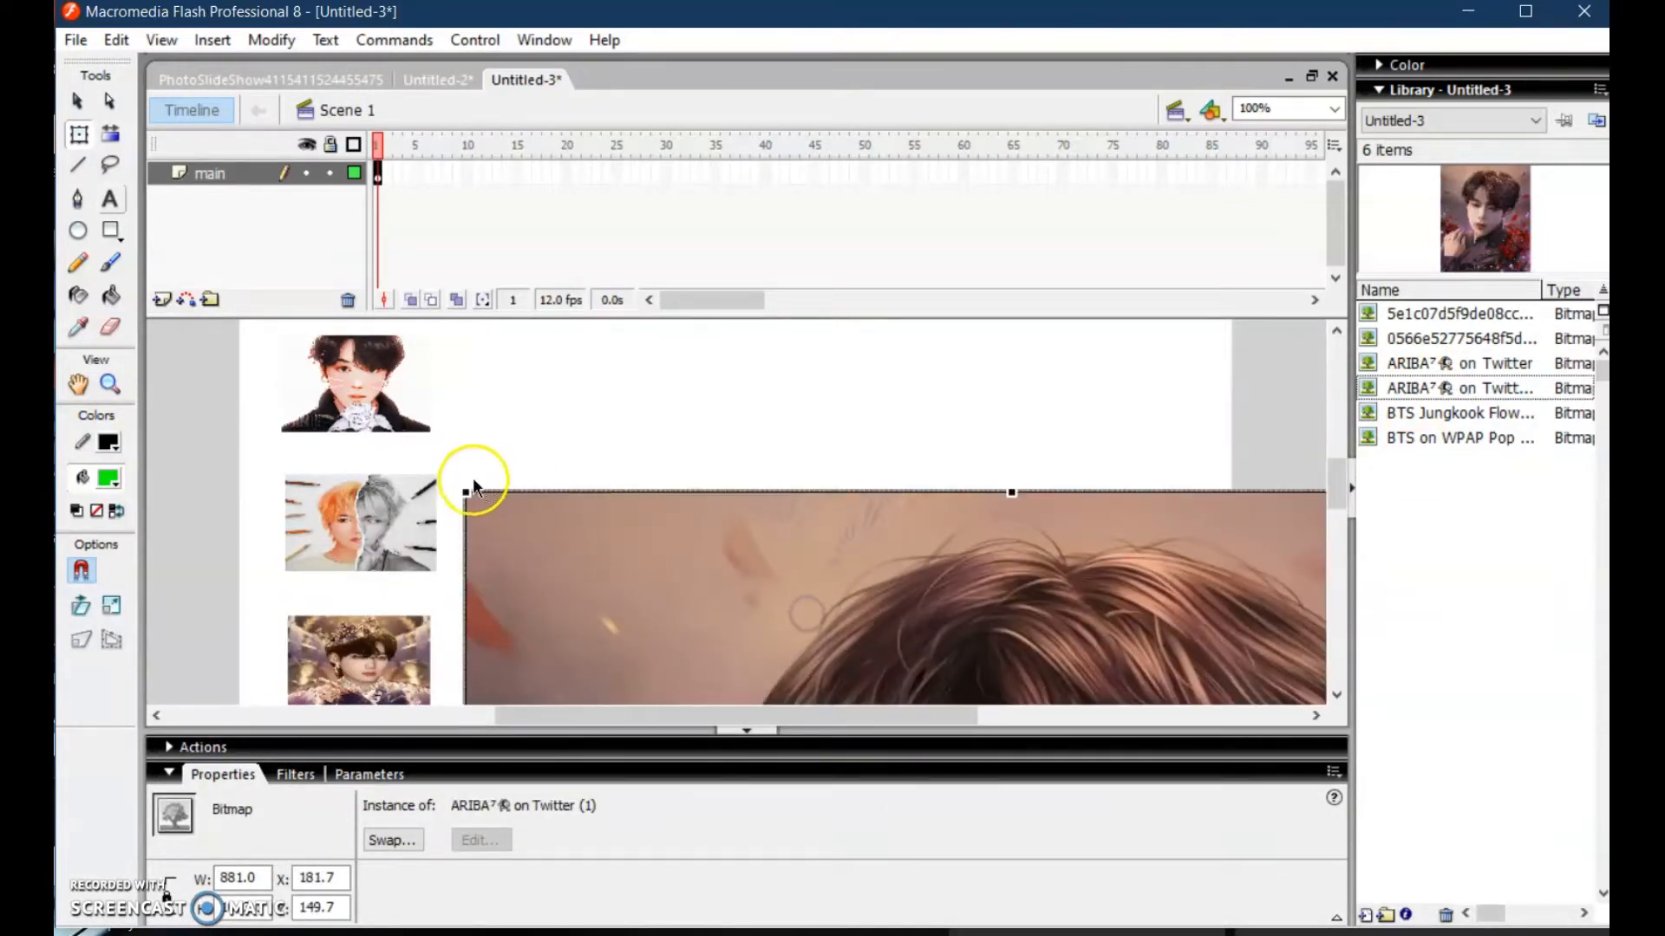
drag(466, 491, 866, 441)
drag(970, 509, 1153, 364)
click(1096, 446)
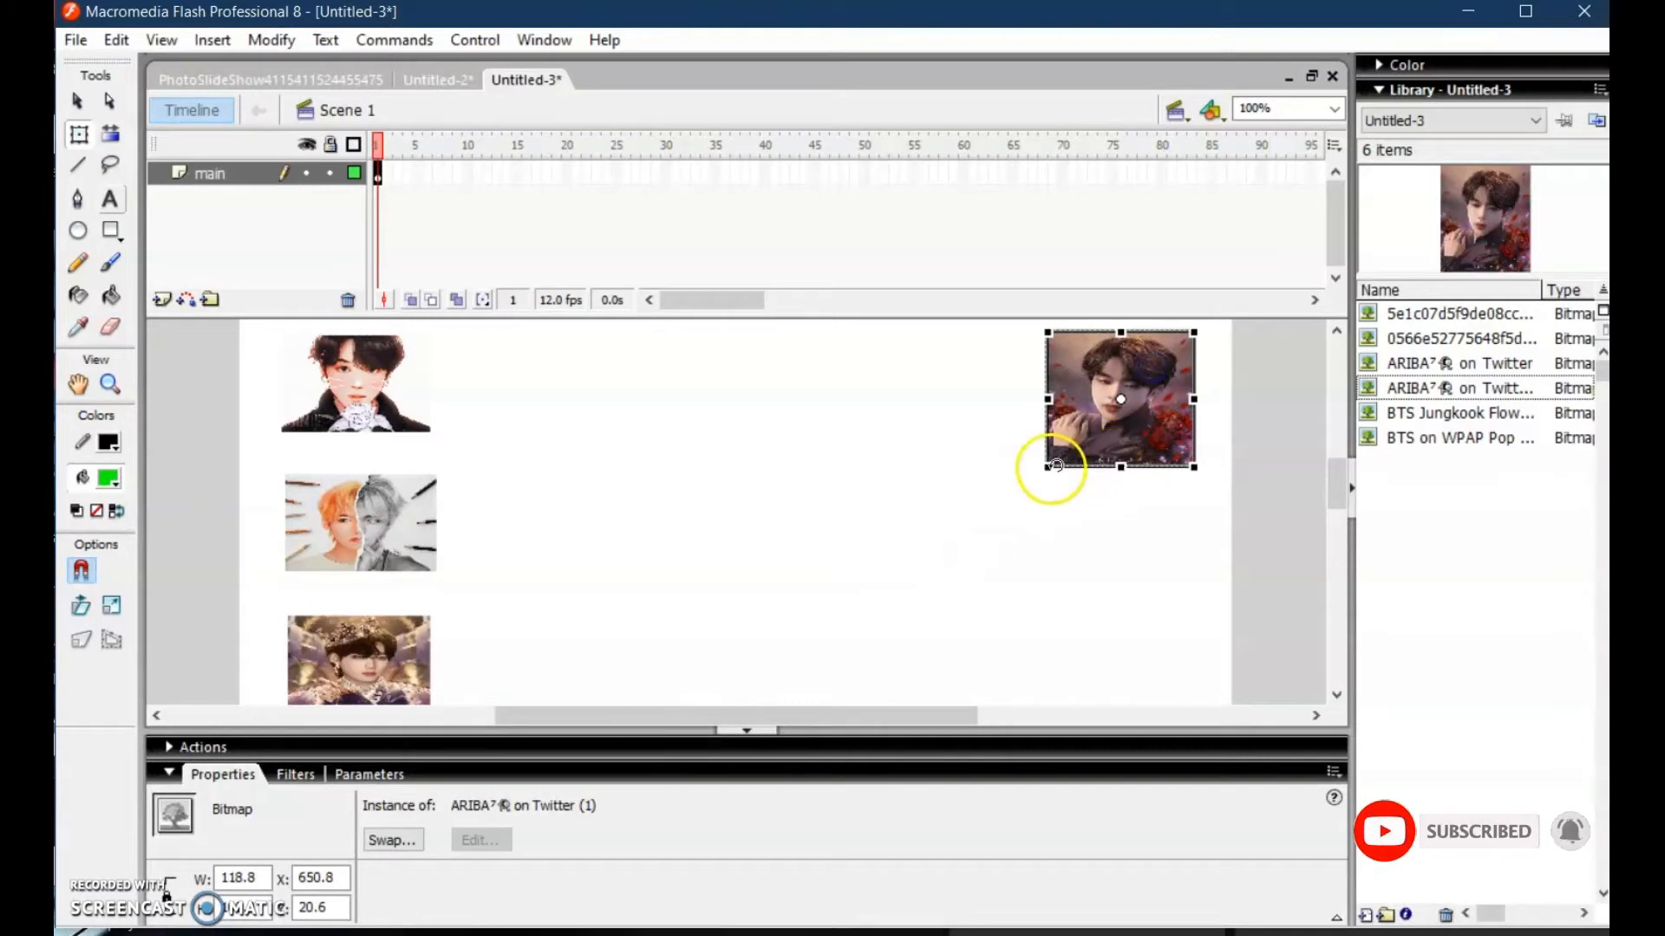
drag(1045, 468, 1066, 451)
drag(1148, 388, 1148, 368)
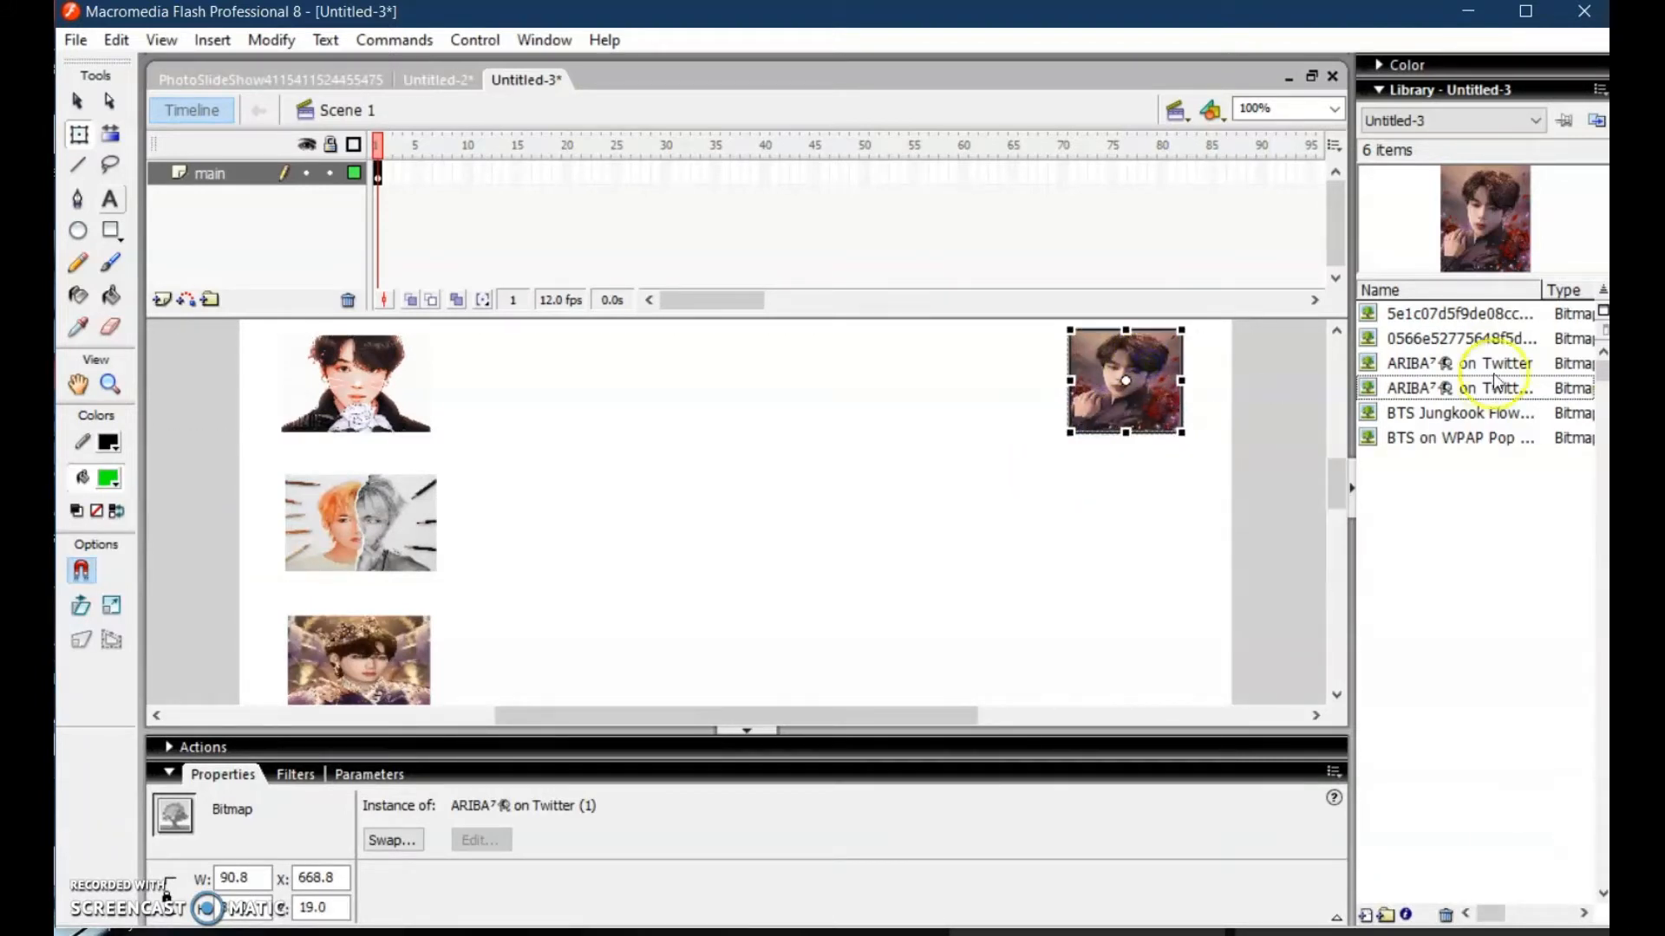
Place the BTS Jungkook Flower bitmap below the upper-right thumbnail, scaled to about 94 px wide at about X 669, Y 128
click(1456, 412)
drag(1405, 431, 806, 624)
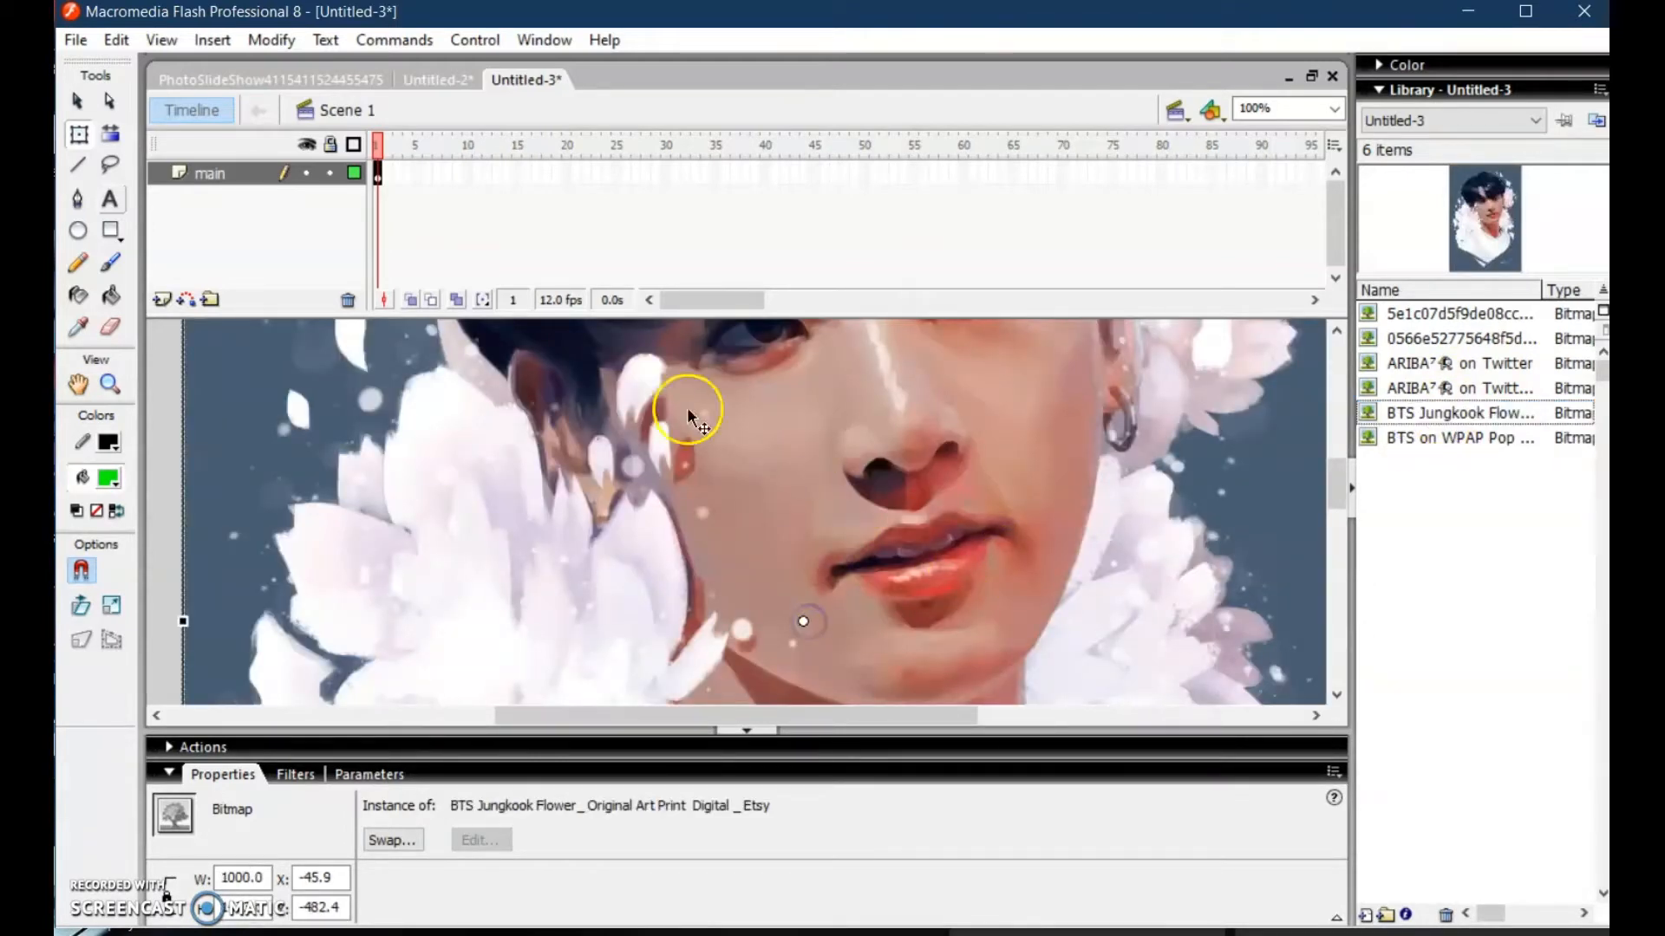
drag(511, 418, 547, 475)
drag(303, 402, 840, 600)
drag(856, 649, 1179, 501)
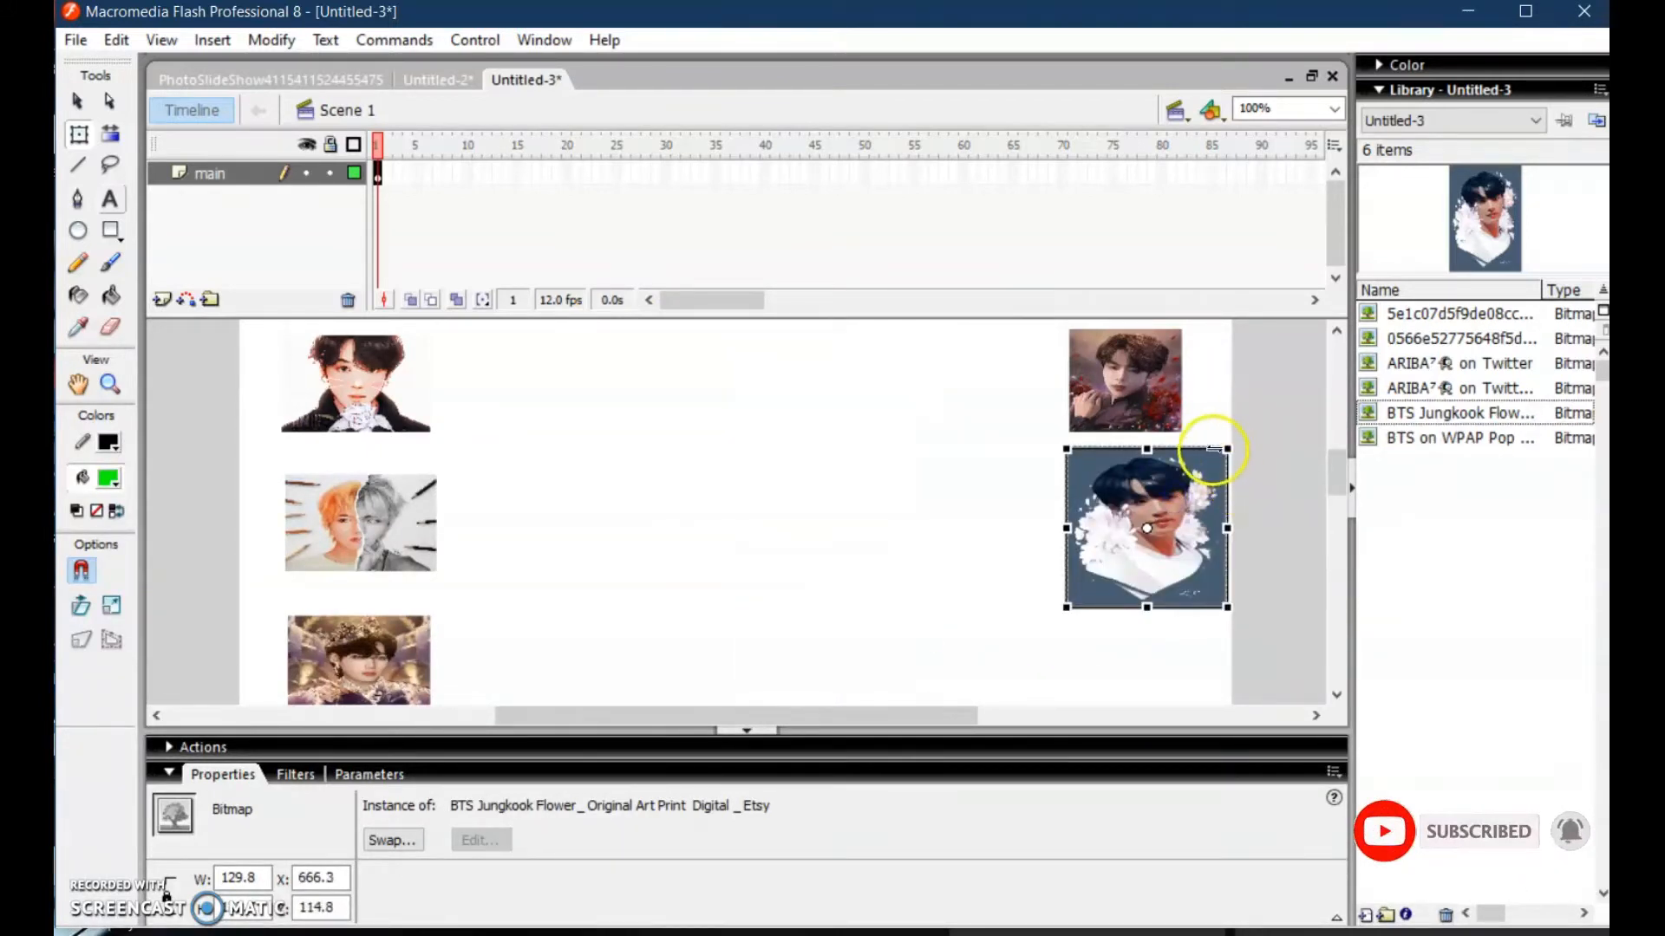
drag(1224, 449, 1170, 508)
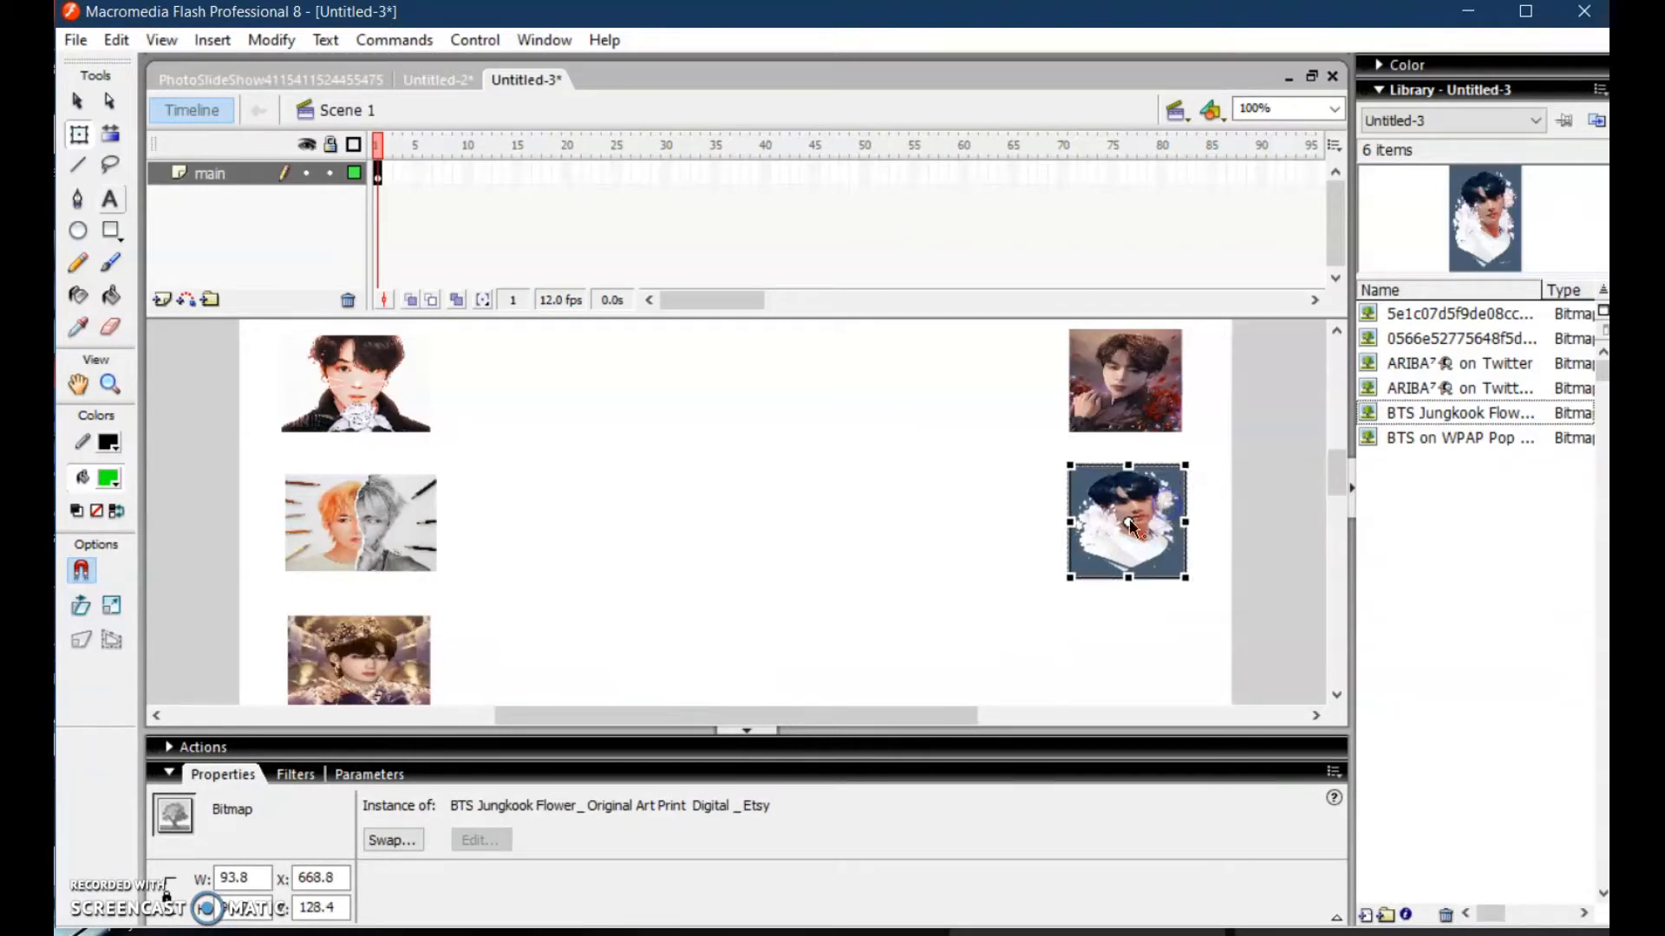
Place the BTS on WPAP Pop Art Portrait bitmap below the right column's second thumbnail, about 100 px wide at about X 672, Y 260
click(1405, 440)
drag(1107, 345, 698, 544)
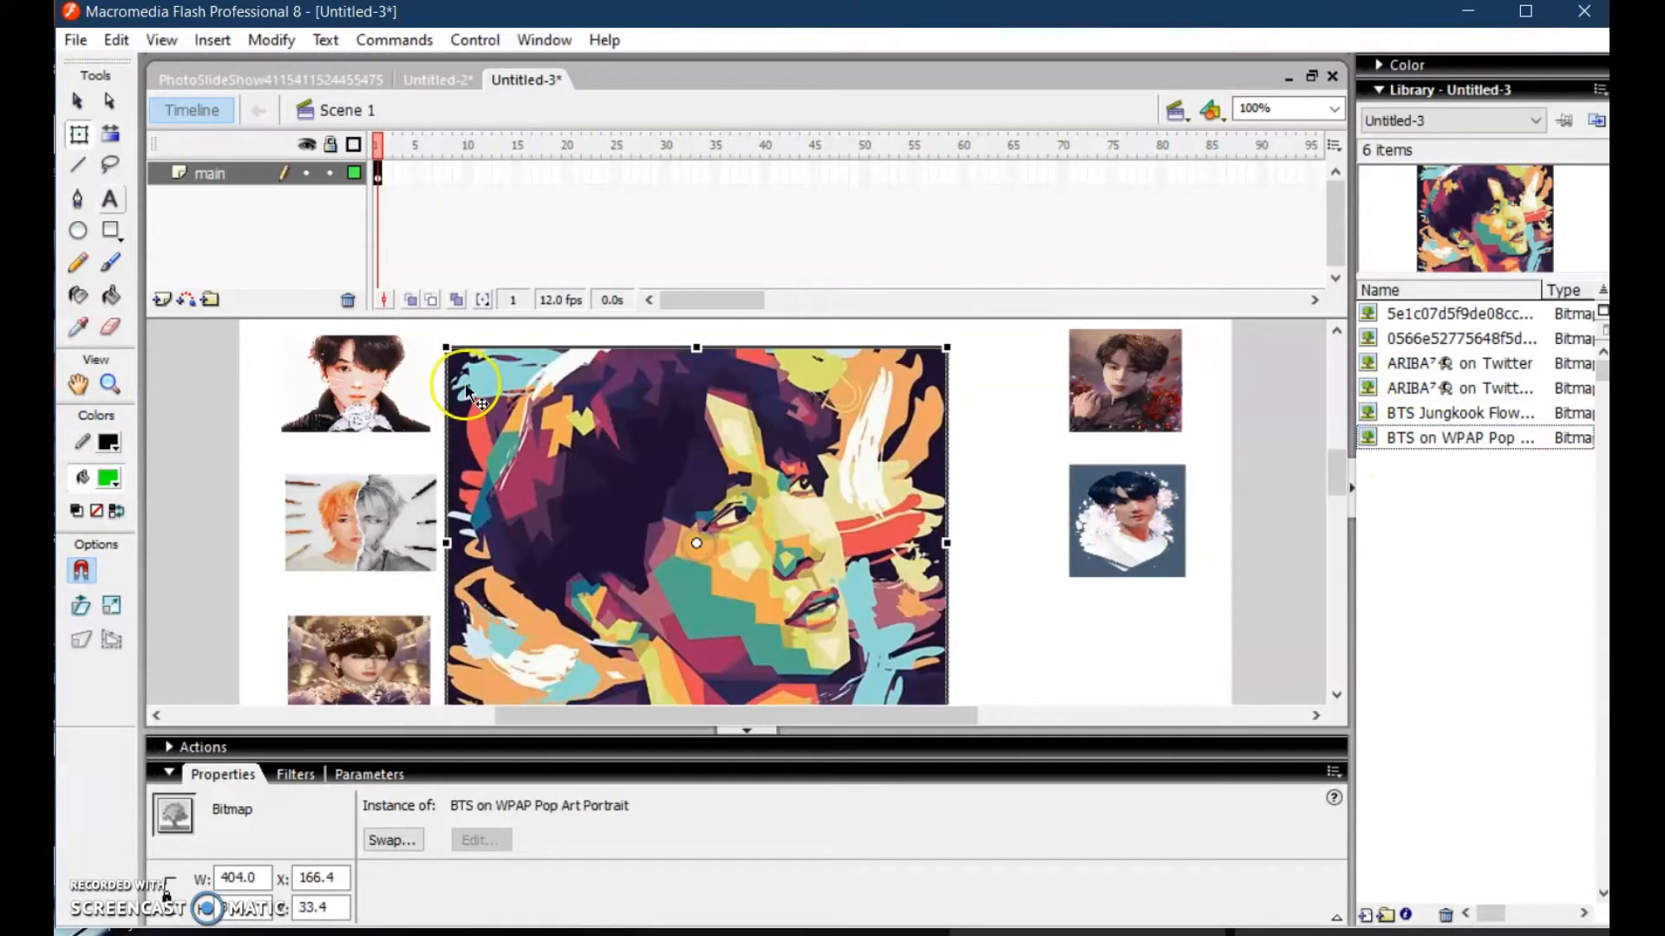
drag(444, 347, 628, 494)
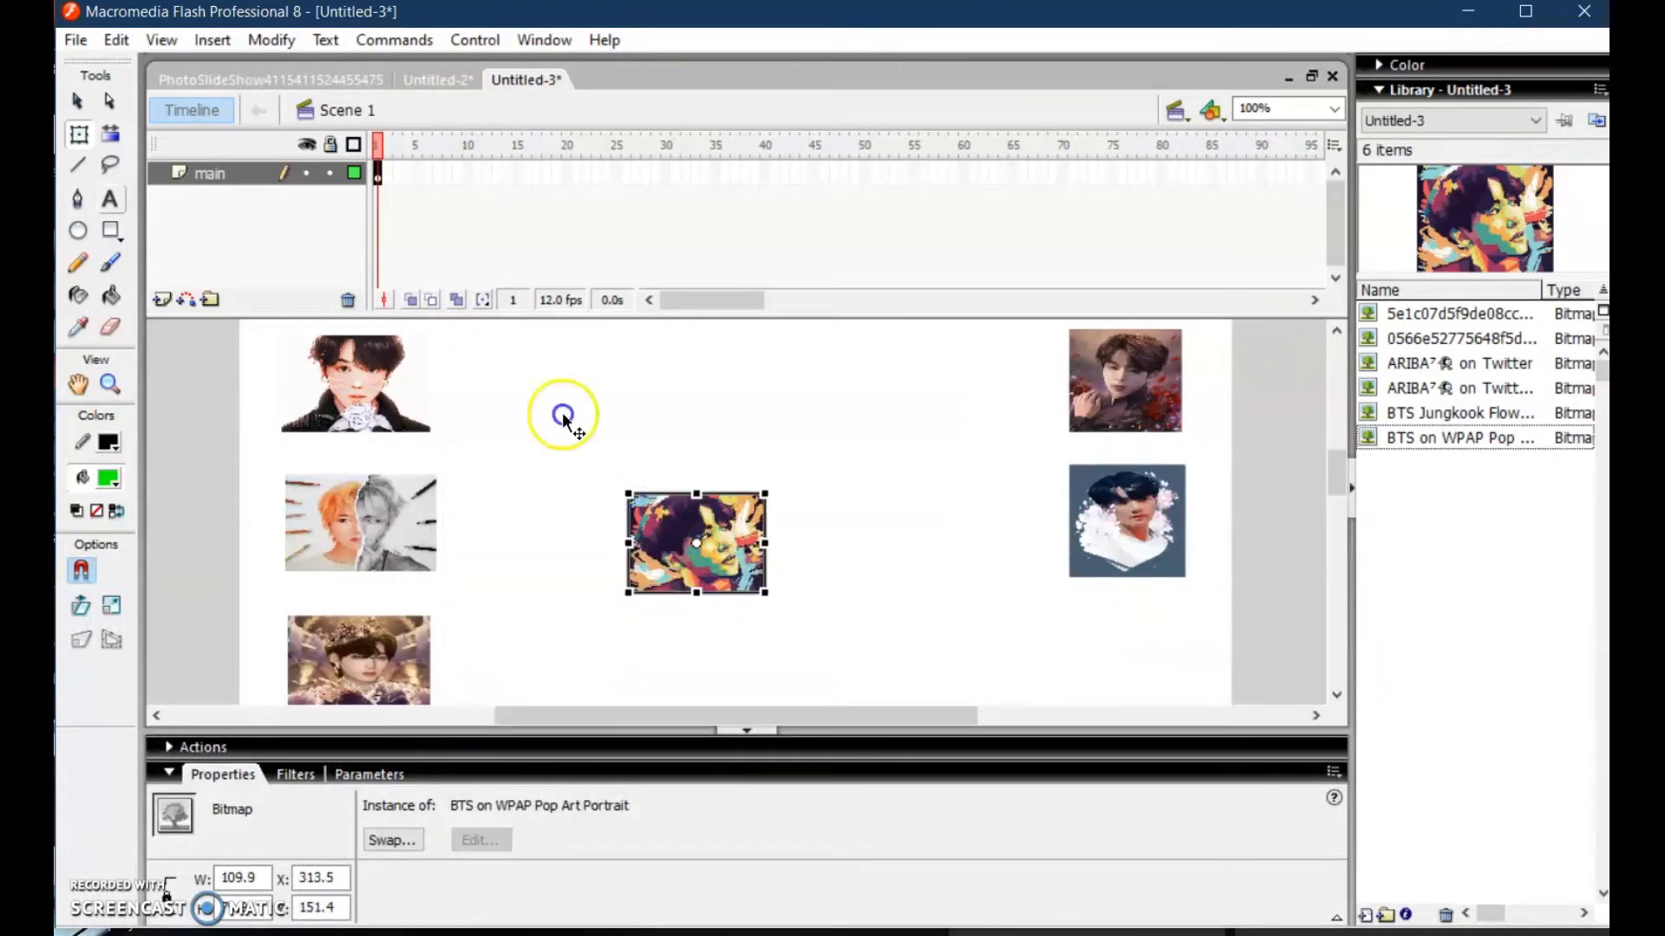
drag(1168, 666, 1197, 678)
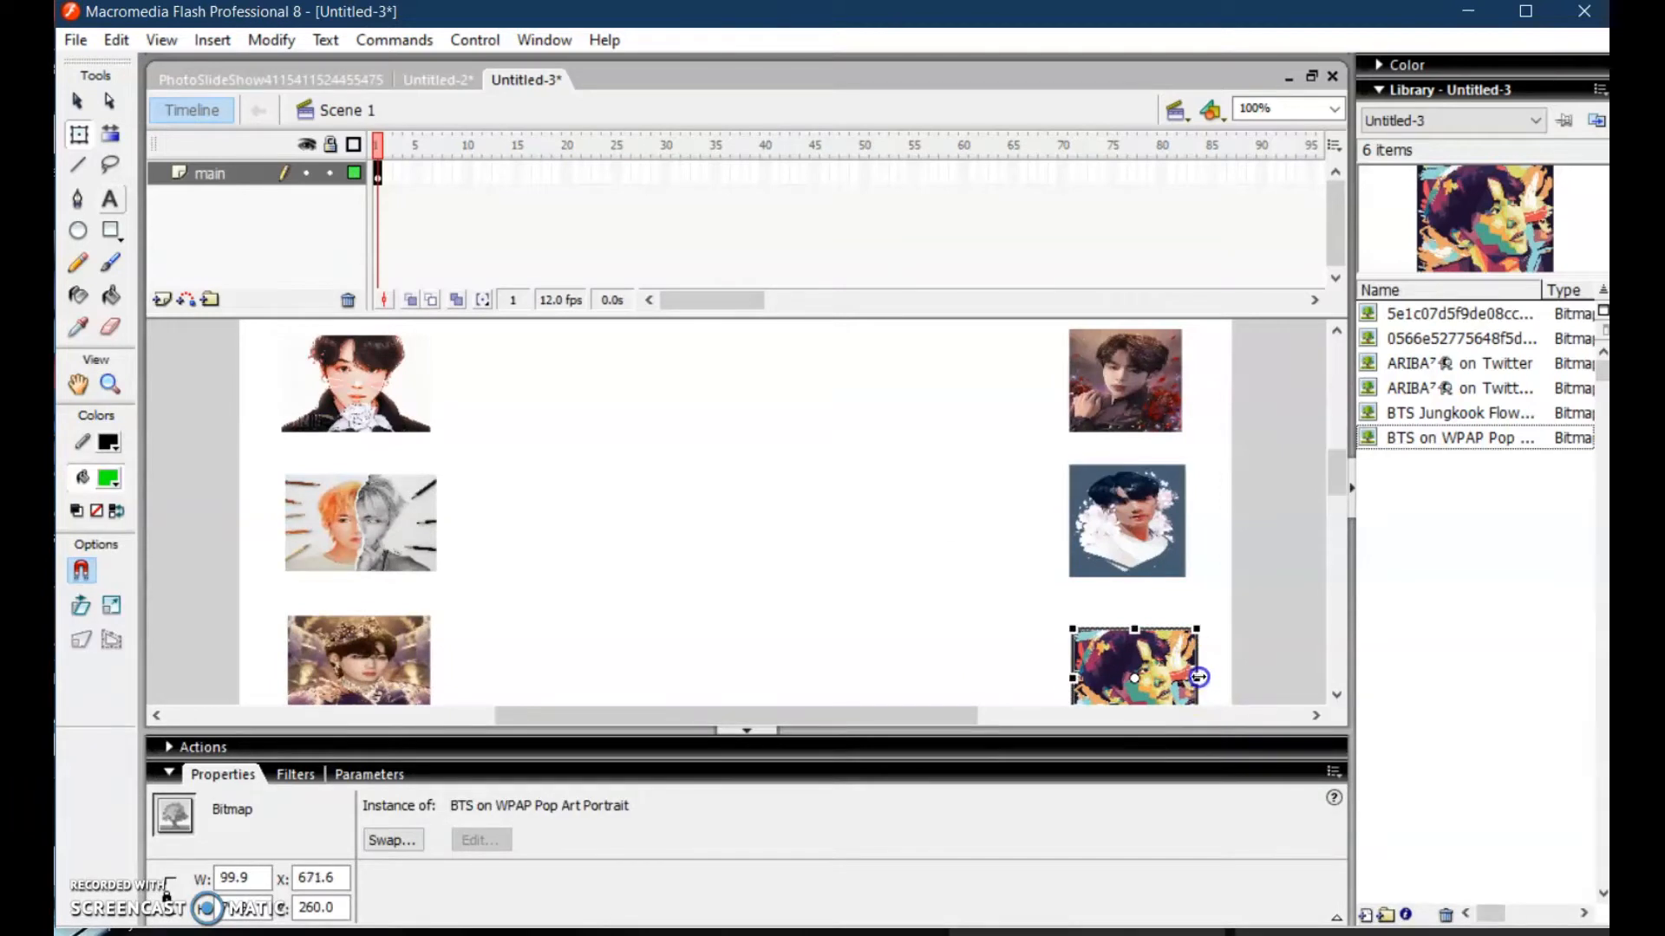
click(844, 564)
Move all six thumbnails down together so the group starts at about Y 59
key(ctrl+minus)
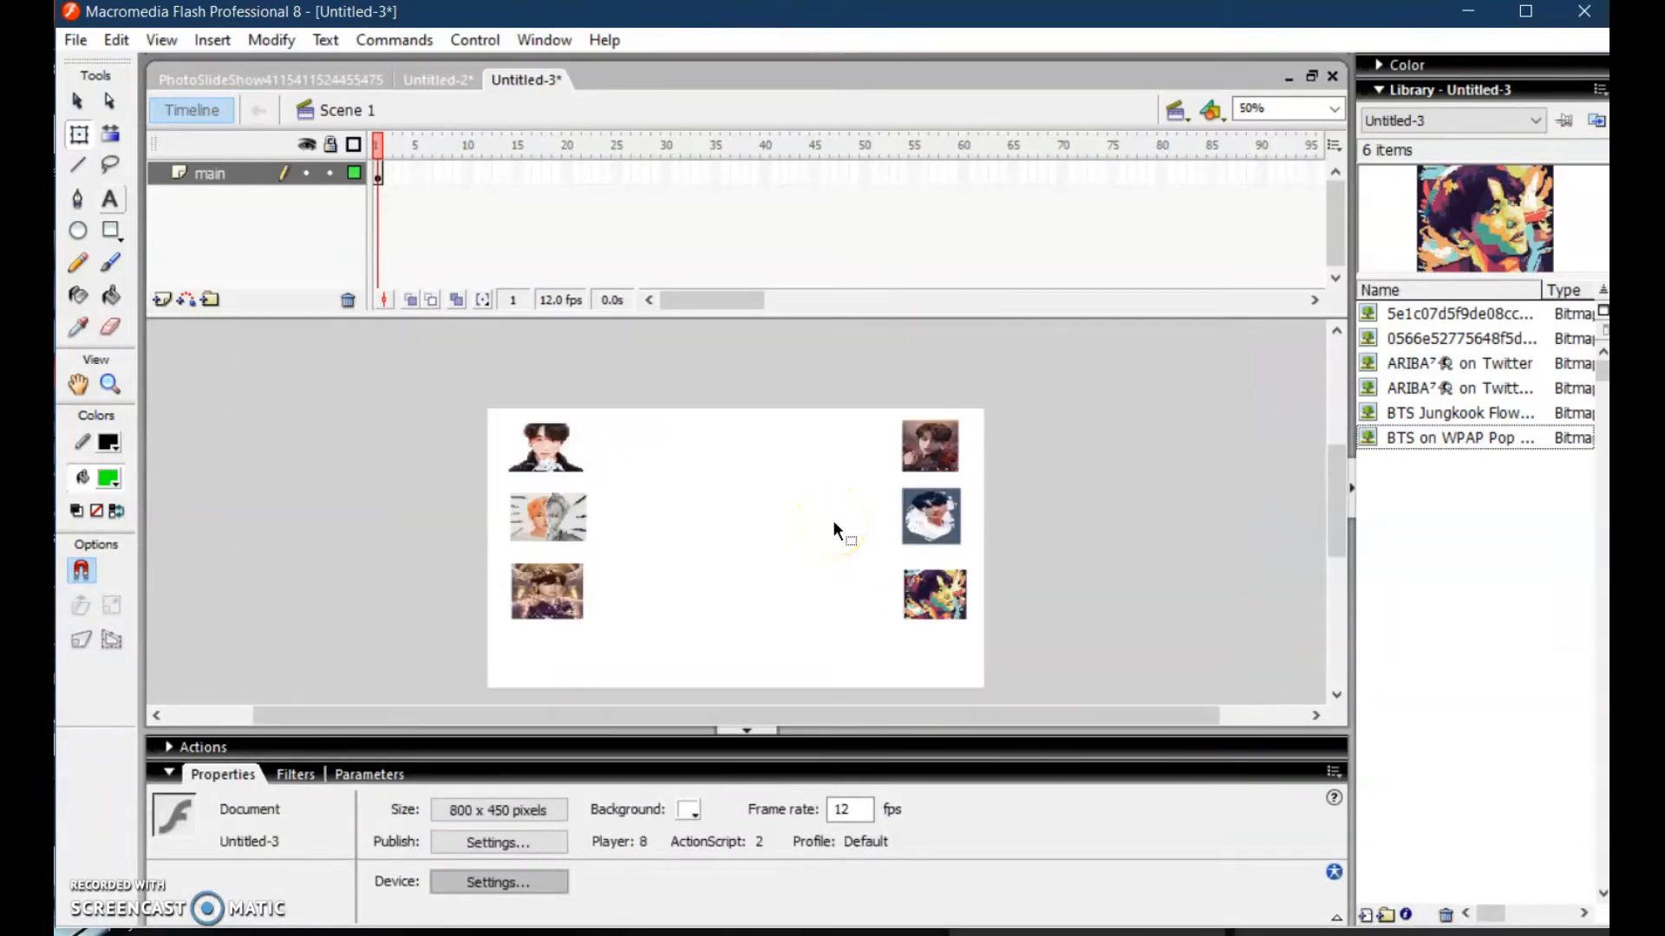
drag(464, 392, 1086, 666)
drag(938, 535, 938, 557)
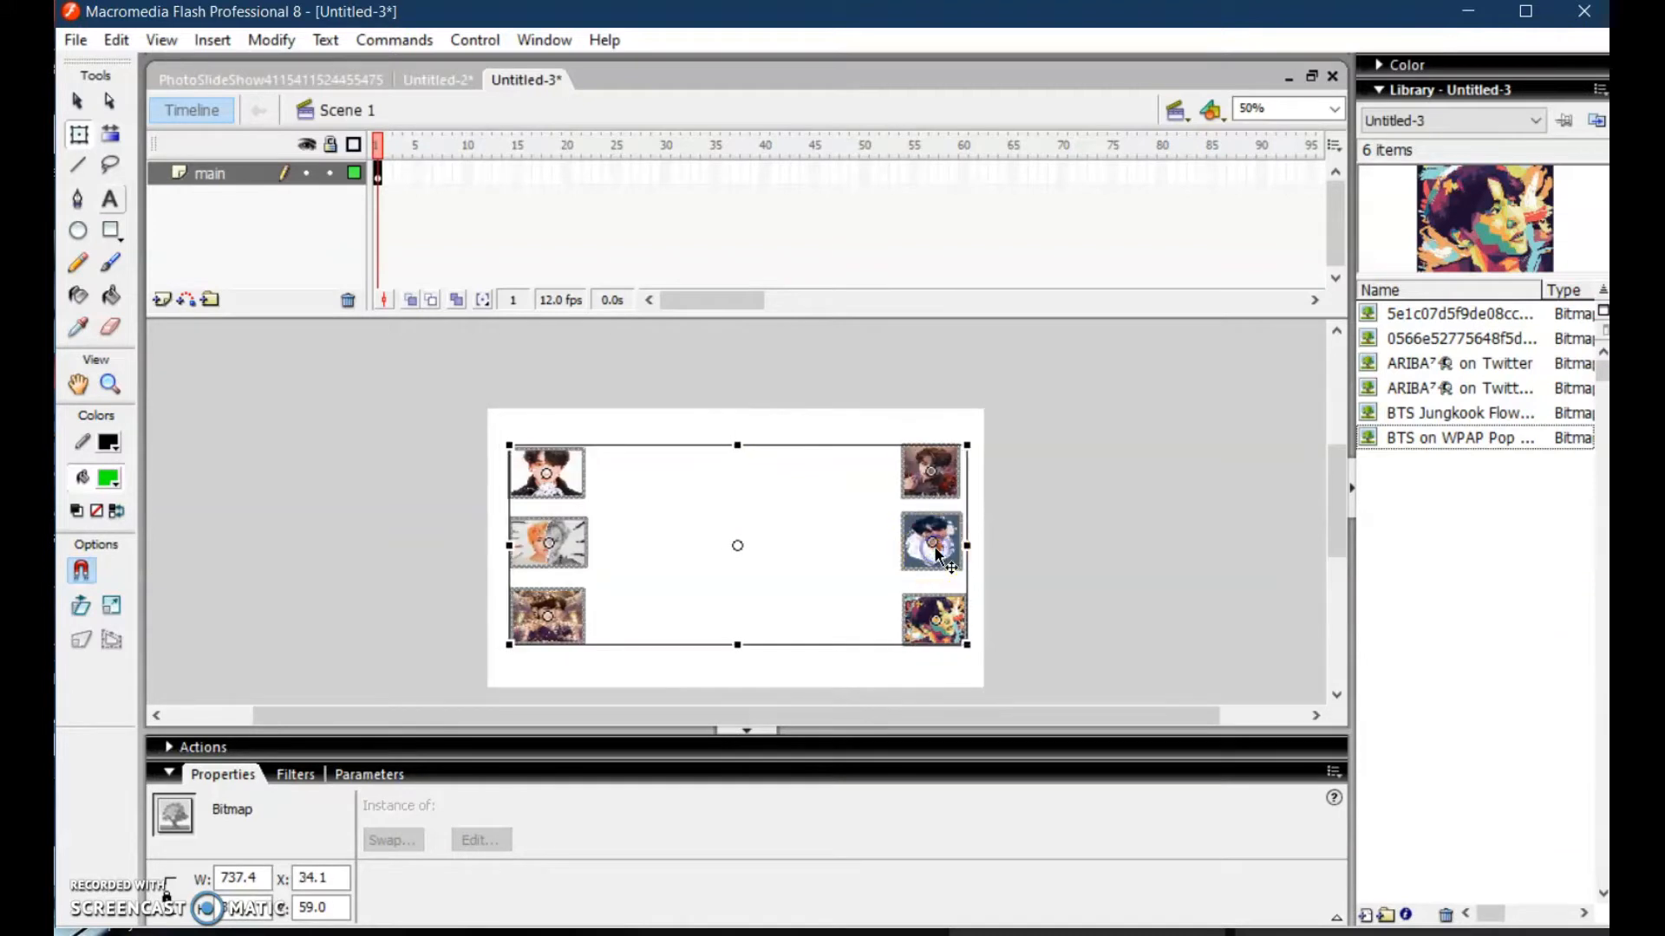
click(1093, 562)
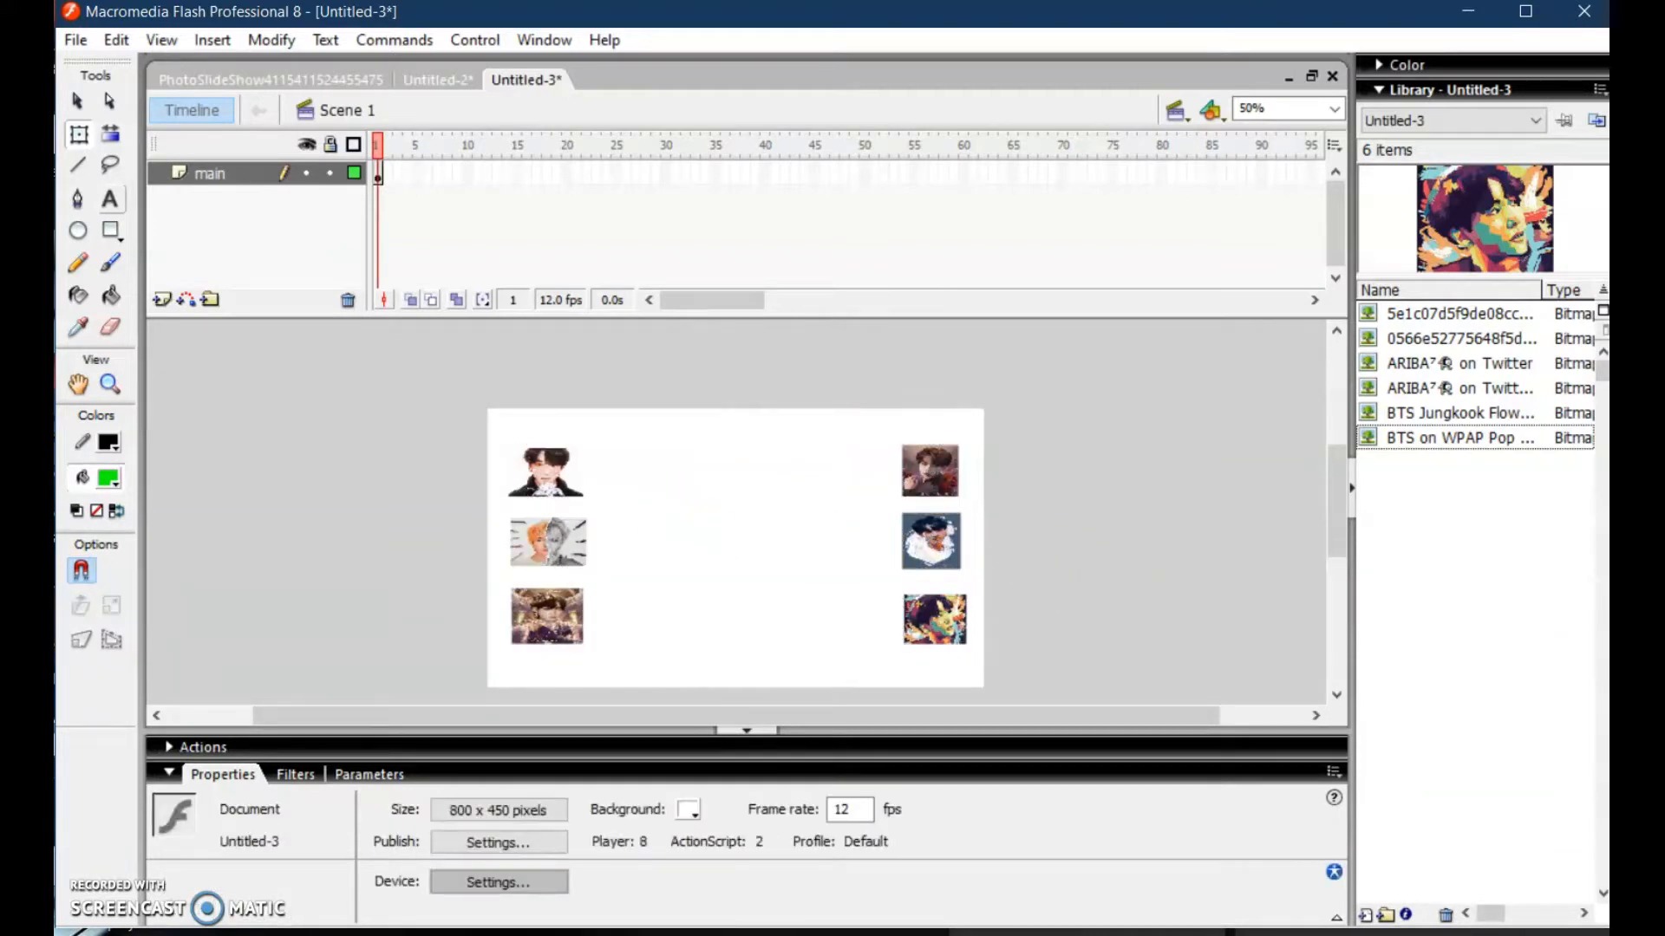
Draw a green rectangle with a 9.25 black rough stroke between the thumbnail columns, about 442 px wide, and position it at about X 178, Y 48
click(110, 230)
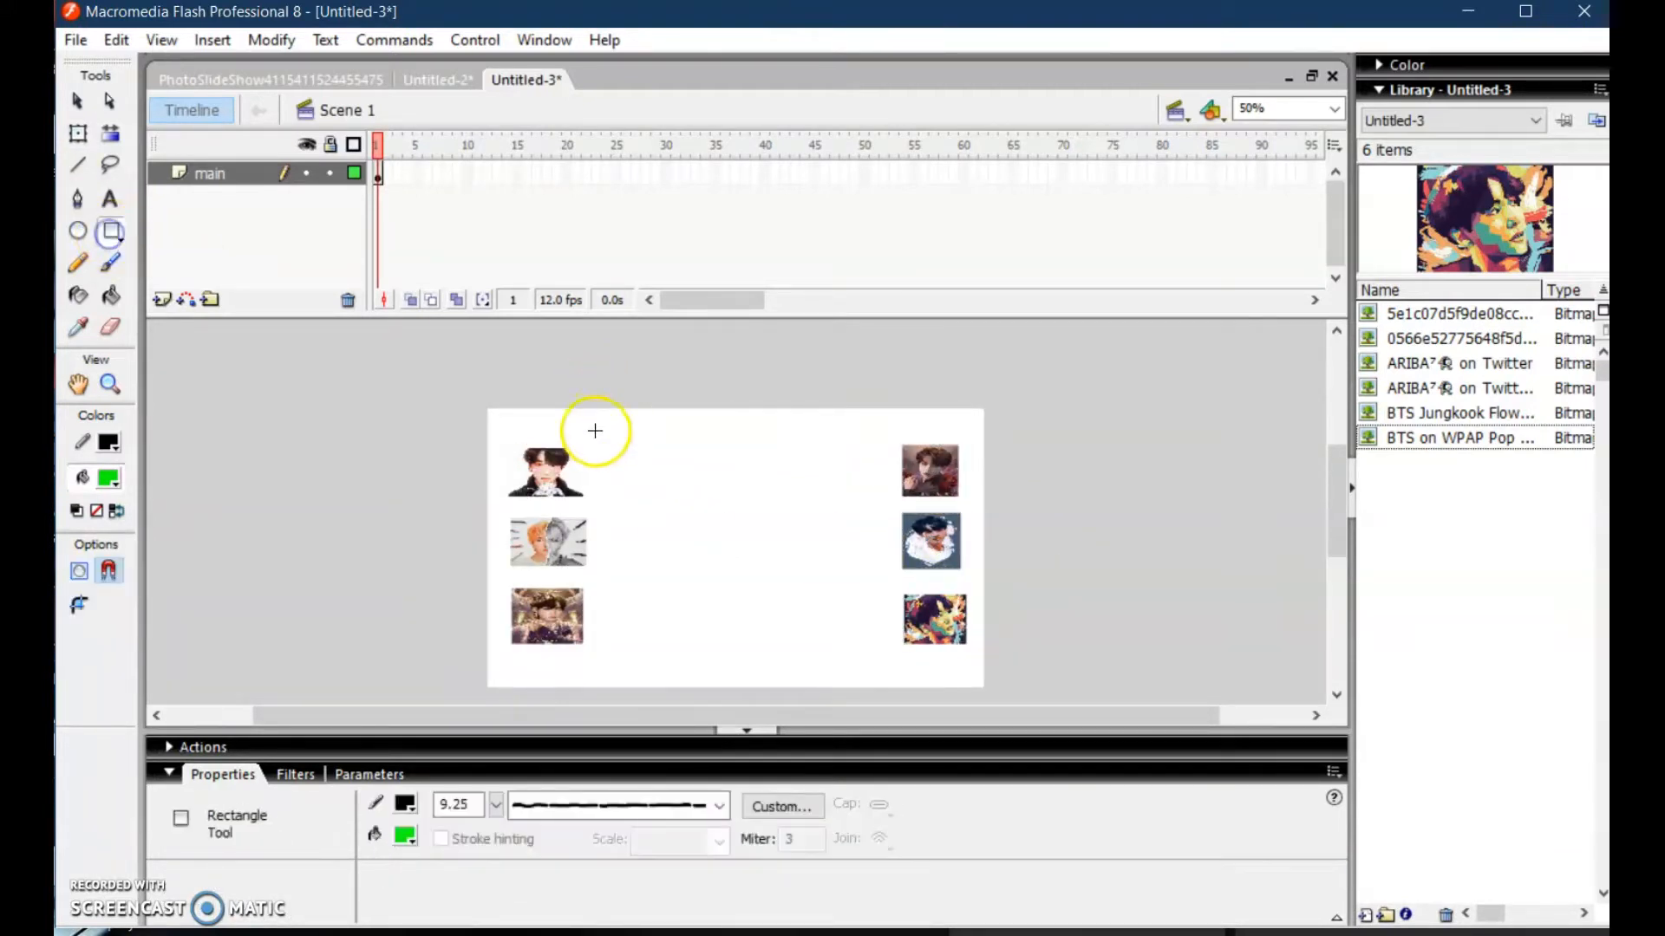
mouse_move(615, 440)
mouse_down()
mouse_move(669, 442)
mouse_move(824, 657)
mouse_move(890, 652)
mouse_up()
click(77, 102)
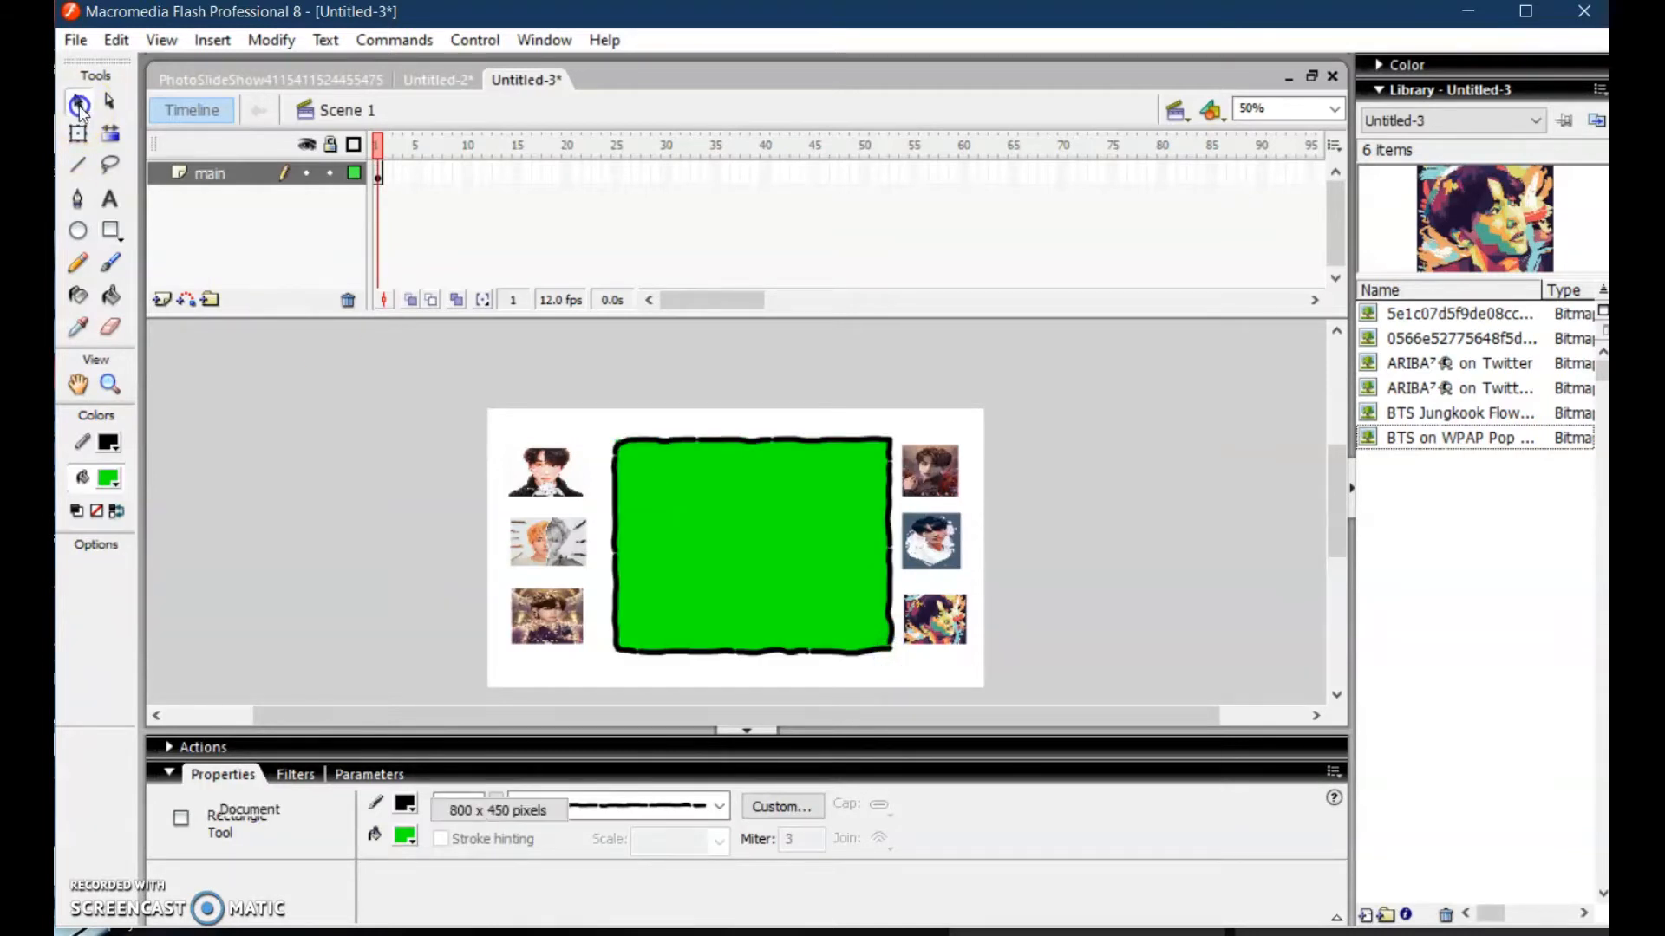
double_click(758, 491)
drag(710, 503, 692, 492)
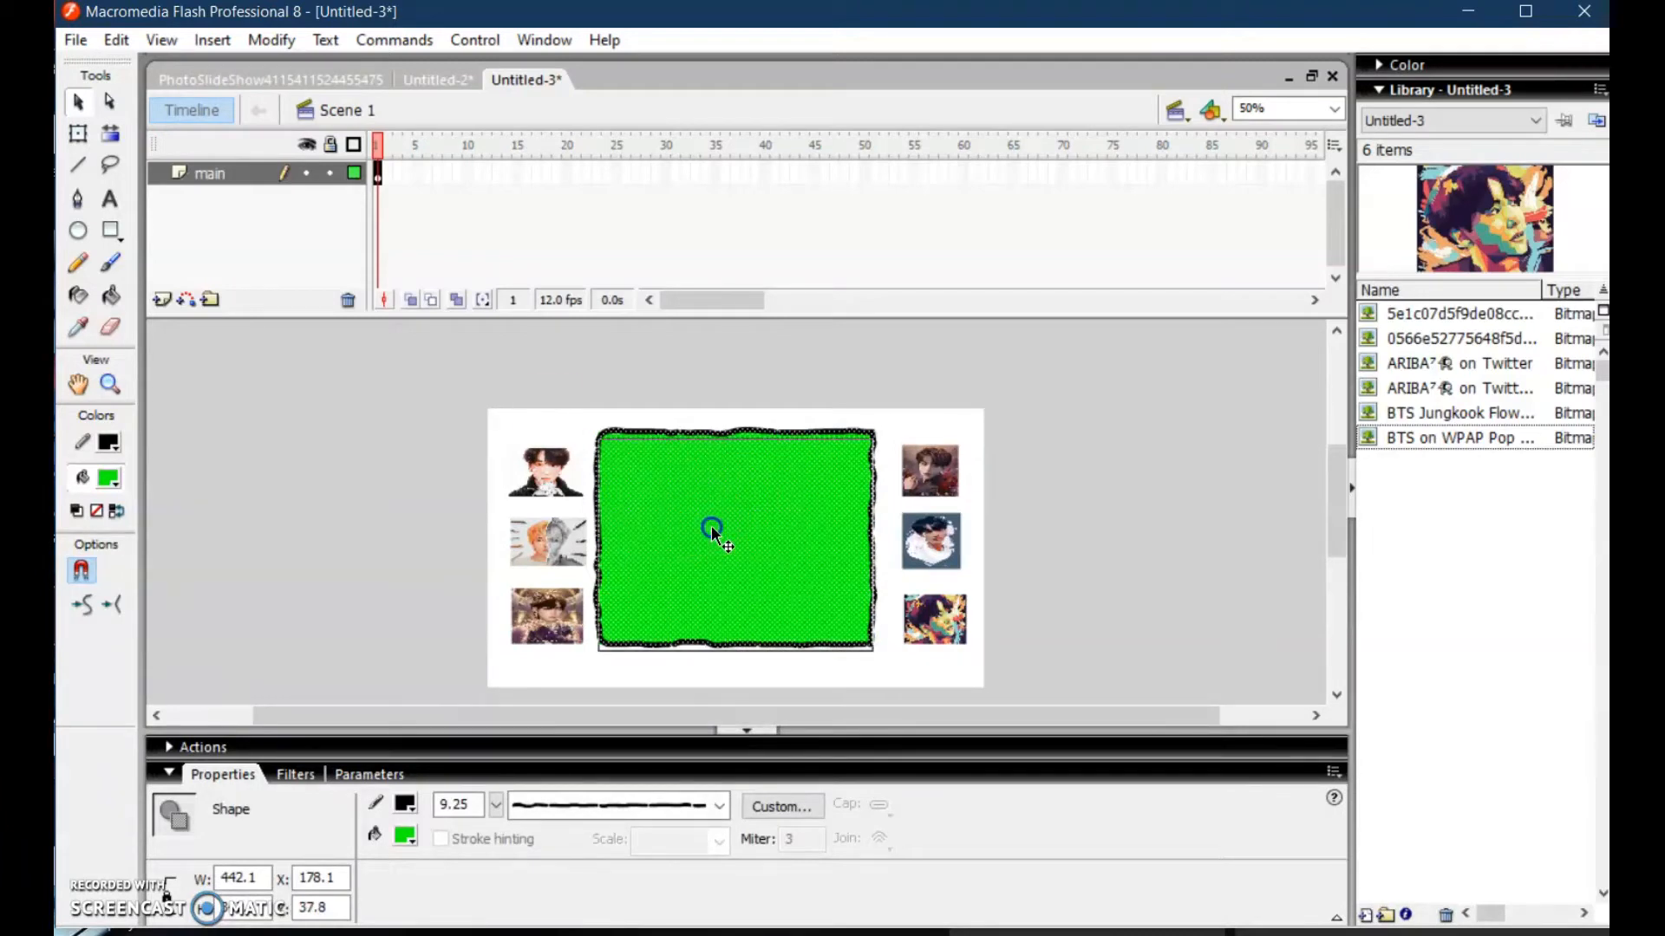
click(755, 364)
Delete the rectangle's green fill and enlarge the remaining outline from its upper-left corner to about 461 px wide
click(748, 553)
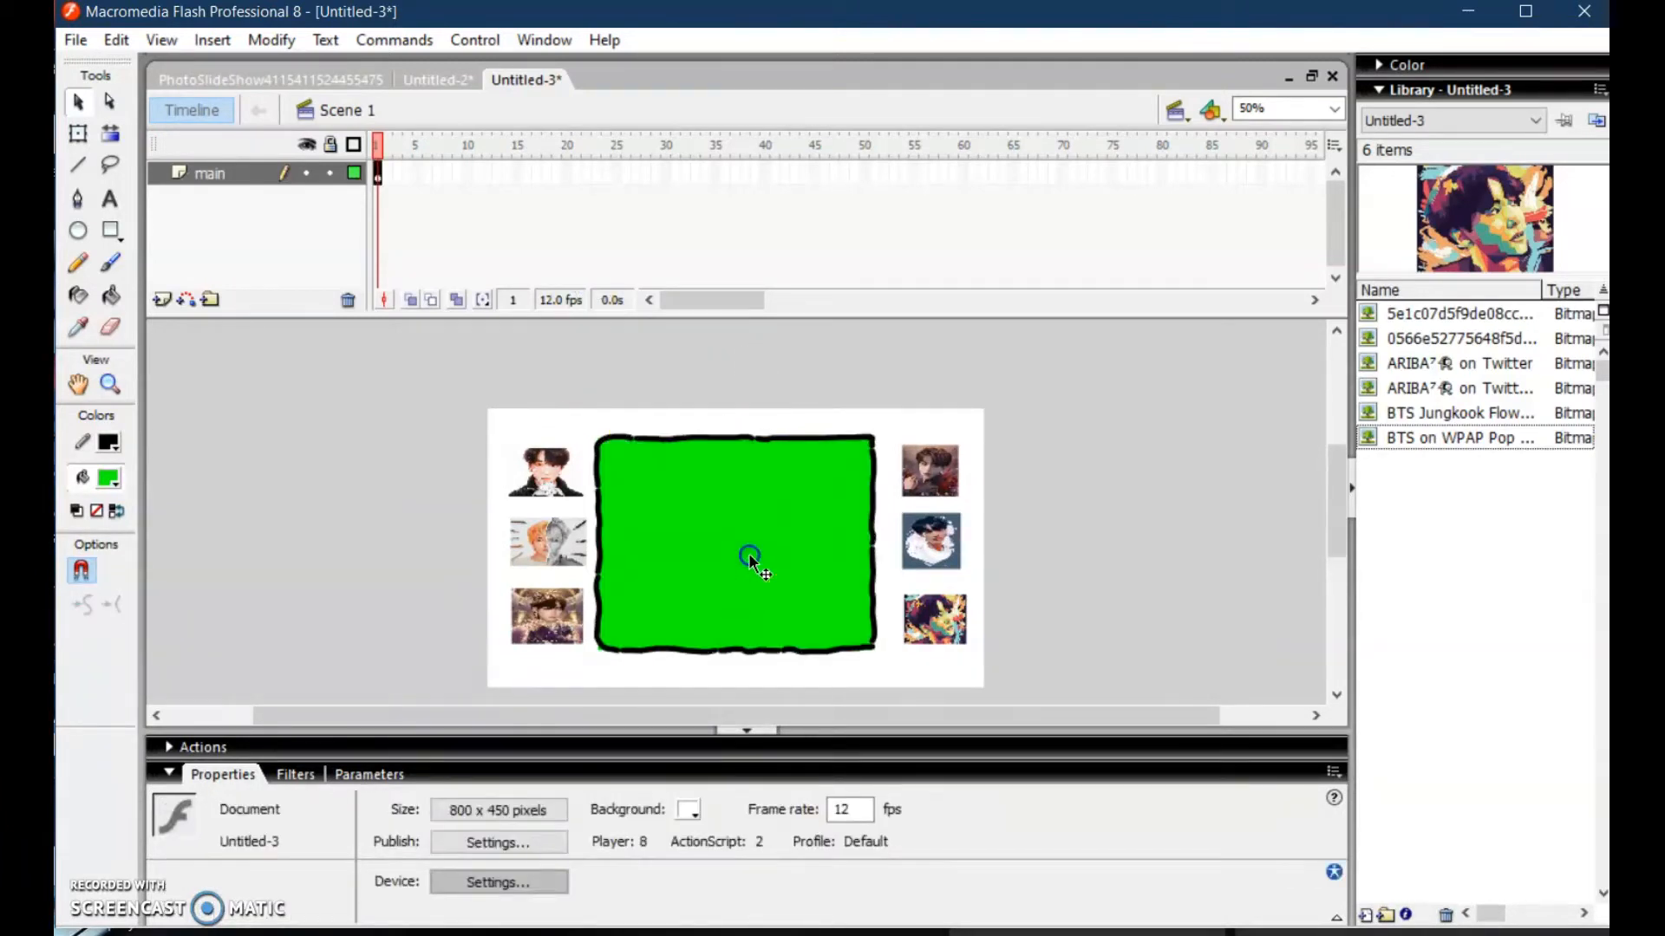
key(Delete)
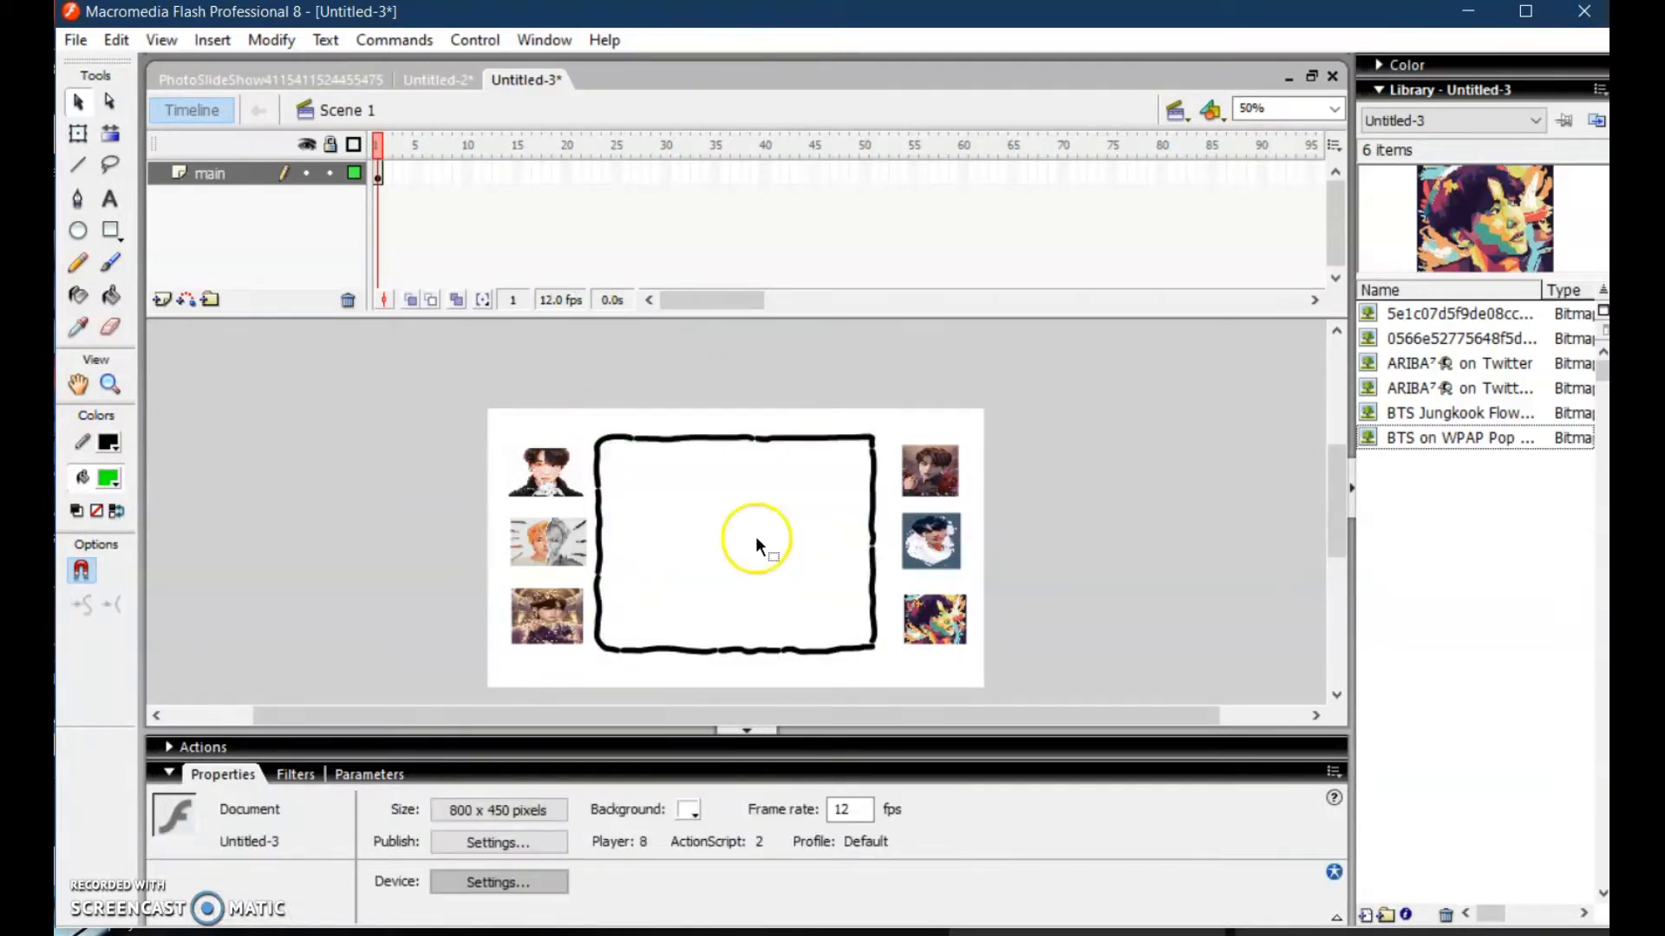
click(704, 438)
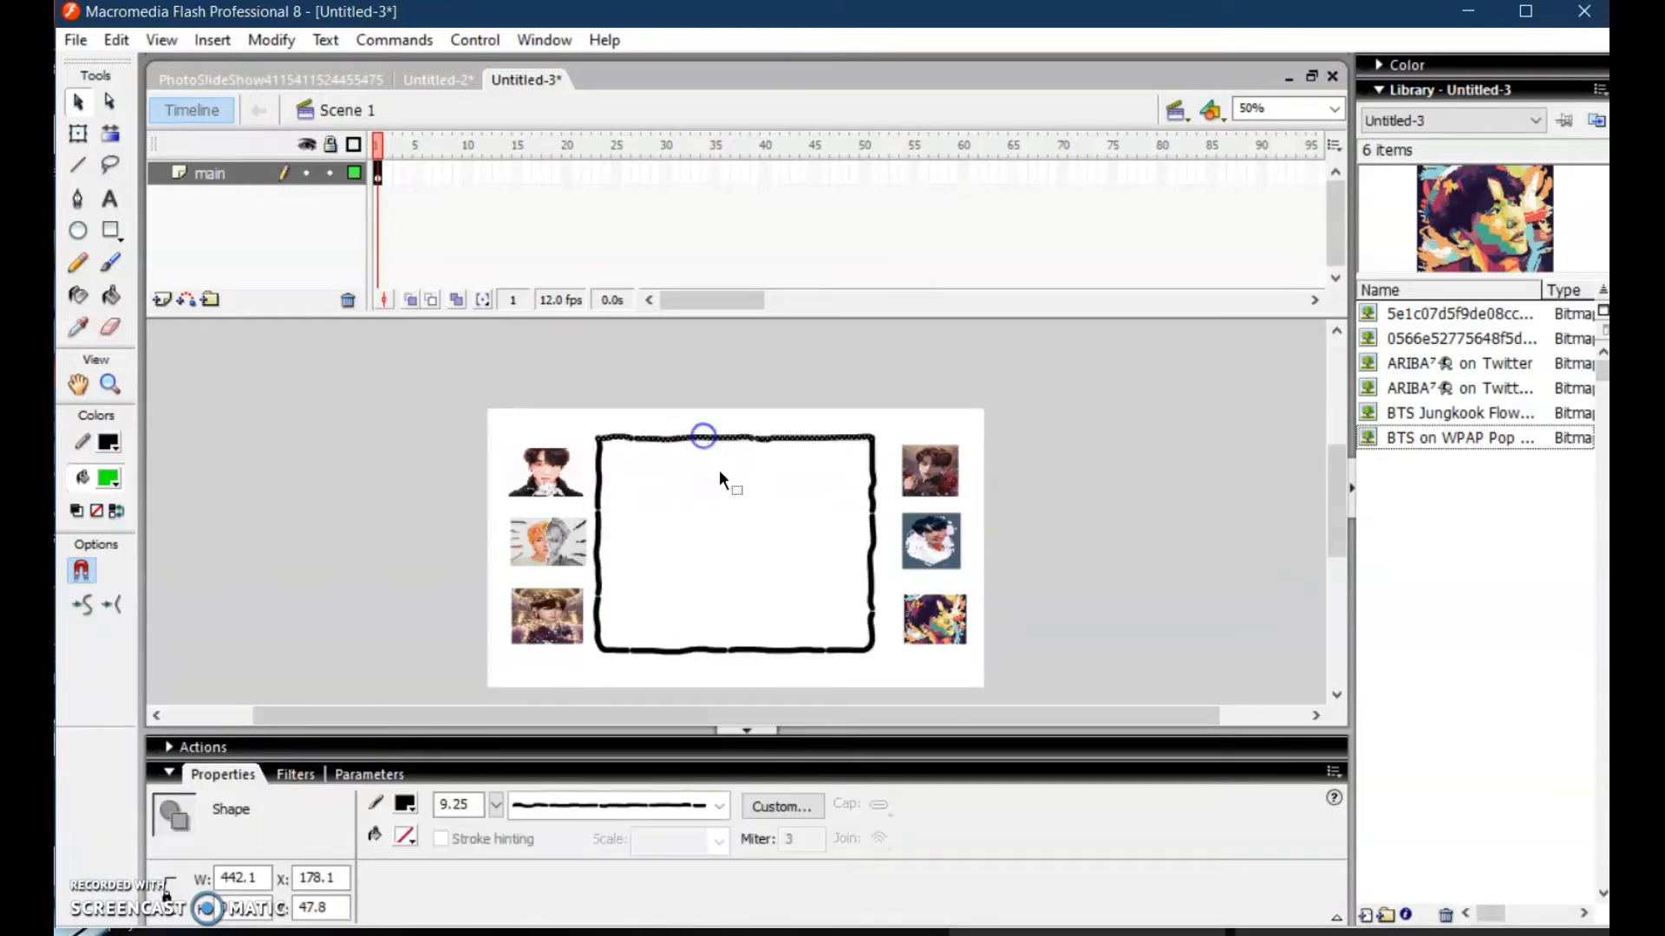
double_click(676, 440)
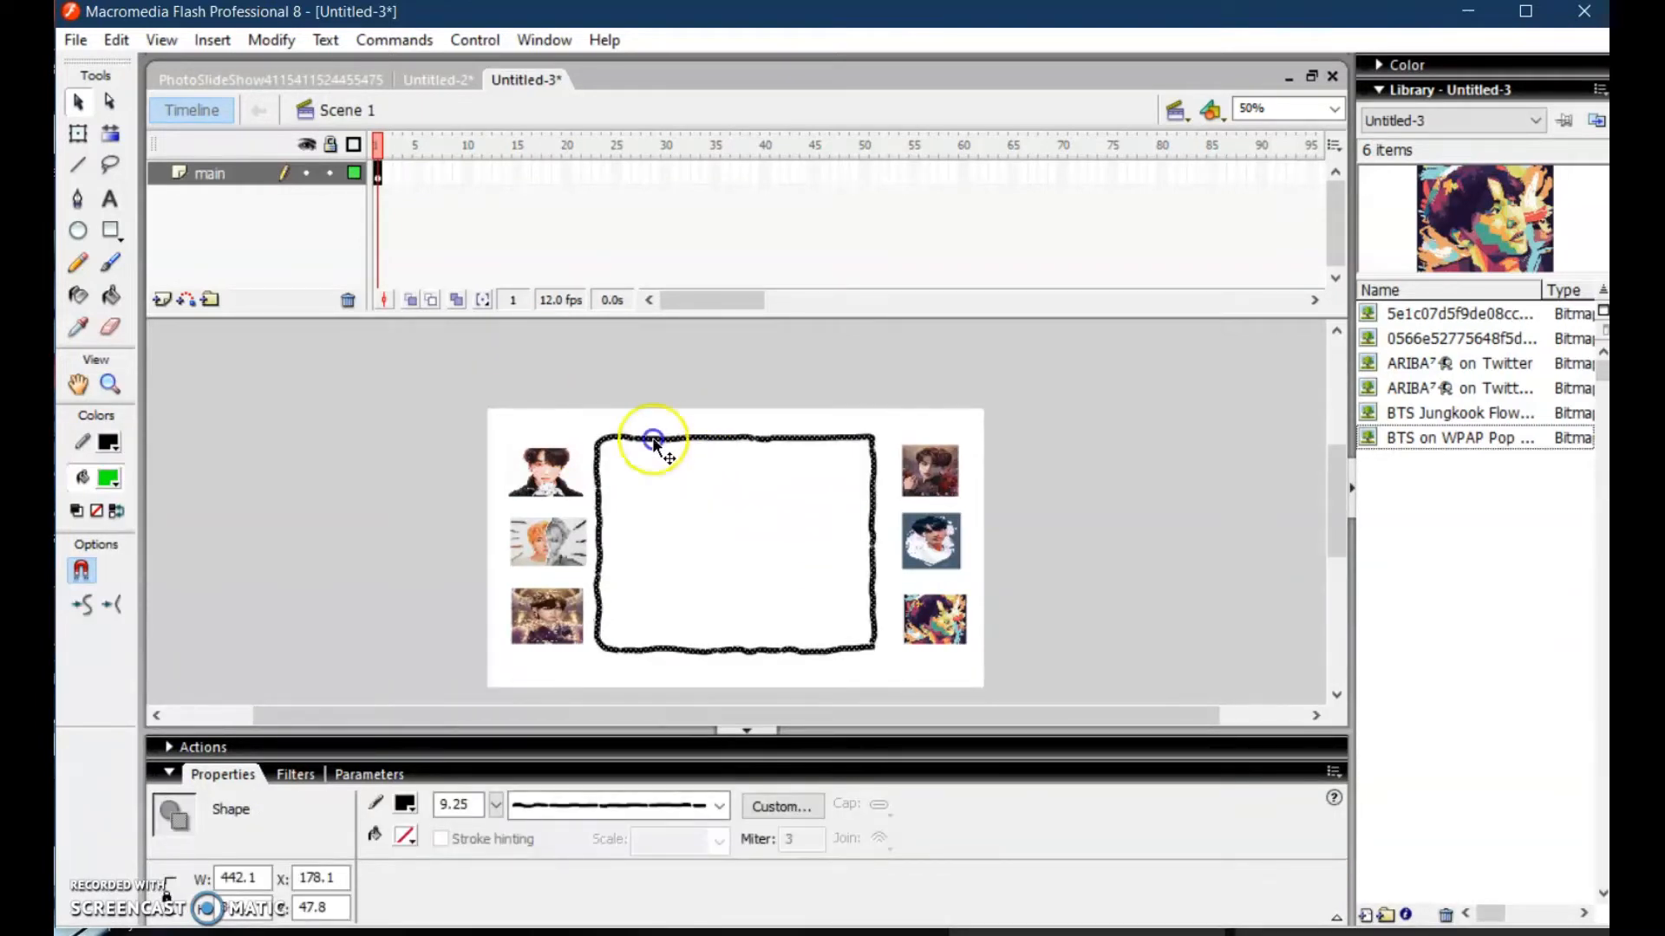
click(80, 134)
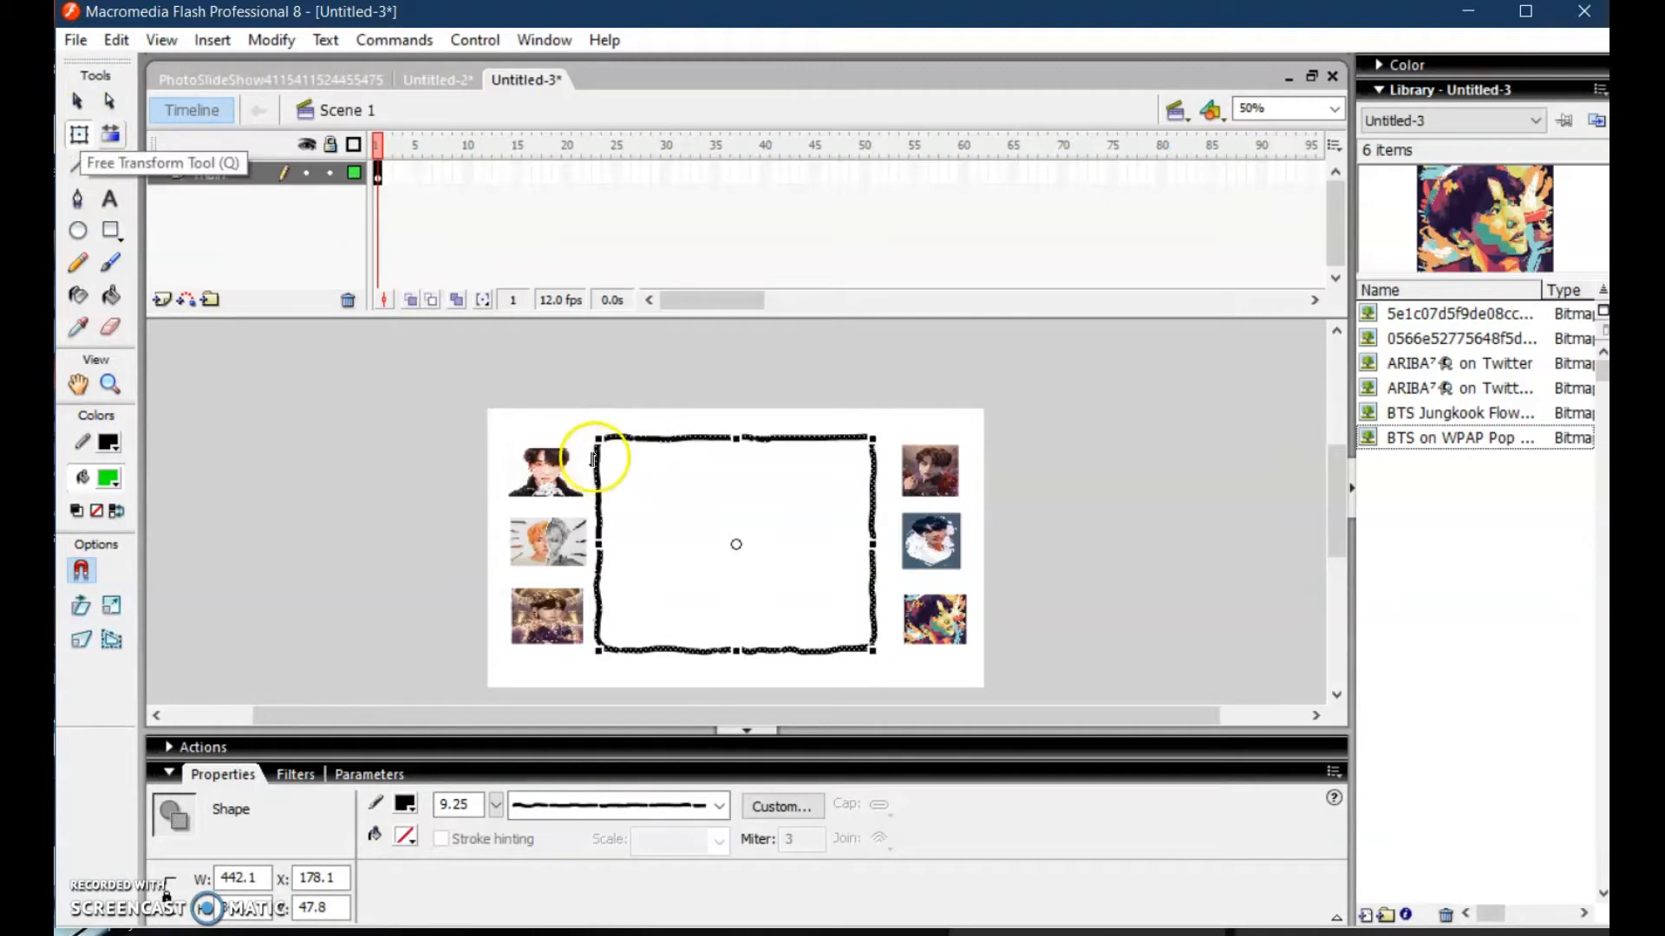
drag(595, 436, 585, 424)
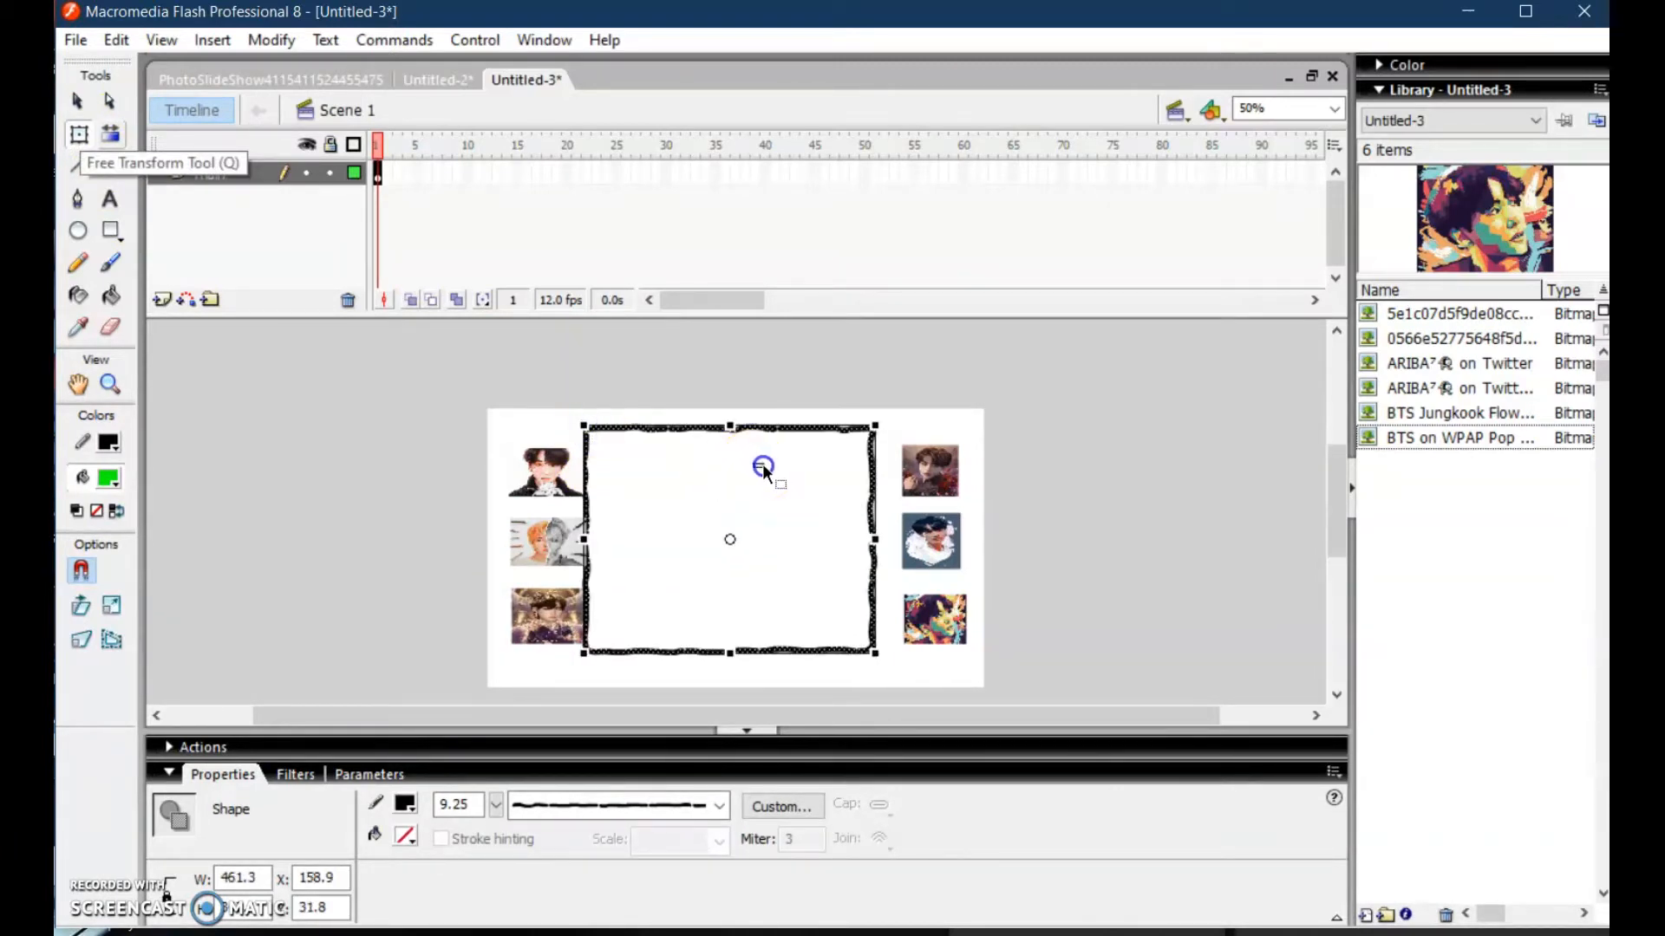
click(591, 366)
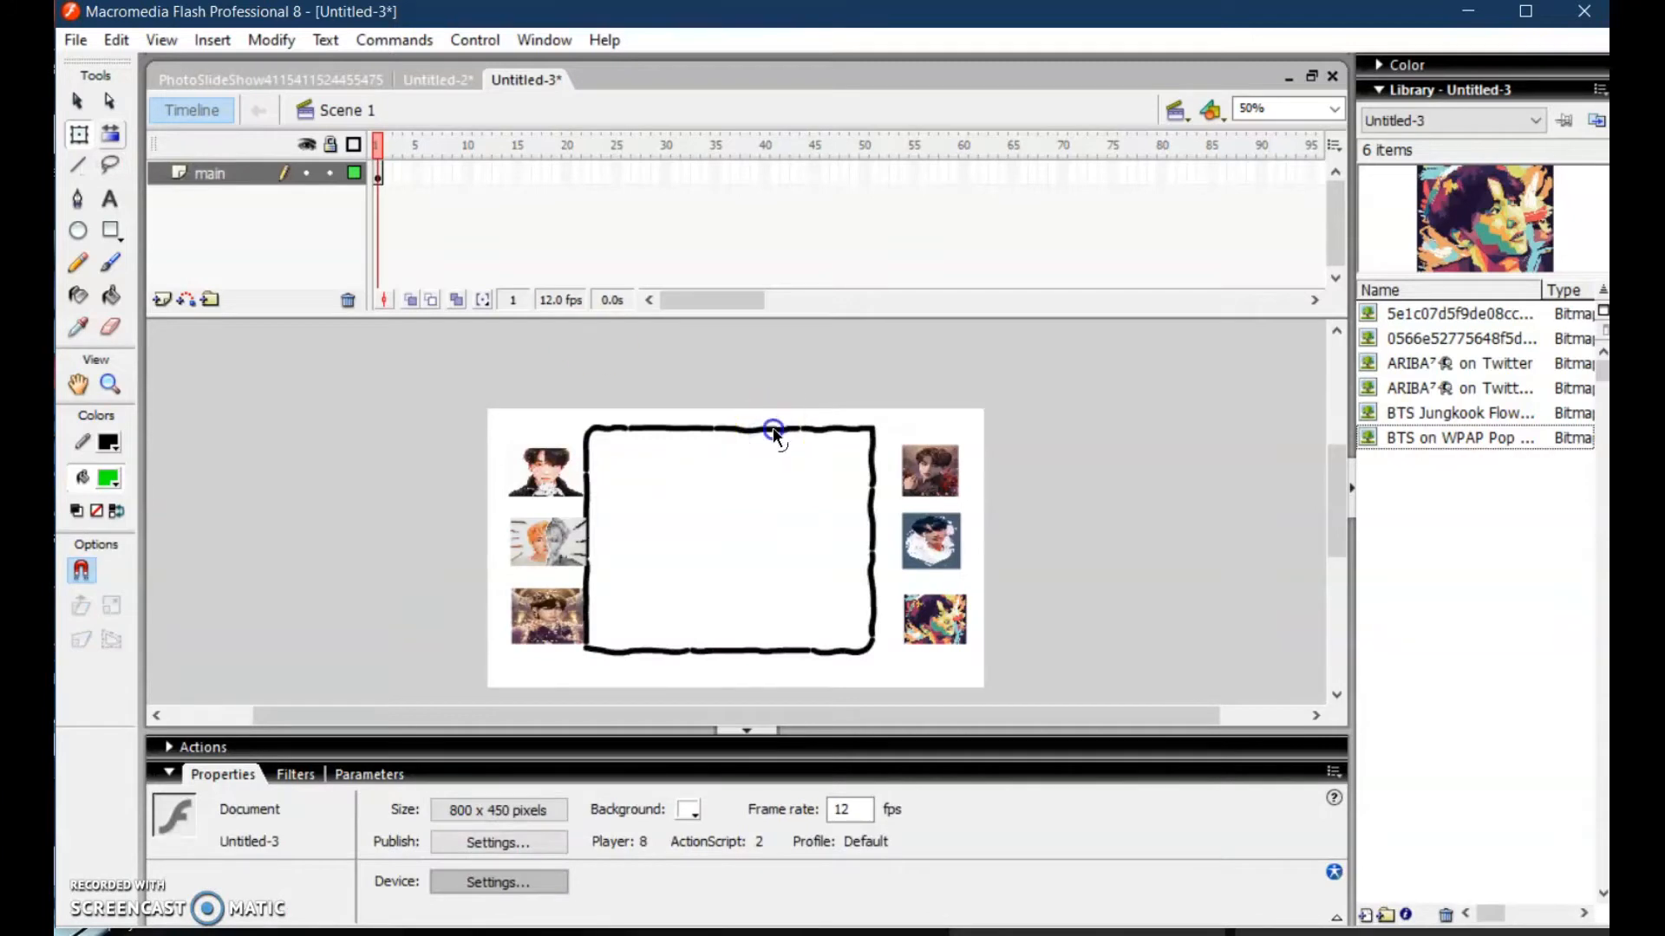
Nudge the whole rectangle outline right and down to about X 179, Y 54, between the two thumbnail columns
click(774, 430)
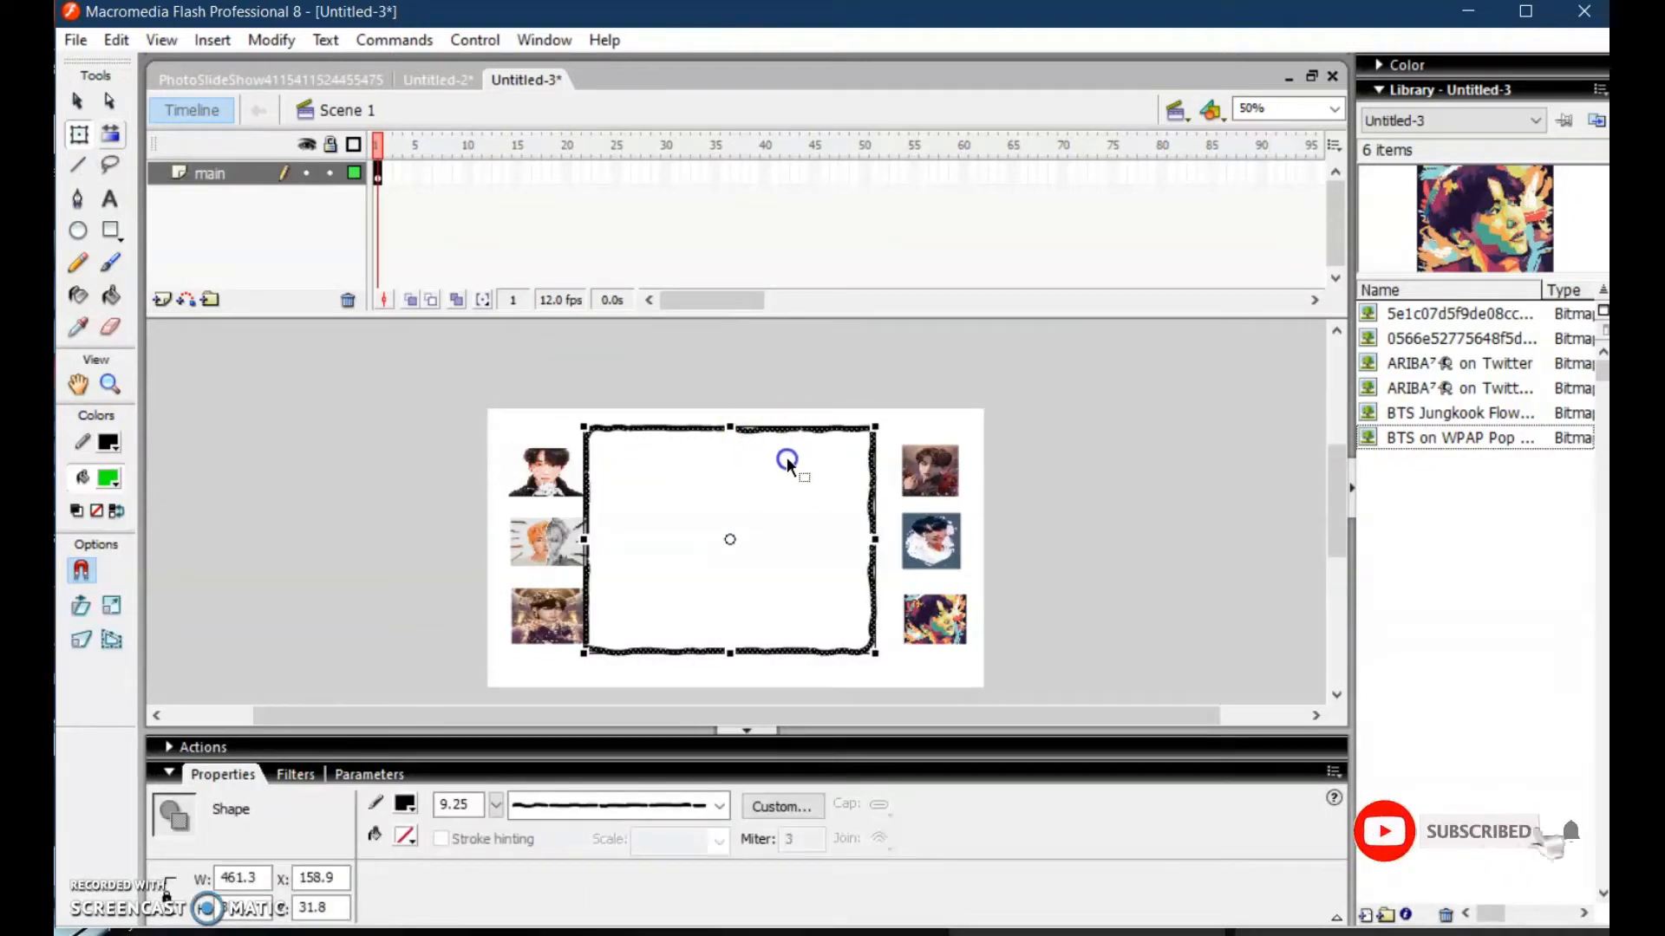
click(789, 457)
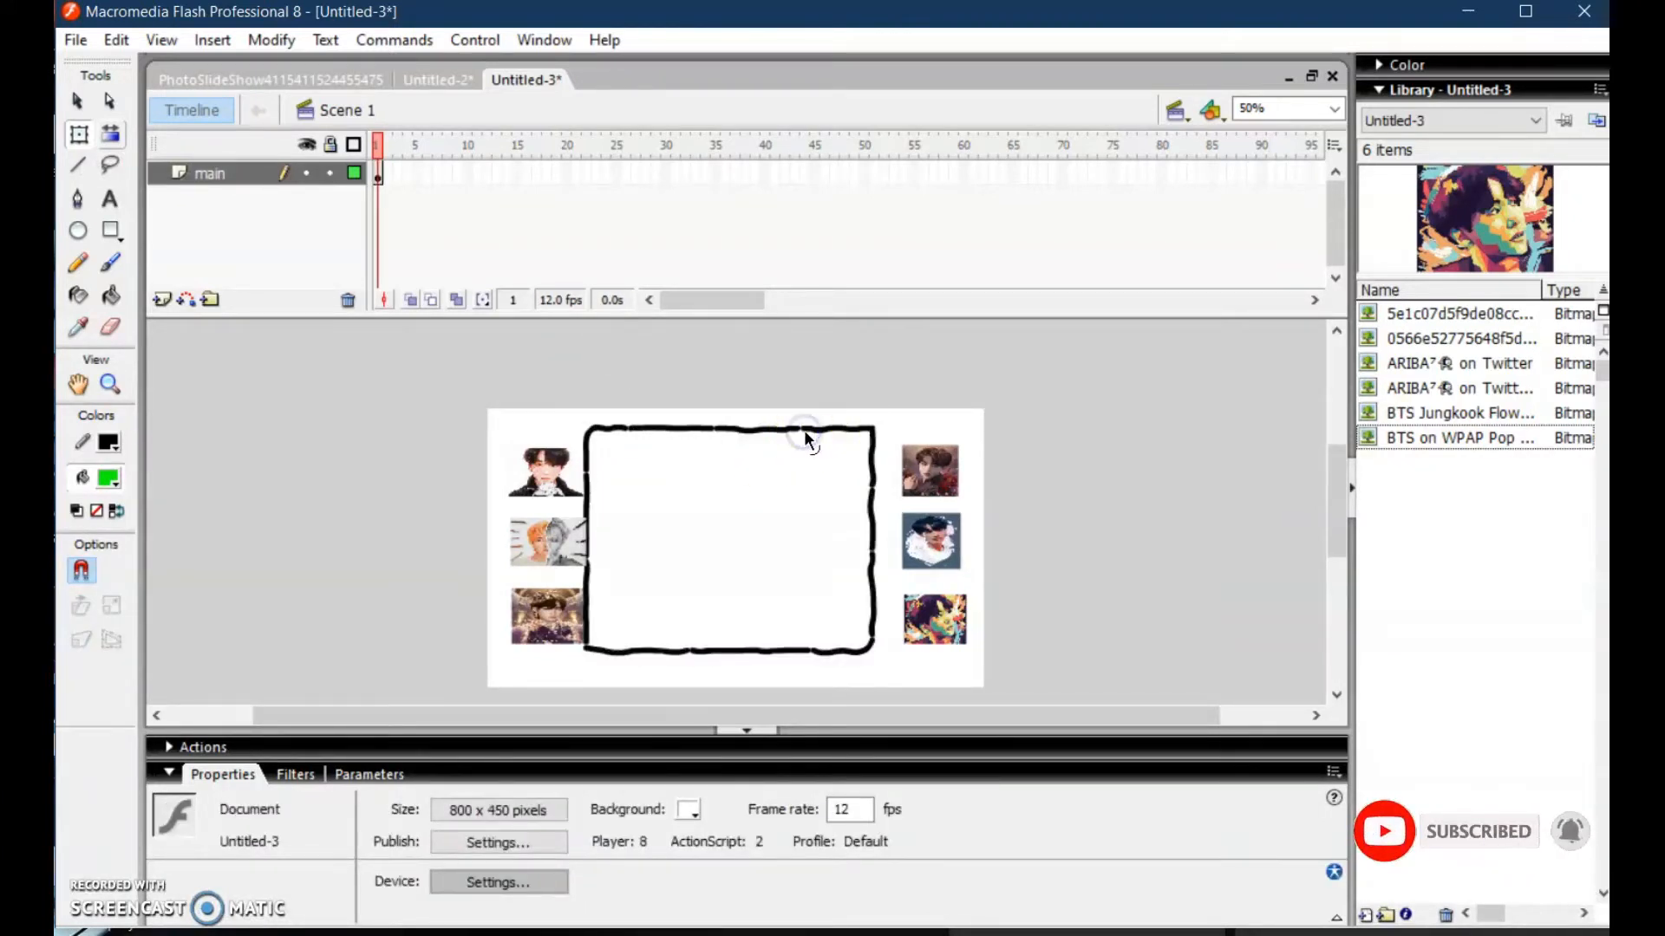
double_click(873, 486)
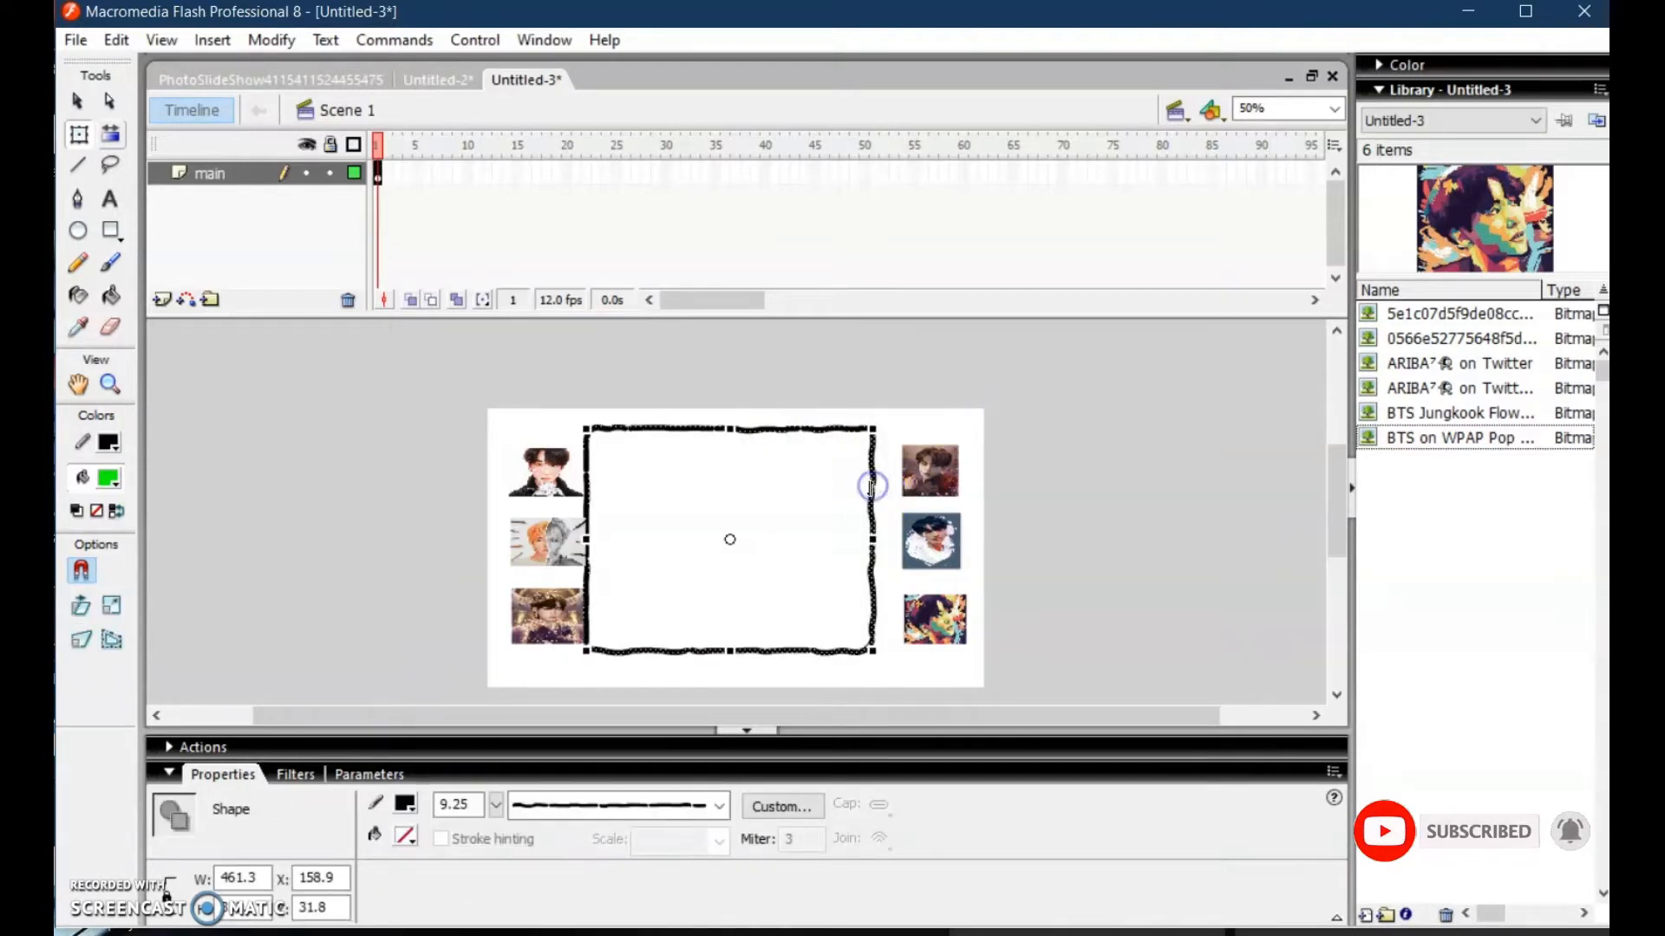
key(Right)
key(Right)
key(Right)
key(Right)
key(Right)
key(Right)
key(Right)
key(Right)
key(Right)
key(Right)
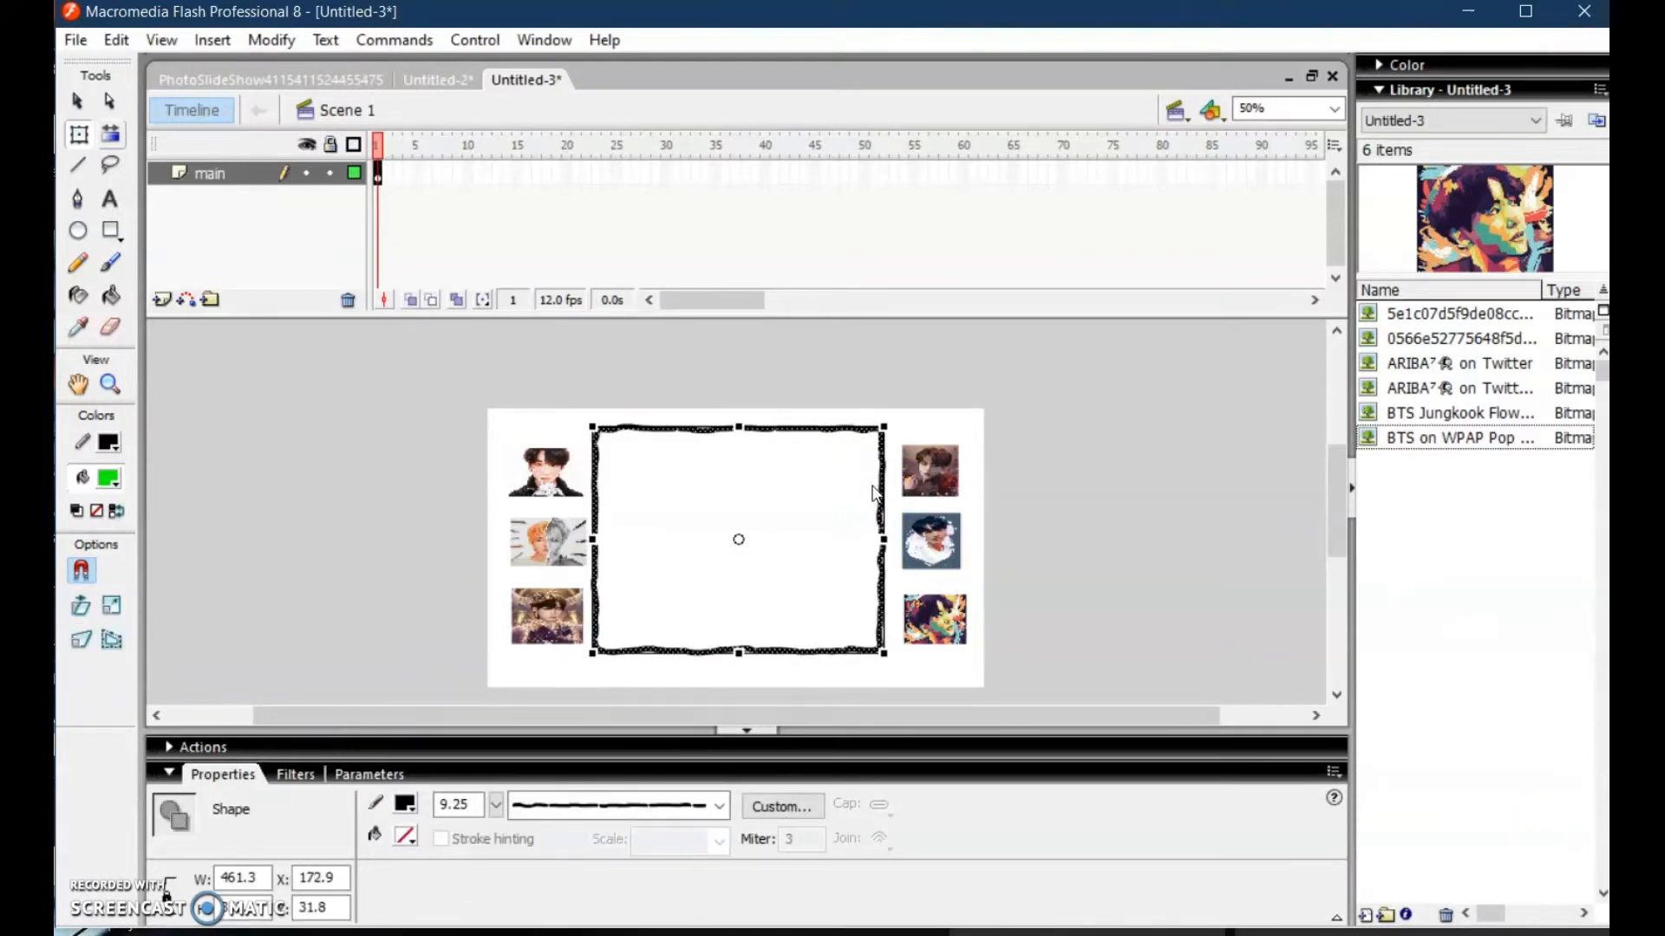
key(Down)
key(Down)
key(Down)
key(Down)
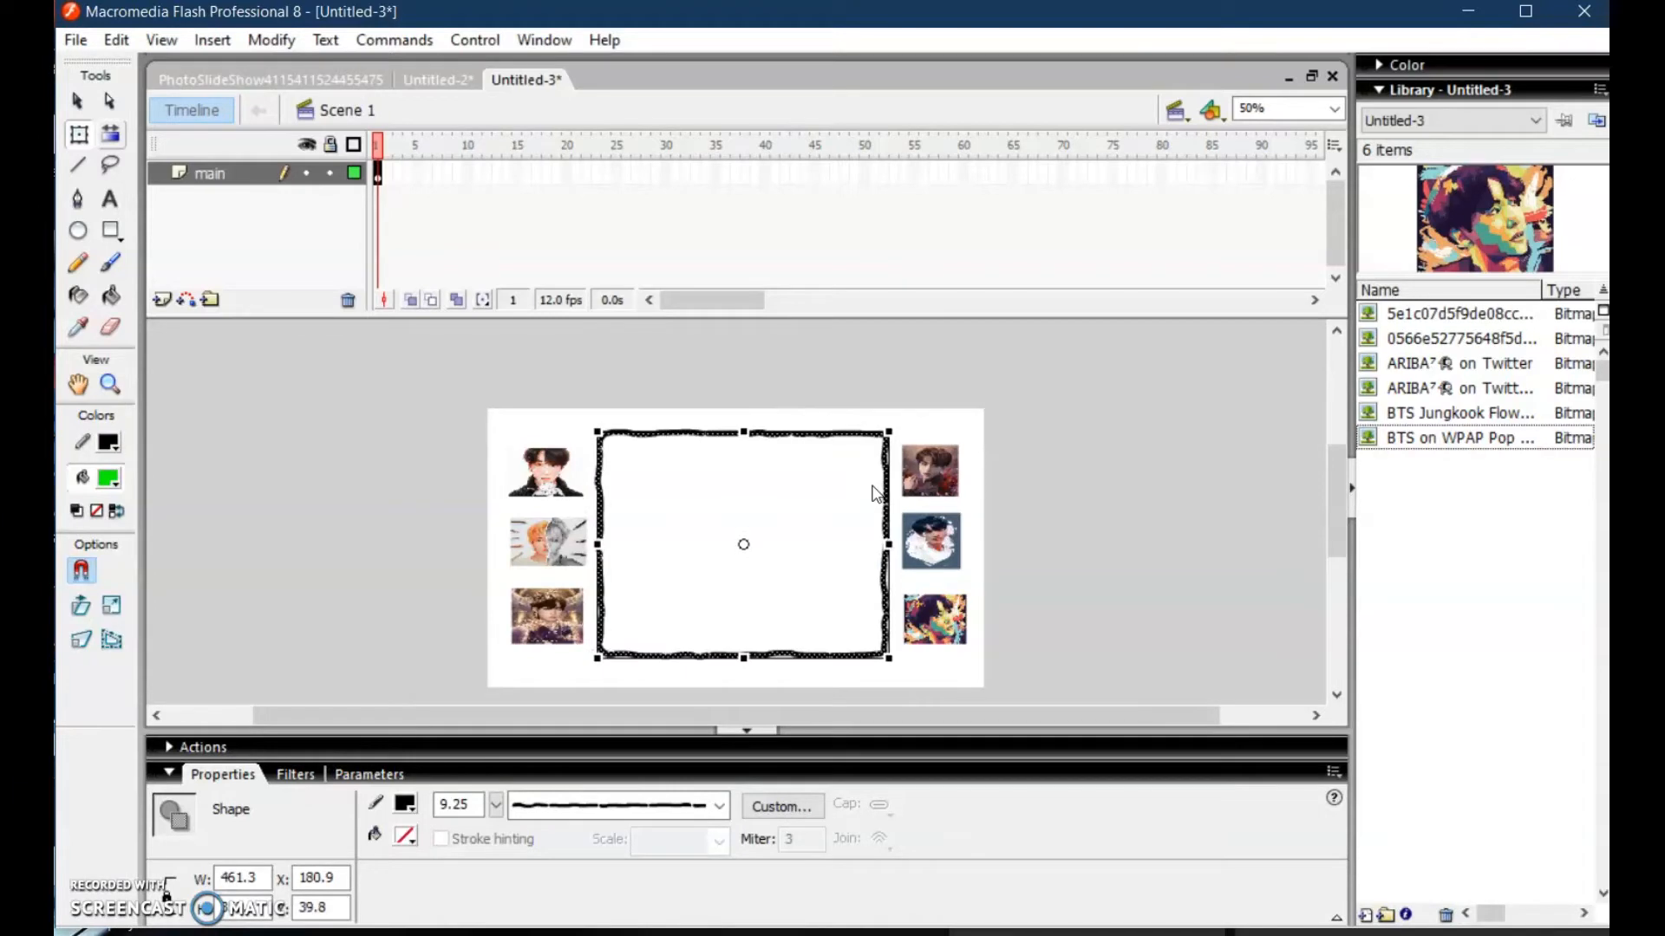
key(Left)
key(Down)
key(Down)
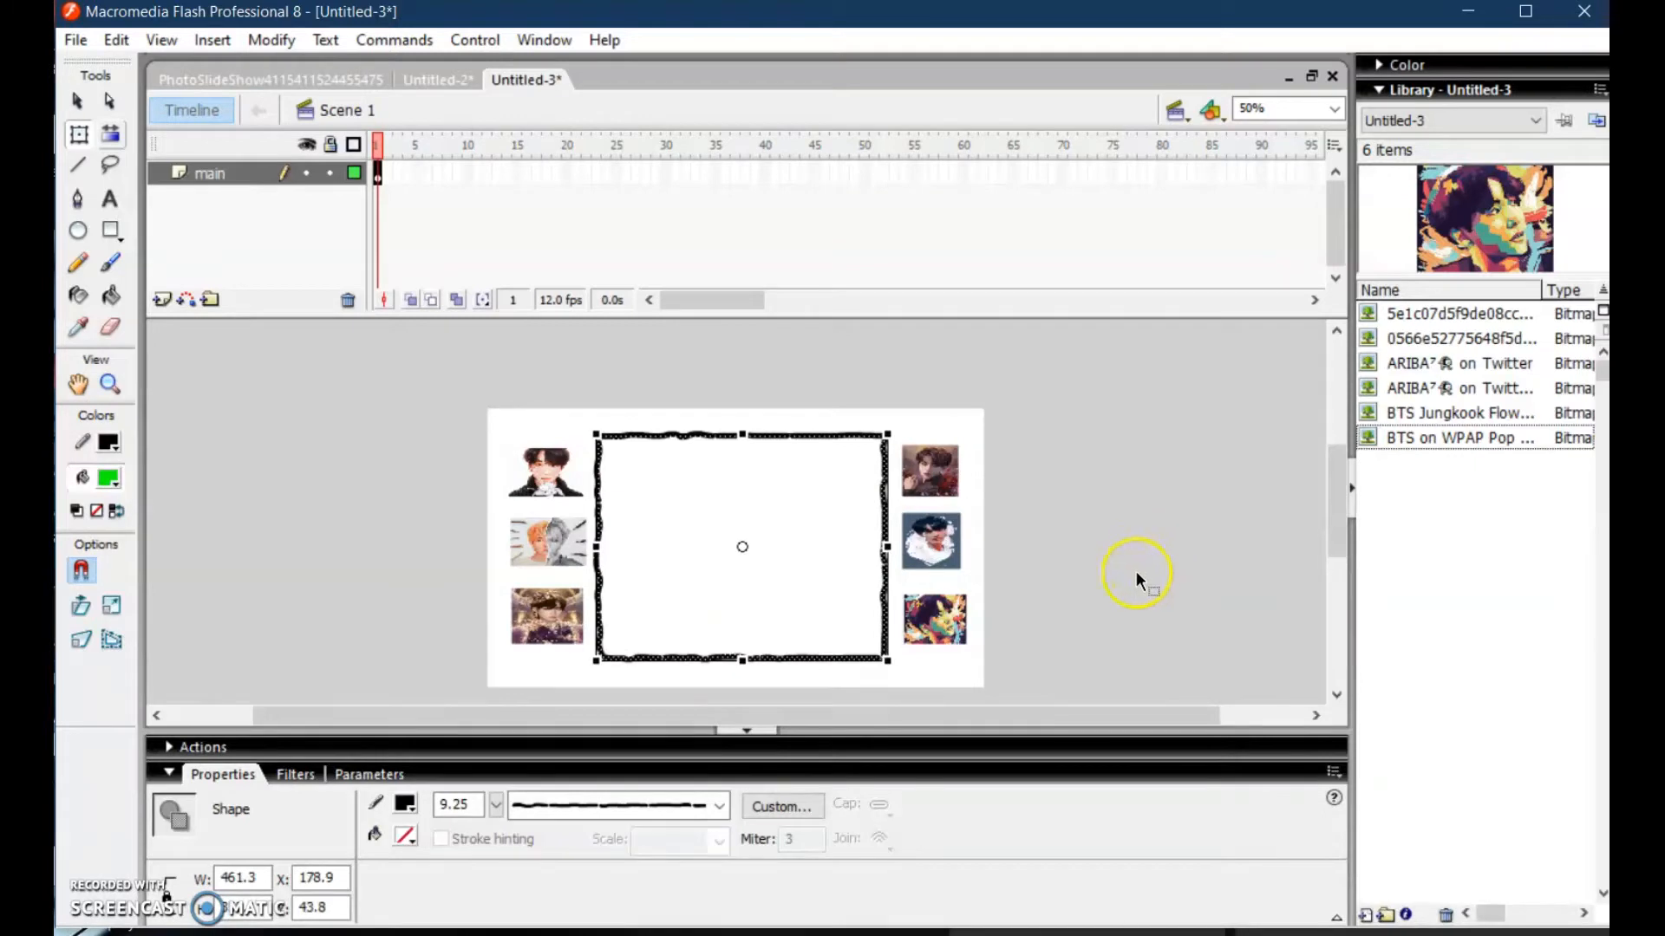
key(Down)
key(Down)
key(Down)
key(Down)
key(Down)
key(Down)
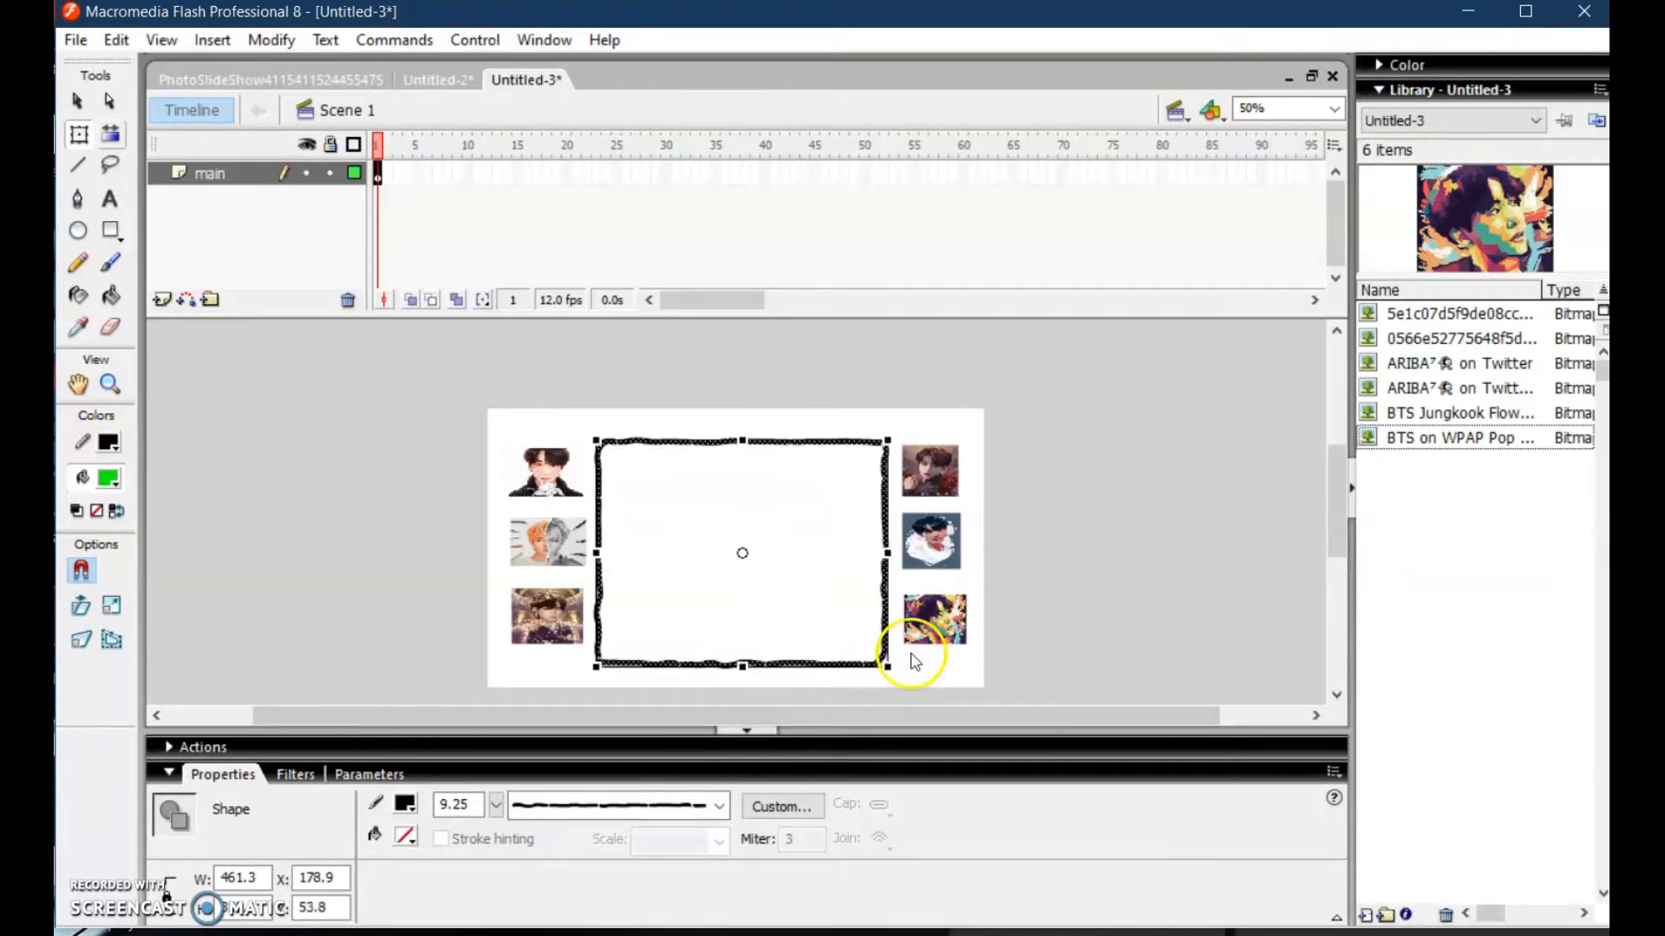
Nudge the rectangle outline straight down to about Y 62 and deselect it
key(Down)
key(Down)
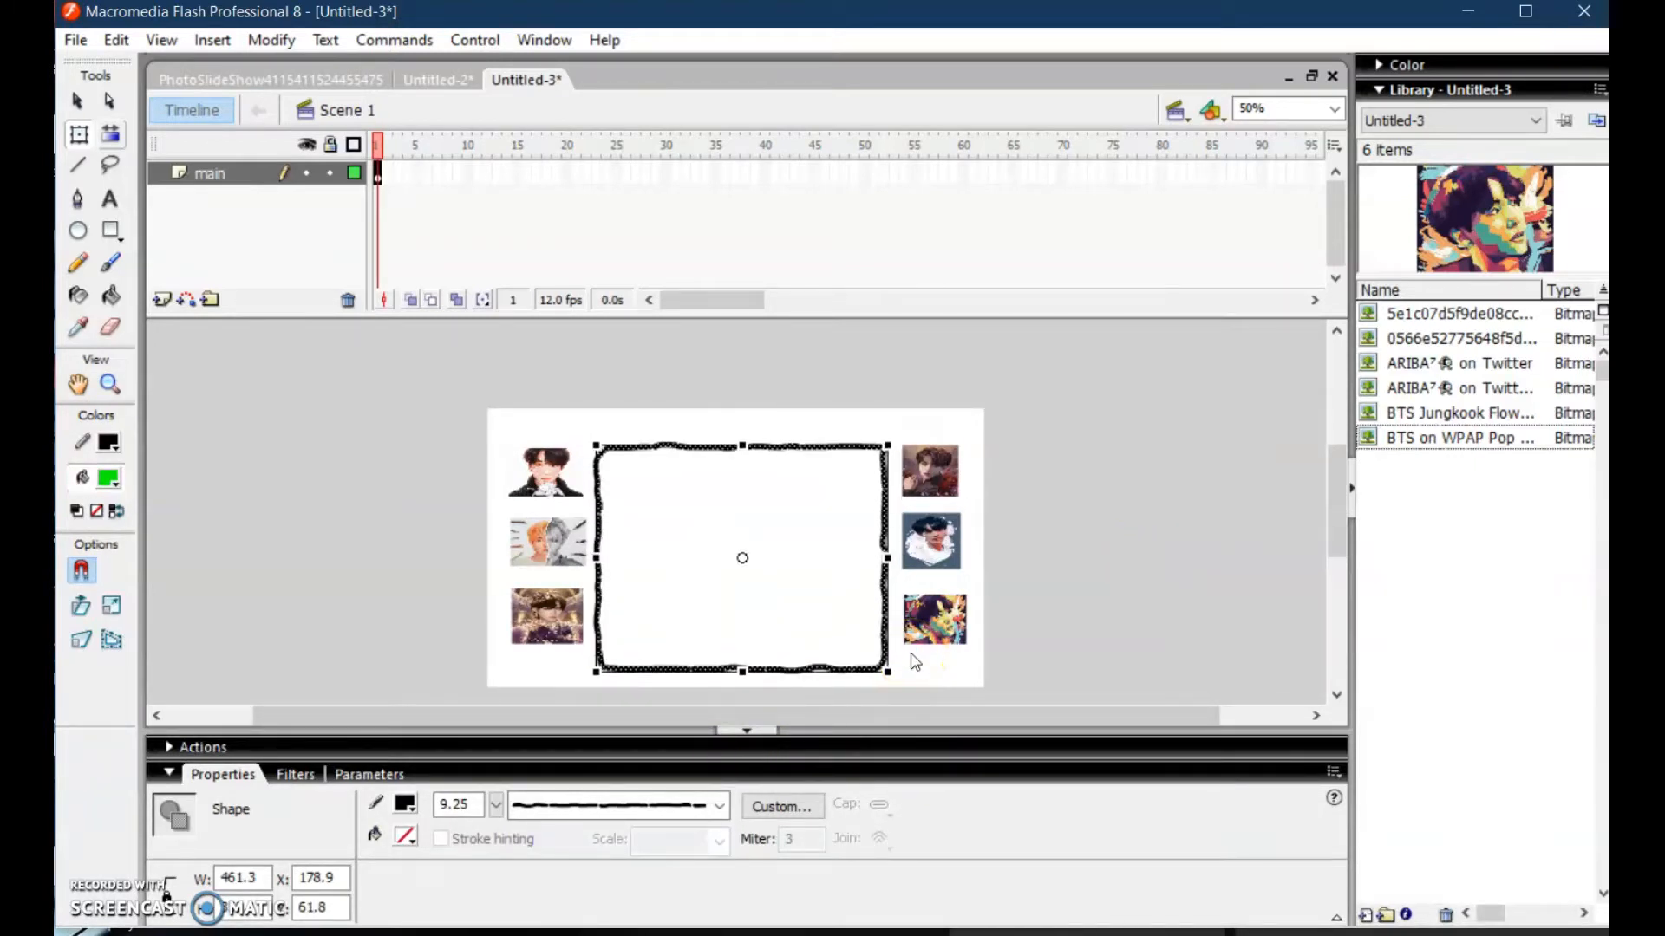
click(419, 431)
drag(468, 414, 604, 673)
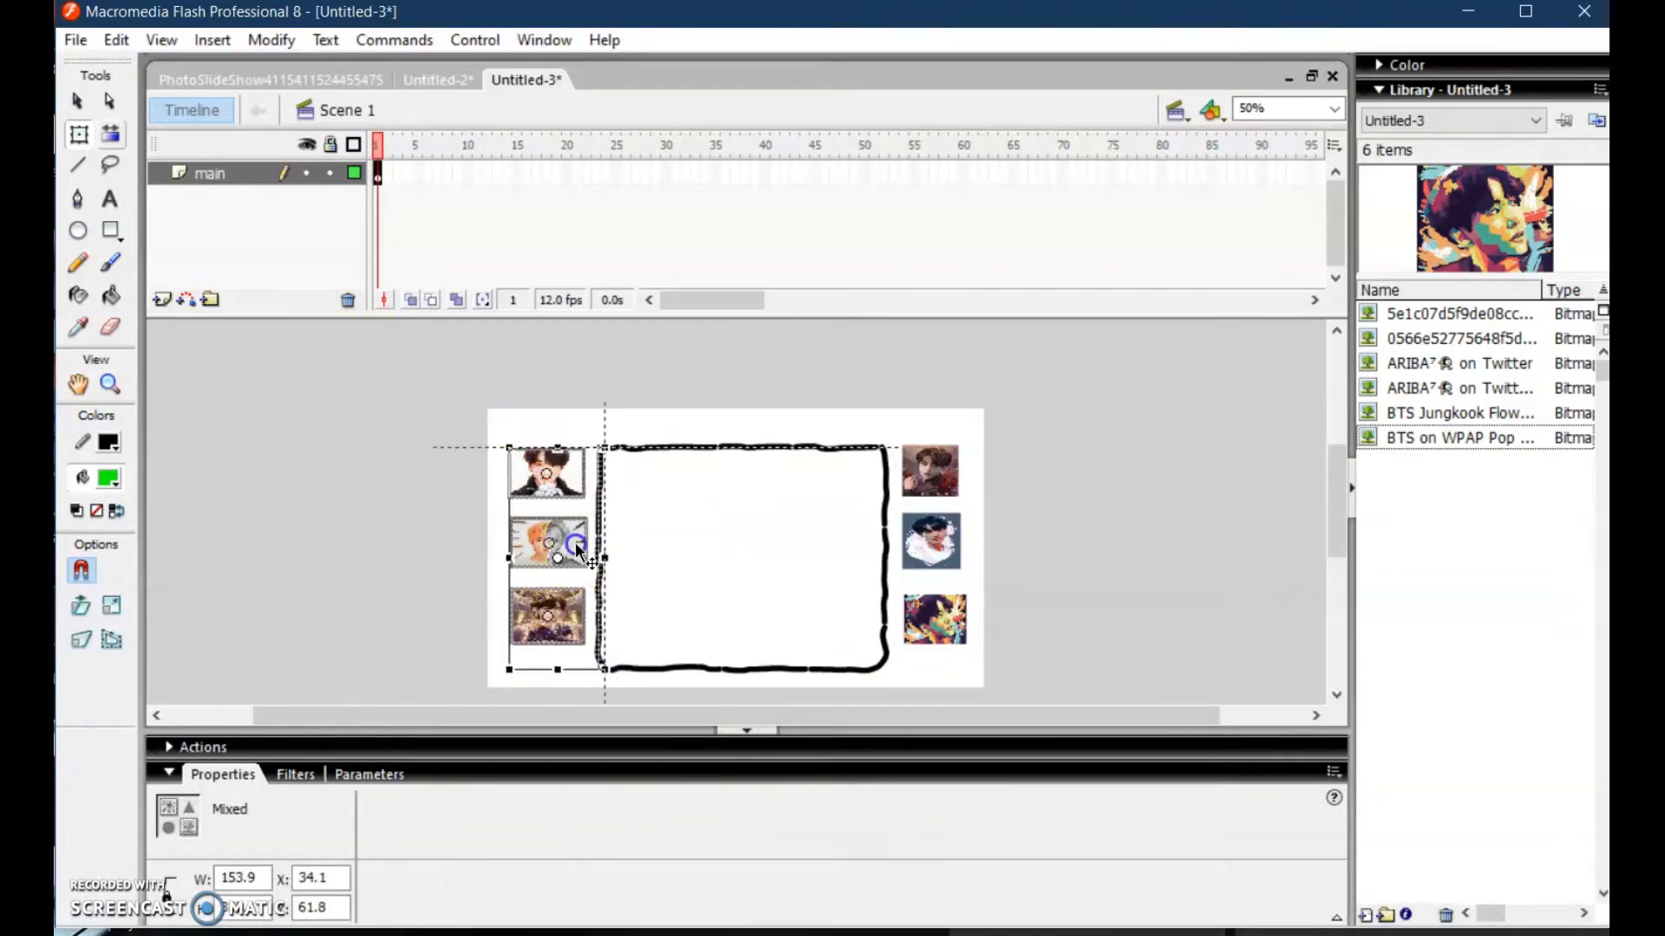
drag(576, 552, 578, 564)
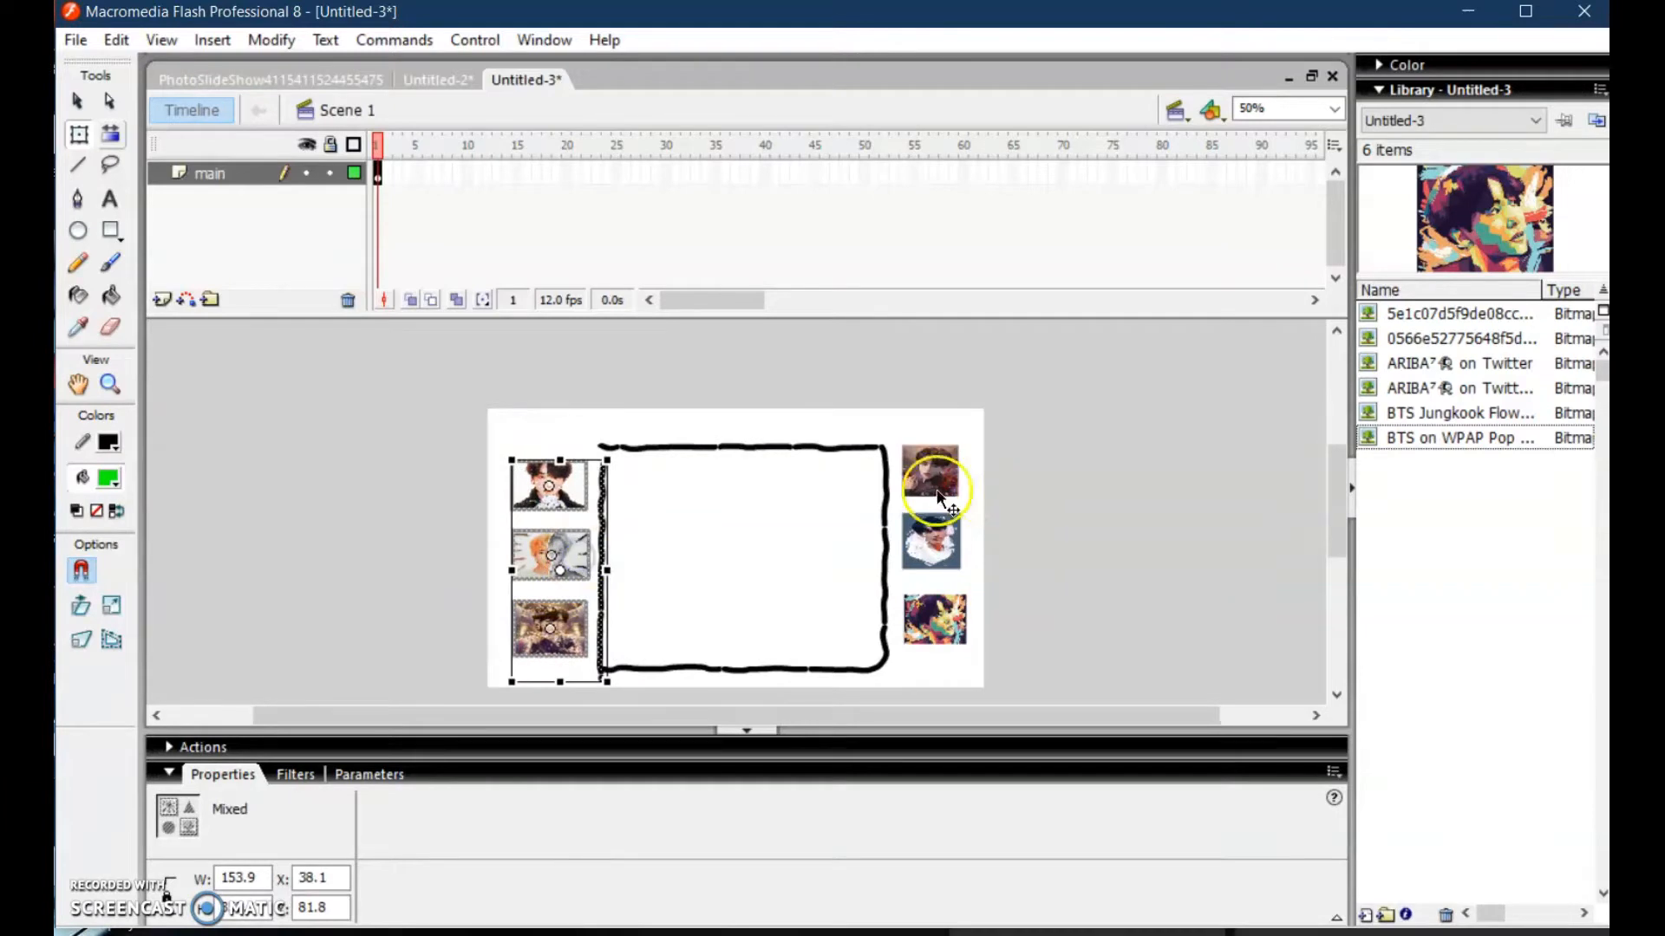
key(ctrl+z)
click(502, 419)
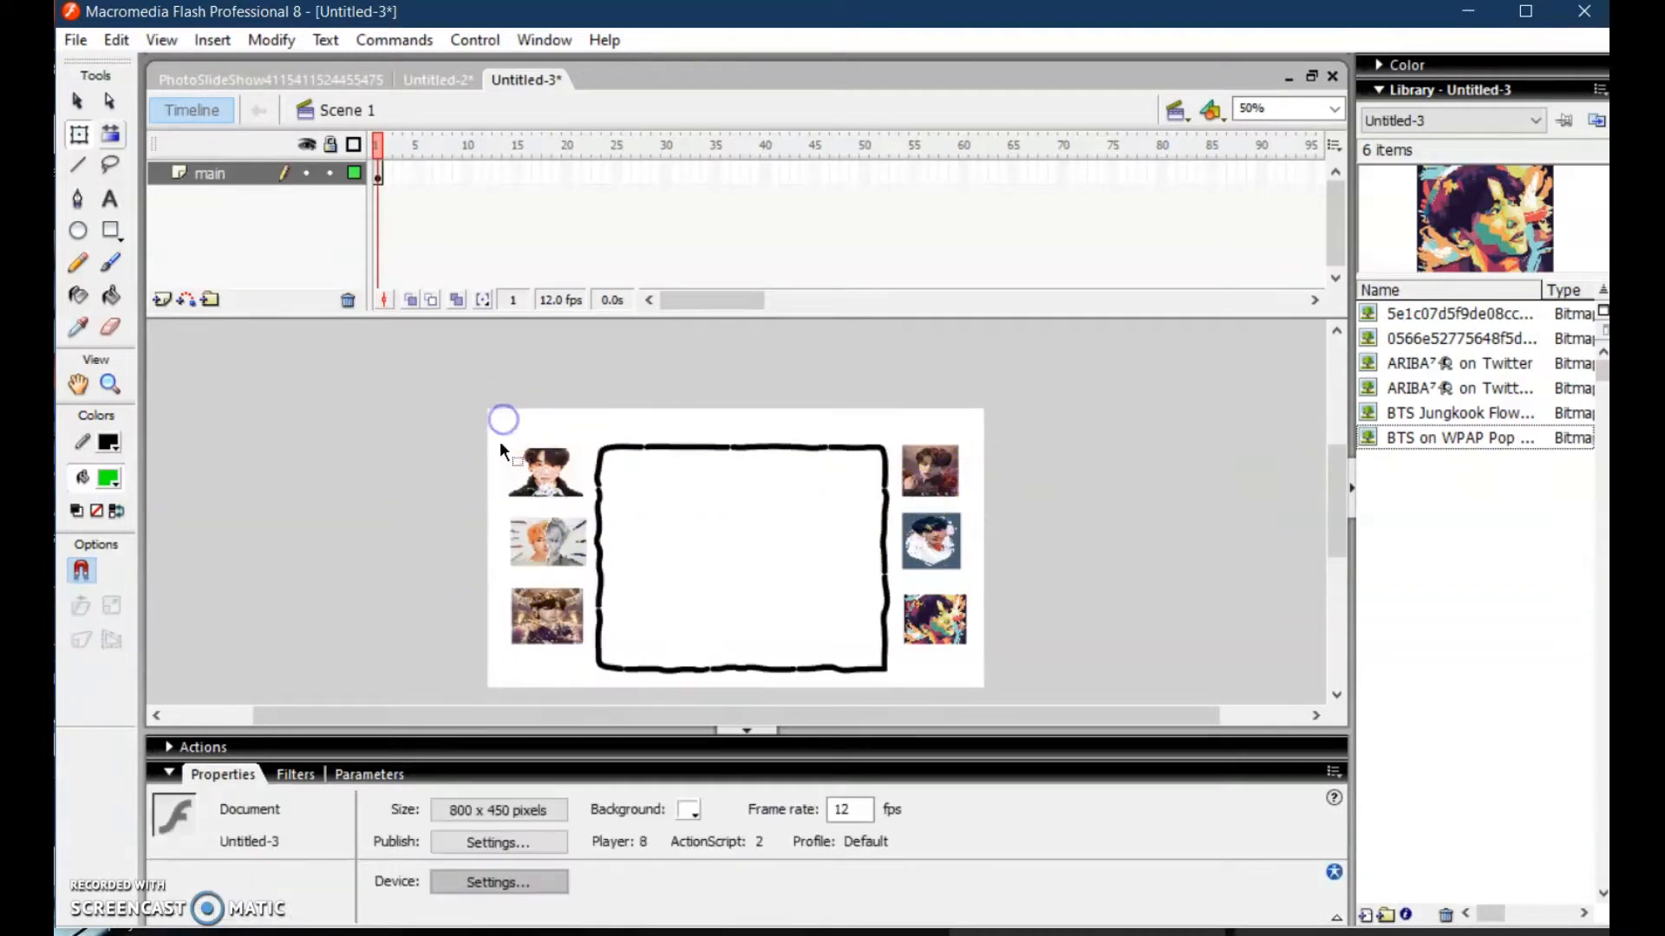
Move the three left thumbnails to about X 24, Y 82, and the three right thumbnails to about X 671, Y 77
drag(491, 422, 576, 674)
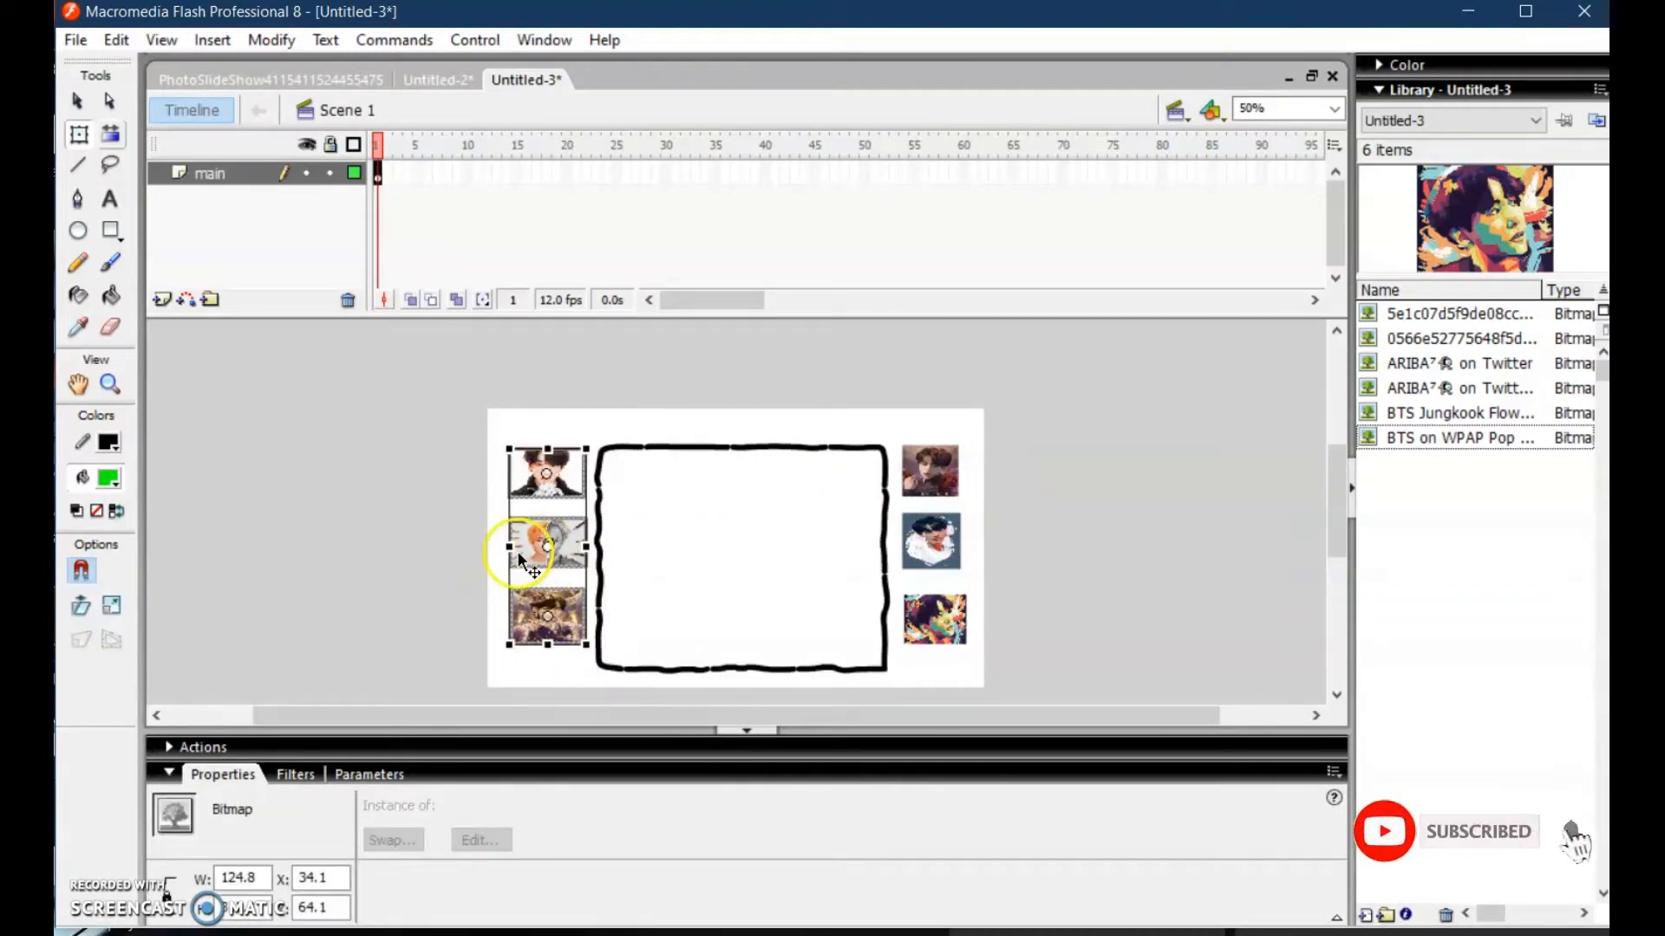
drag(517, 568, 512, 577)
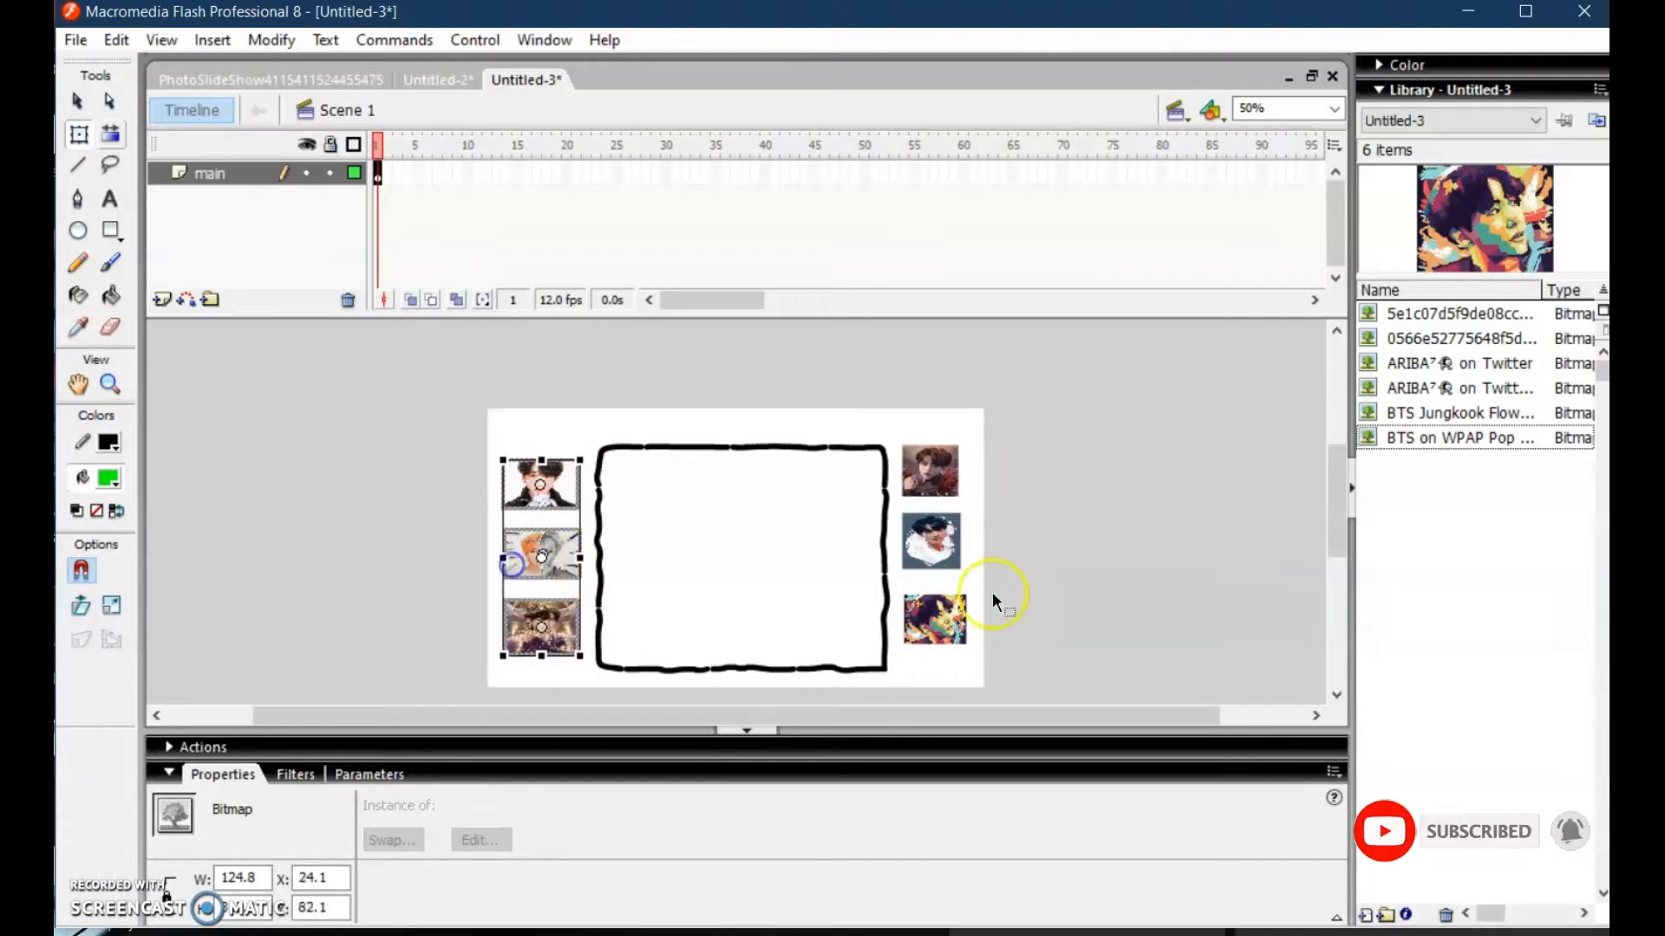
drag(929, 447, 935, 638)
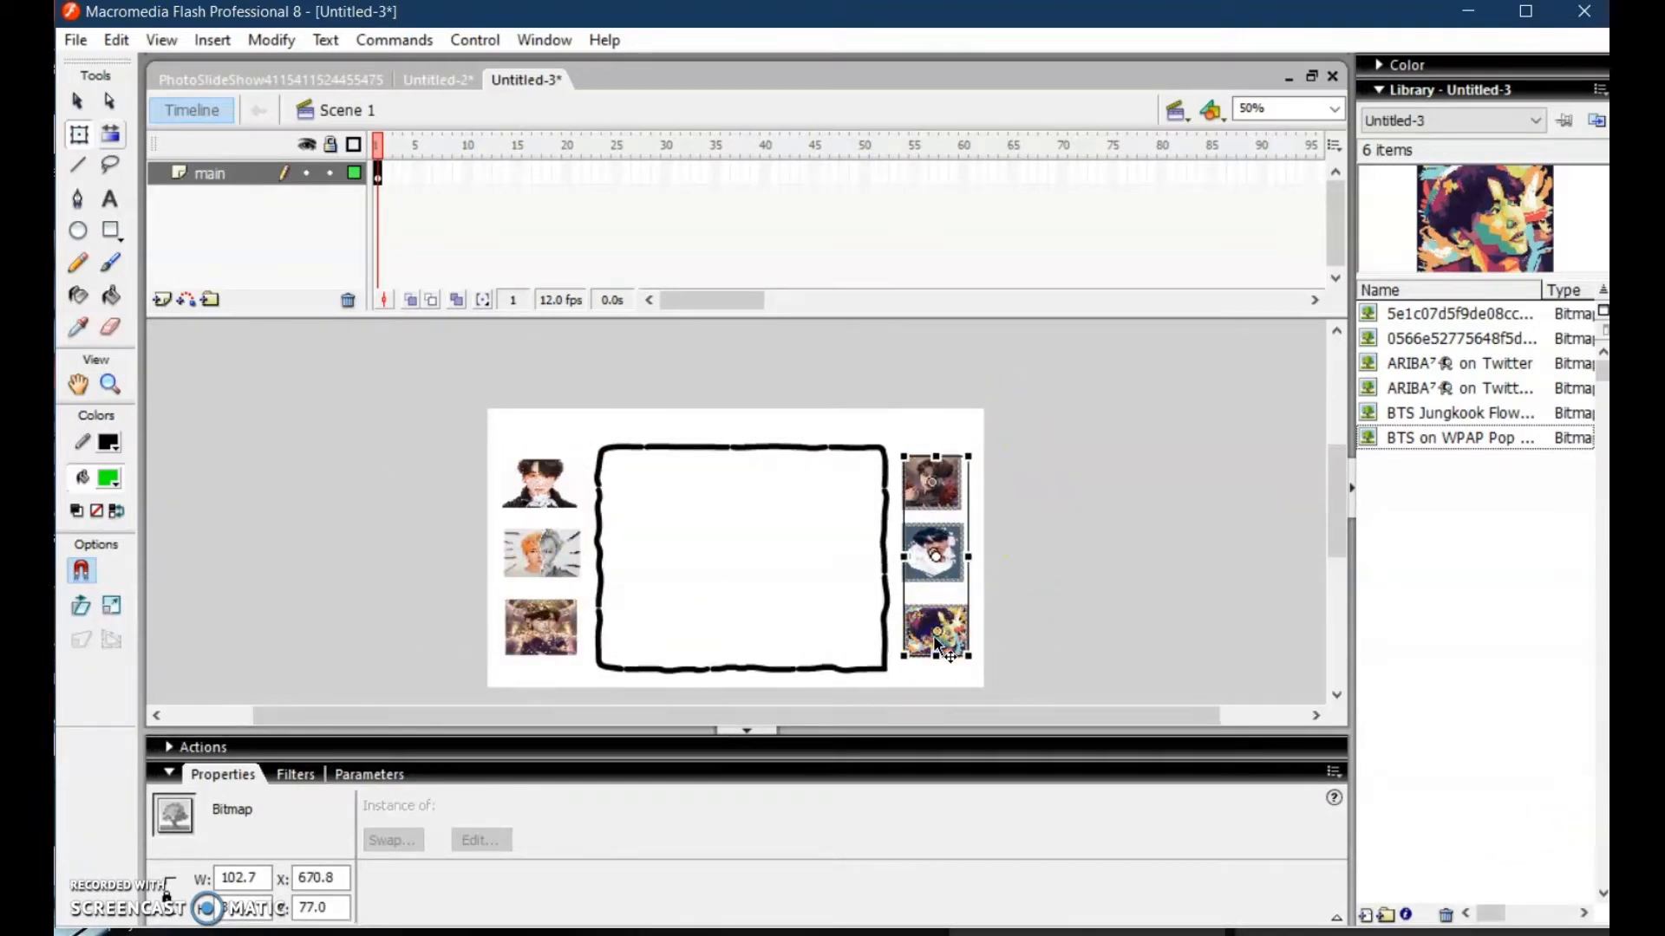
click(1071, 538)
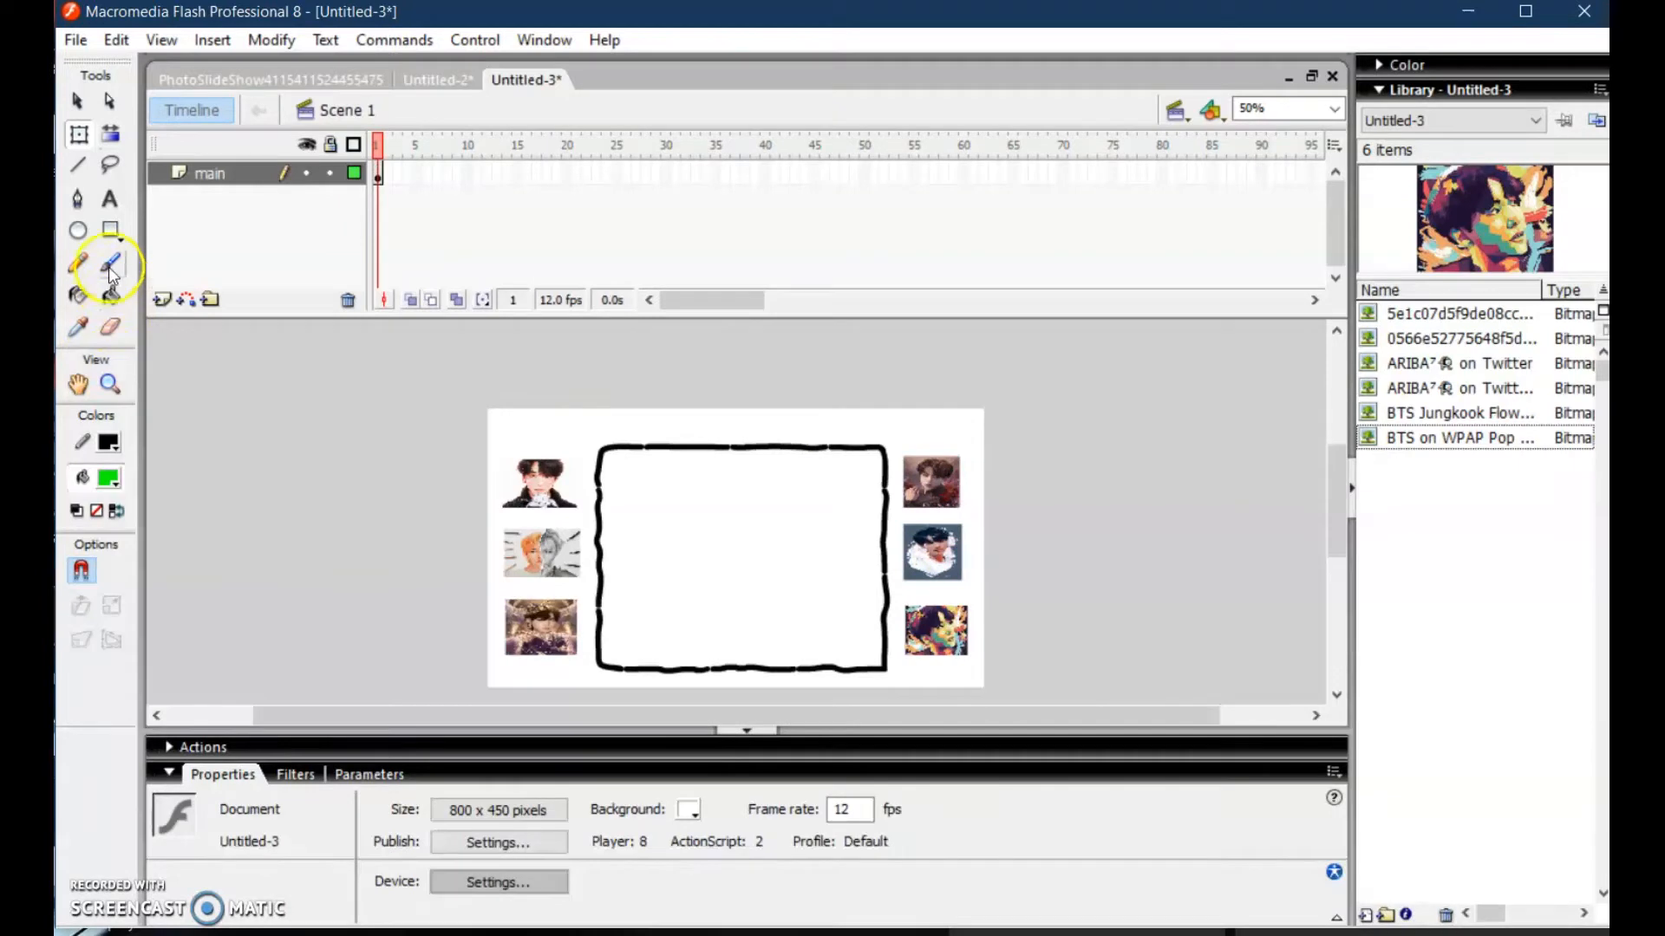
click(110, 384)
right_click(707, 550)
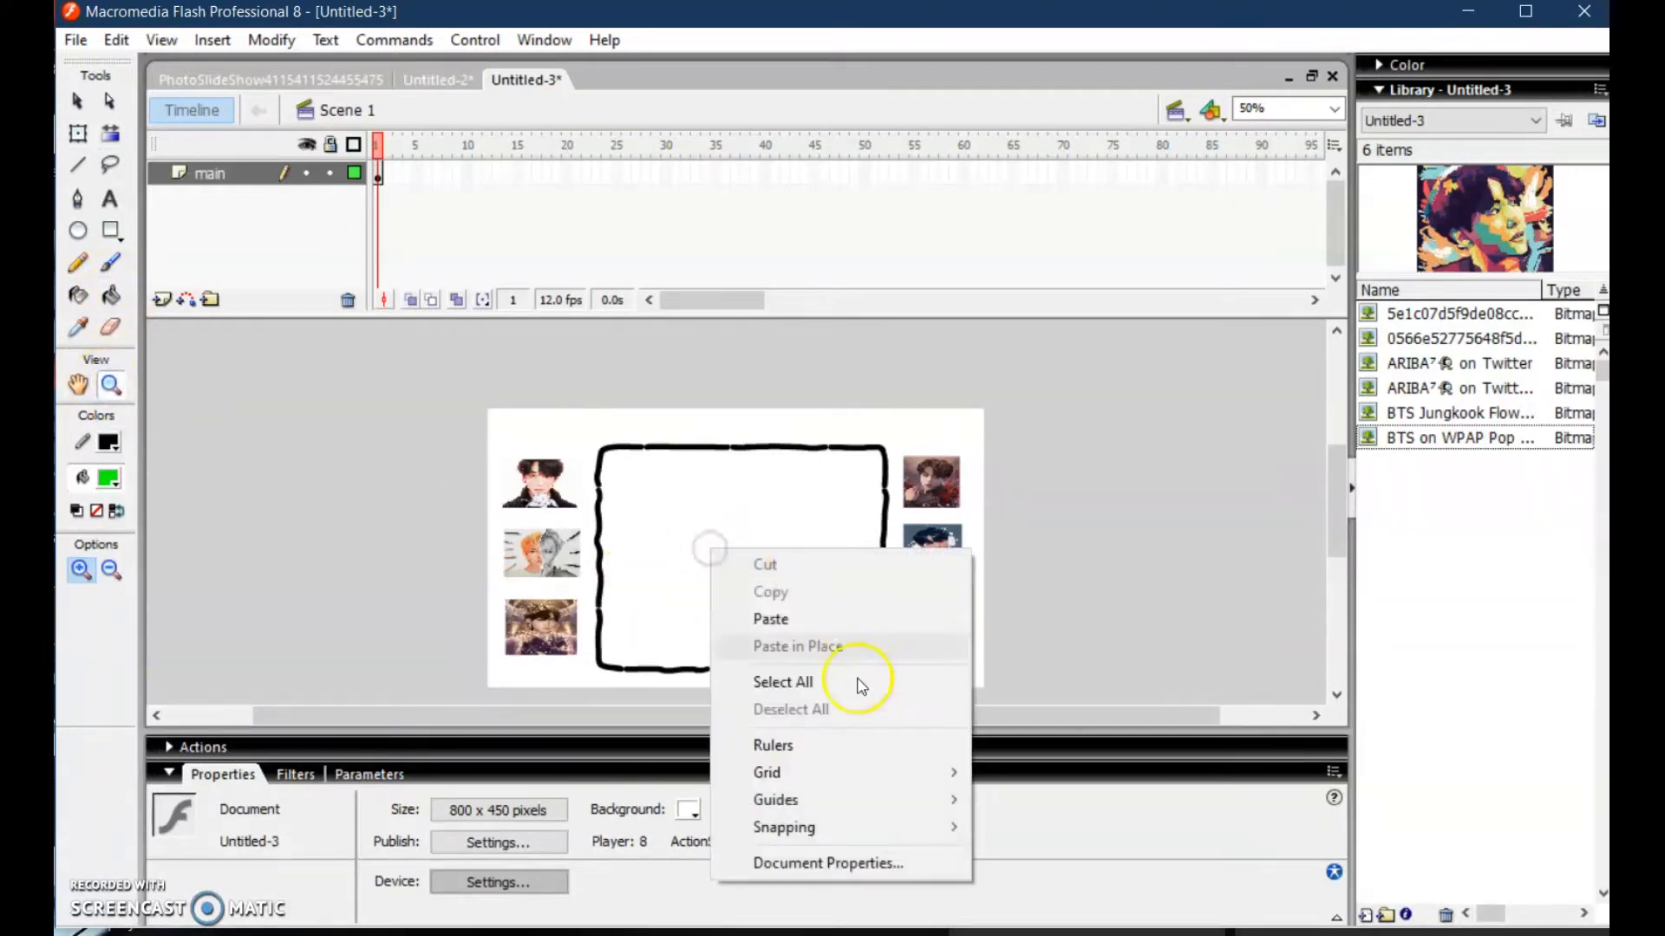
click(781, 400)
right_click(780, 364)
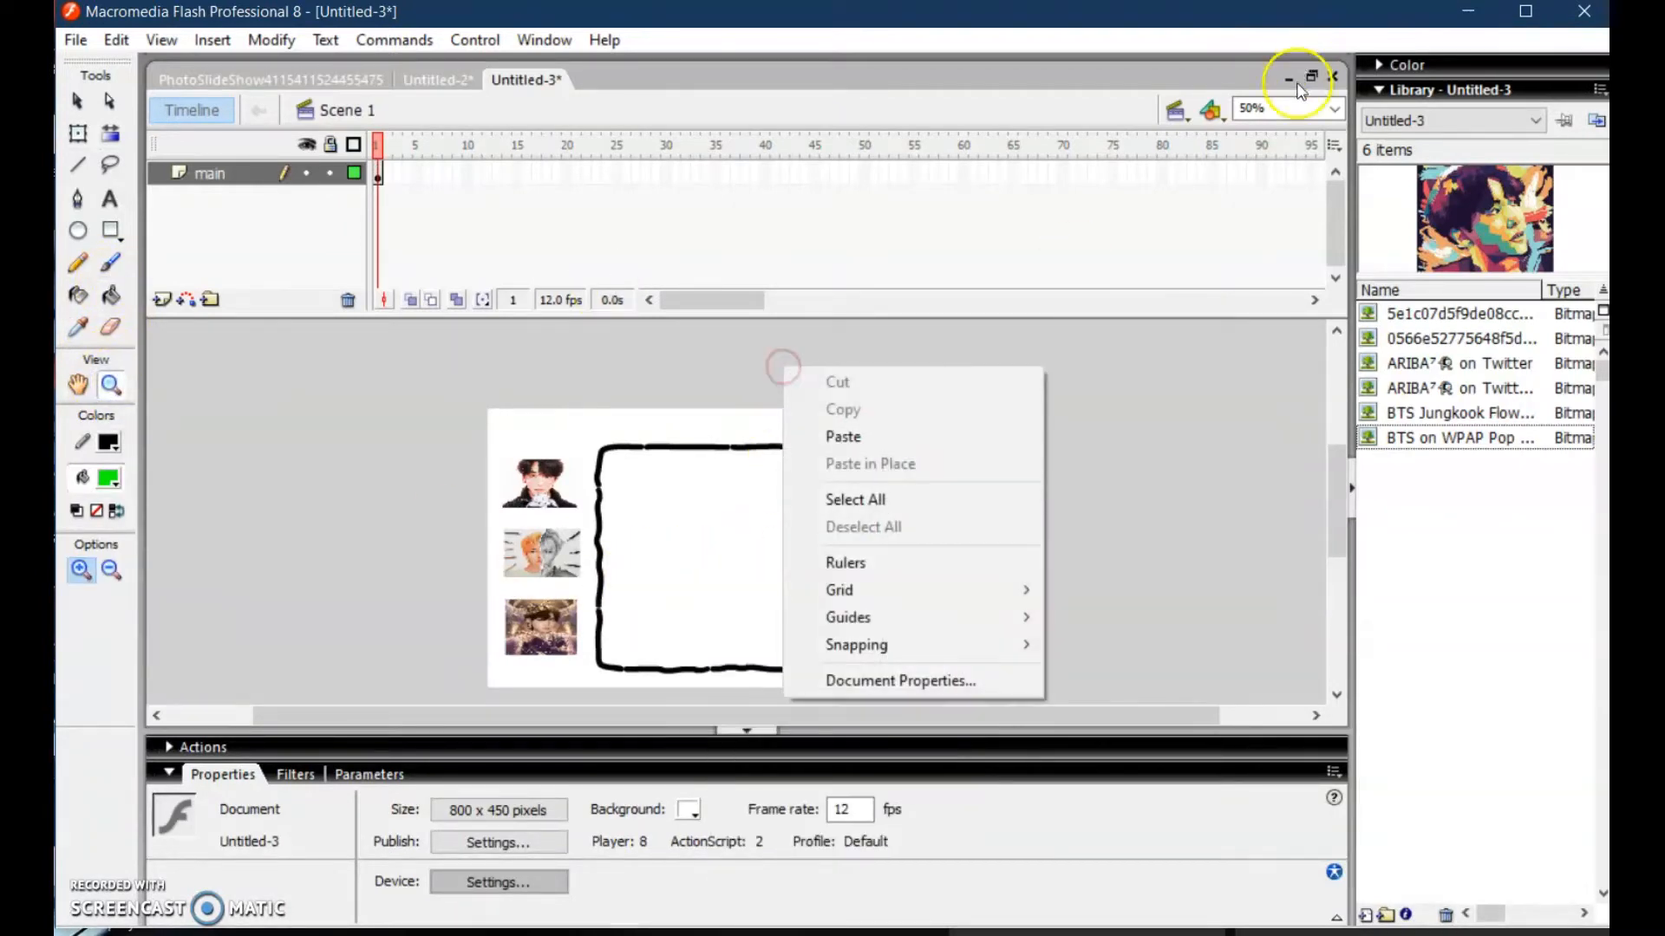
Add the static text title "Photo Slide Show" in green 49-point Arial above the central frame
click(1331, 107)
click(1272, 130)
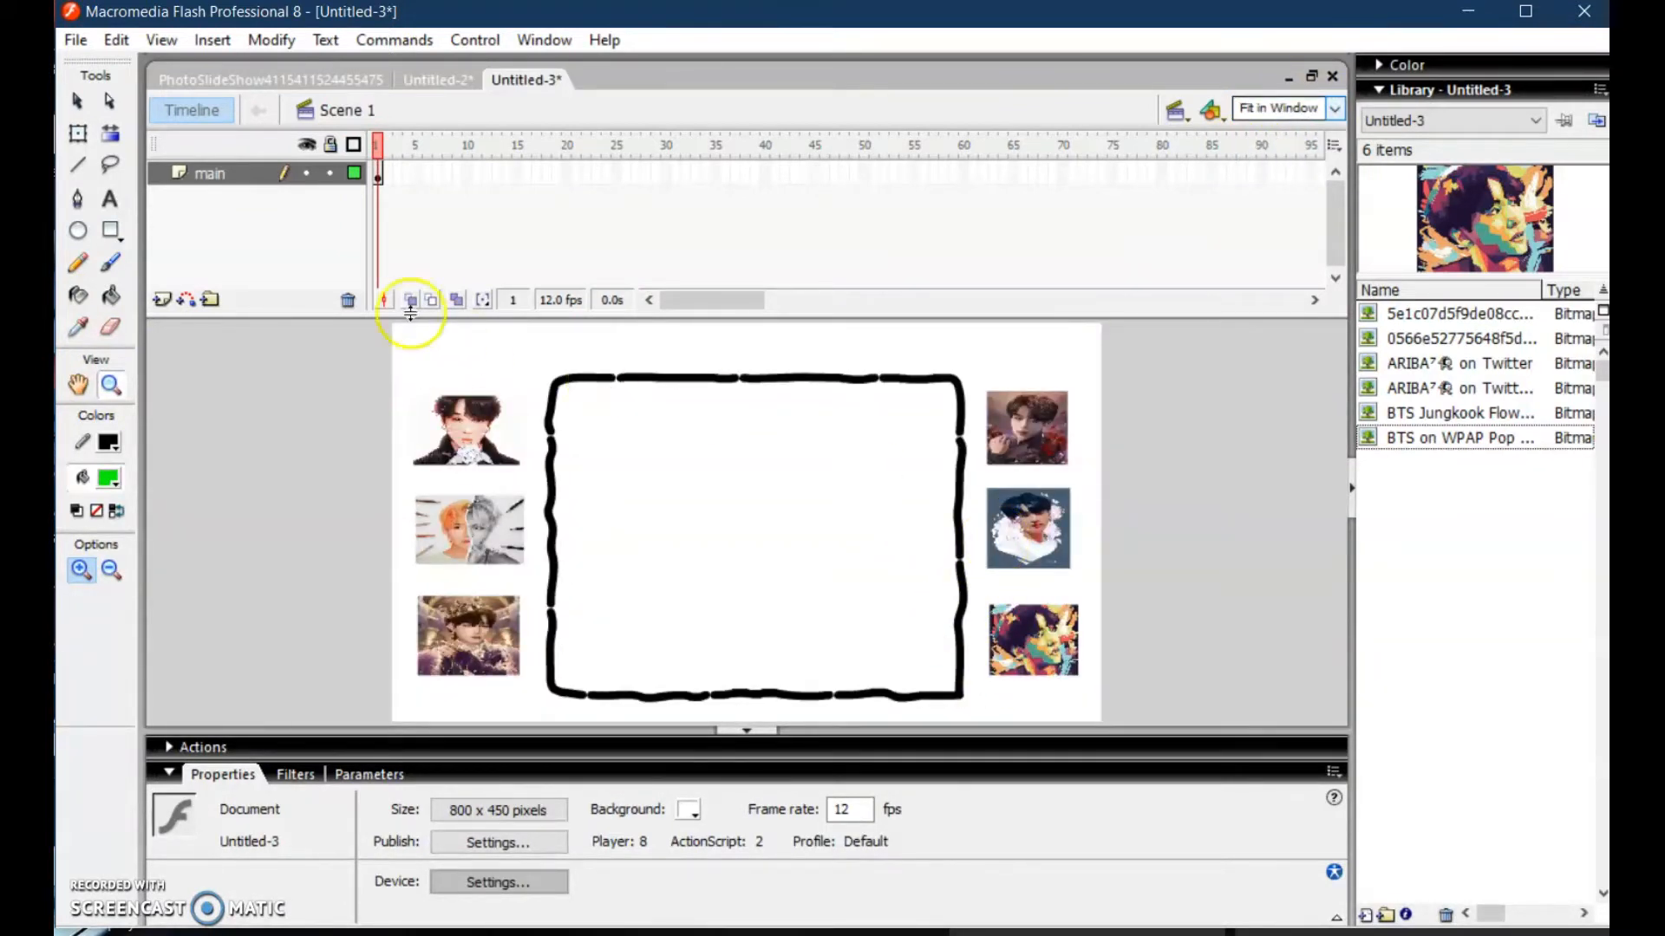
click(110, 199)
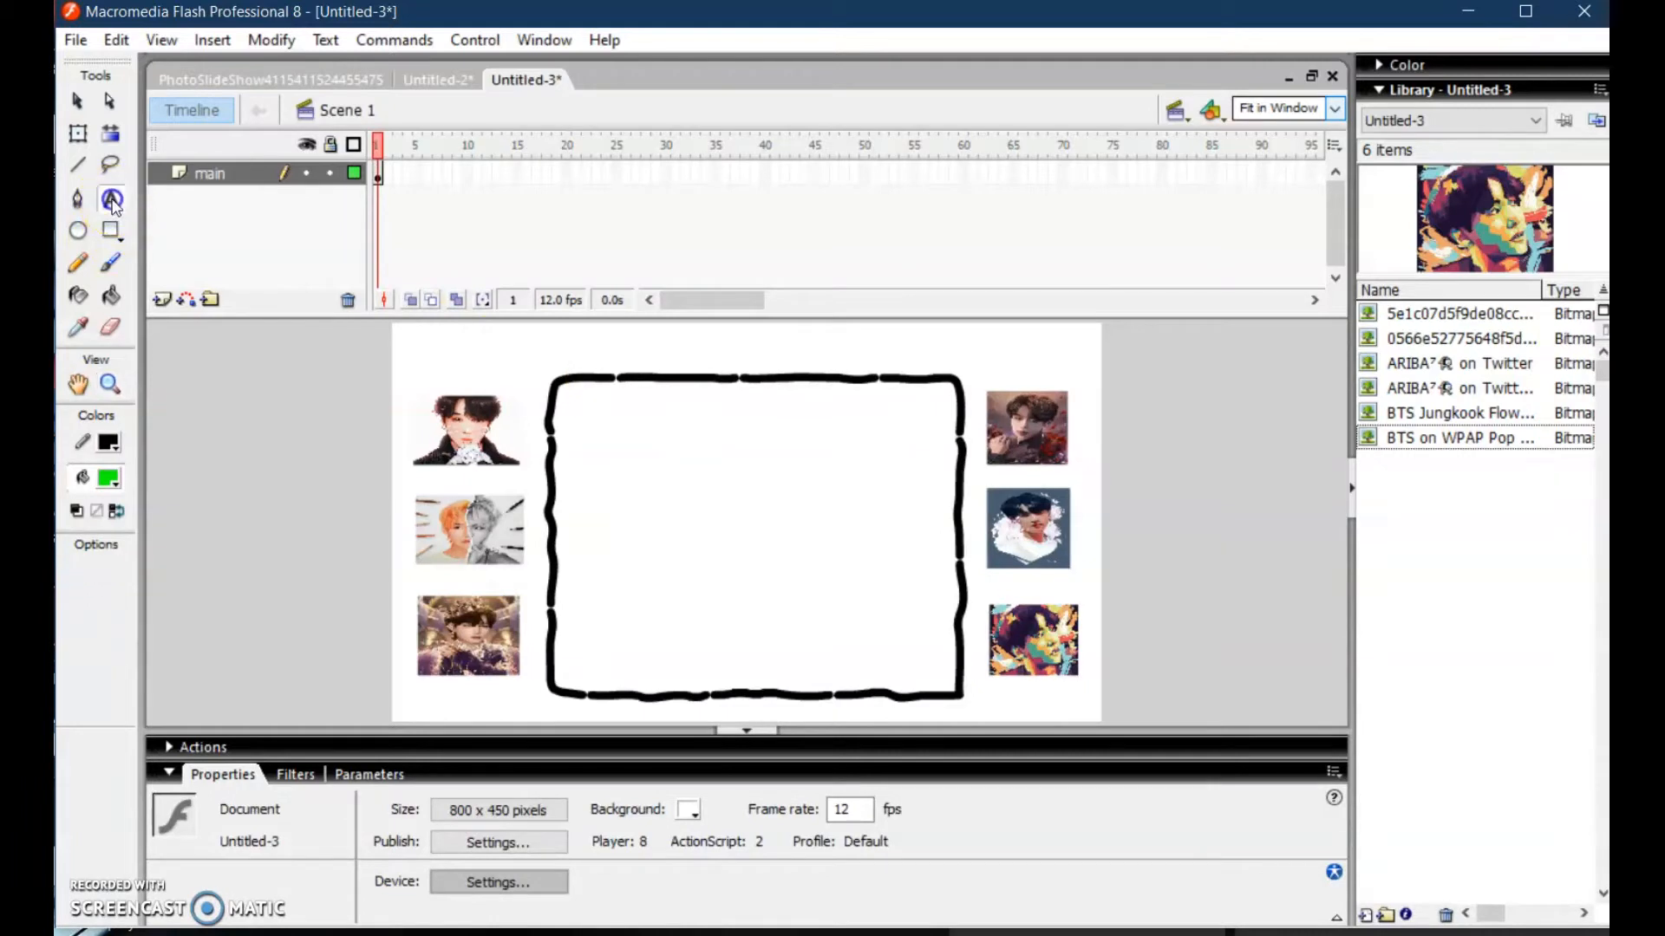
click(617, 343)
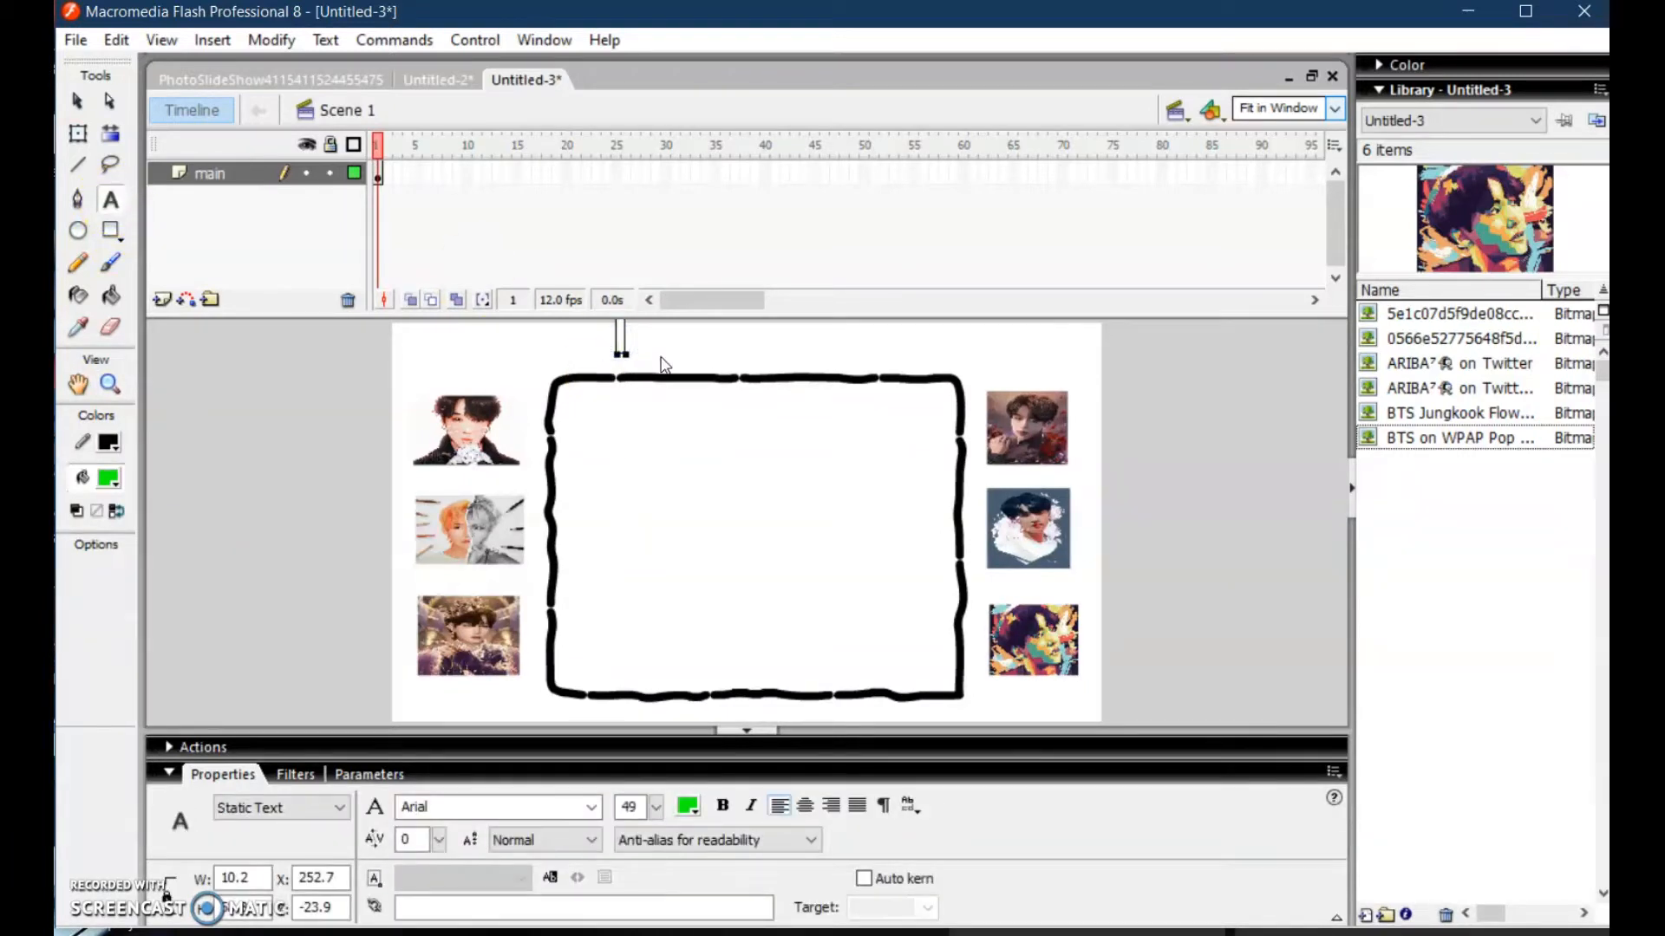
text(Pho)
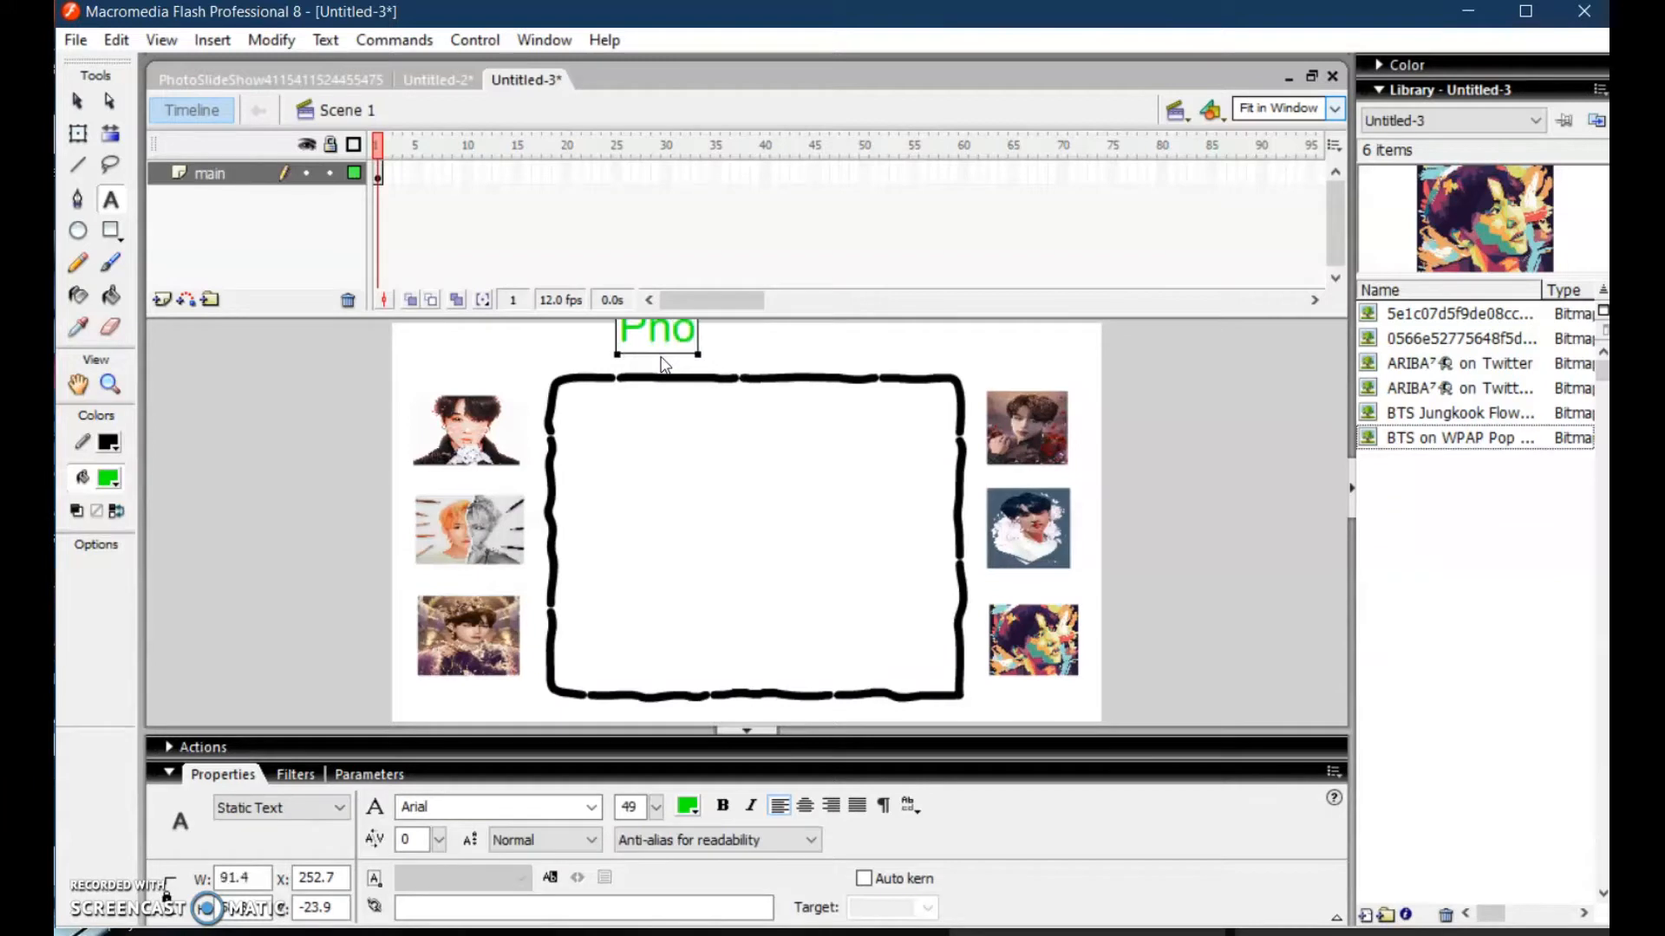
text(to Sl)
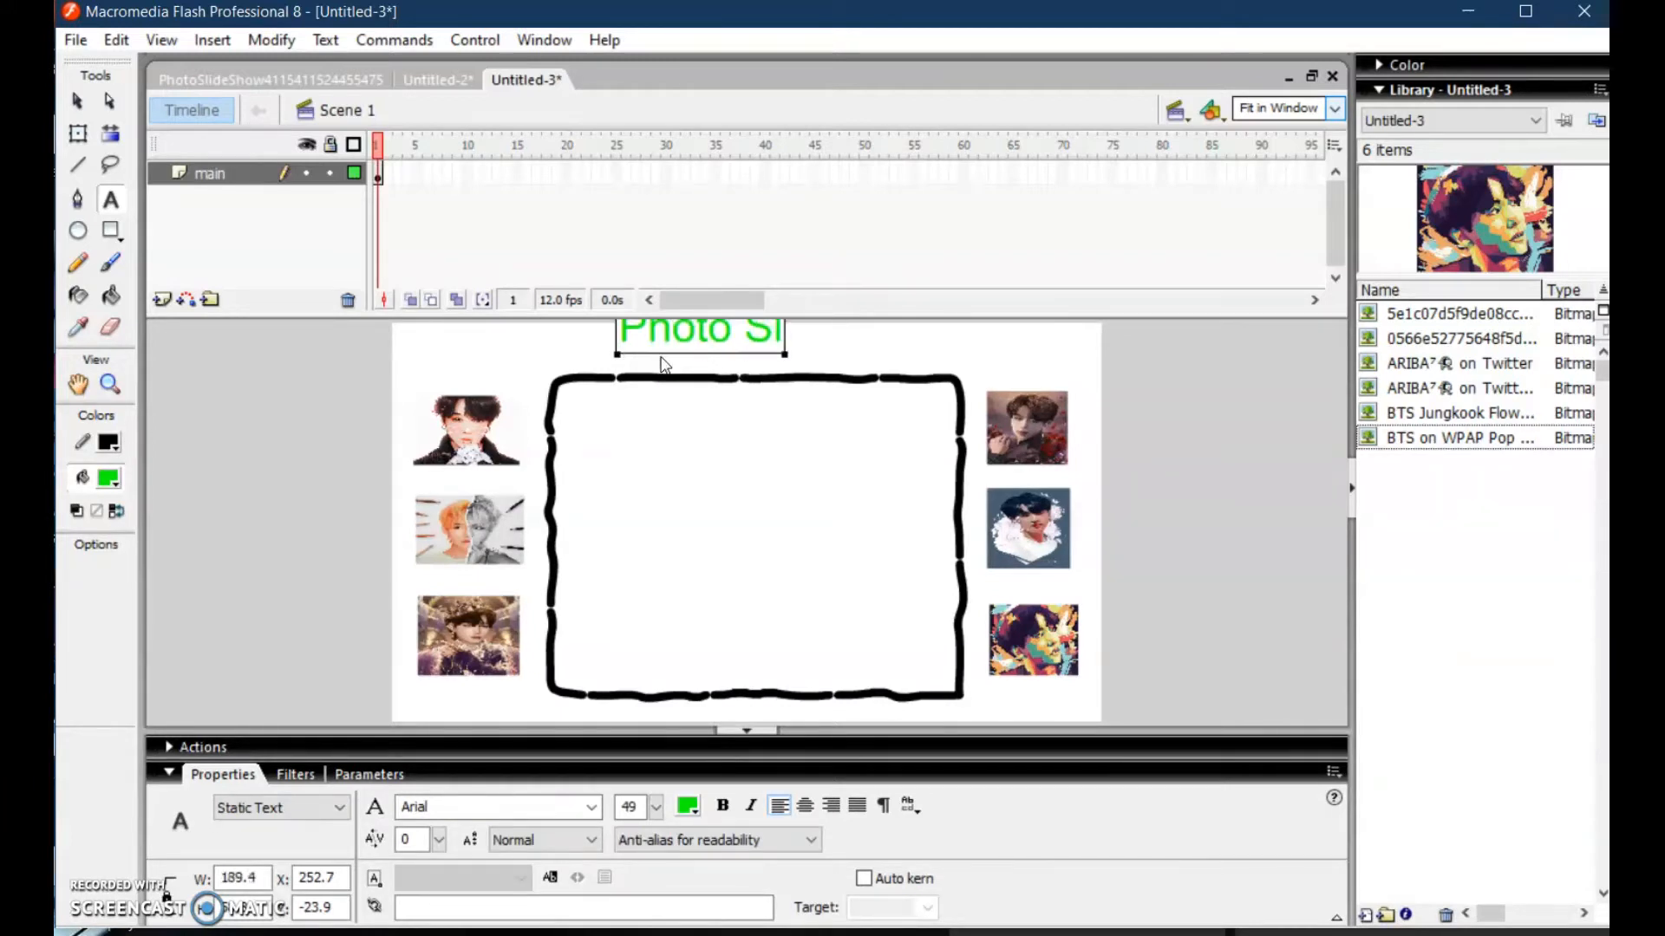
text(ide Show)
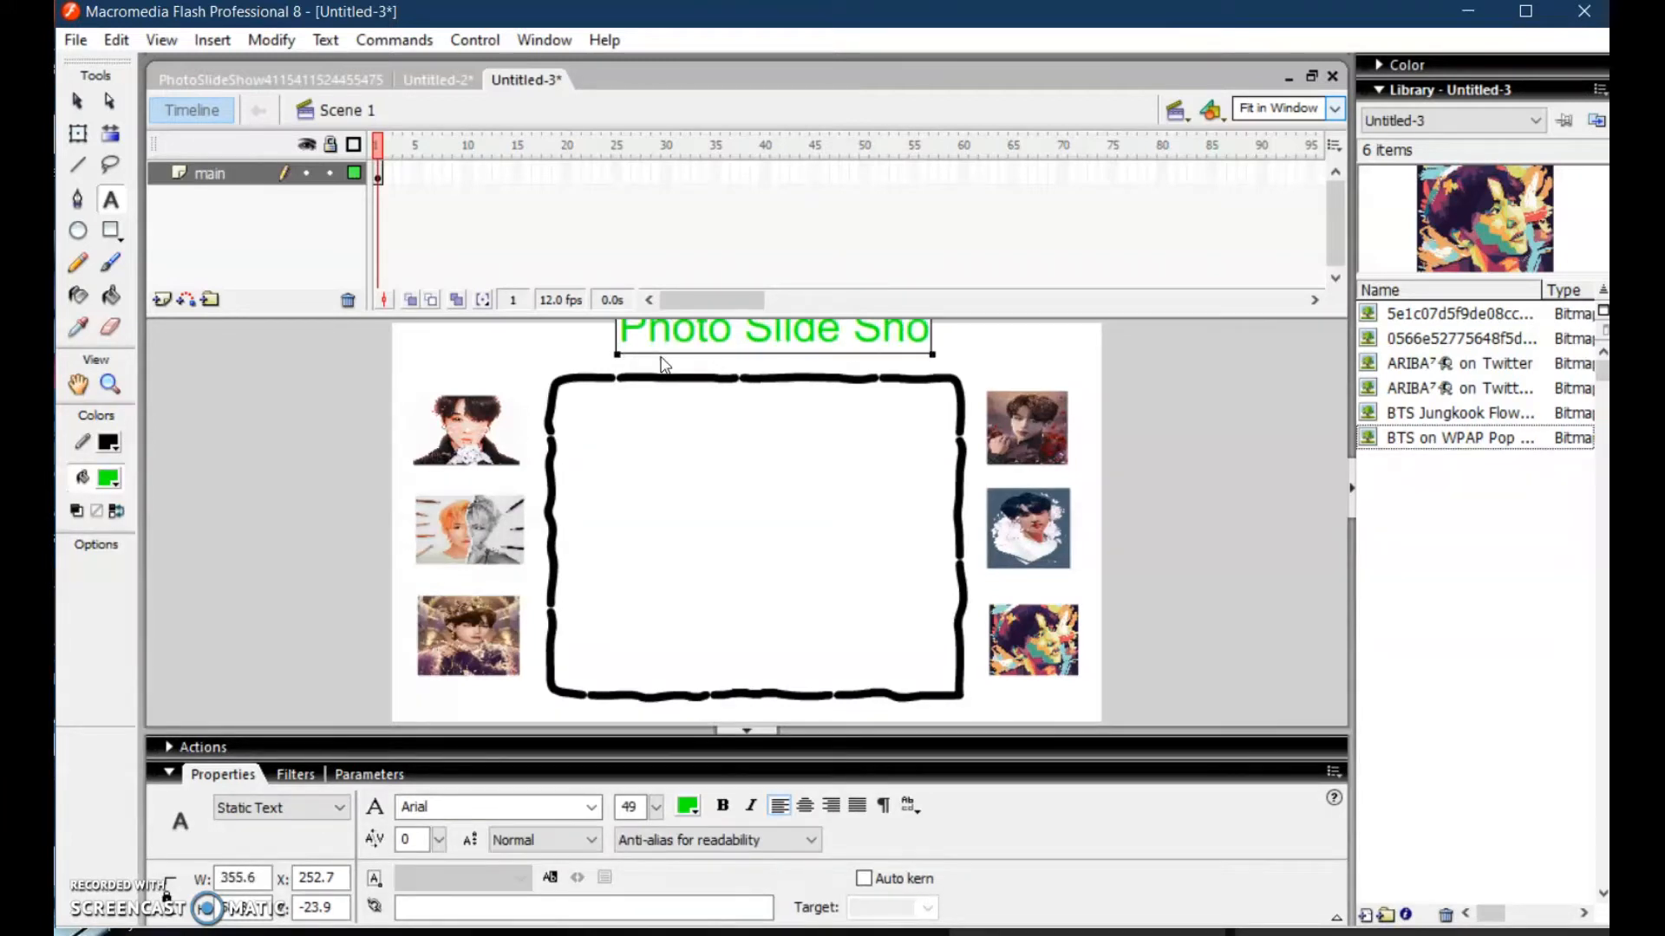
Set the title's font to Autumn in November and move it to about X 187, Y -4, centred above the frame
click(78, 132)
drag(701, 331, 676, 360)
click(589, 807)
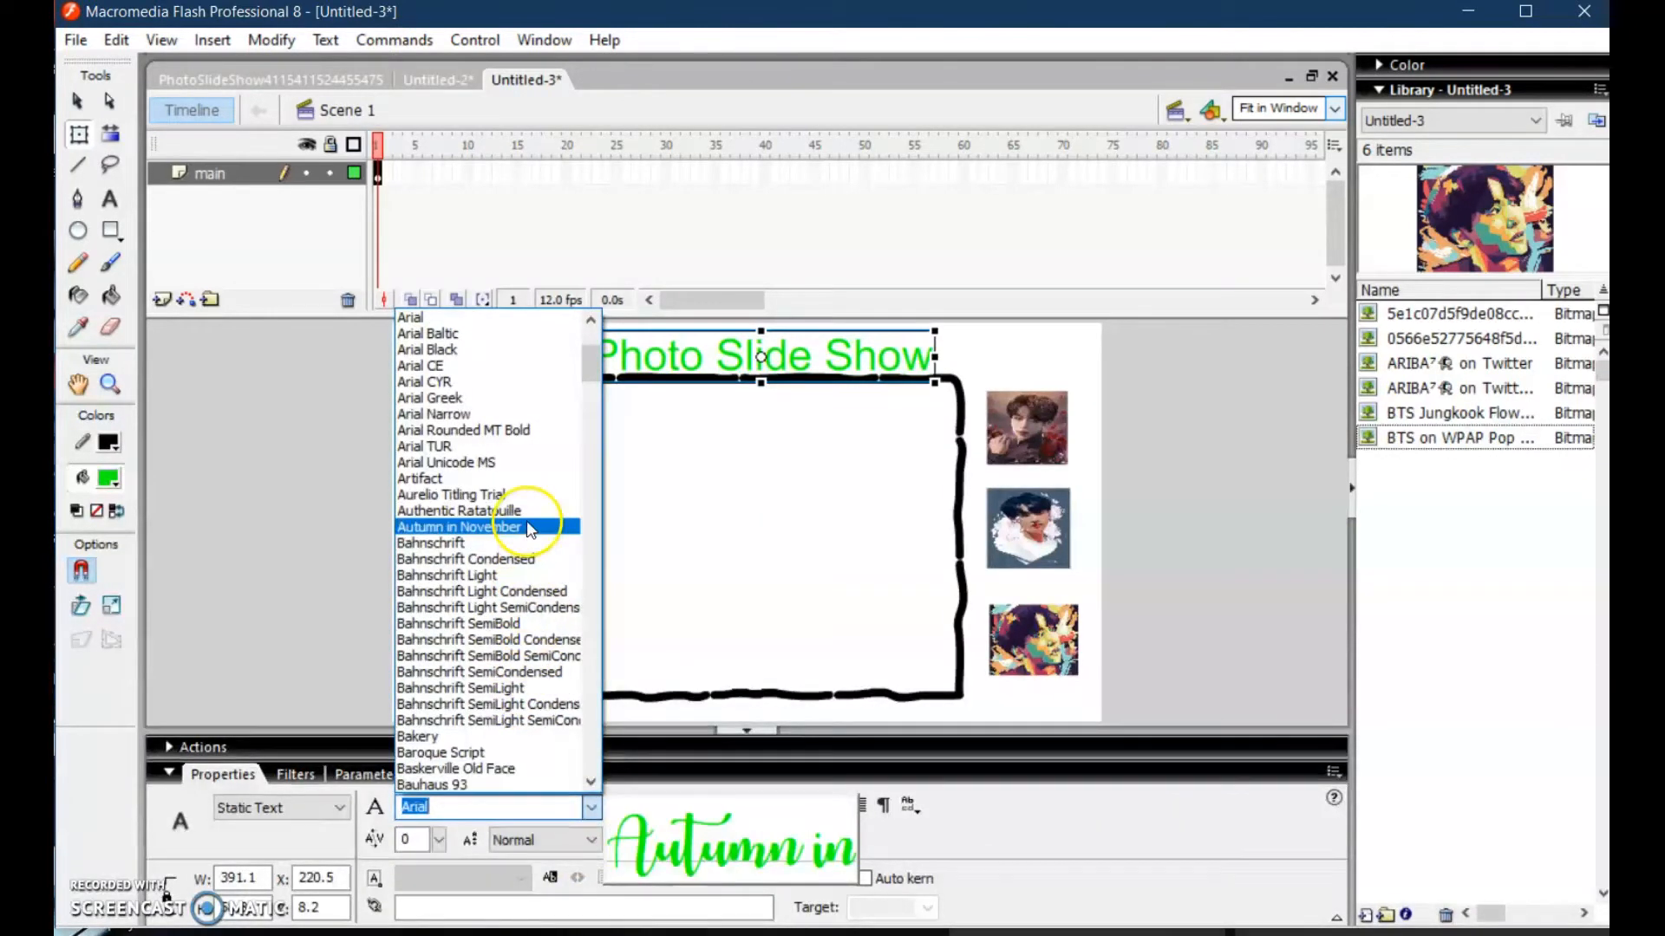
click(459, 527)
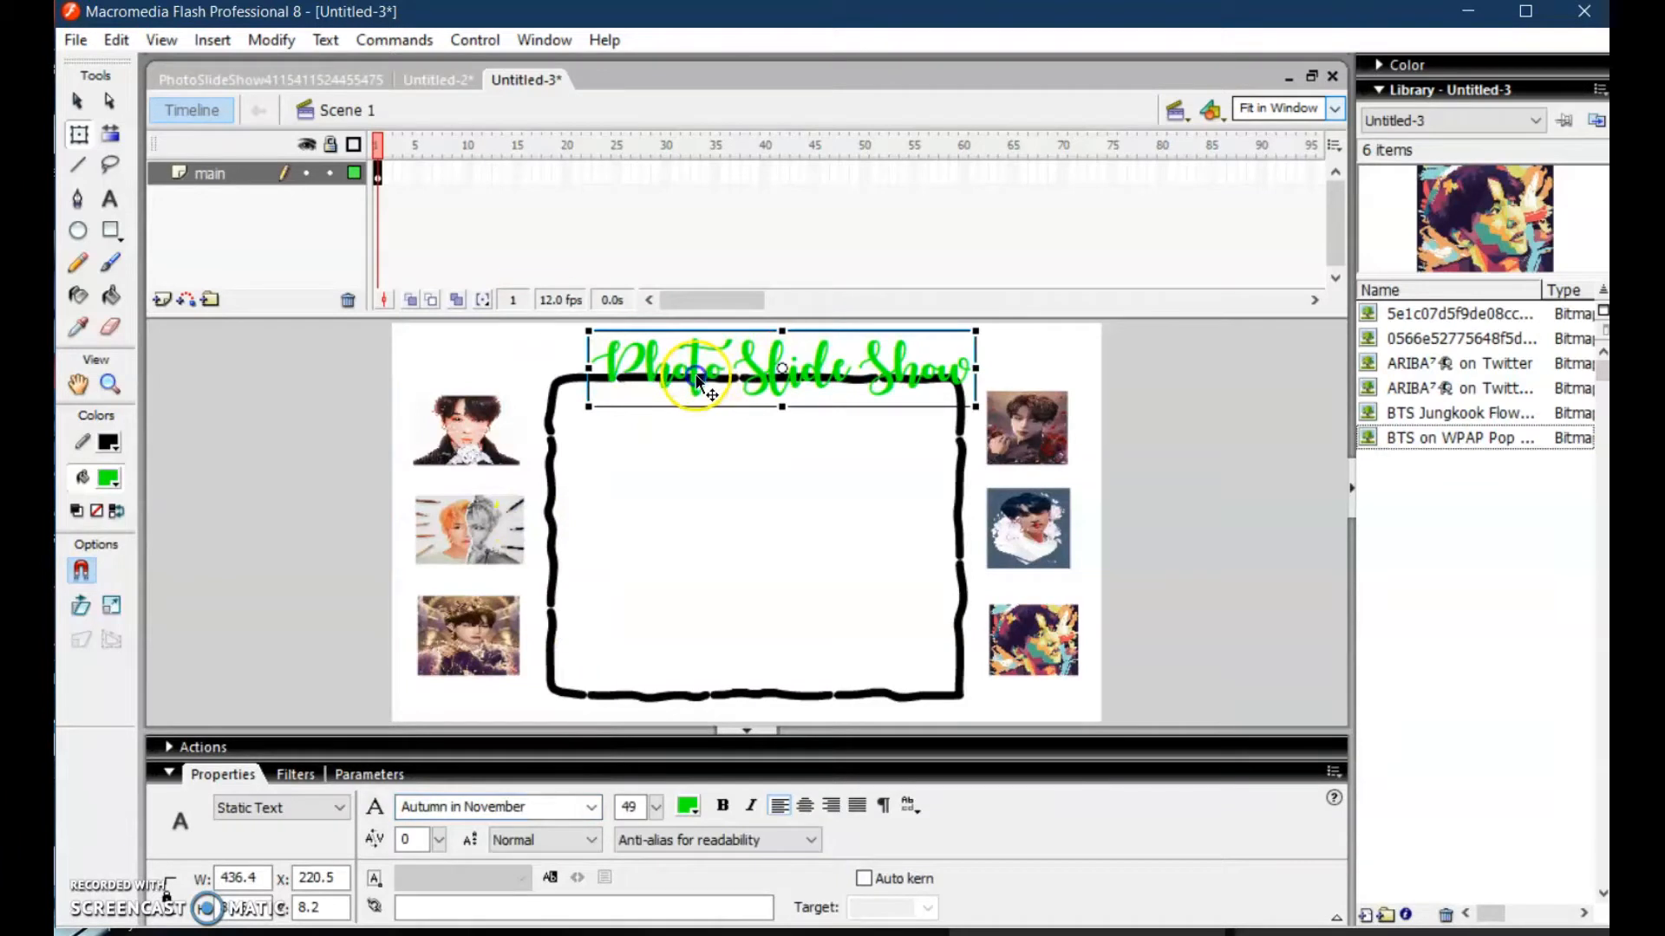
drag(698, 382, 668, 372)
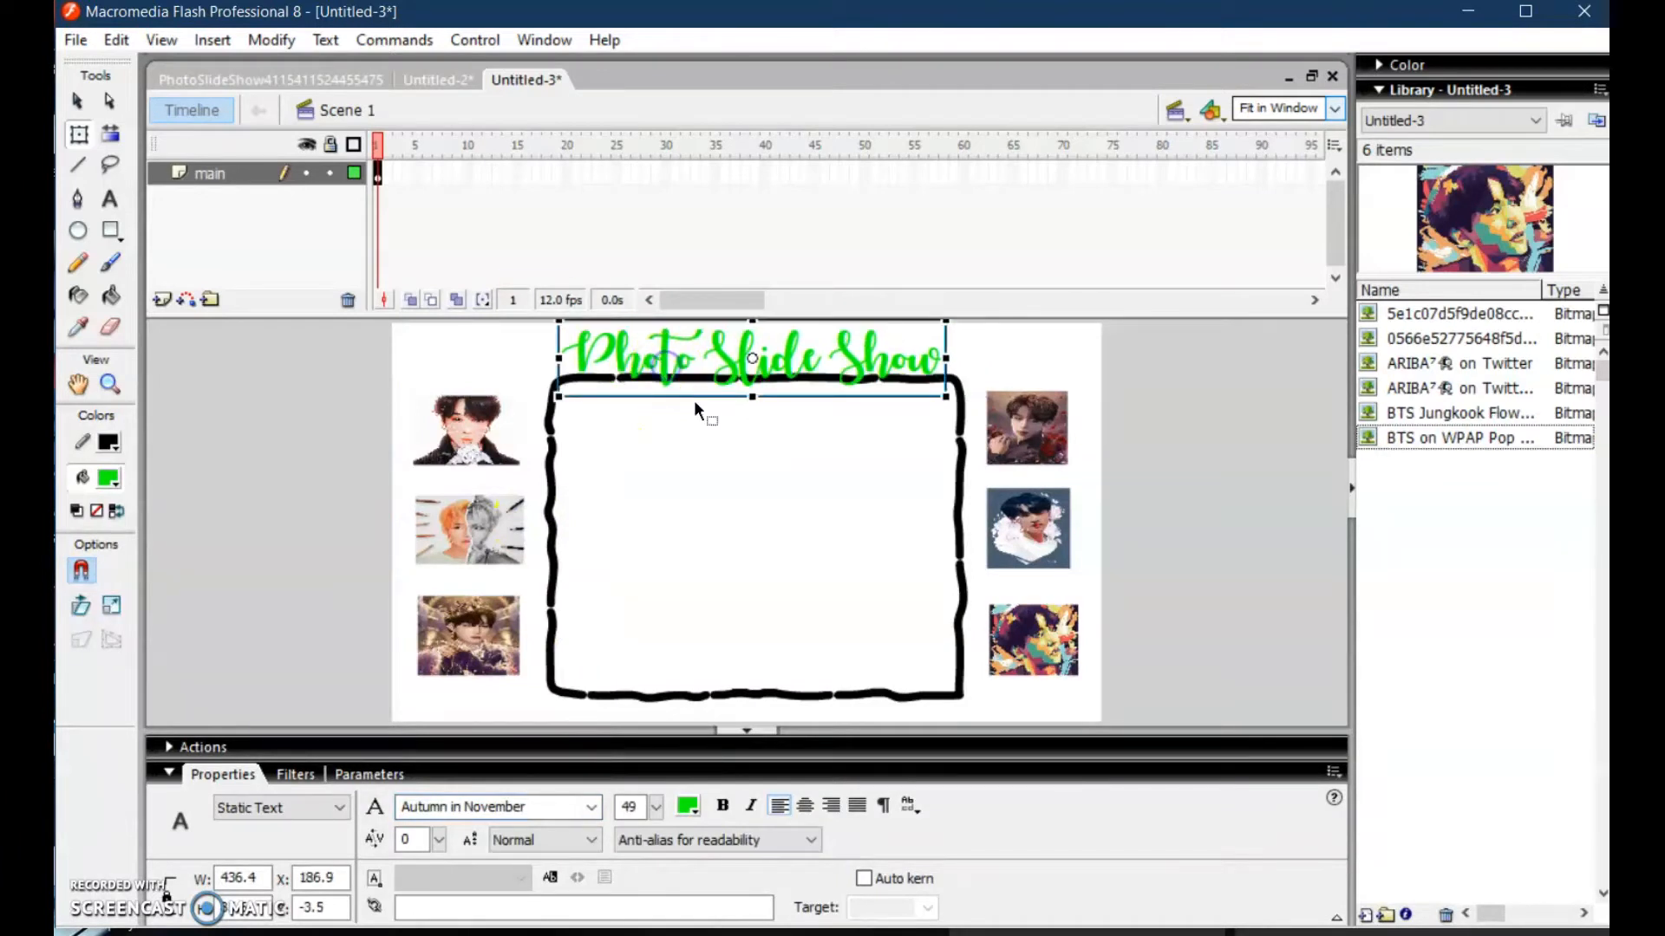
Recolor the title text to dark red #990033 and deselect it
click(685, 806)
click(781, 871)
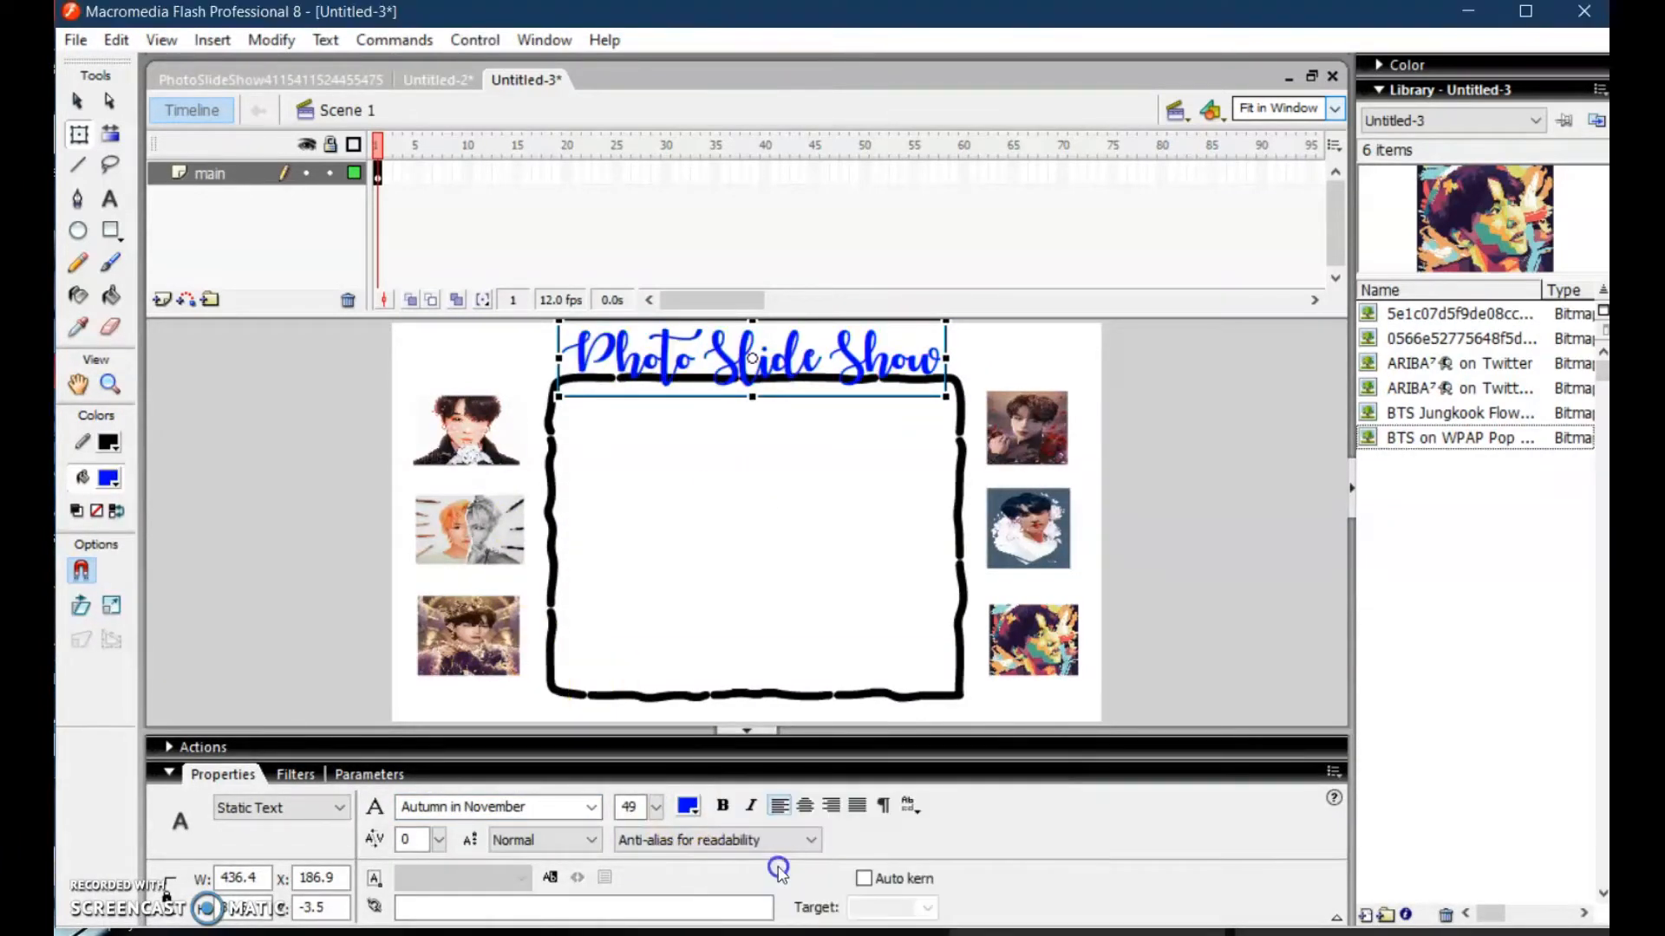
click(687, 806)
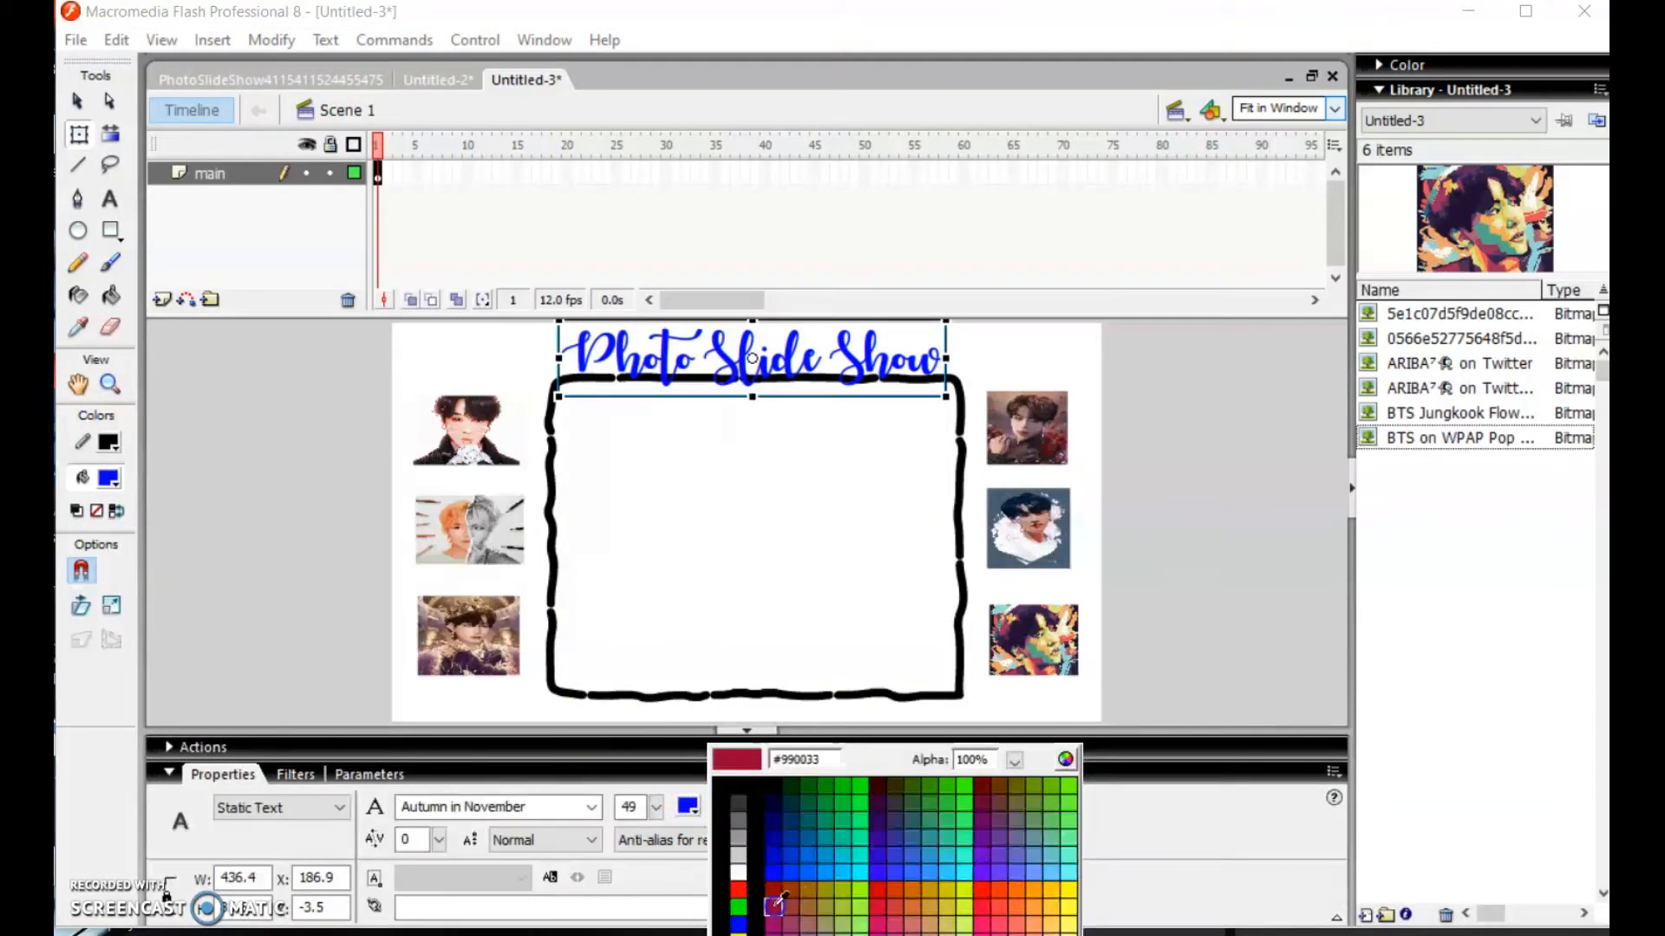
click(774, 904)
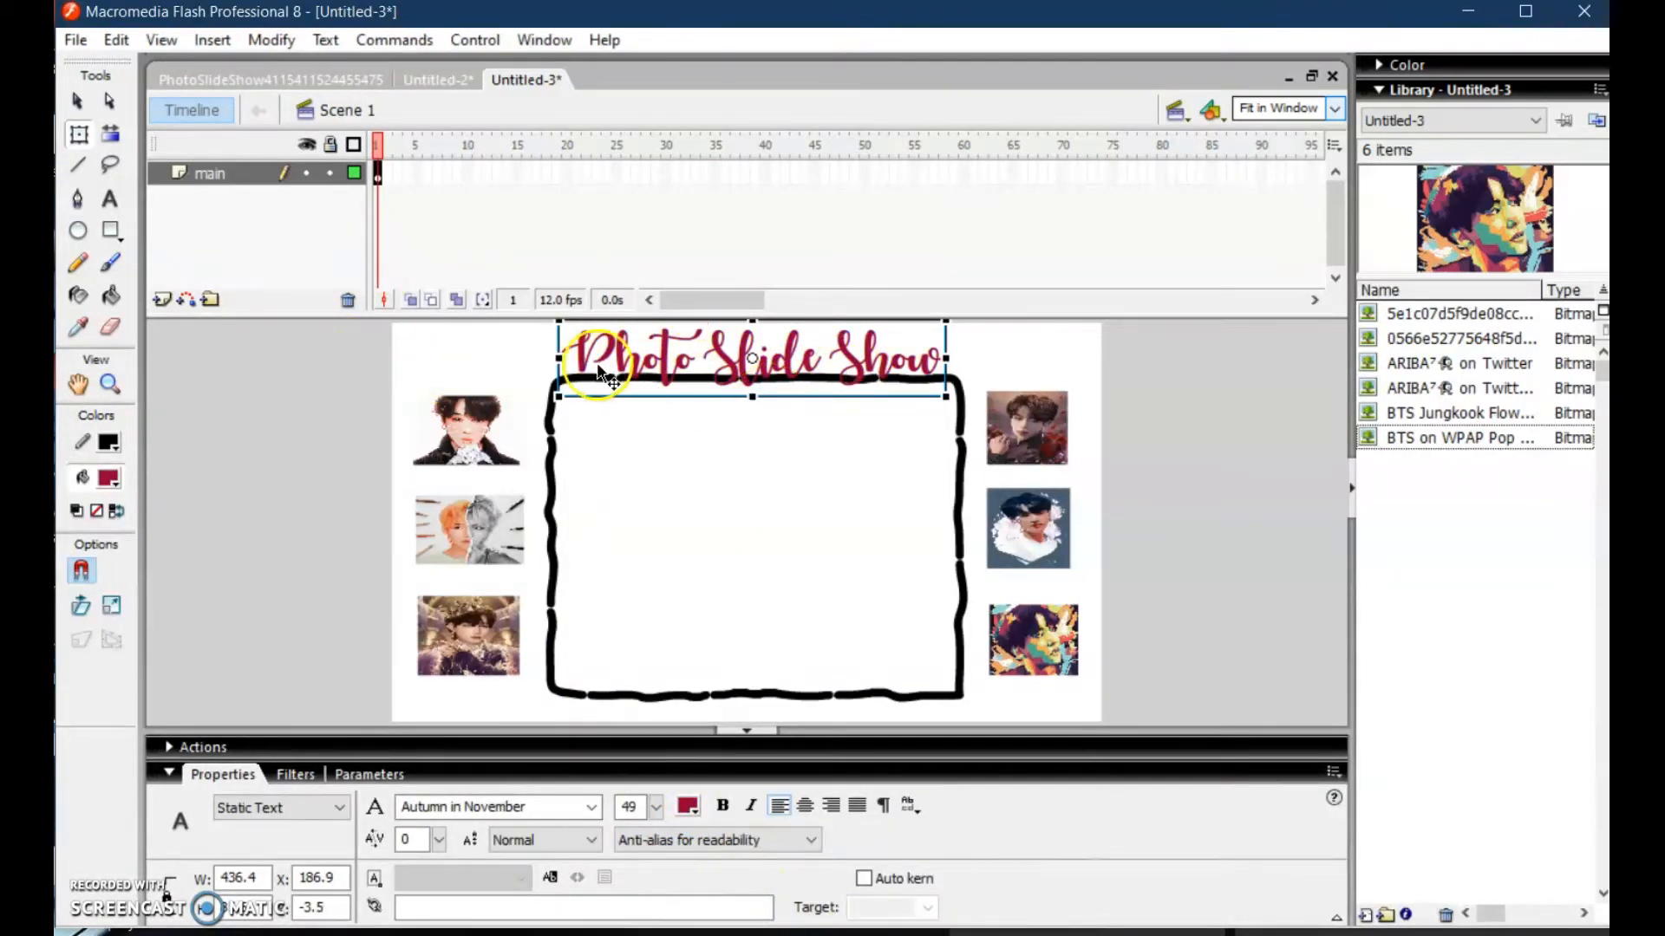
click(1186, 378)
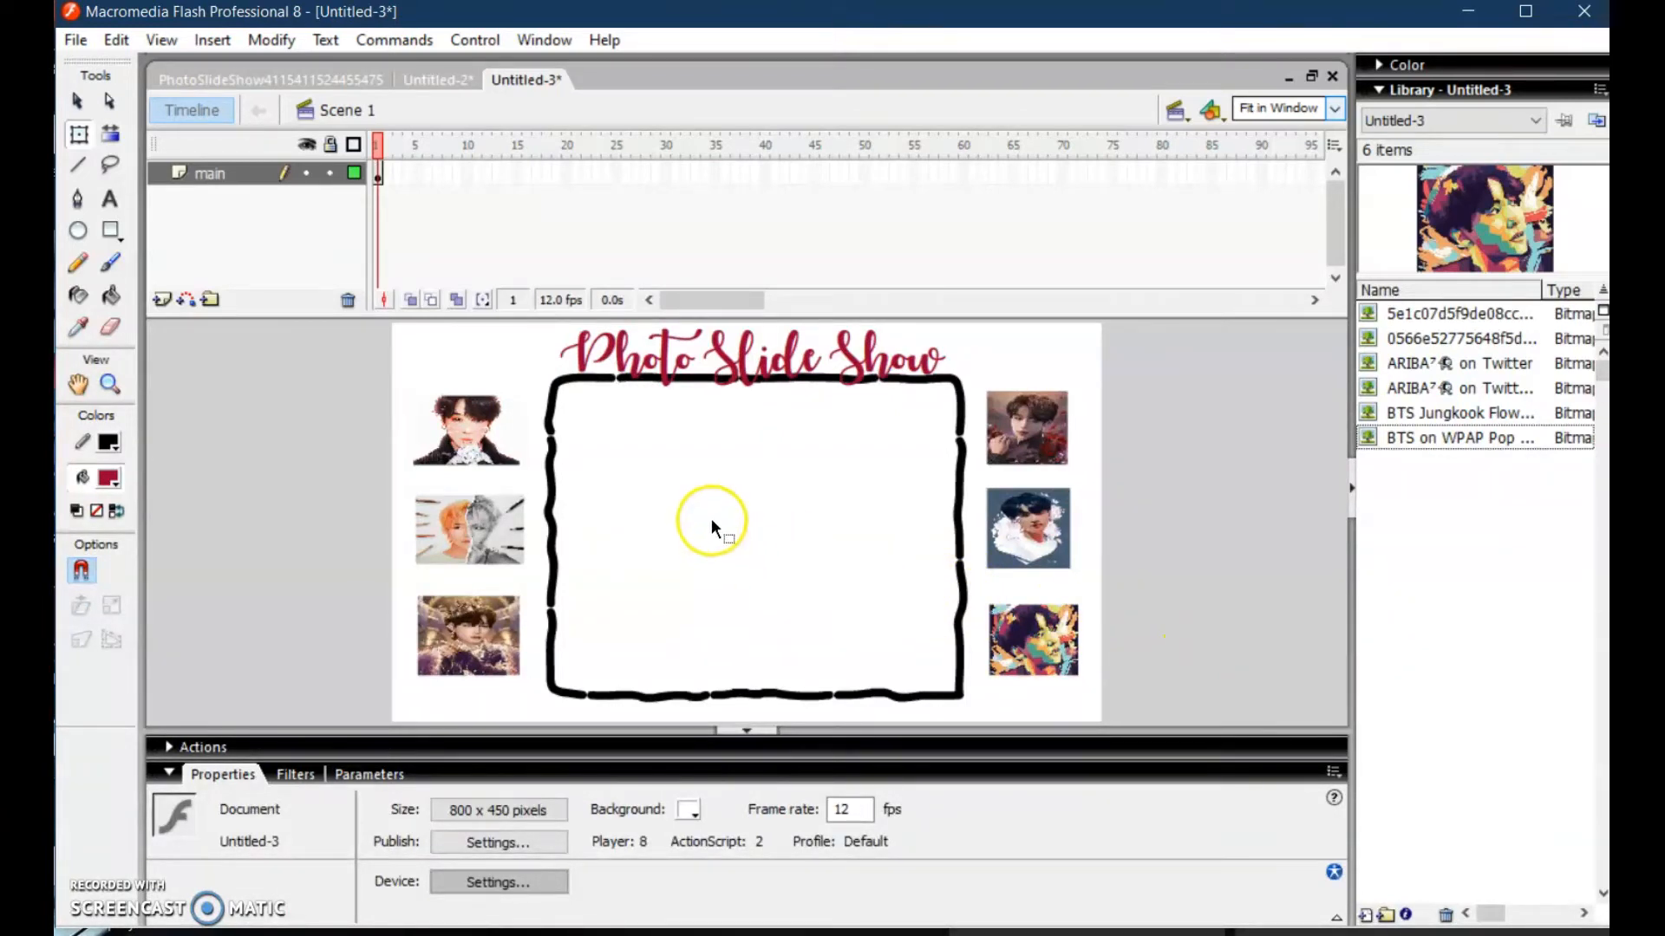
Extend the main layer by inserting a keyframe at frame 120
click(379, 174)
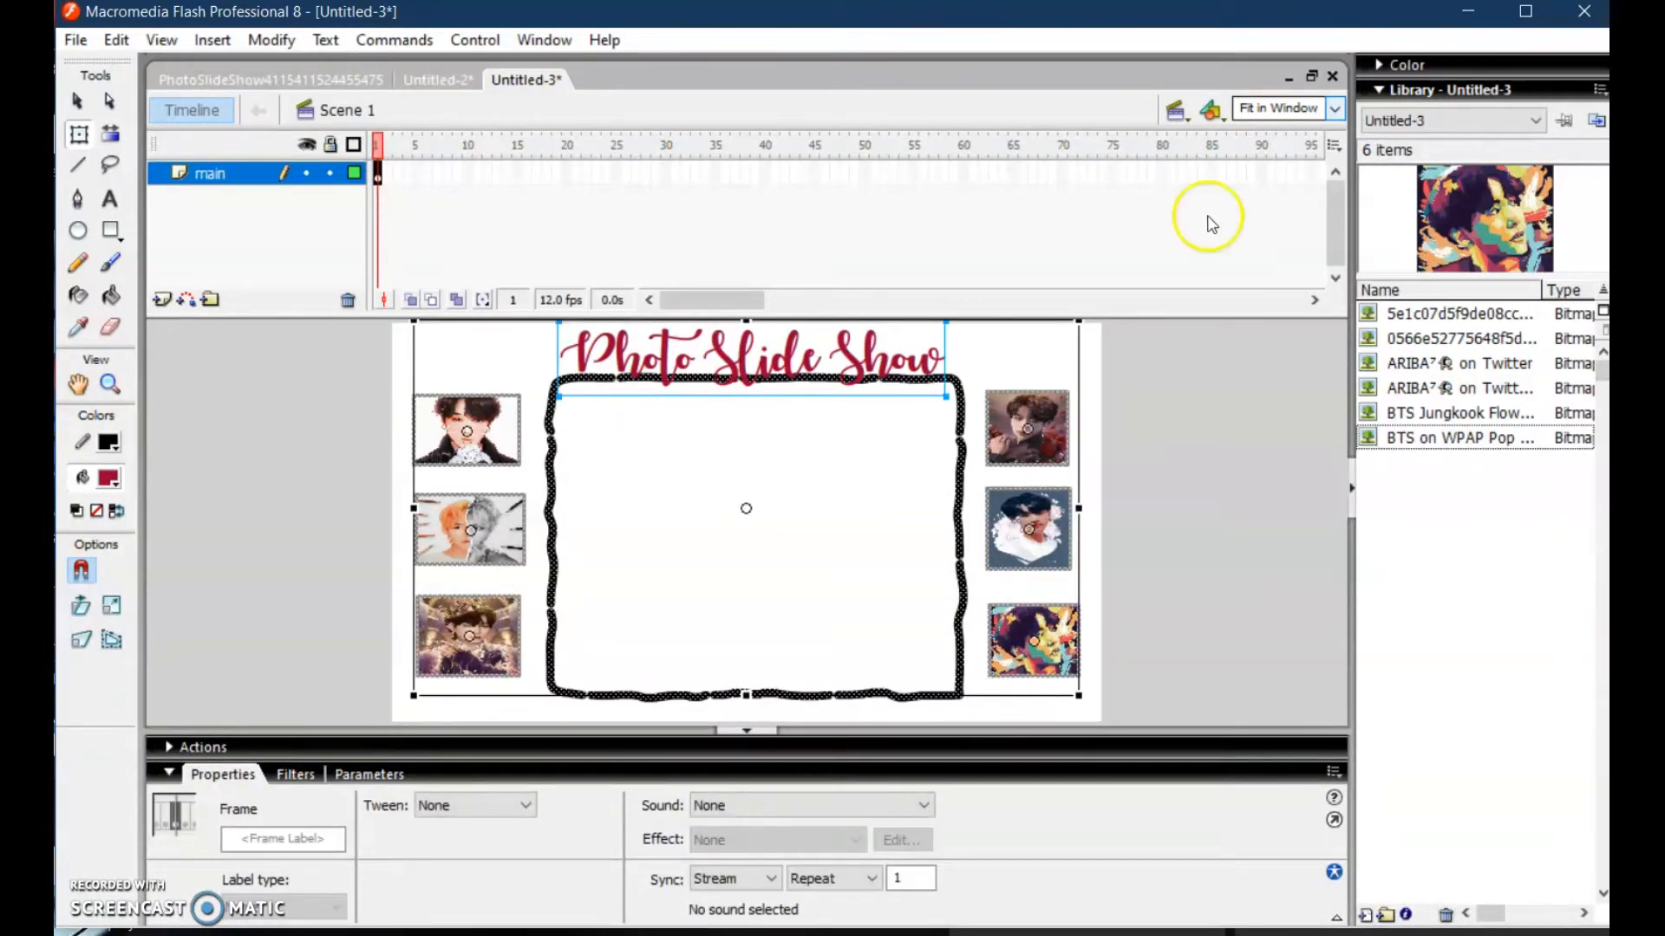
drag(711, 301, 818, 301)
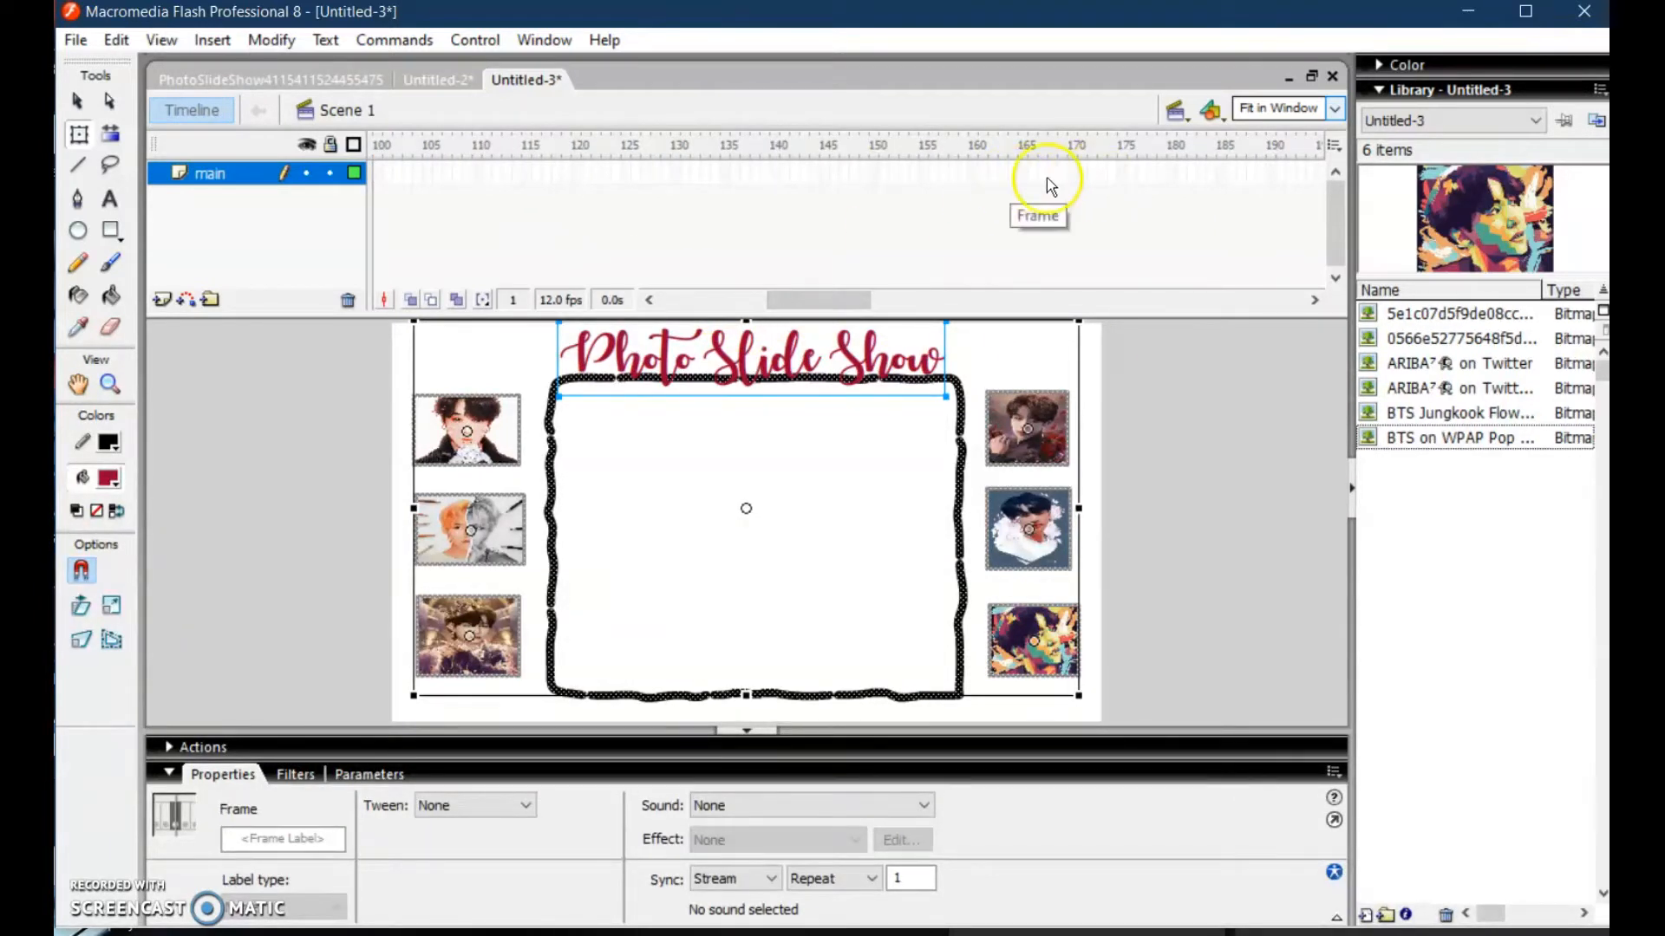
click(577, 176)
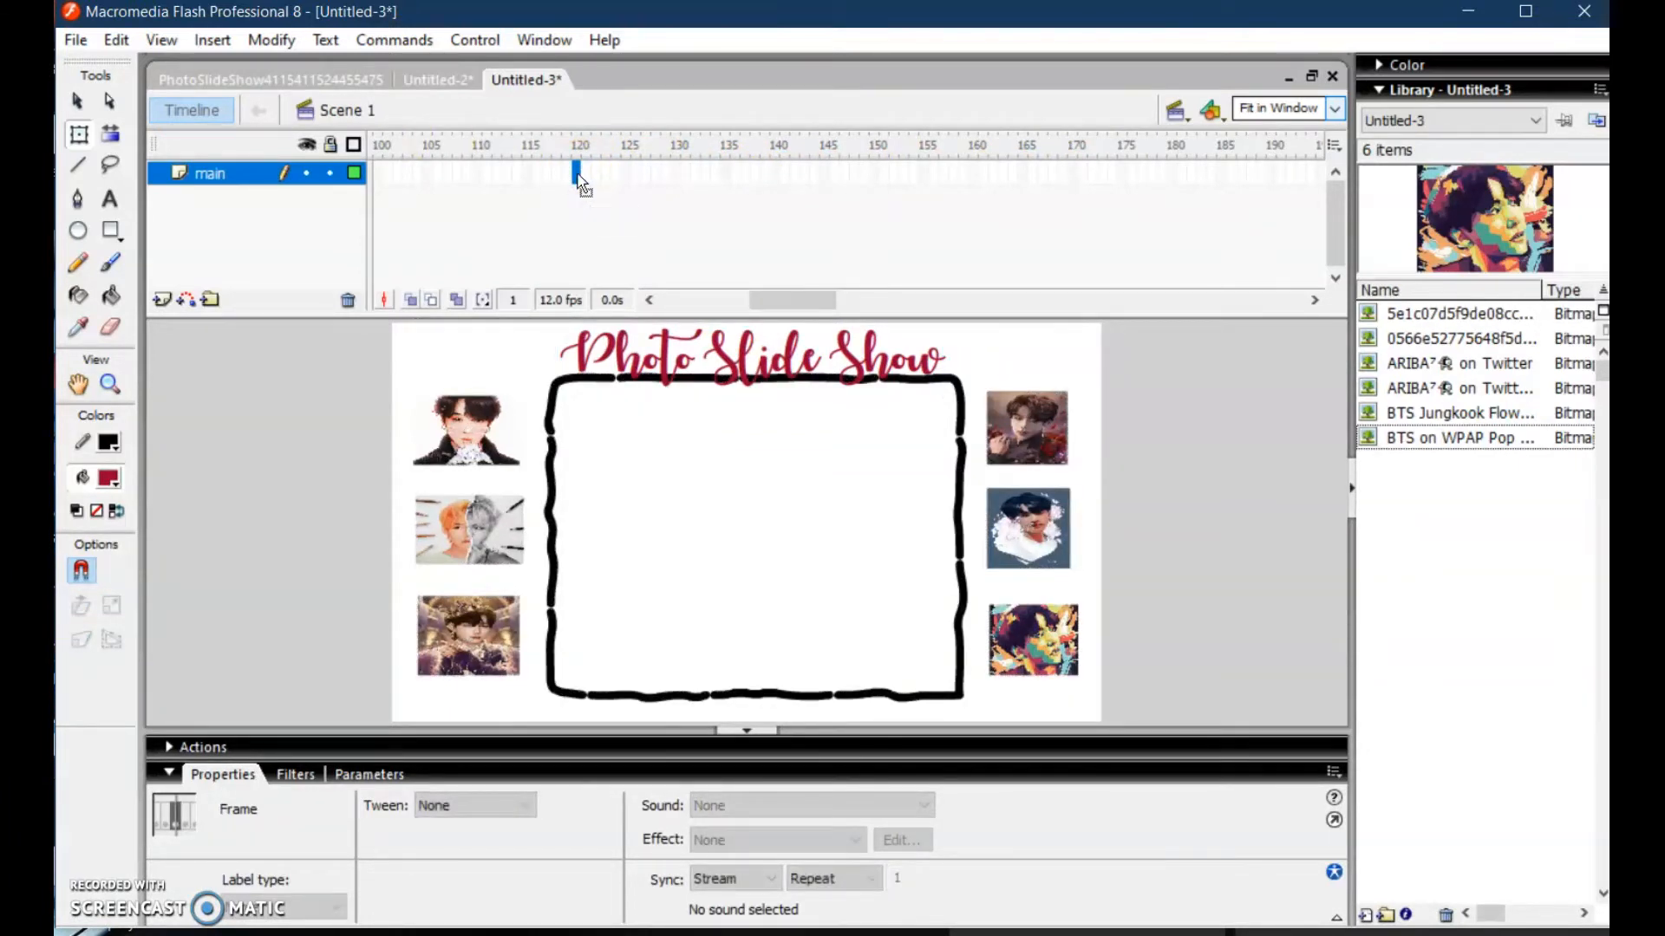
key(F6)
drag(776, 300, 648, 300)
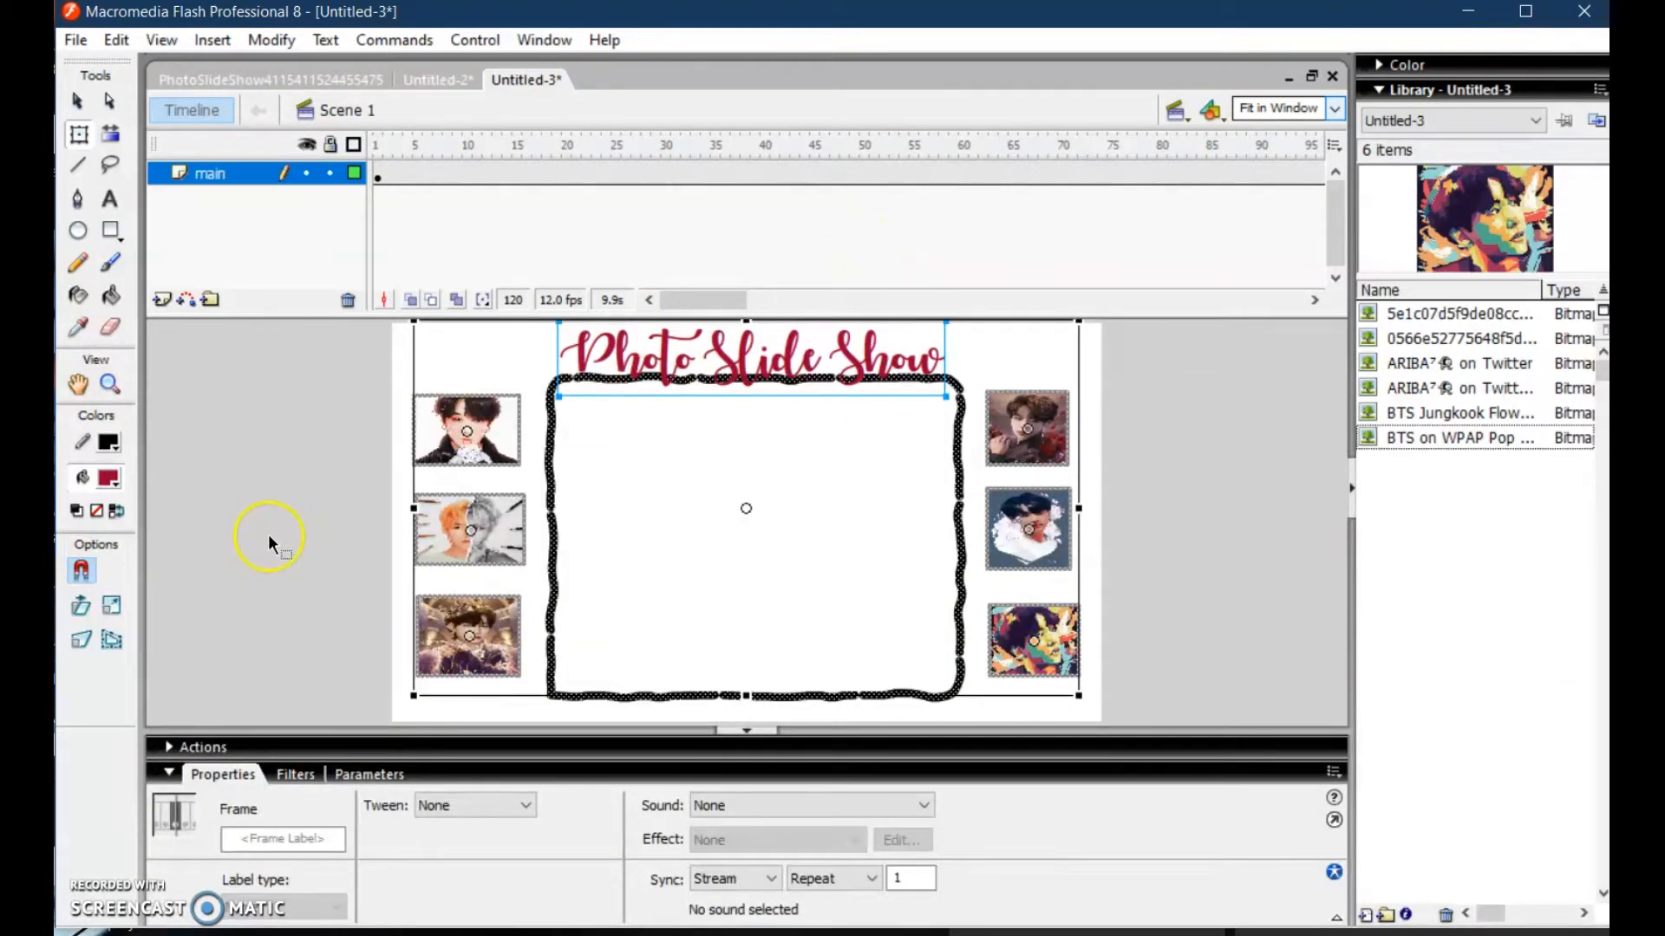
click(298, 491)
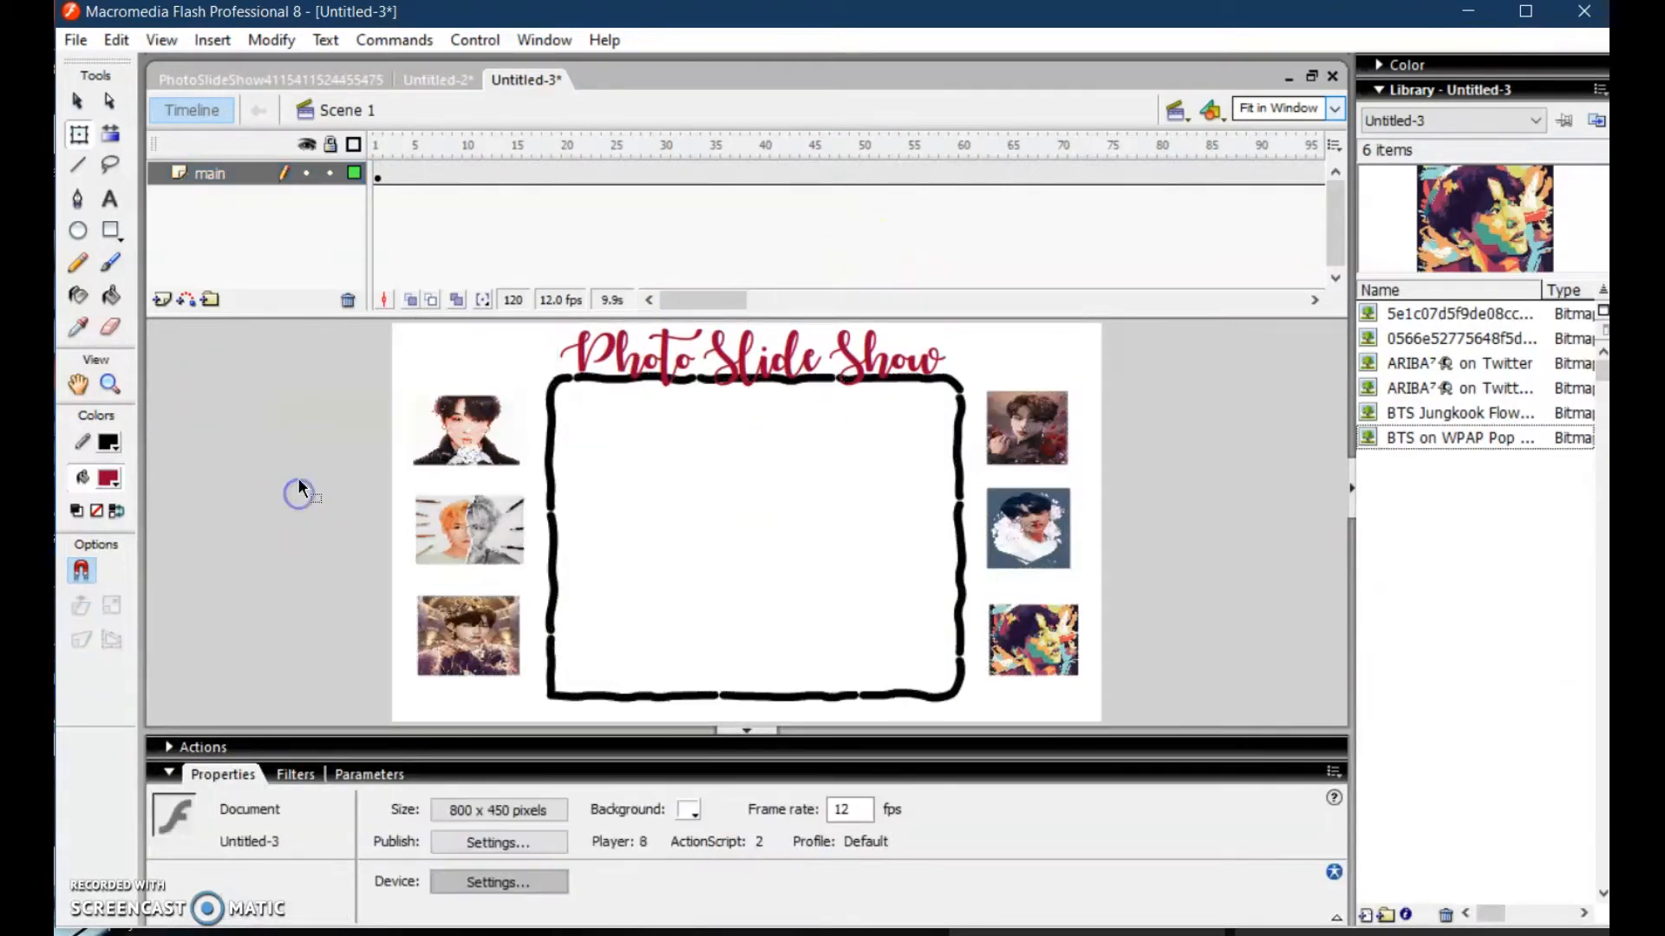
Add a new layer above main and name it photo1
click(163, 301)
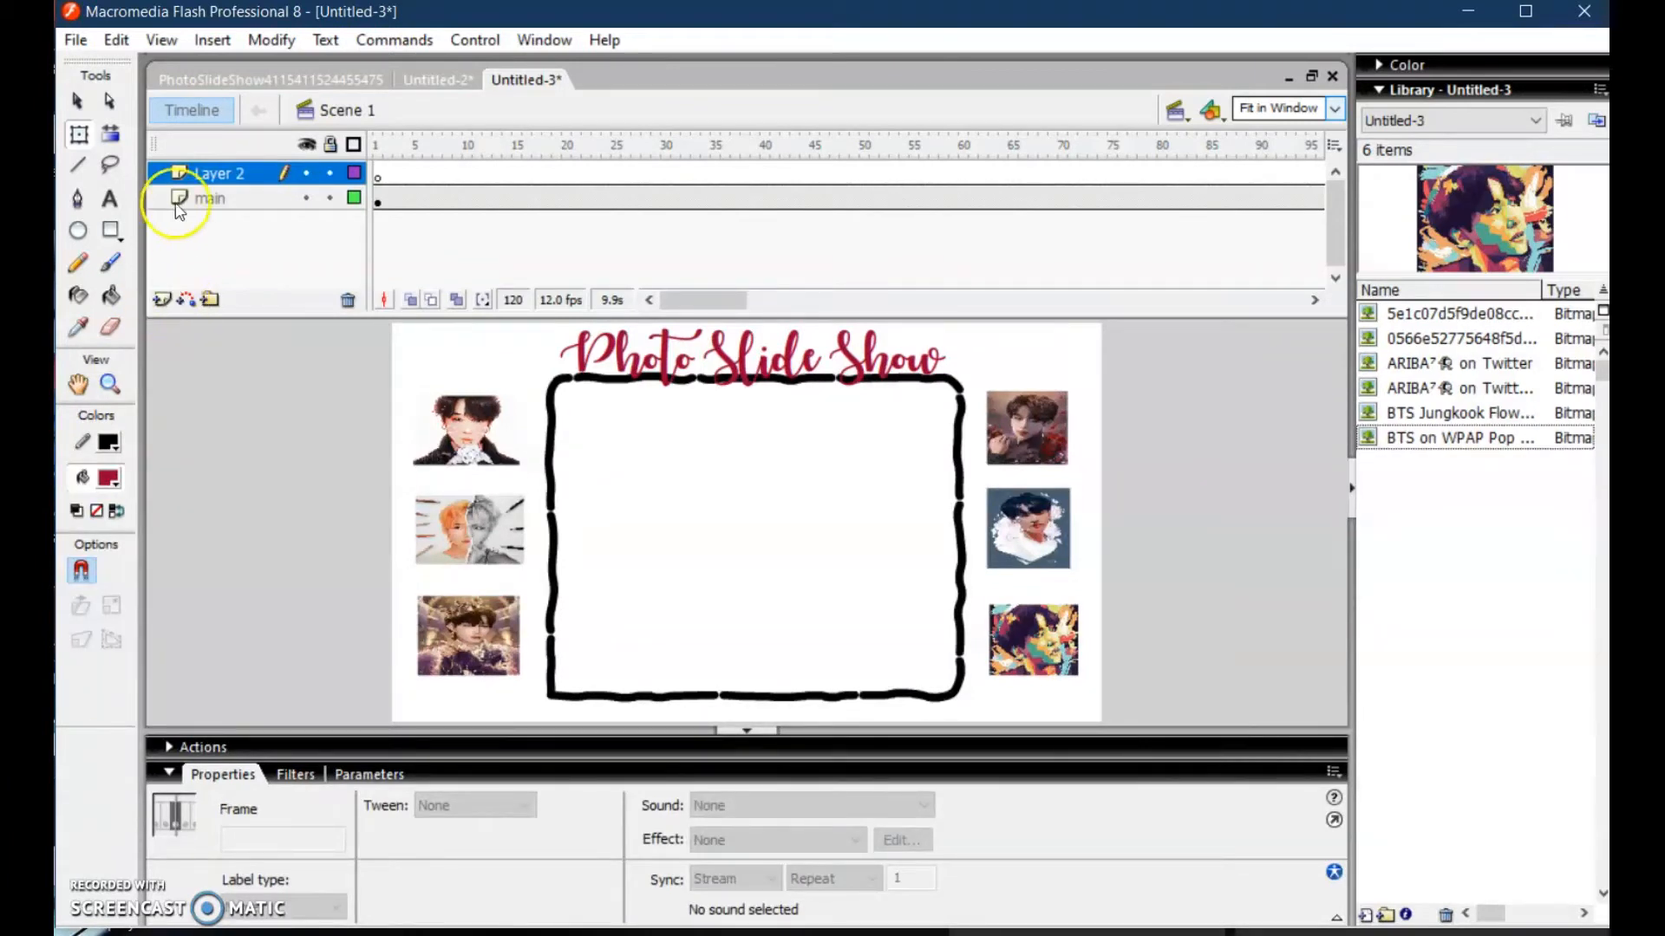
double_click(204, 171)
text(photo1)
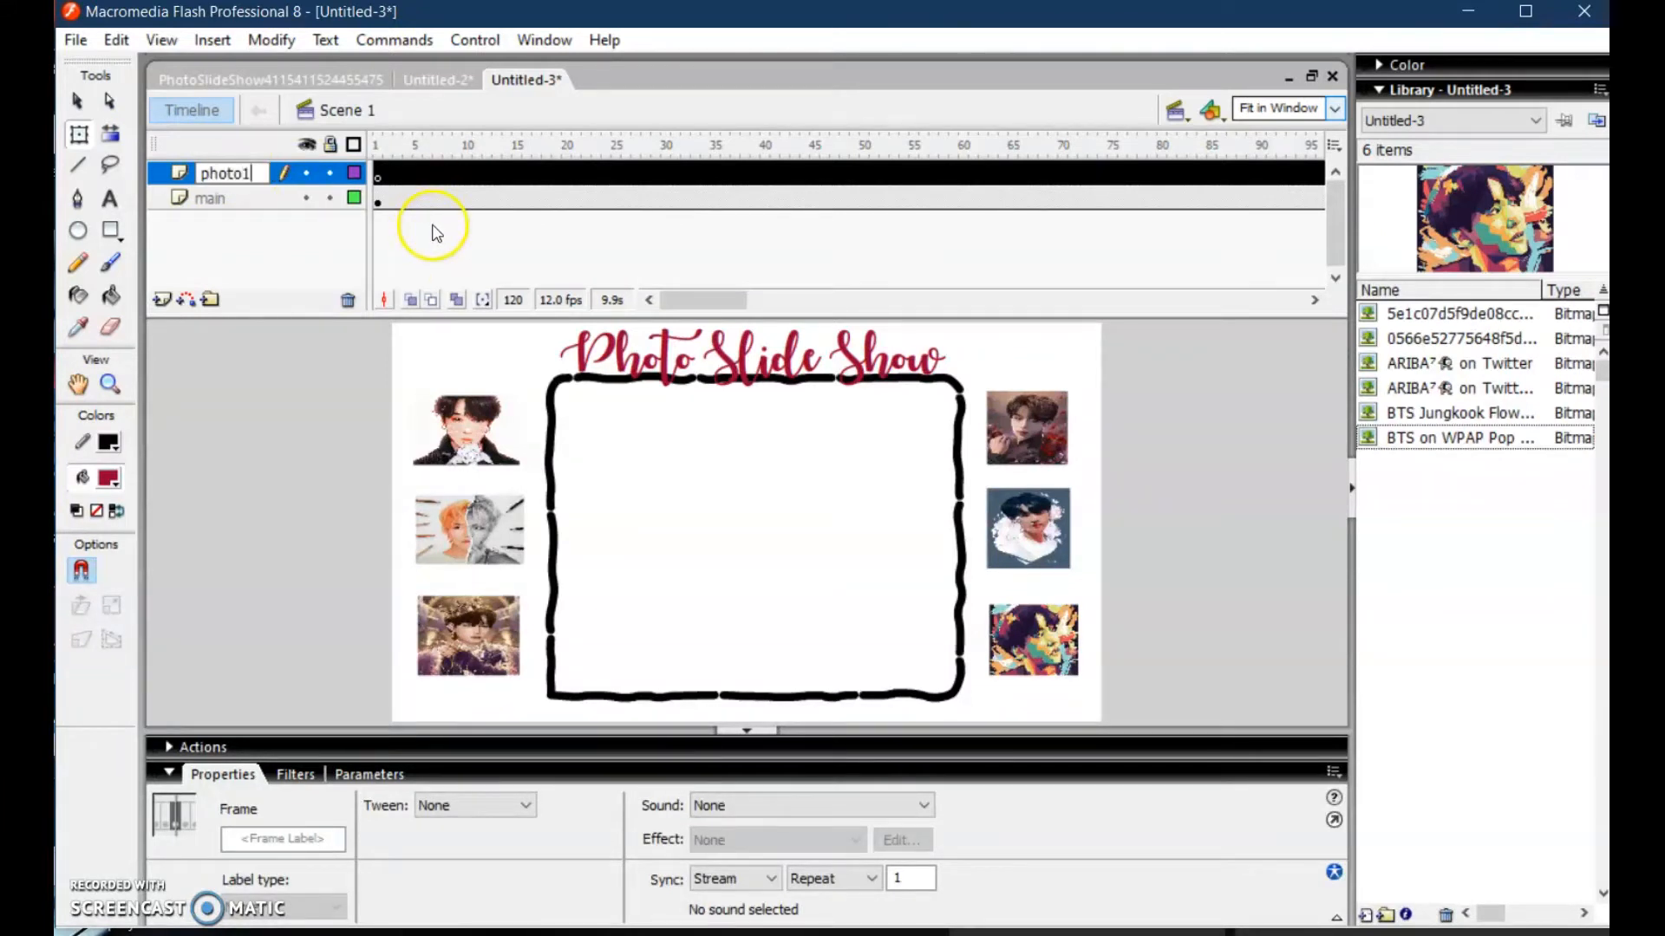
click(436, 234)
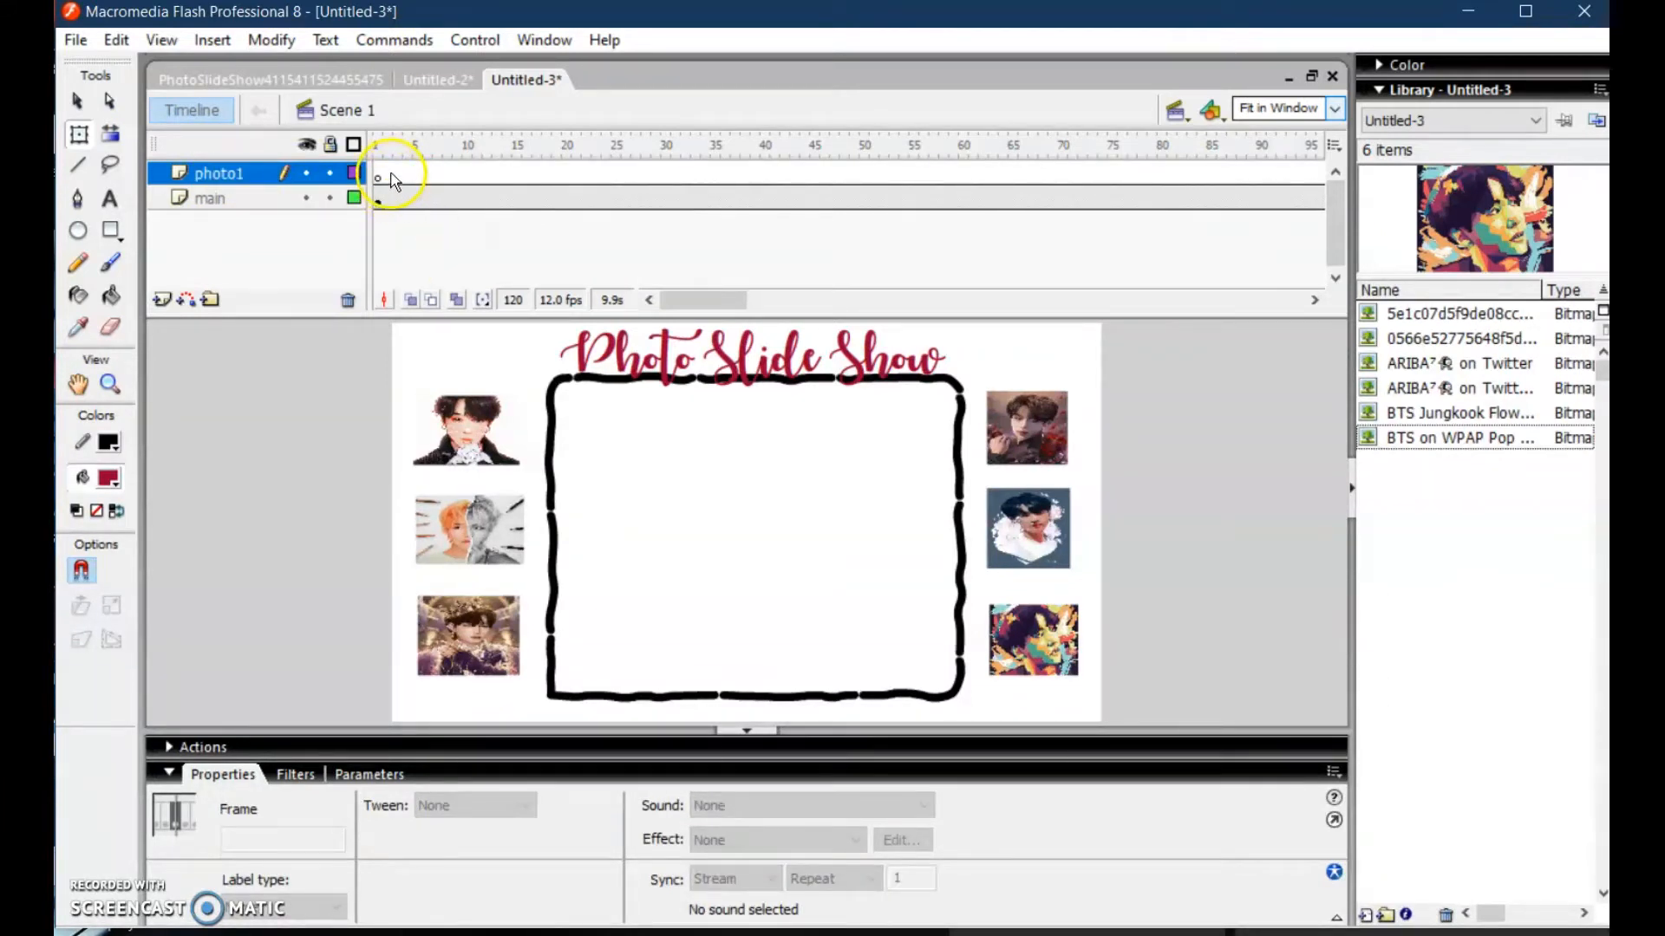
Insert a keyframe at frame 2 of the photo1 layer and place the library bitmap 5e1c07d5f9de08cc39a858ea28be99ae on the stage
click(390, 172)
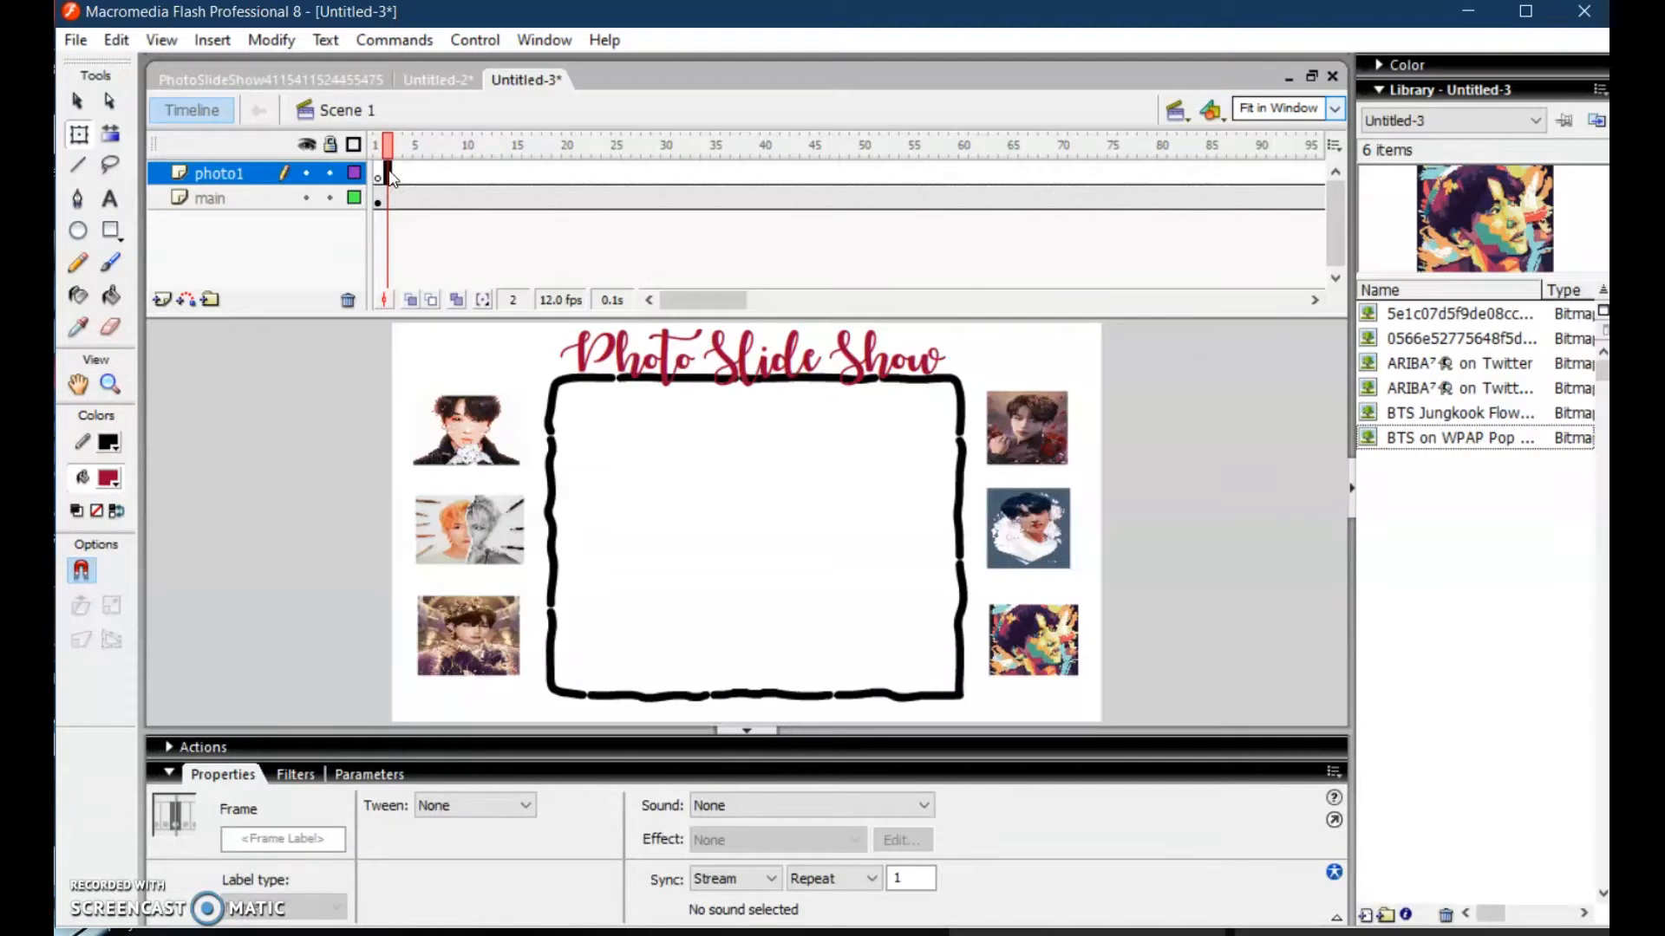
click(424, 234)
click(1431, 319)
drag(1437, 320, 850, 536)
drag(432, 370, 431, 564)
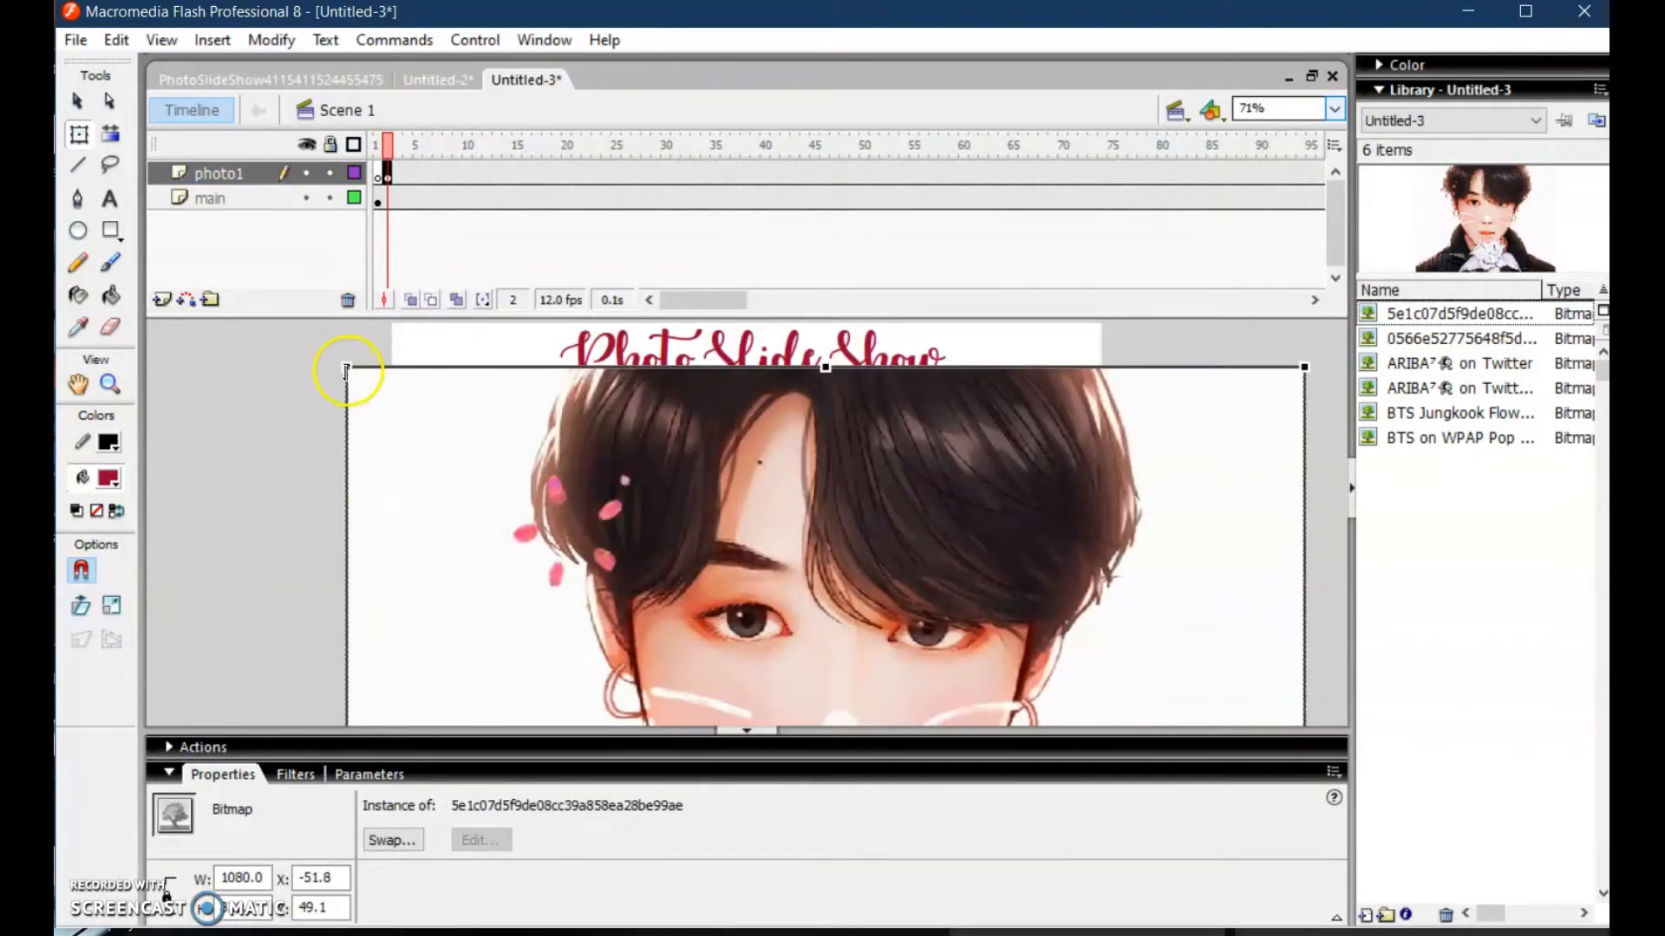
Shrink the placed photo to about 369 px wide, stretch it taller, and position it inside the frame at about X 231, Y 104
drag(347, 368, 662, 643)
drag(771, 674, 704, 428)
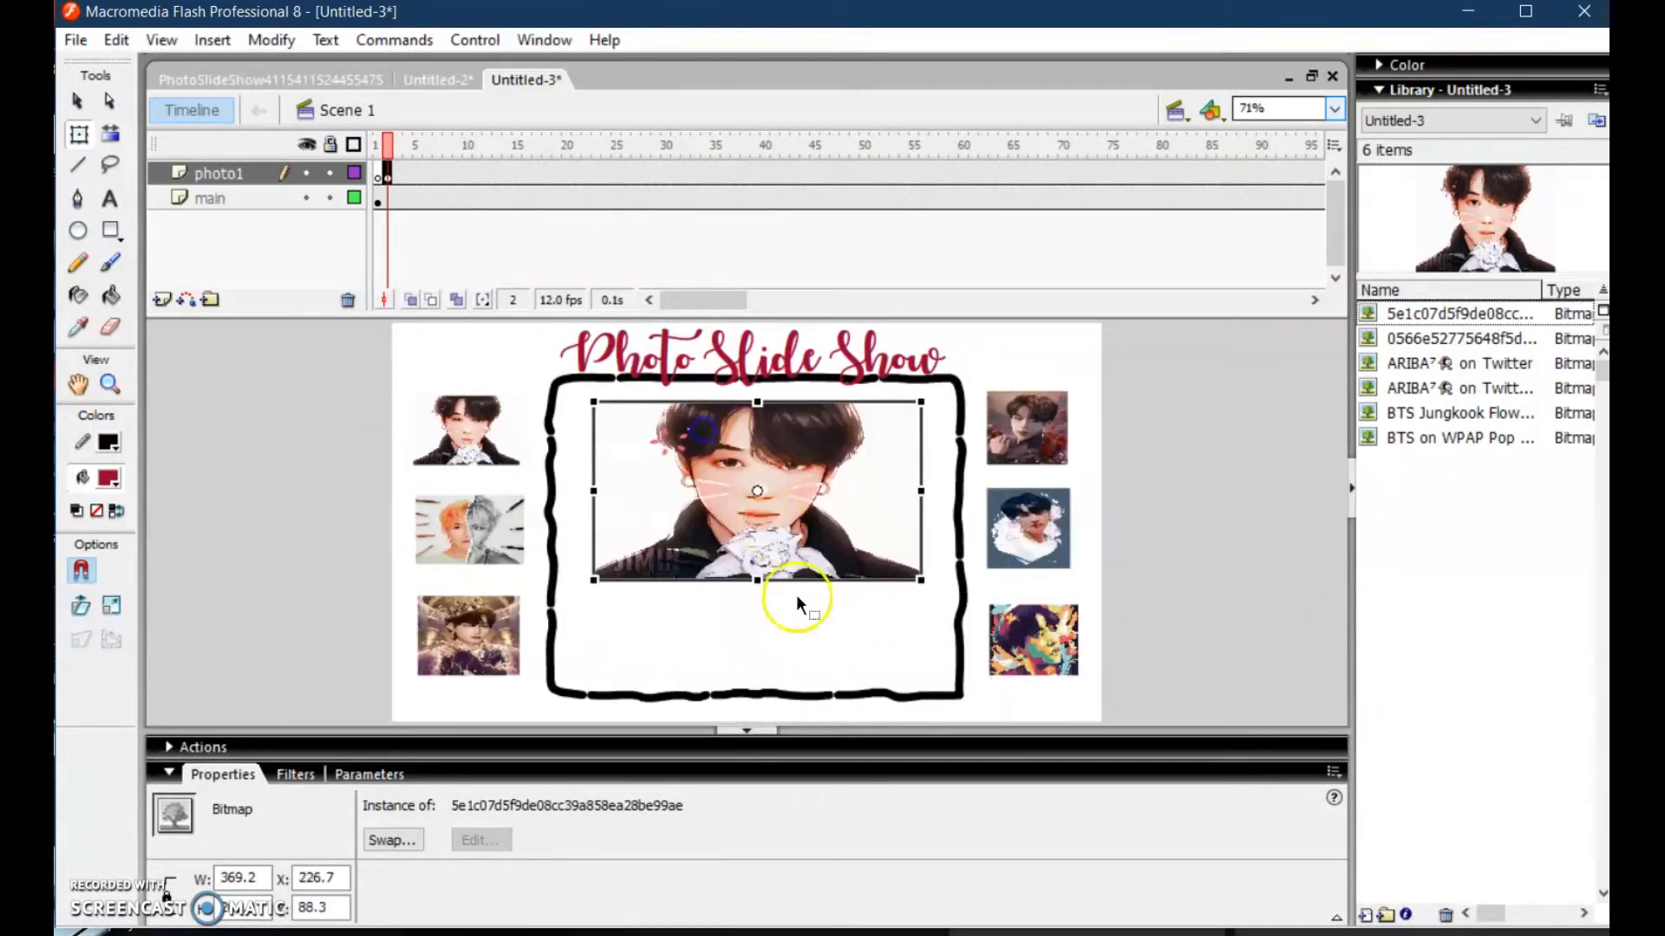
drag(757, 582, 757, 611)
drag(829, 548, 859, 598)
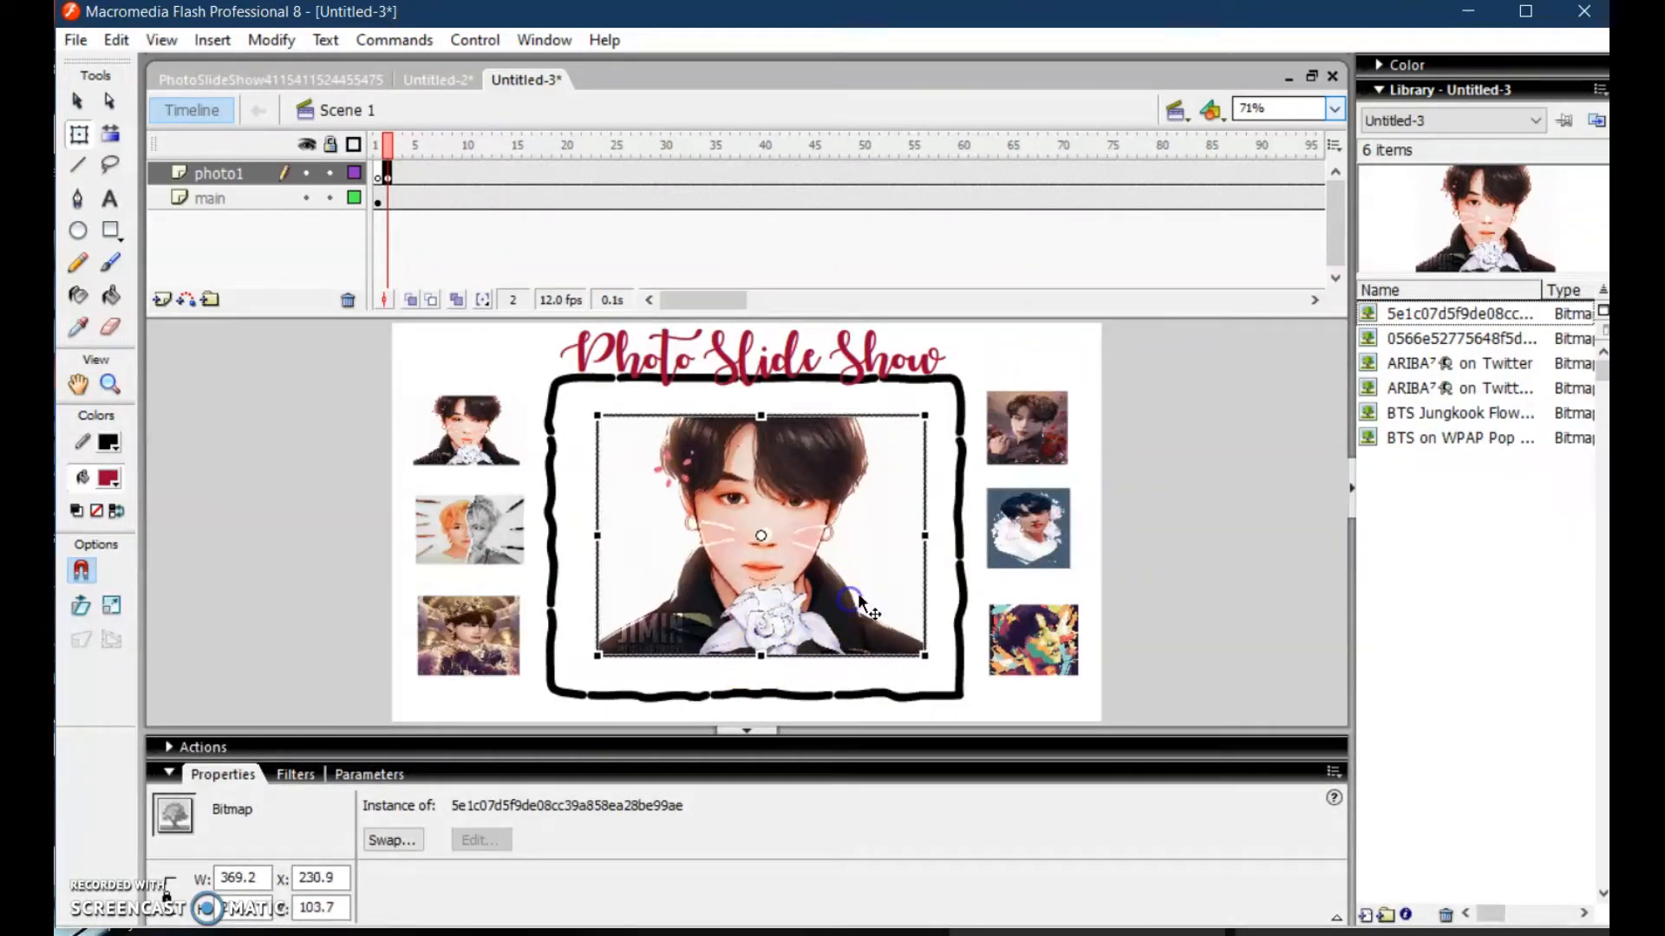
Enlarge the photo inside the frame to about 406 px wide, positioned at about X 211, Y 91
drag(921, 542, 932, 535)
drag(586, 535, 579, 534)
drag(760, 416, 760, 405)
drag(786, 478, 800, 476)
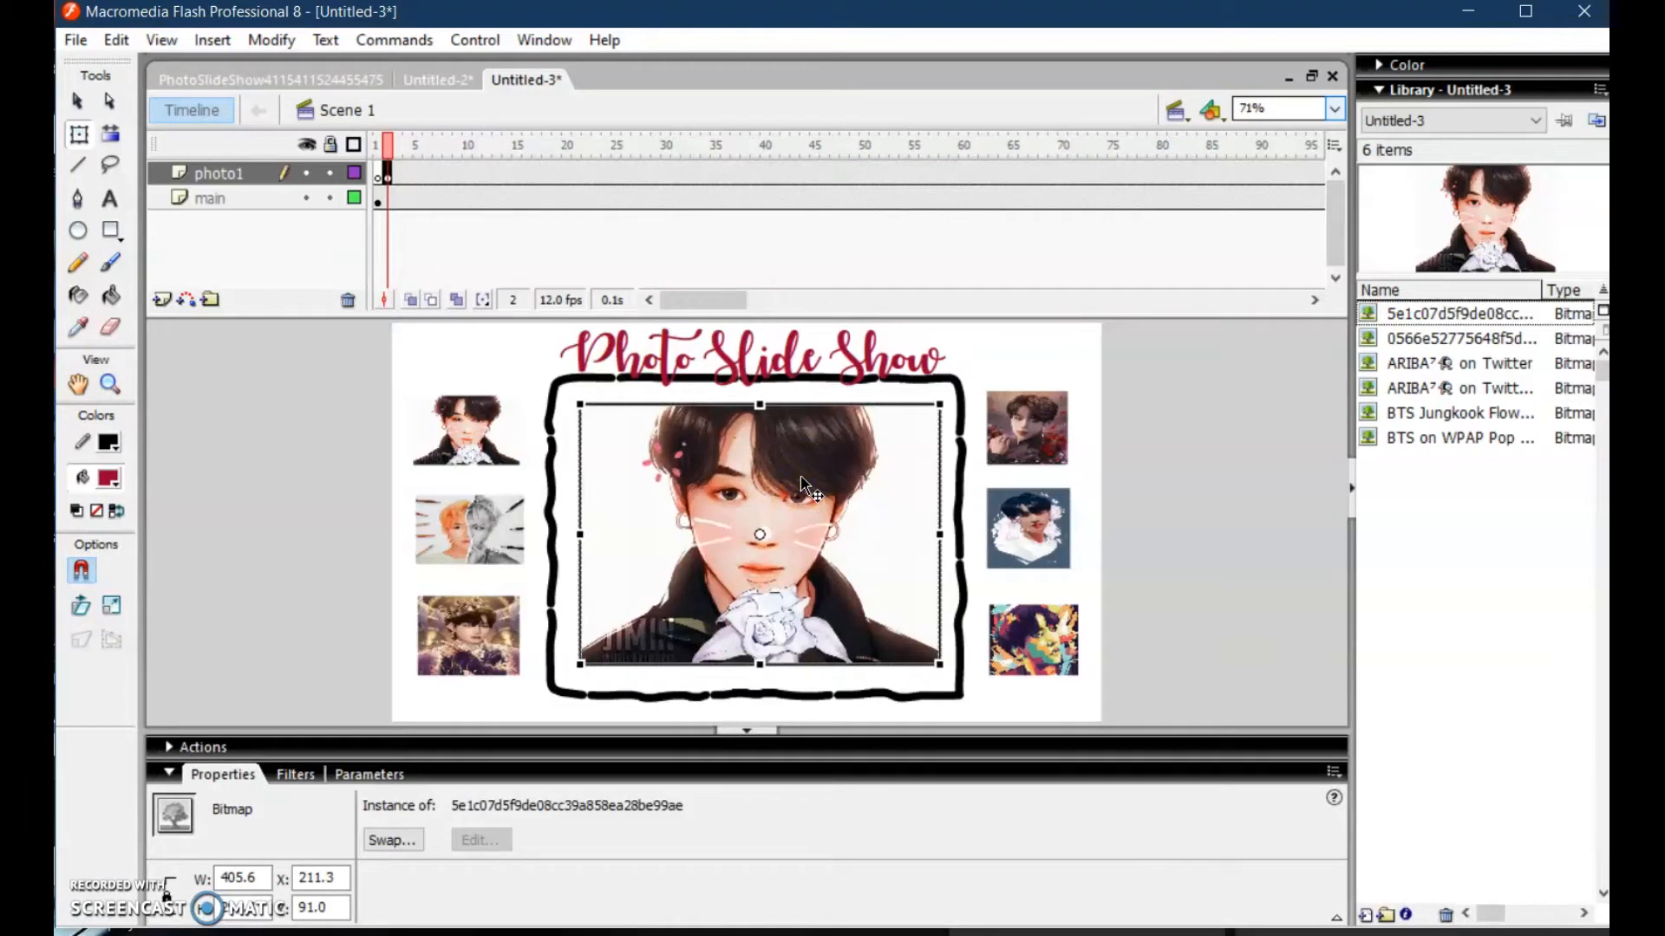
Convert the photo to a graphic symbol named Symbol 1 and create a motion tween from frame 2 of the photo1 layer
key(F8)
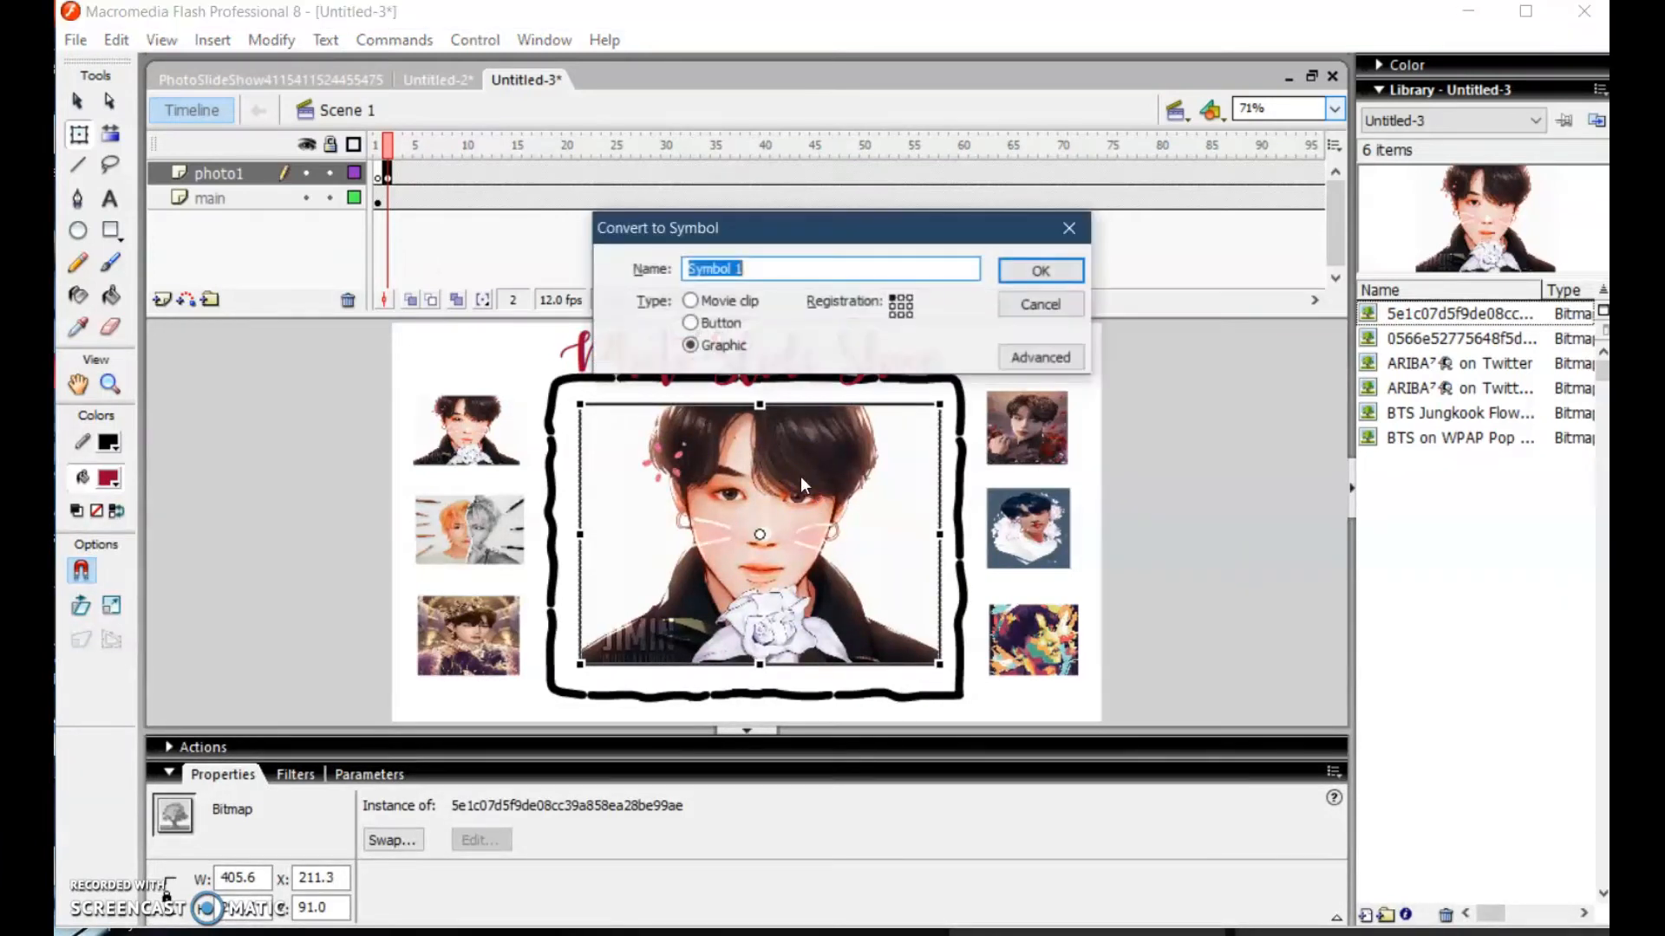
click(1041, 272)
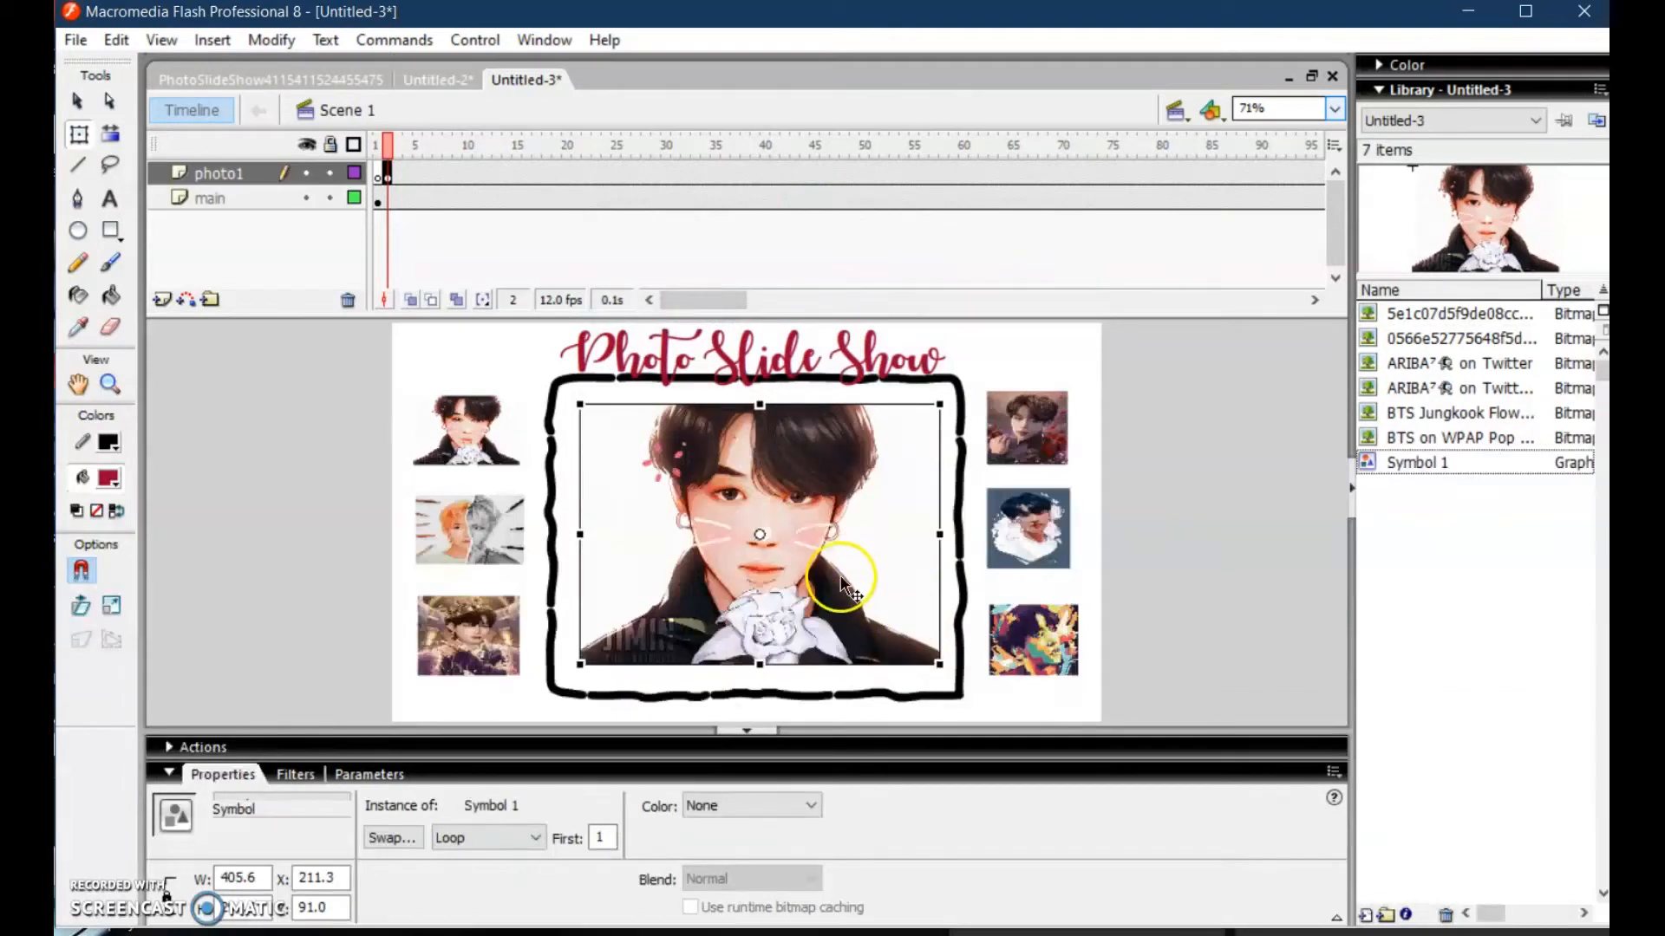
right_click(387, 180)
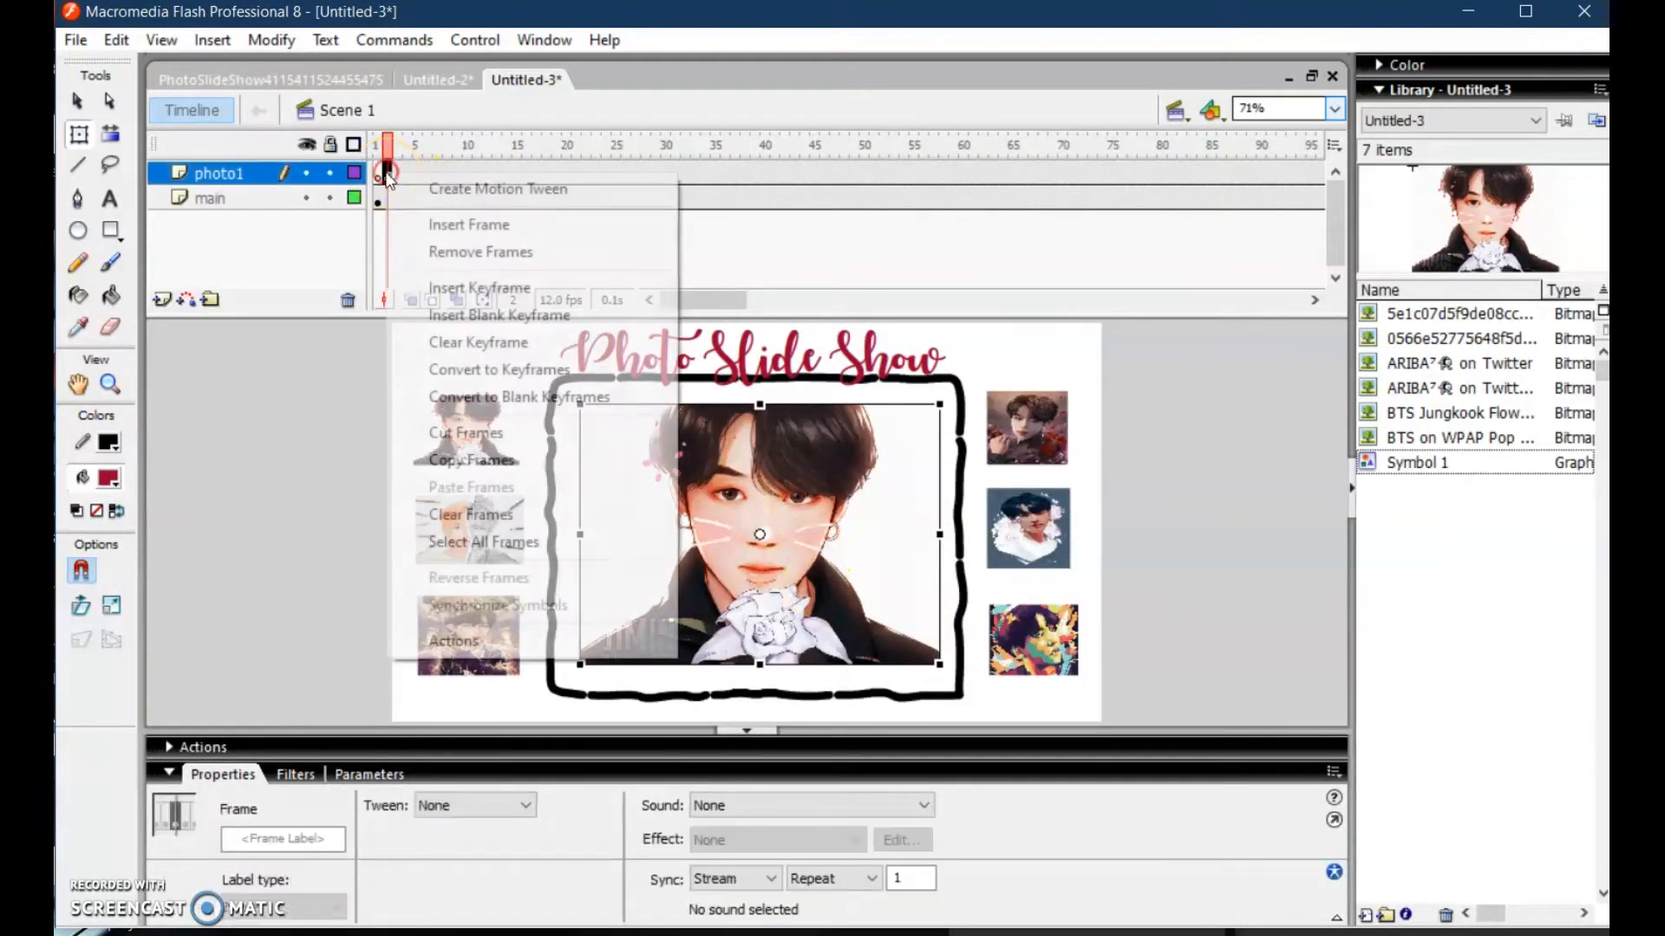
click(478, 189)
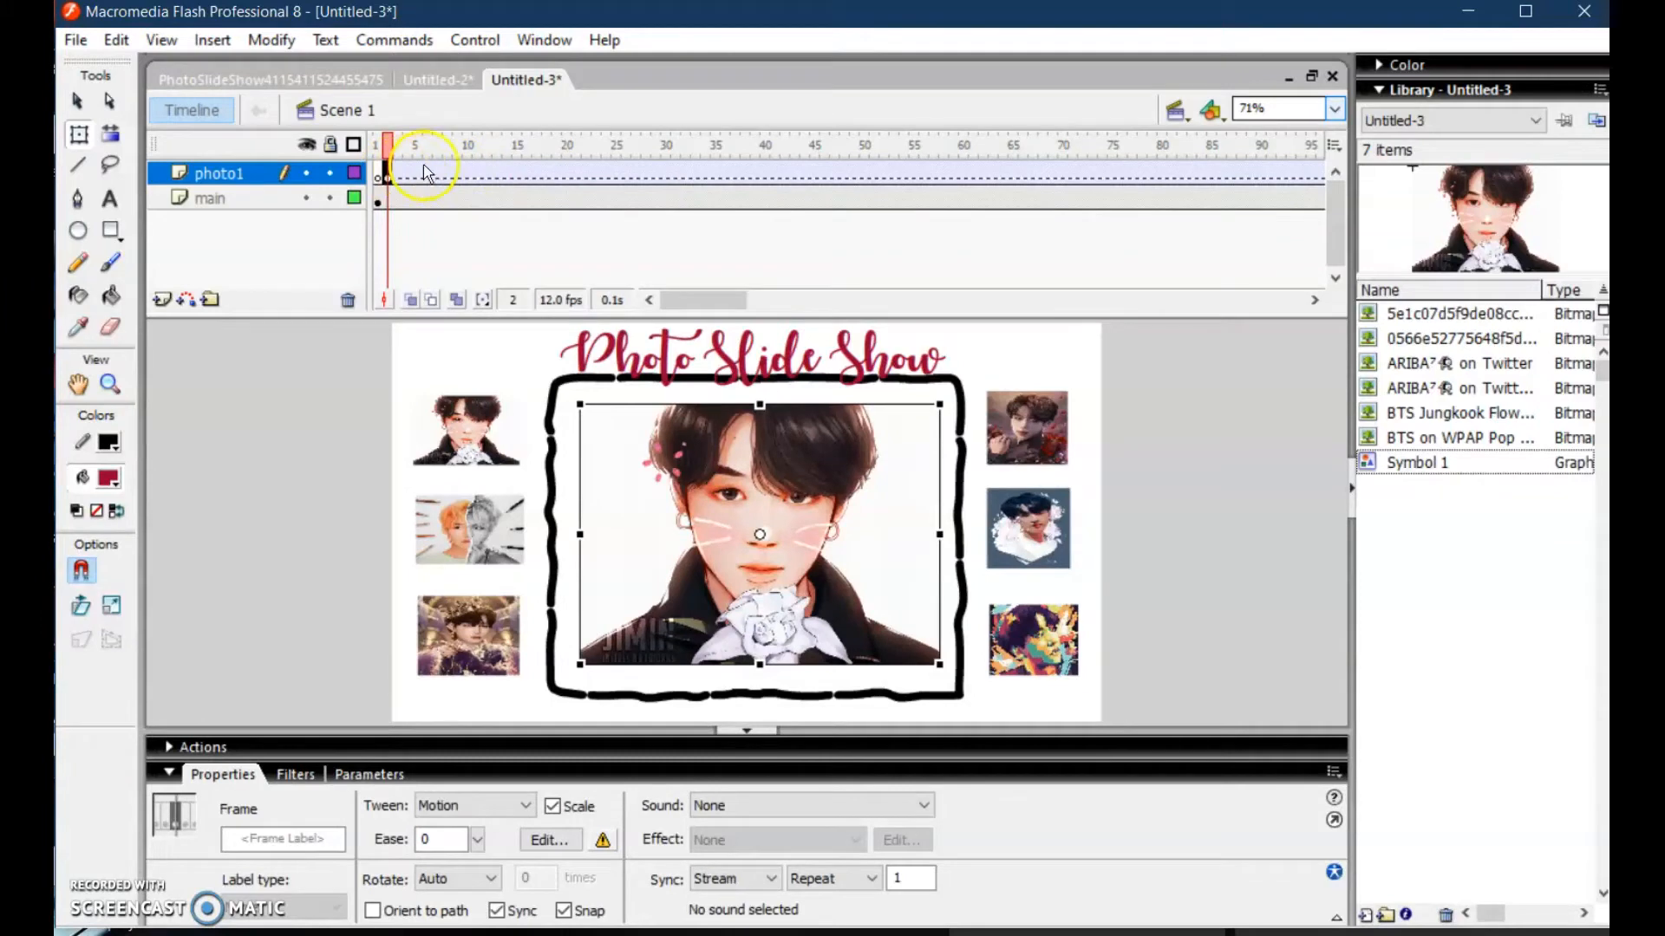
Insert a keyframe at frame 20 of the photo1 layer
click(566, 173)
right_click(568, 173)
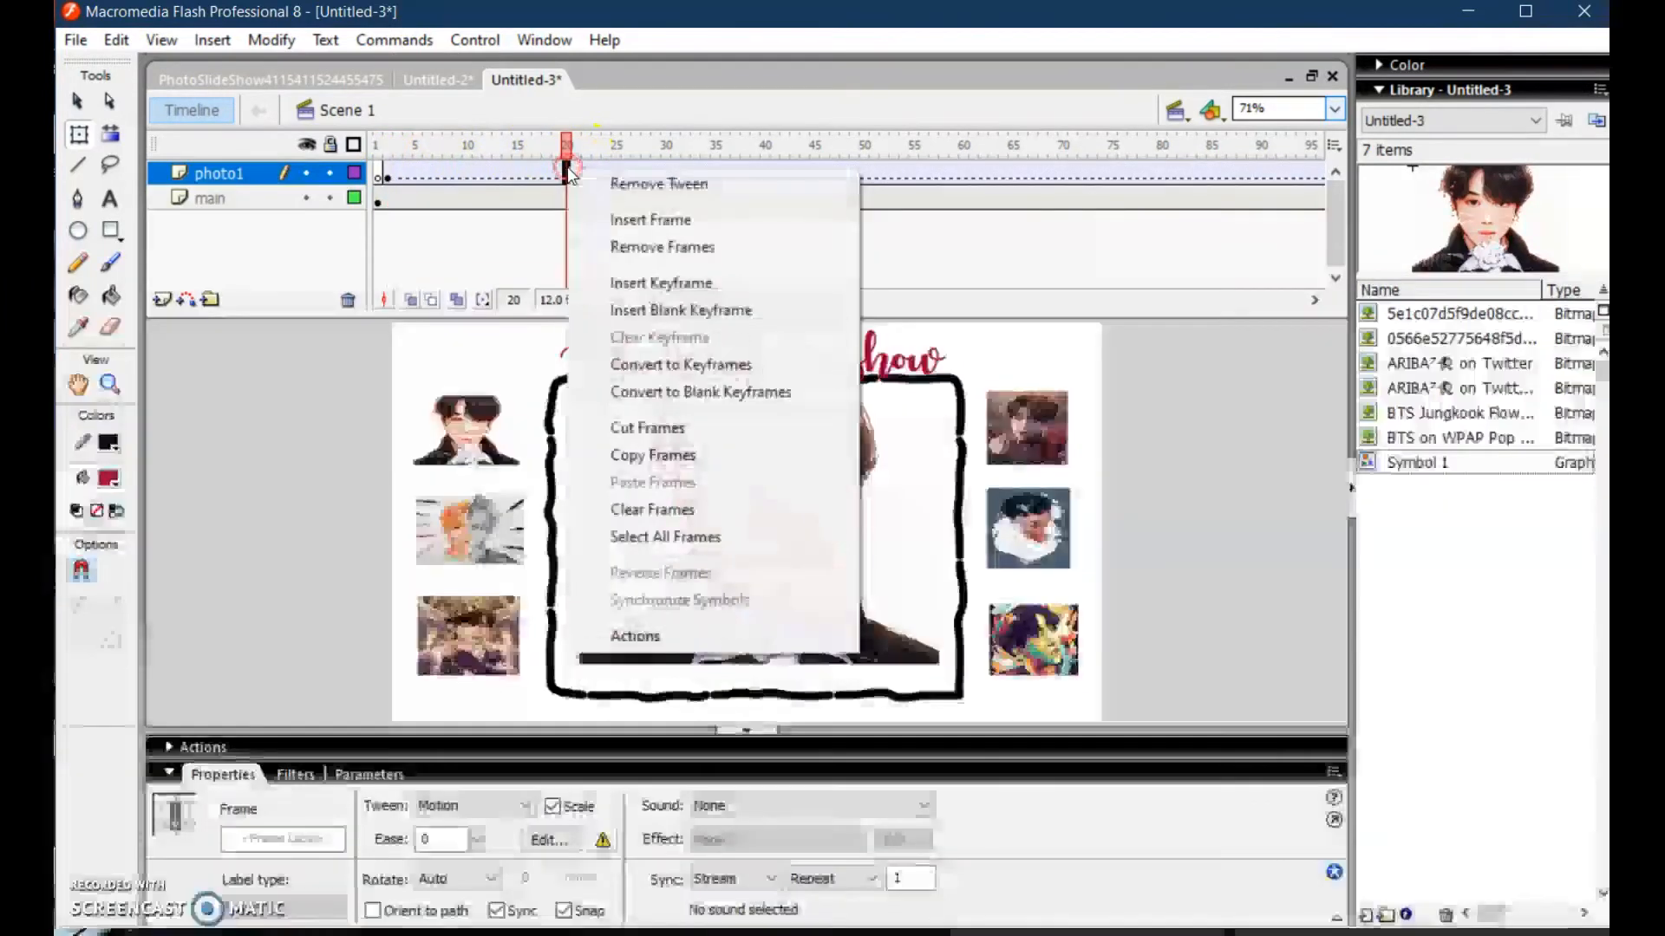
click(660, 292)
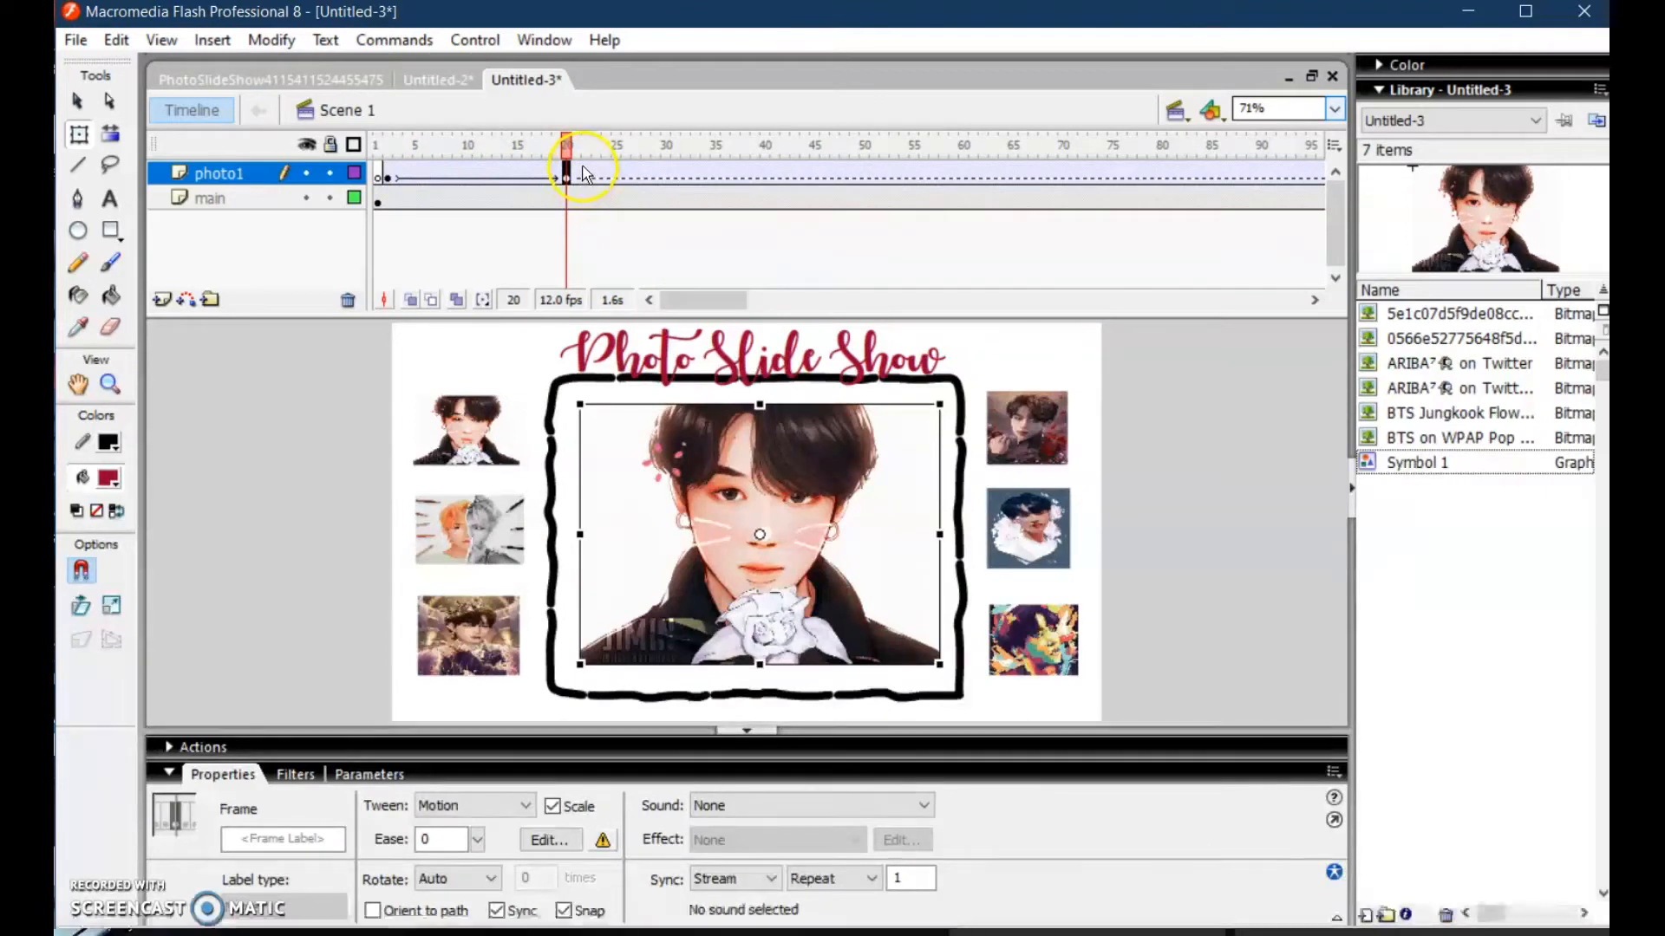
Remove the photo1 layer's frames after frame 20, through frame 120
drag(583, 173, 914, 172)
right_click(912, 172)
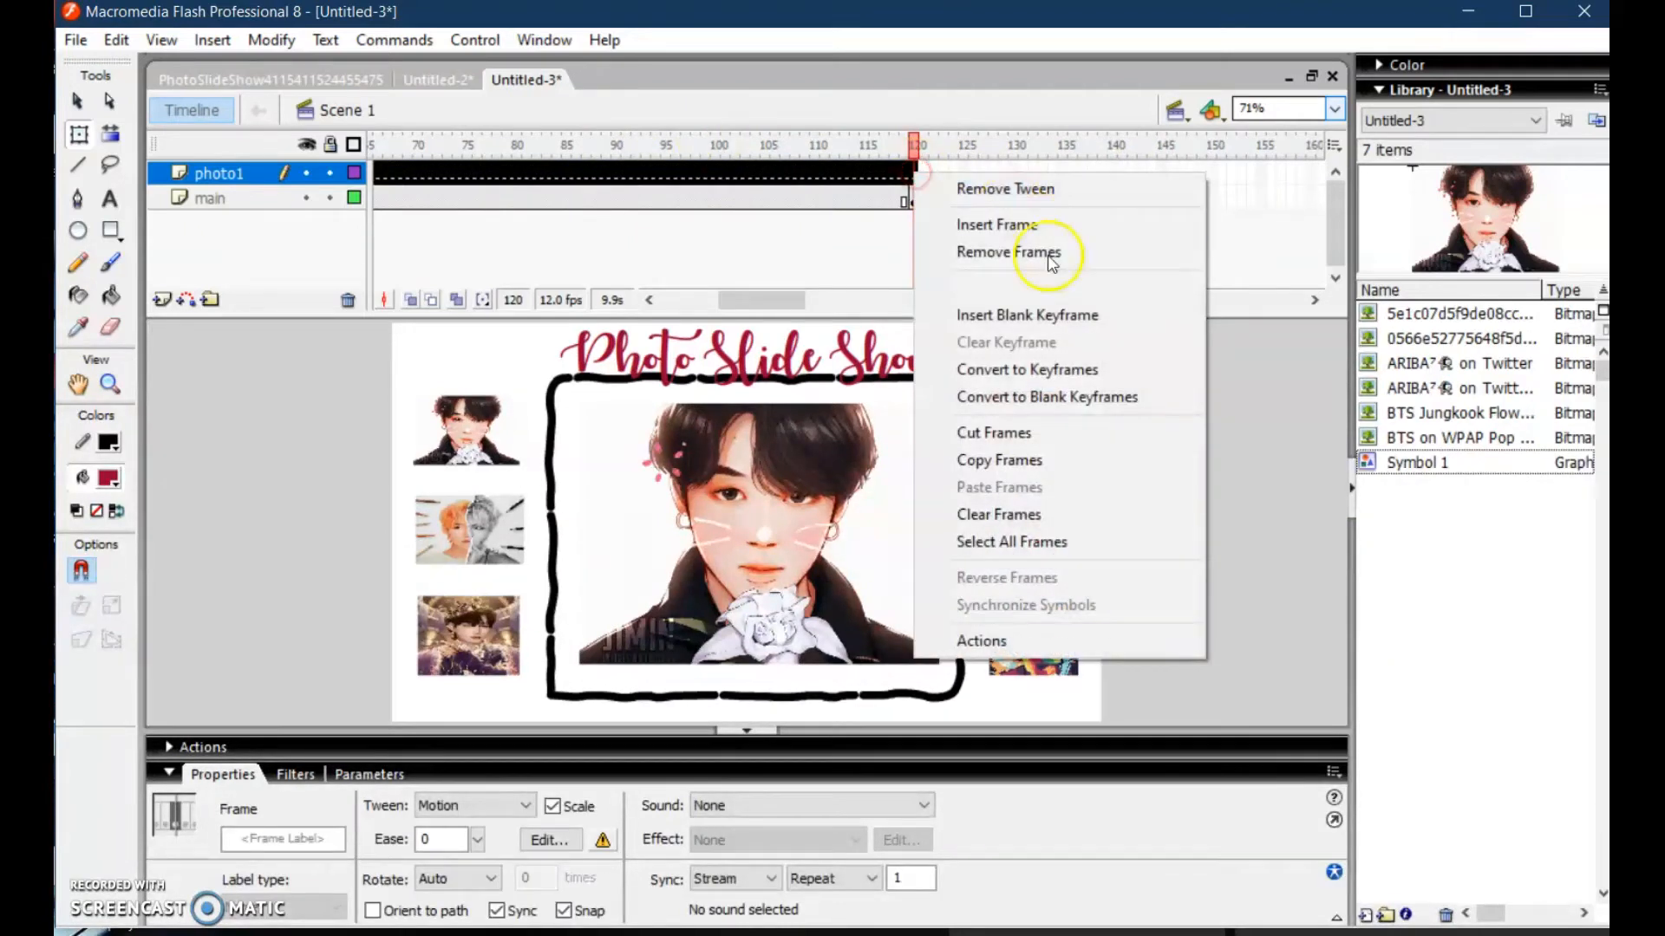
click(1036, 252)
drag(805, 314, 687, 303)
Apply an Alpha color effect of 10% to the photo at frame 2 of the photo1 layer
click(437, 179)
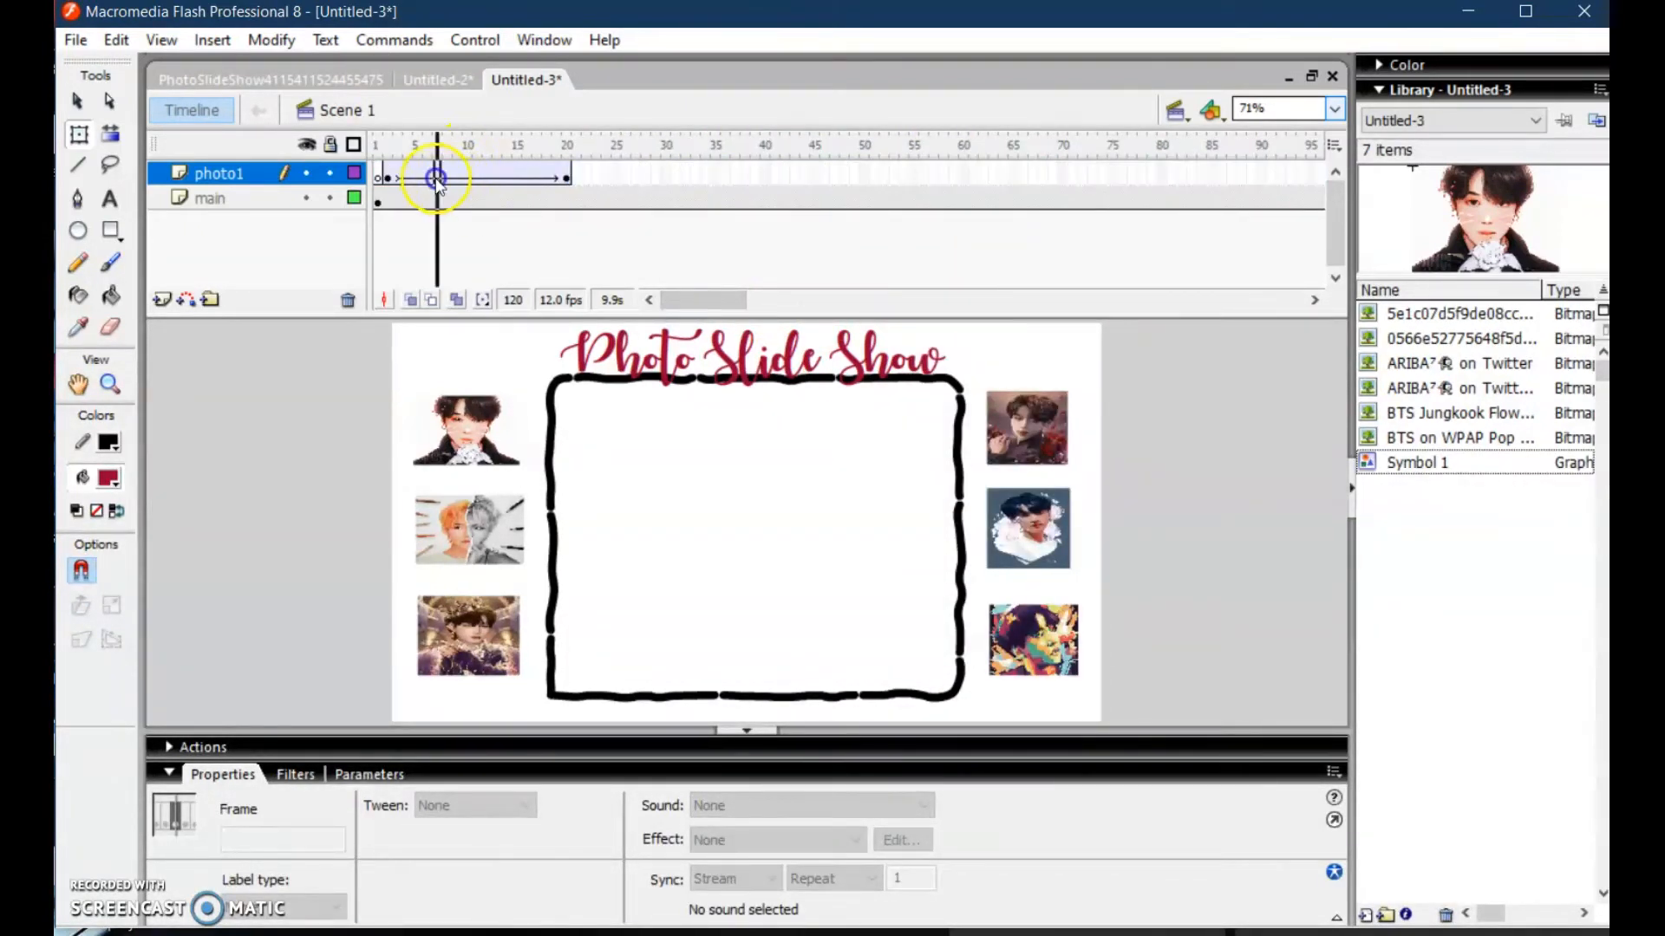
click(388, 176)
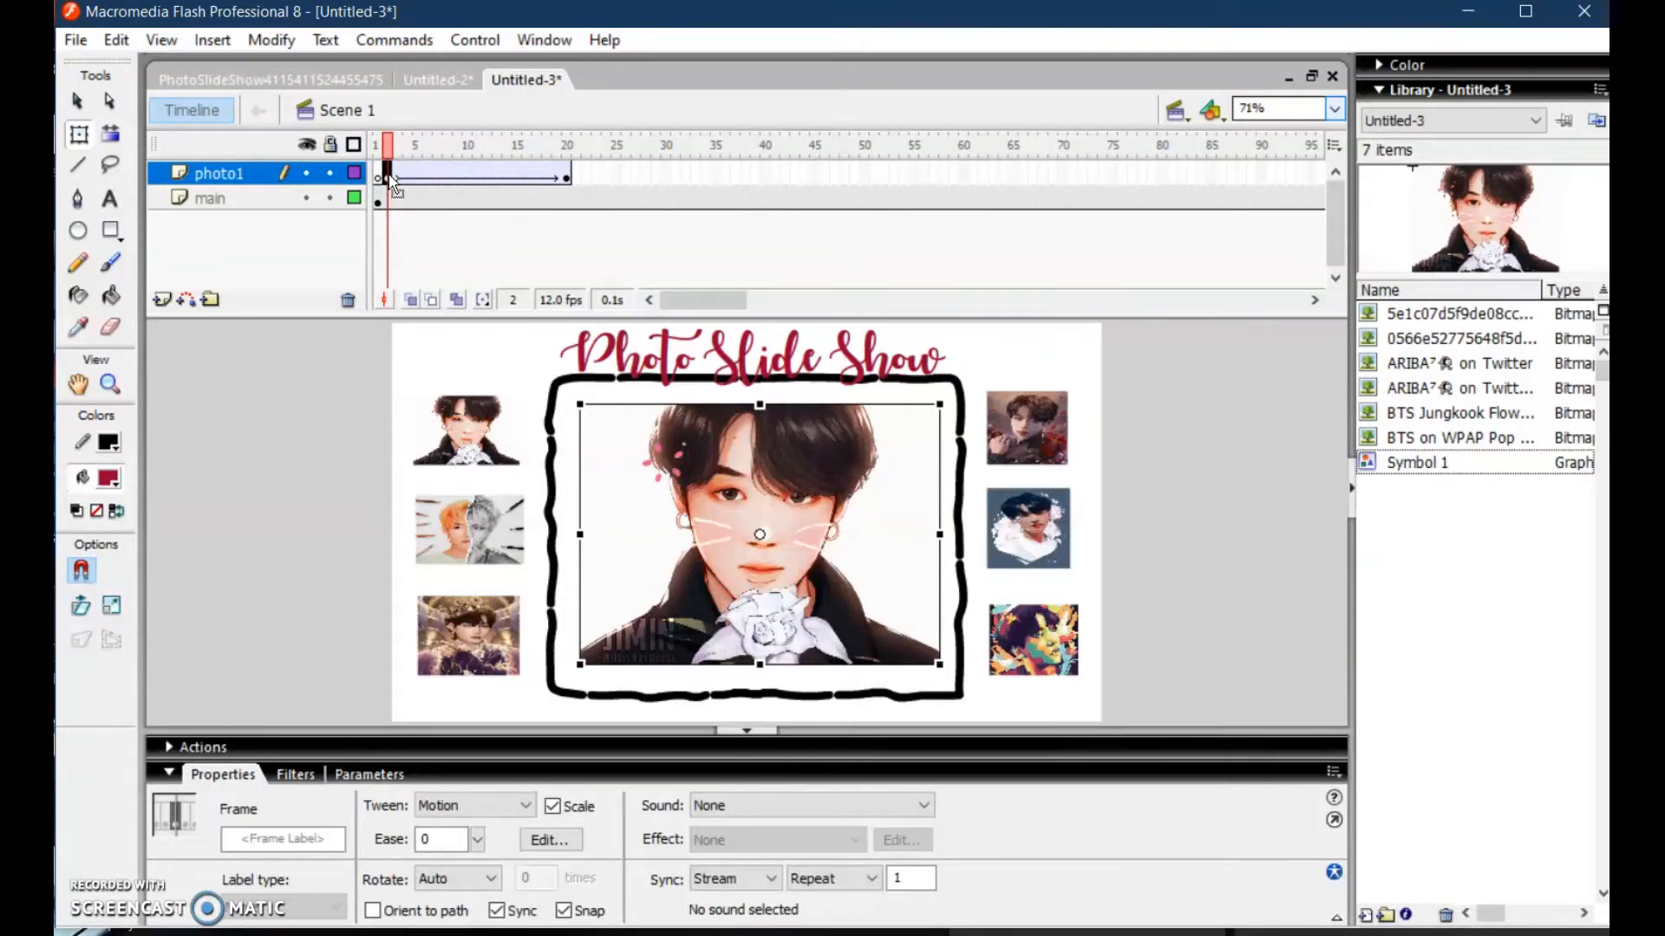
click(566, 173)
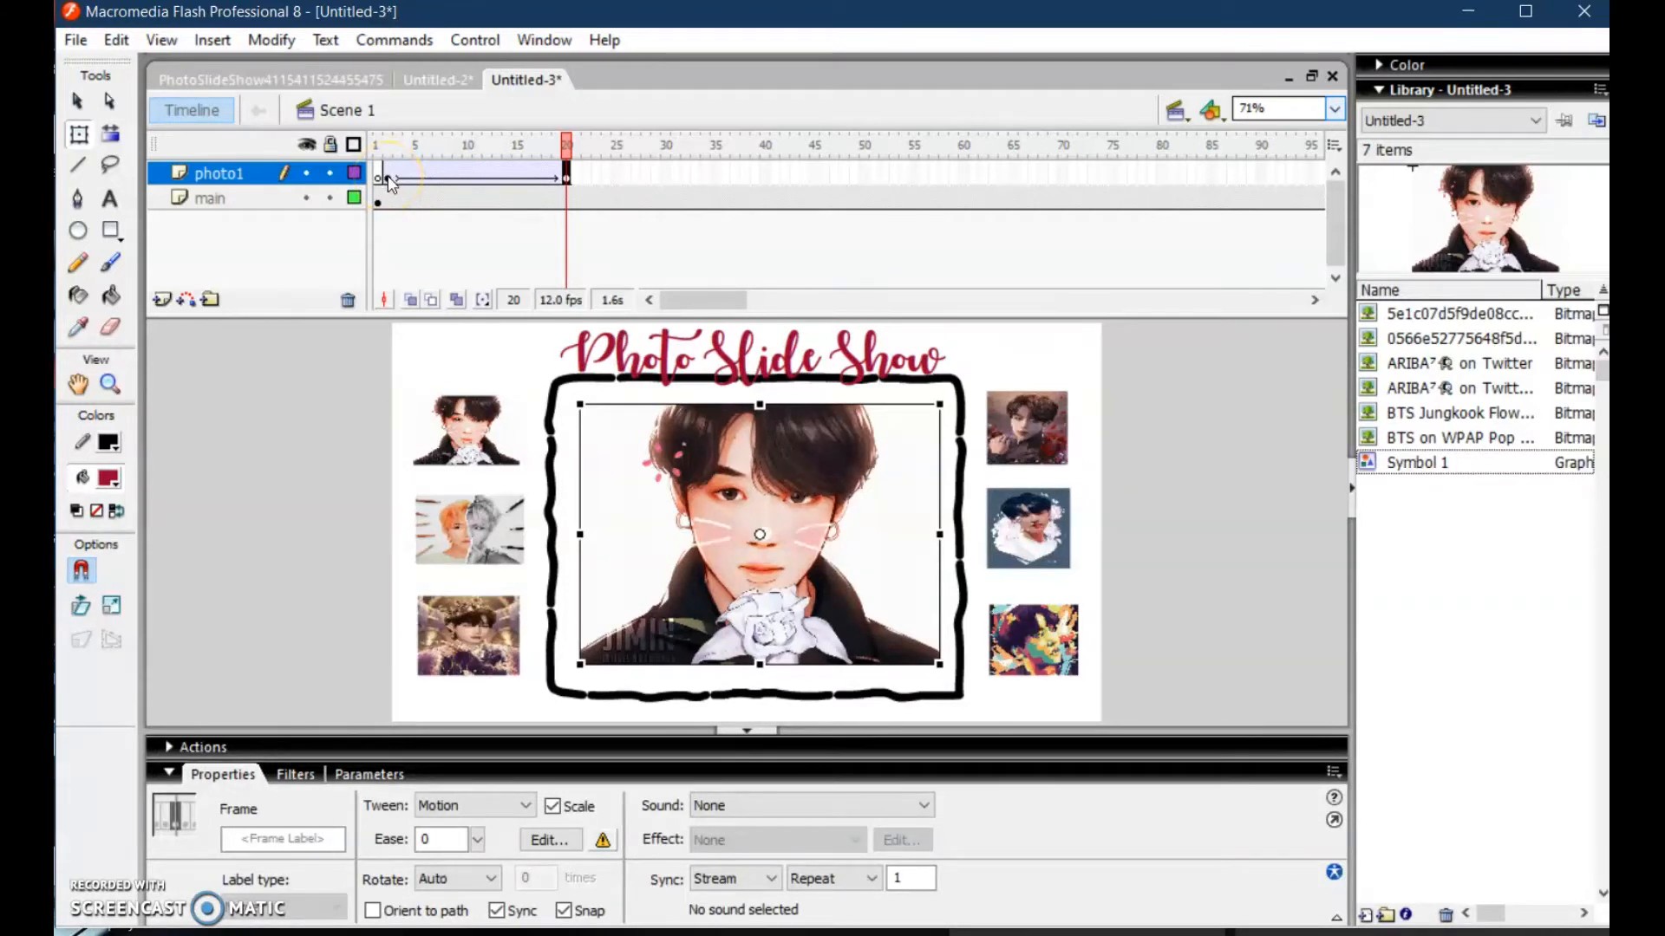
click(389, 174)
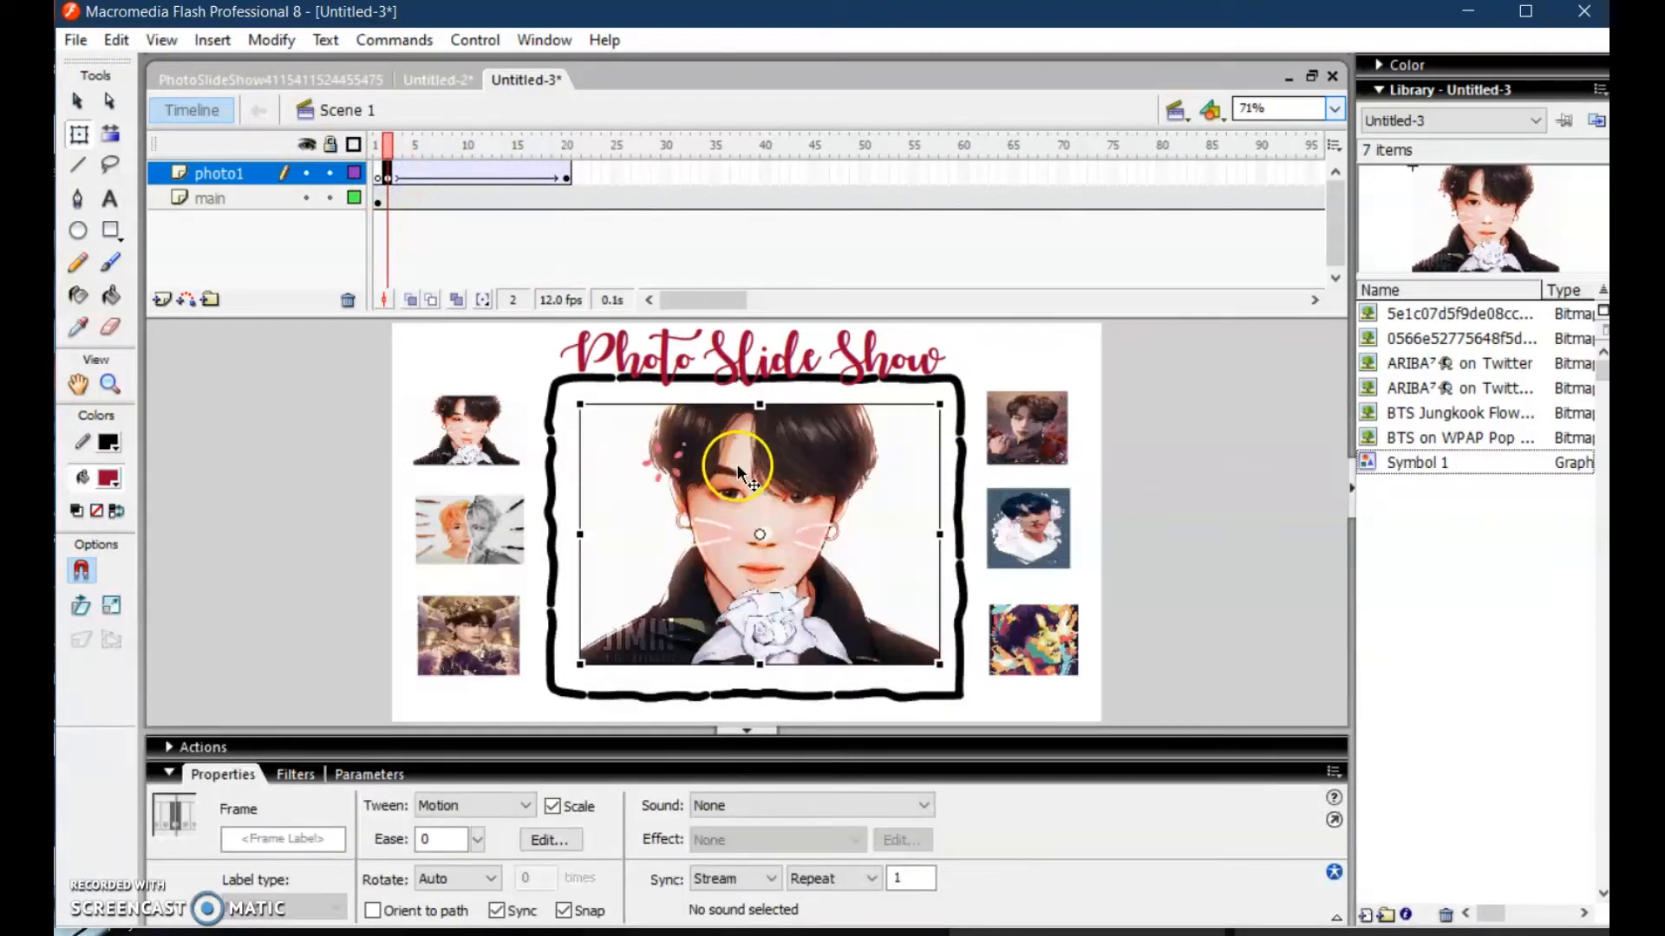
click(832, 461)
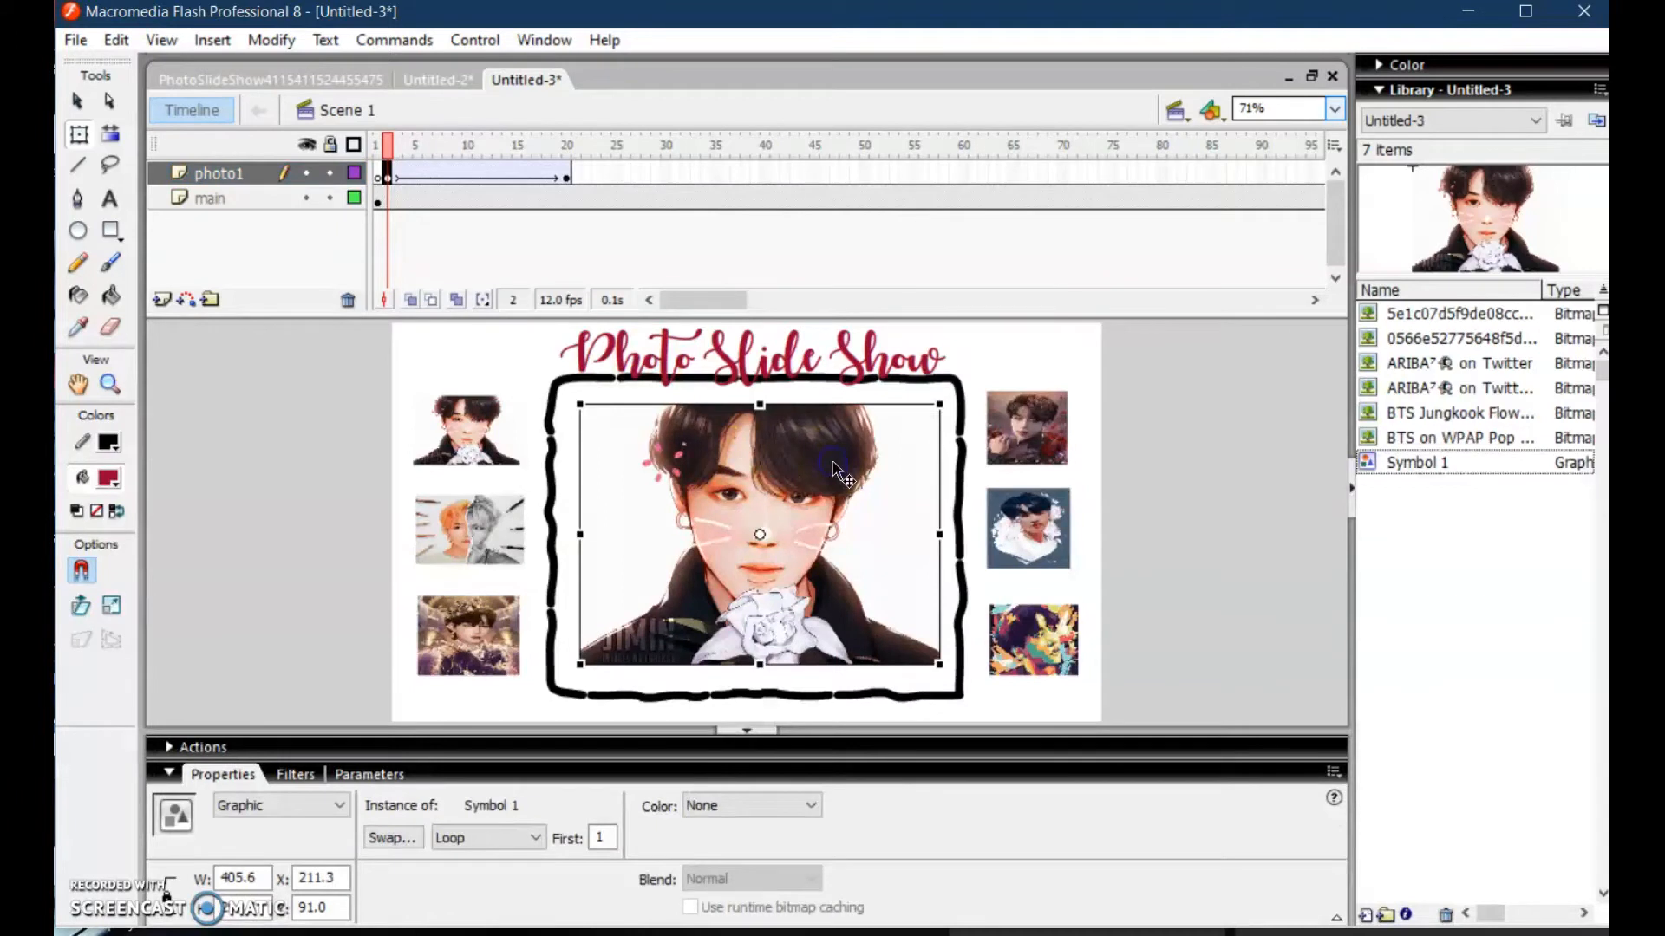
click(811, 806)
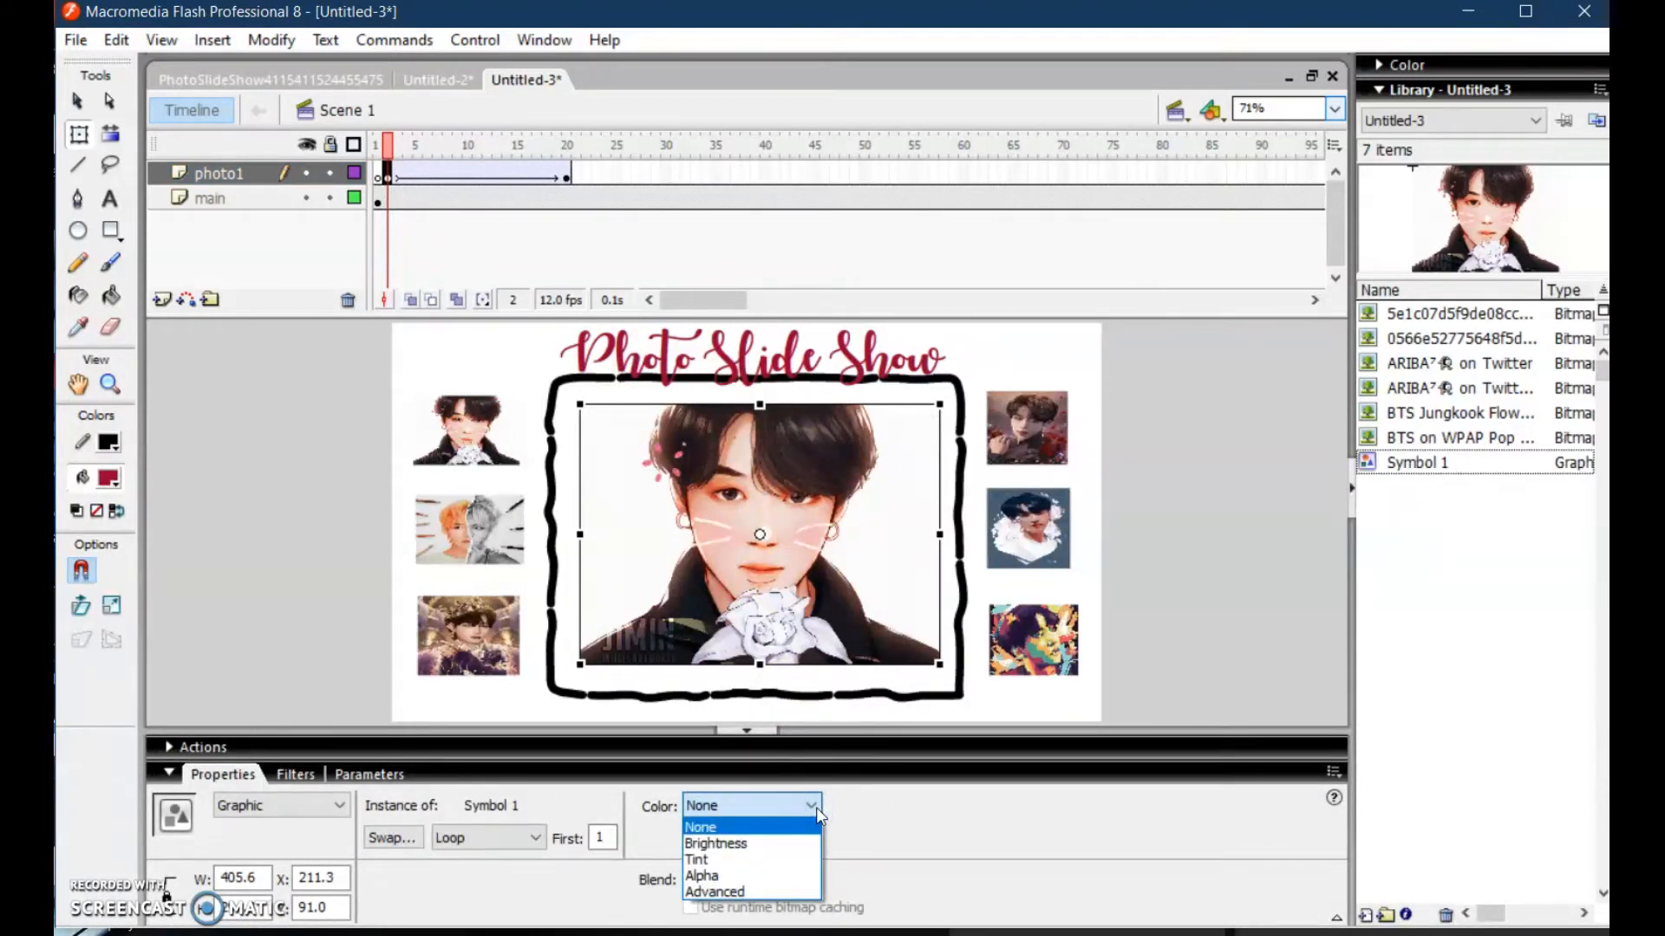
click(751, 876)
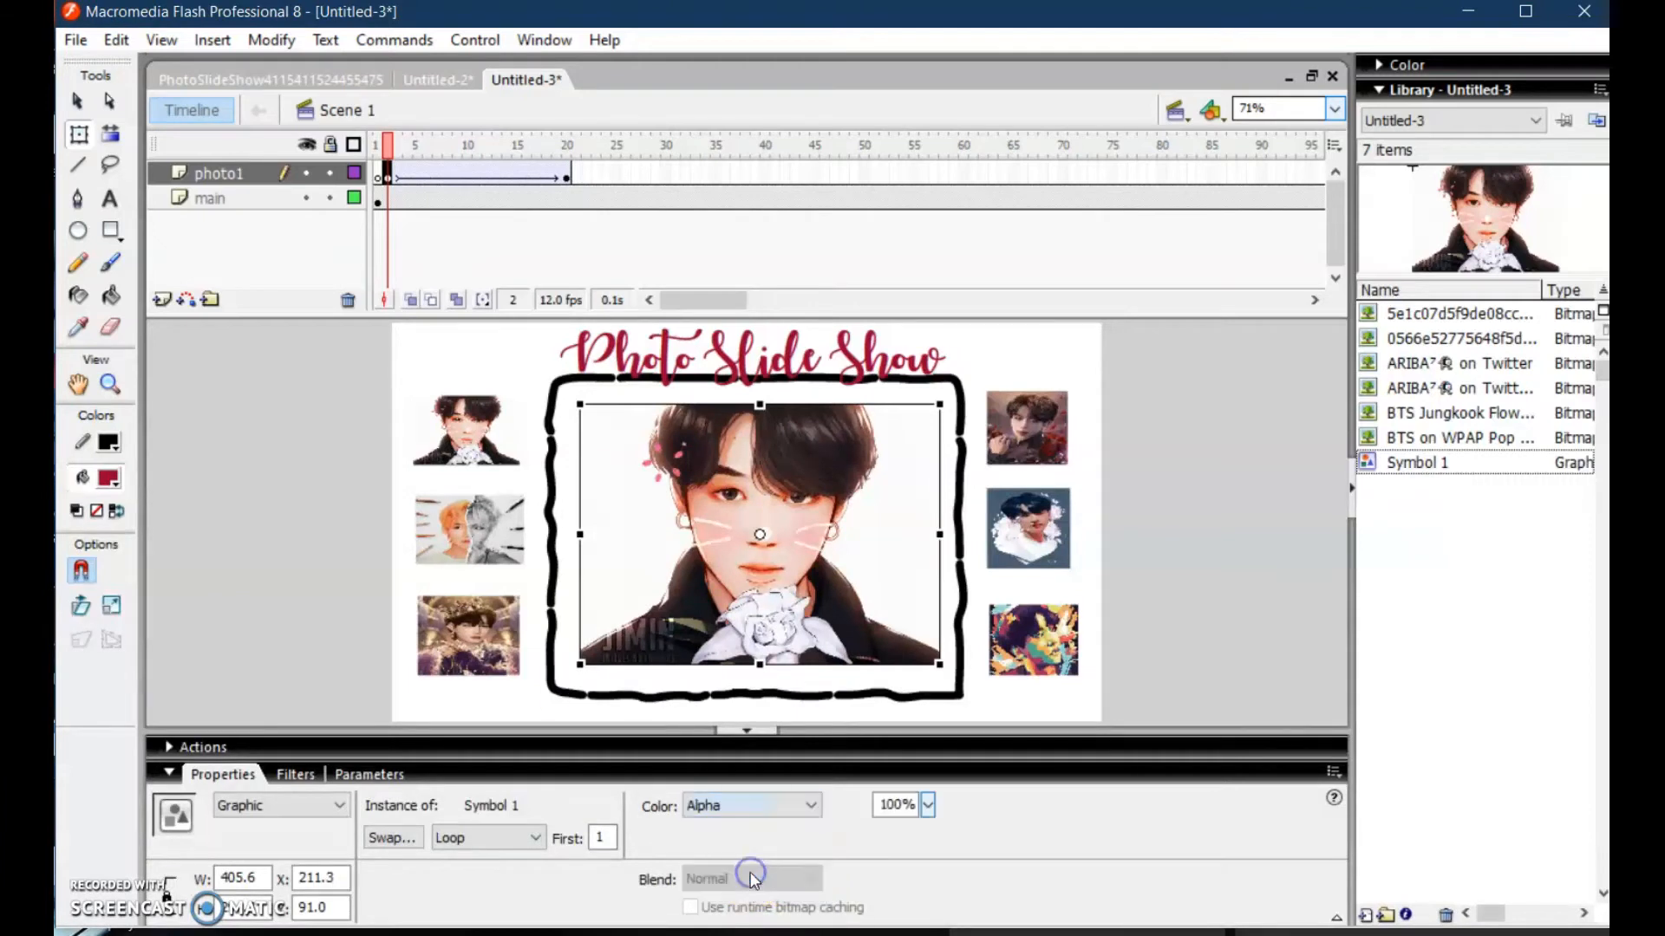
drag(927, 805, 929, 925)
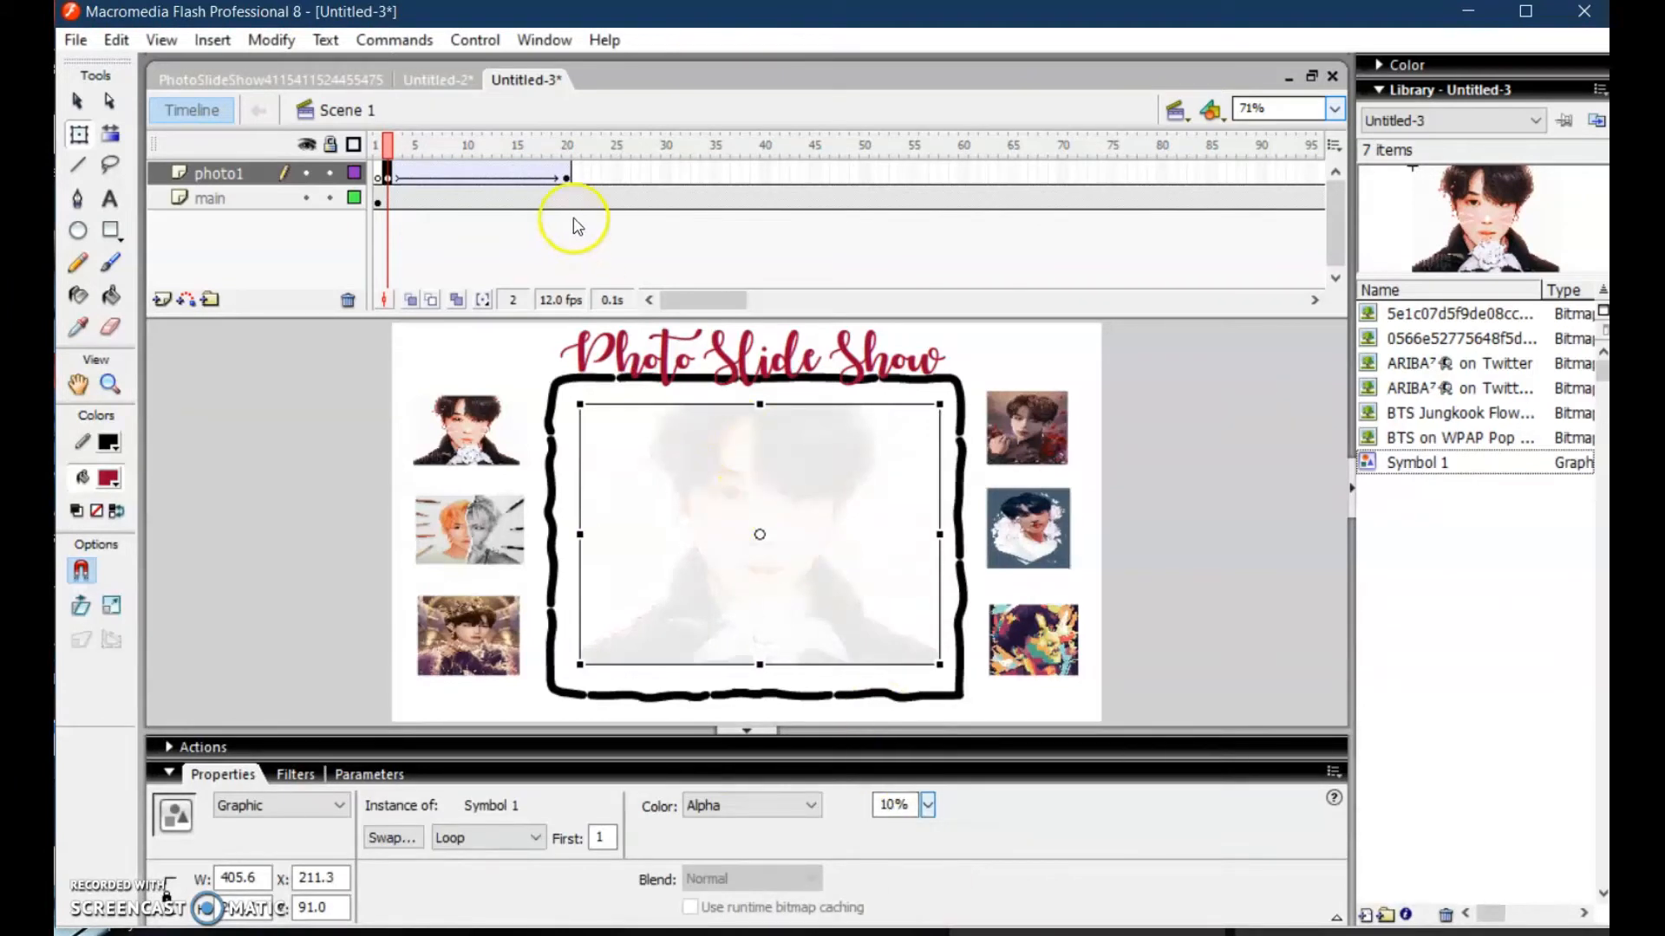
Apply an Alpha color effect of 100% to the photo at frame 20 of the photo1 layer
click(567, 169)
click(768, 475)
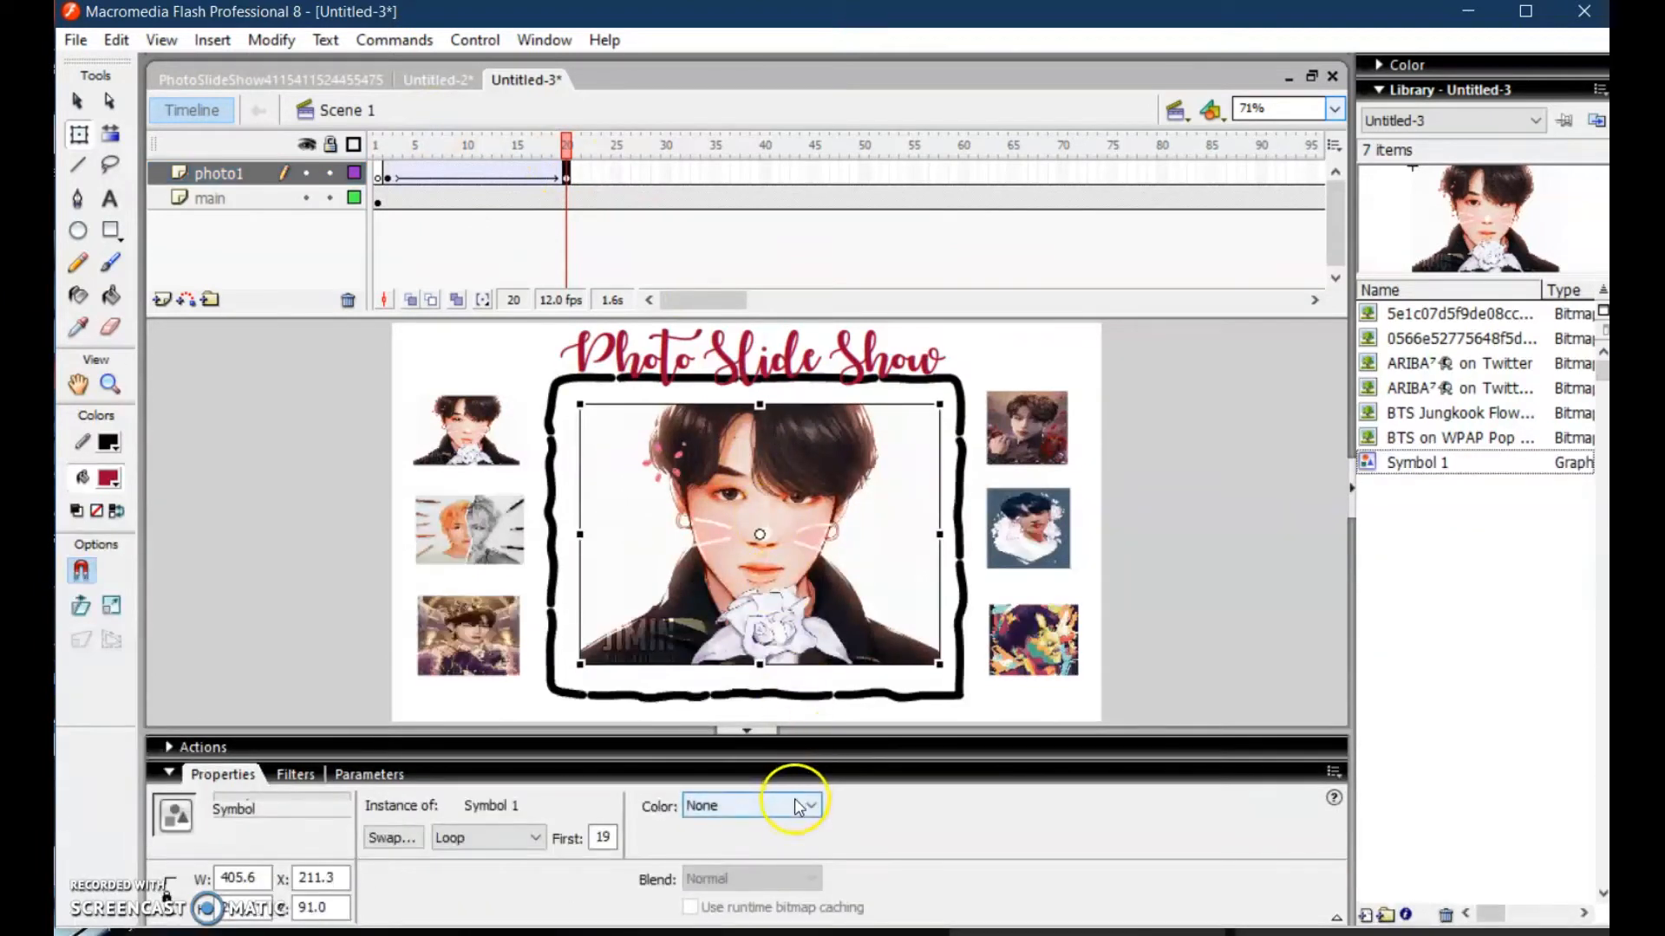
click(798, 806)
click(775, 875)
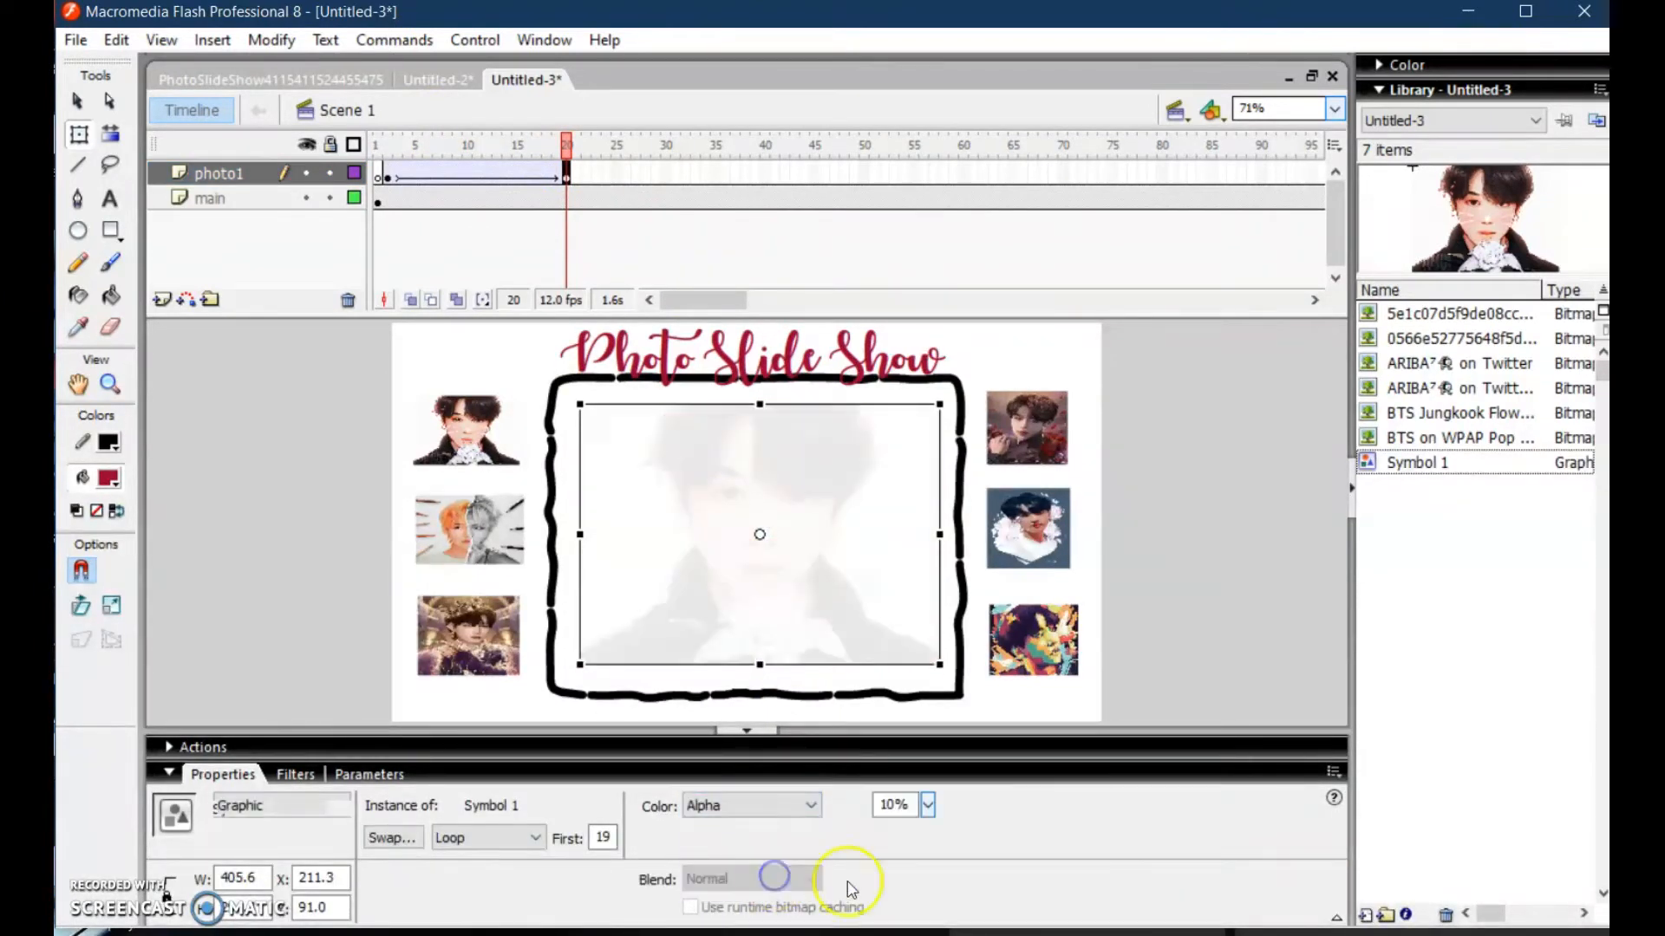
drag(928, 806, 937, 564)
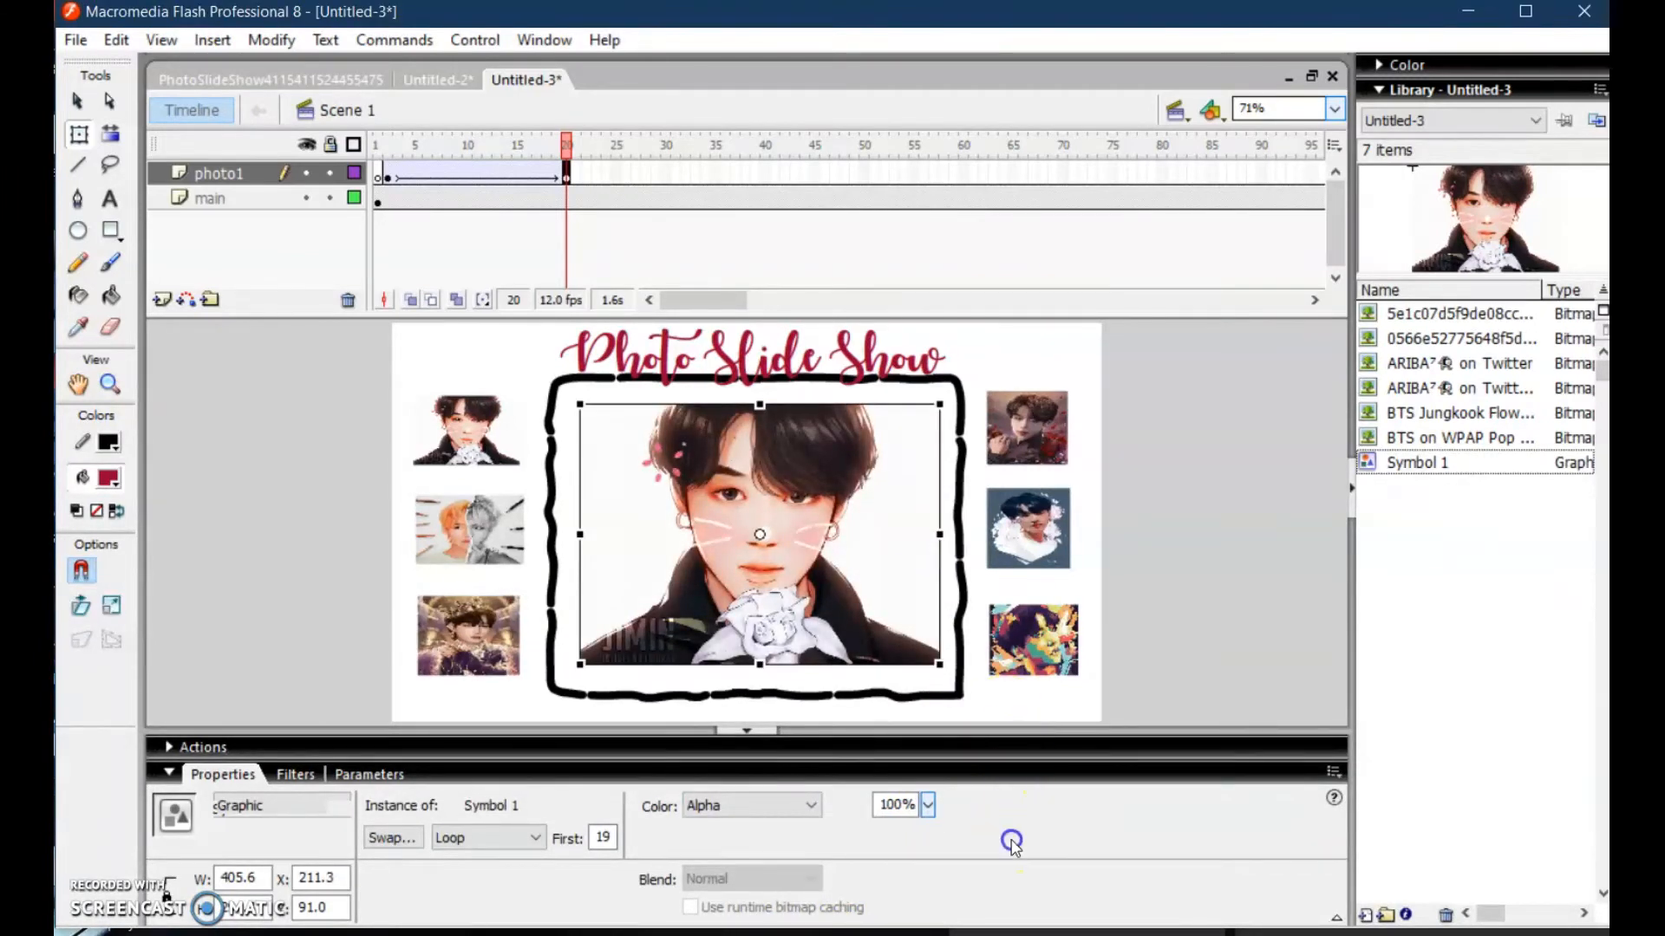
Play the timeline from frame 2 to preview the first photo's fade-in, stopping at frame 21
click(386, 177)
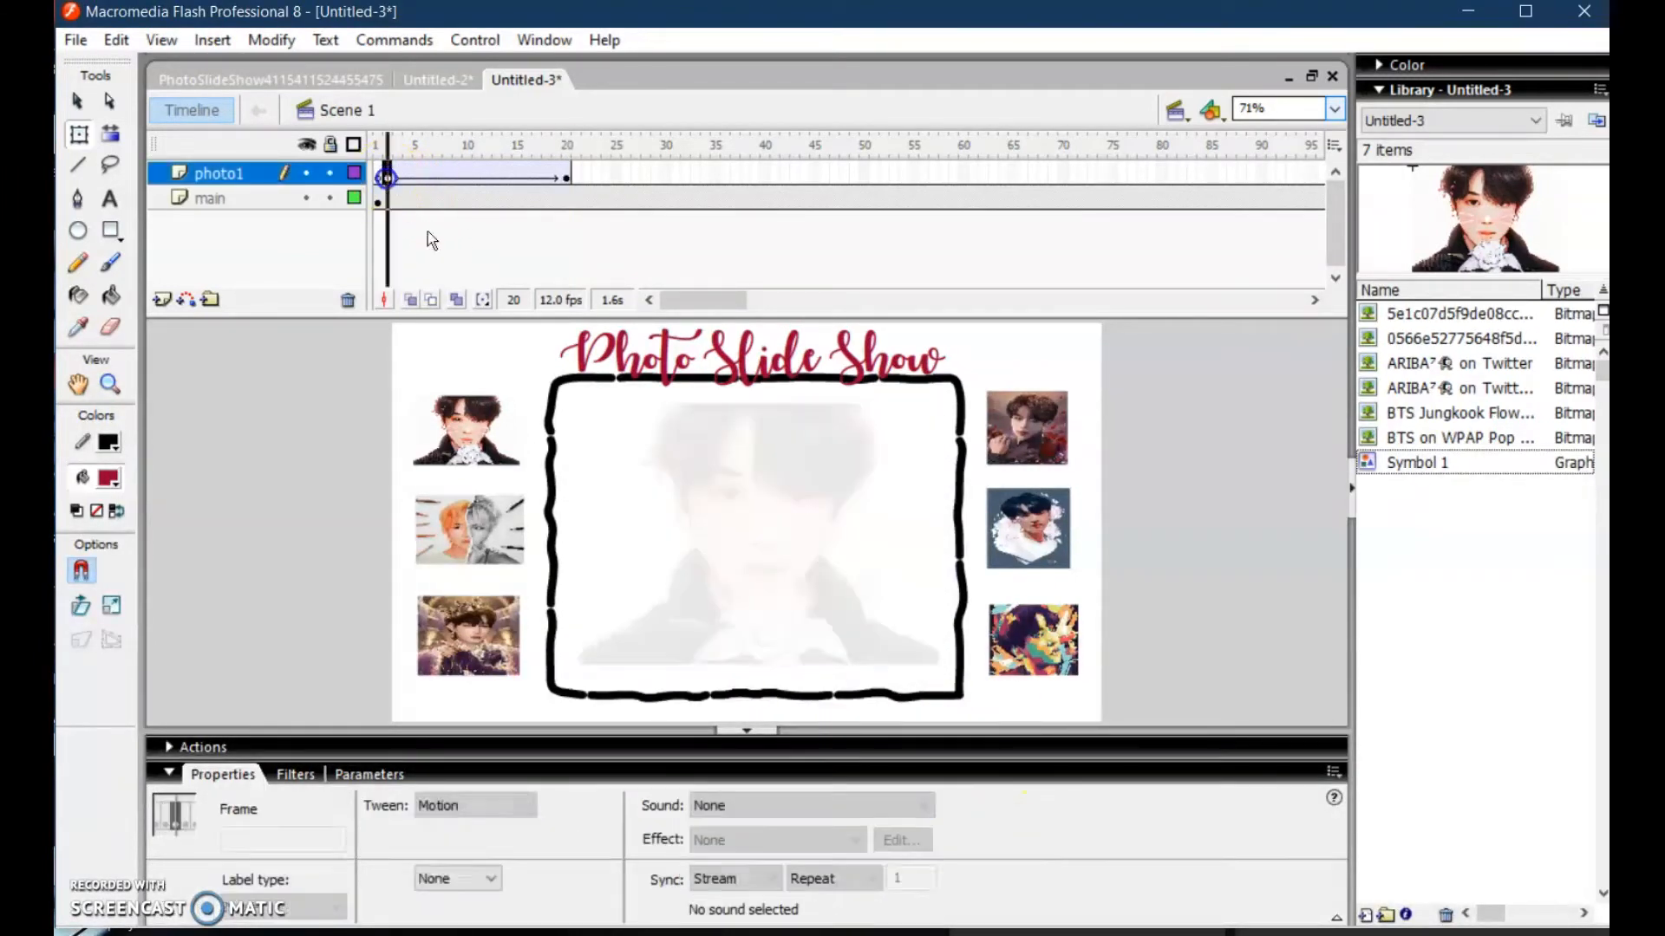
key(Return)
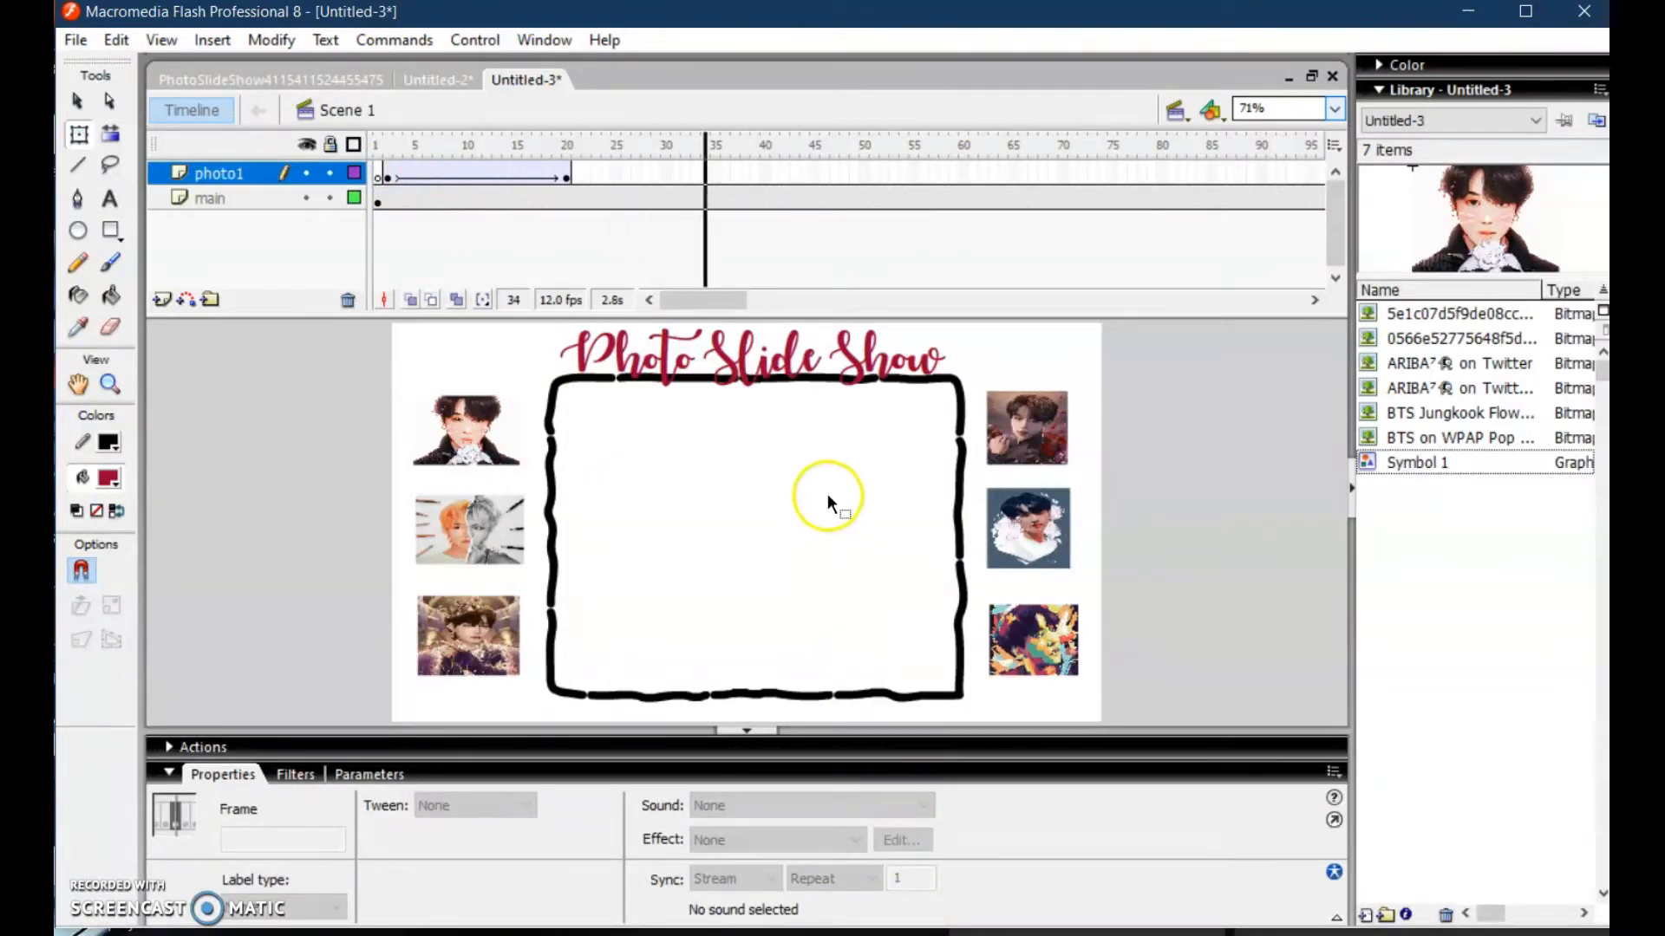
click(575, 177)
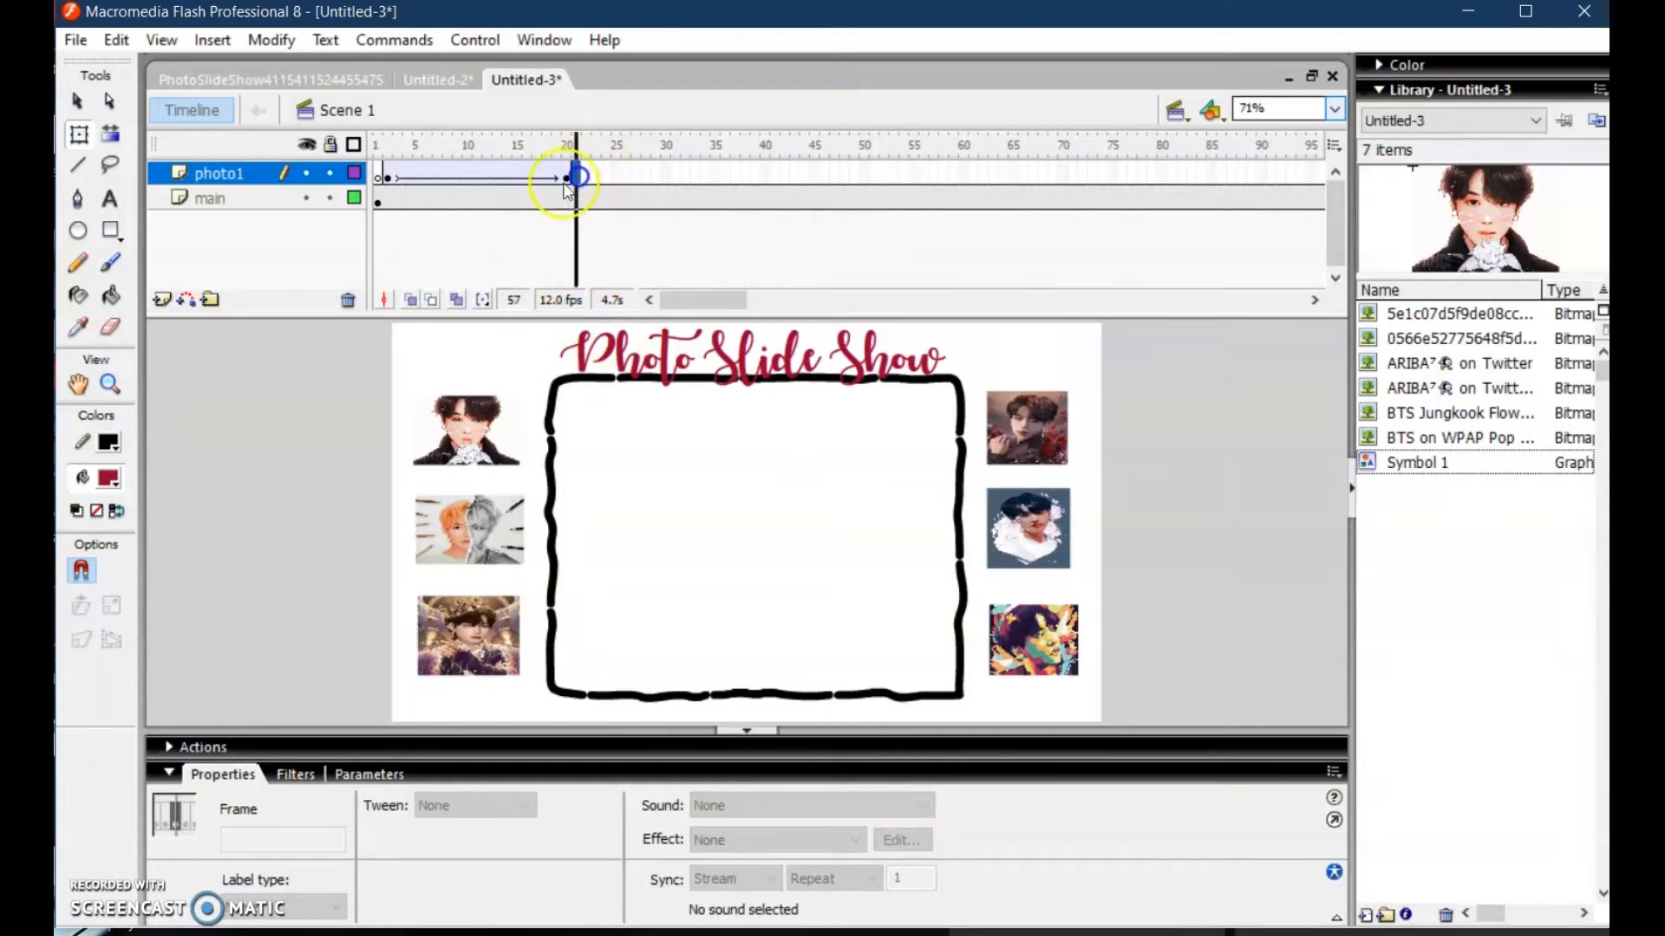
Add a new layer above photo1 and name it photo2
click(162, 302)
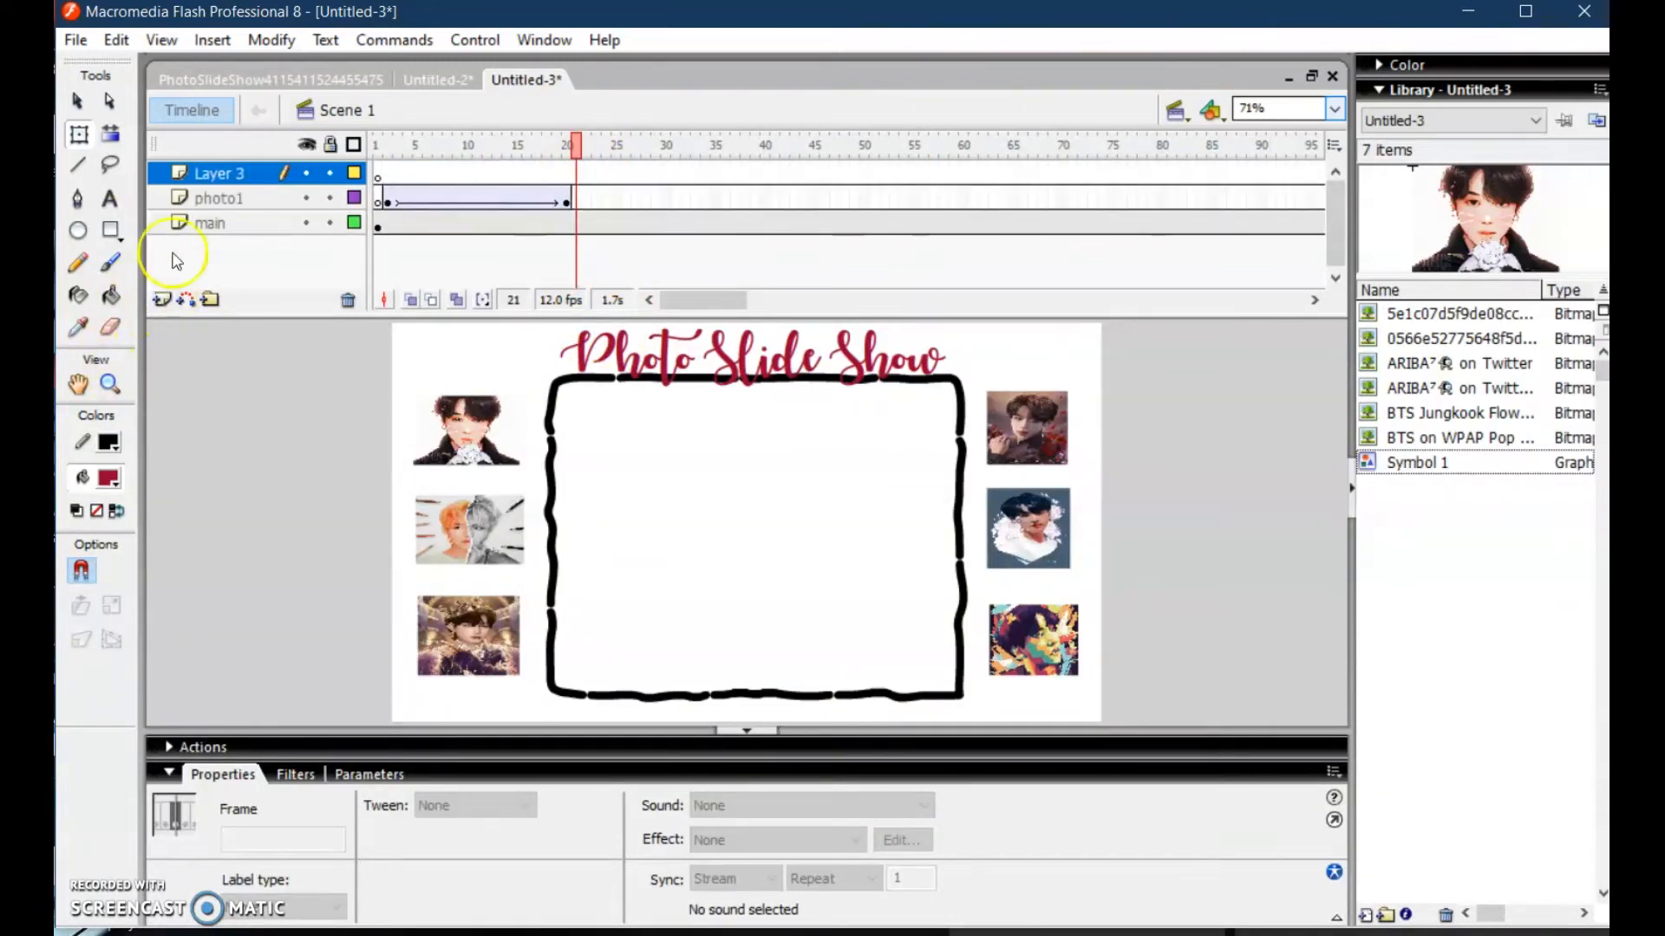
click(577, 178)
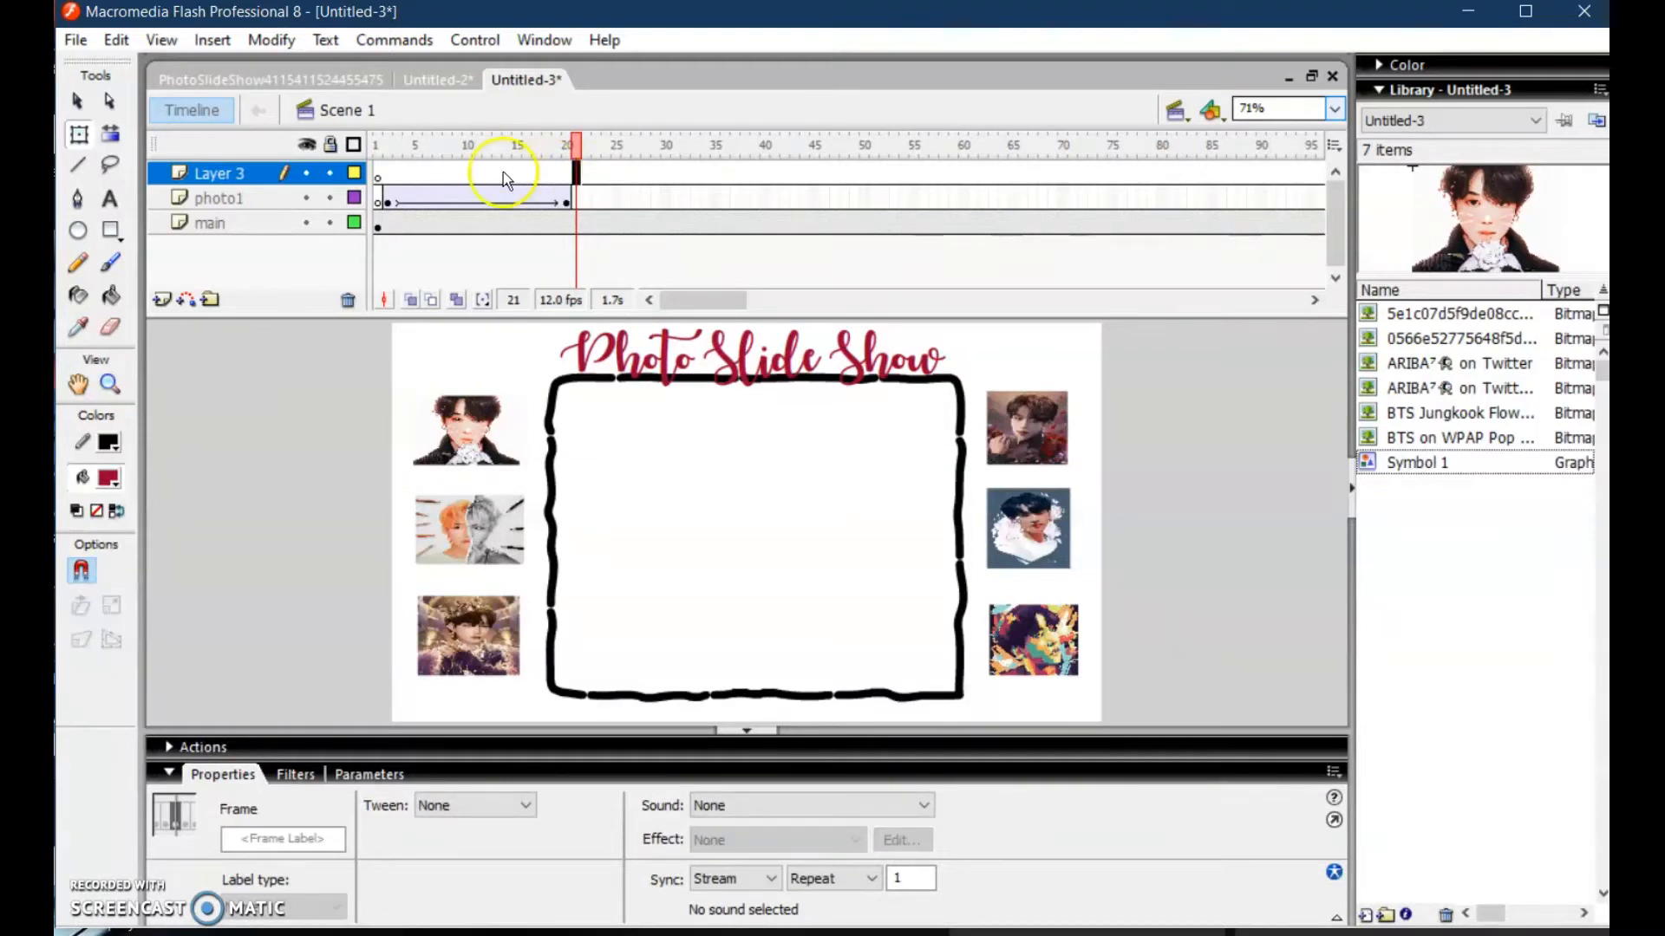
double_click(217, 173)
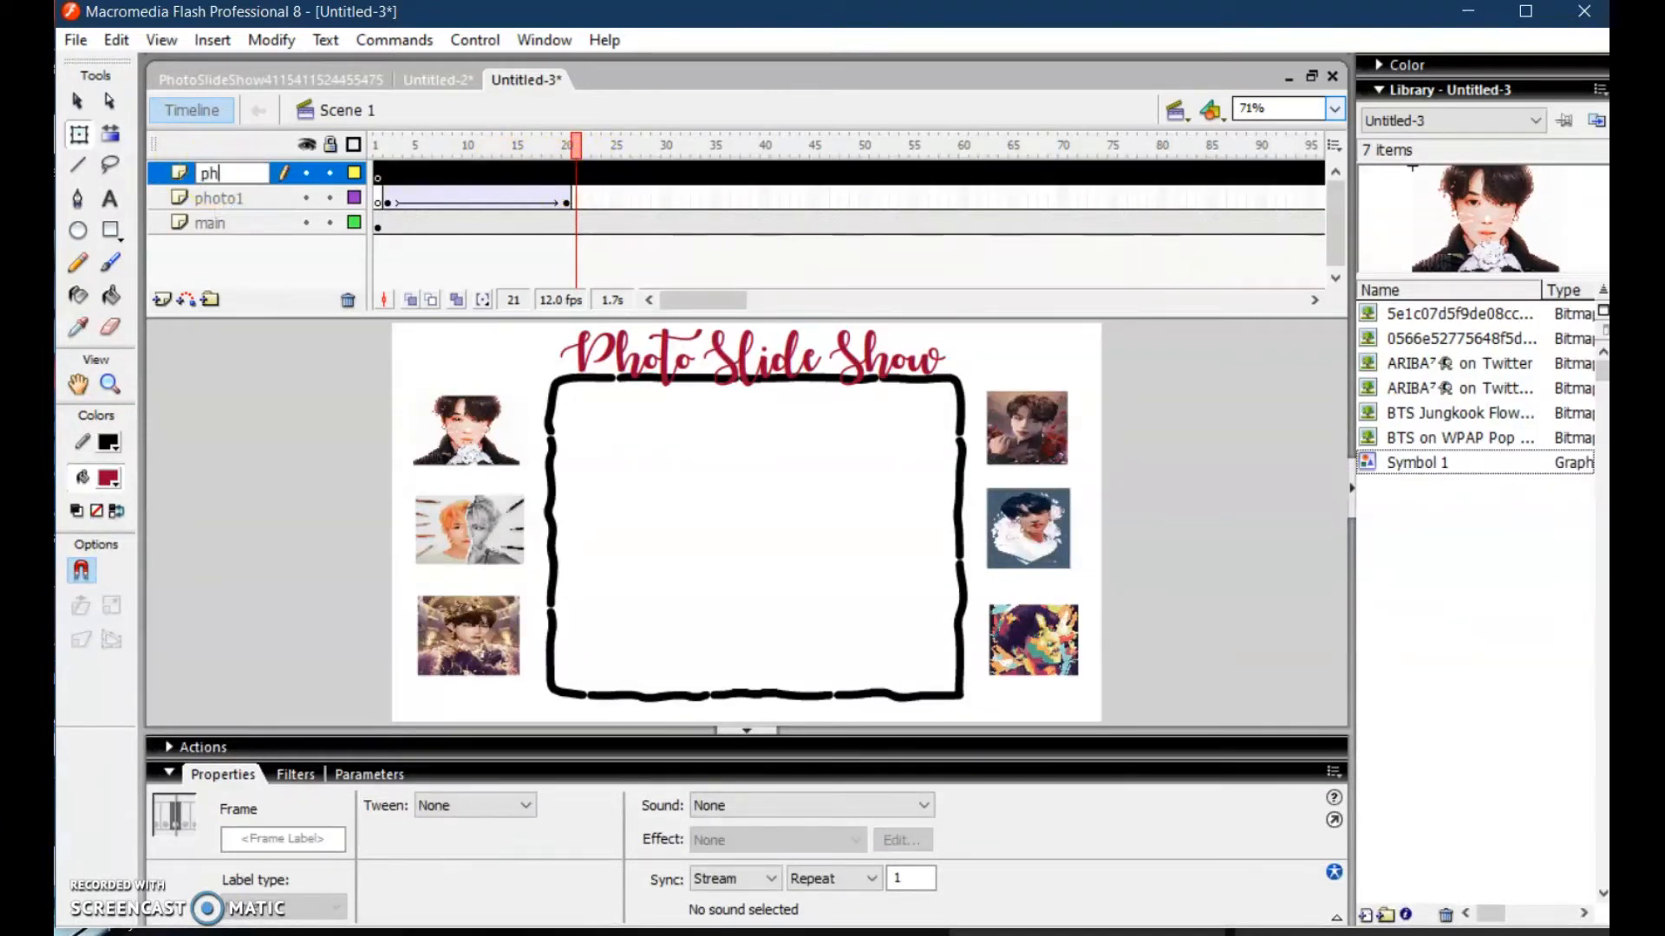
text(photo2)
Insert a blank keyframe at frame 21 of the photo2 layer and place the library bitmap 0566e52775648f5dbda263270a3277a0 on the stage
click(576, 173)
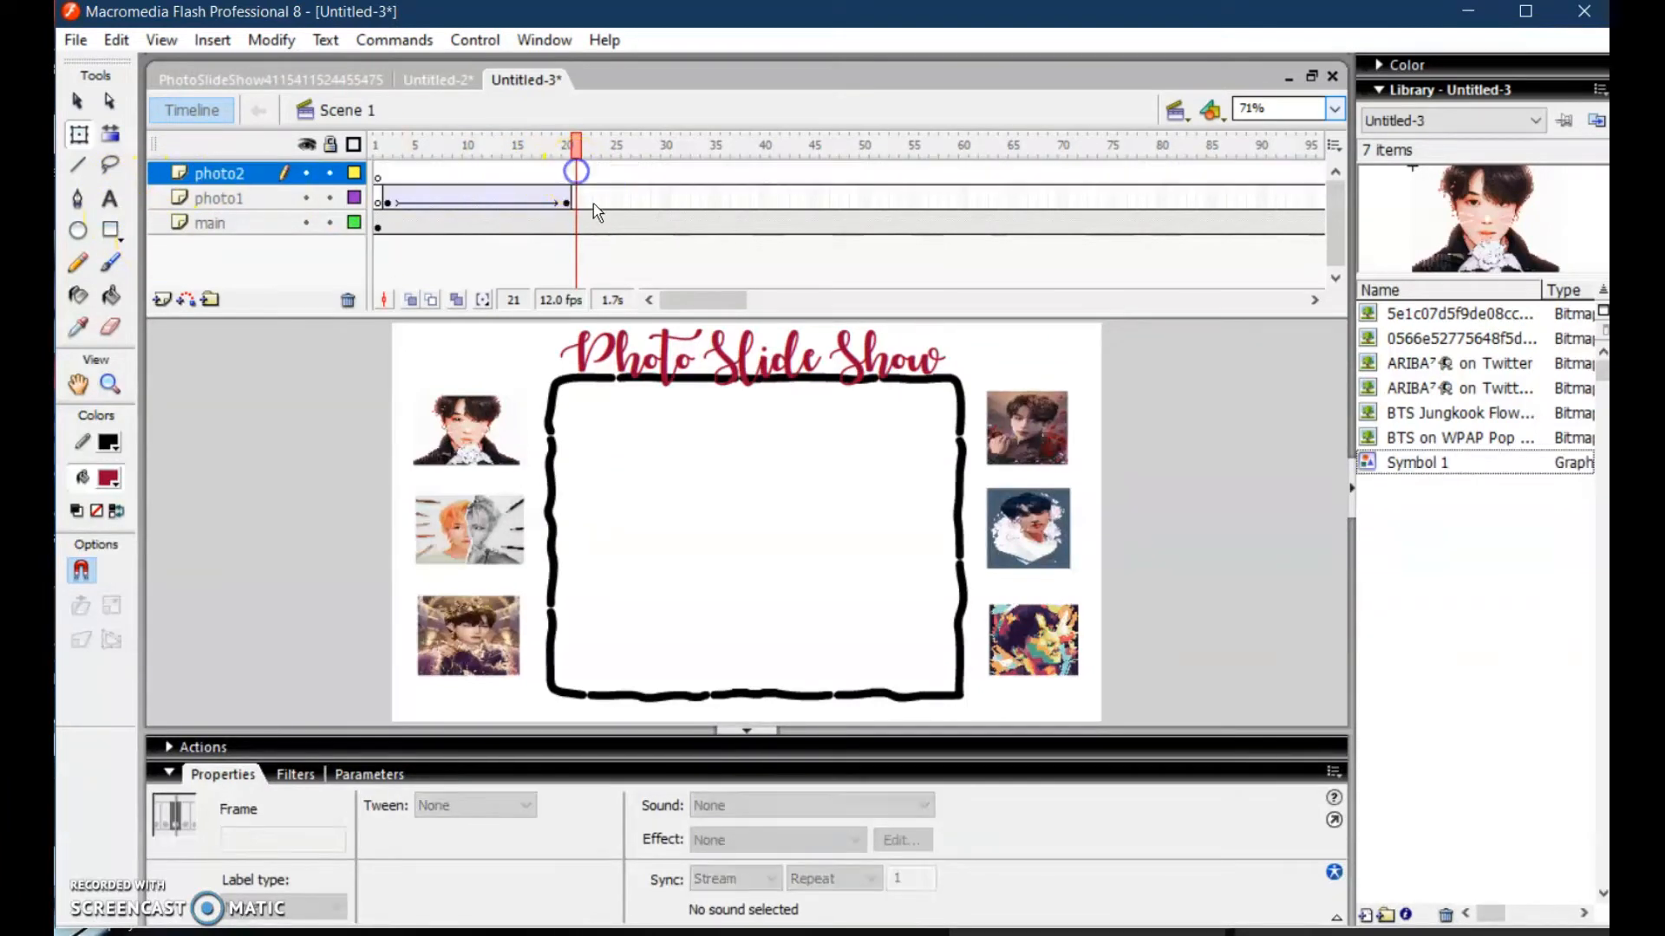
click(577, 173)
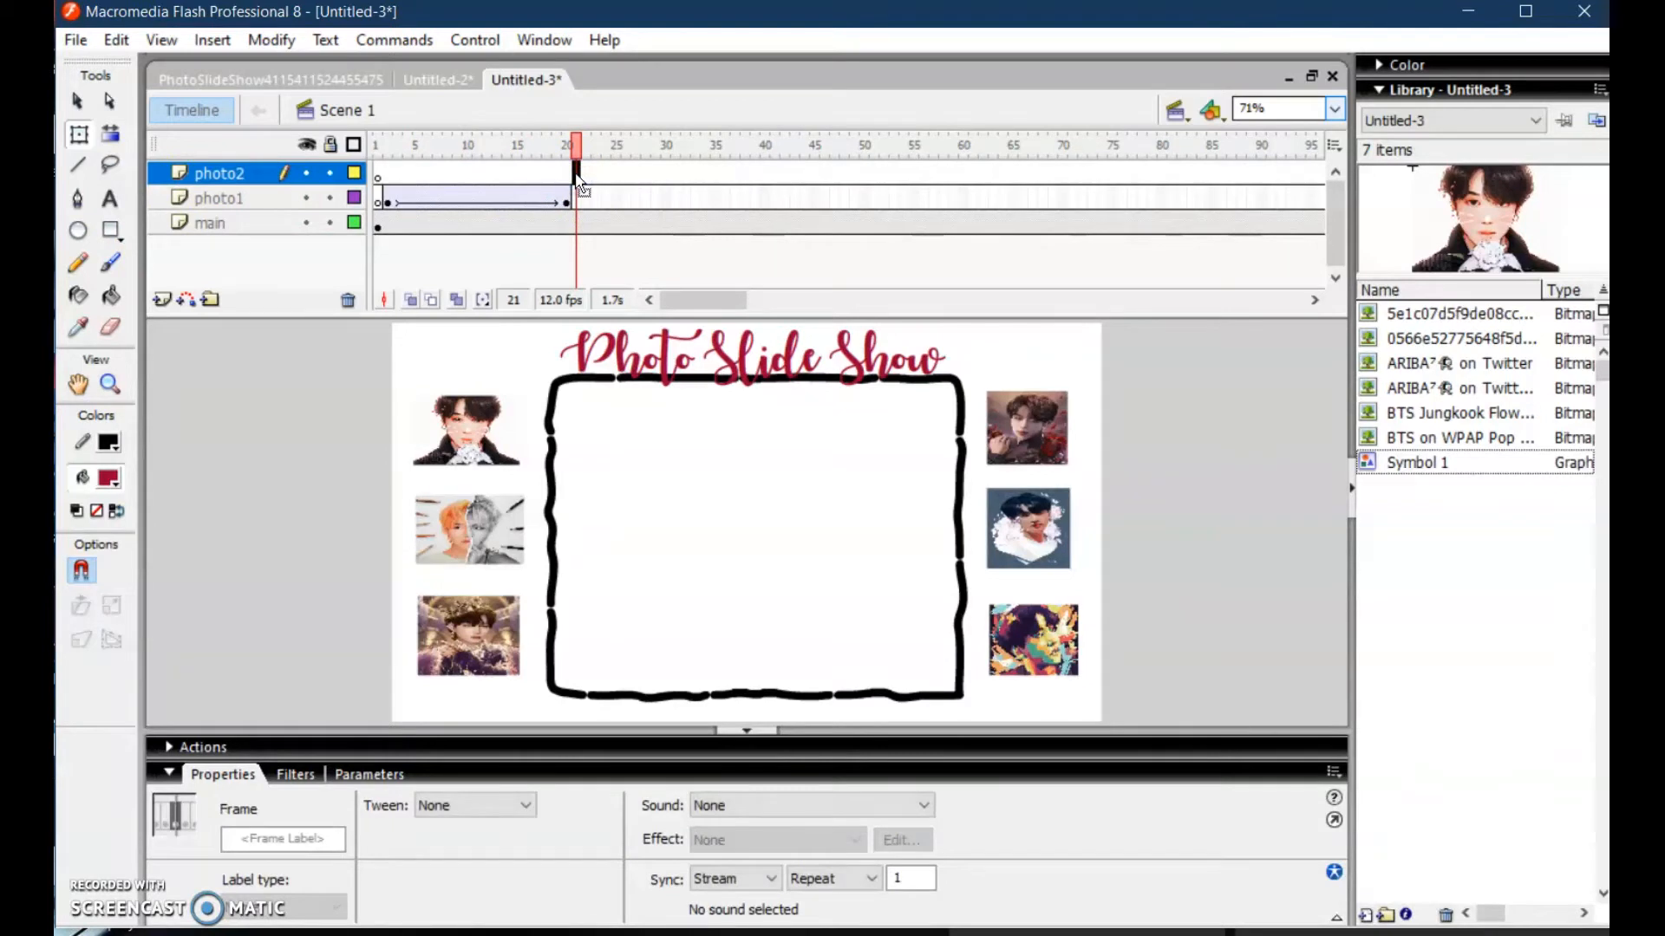
key(F7)
click(1430, 338)
click(1119, 266)
drag(1120, 267, 737, 538)
Shrink the second photo to fit the frame, about 431 px wide, and position it at about X 200, Y 82
drag(223, 363, 338, 594)
drag(357, 364, 351, 517)
drag(289, 395, 674, 416)
drag(454, 310, 599, 484)
drag(672, 540, 648, 450)
mouse_move(757, 402)
mouse_down()
mouse_move(768, 514)
mouse_move(761, 422)
mouse_up()
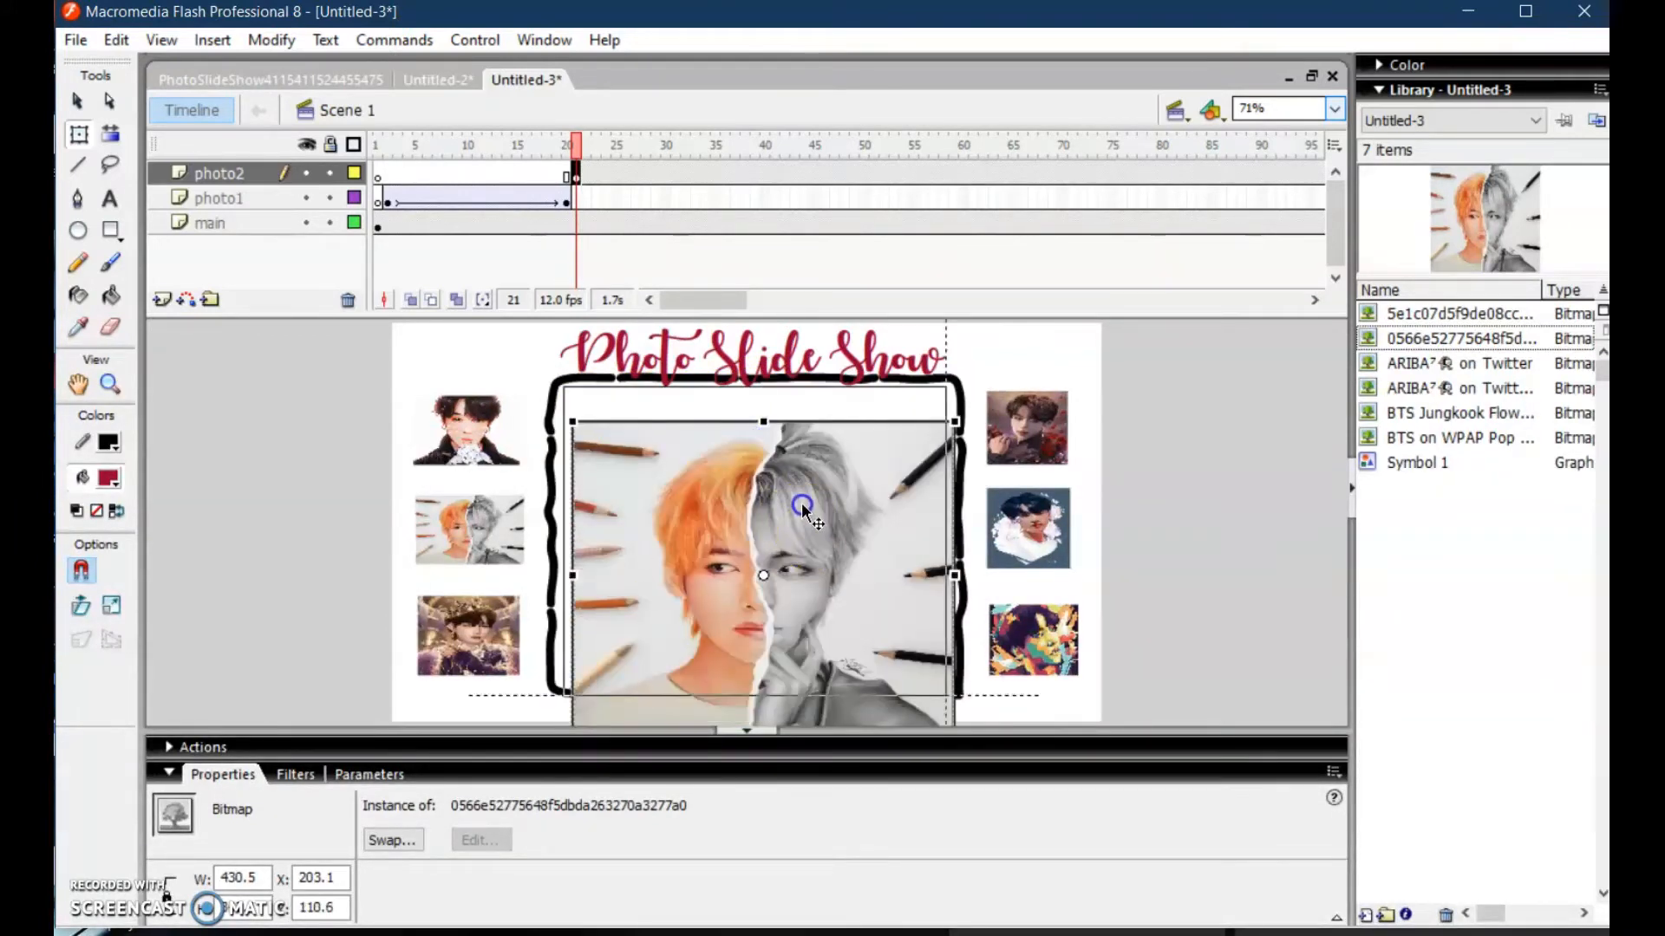
drag(801, 502, 793, 467)
alt+drag(752, 695, 752, 684)
drag(870, 511, 874, 503)
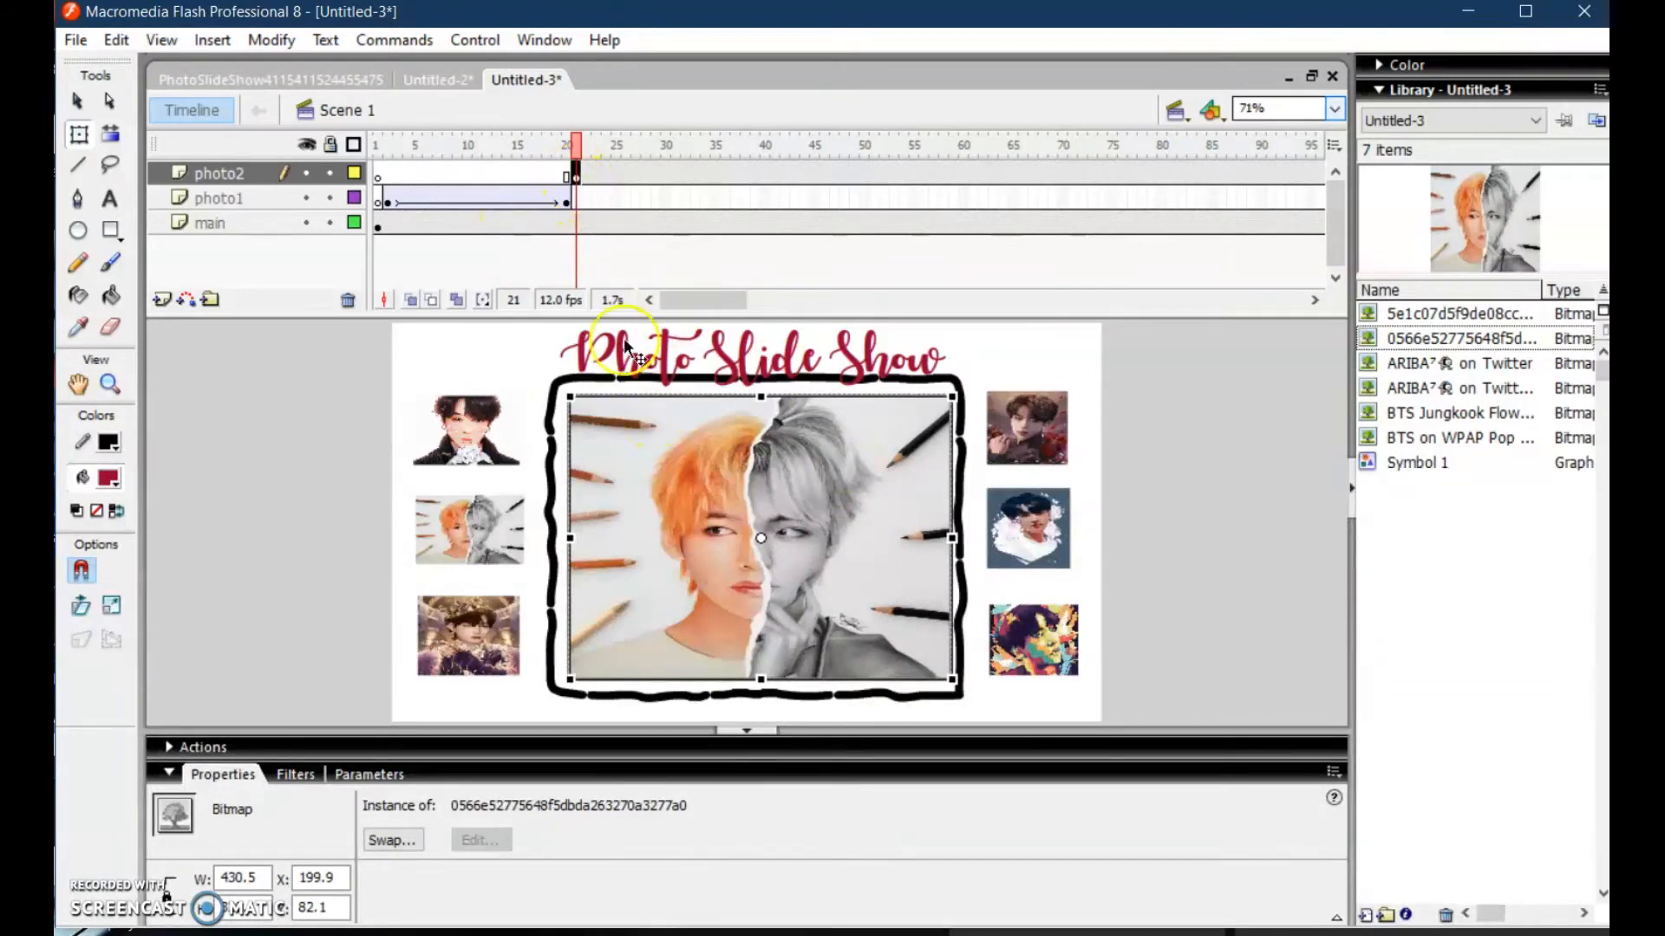
Create a motion tween from frame 21 of the photo2 layer and insert a keyframe at frame 40
right_click(576, 176)
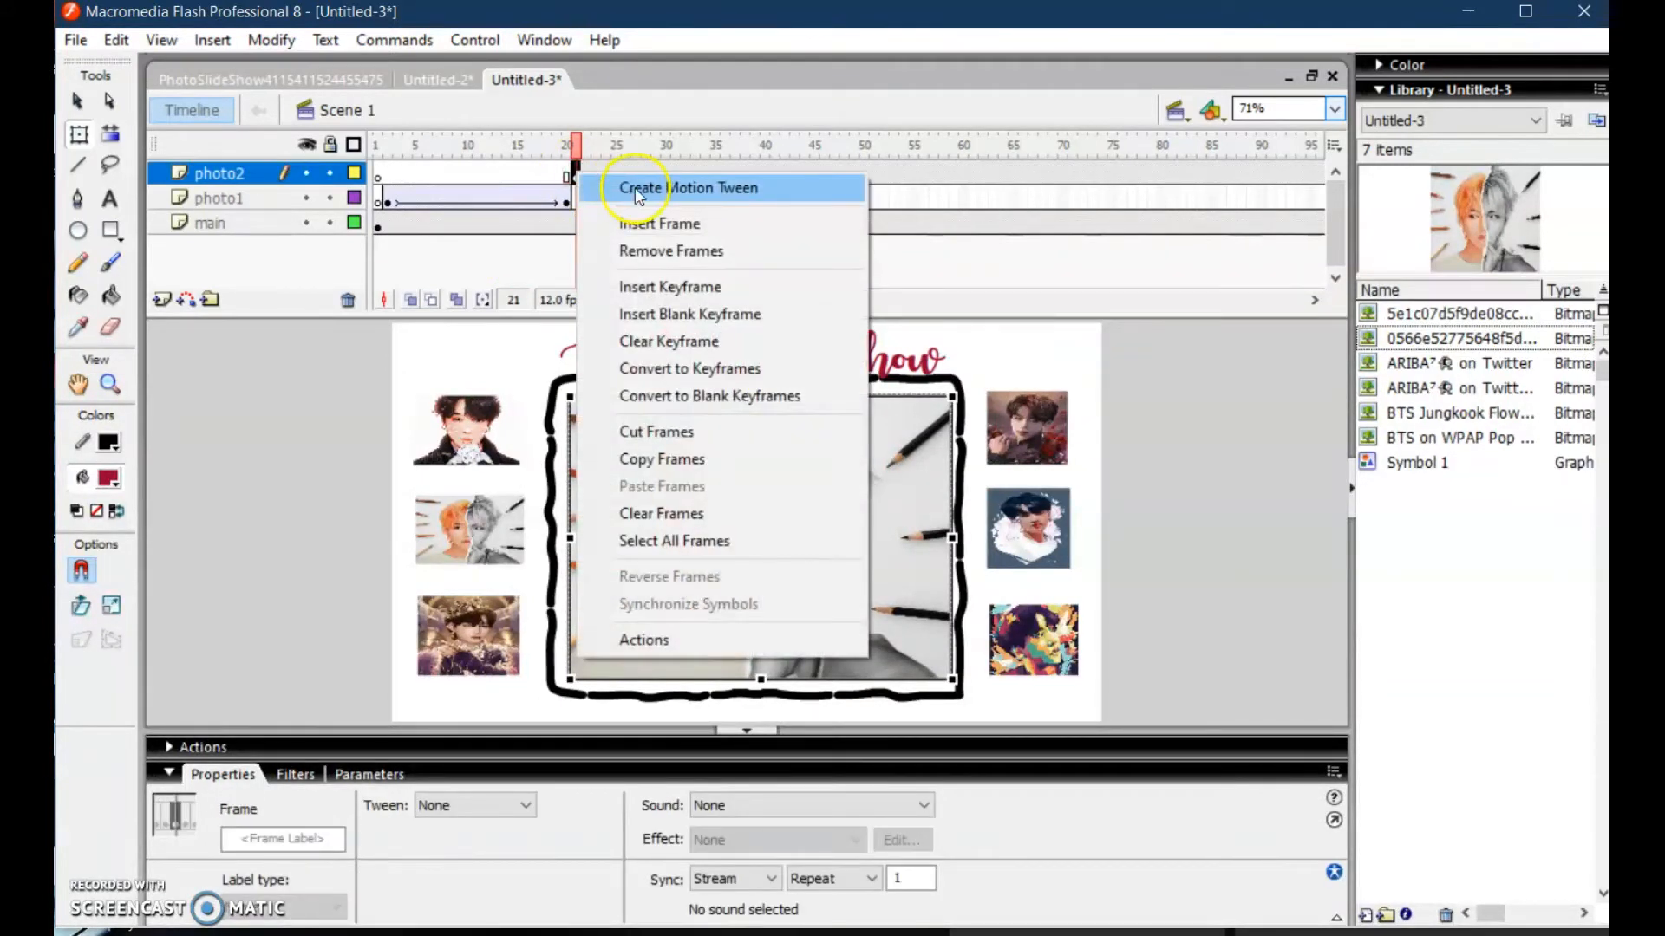
click(638, 194)
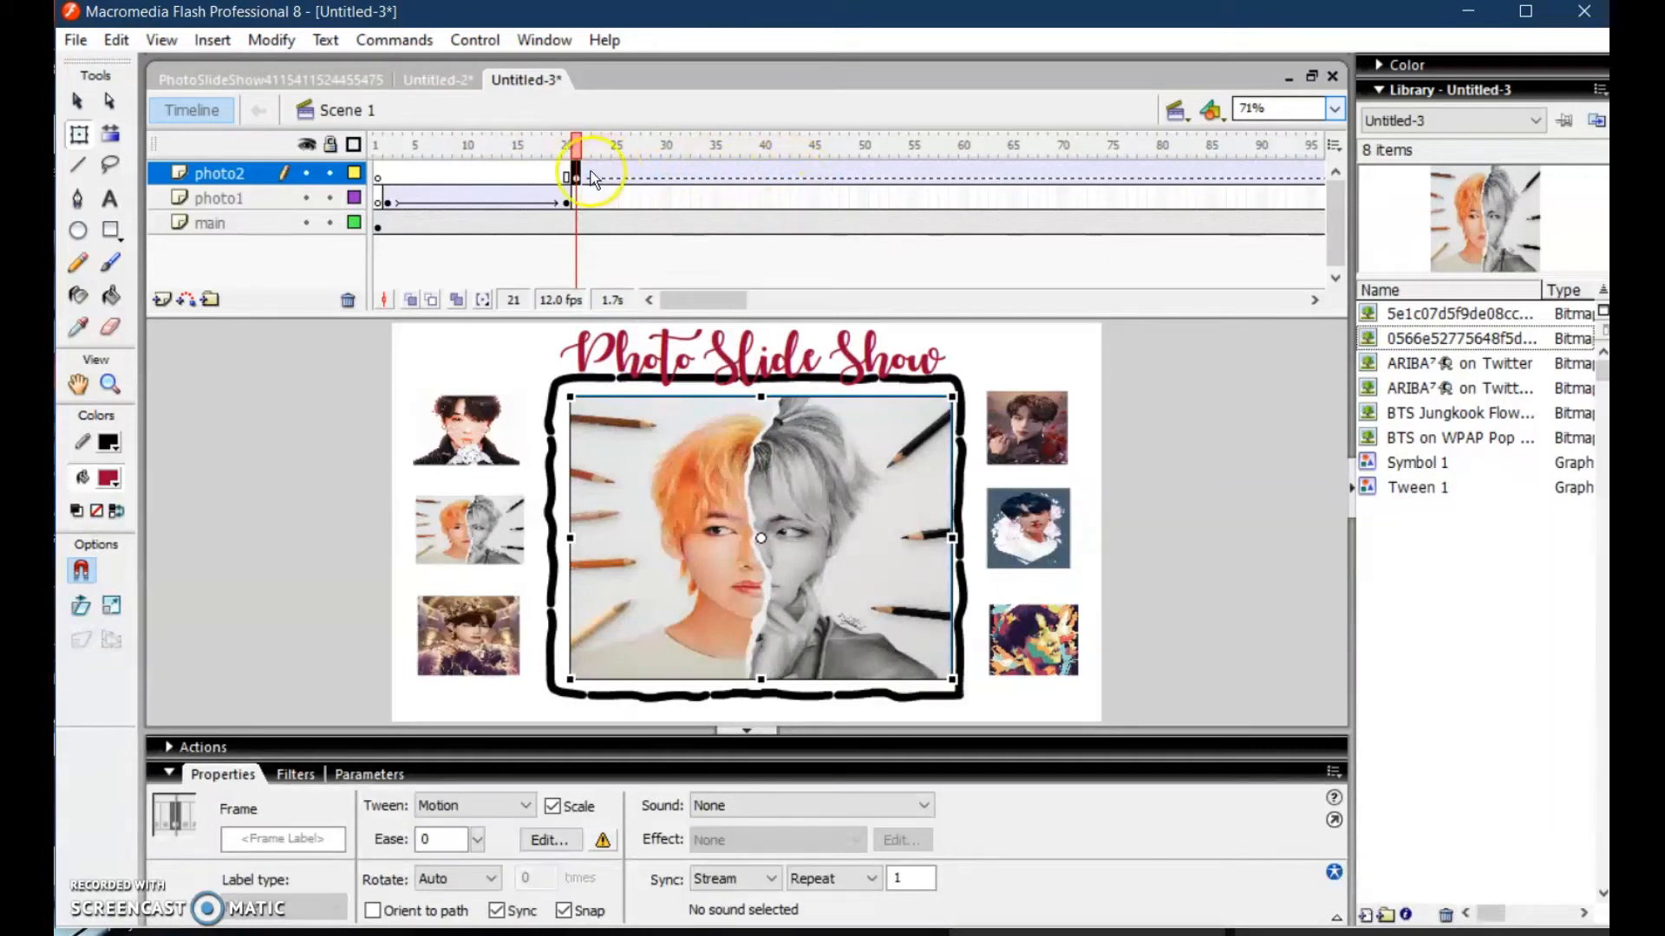
click(766, 175)
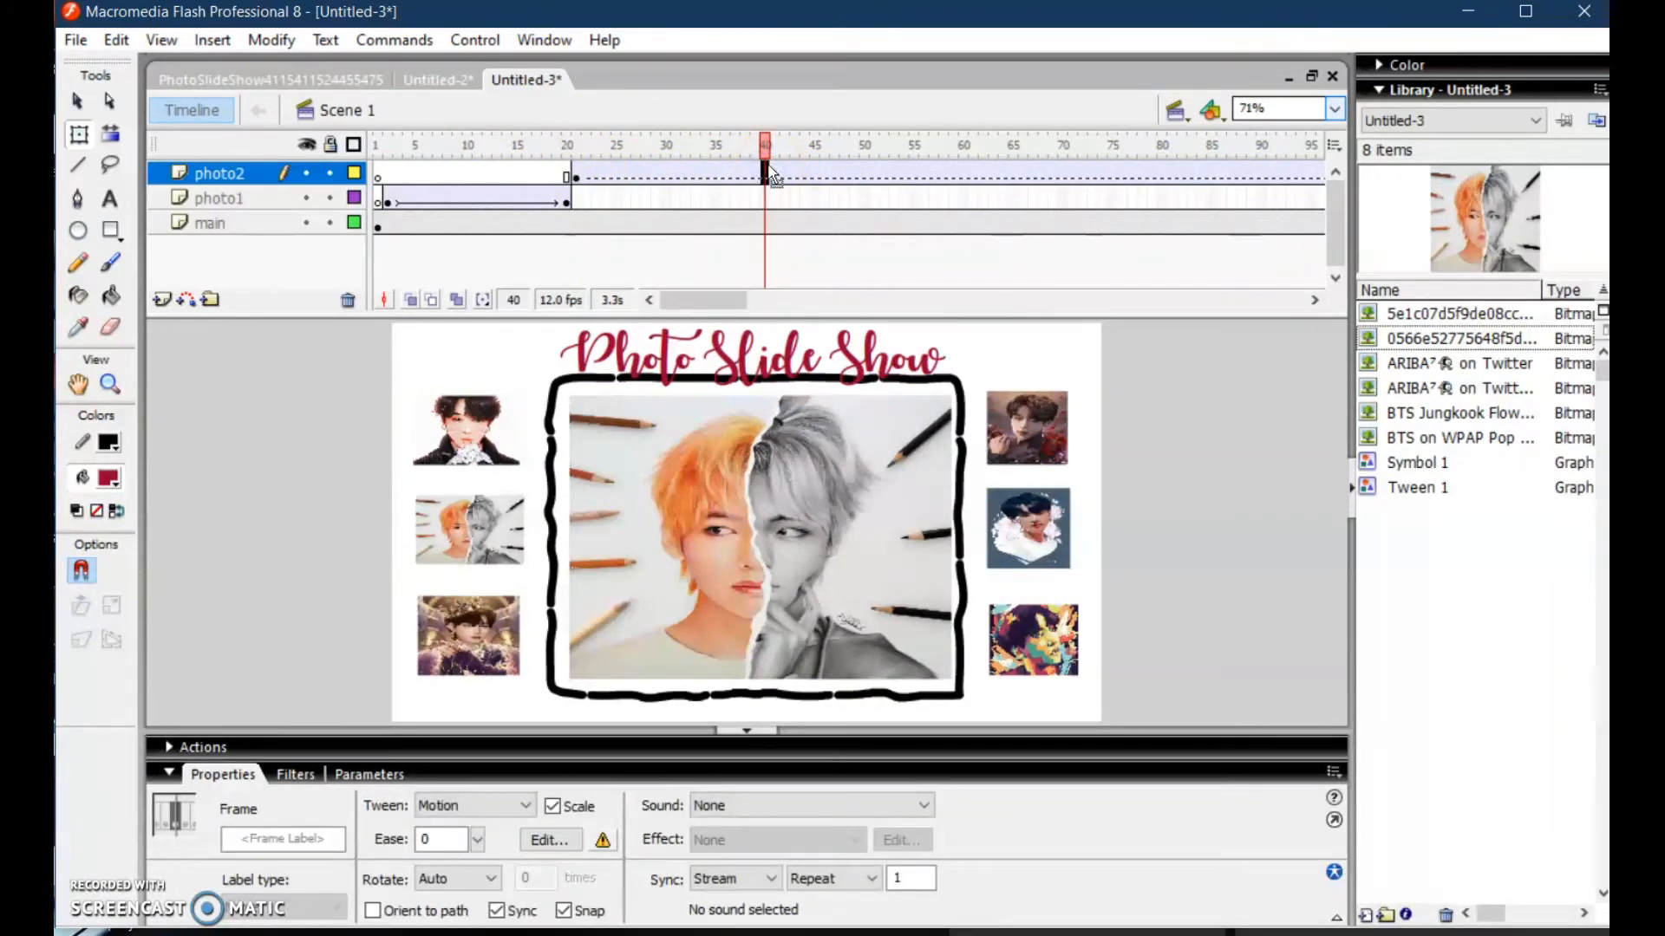
key(F6)
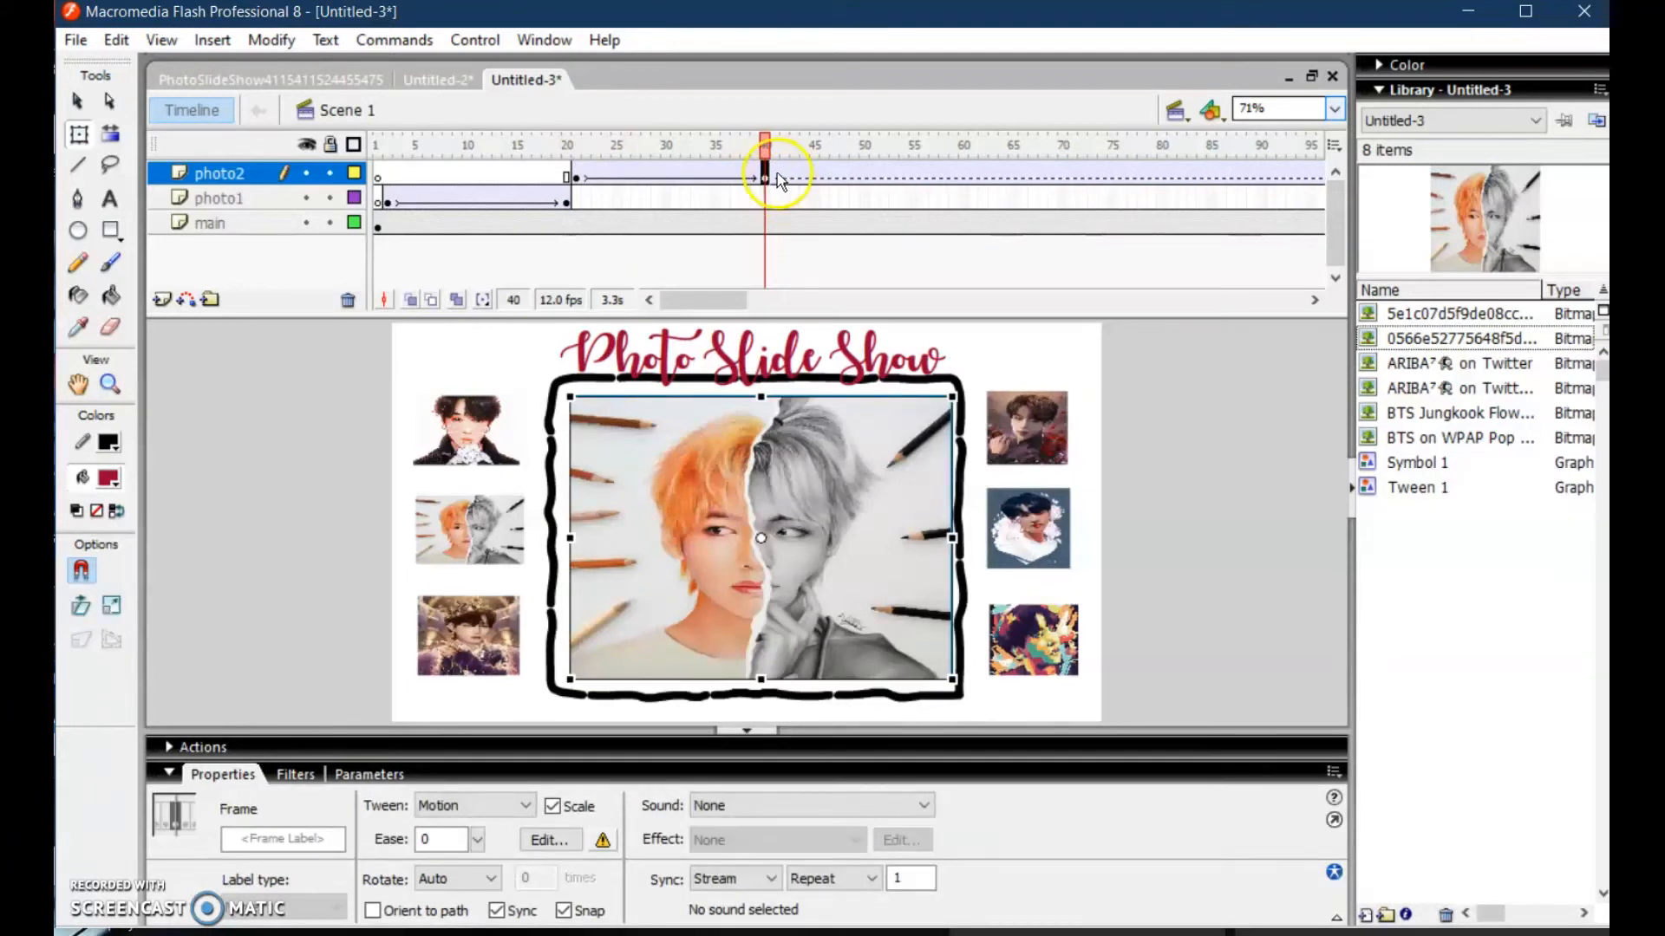
Insert another keyframe at frame 69 of the photo2 layer
click(1052, 174)
key(F6)
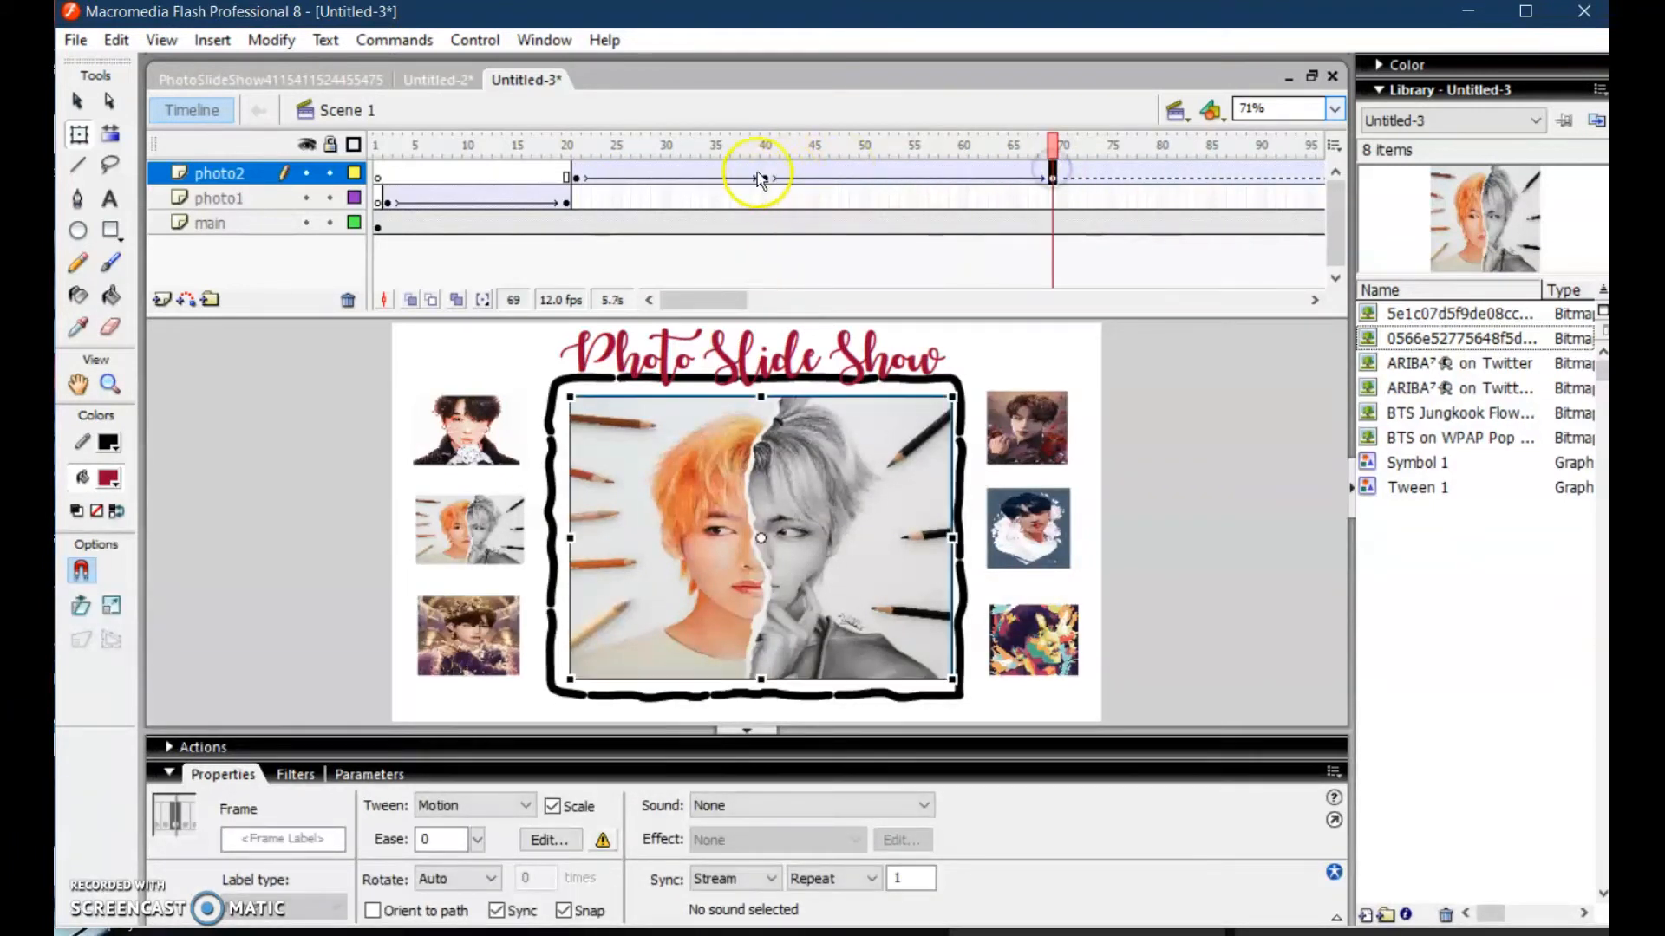
click(783, 180)
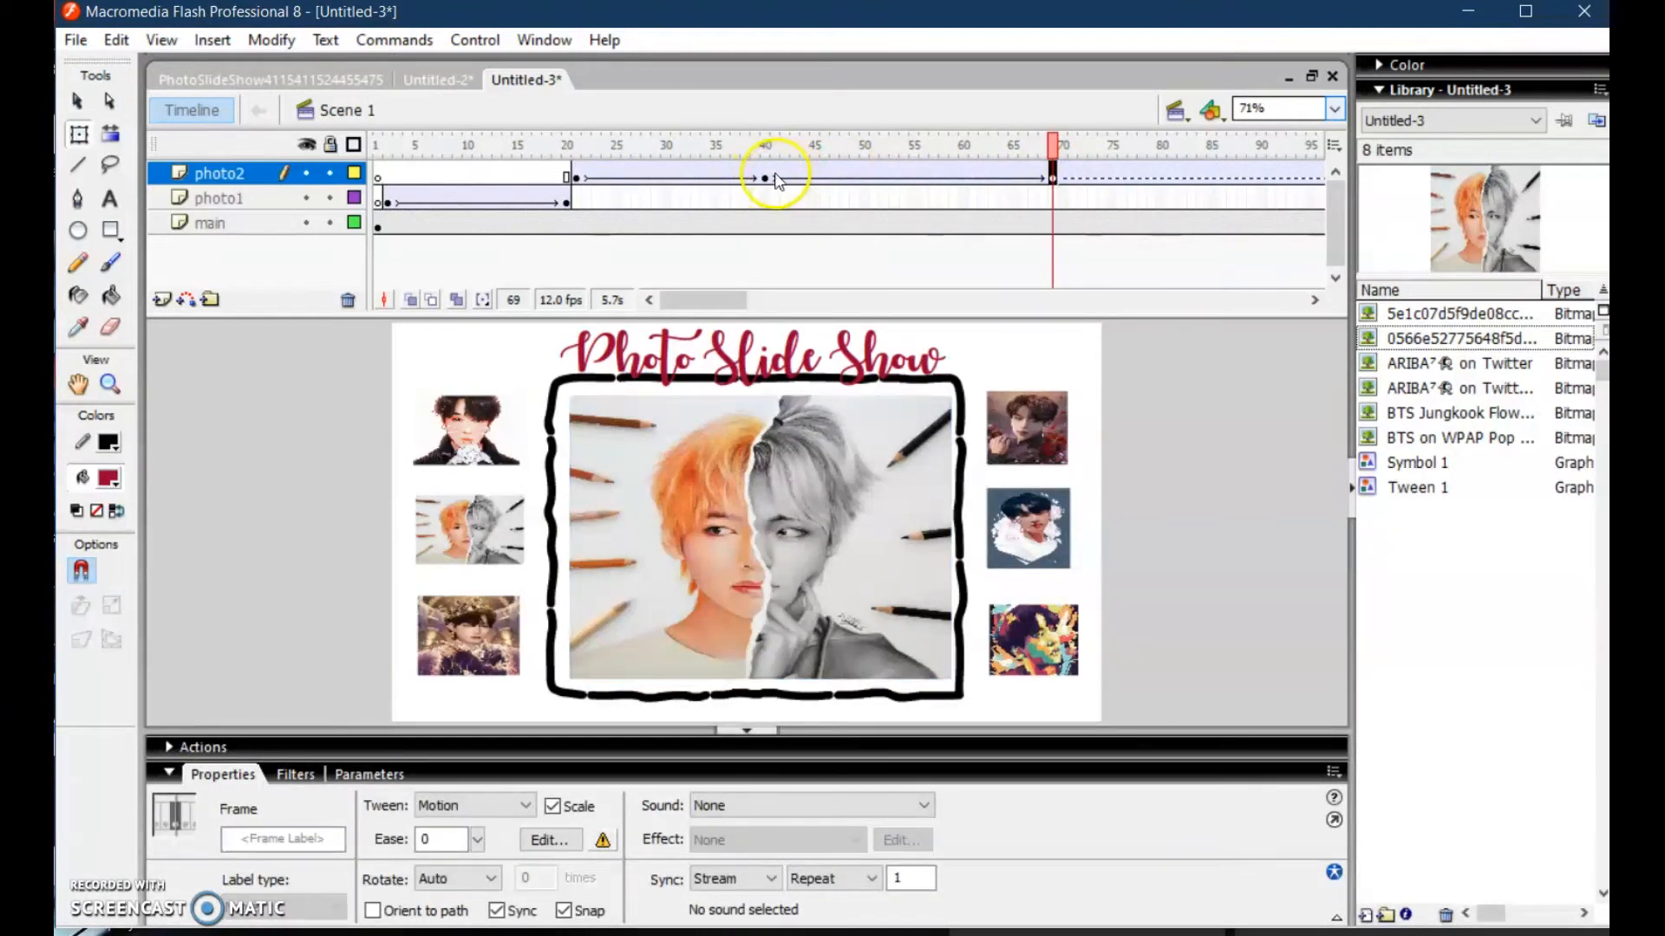
Remove all frames after frame 40 from the photo2 layer
click(773, 179)
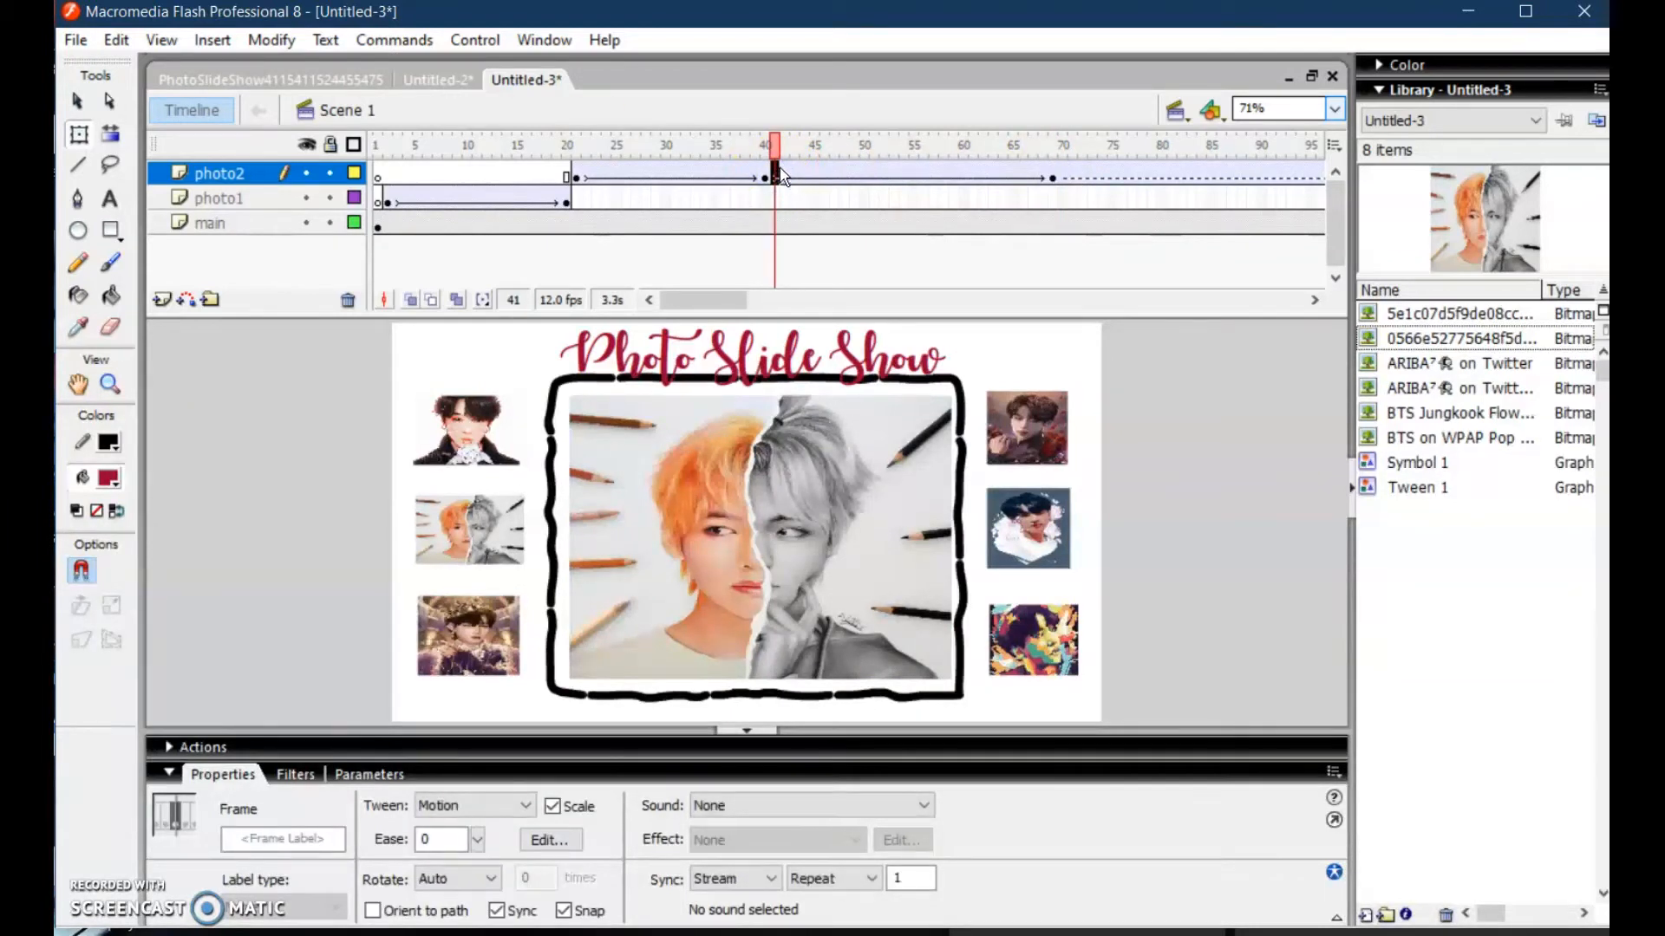
drag(1115, 174, 775, 176)
right_click(789, 174)
click(892, 249)
drag(1226, 174, 785, 182)
right_click(785, 180)
click(895, 250)
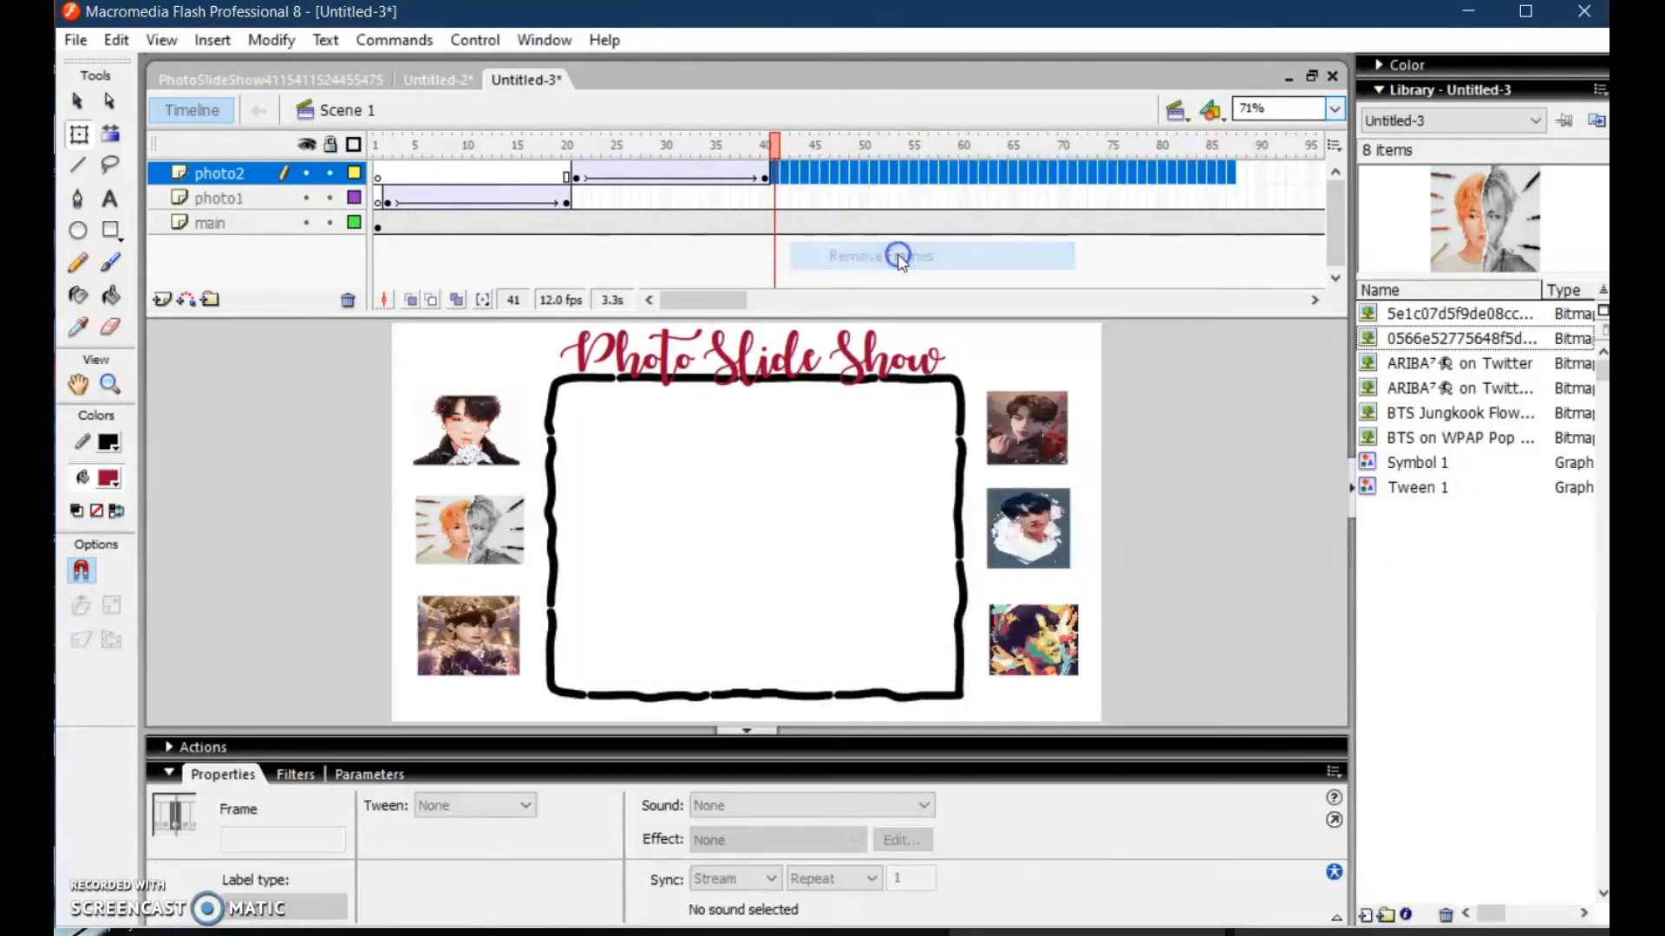
click(969, 221)
Play the timeline from frame 21 to check the photo2 animation
click(744, 173)
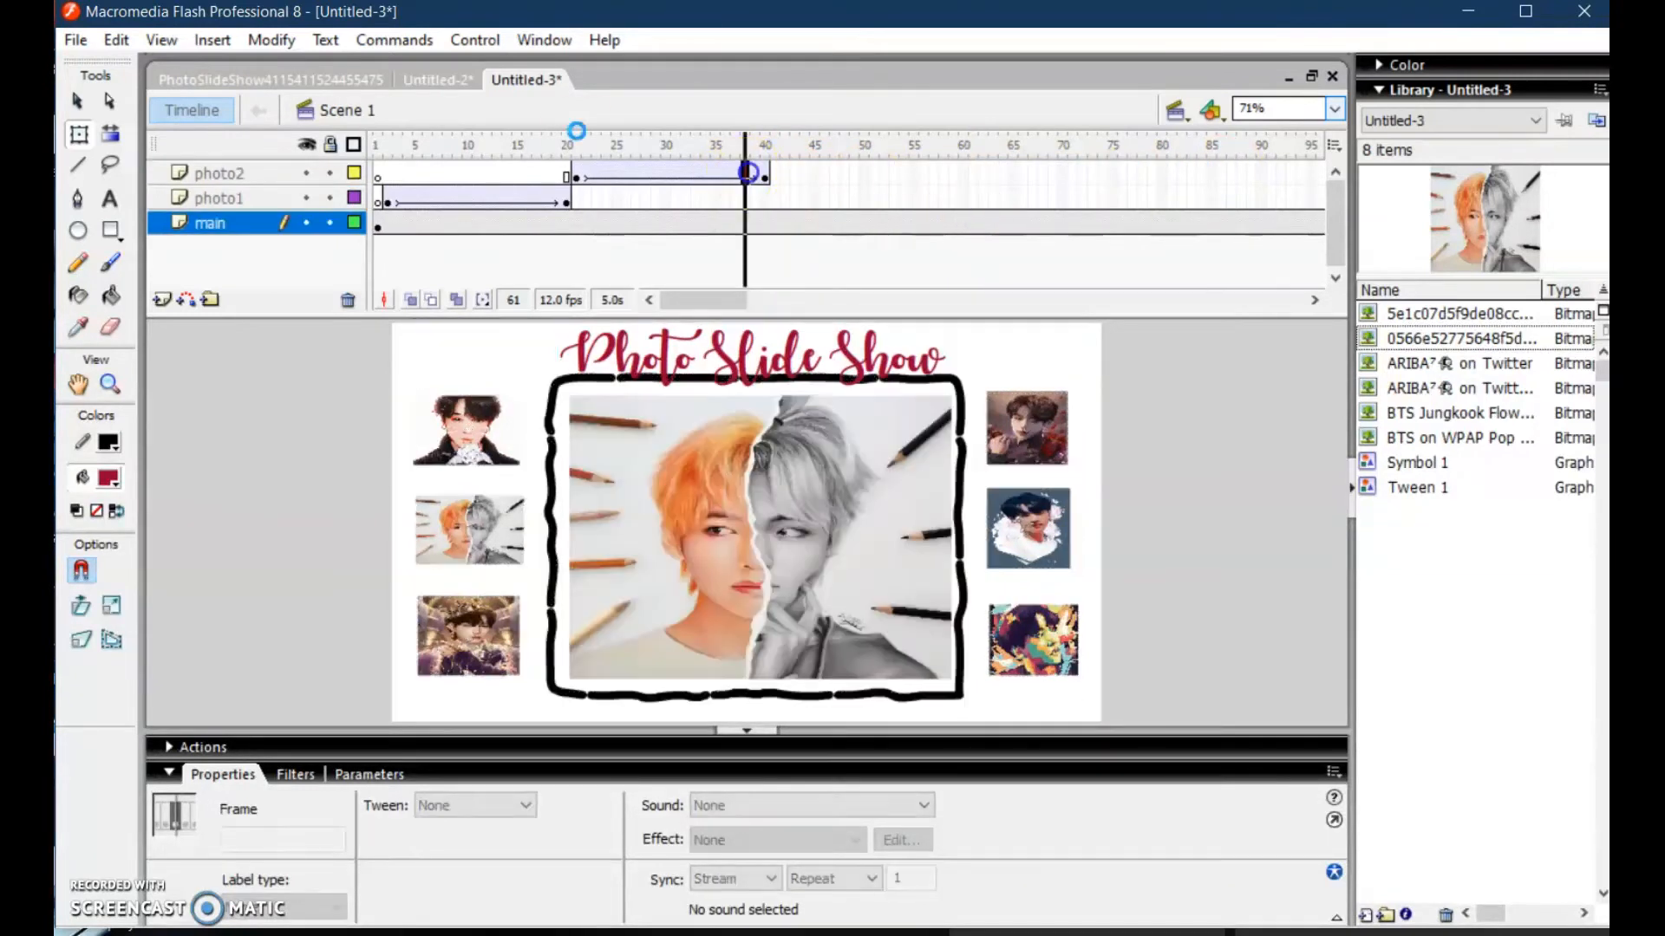
click(580, 178)
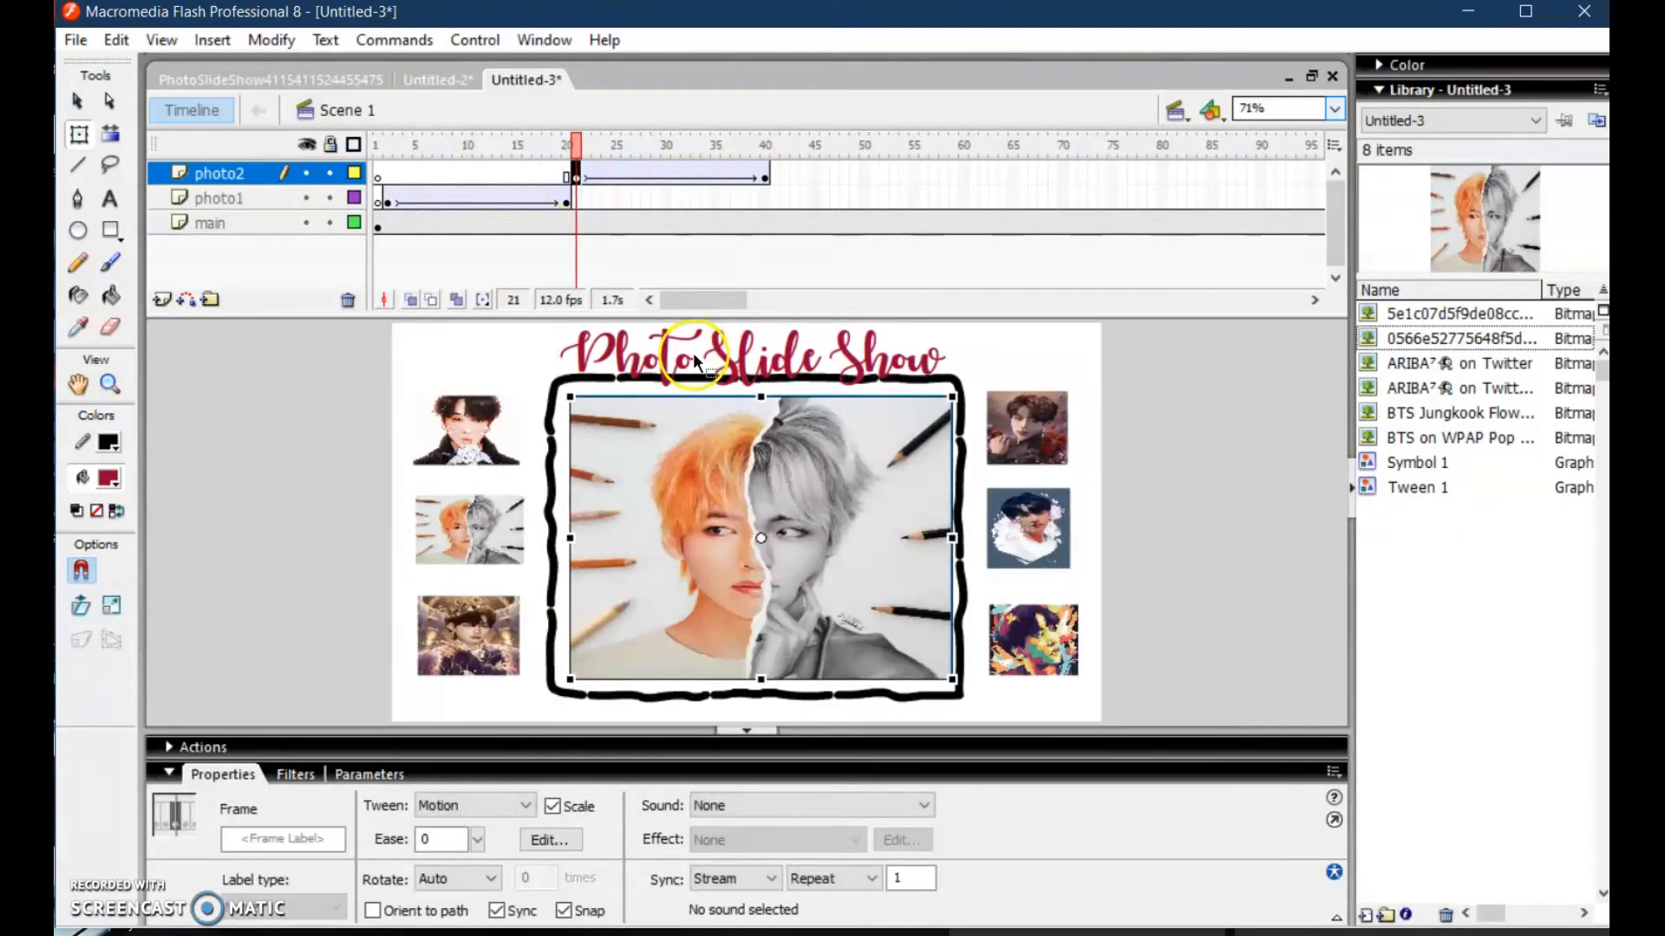
key(Return)
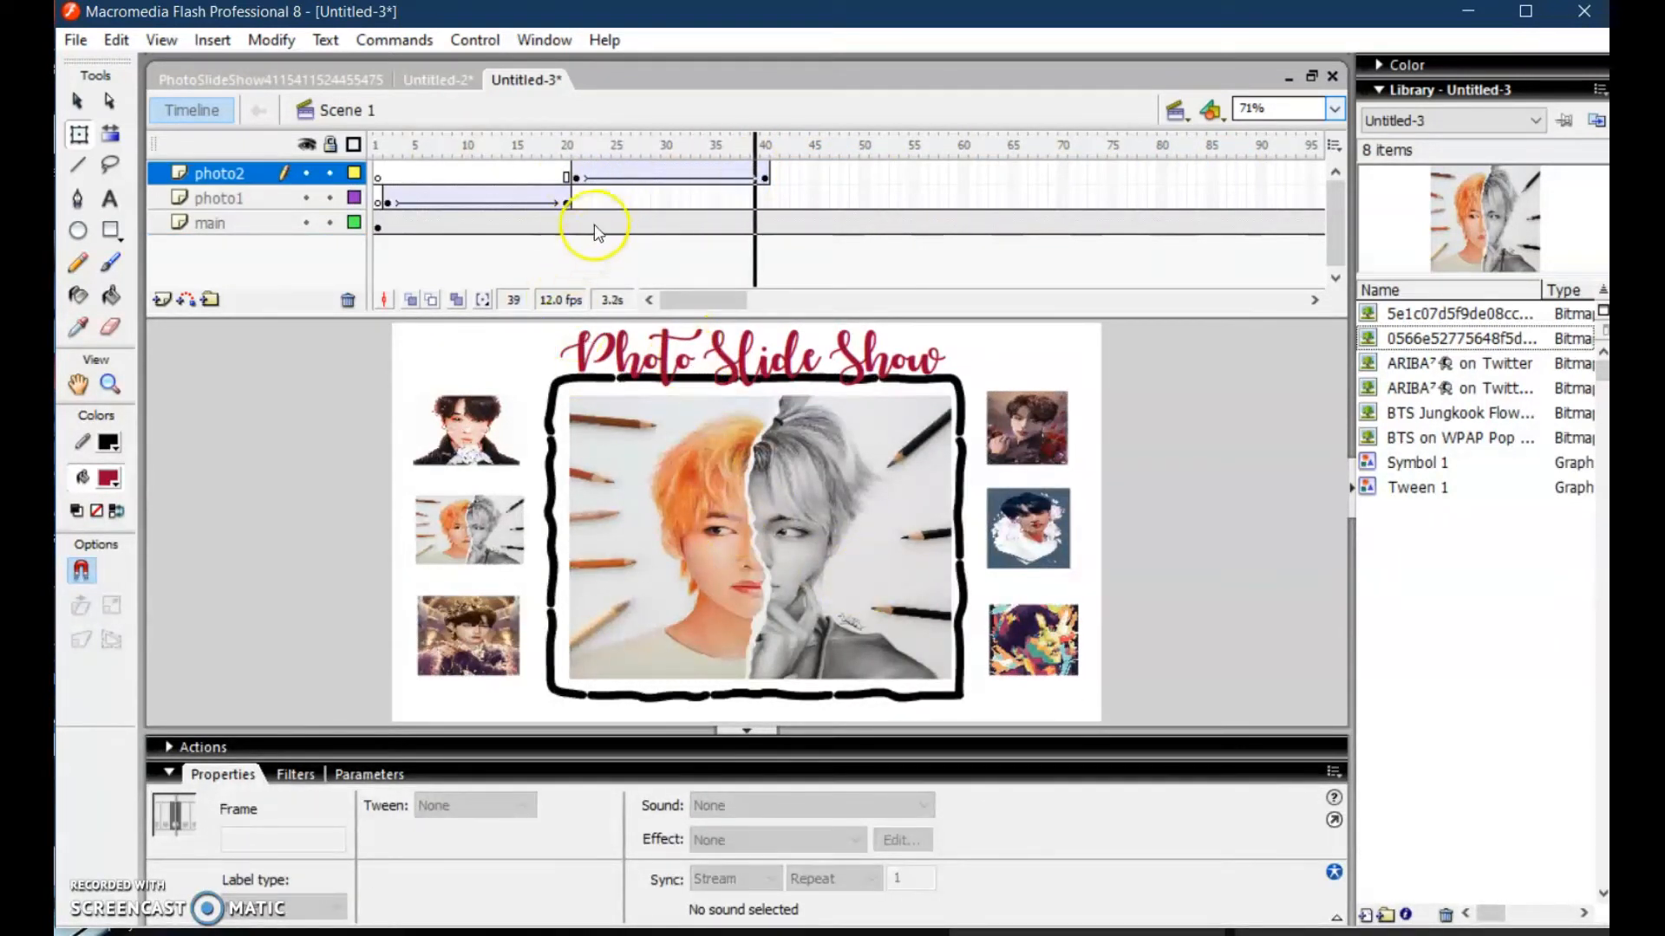
Give the second photo an Alpha color effect of 10% at frame 21 of the photo2 layer
click(576, 178)
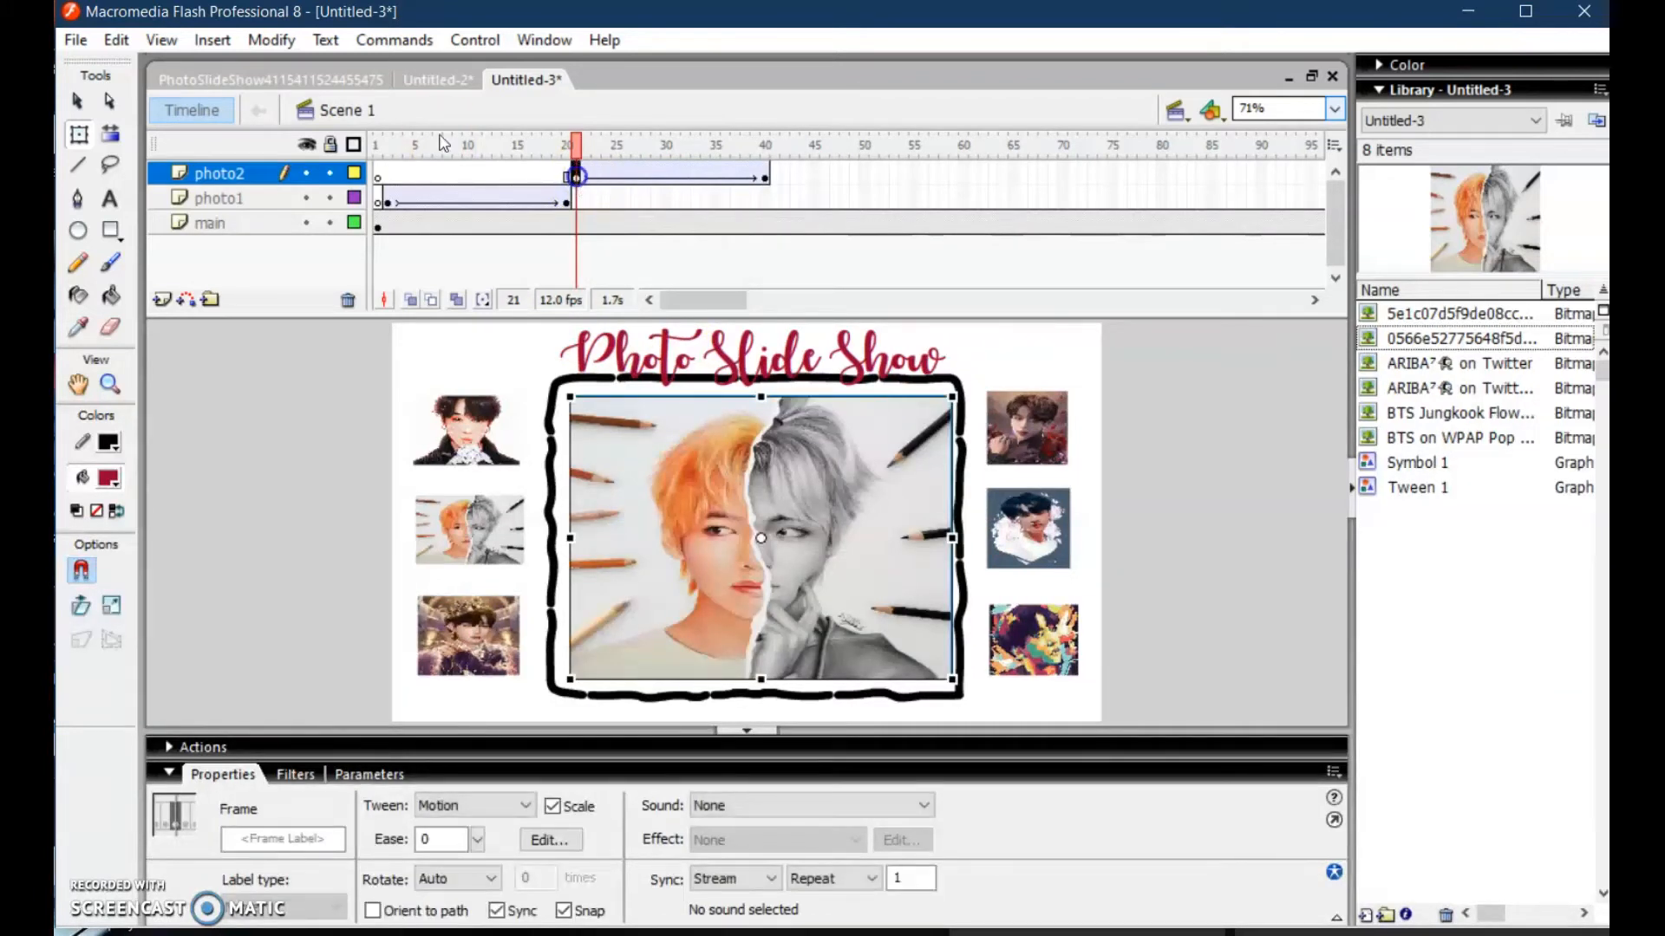
click(845, 505)
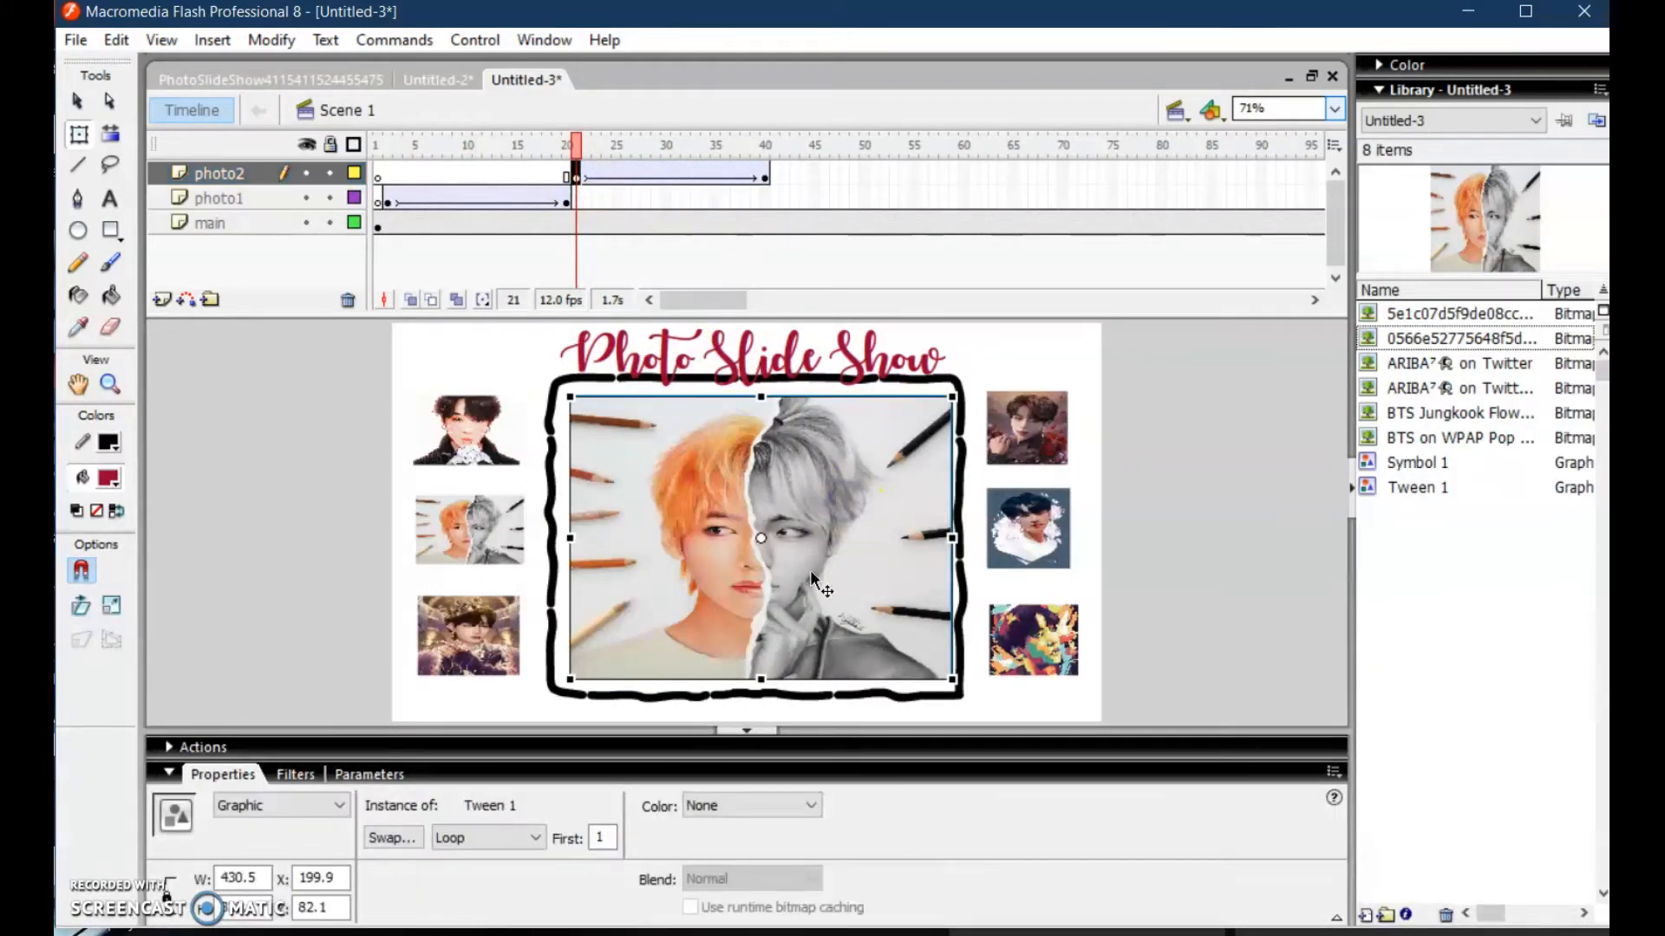
click(809, 805)
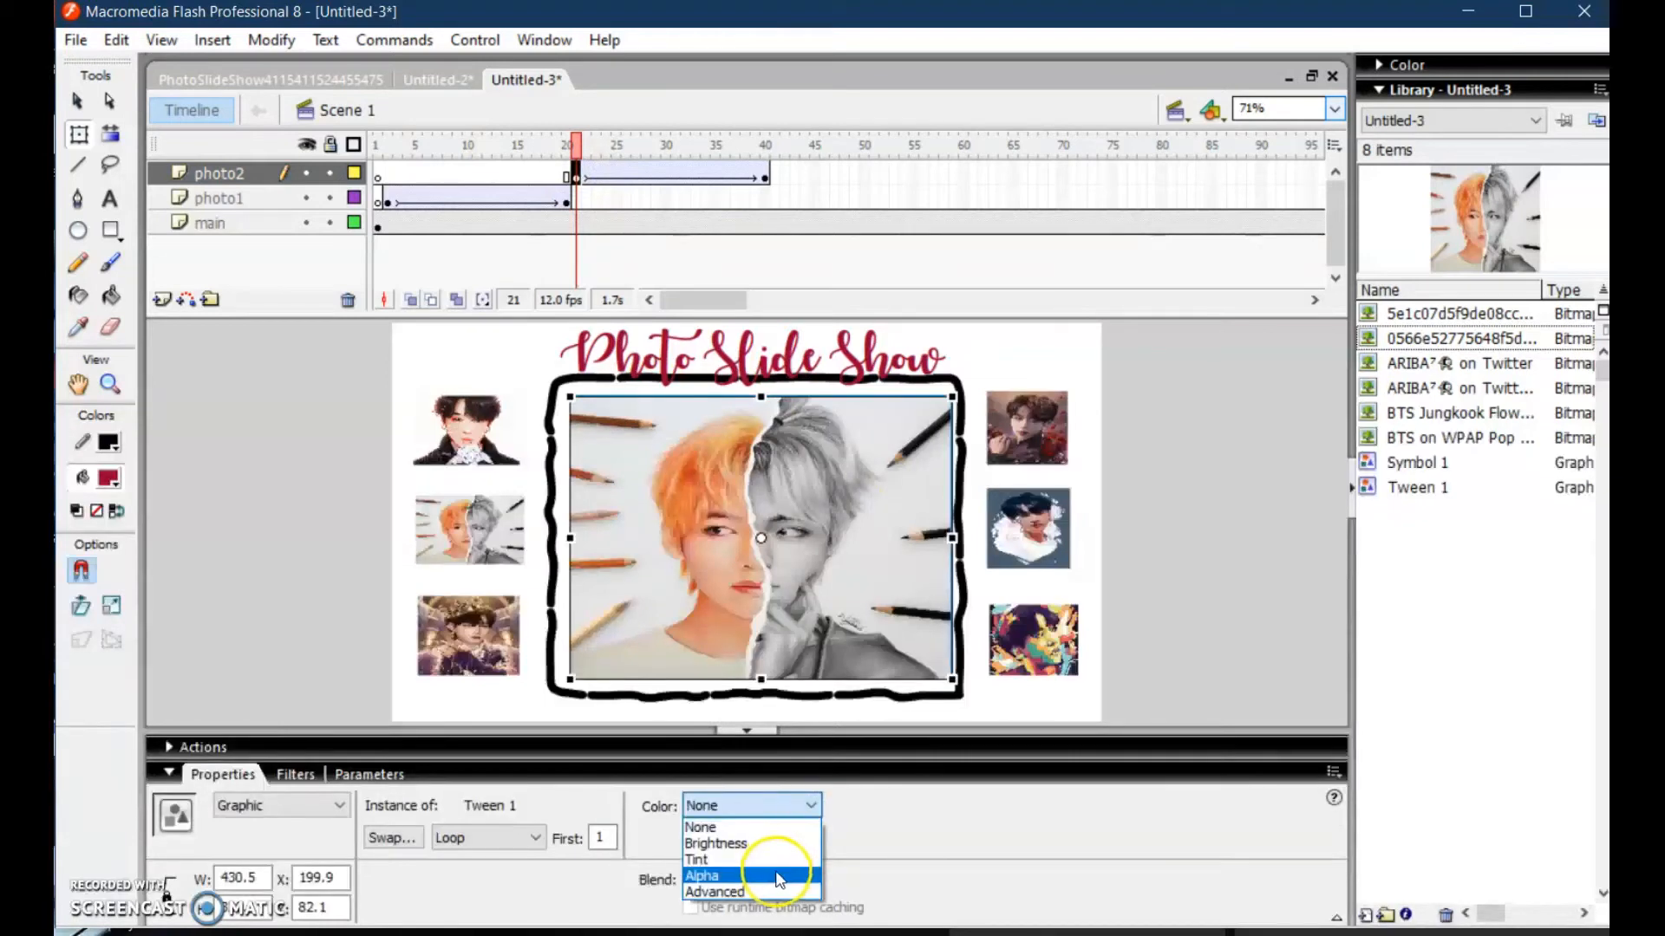
click(776, 876)
drag(927, 811, 926, 933)
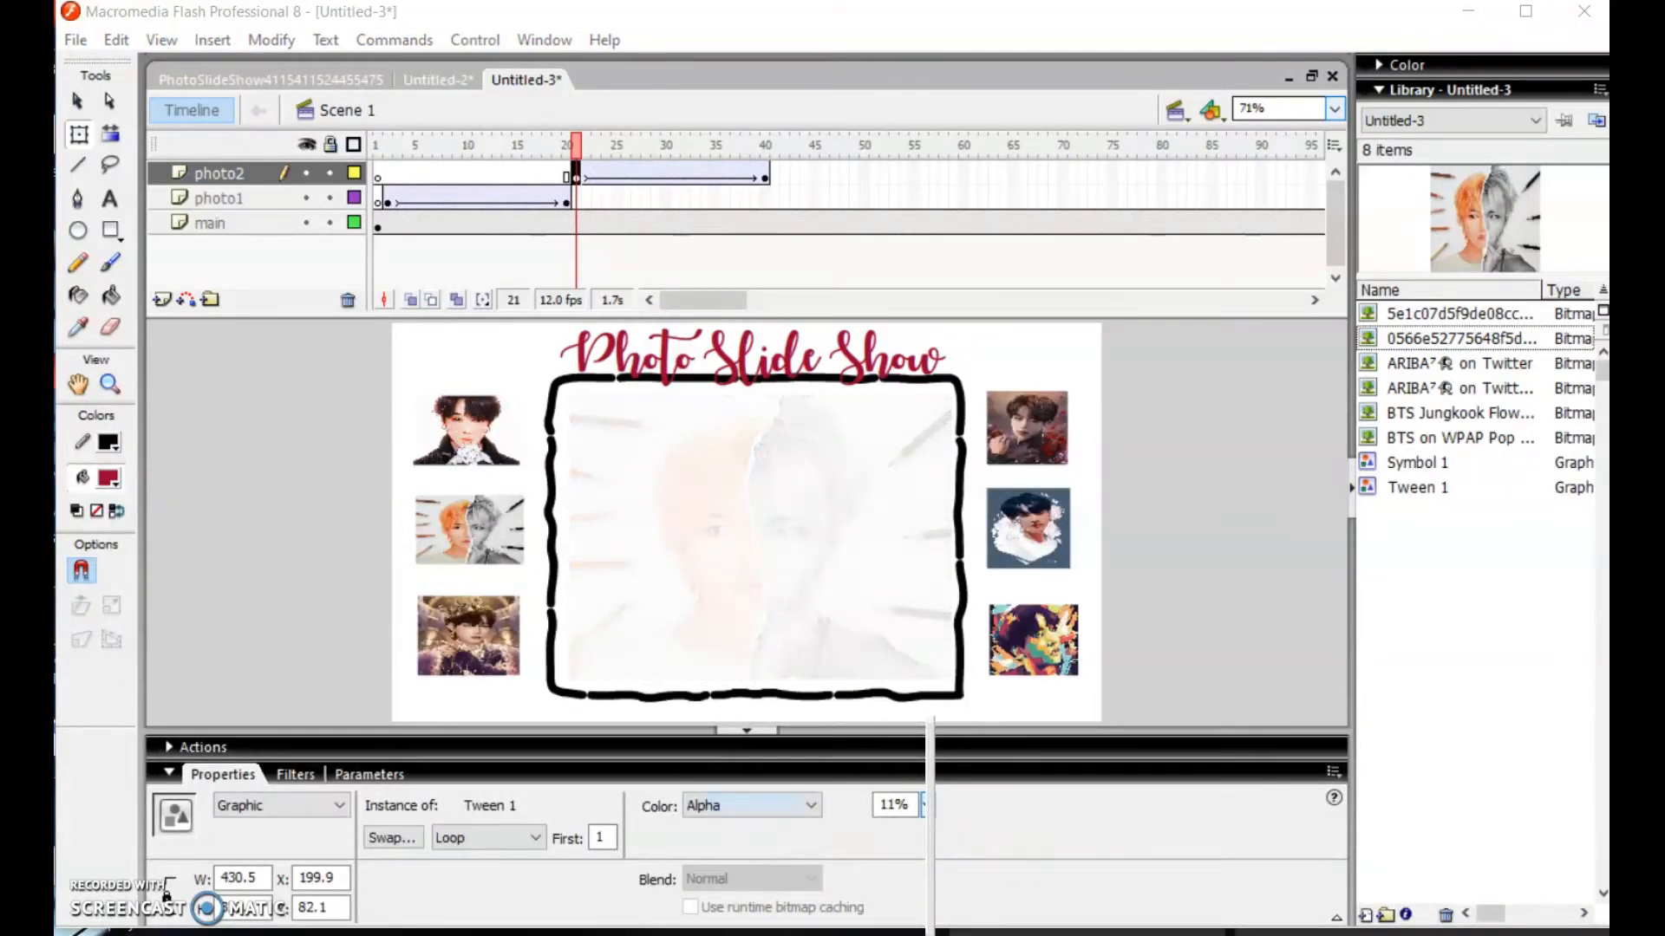
click(805, 577)
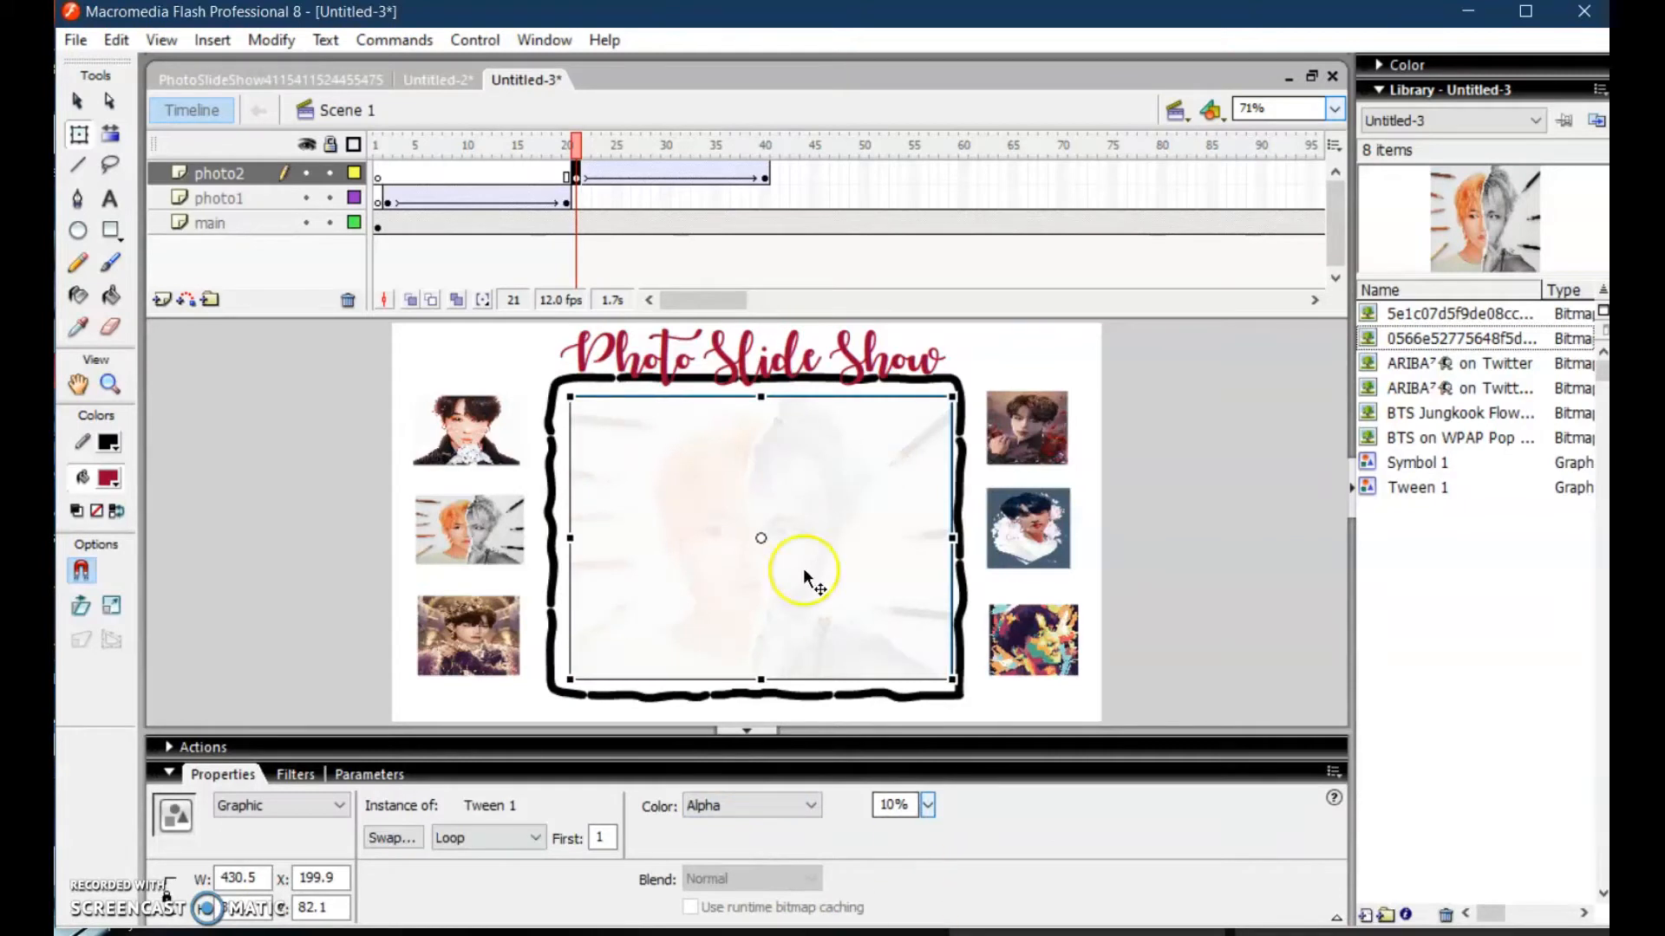
Give the second photo an Alpha color effect of 100% at frame 40 of the photo2 layer
click(765, 176)
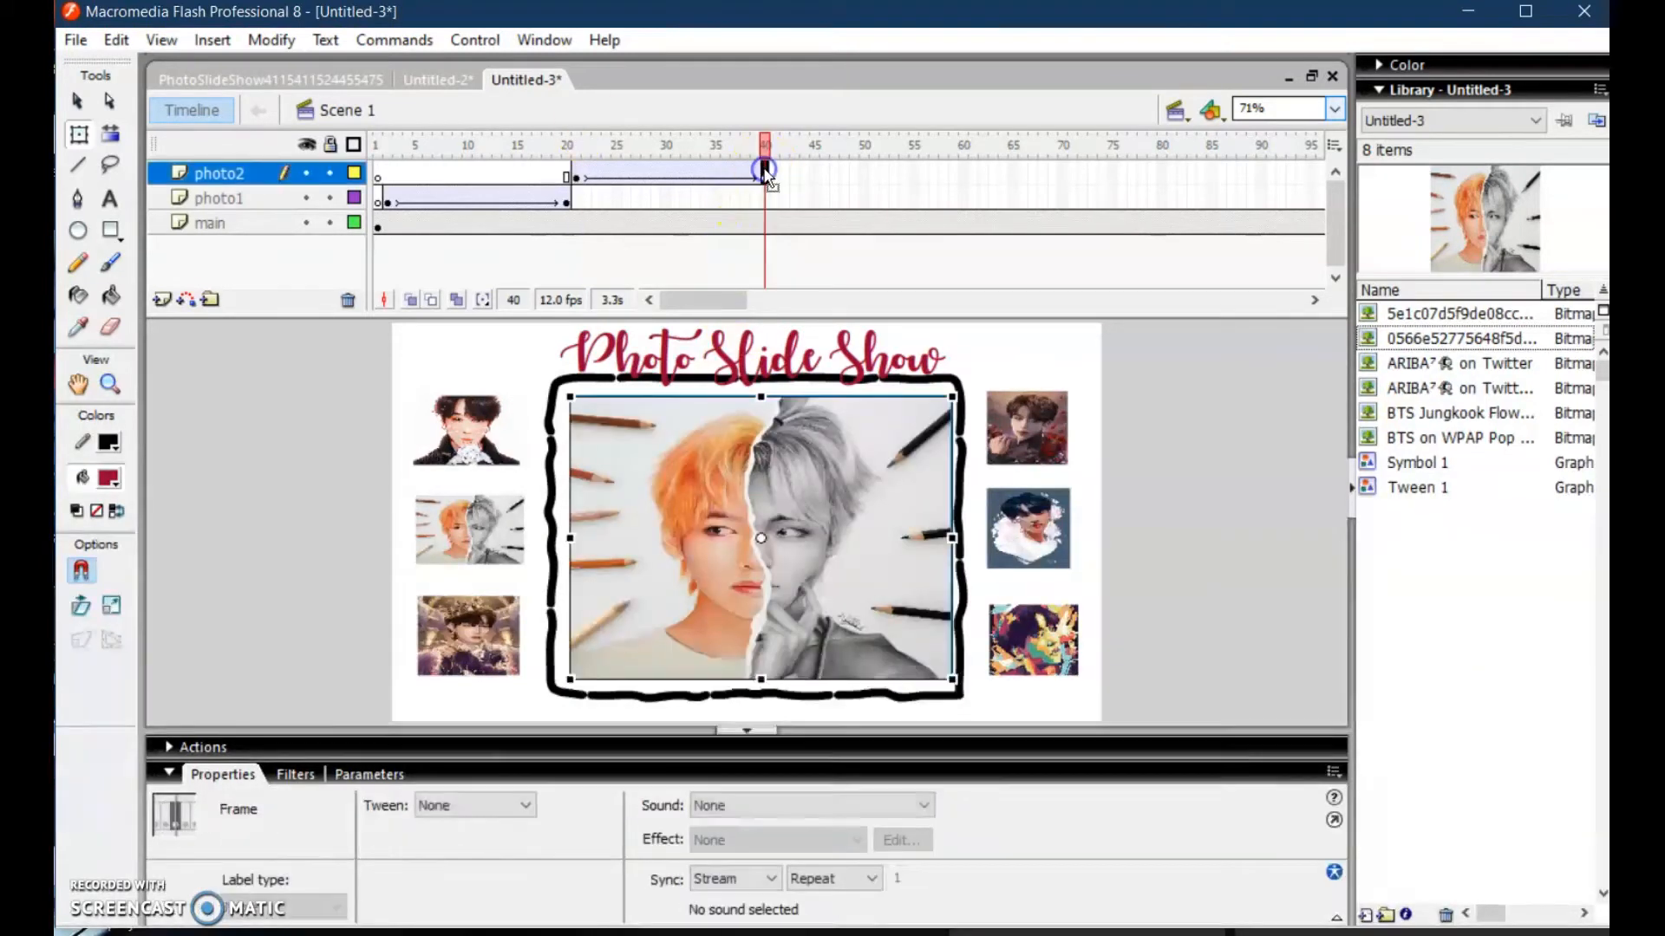
click(838, 503)
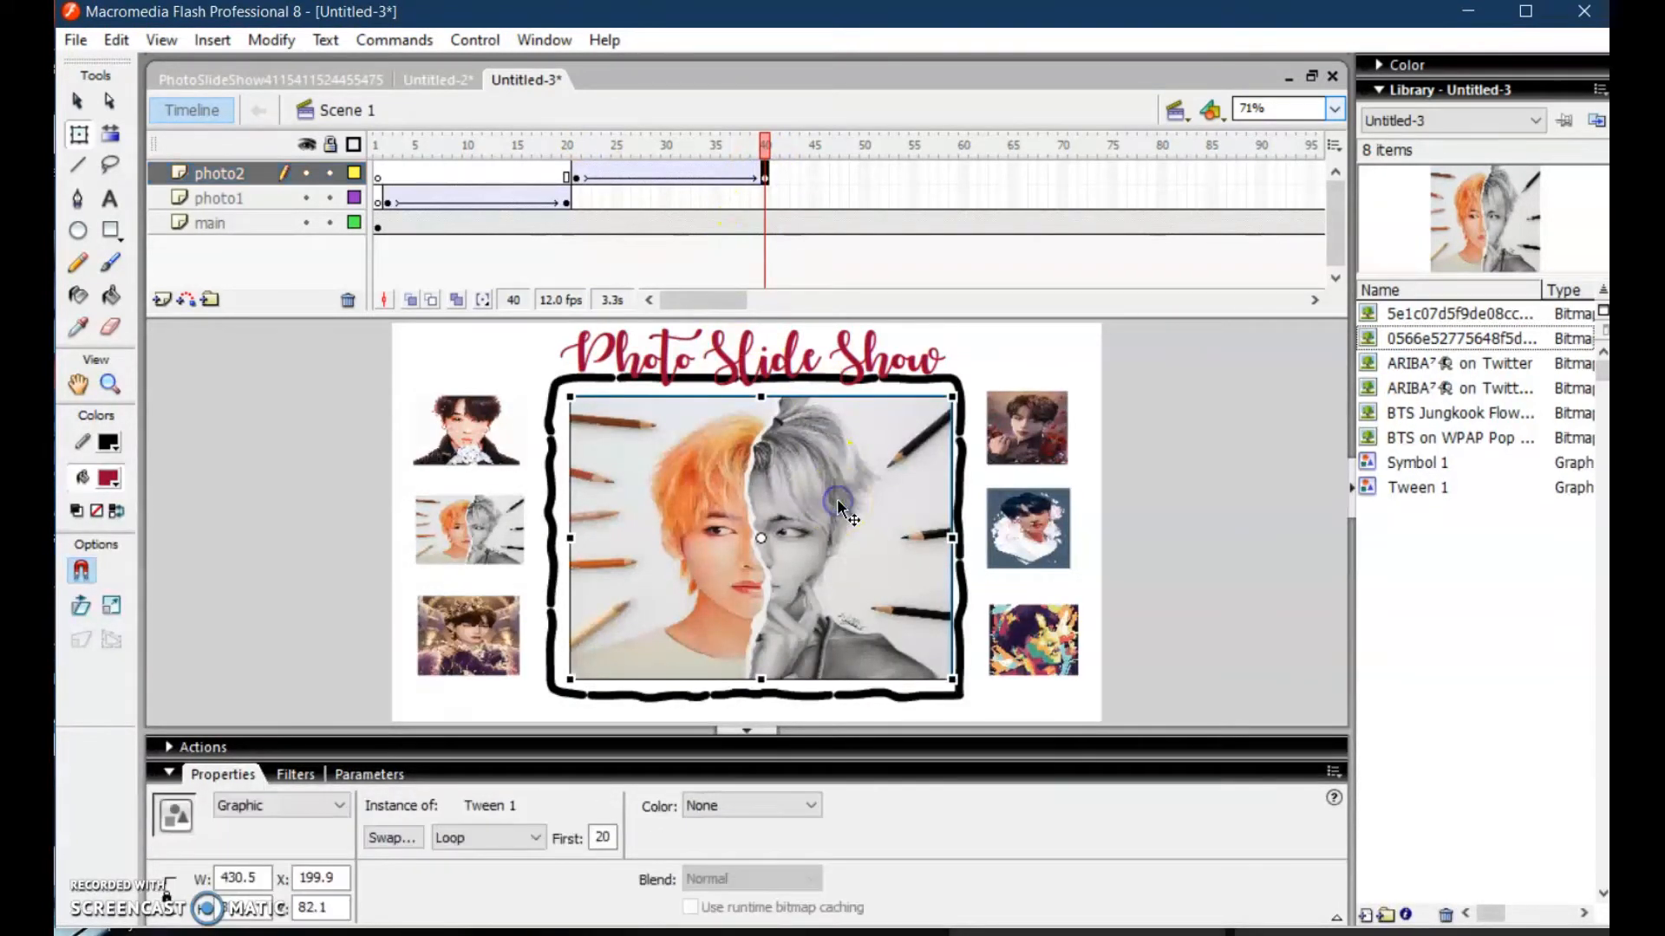
click(807, 806)
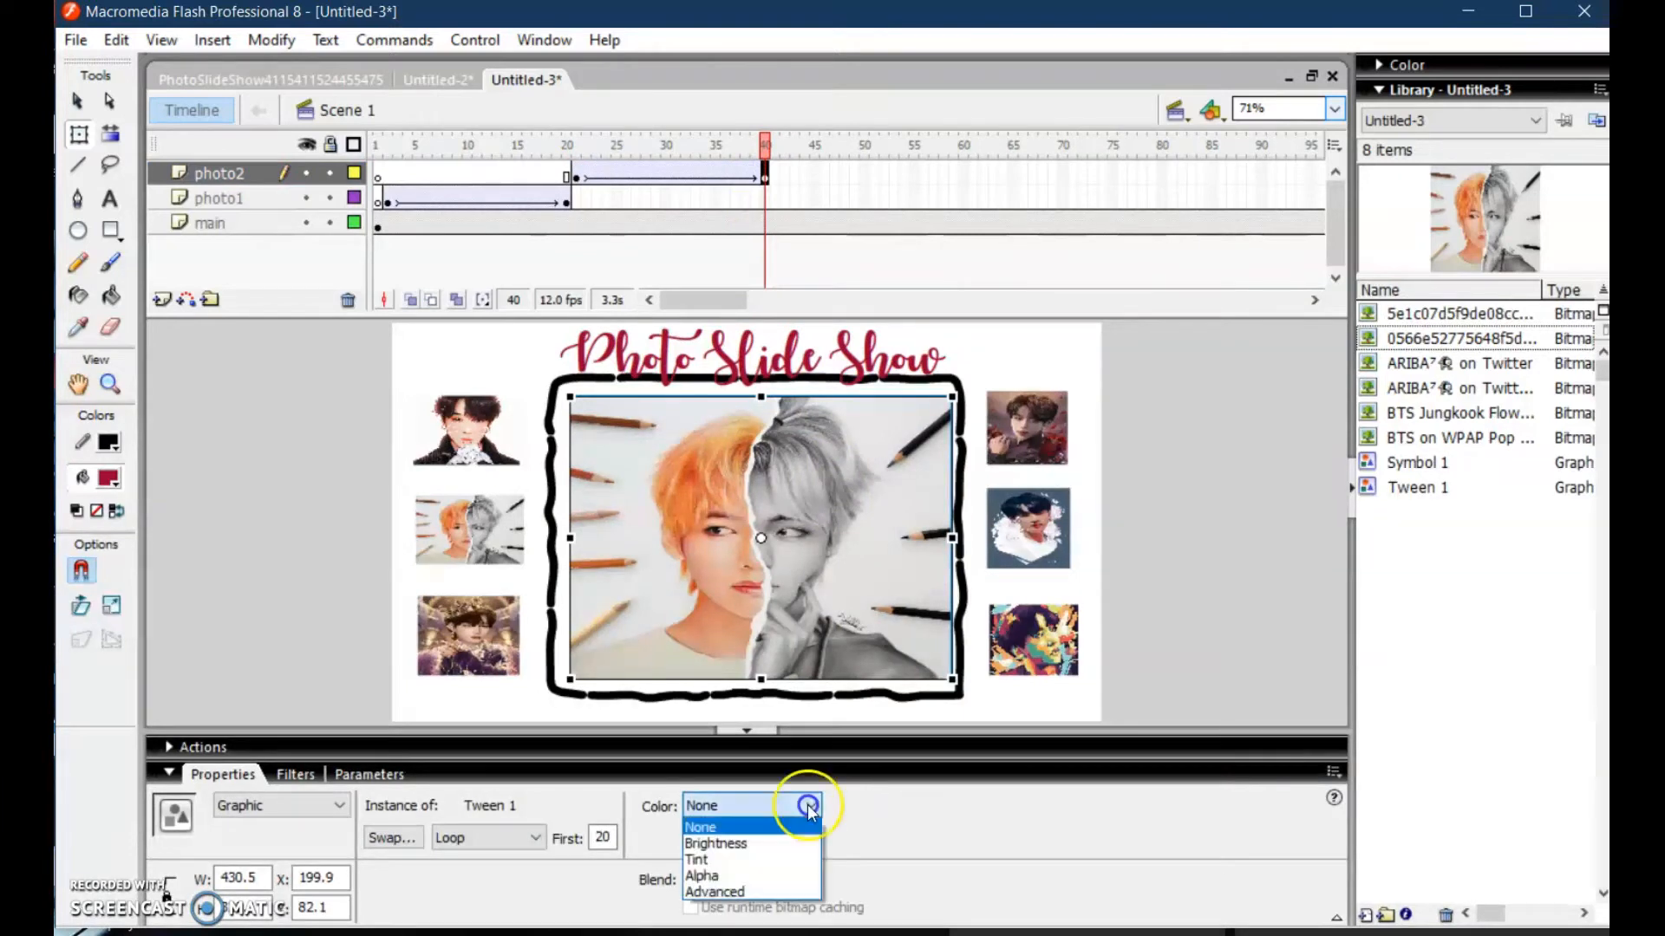
click(744, 878)
drag(927, 803, 928, 559)
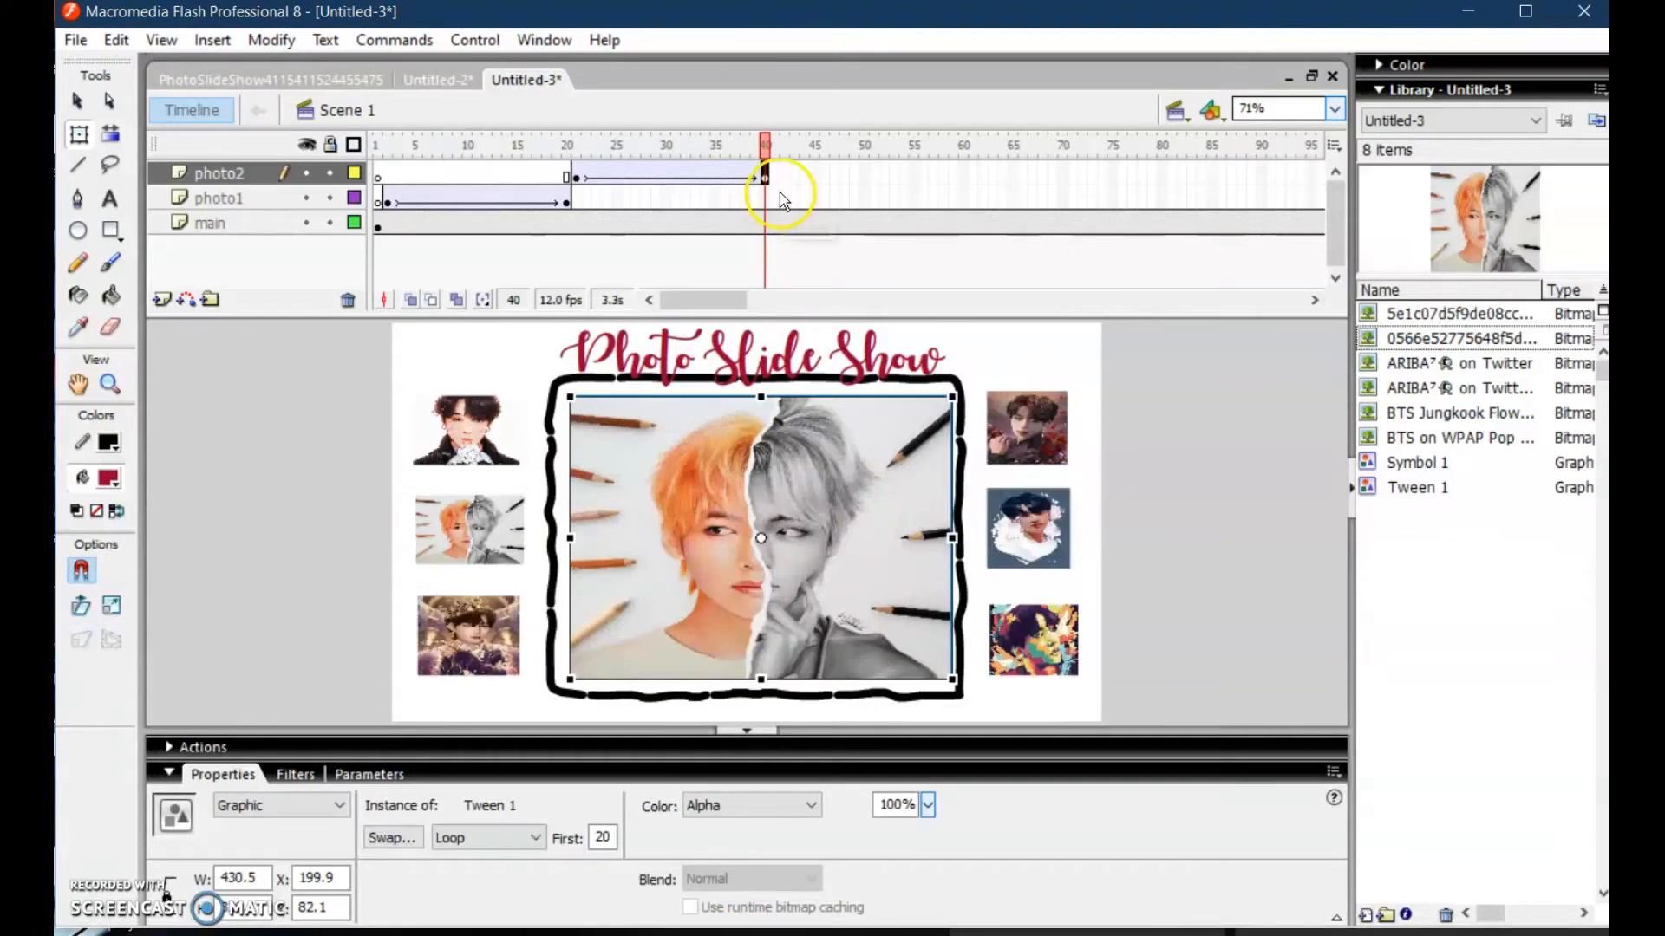
Add a new layer above photo2 and name it photo3
click(160, 300)
double_click(208, 176)
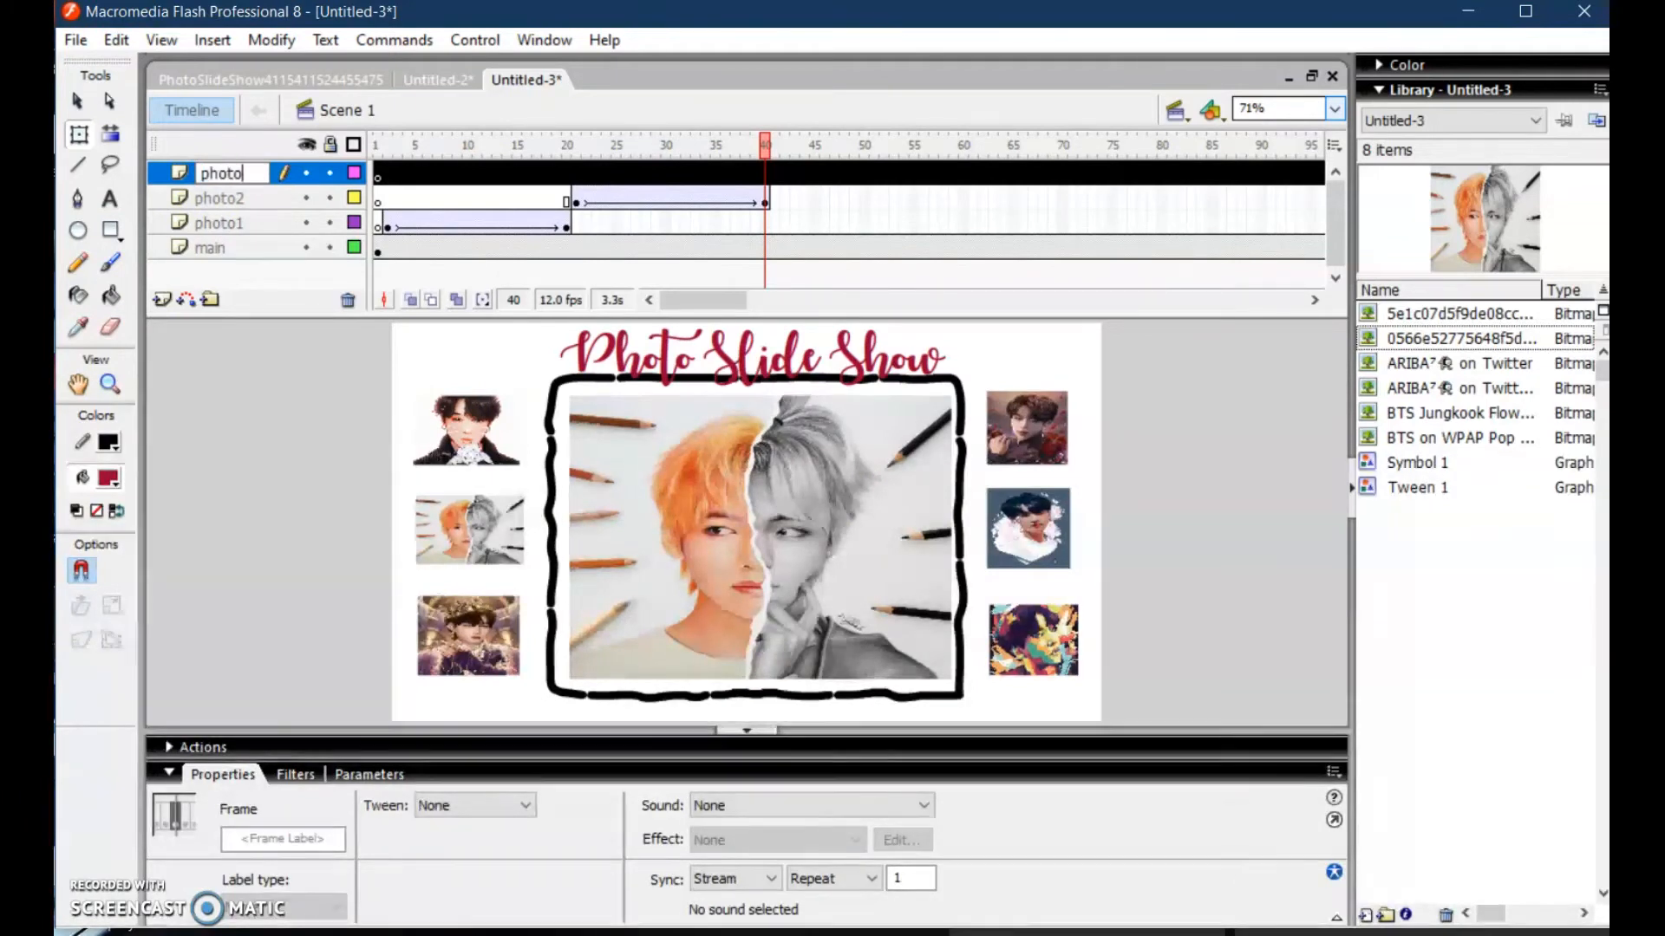
text(photo3)
click(783, 165)
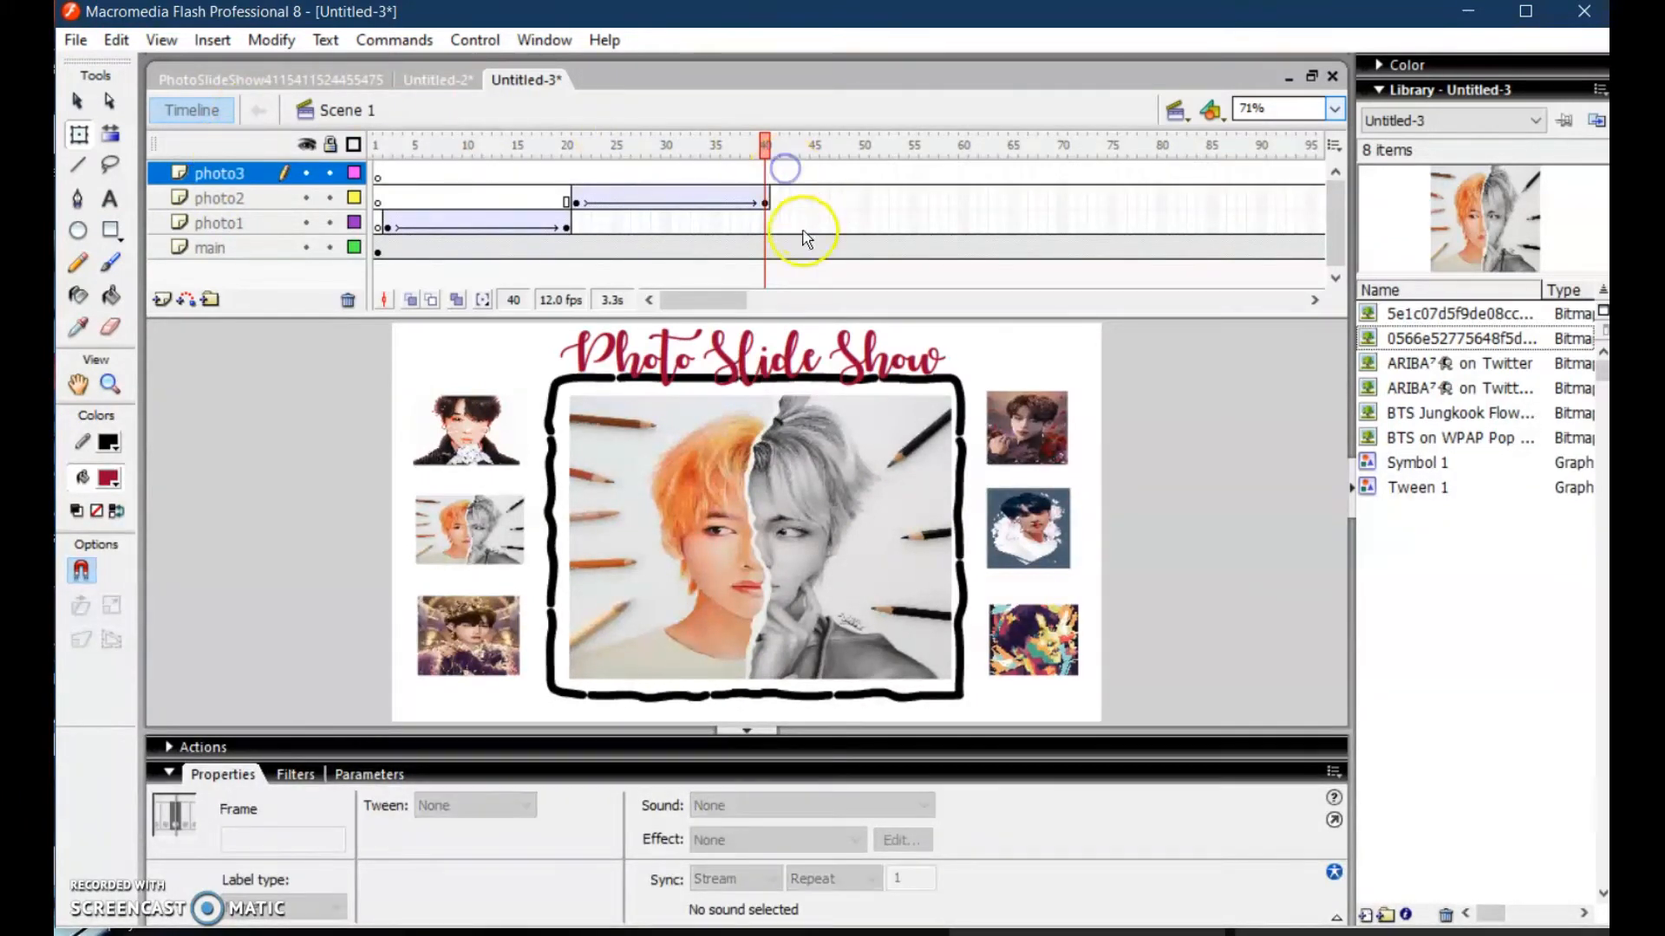
Insert a blank keyframe at frame 41 of the photo3 layer and place the crowned portrait bitmap from the library on the stage
click(766, 176)
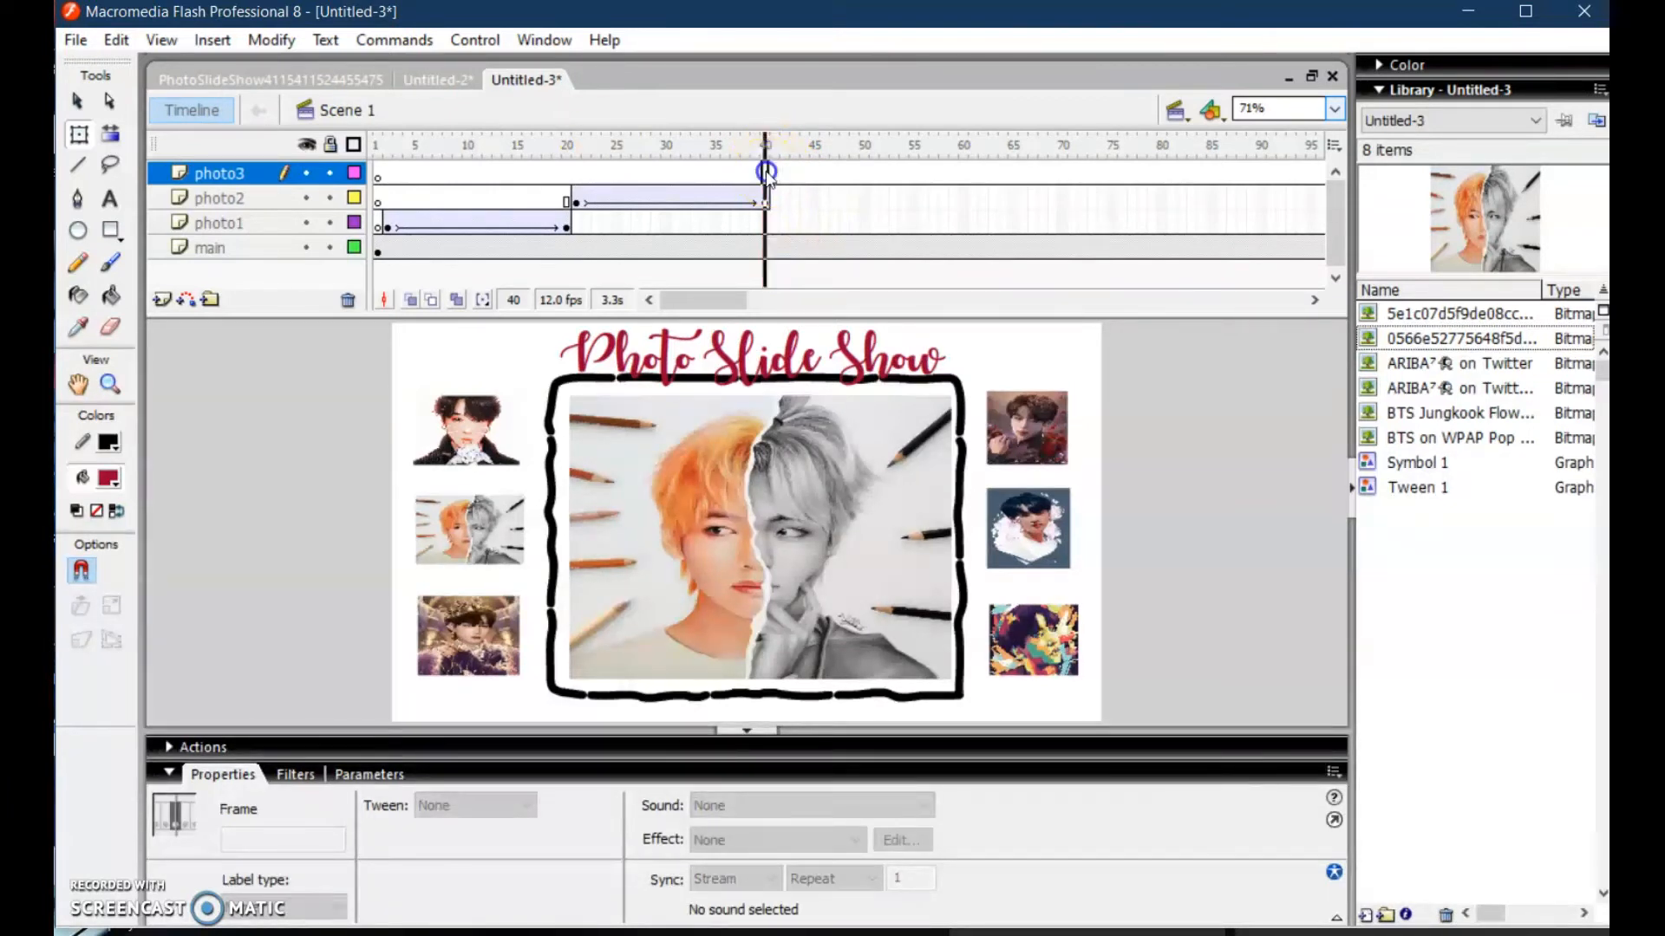
click(776, 176)
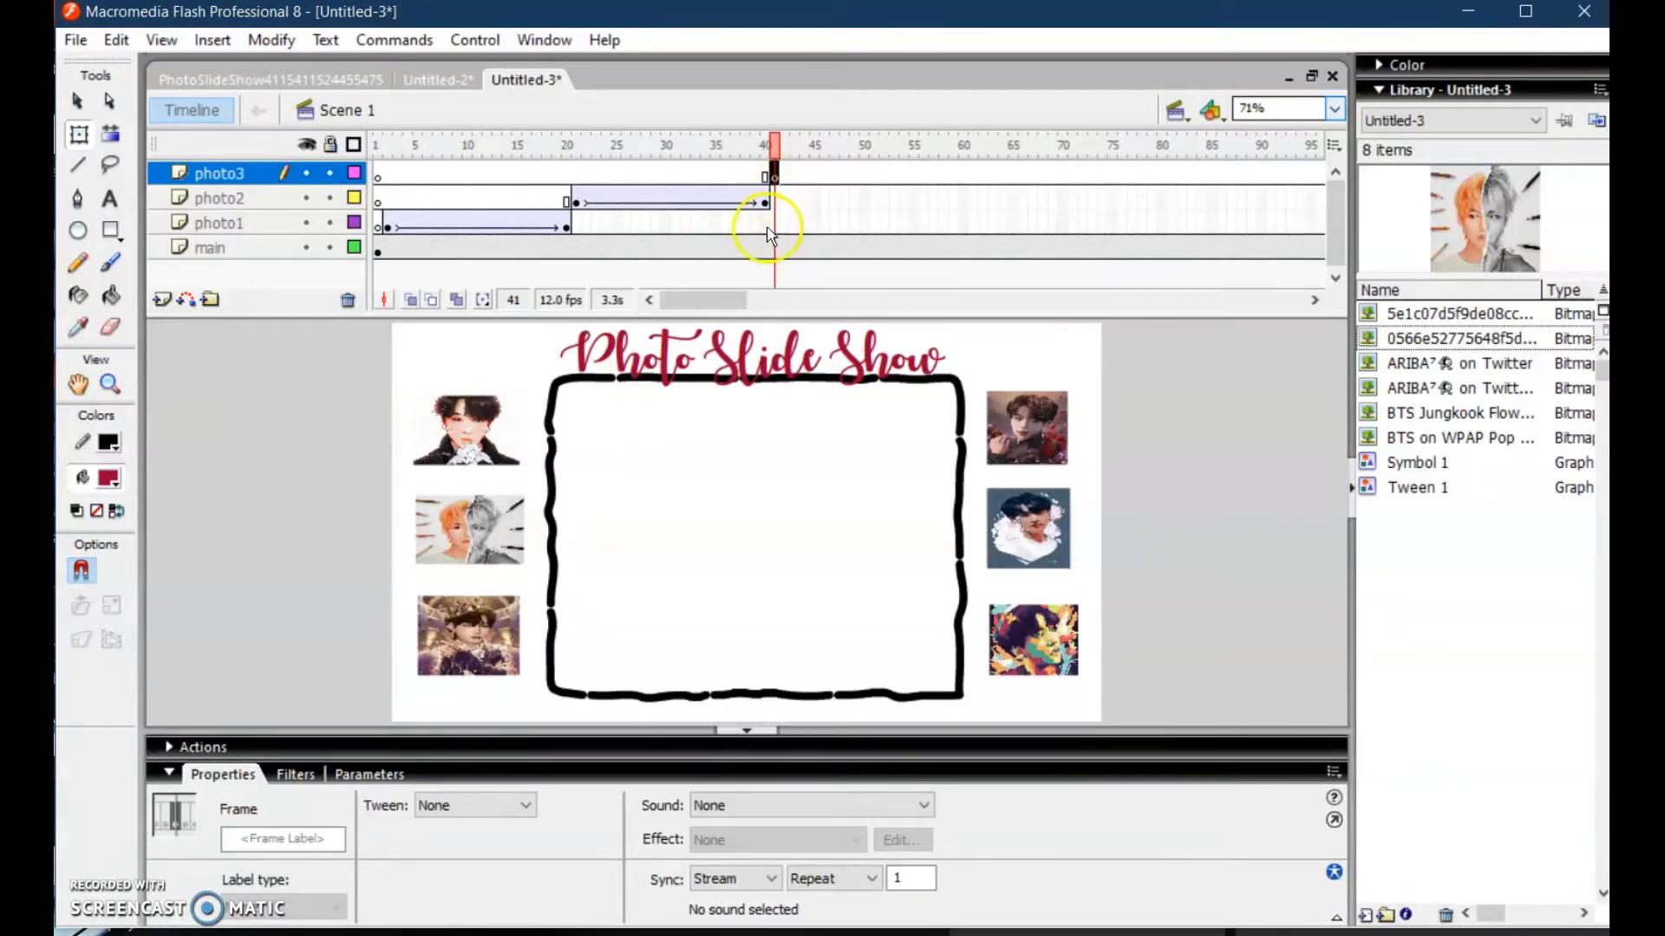
drag(1422, 365, 832, 581)
Shrink the crowned portrait to fit inside the frame, about 312 px wide, and position it at about X 264, Y 81
drag(595, 476, 607, 610)
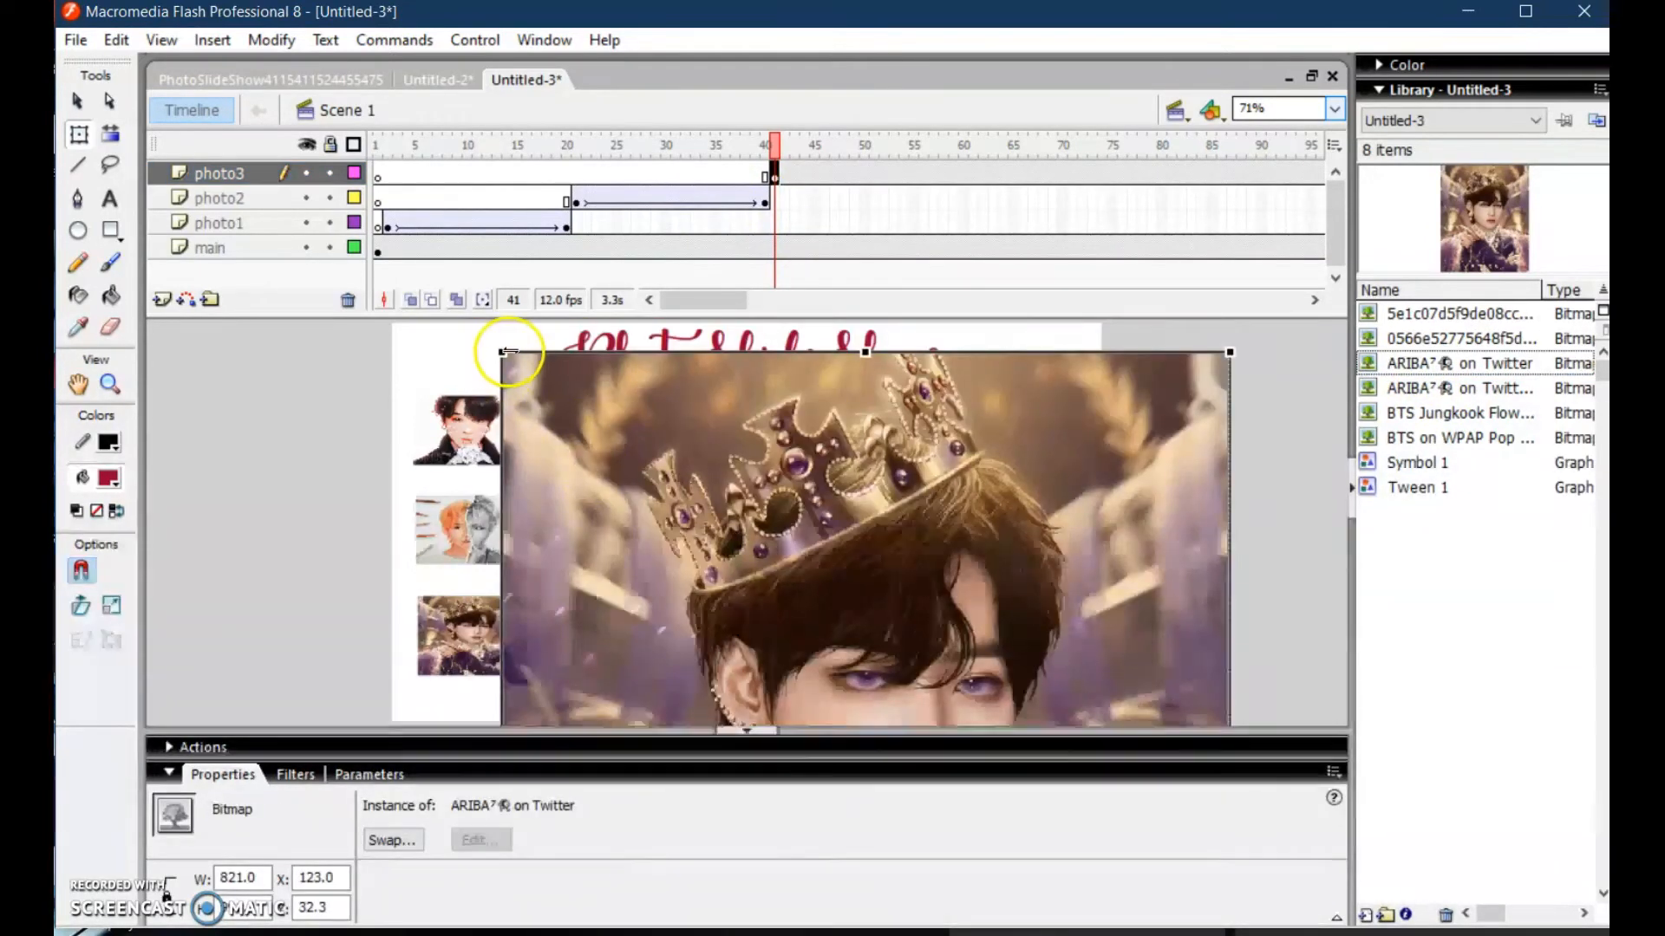
drag(504, 352, 681, 440)
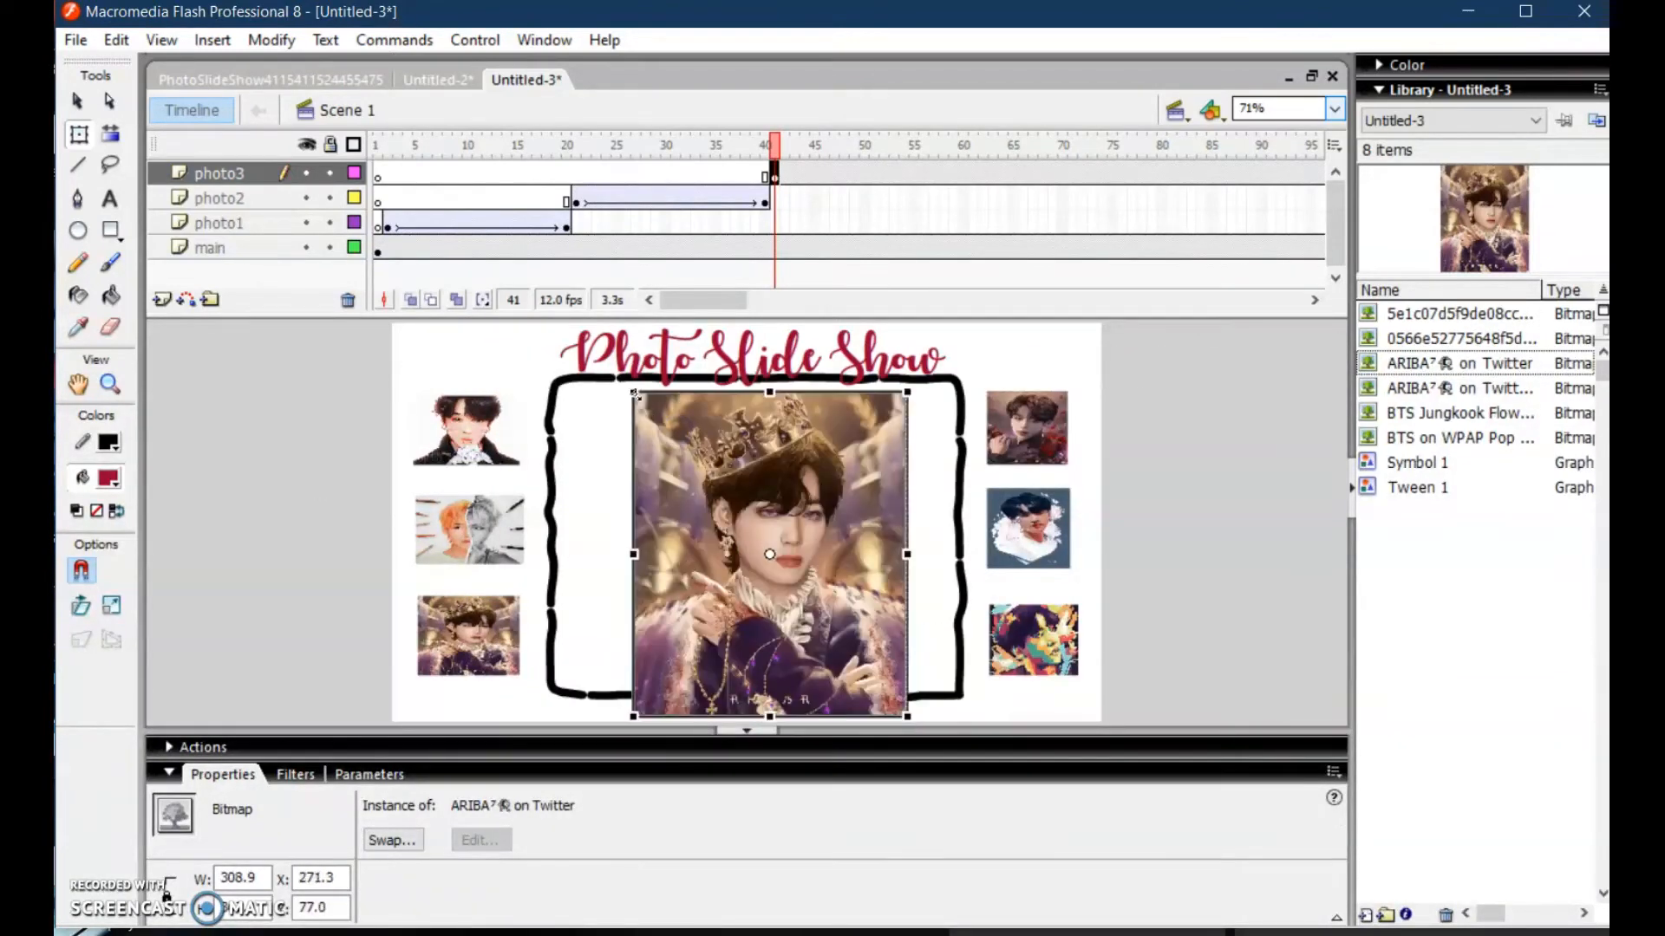
drag(631, 390, 642, 429)
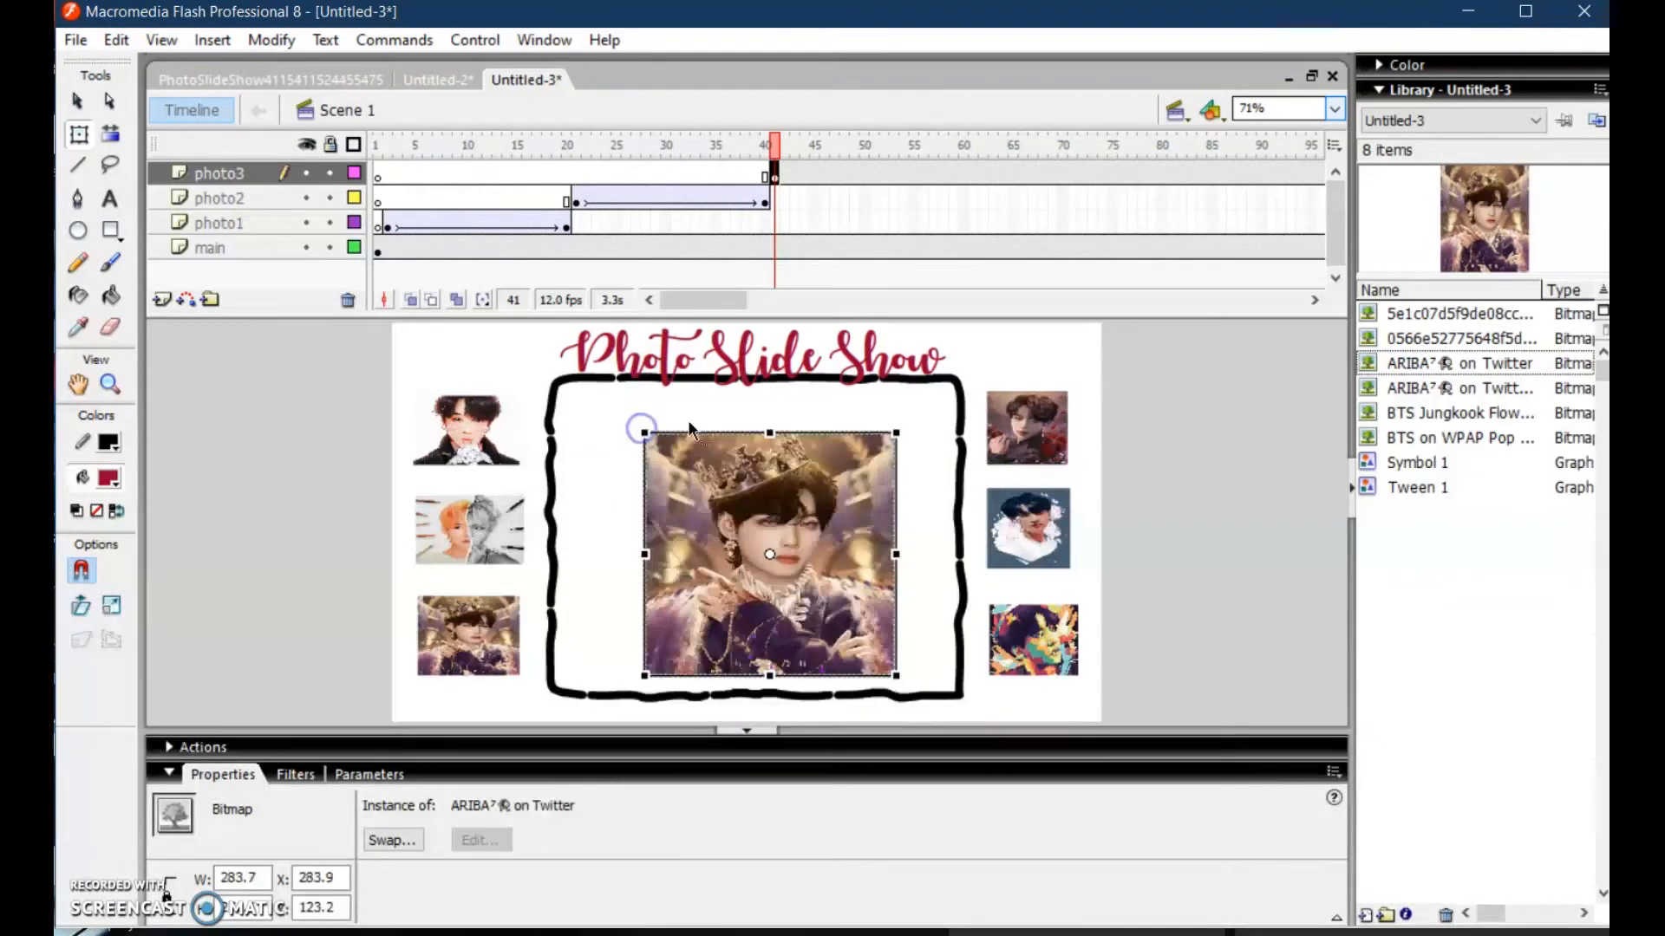
drag(738, 453, 730, 423)
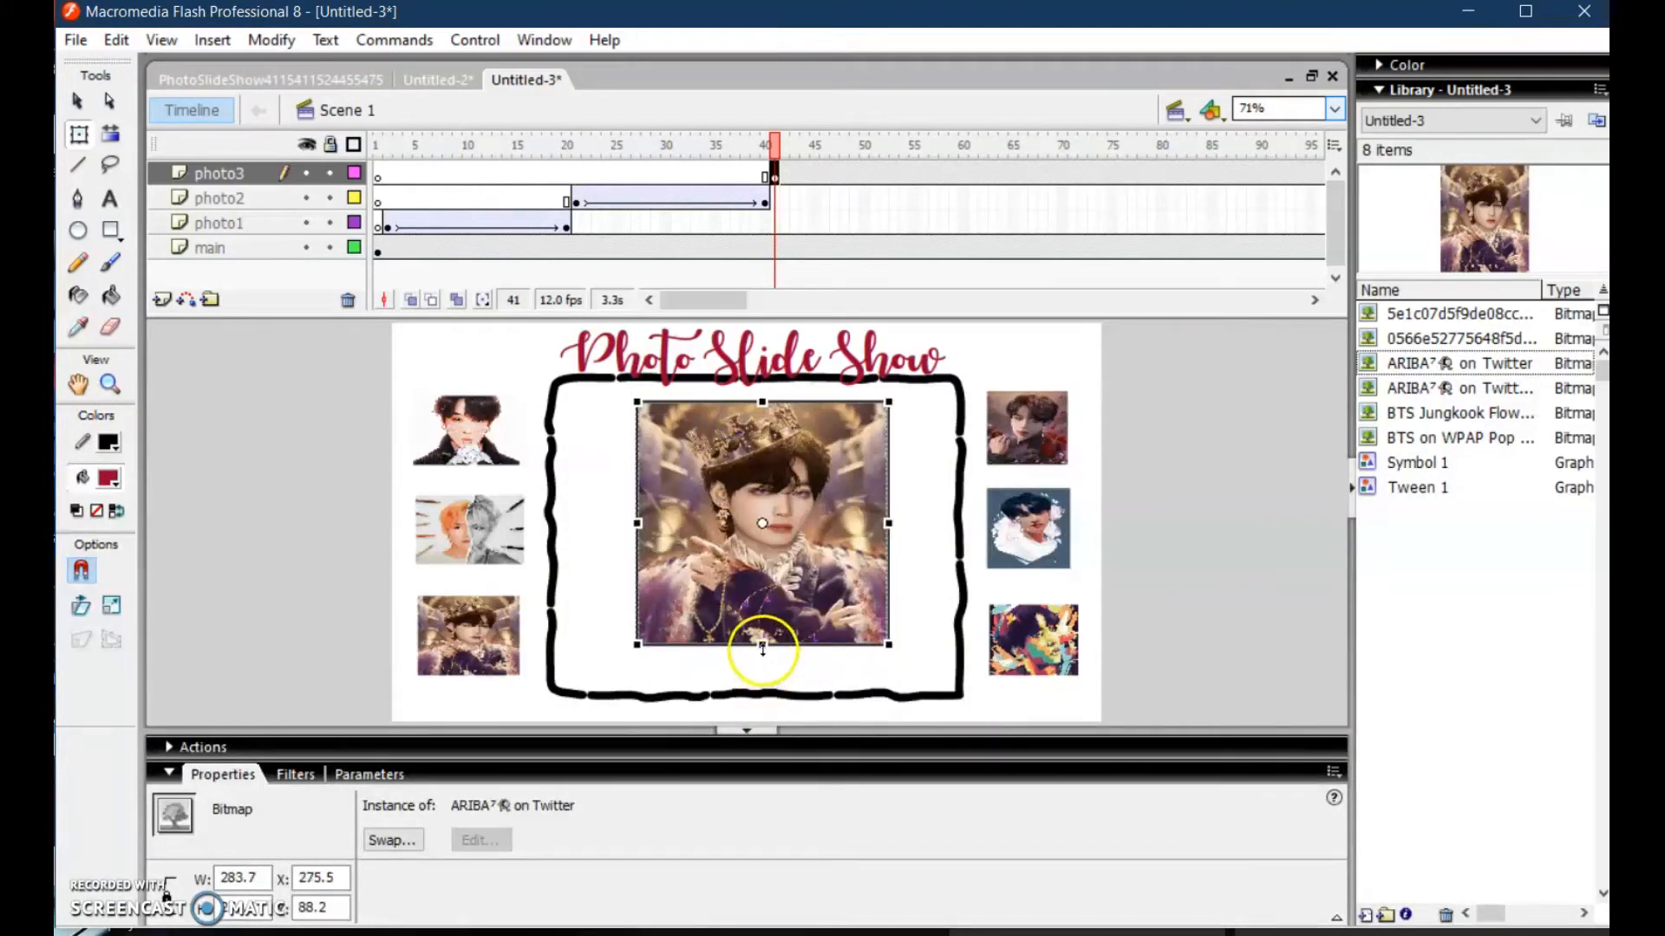
drag(762, 648, 763, 679)
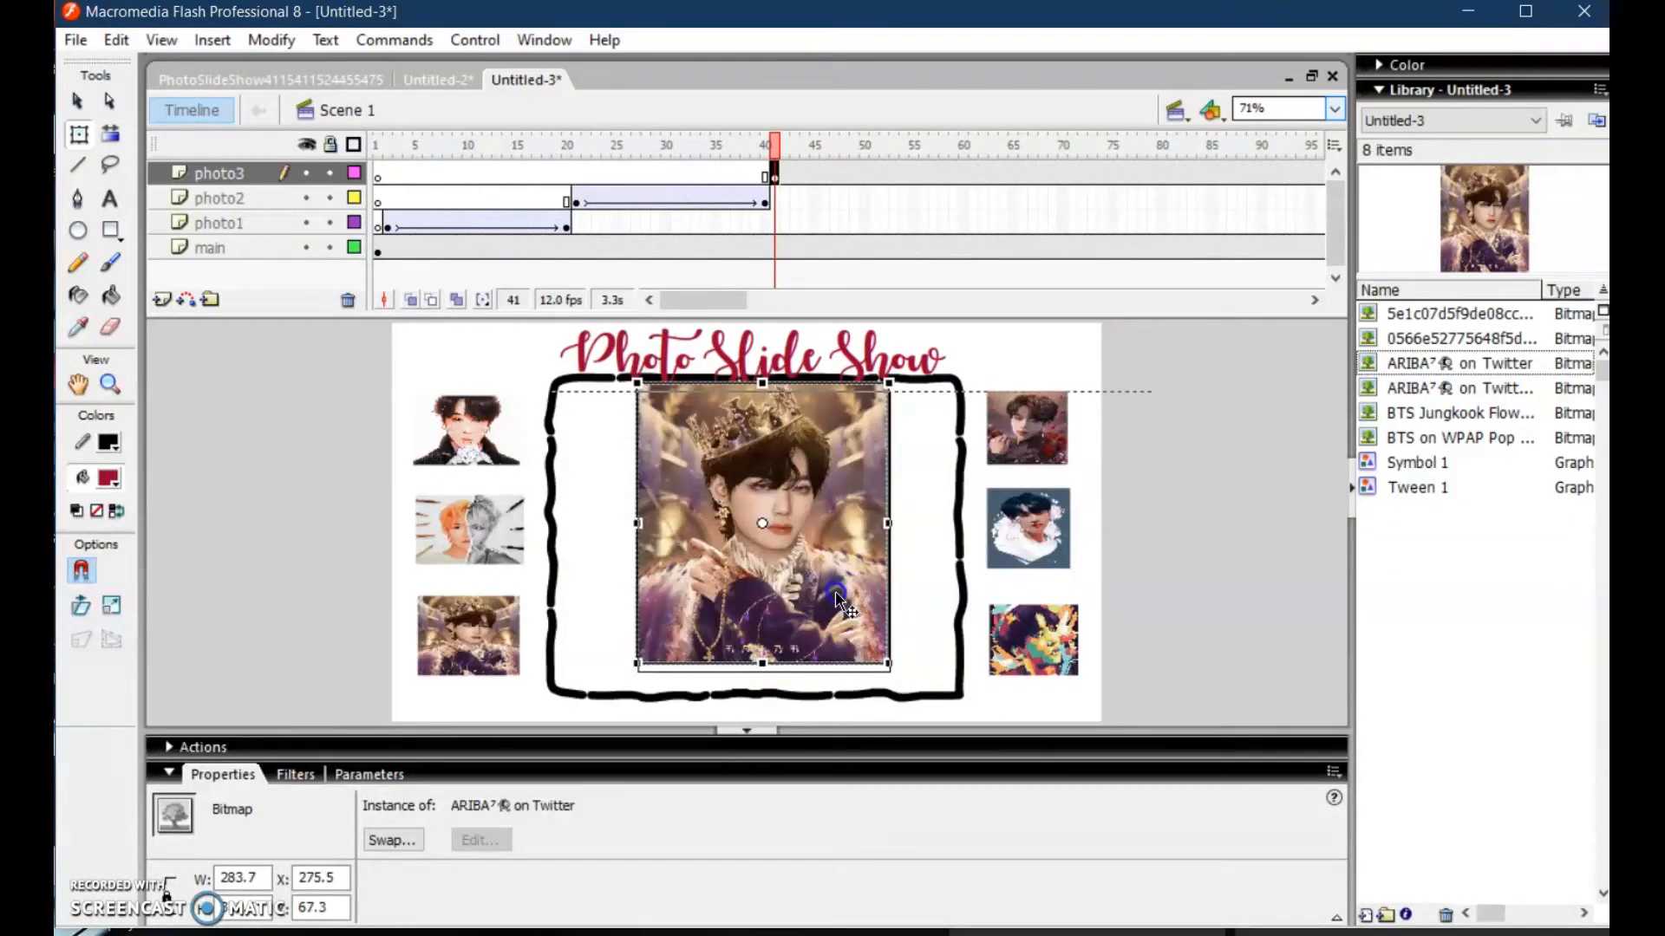
drag(837, 605, 837, 597)
drag(890, 532, 903, 531)
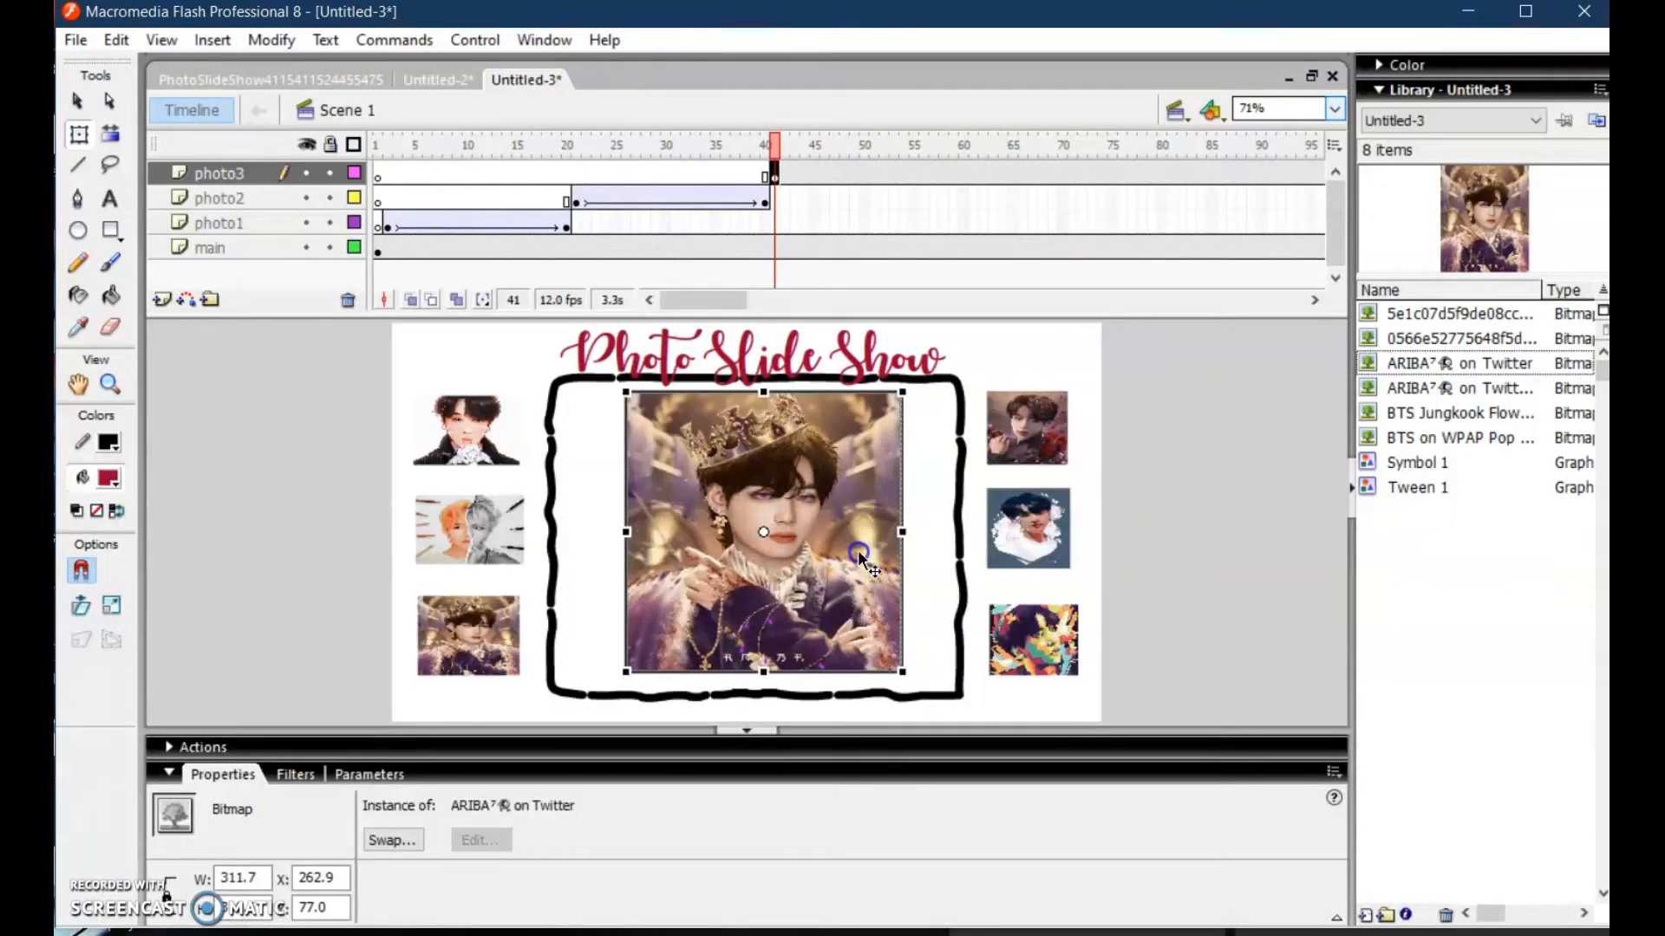
drag(858, 553, 859, 556)
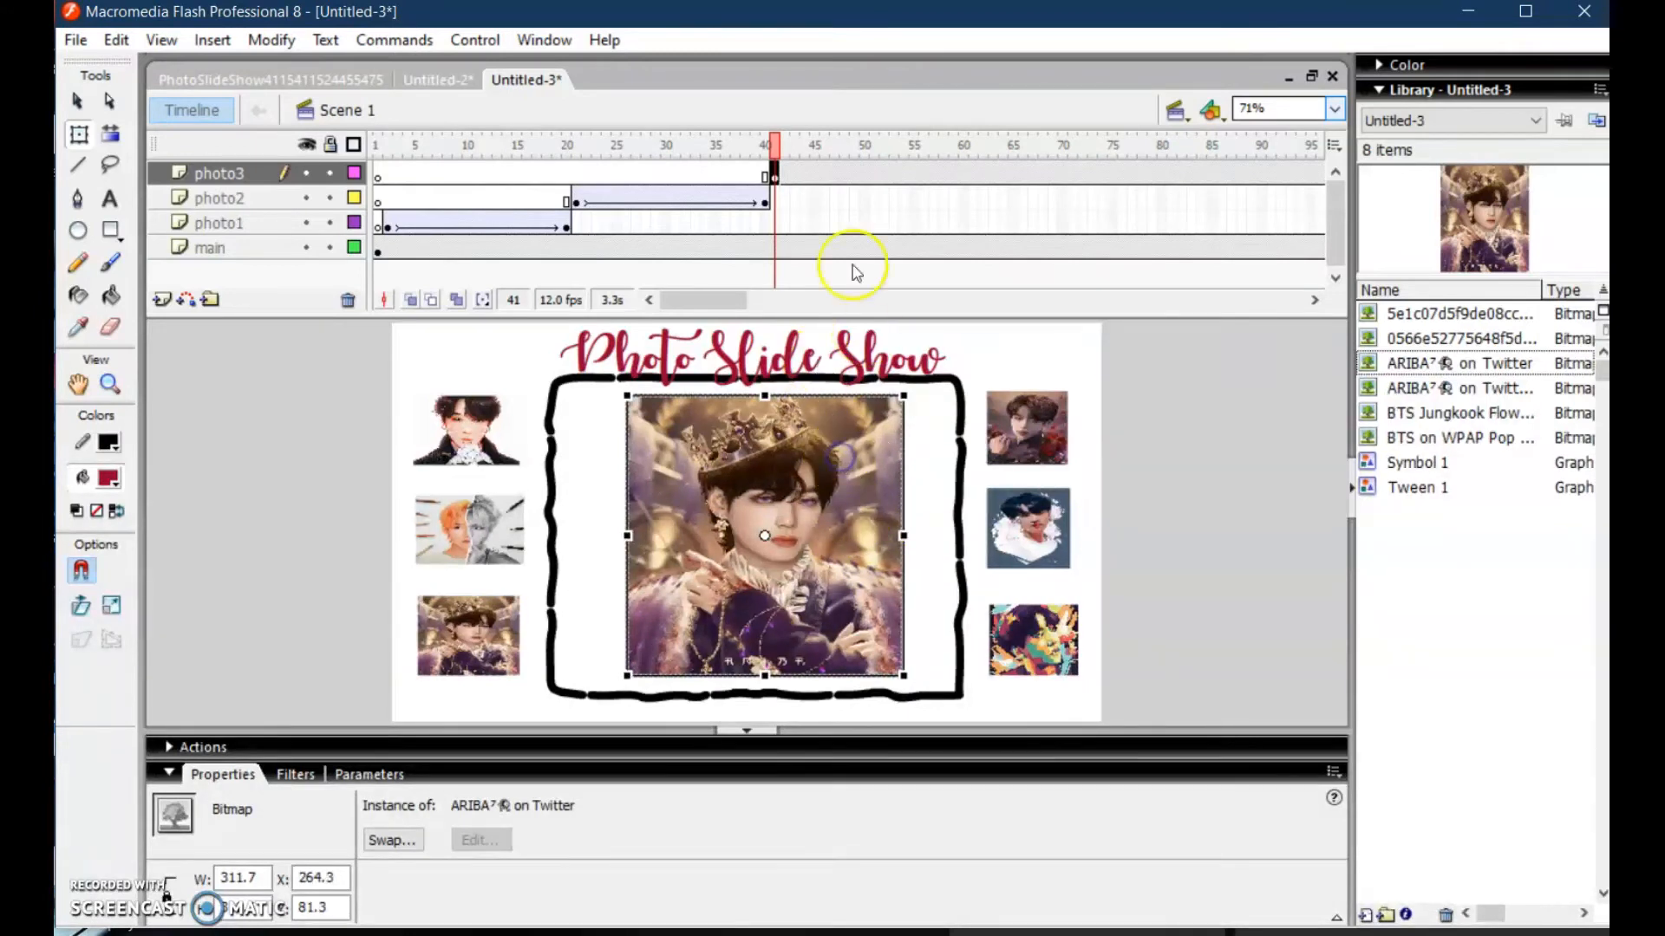
Create a motion tween from frame 41 of the photo3 layer, ending at a keyframe at frame 60
click(963, 173)
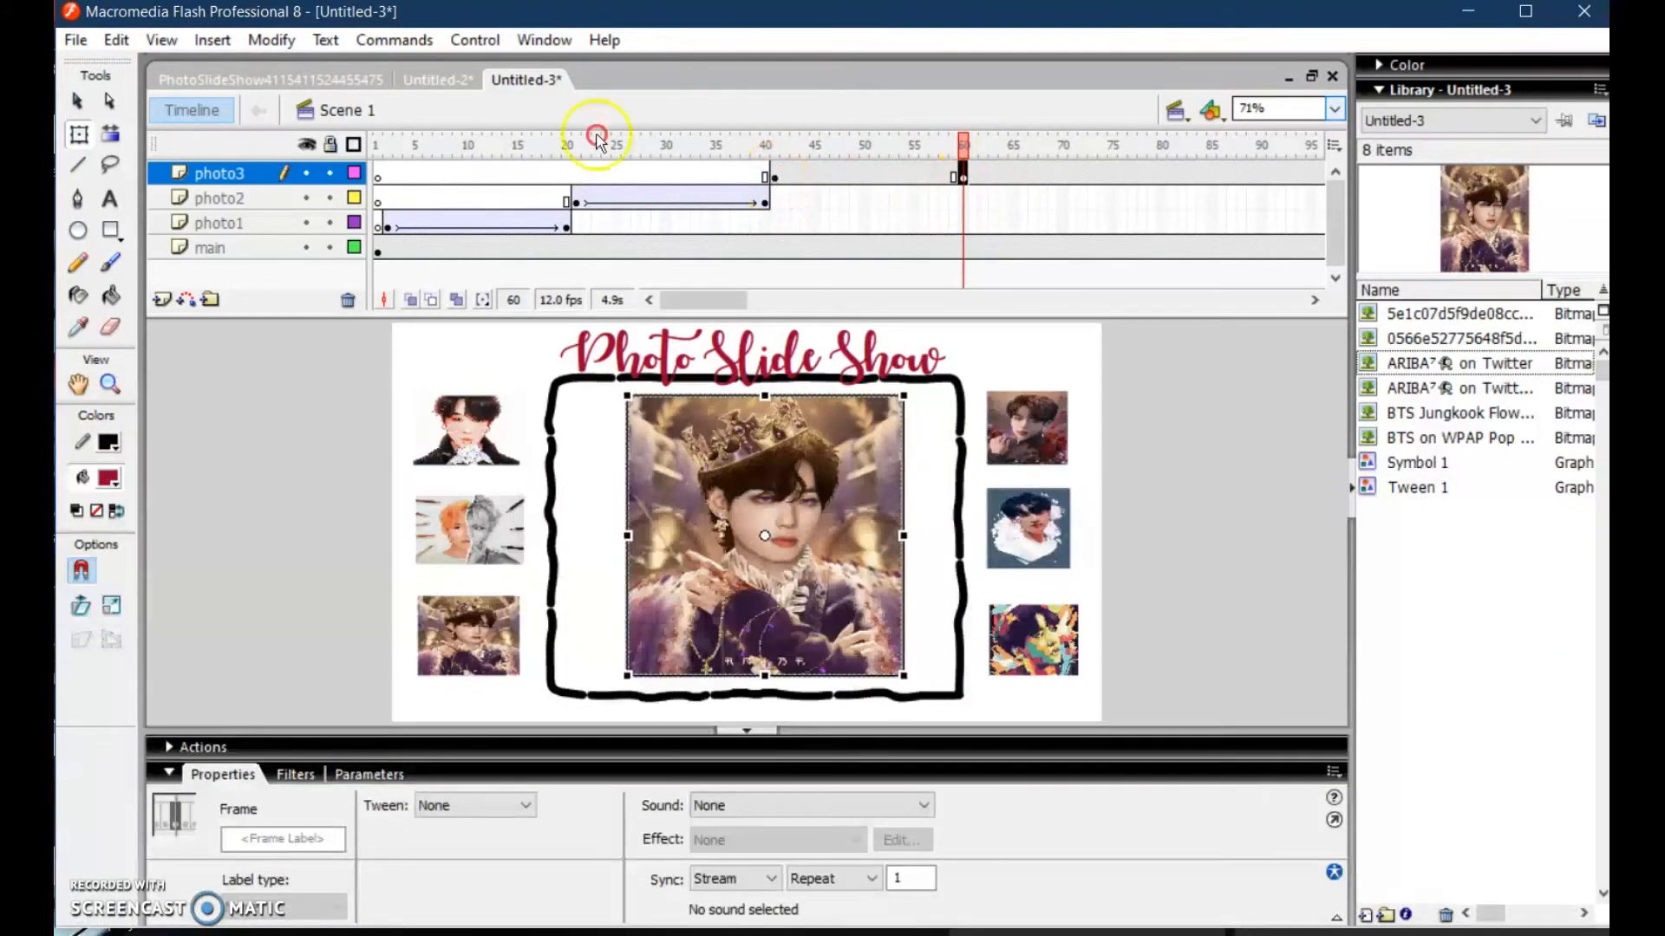
right_click(772, 173)
click(806, 187)
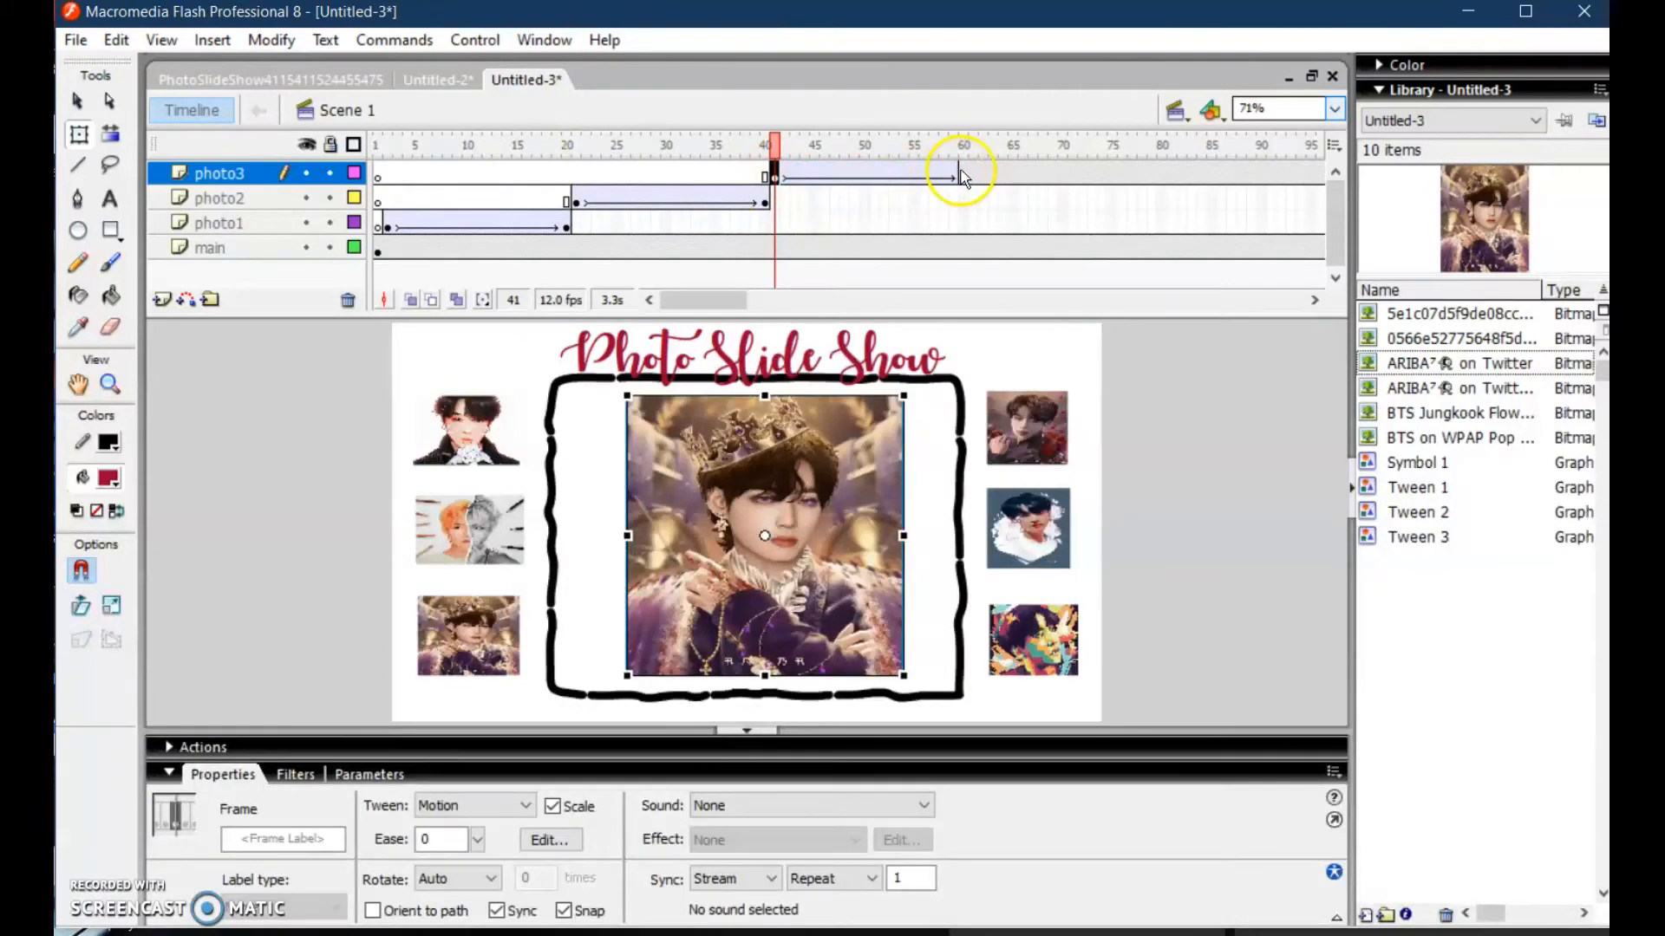
right_click(961, 176)
click(1023, 185)
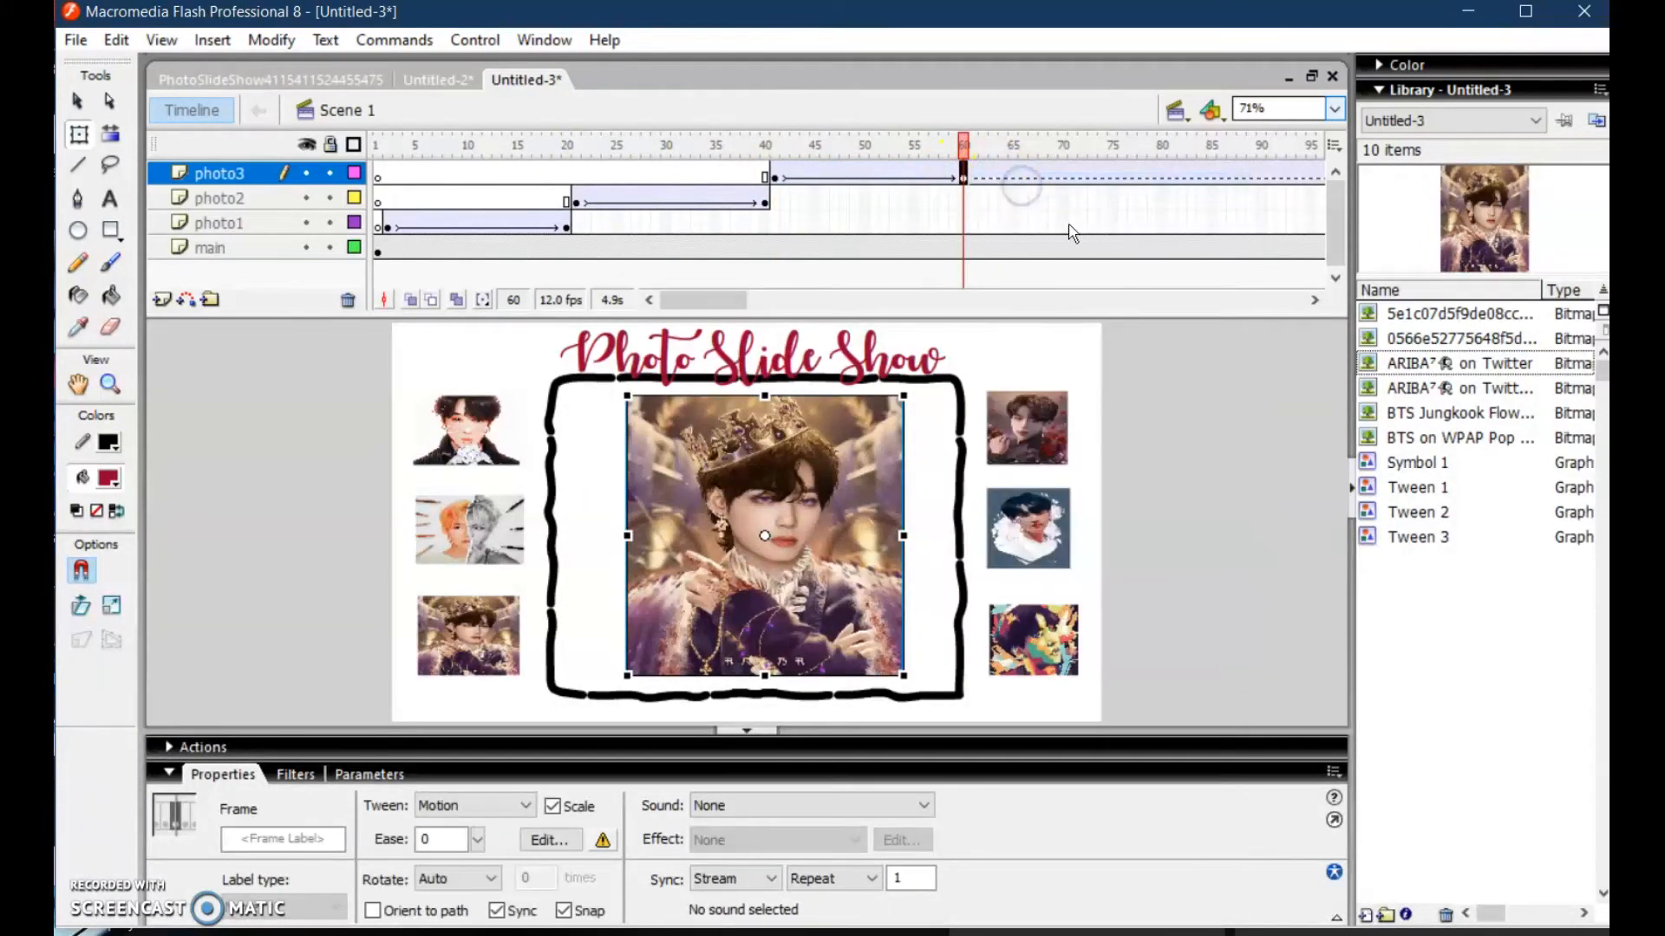
Remove all frames after frame 60 from the photo3 layer
drag(1260, 177, 976, 178)
right_click(1023, 185)
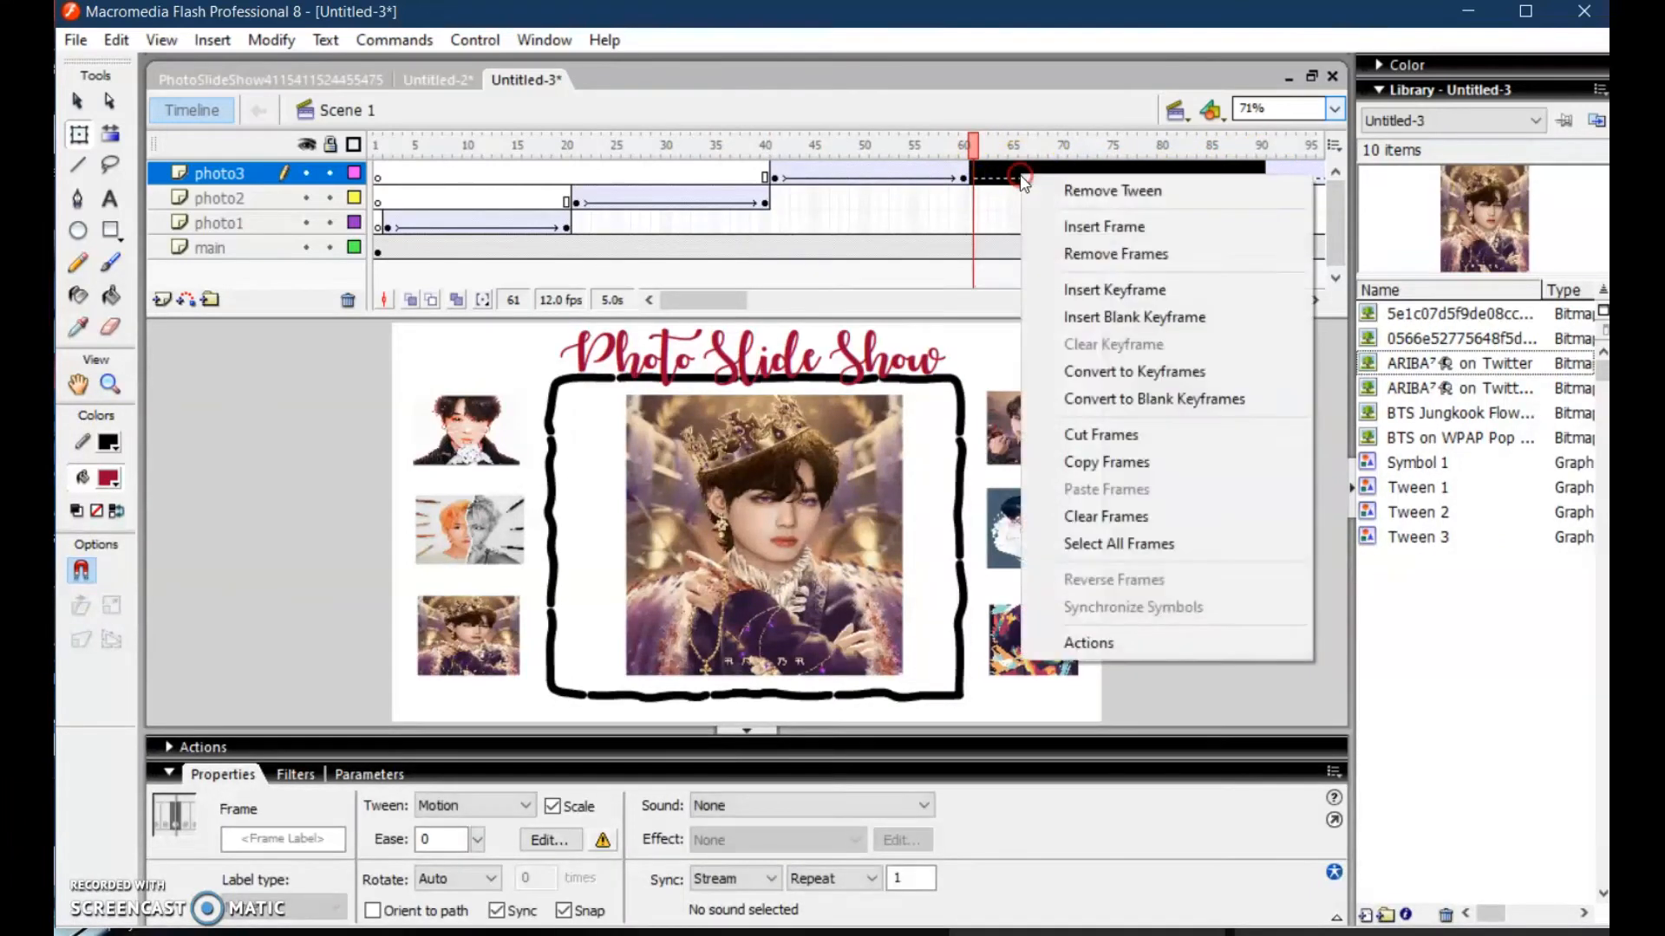
click(1110, 250)
drag(1278, 178, 979, 171)
right_click(981, 176)
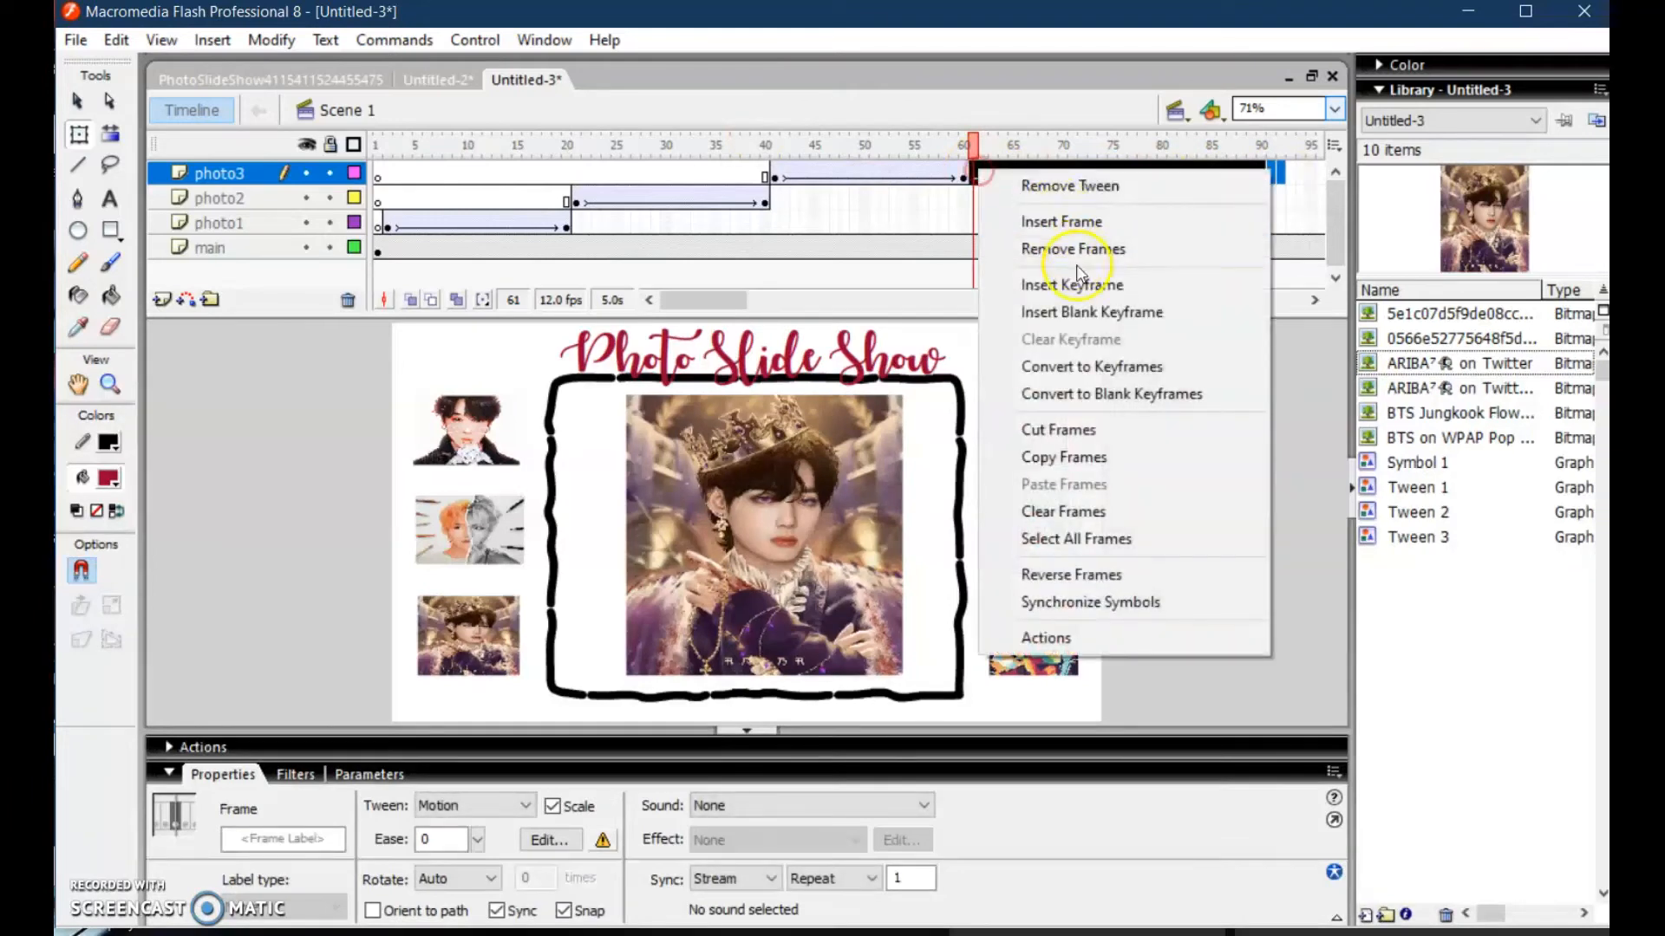
click(1078, 249)
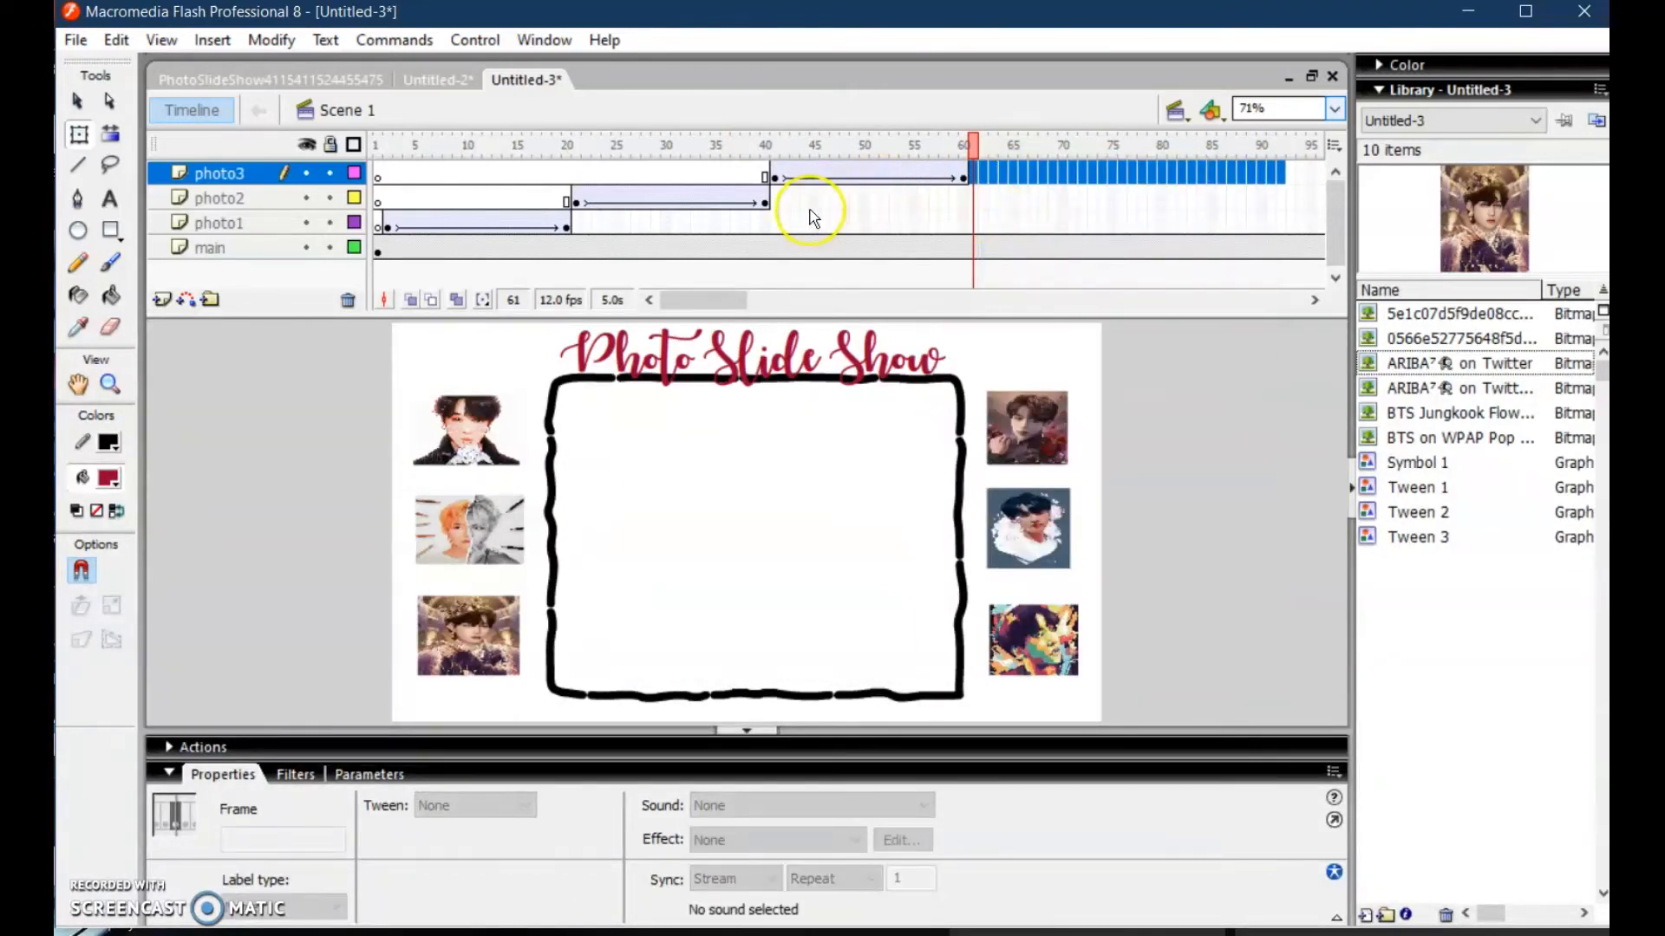
Give the third photo an Alpha color effect of about 11% at frame 41 of the photo3 layer
click(774, 178)
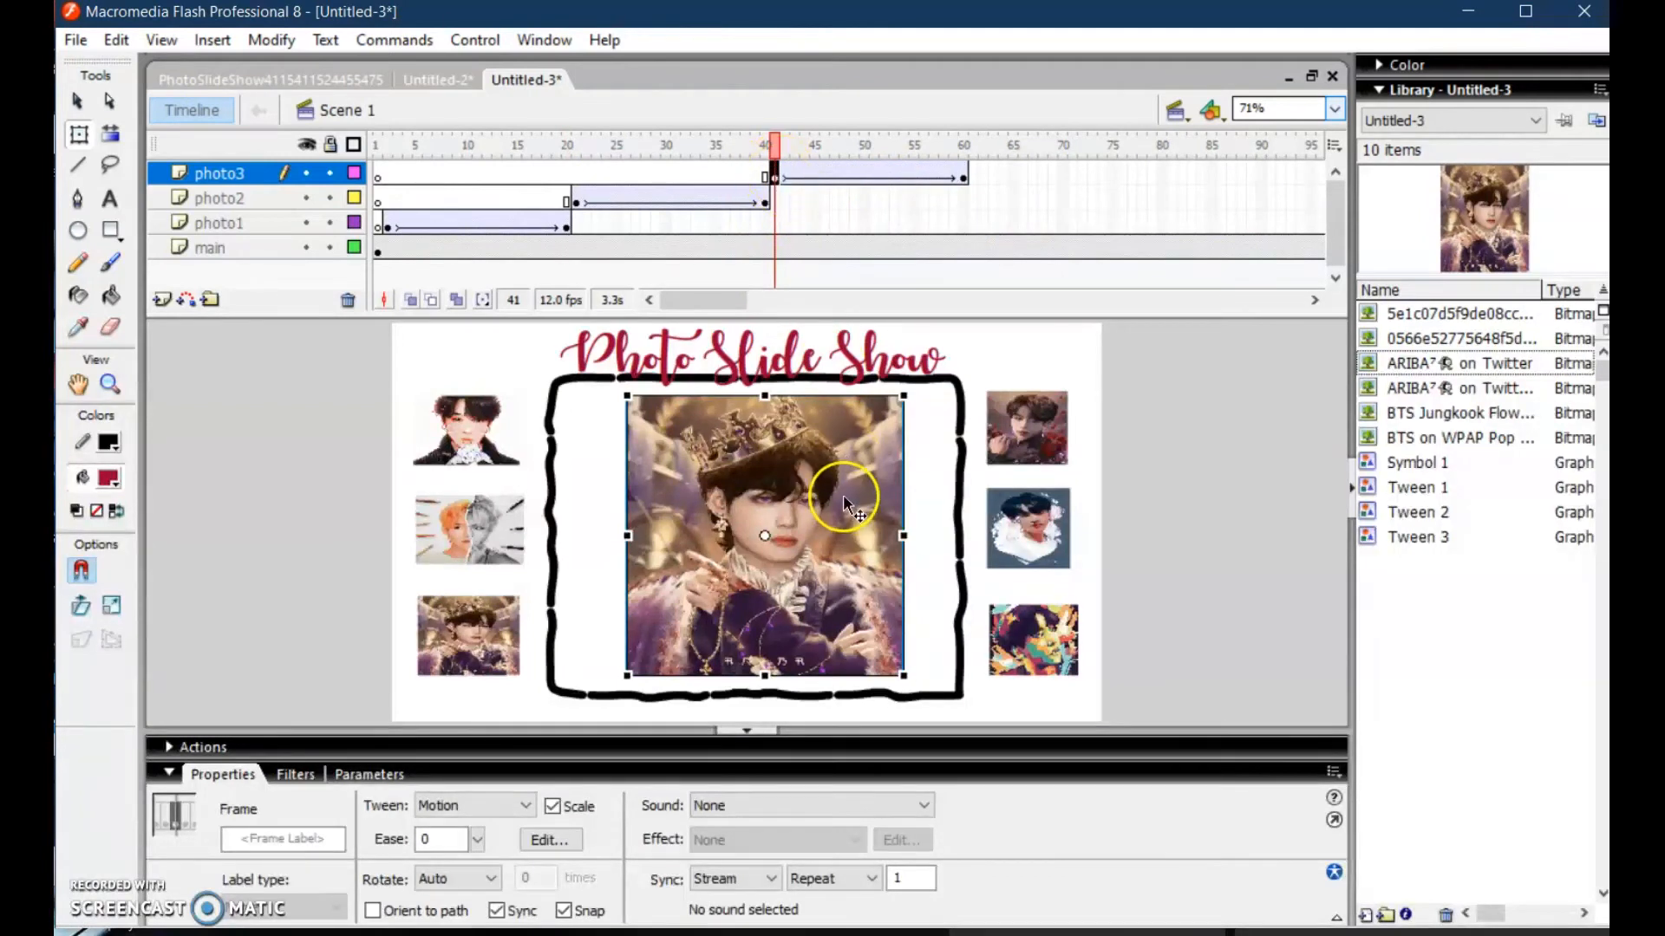
click(846, 510)
click(838, 640)
click(815, 807)
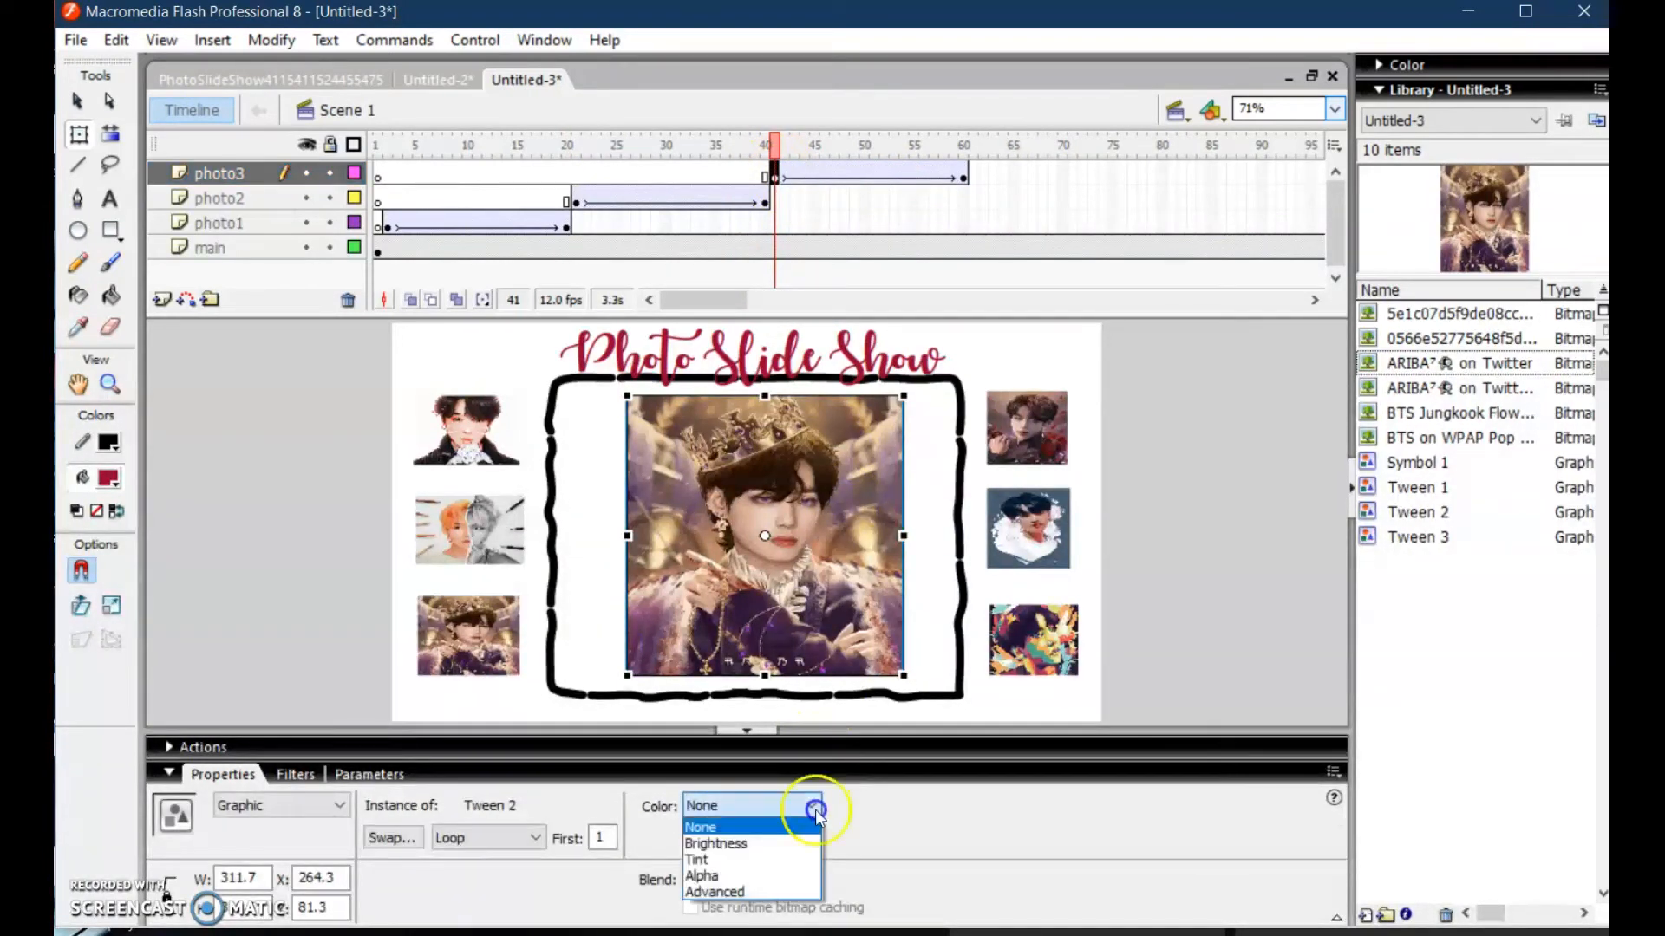
click(768, 874)
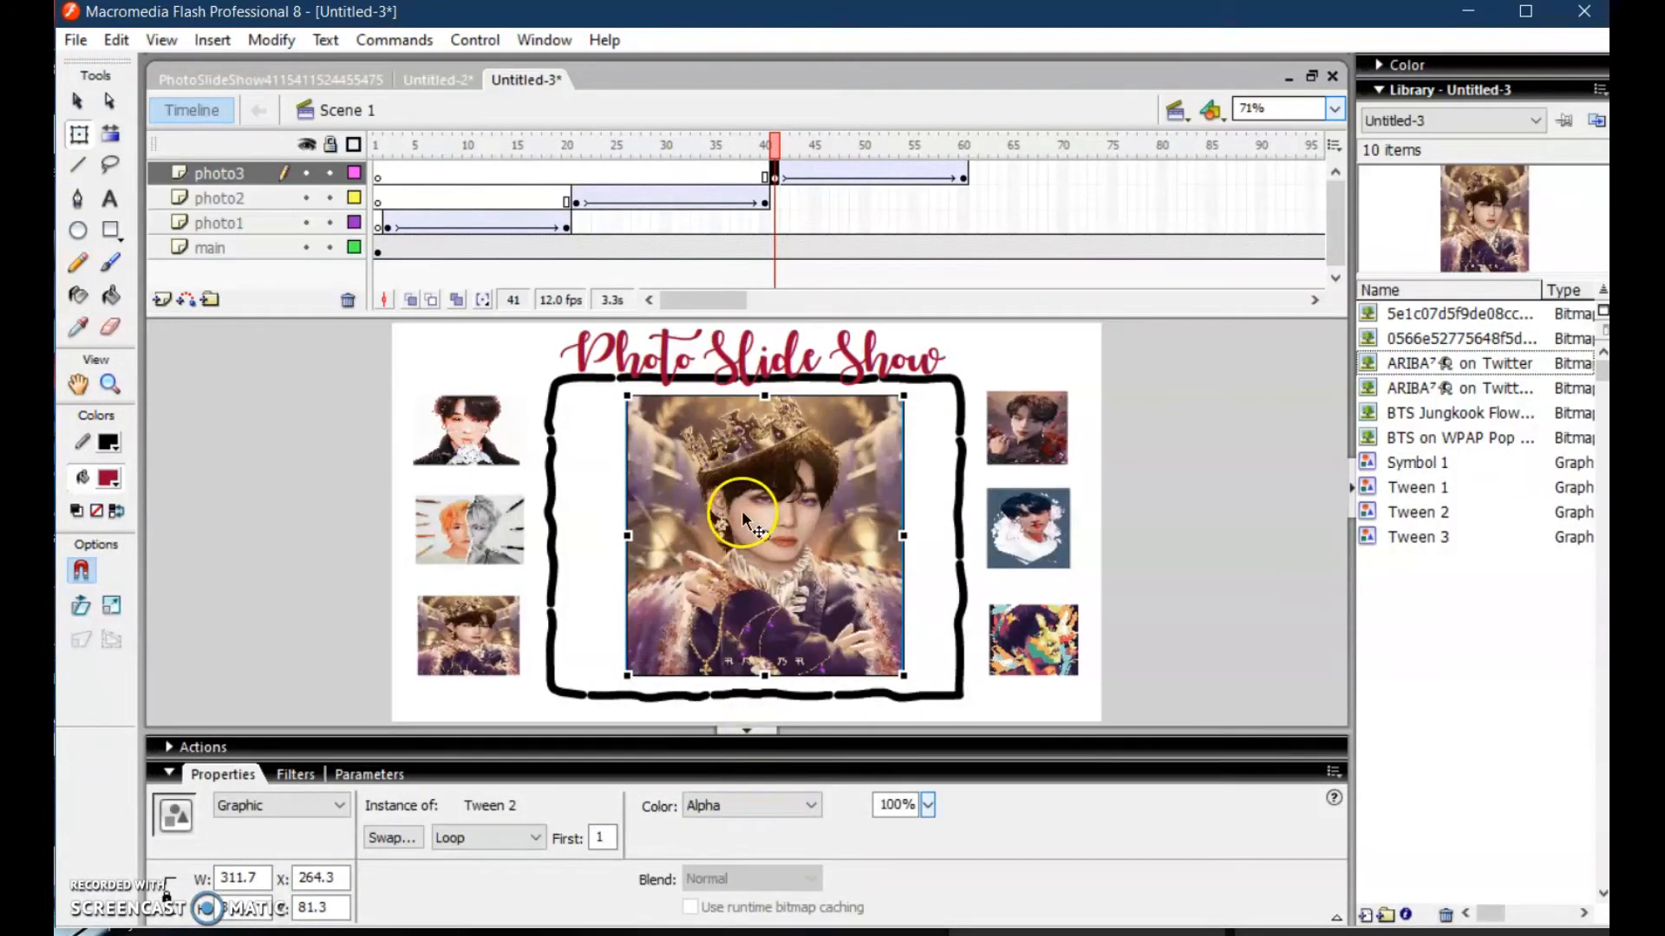
click(927, 805)
drag(927, 841, 927, 925)
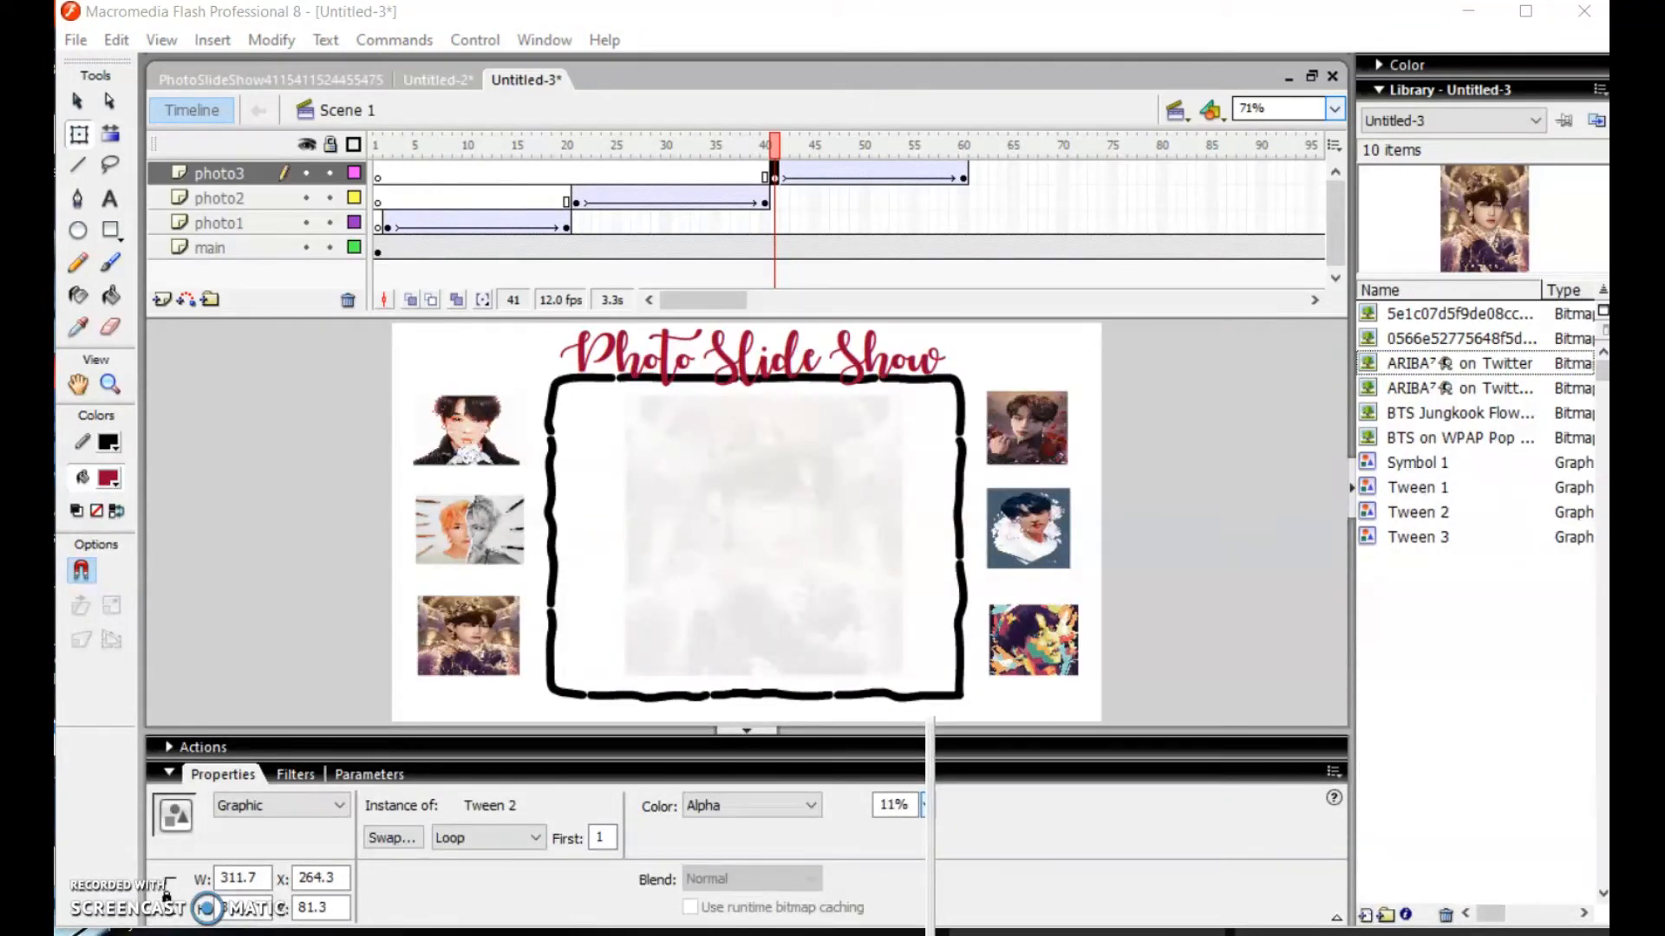
Set the third photo's Alpha color effect to 100% at frame 60 of the photo3 layer
click(717, 518)
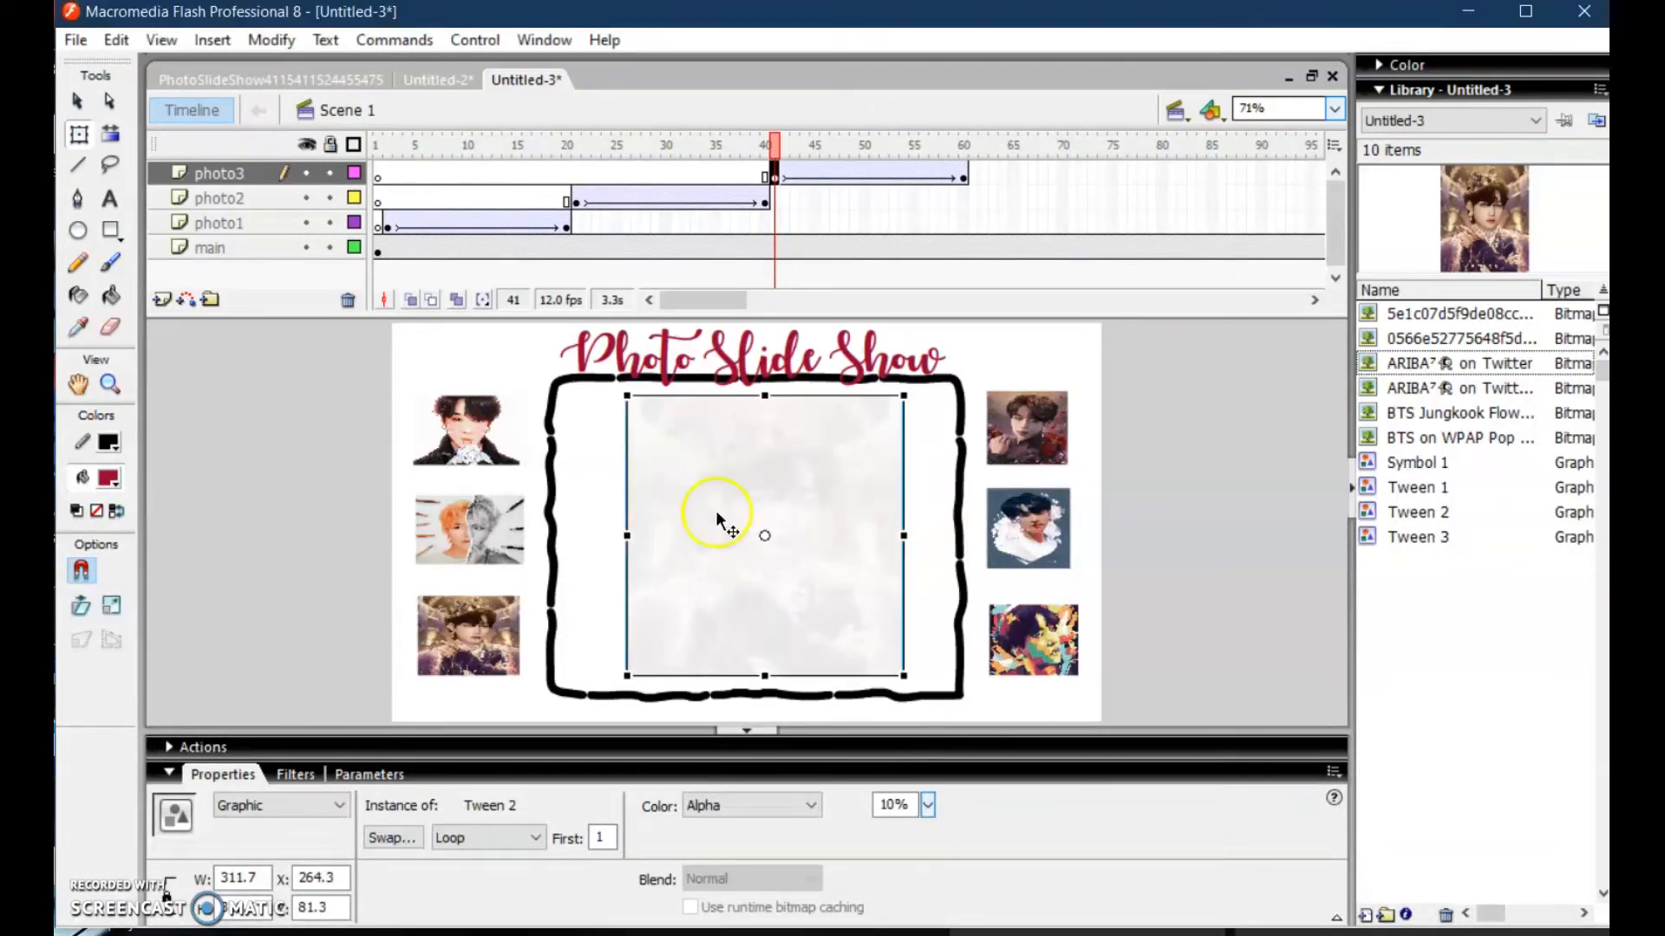
click(748, 134)
click(963, 177)
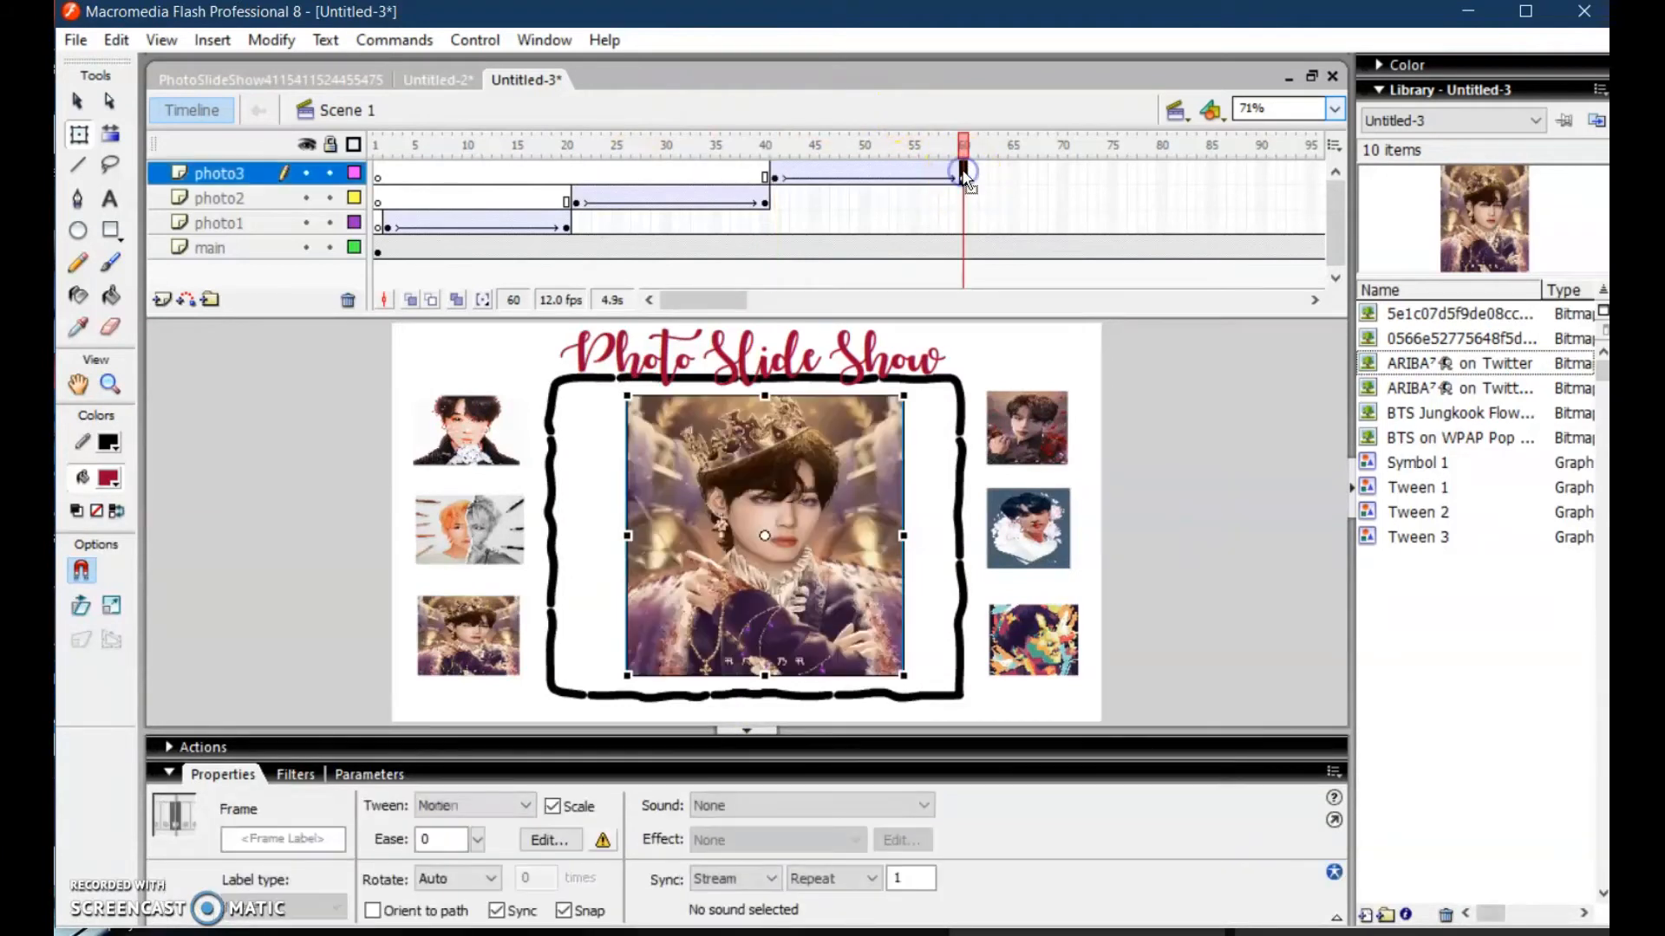
click(836, 512)
click(813, 806)
click(763, 875)
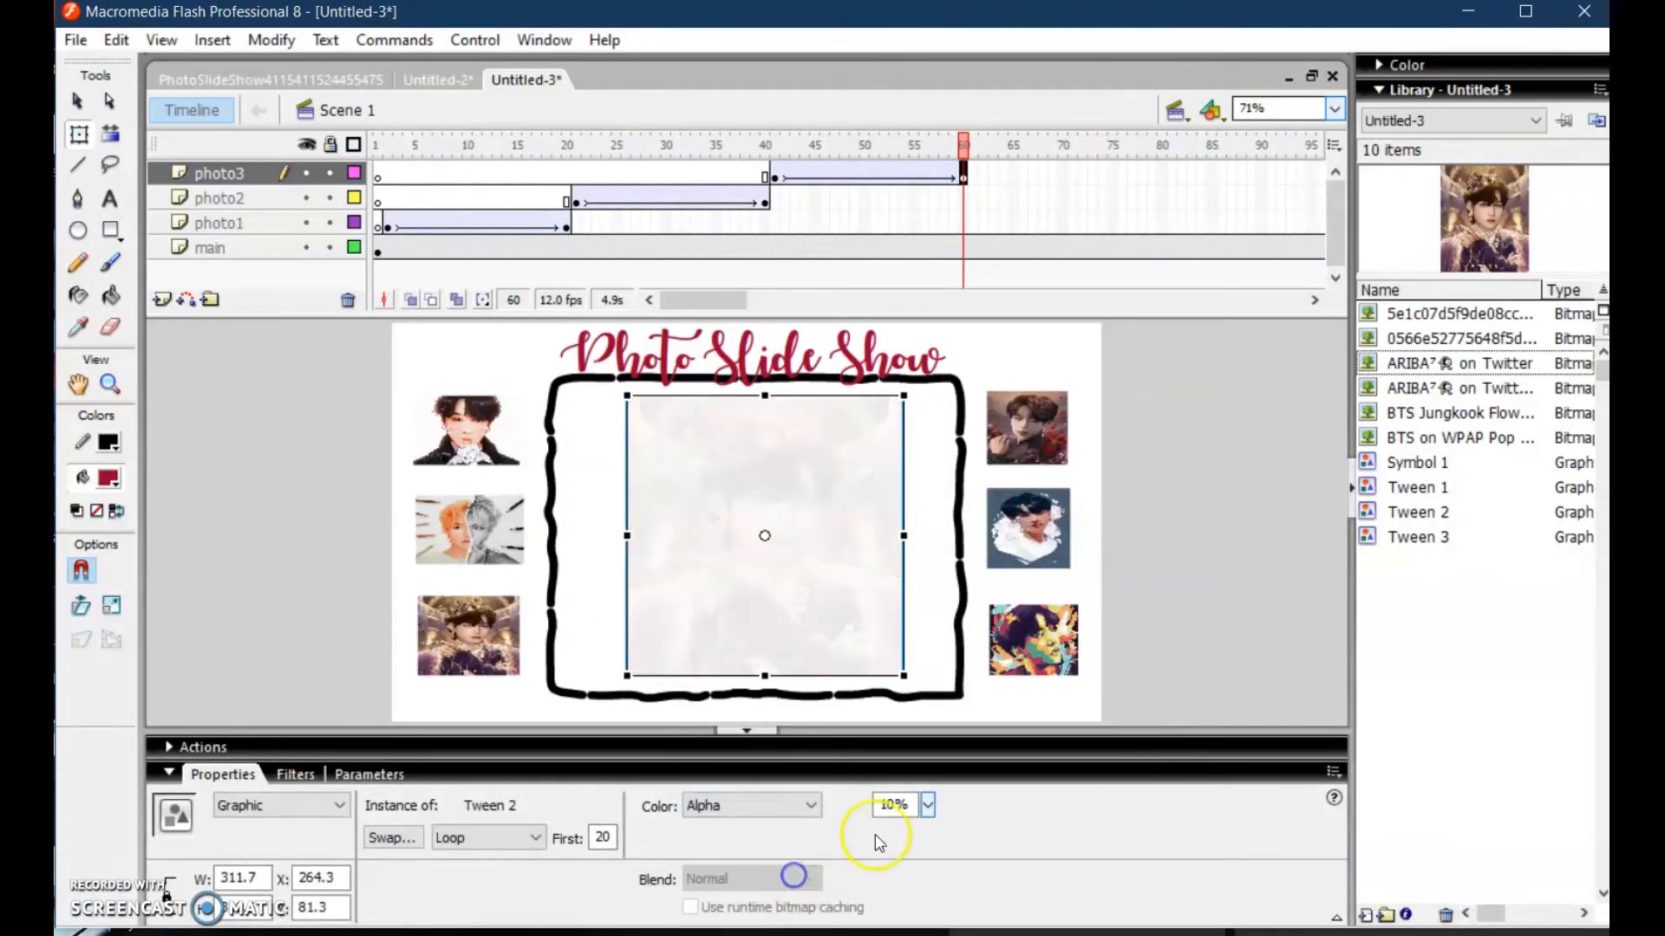
click(931, 807)
drag(930, 806, 939, 551)
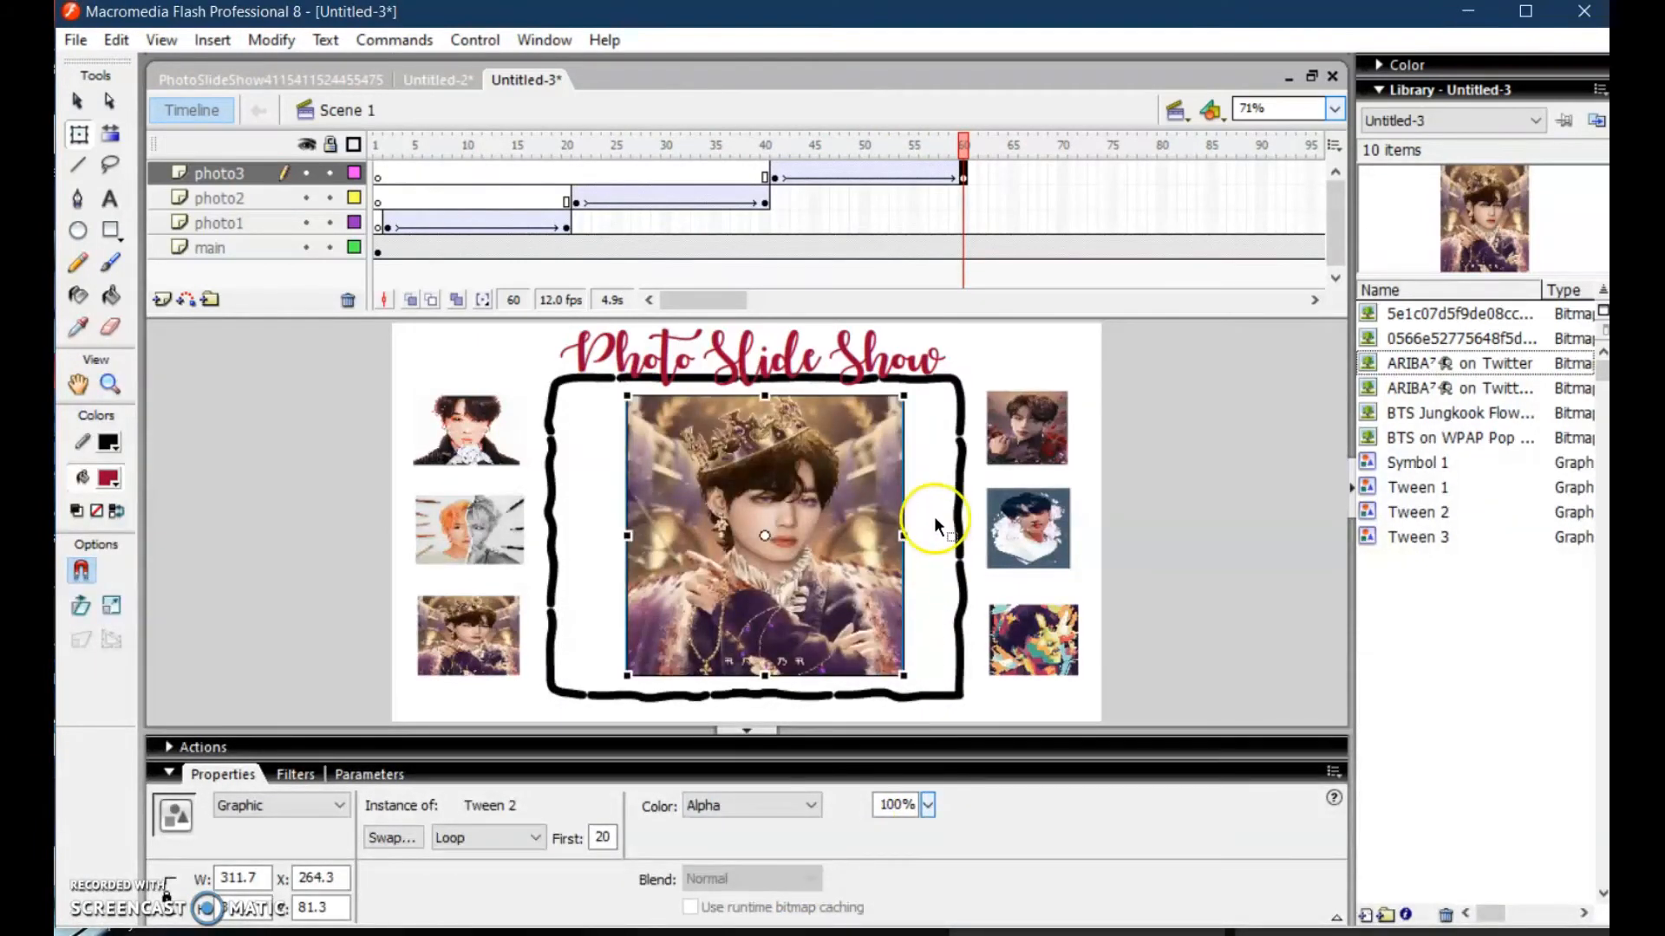
Test the movie to check how the three photo fades play, and close the preview
click(1179, 430)
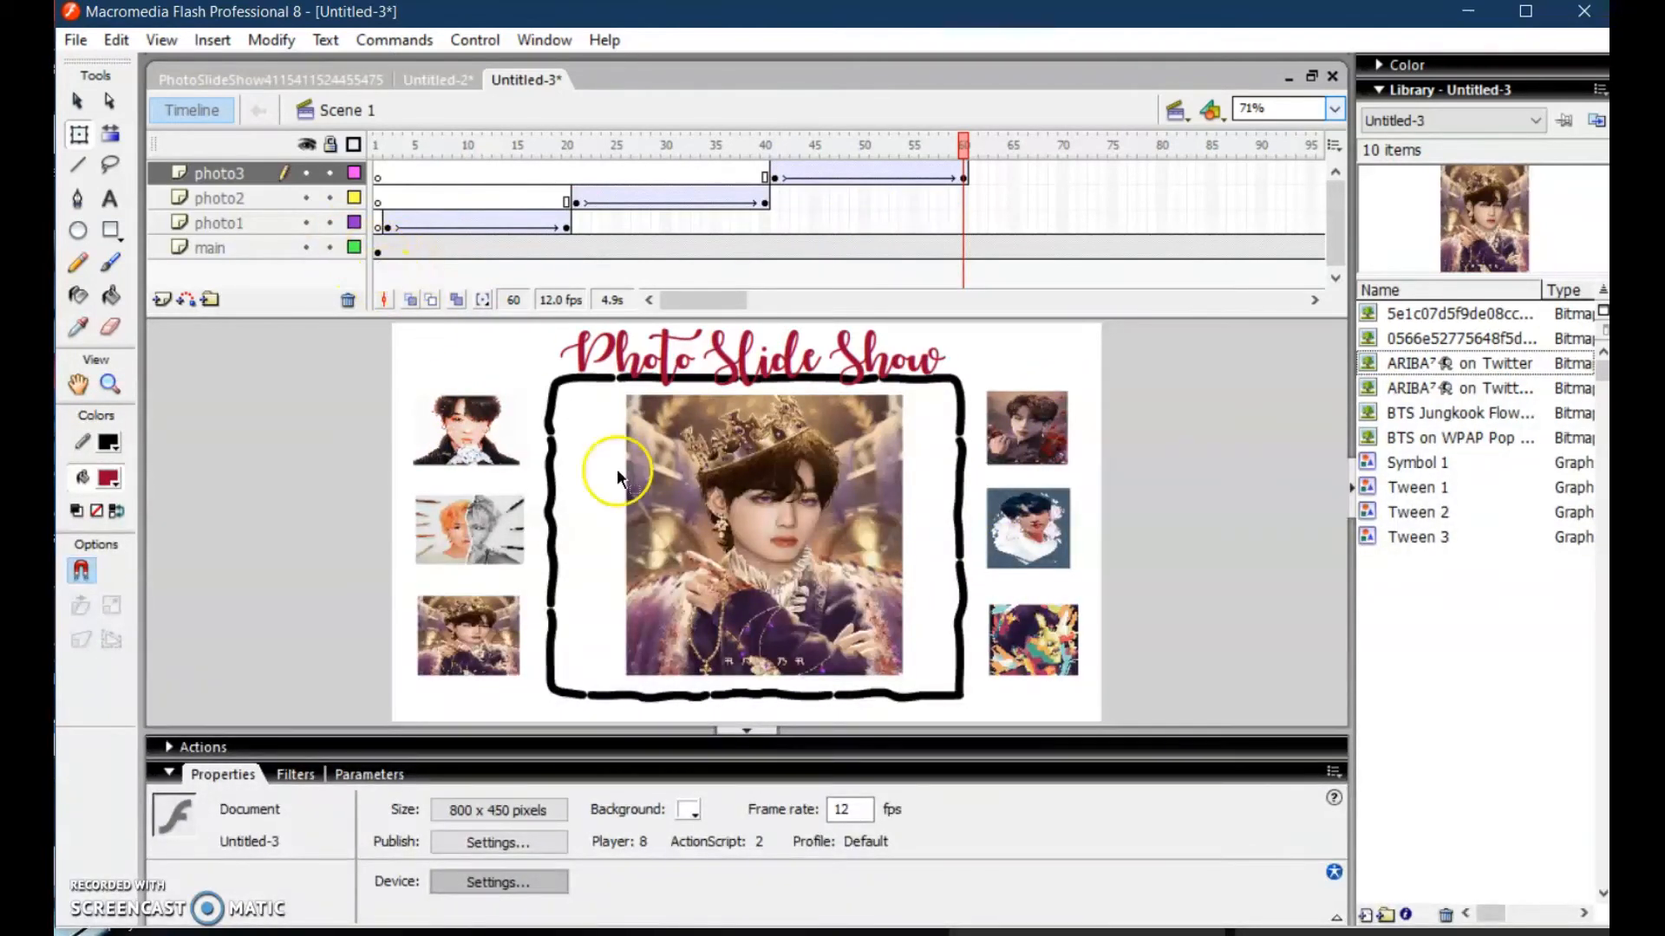
key(ctrl+Return)
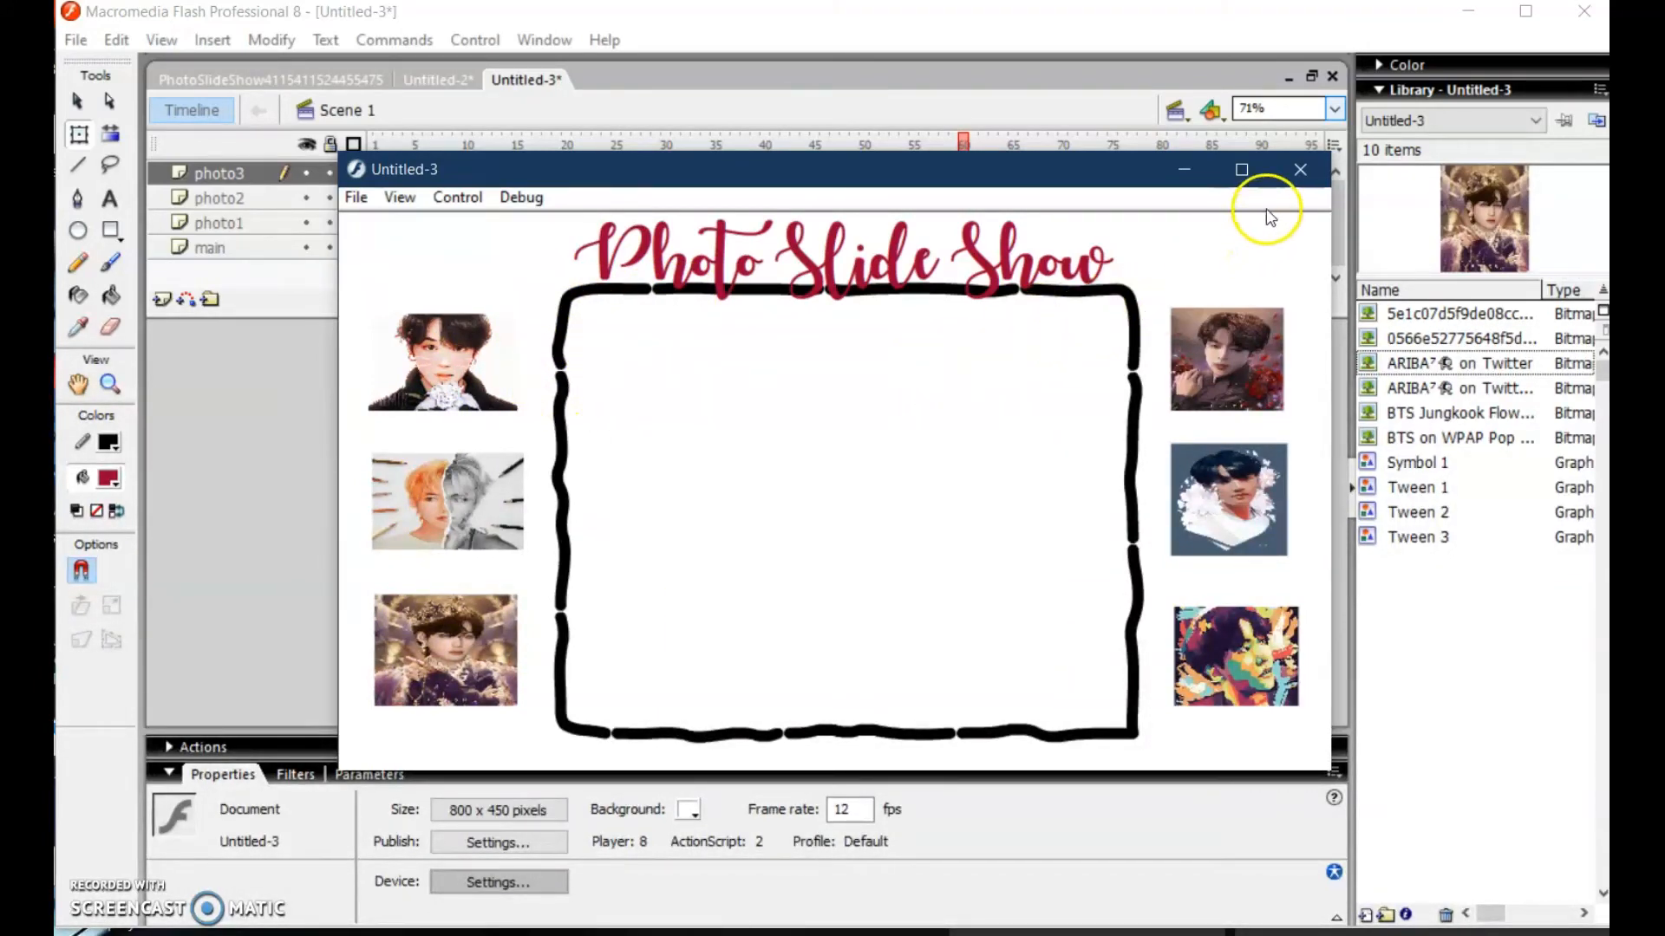
click(1300, 173)
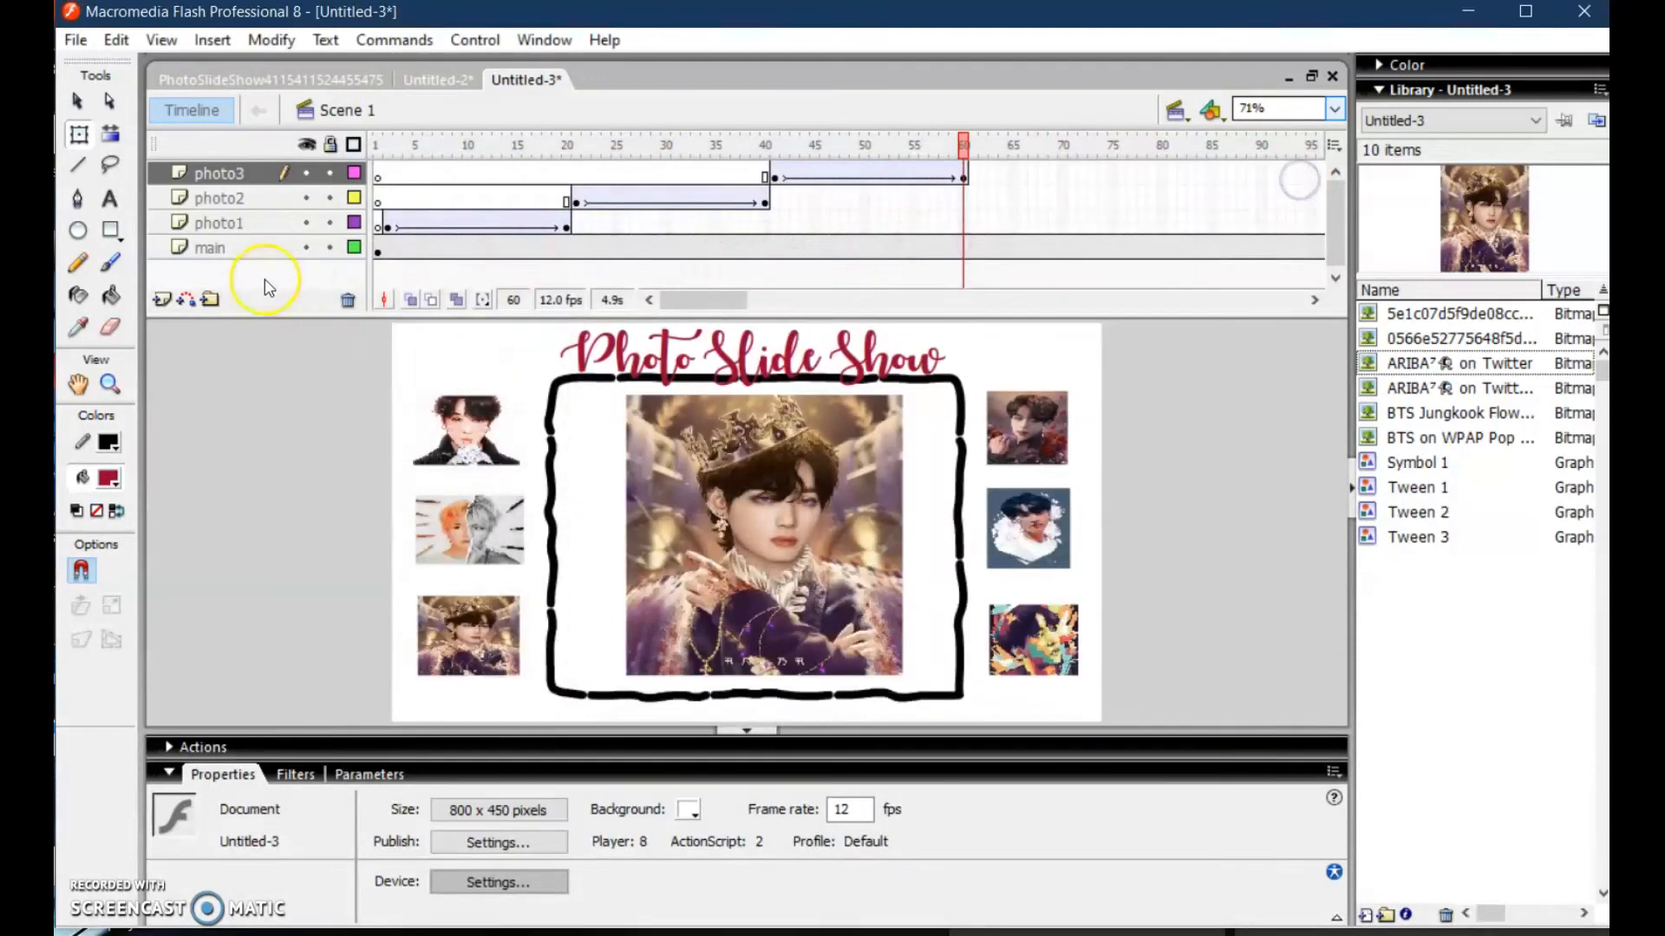
Add the frame script stop(); to frame 1 of the main layer
click(378, 249)
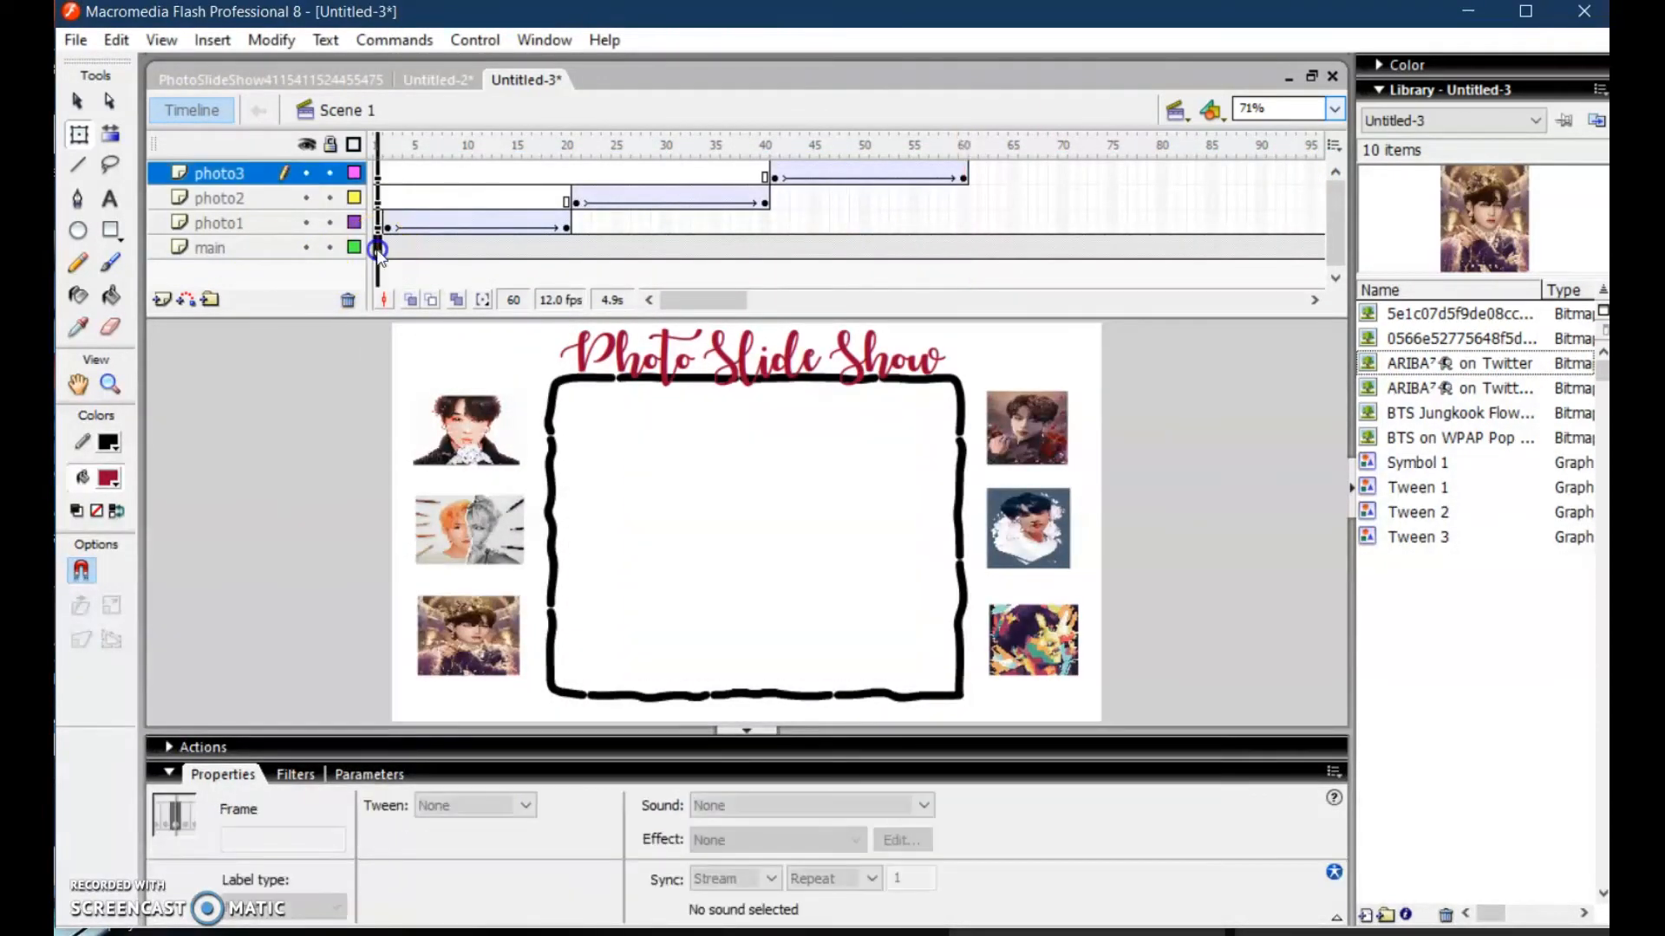
key(F9)
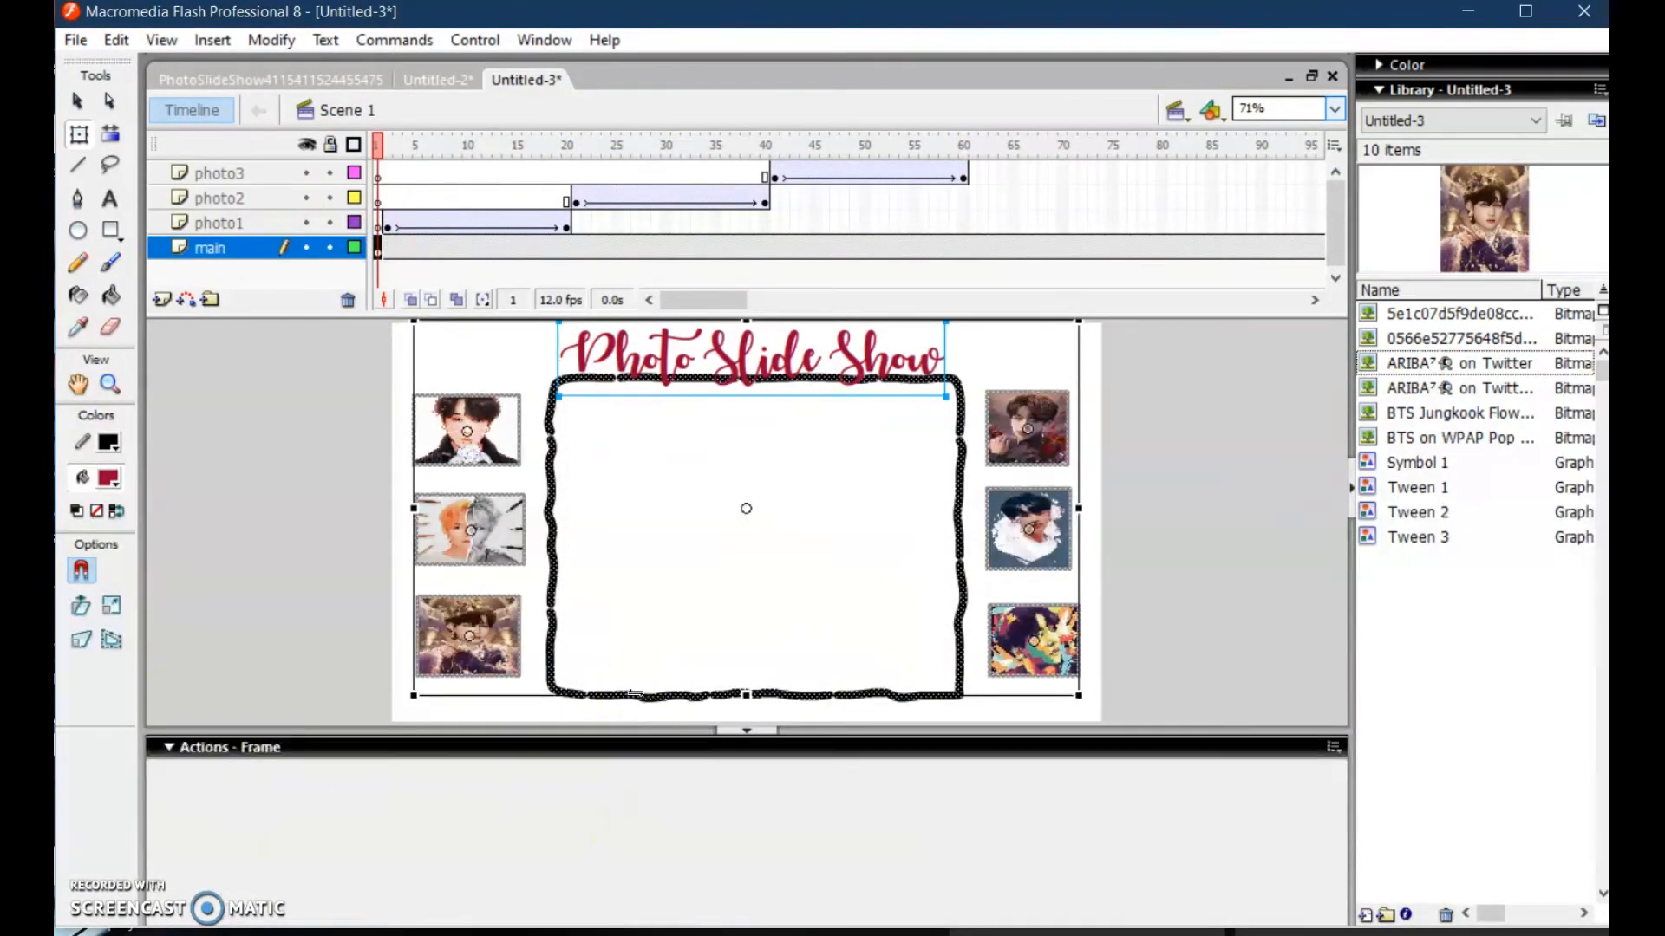
text(stop()
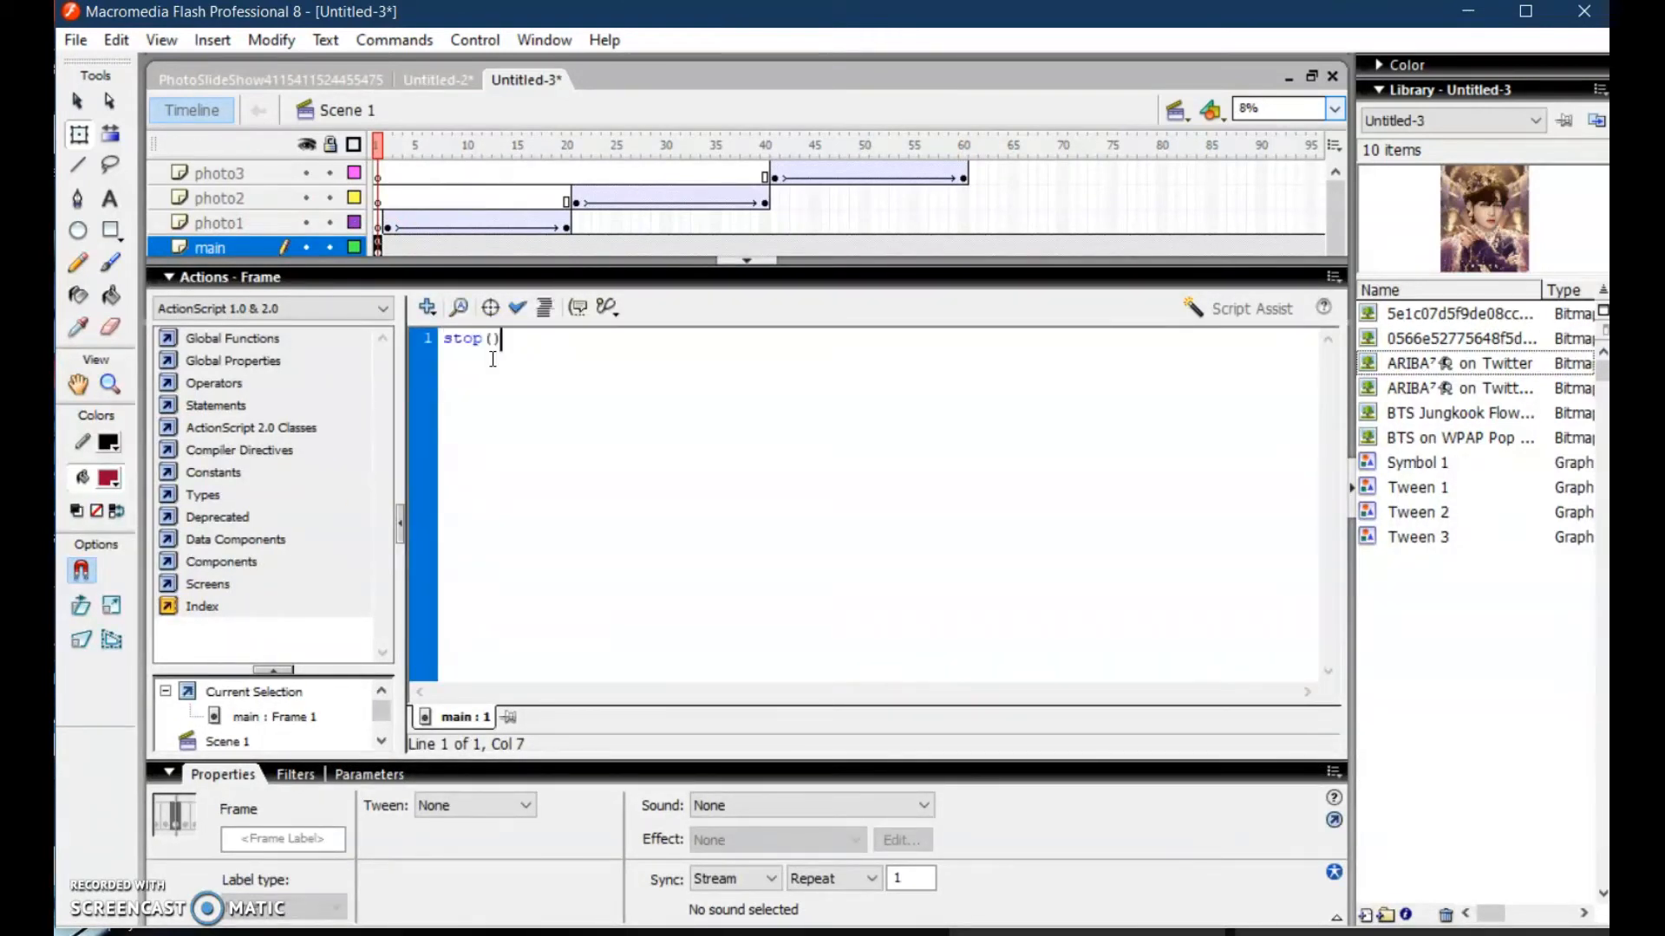
click(747, 260)
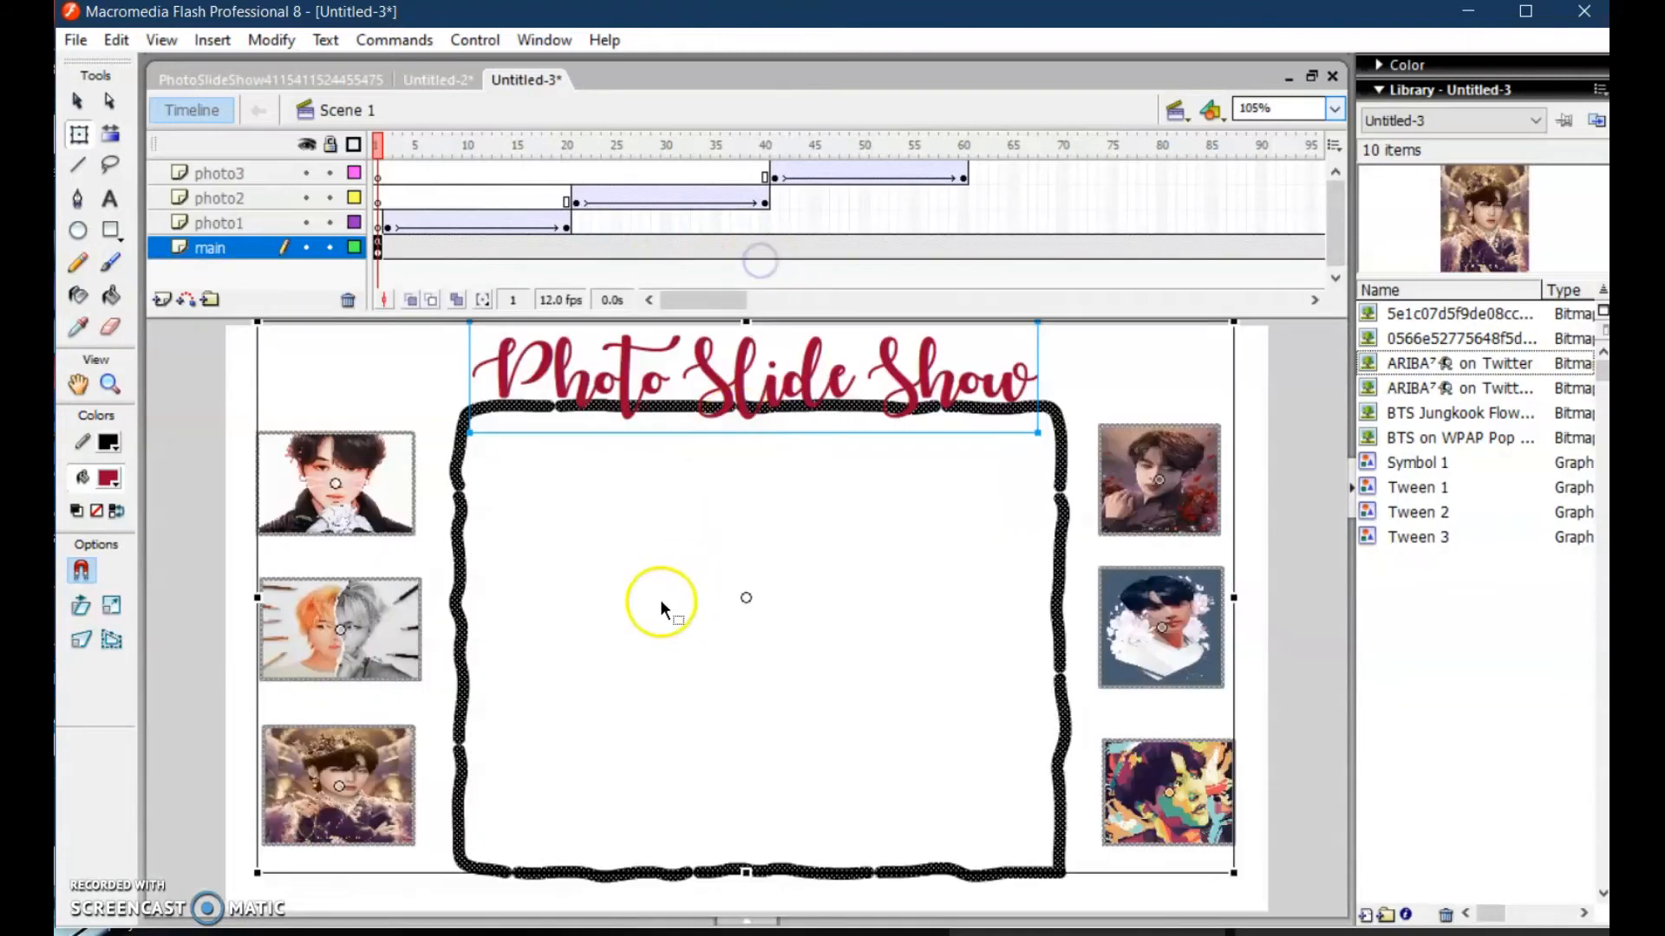
Convert the first thumbnail in the stage's left column into a Button symbol
click(158, 428)
click(327, 488)
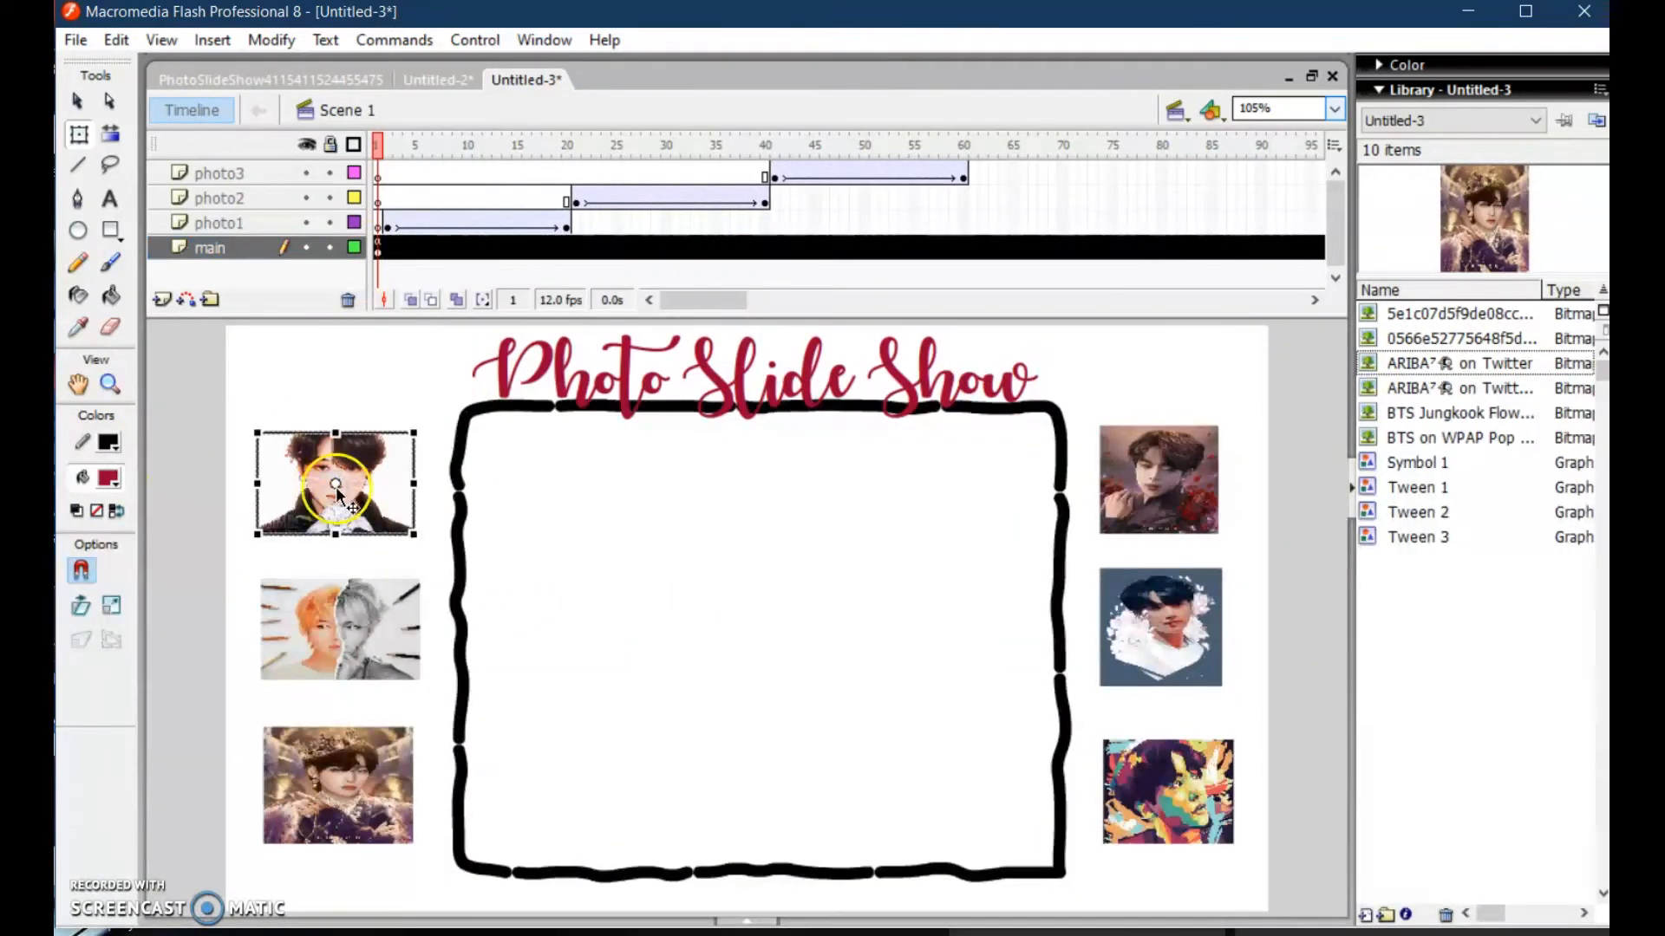
click(368, 487)
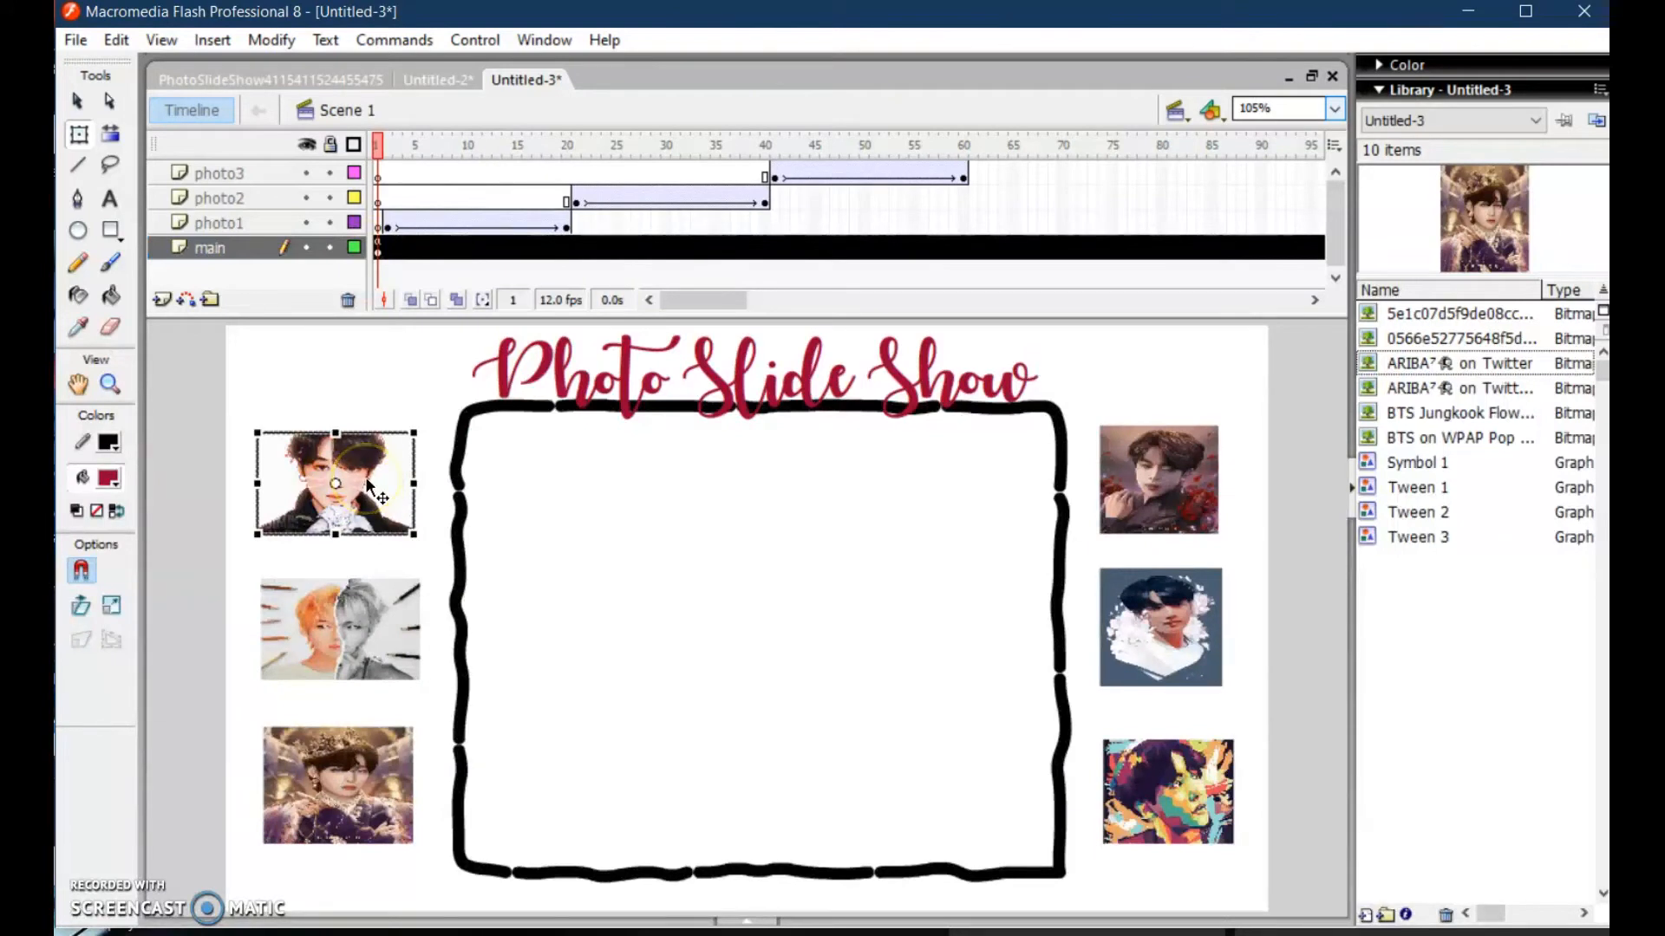
key(F9)
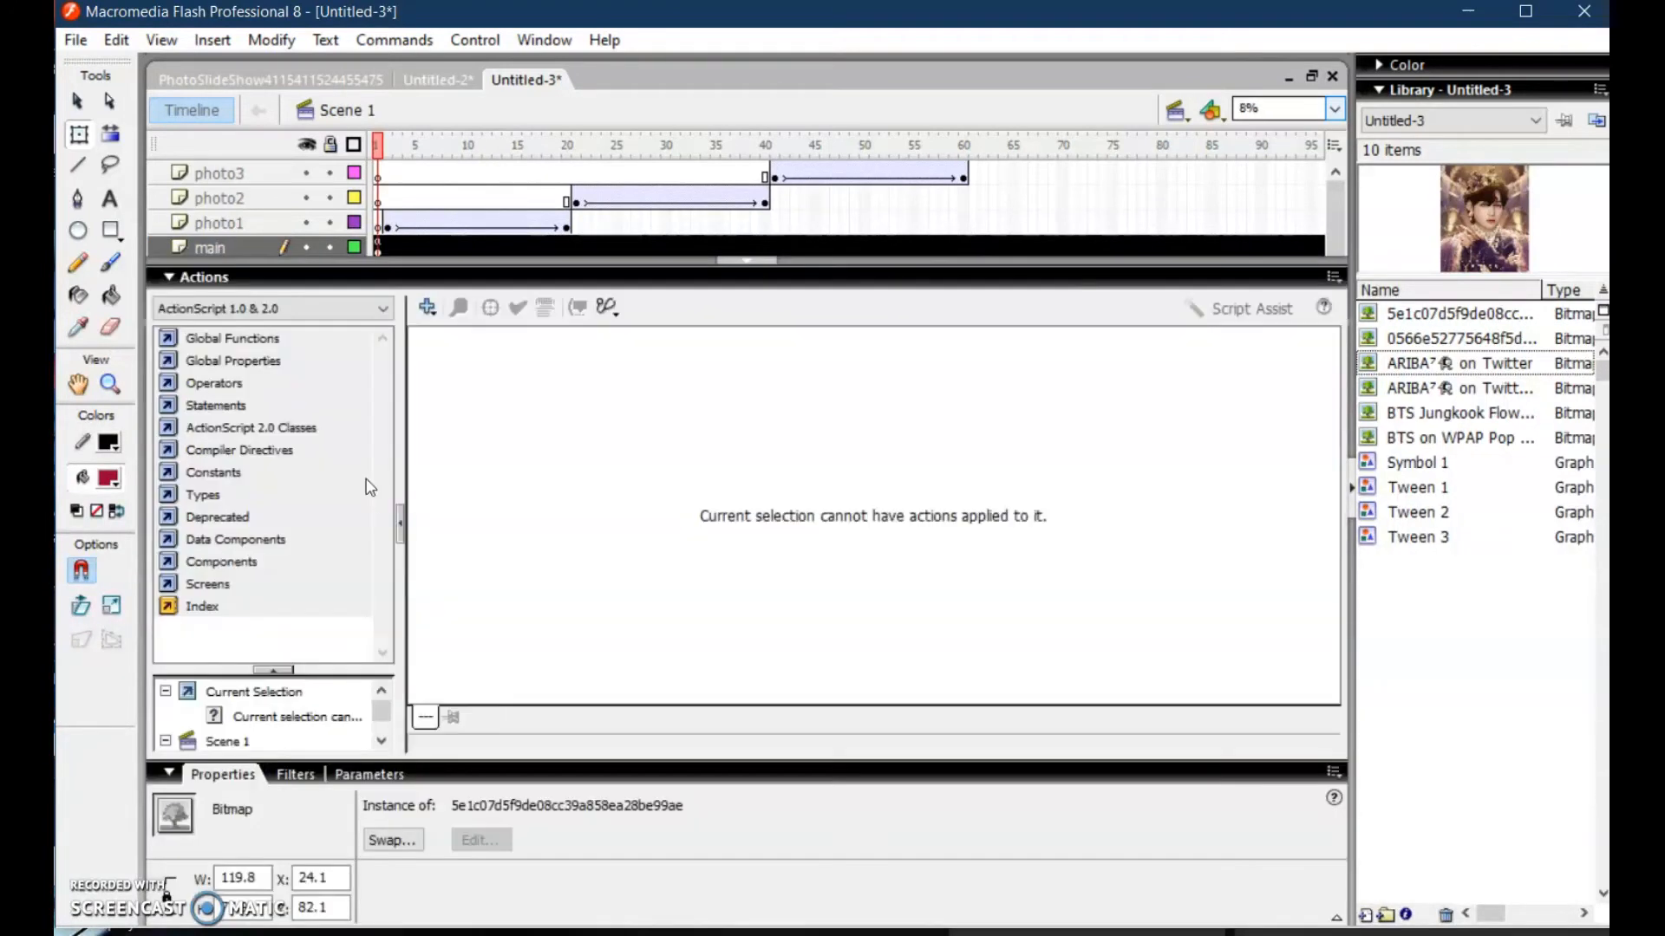
click(750, 261)
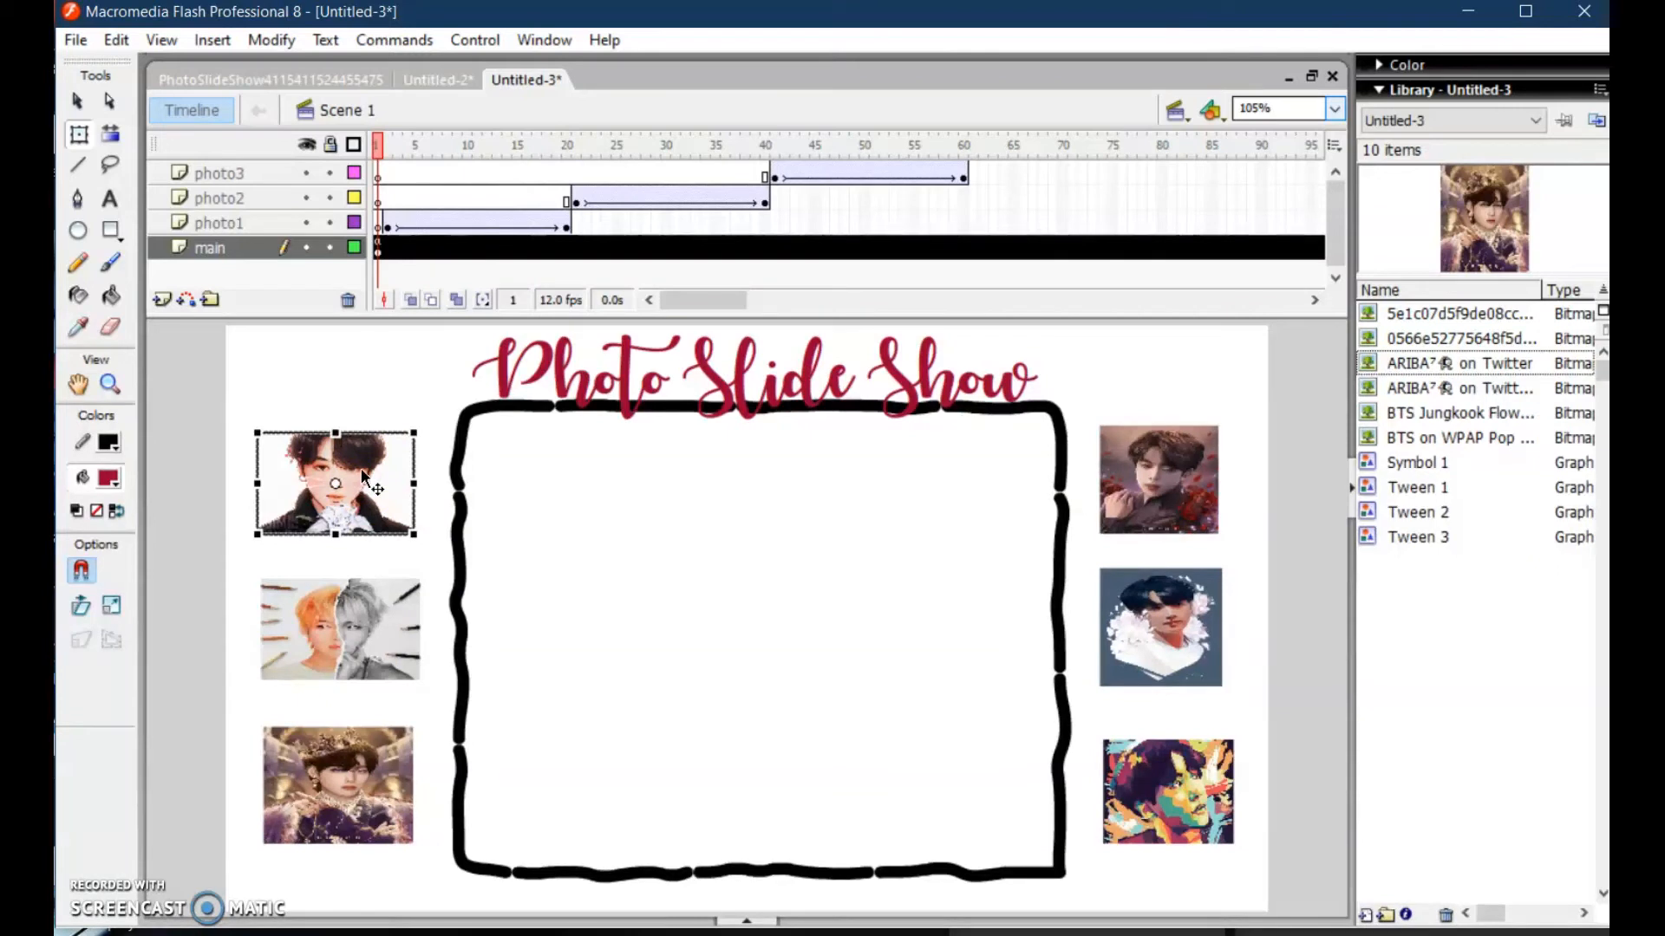
key(F8)
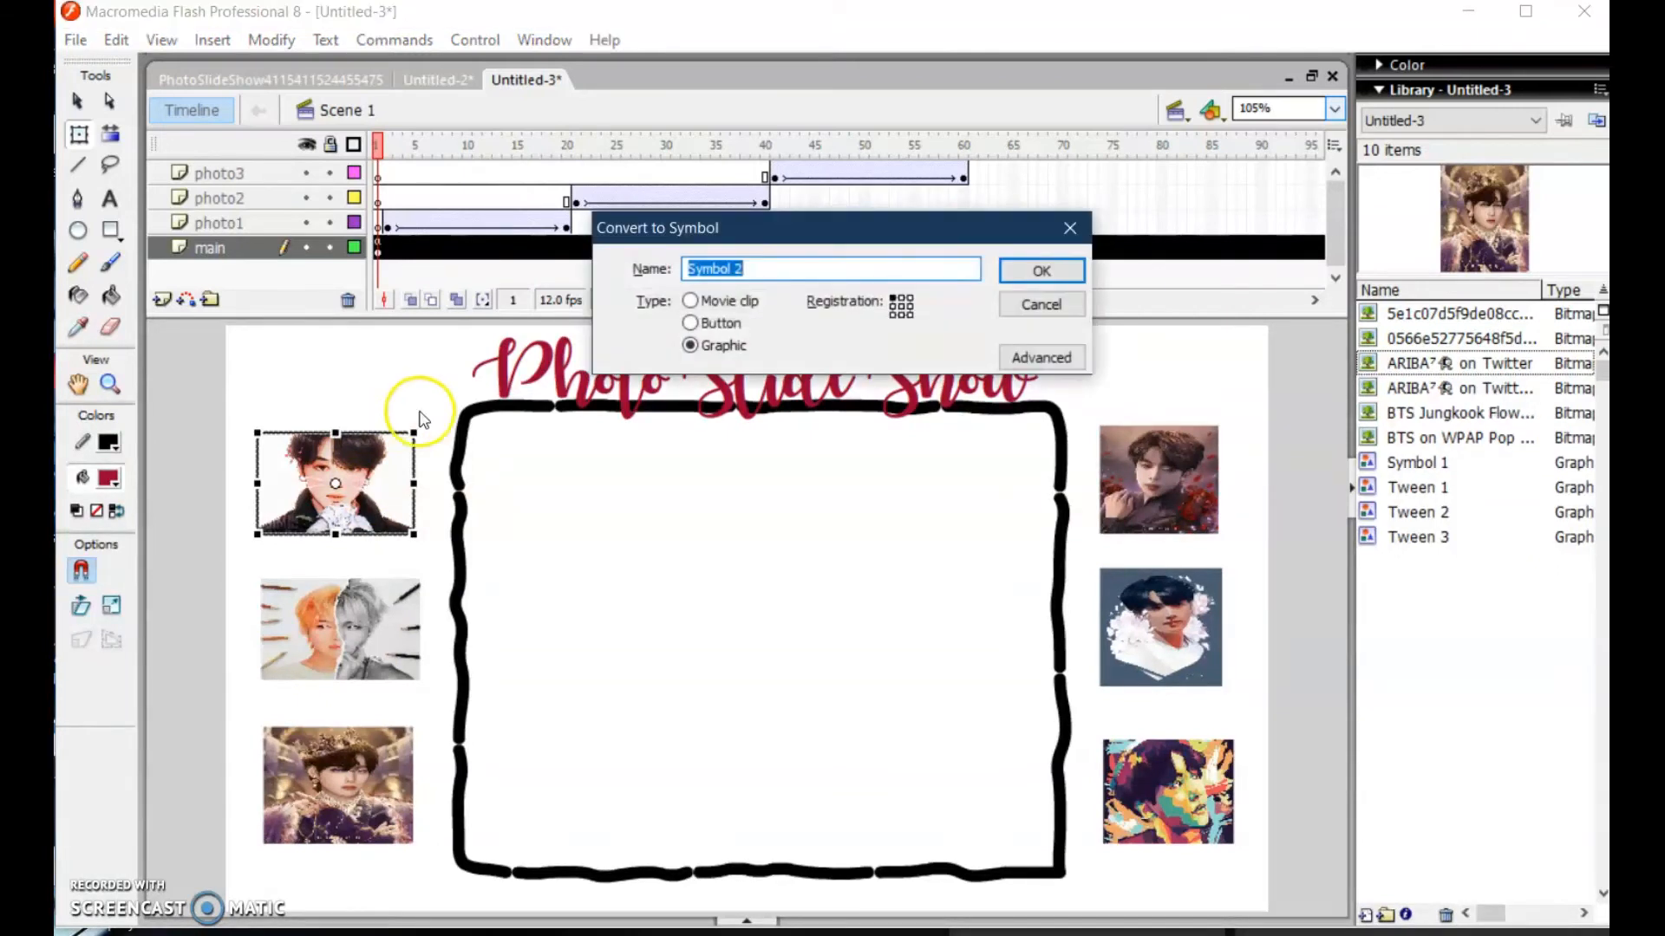
click(709, 323)
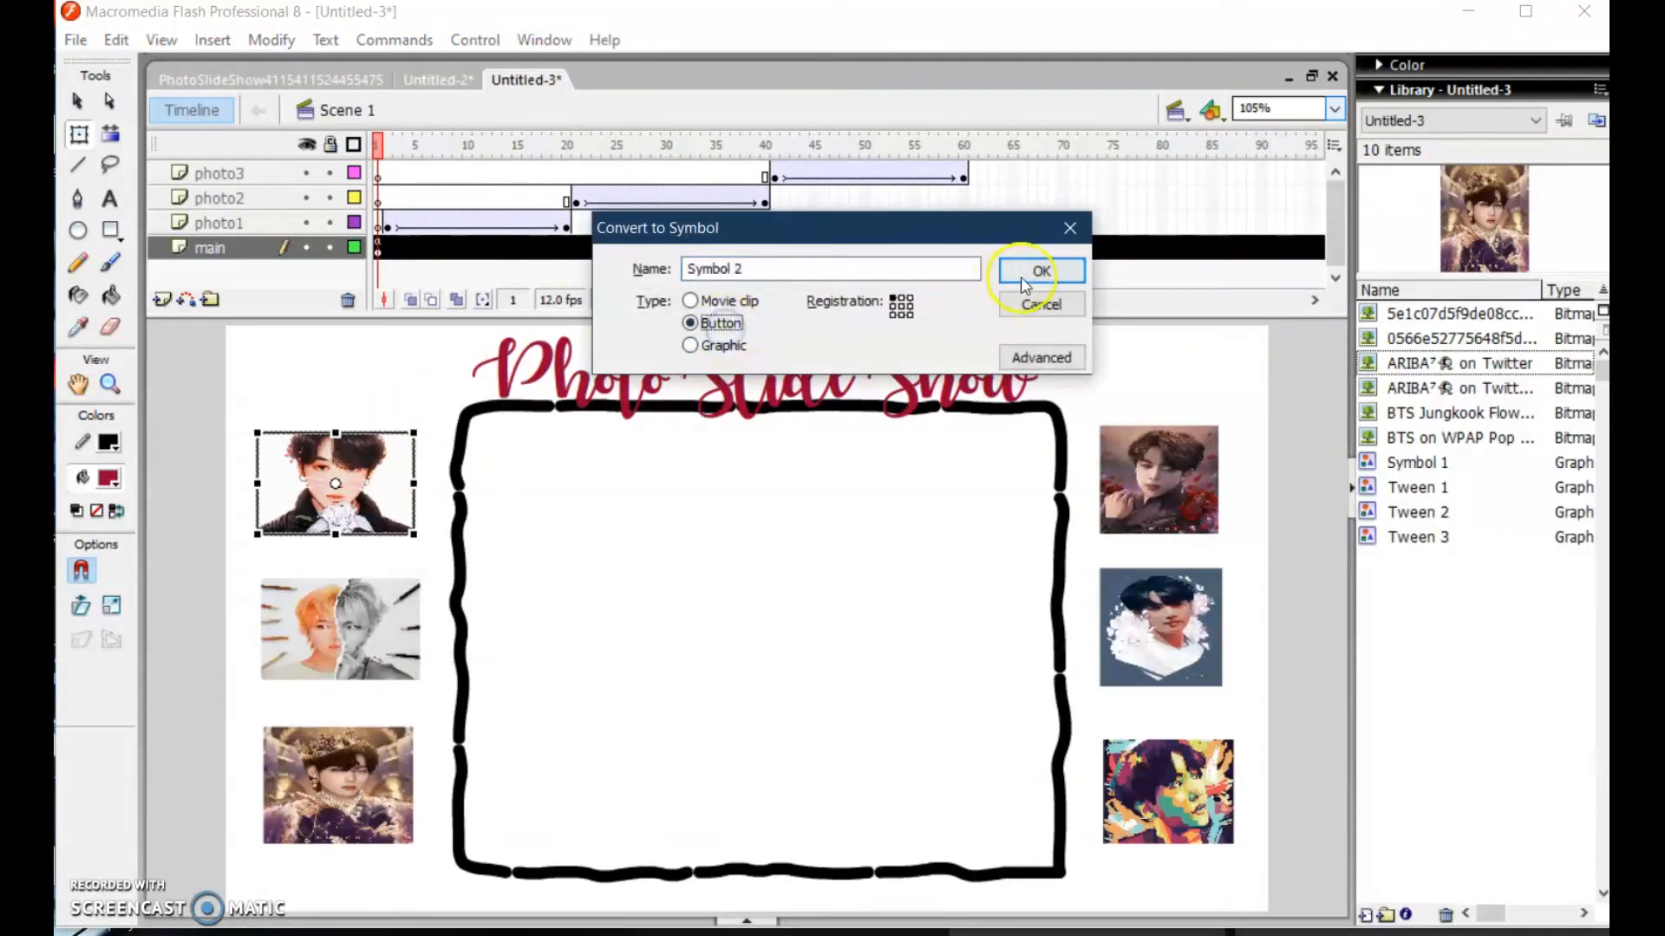
click(1041, 271)
Convert the half-orange, half-grey portrait thumbnail into a Button symbol
click(340, 628)
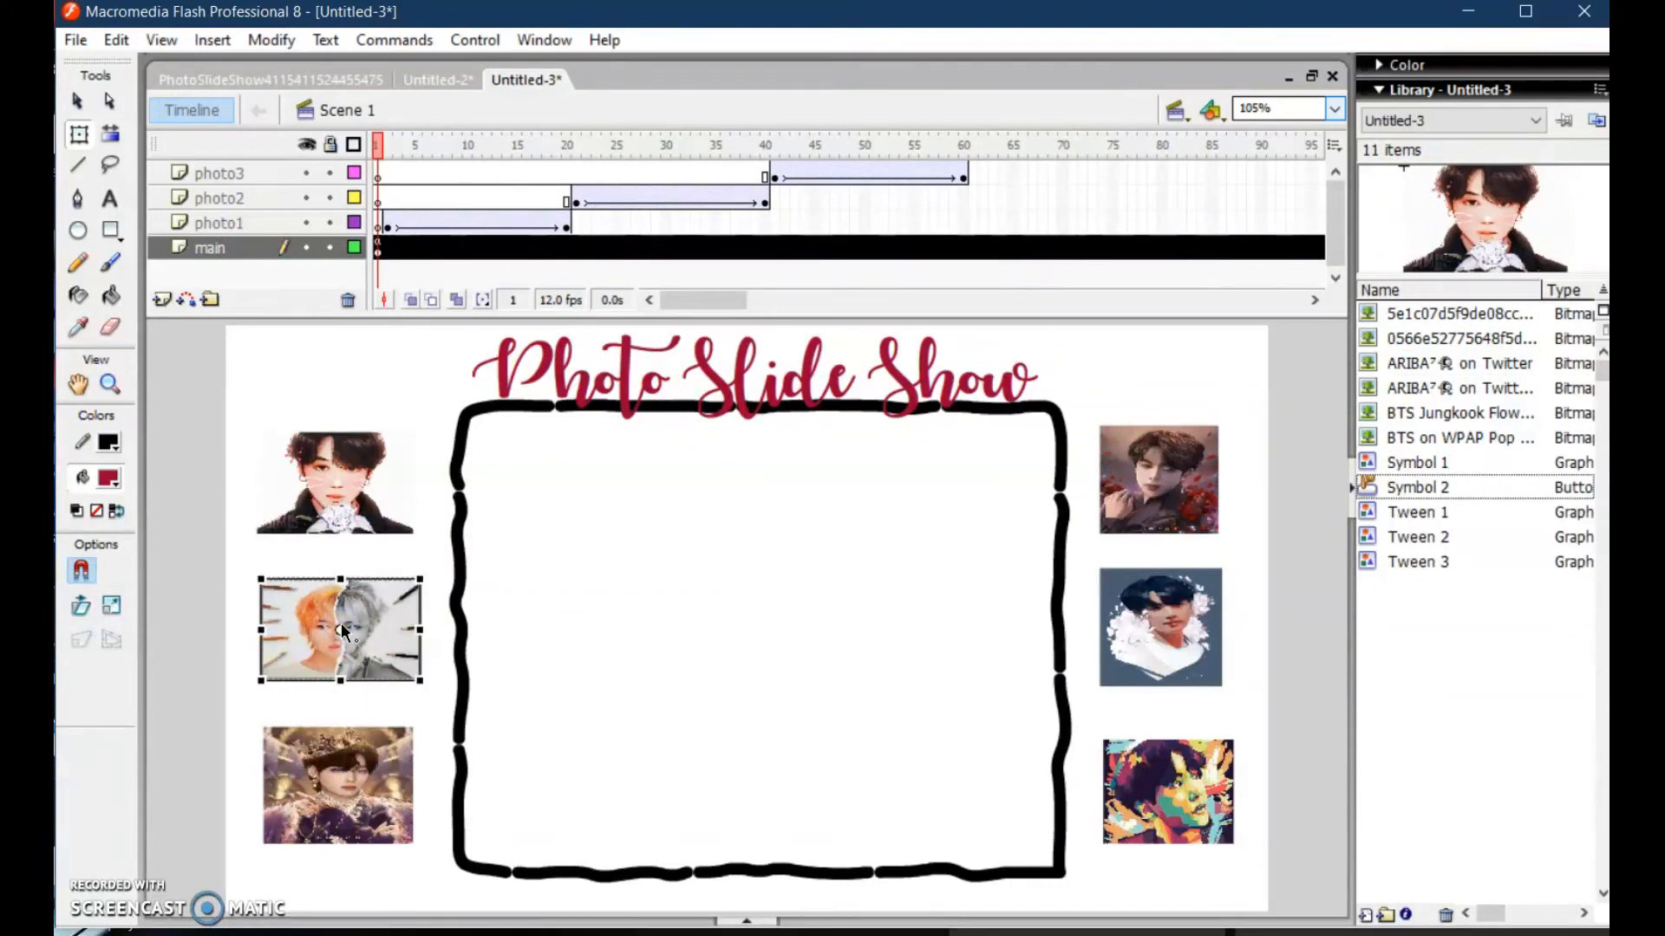
key(F9)
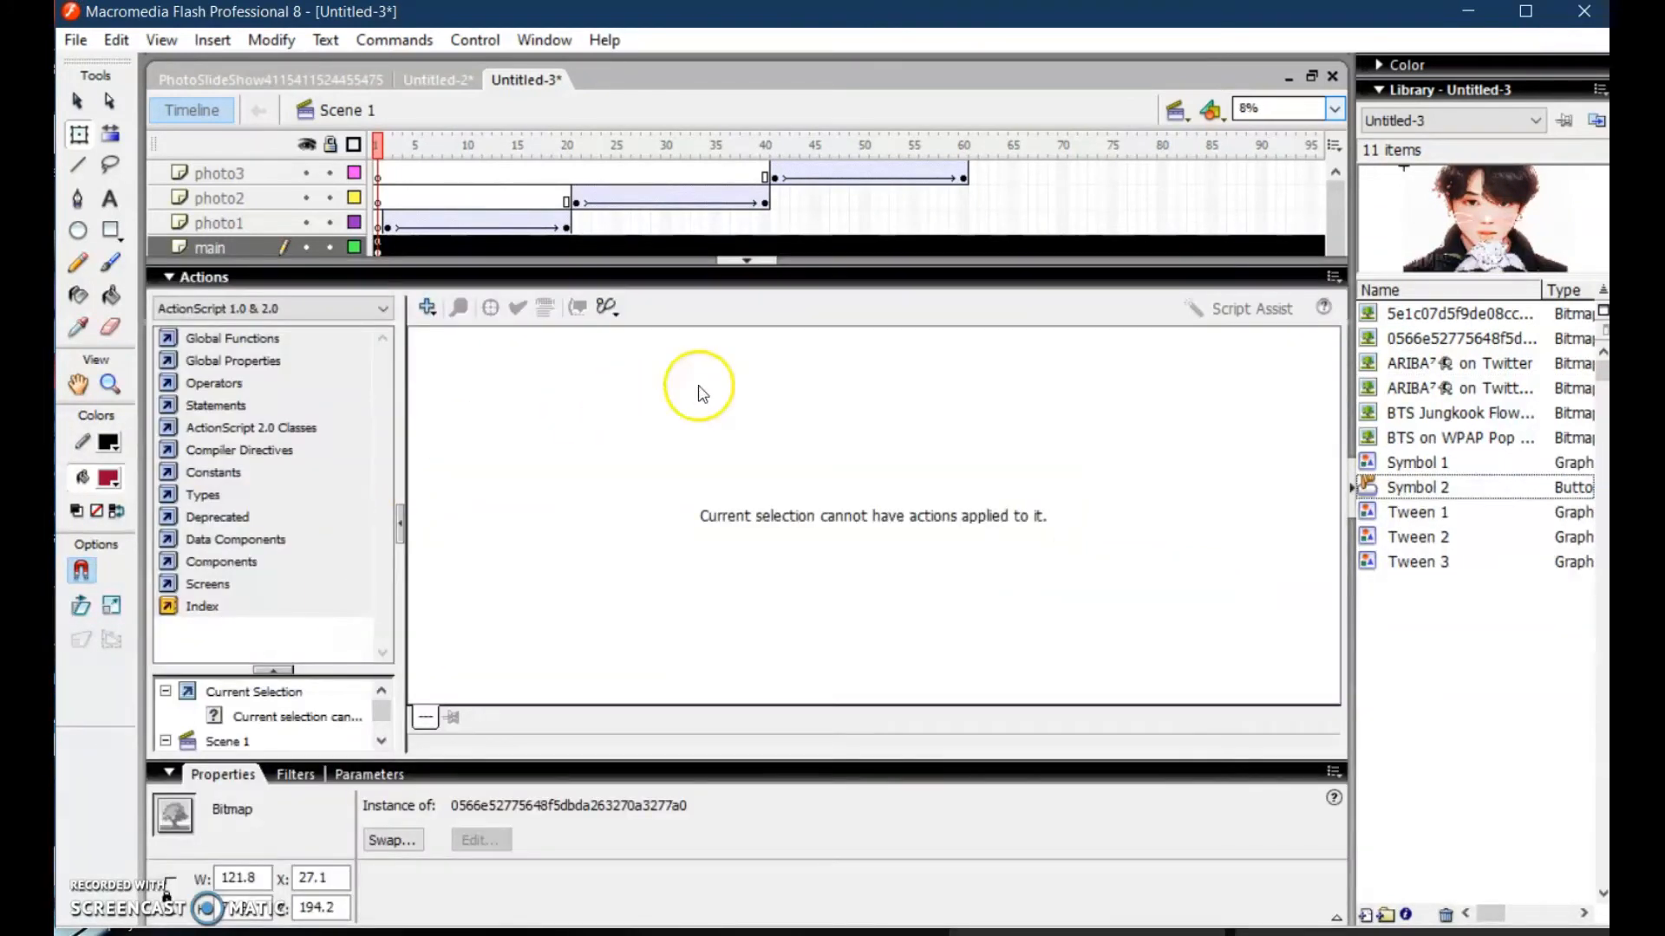
click(773, 262)
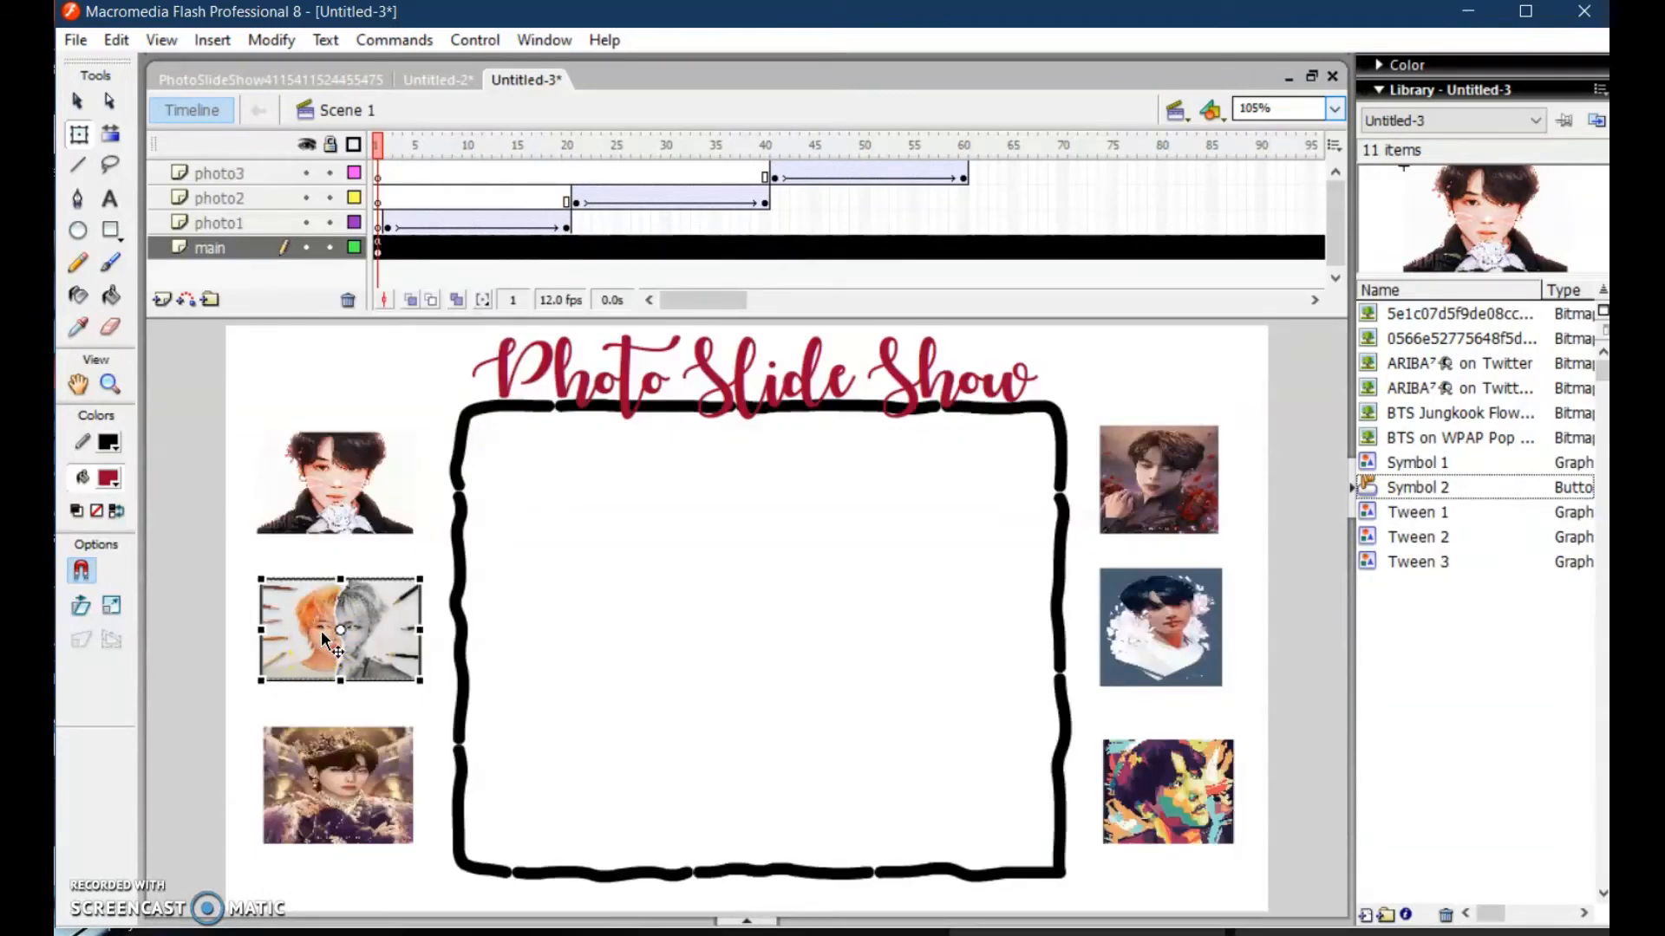
key(F8)
click(727, 333)
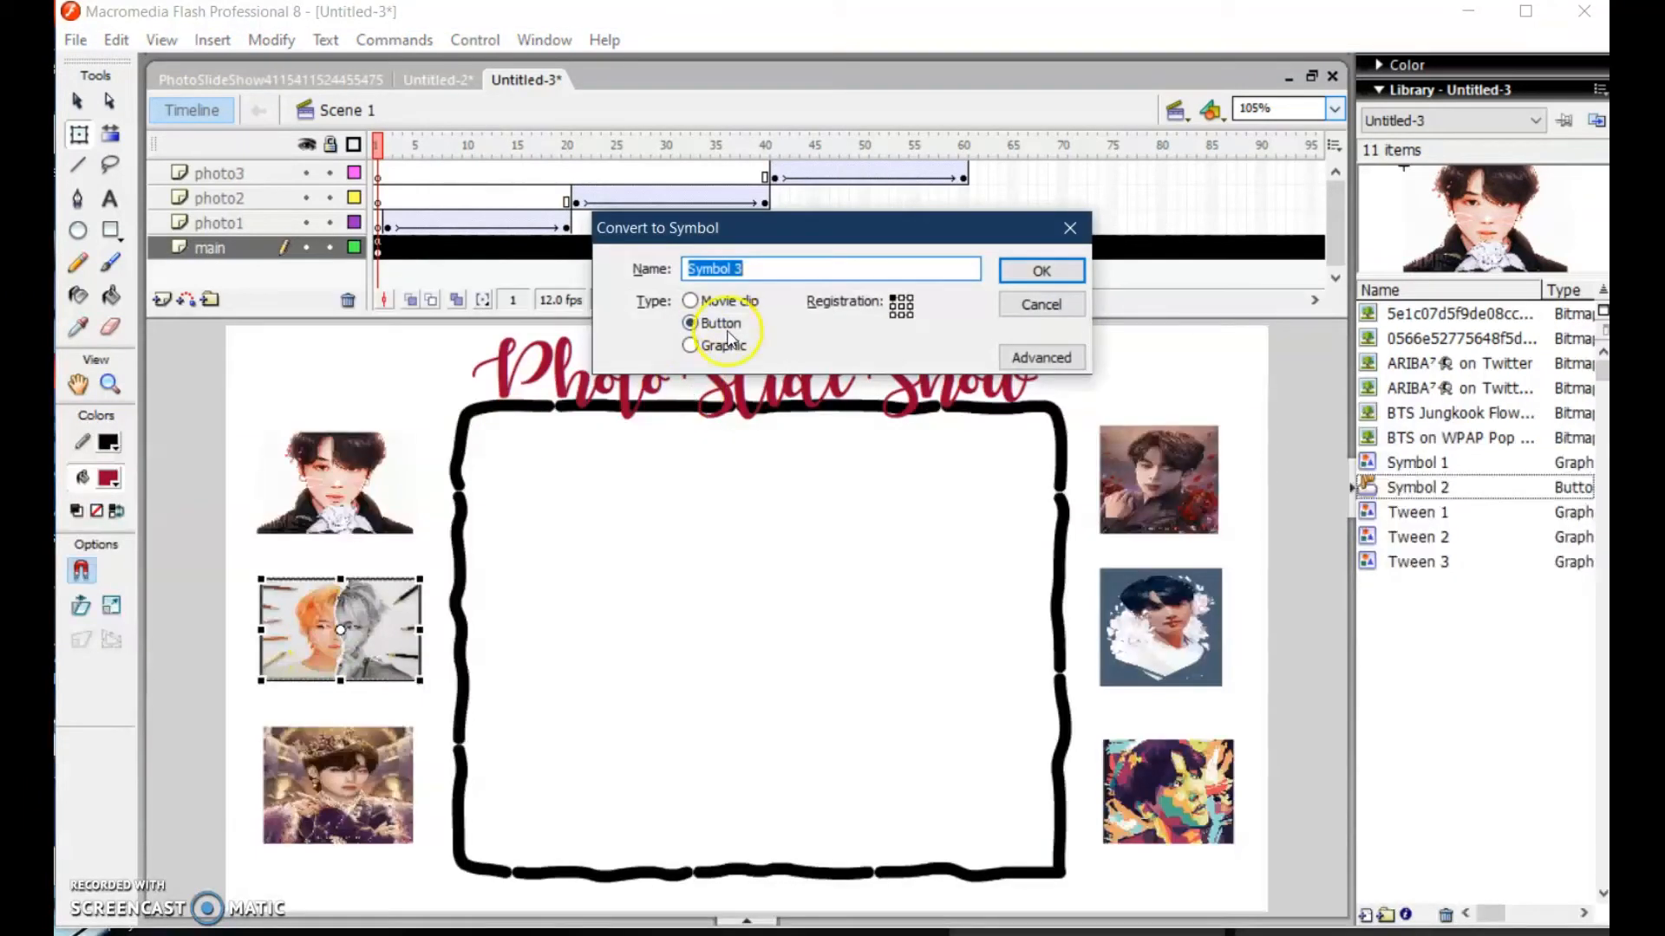
click(1038, 270)
Convert the crowned portrait thumbnail into a Button symbol
click(363, 791)
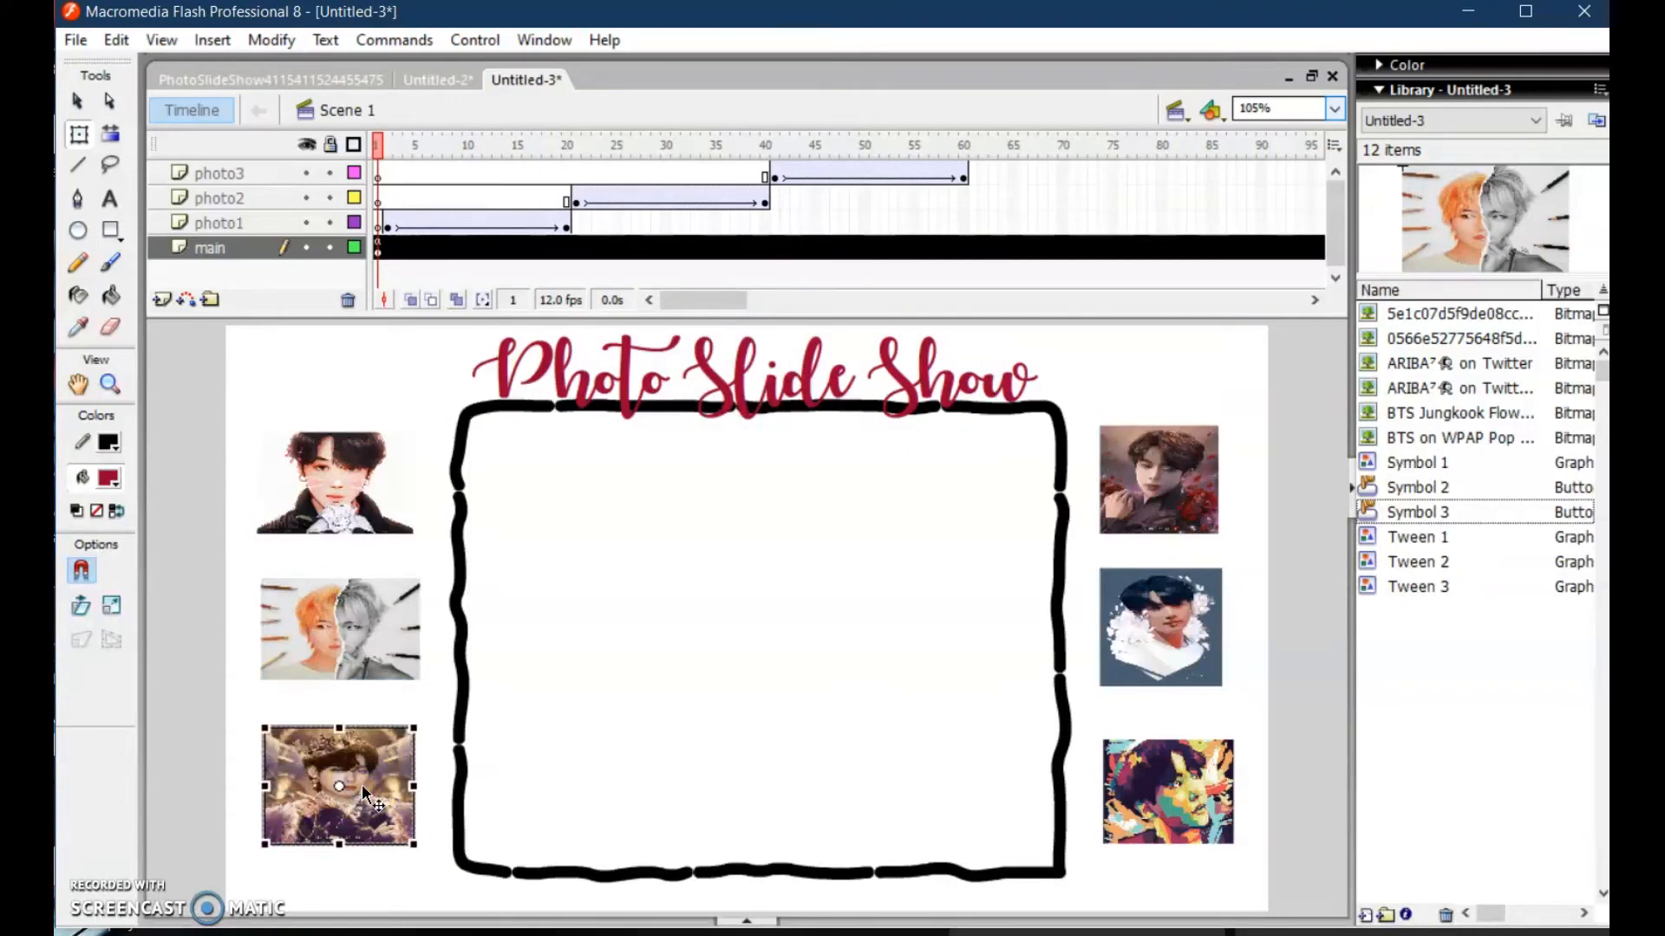
key(F8)
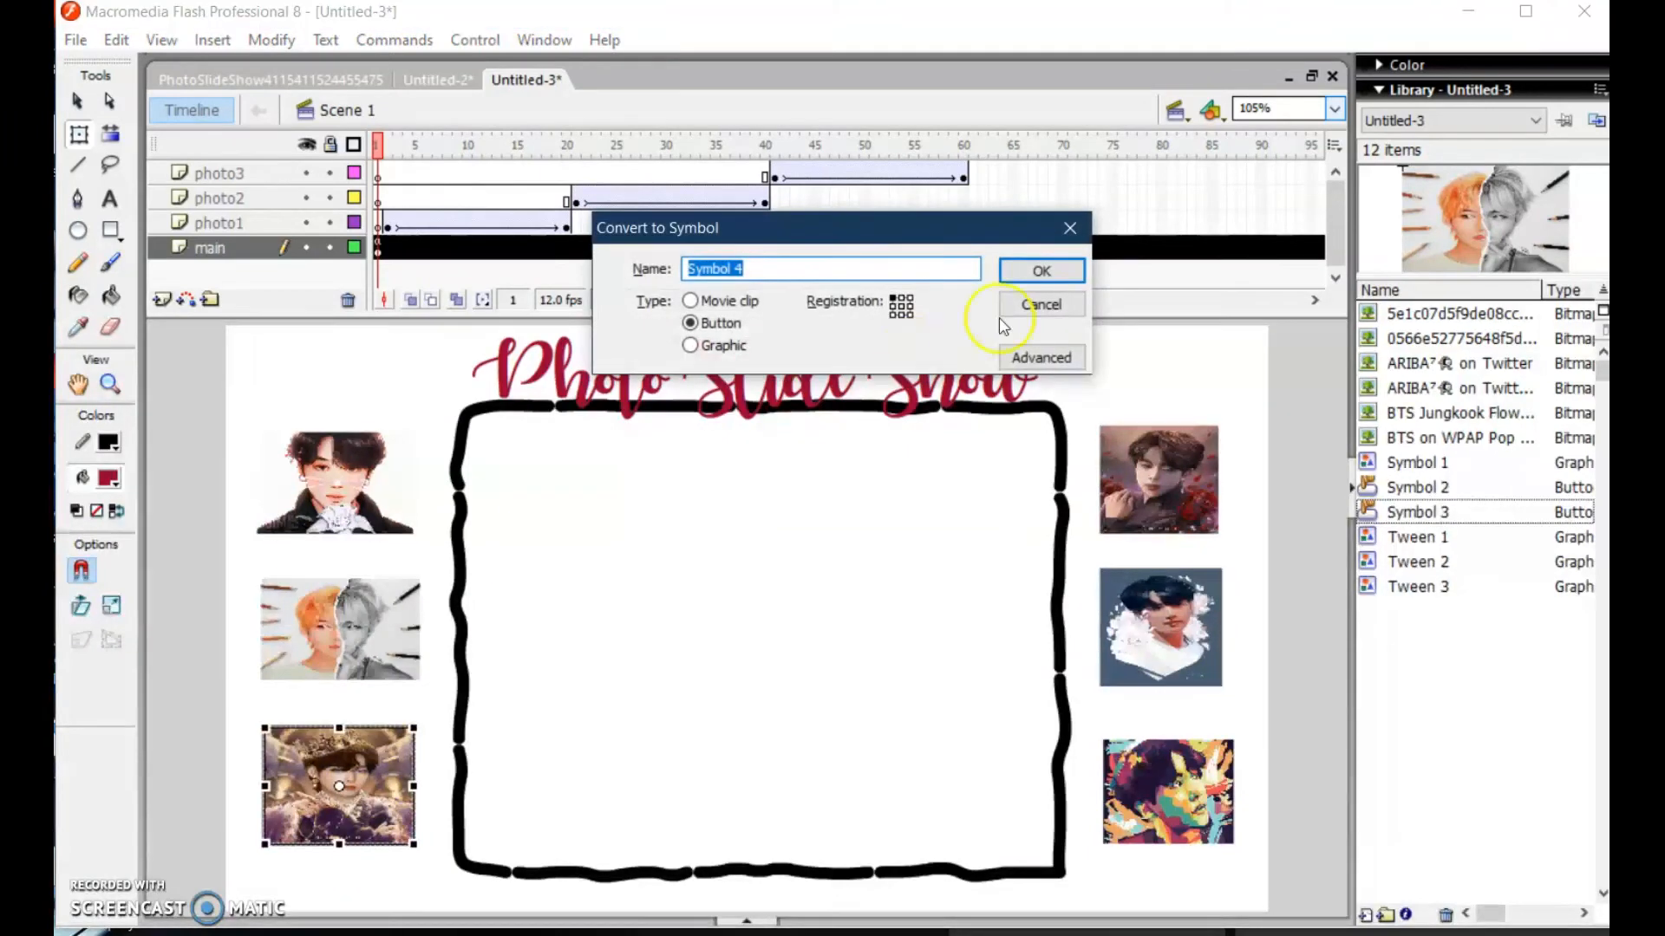
click(1043, 269)
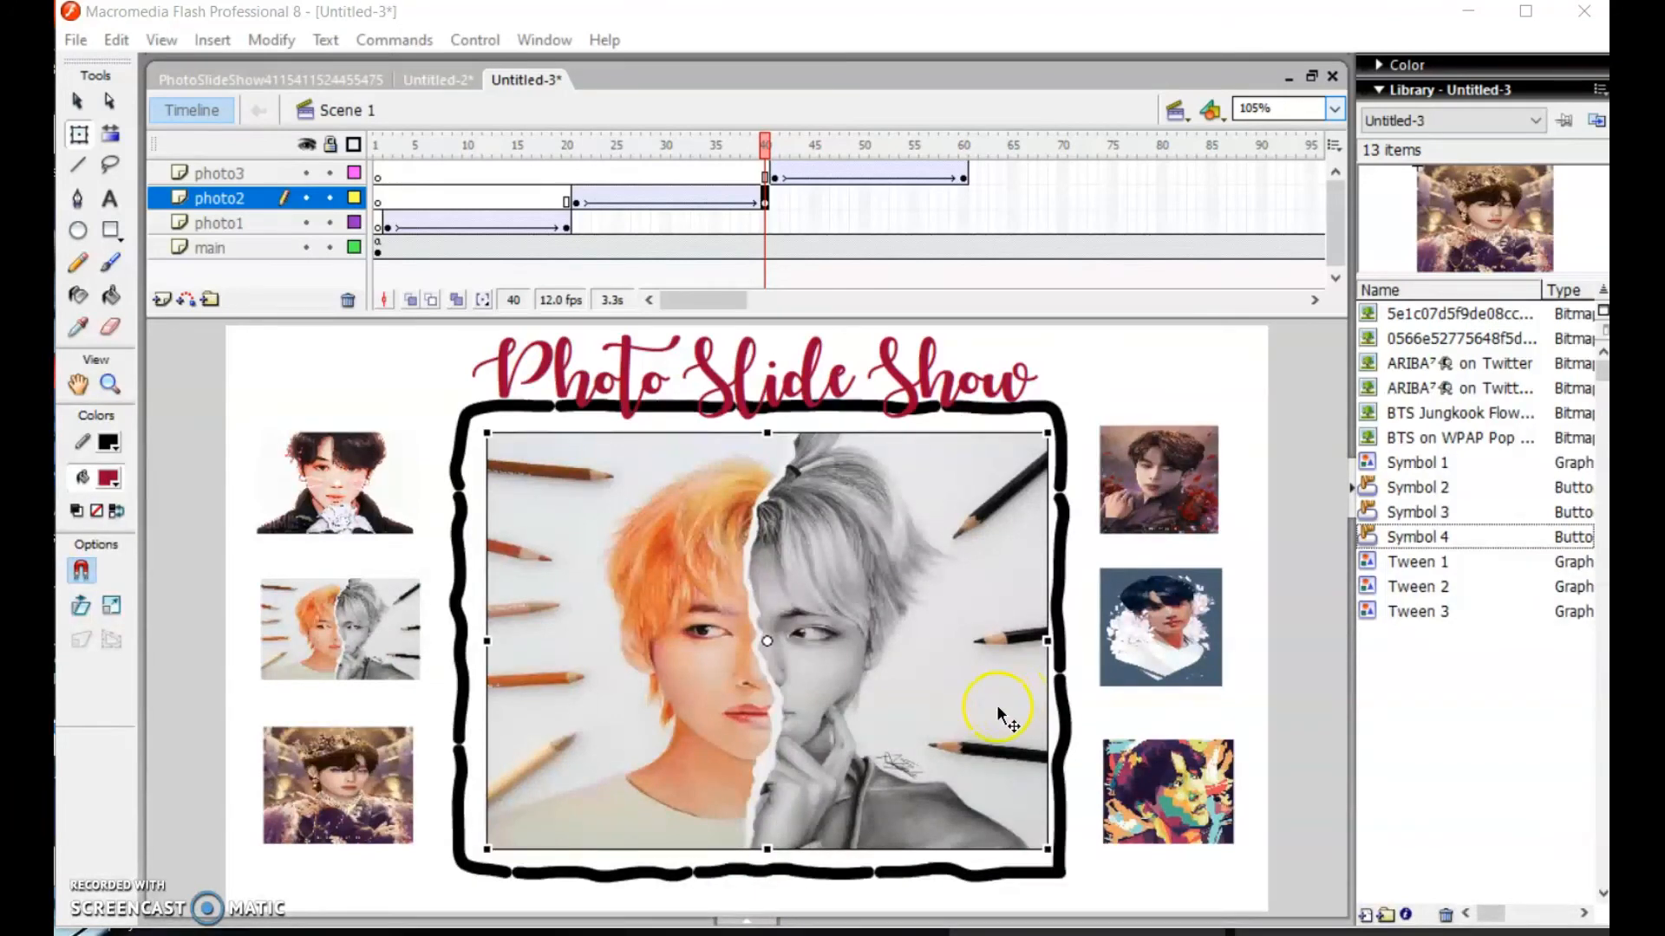
Test the movie to check the stopped first frame and the thumbnail buttons, and close the preview
click(1094, 371)
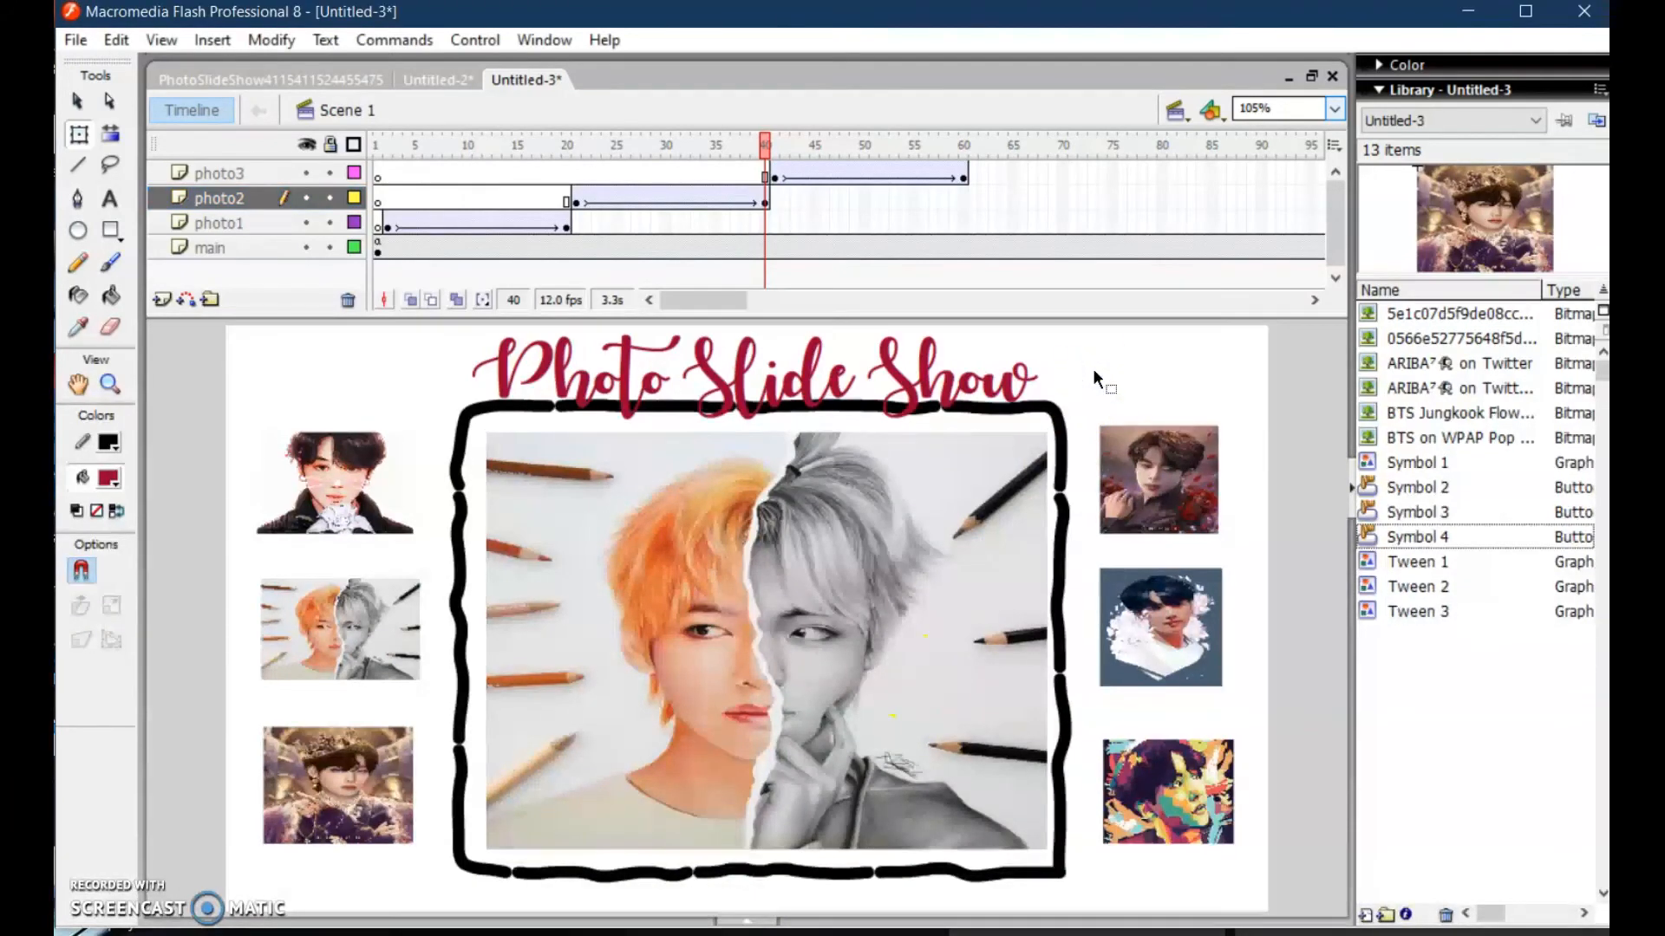
key(ctrl+Return)
click(897, 444)
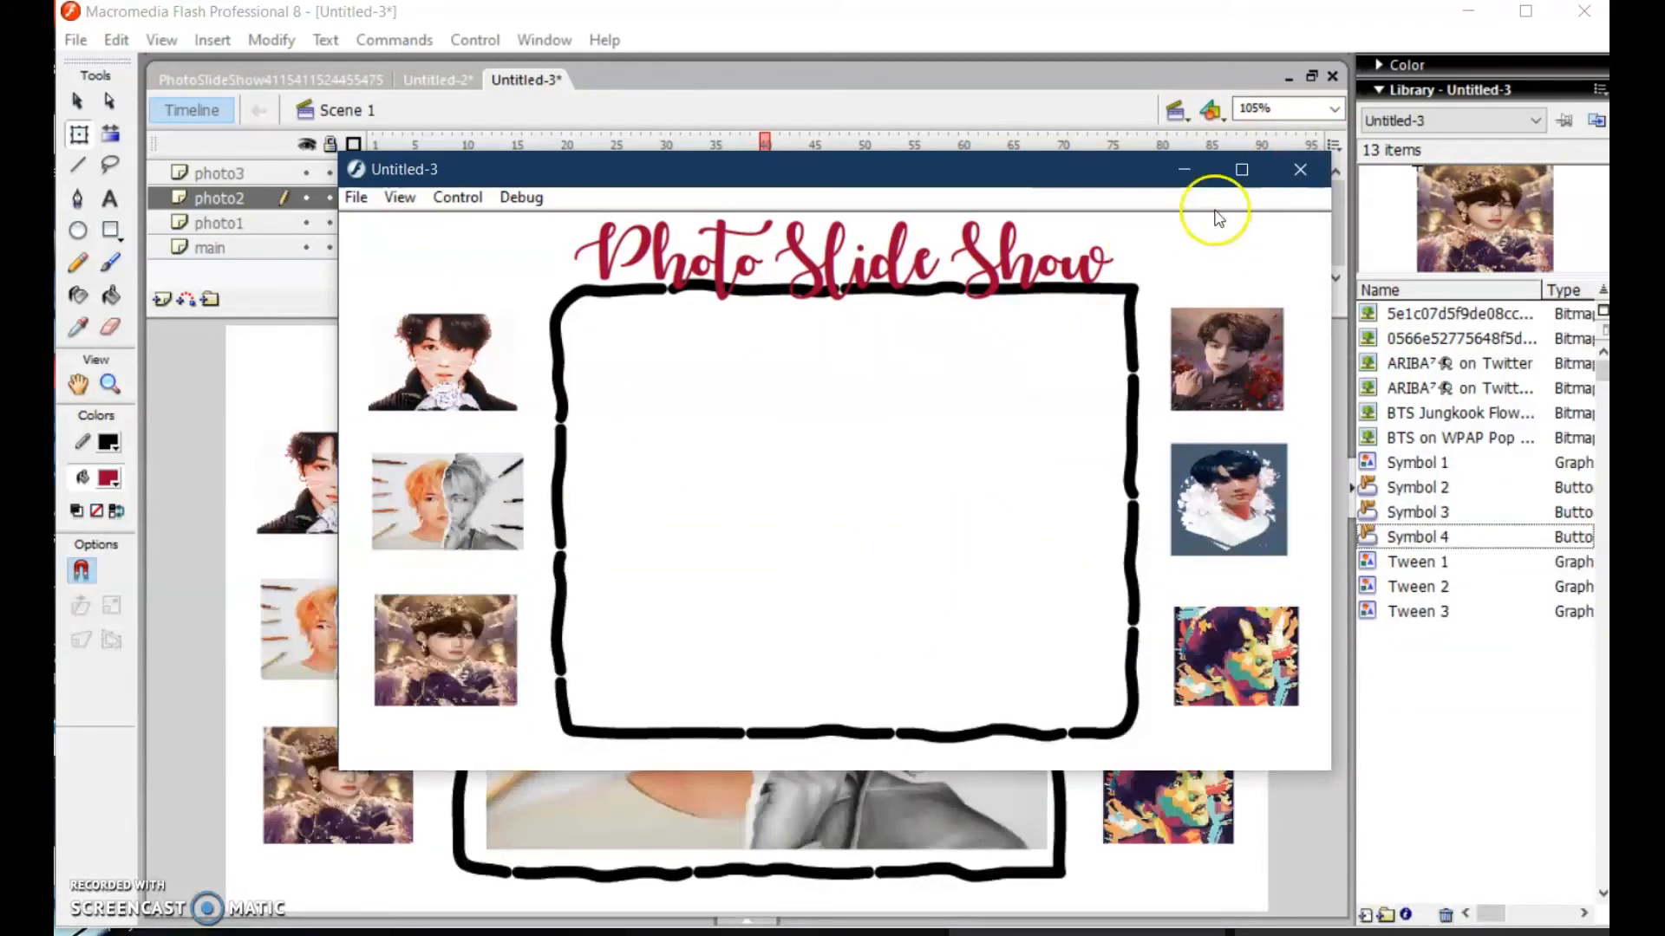
click(1300, 169)
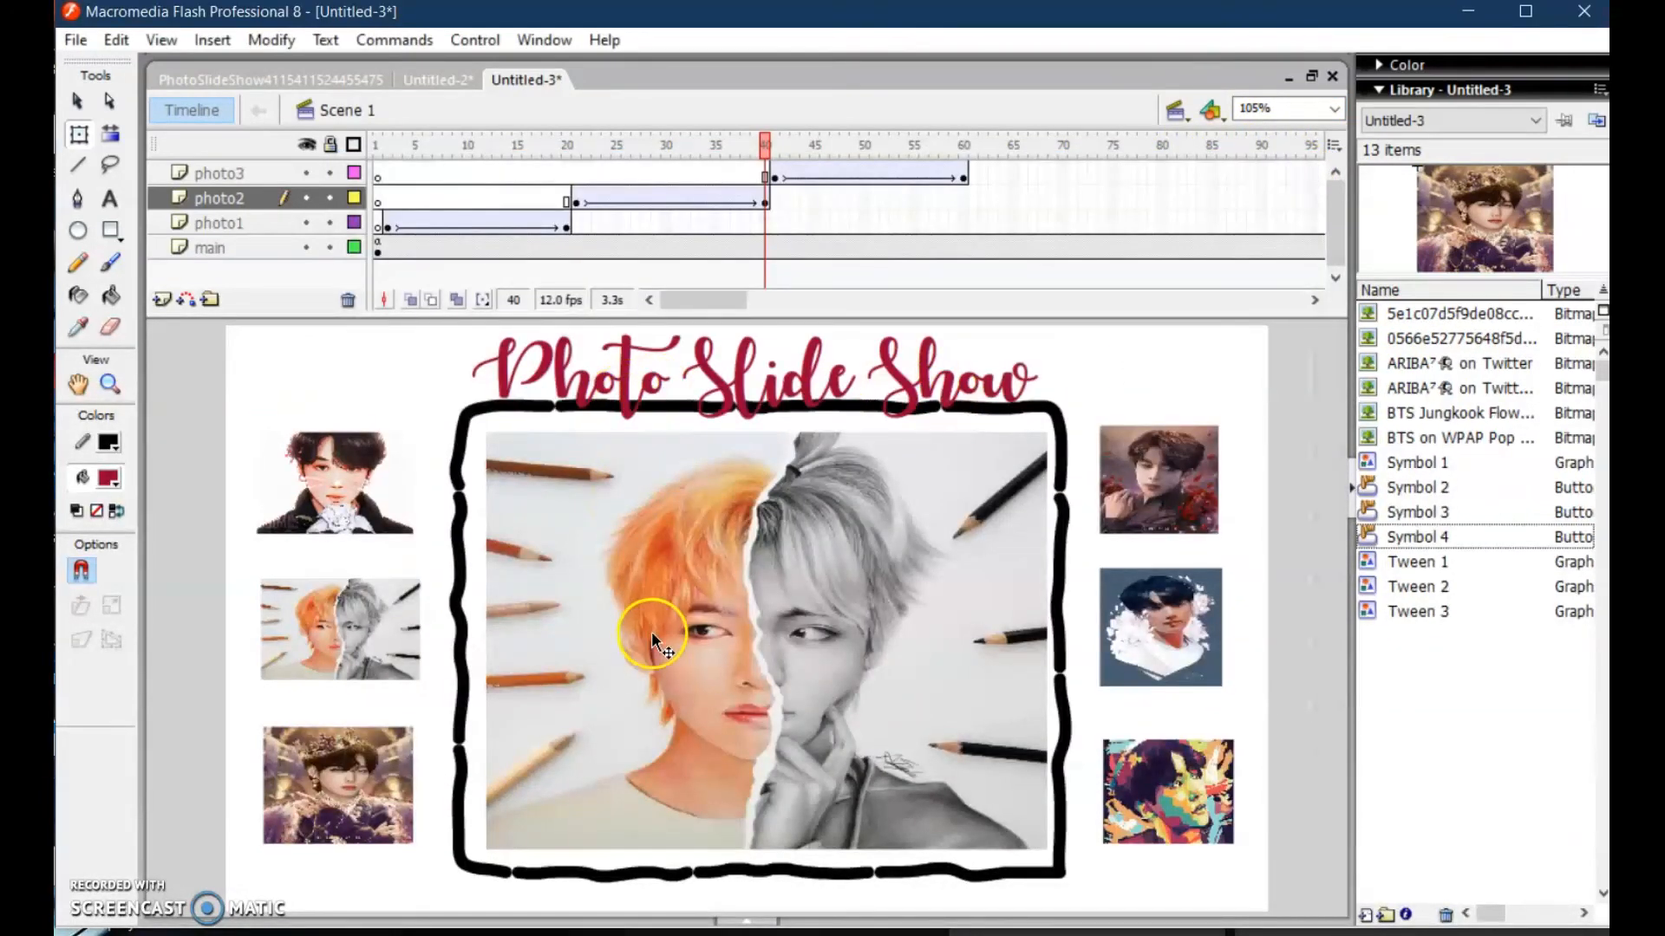
Review the script attached to frame 1 of the main layer
click(388, 227)
click(378, 250)
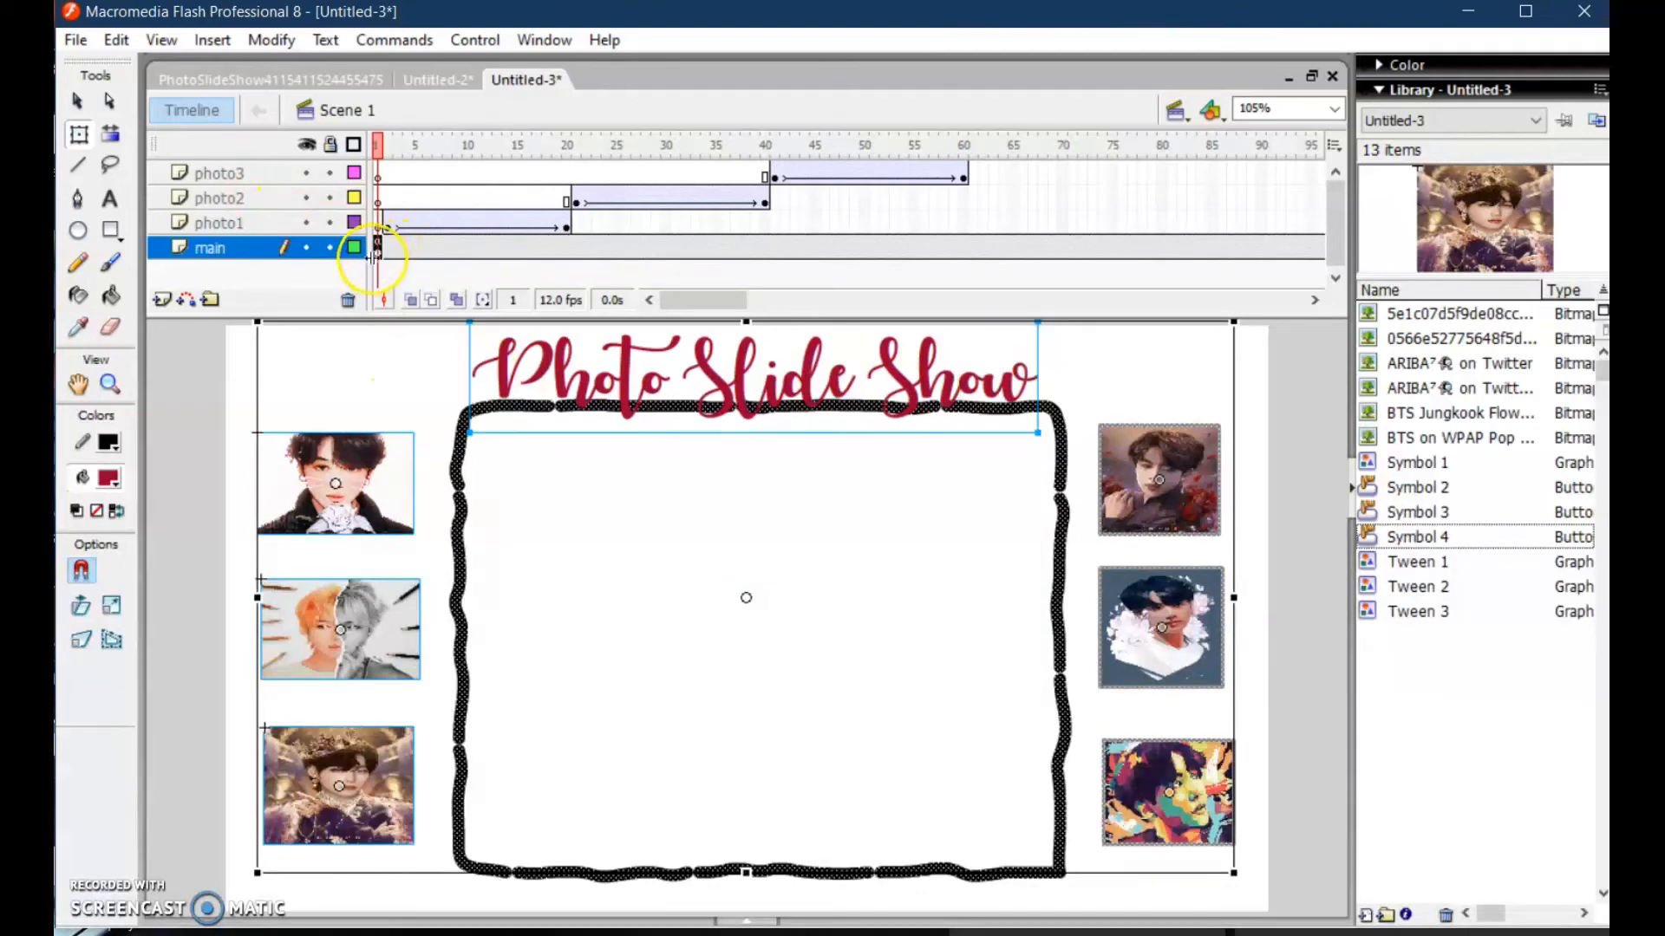
click(380, 248)
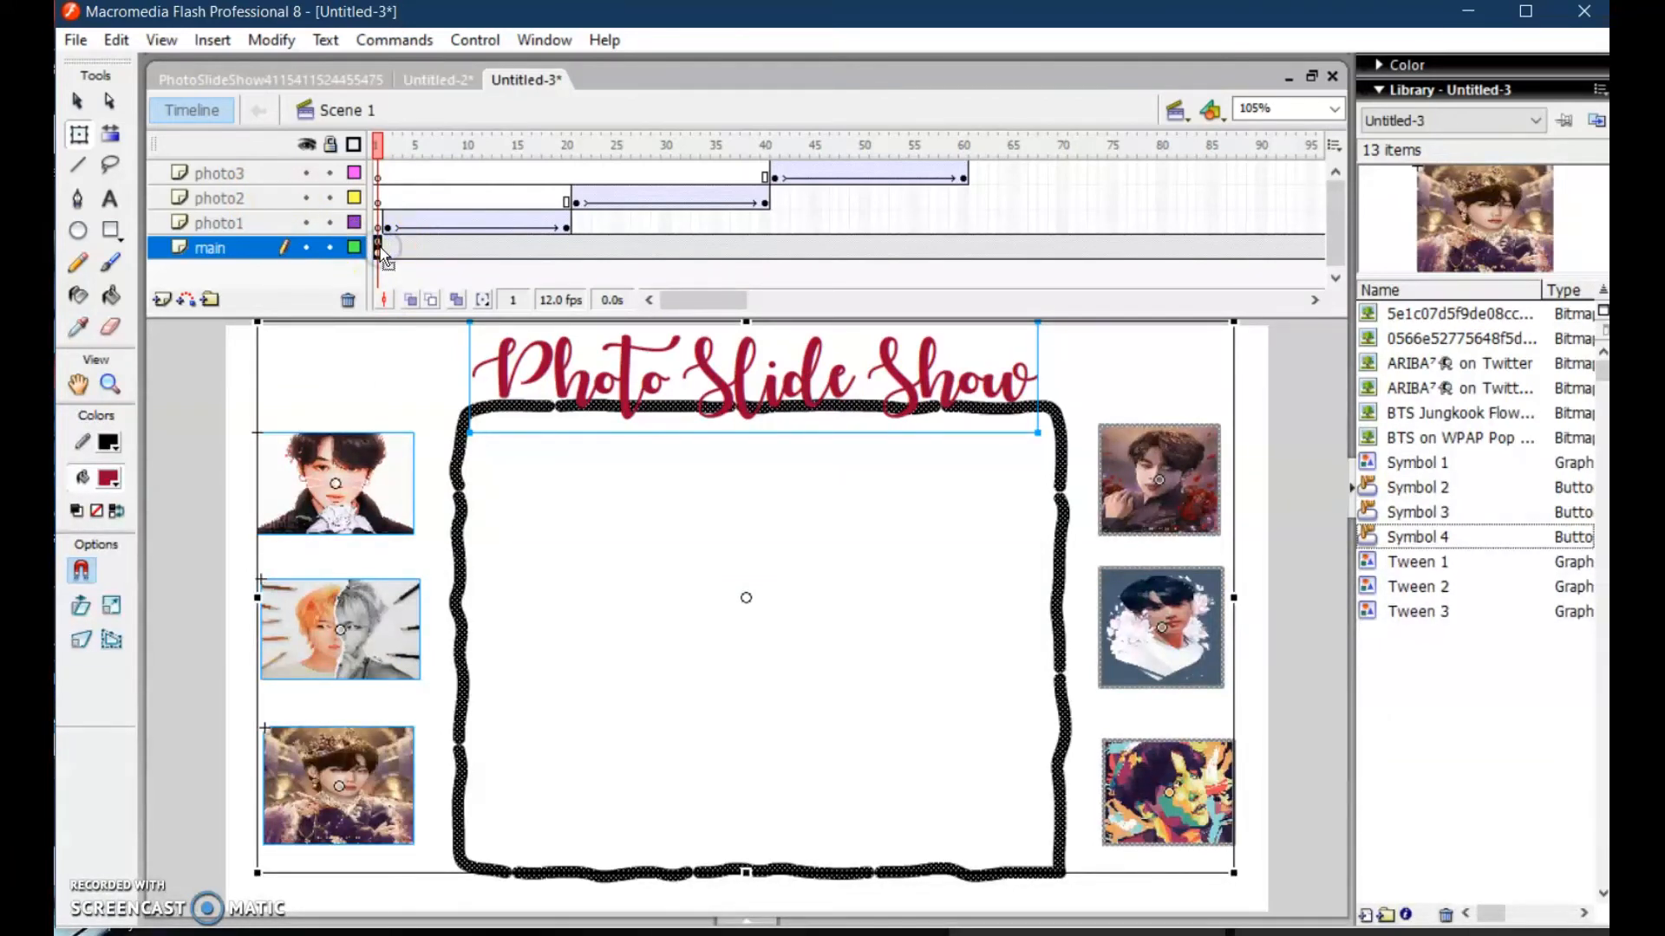
key(F9)
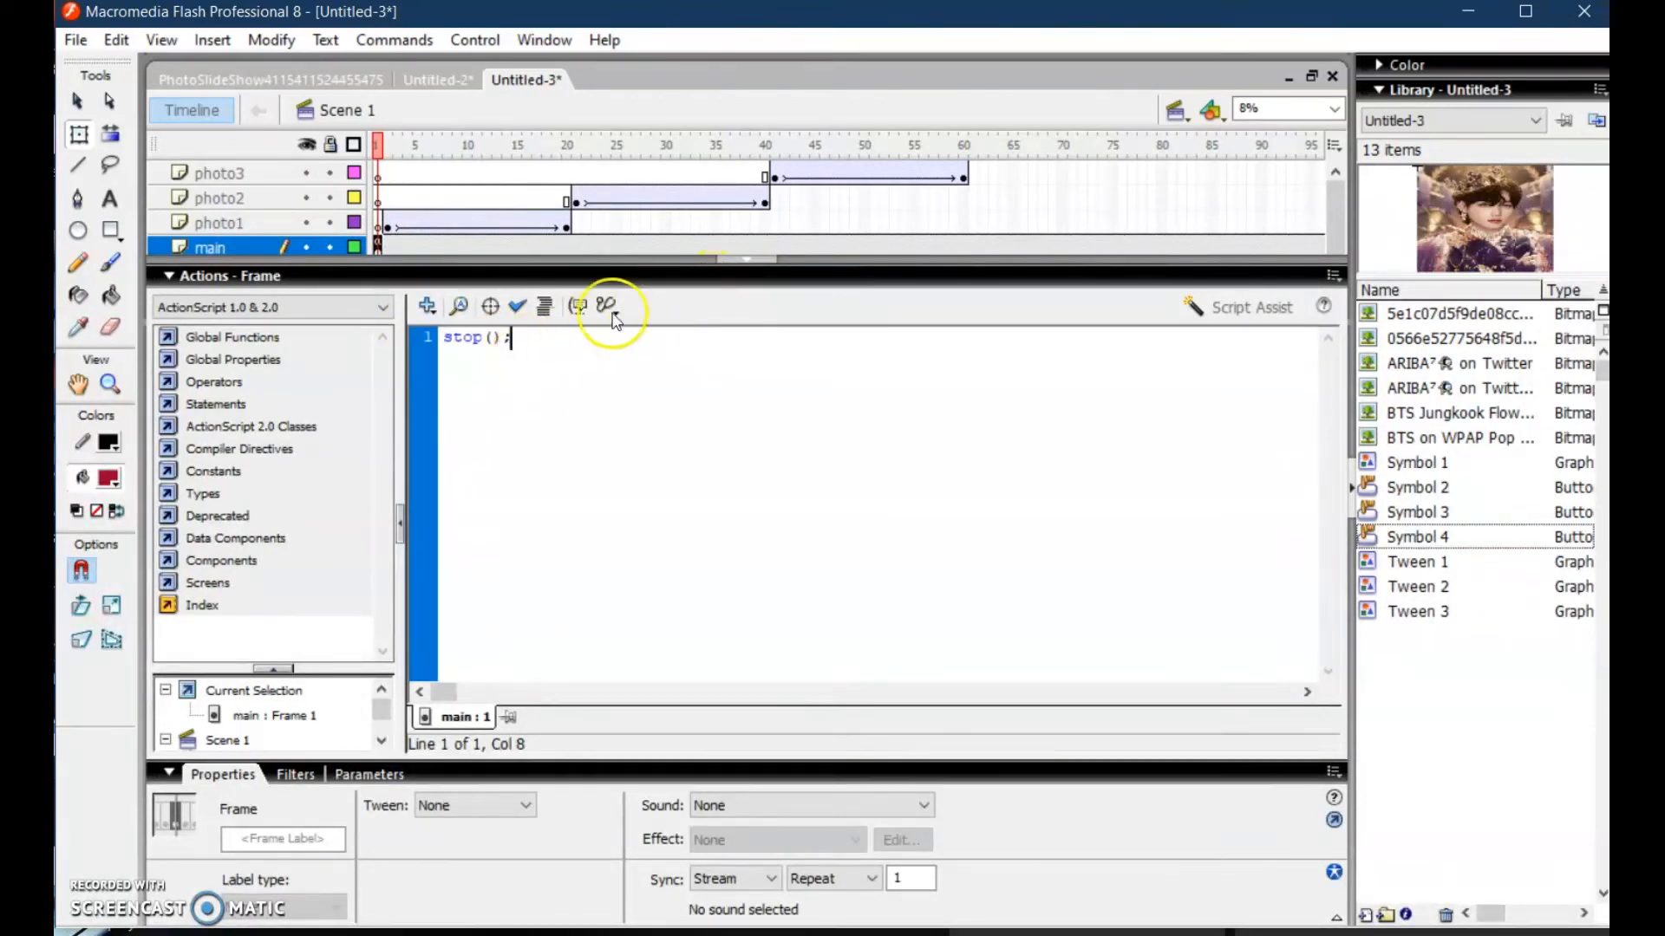
click(759, 258)
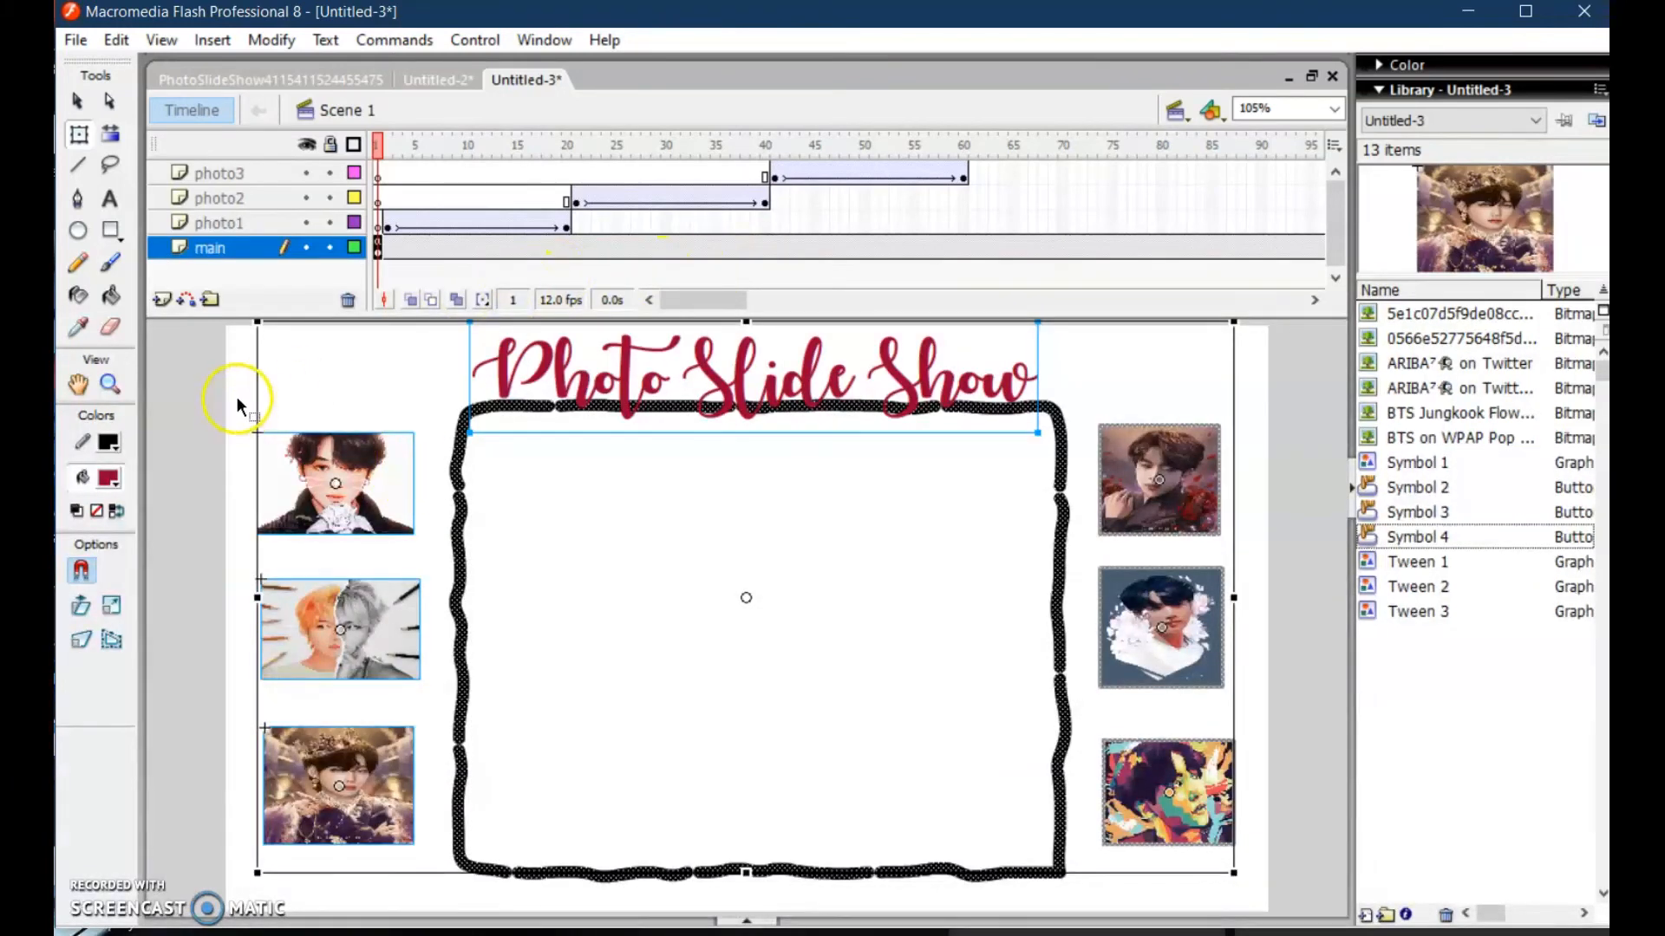
Add the script on (release){ gotoAndPlay(2); } to the first thumbnail button in the stage's left column
click(258, 408)
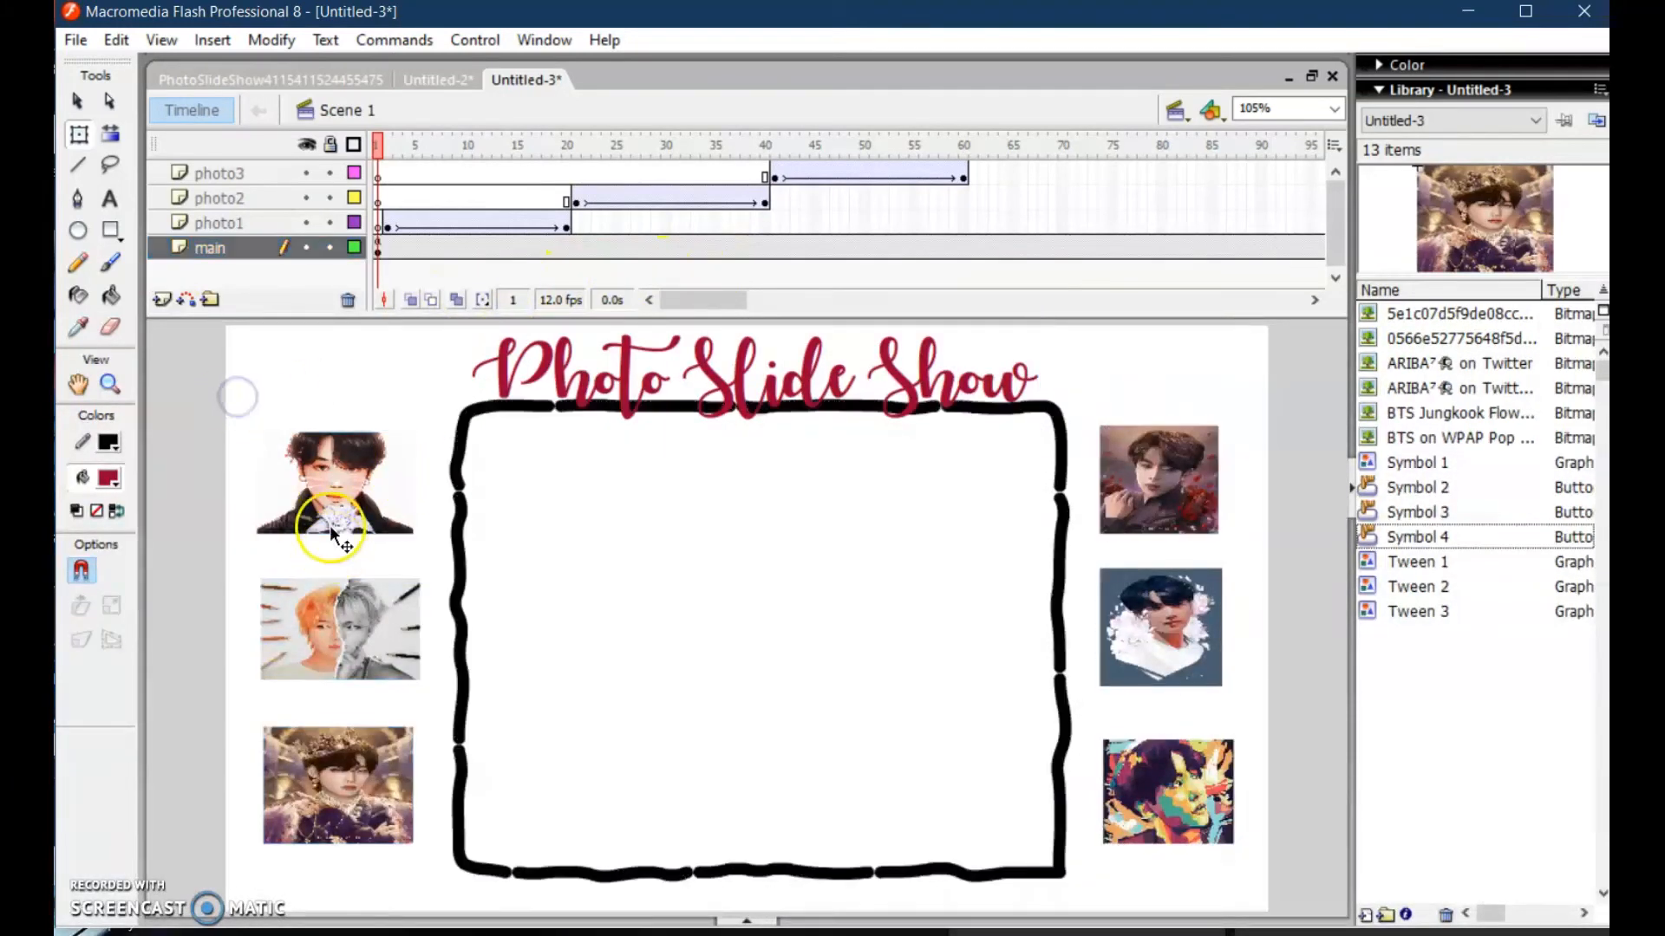
click(307, 471)
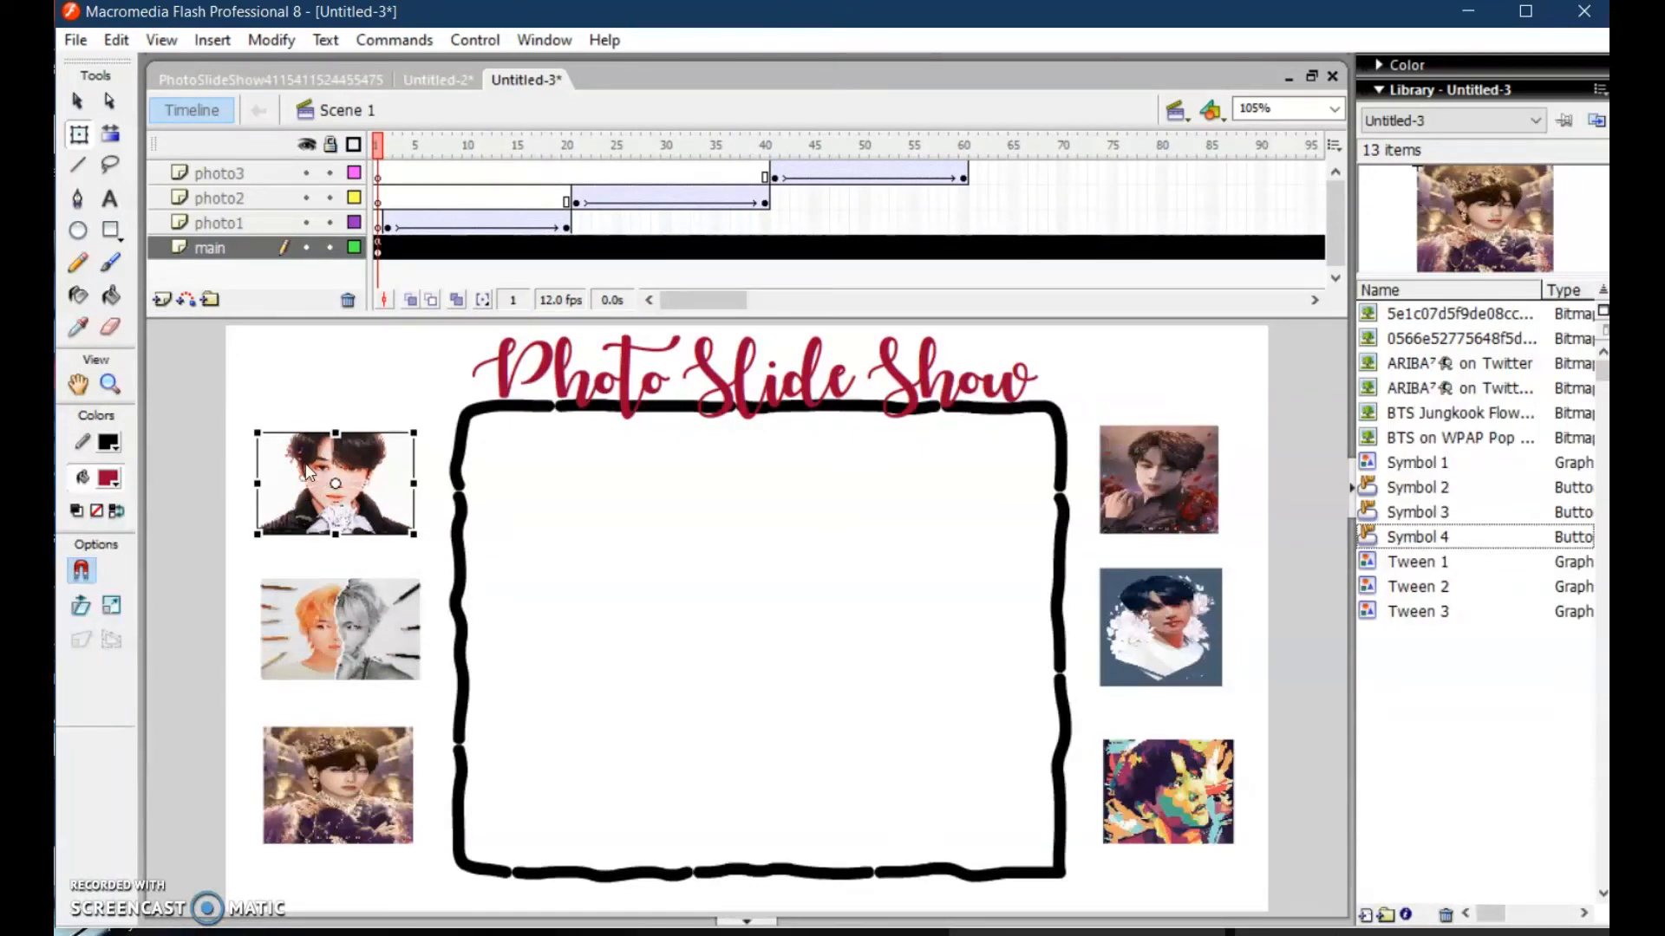
key(F9)
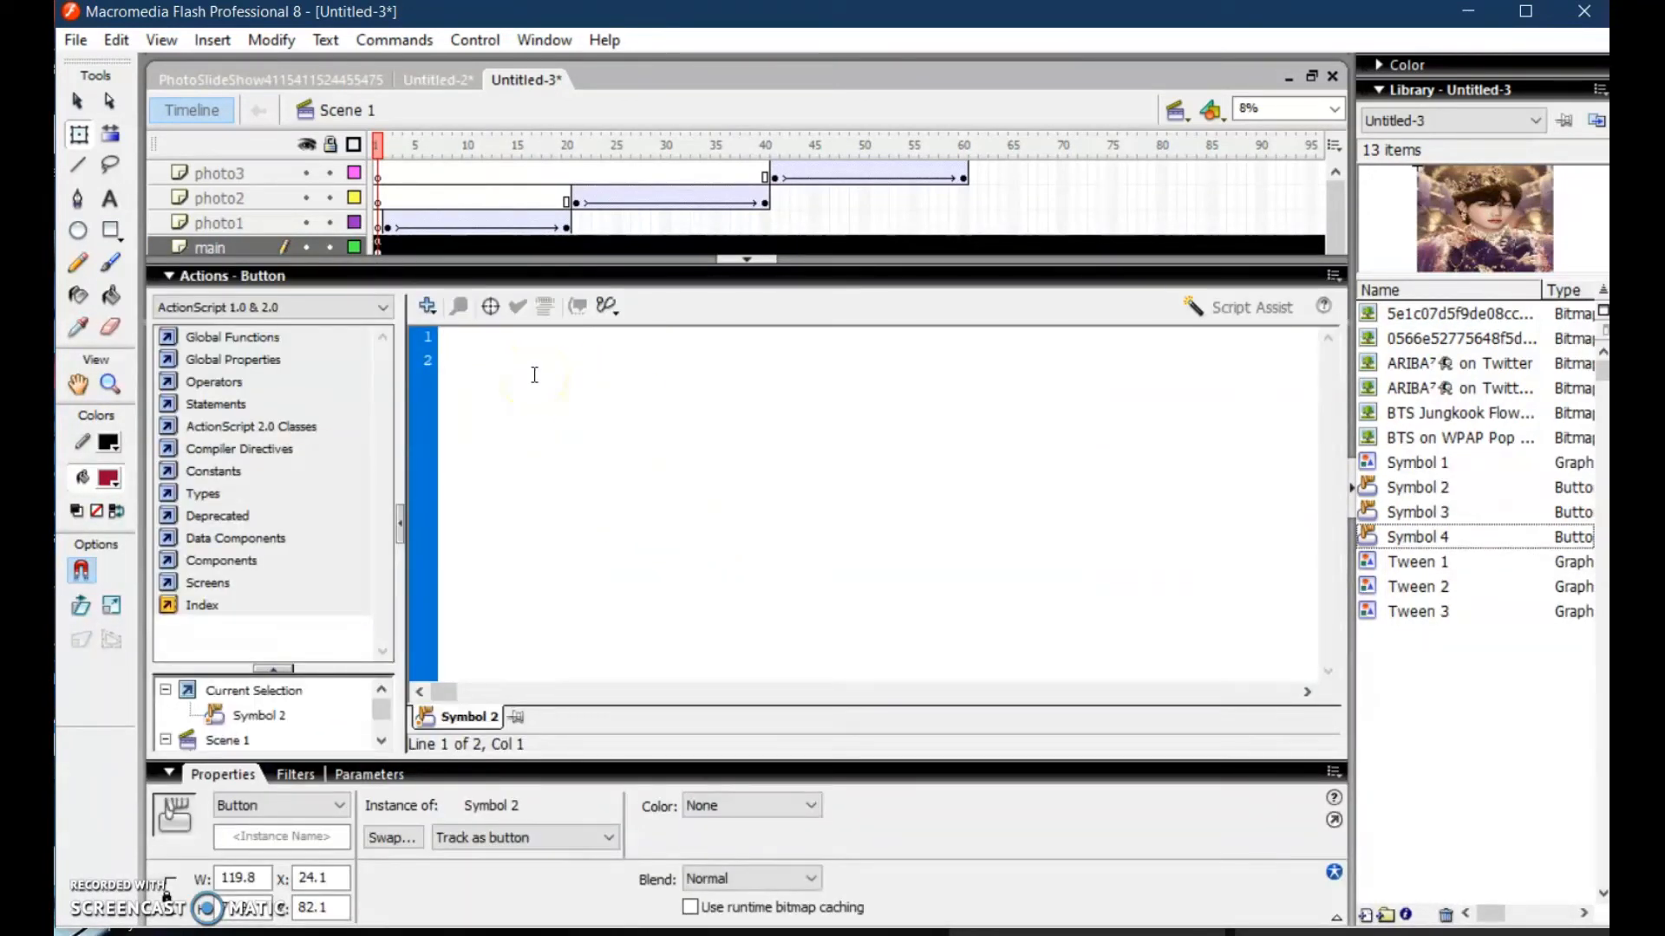
text(on (release){ gotoAndPlay(2); })
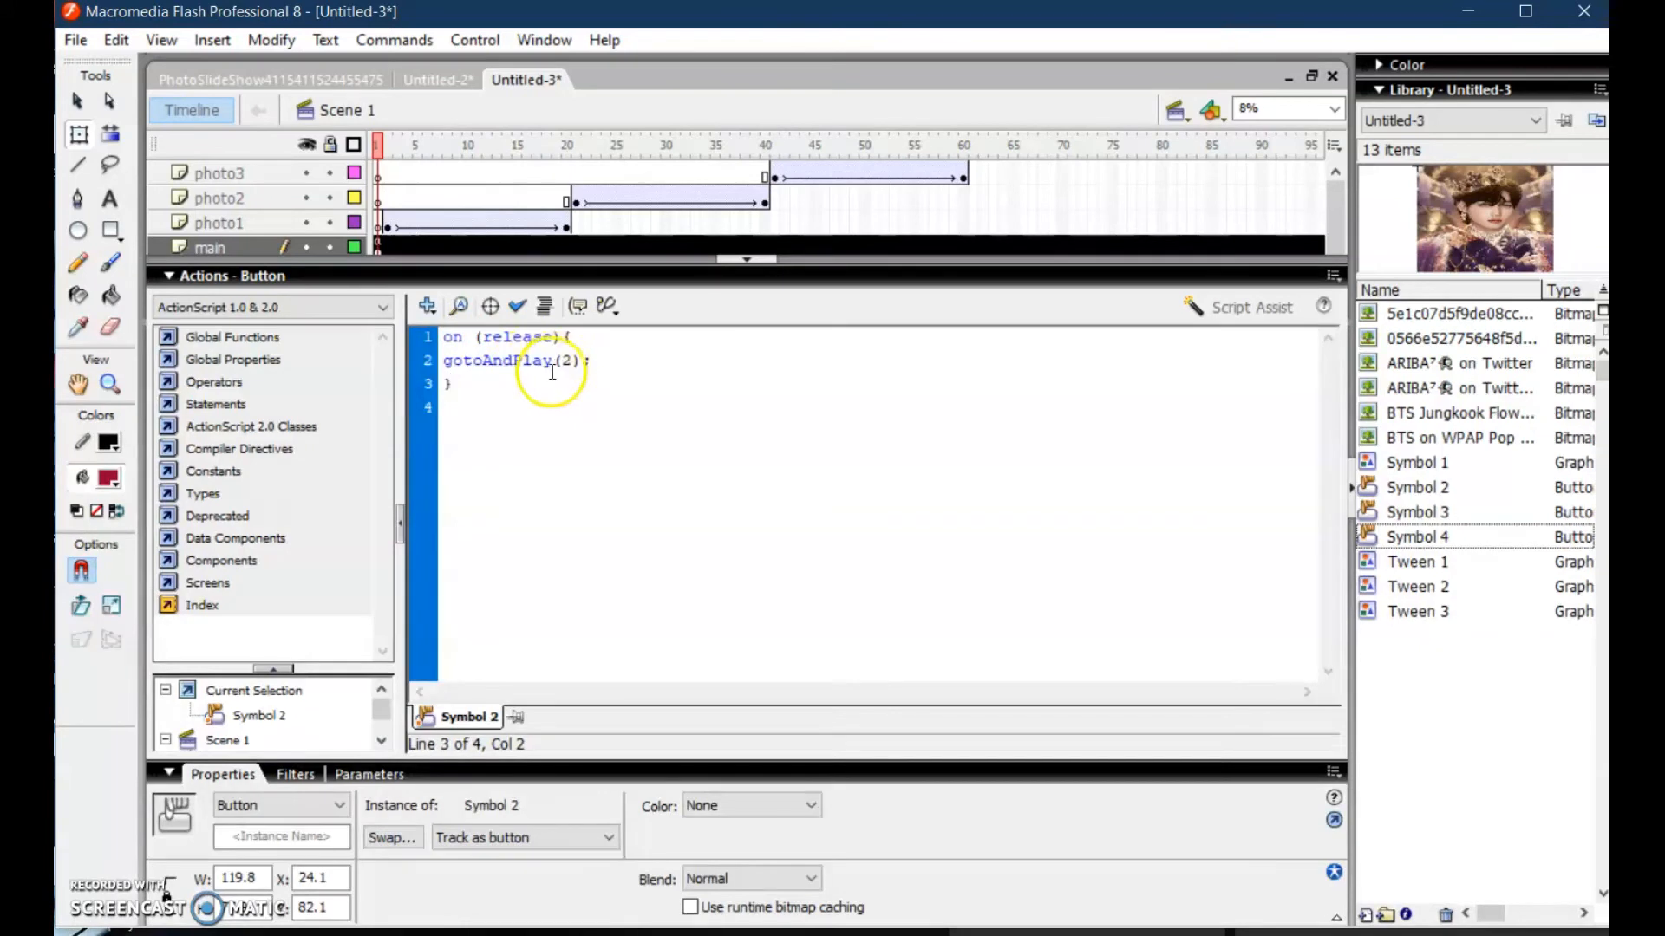
Review the gotoAndPlay line and its frame number in the first thumbnail button's script, and return to the stage
drag(483, 359, 491, 359)
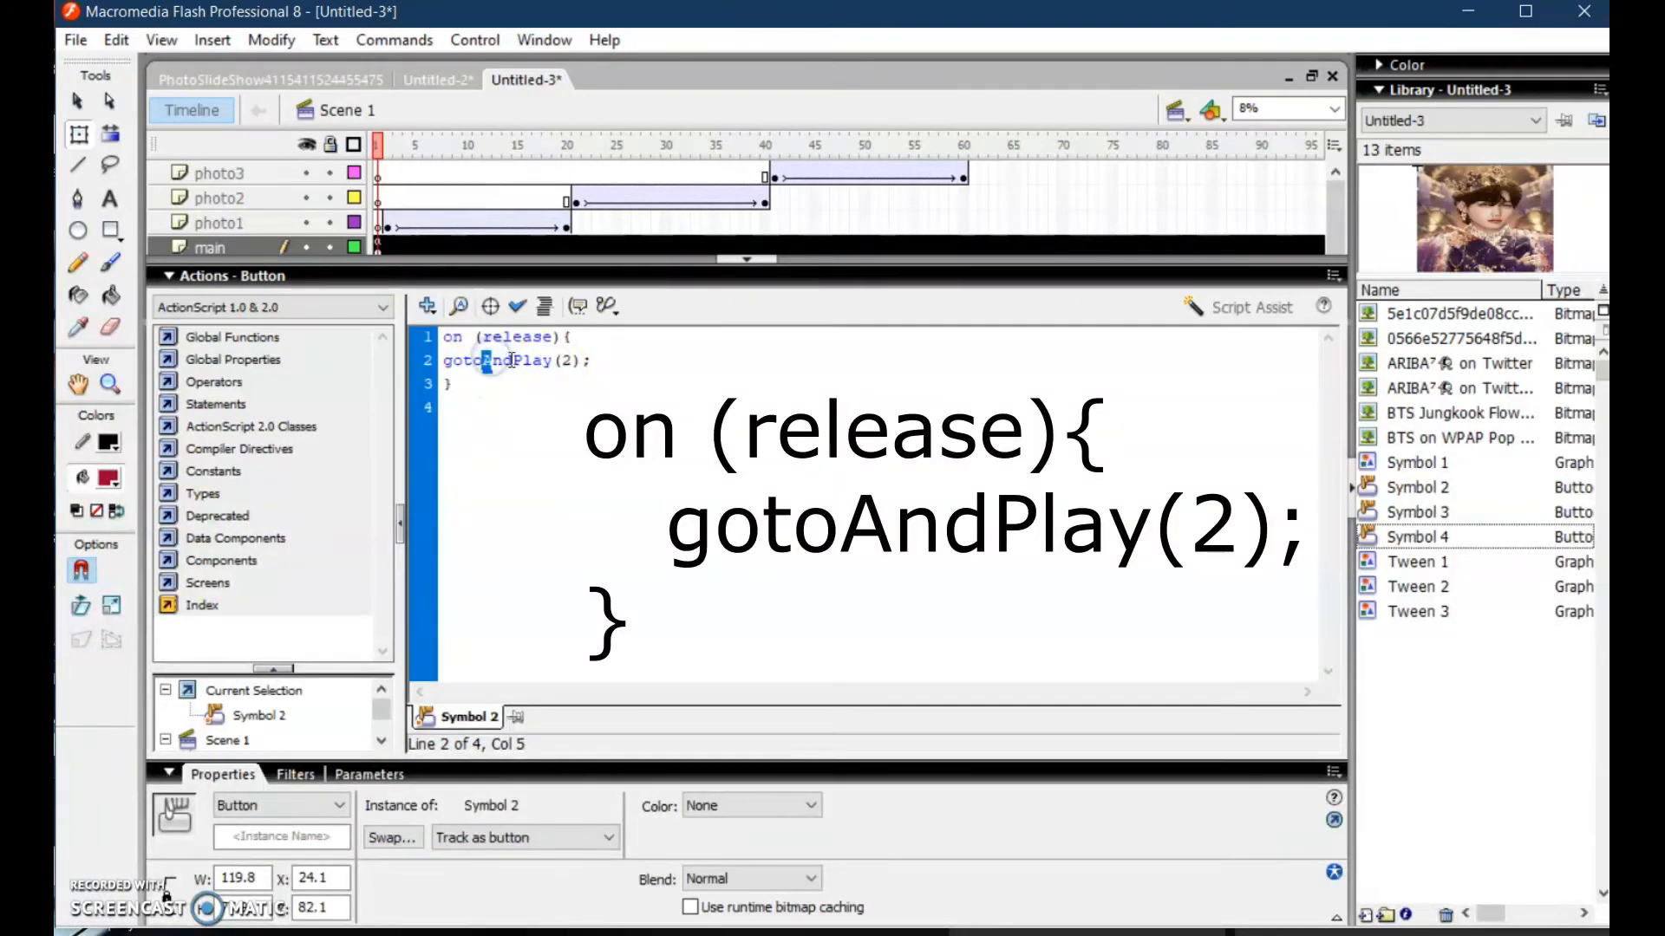
click(566, 361)
double_click(570, 362)
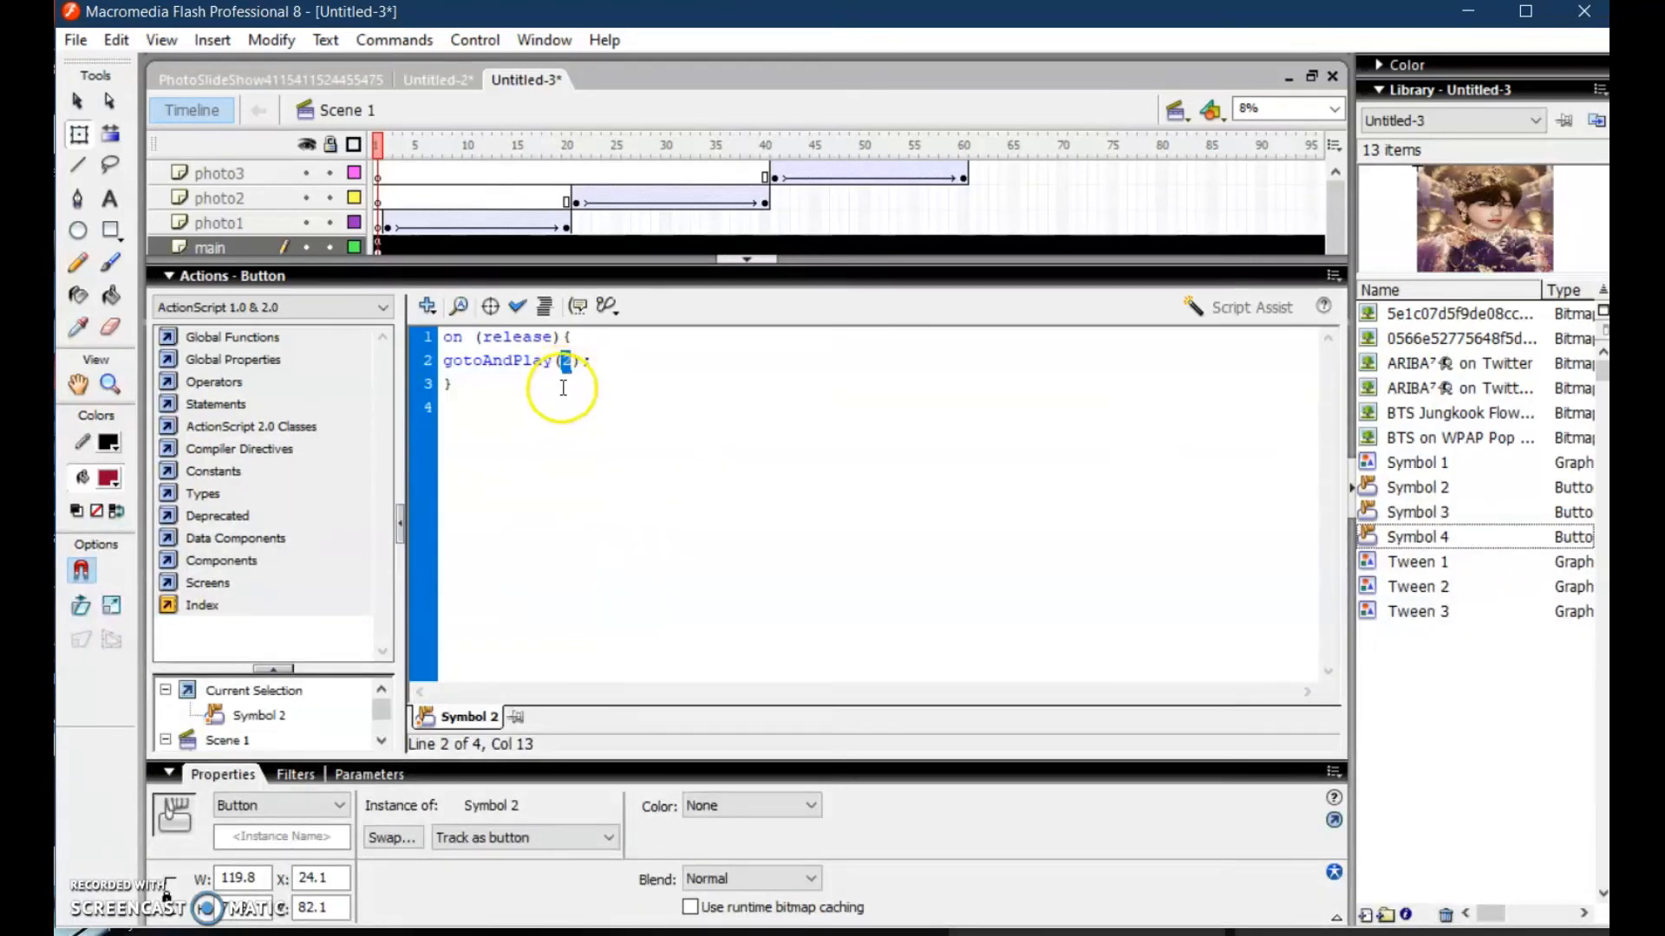
click(747, 385)
click(745, 259)
click(743, 258)
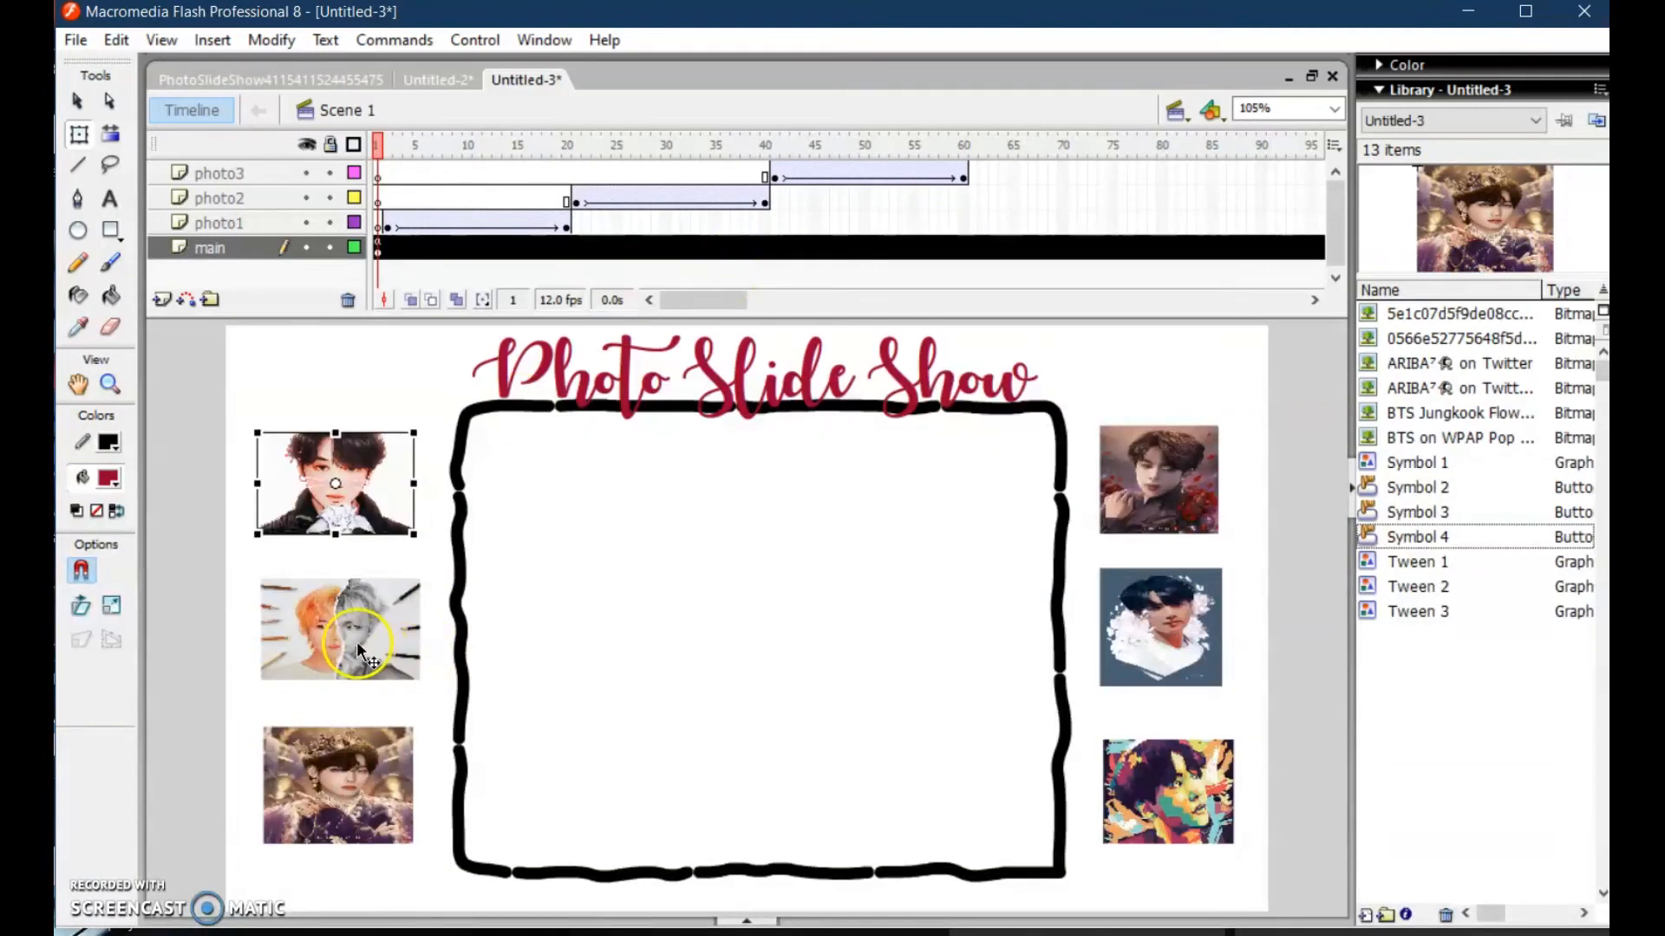
Add the script on (release){ gotoAndPlay(21); } to the second thumbnail button, the half-colour, half-grey portrait
click(267, 506)
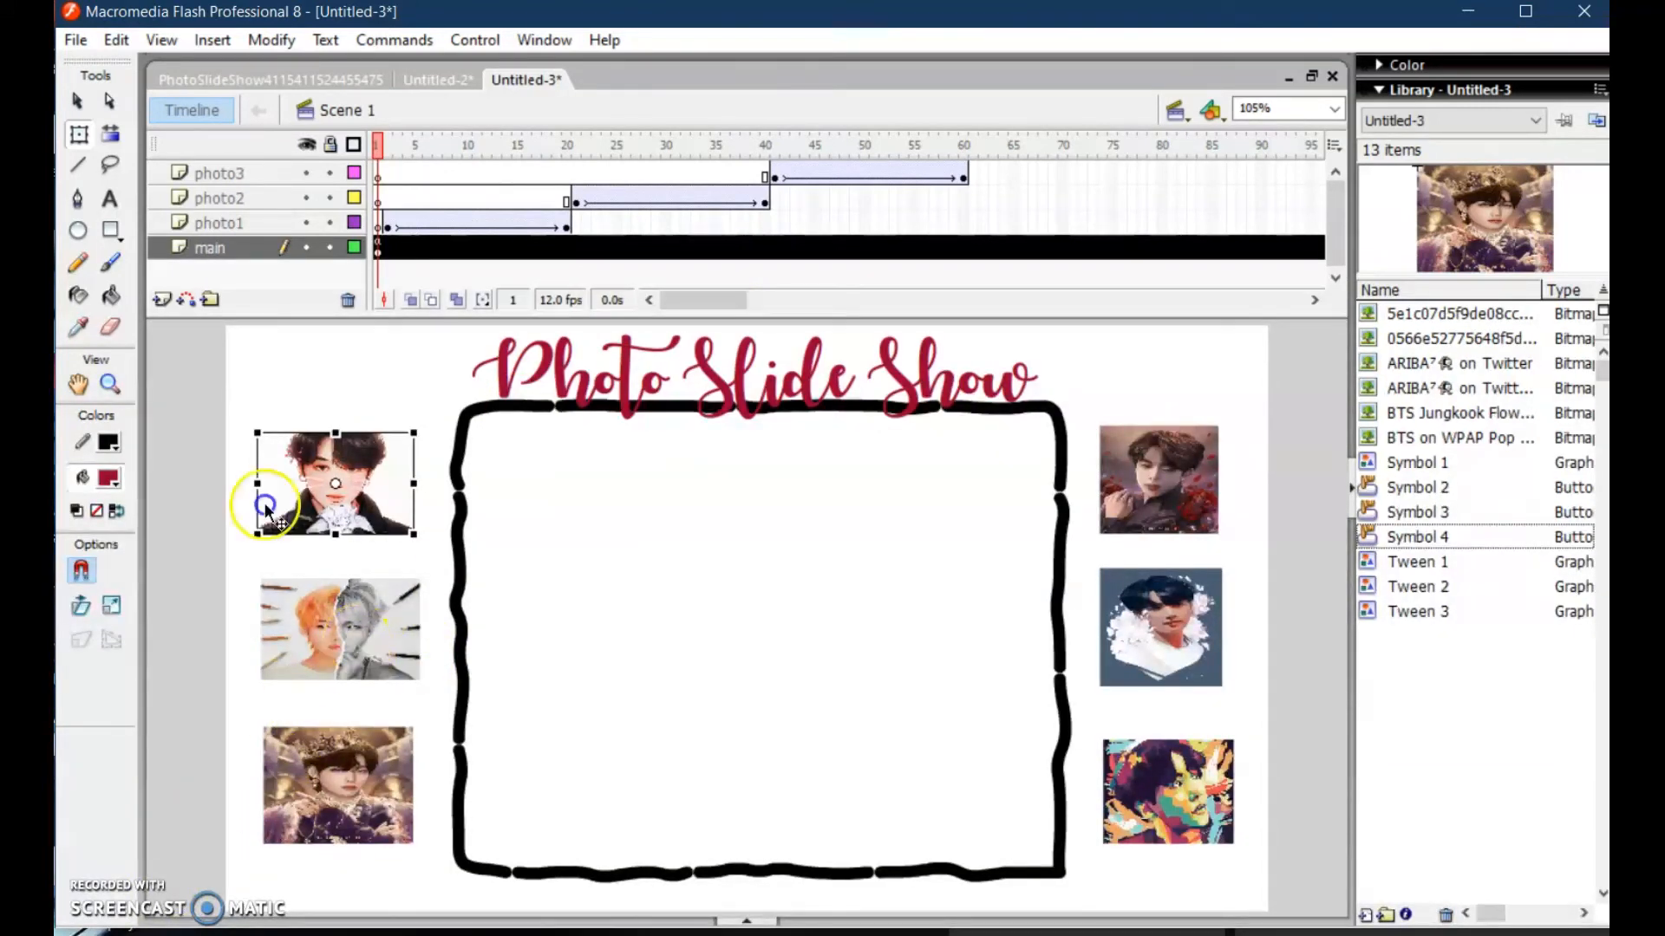
click(356, 638)
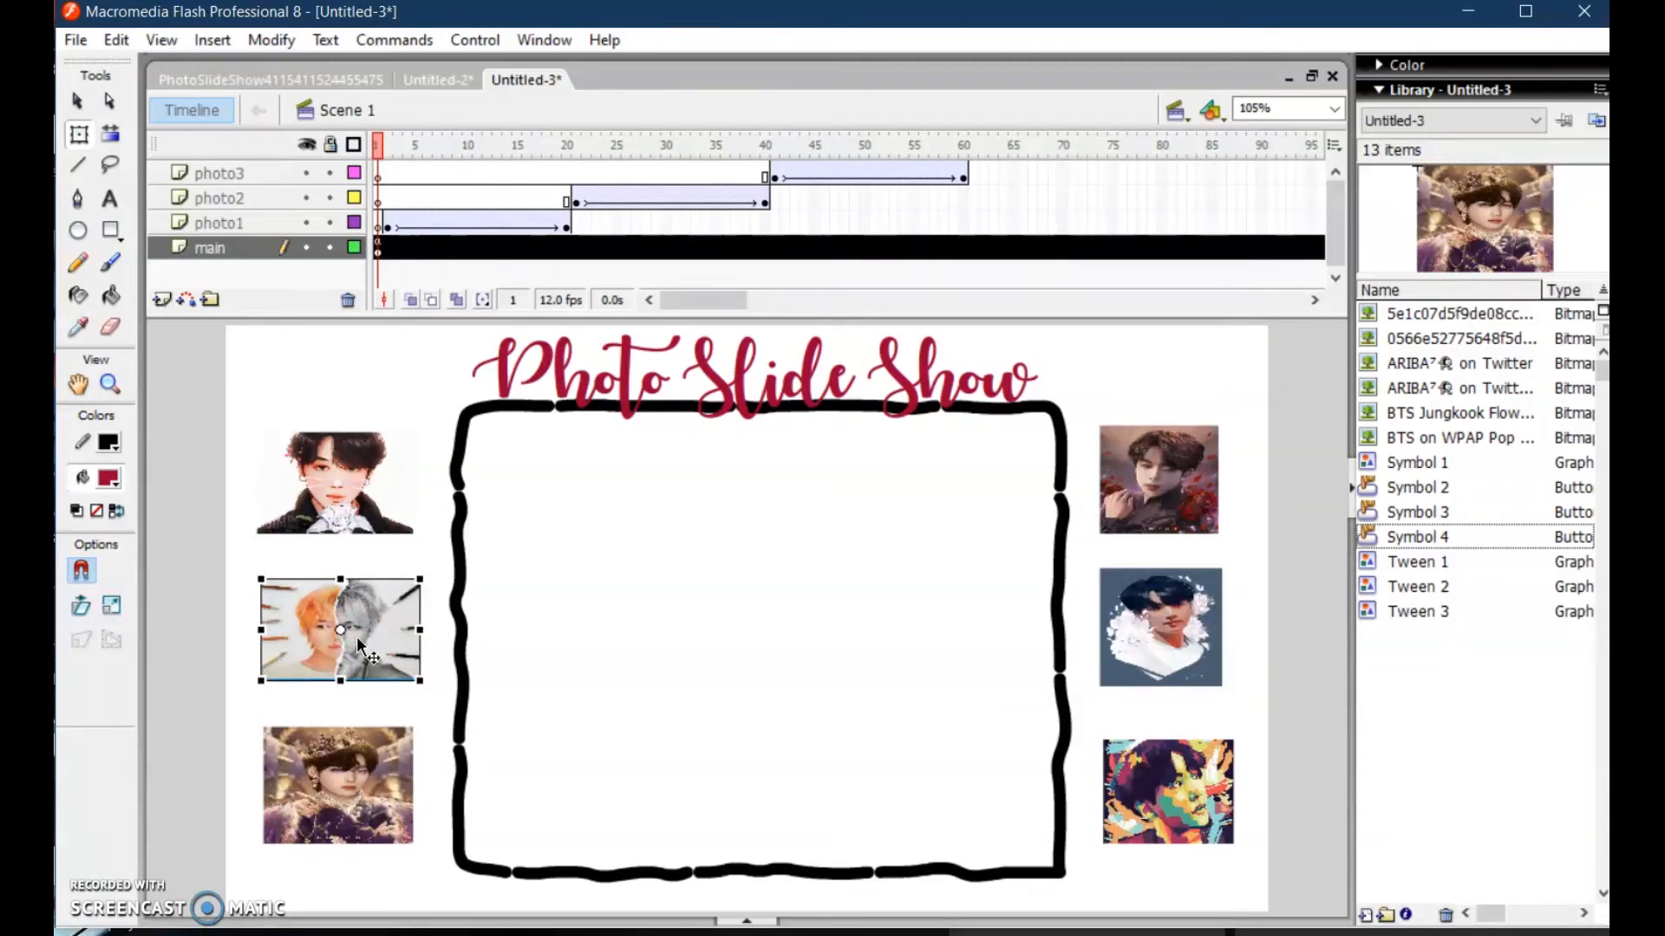
key(F9)
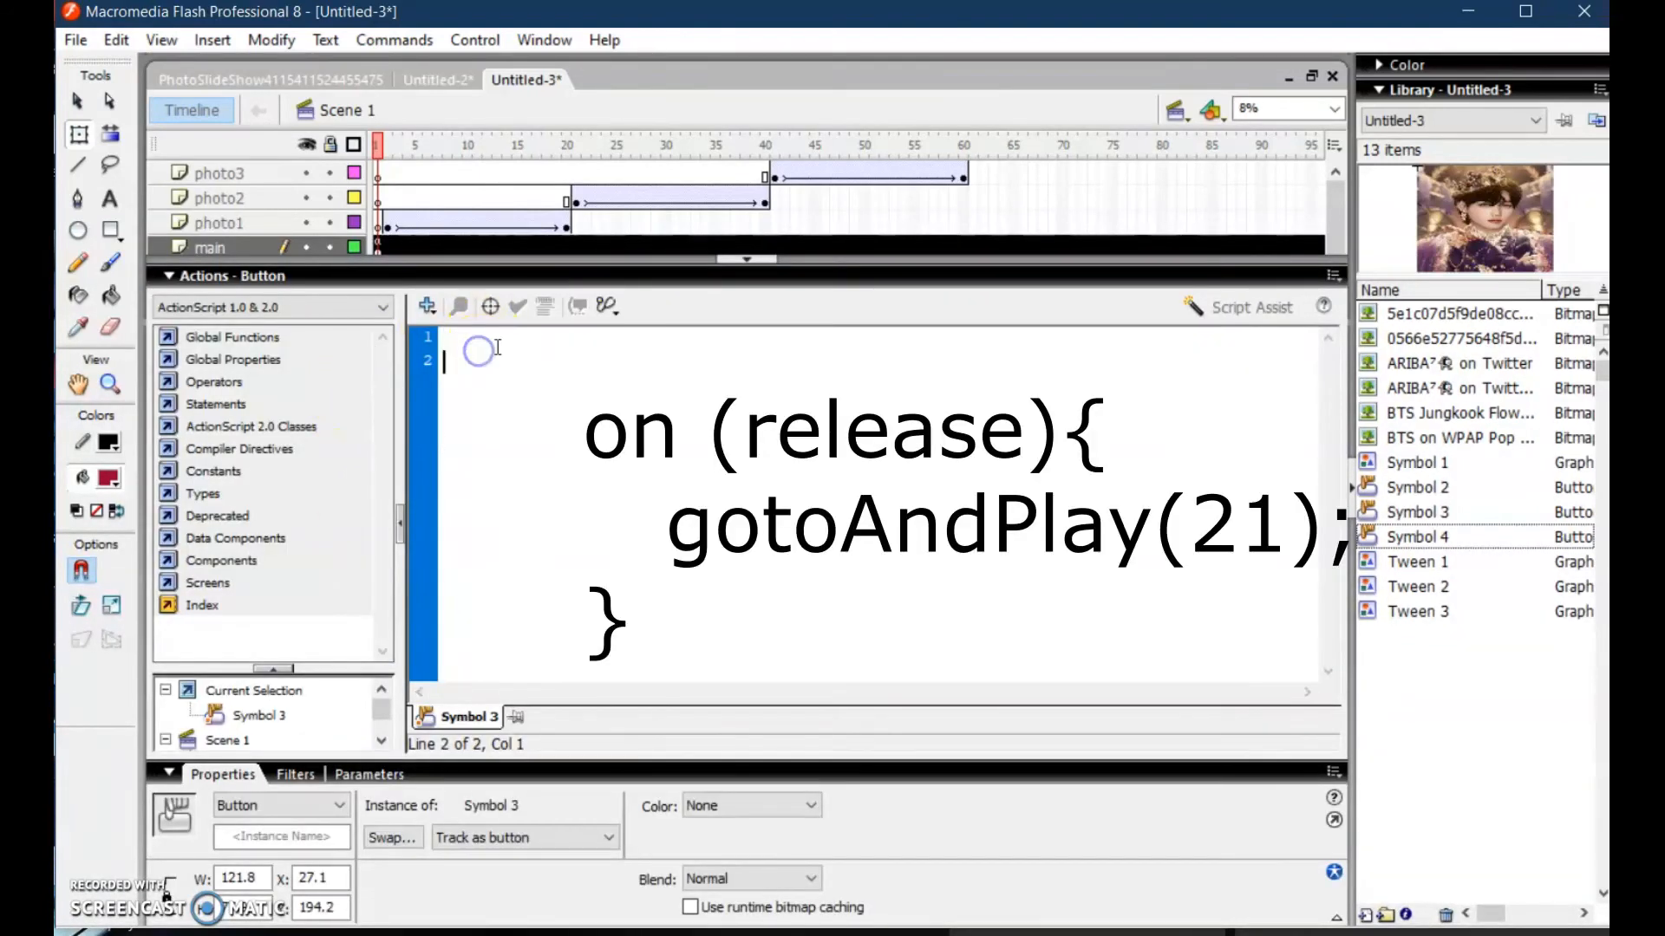
text(on (release){ gotoAndPlay(2); })
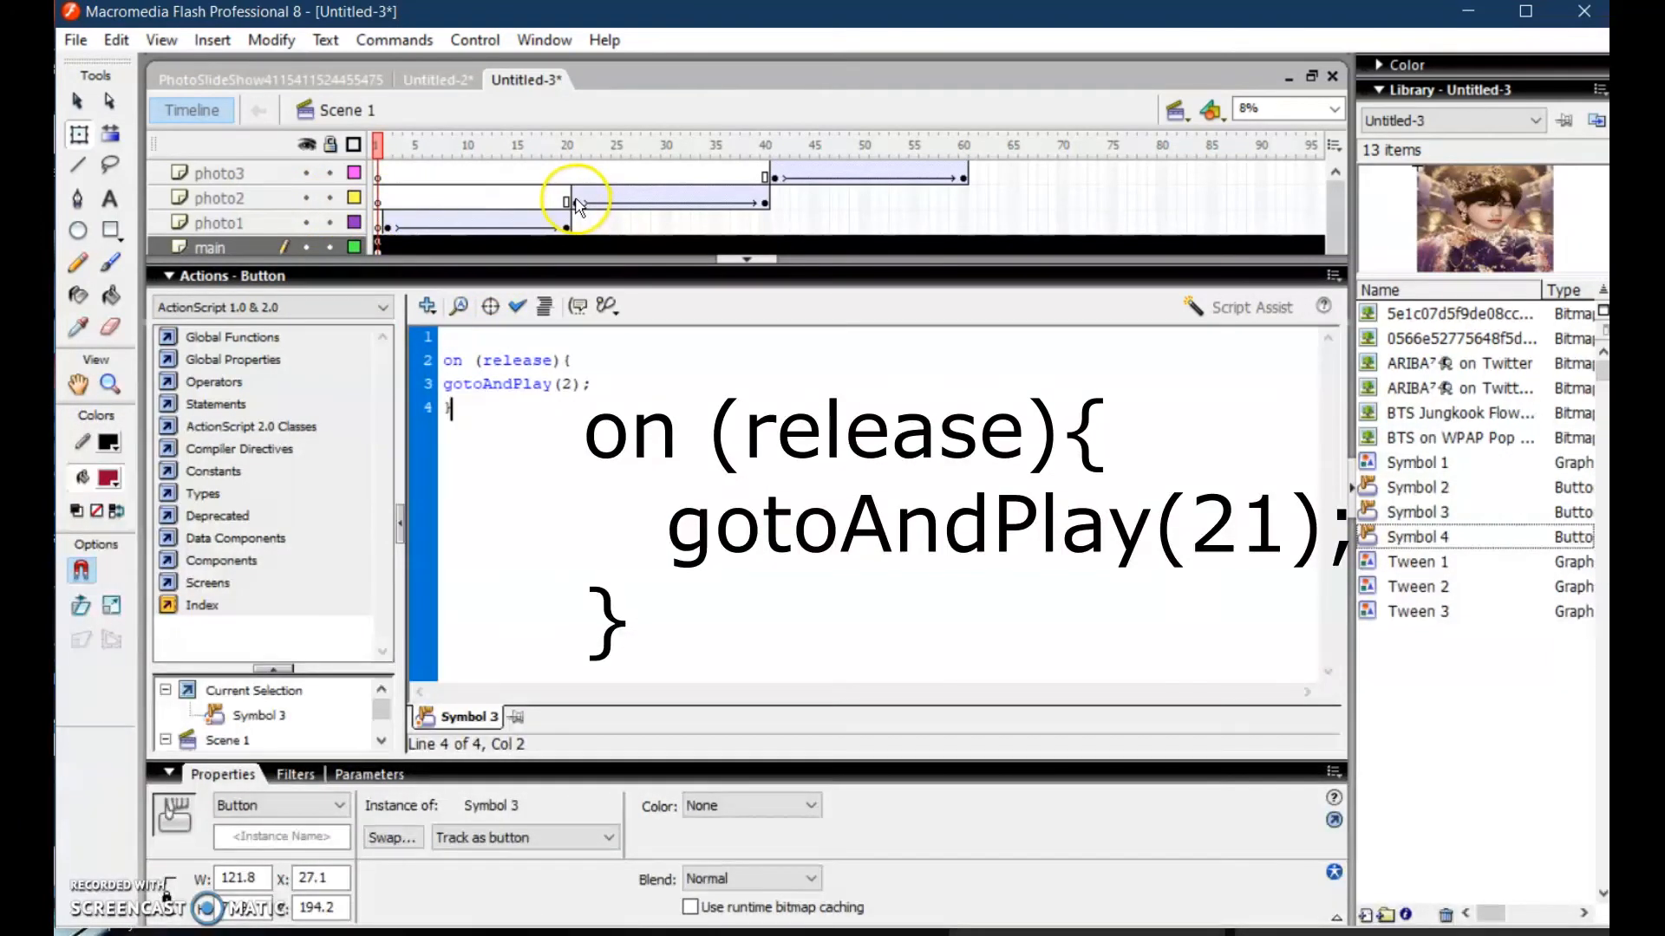
click(570, 386)
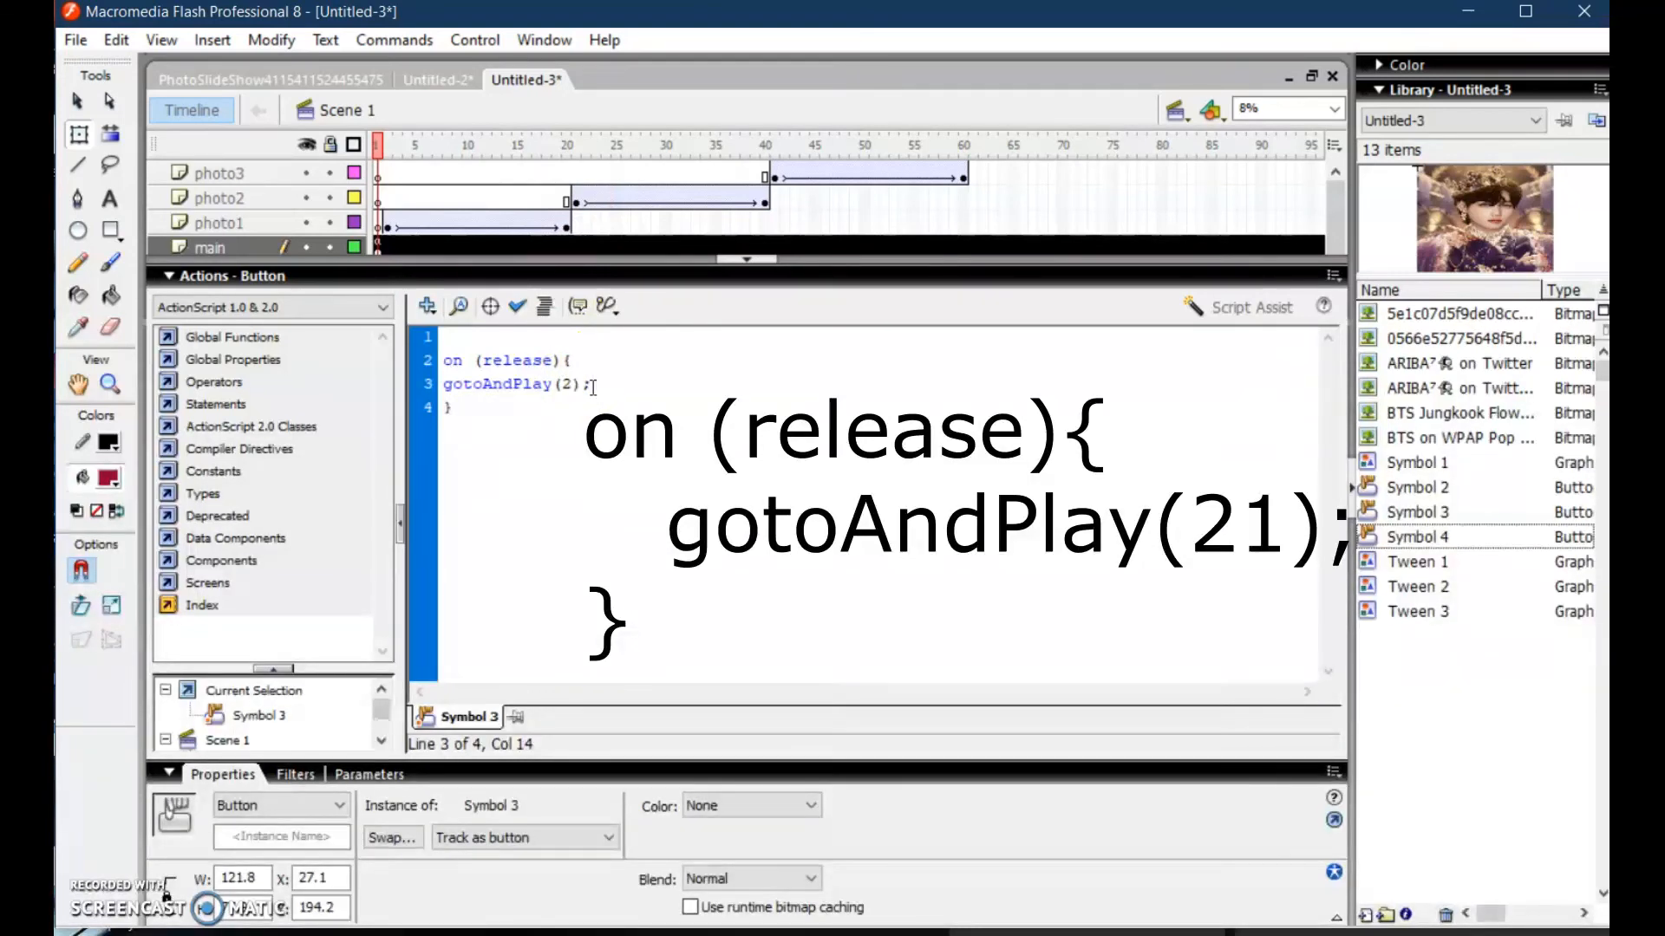
text(1)
click(628, 491)
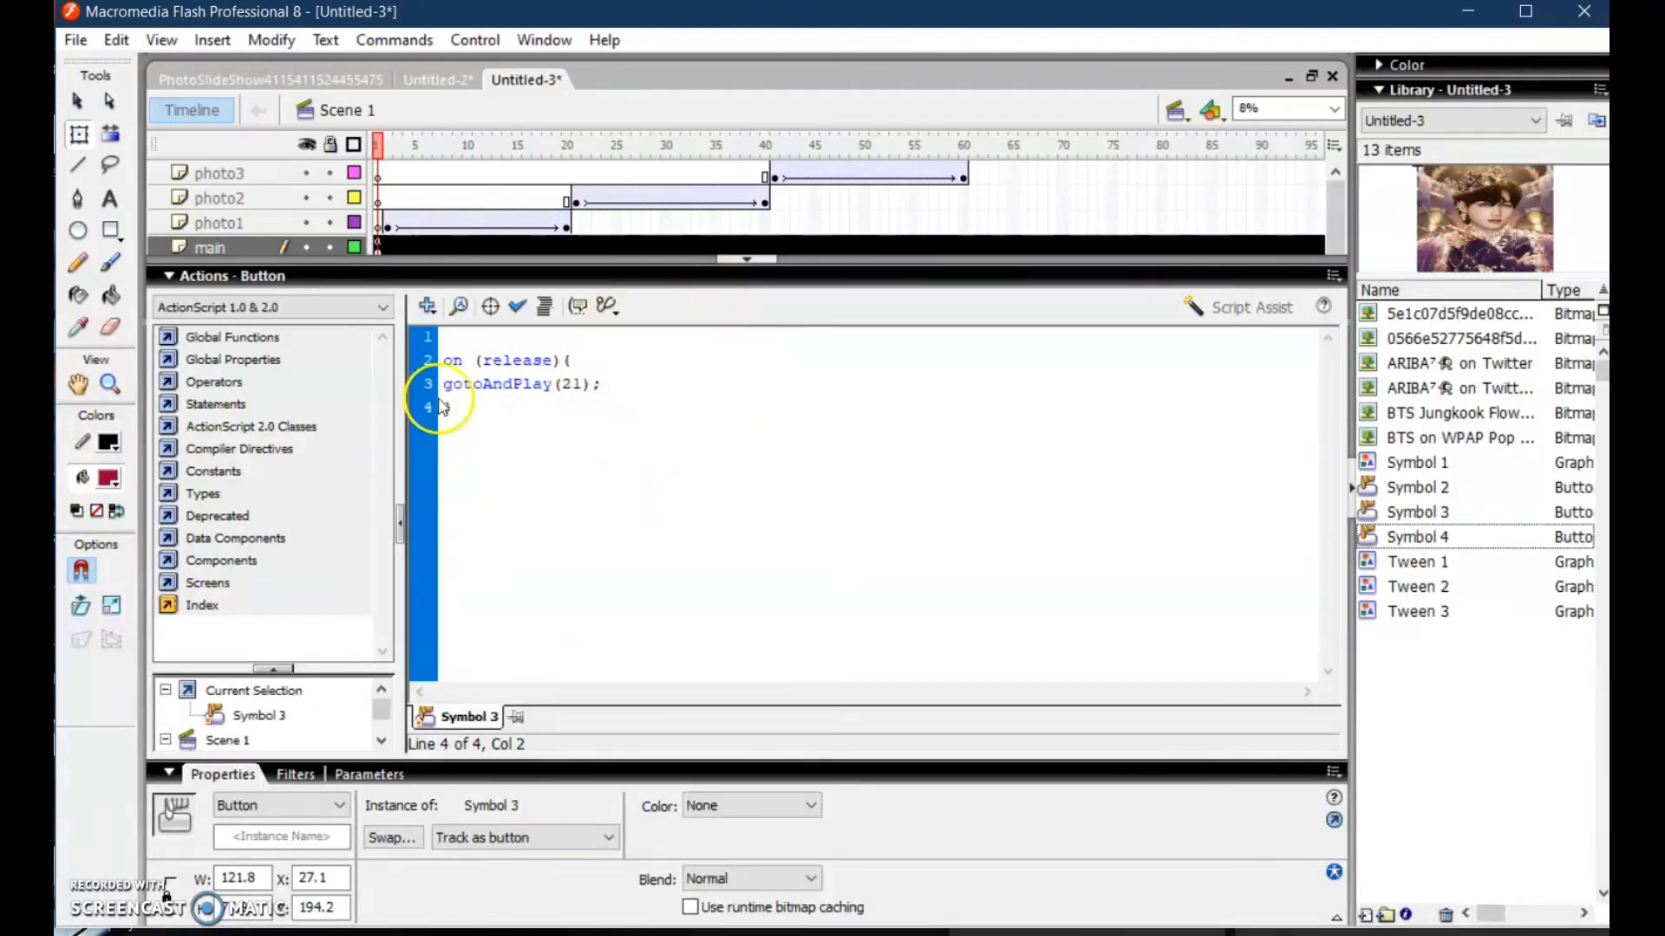
click(742, 258)
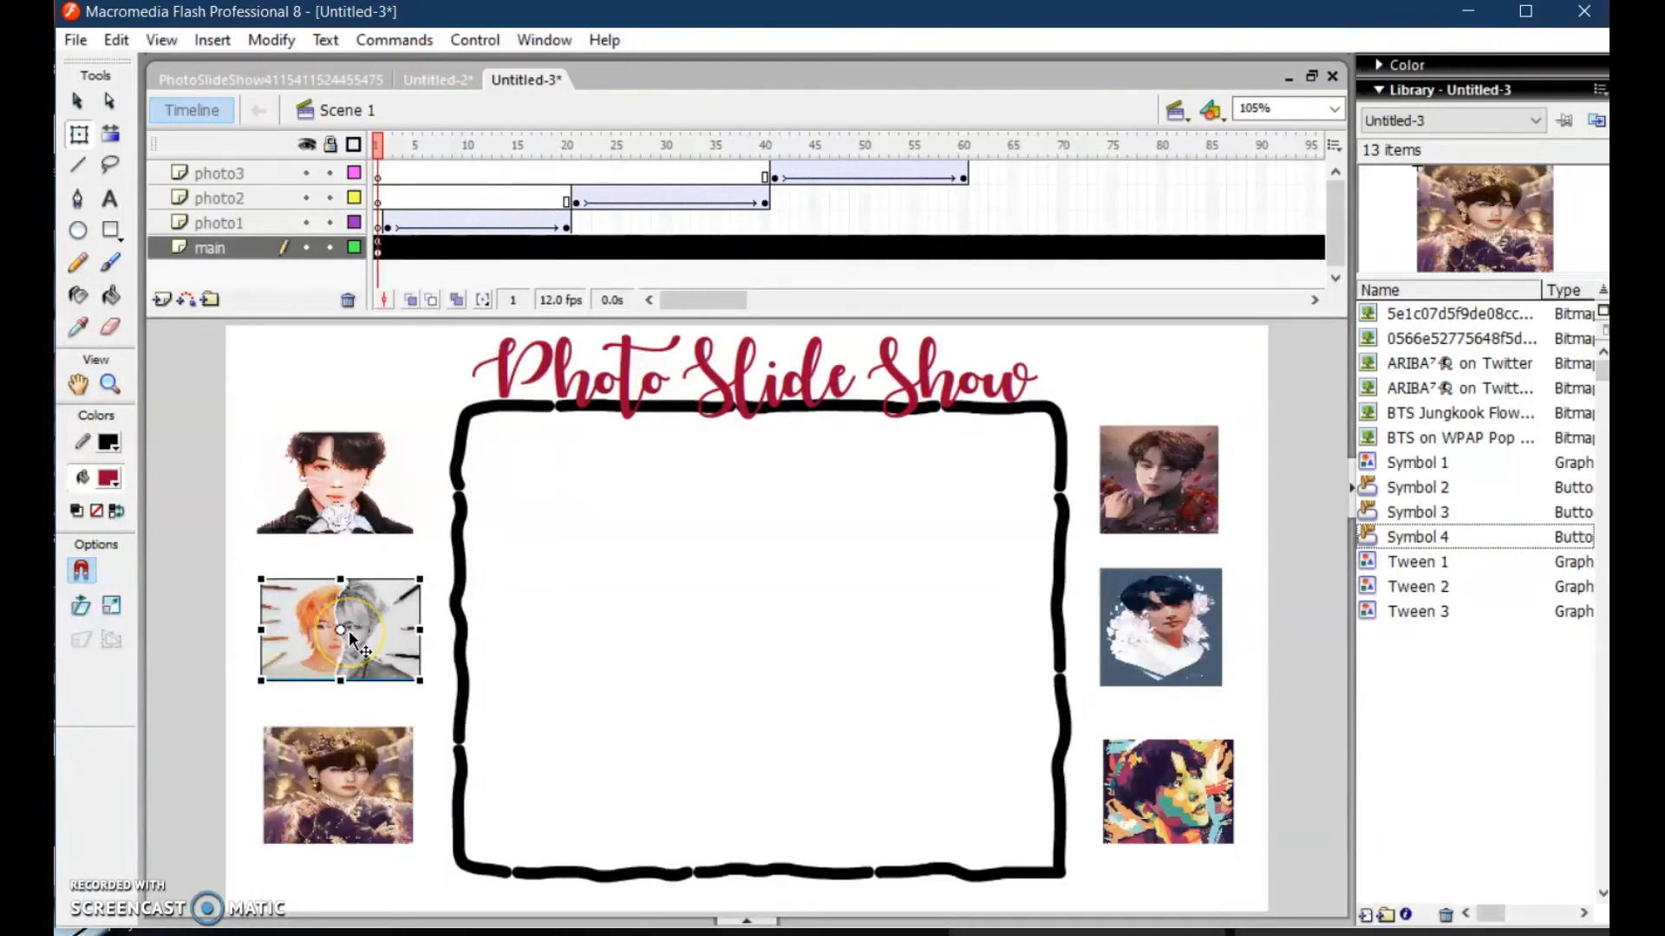
Add the script on (release){ gotoAndPlay(41); } to the crowned portrait thumbnail button
click(344, 792)
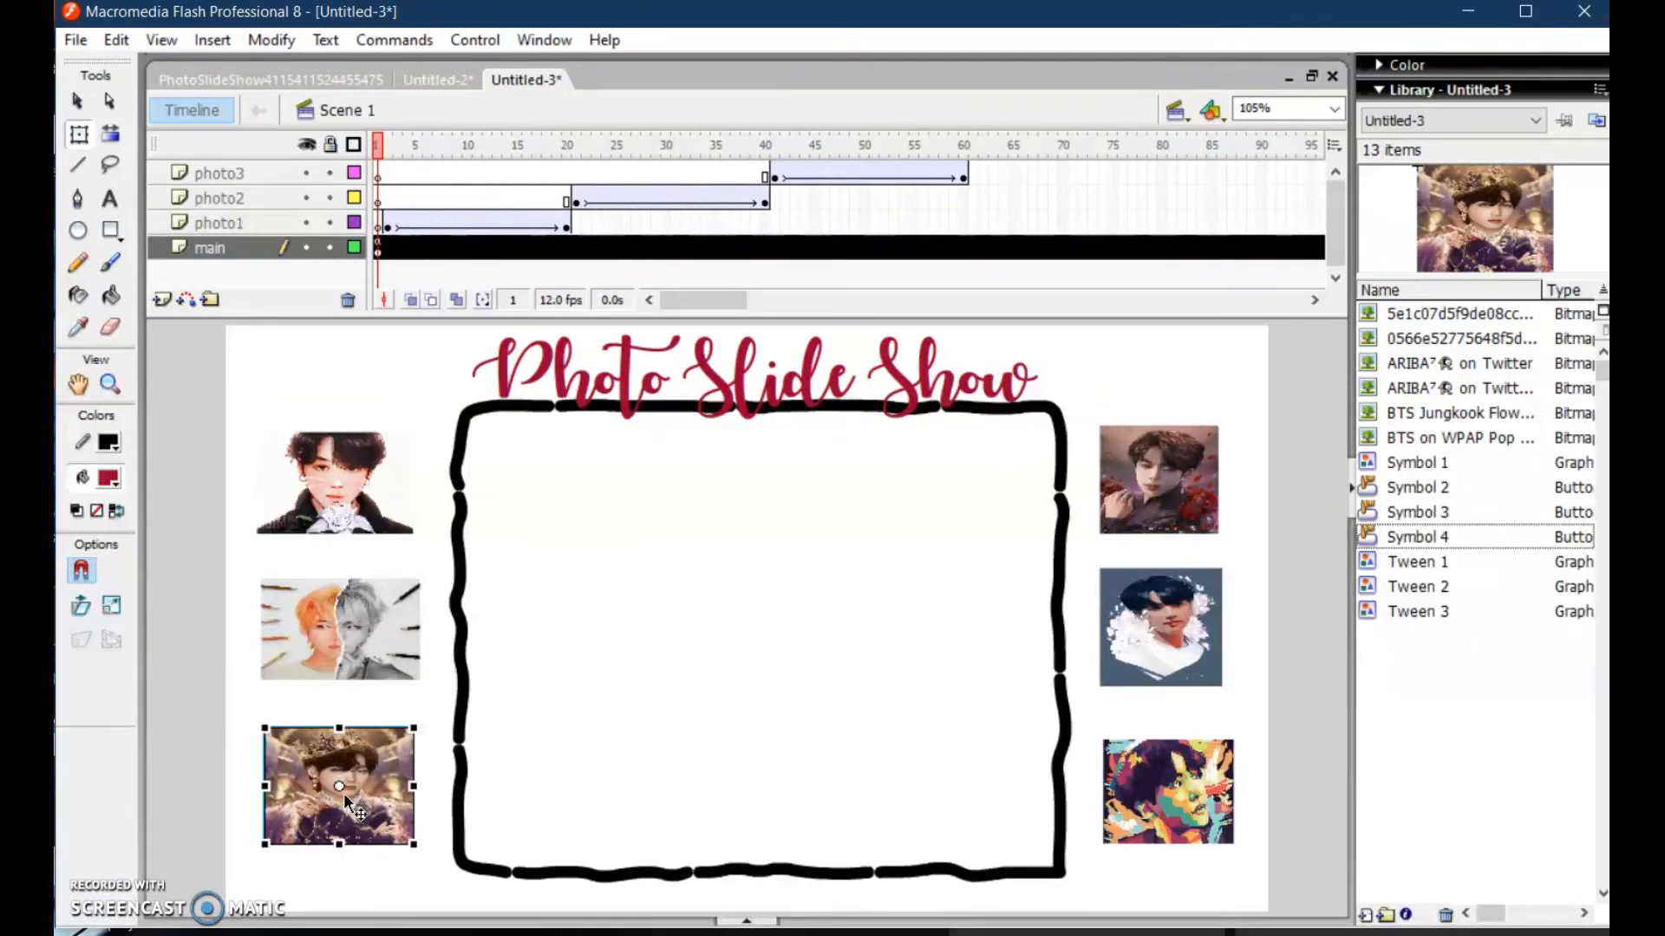
key(F9)
click(407, 413)
text(on (release){ gotoAndPlay(2); })
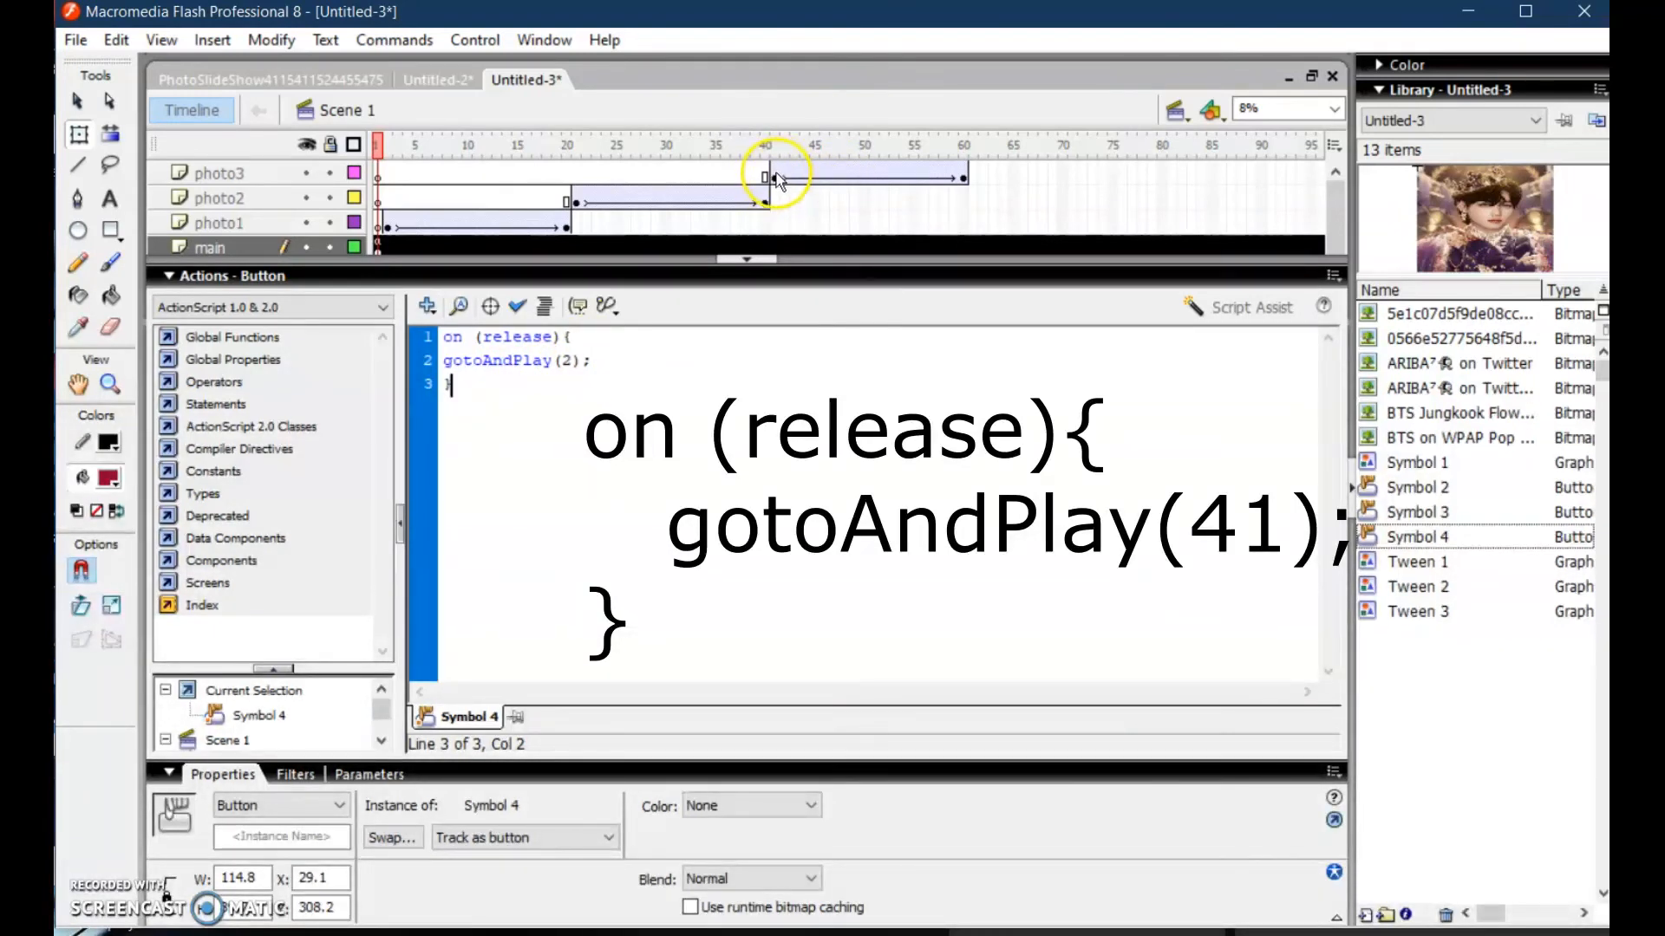
click(570, 359)
key(BackSpace)
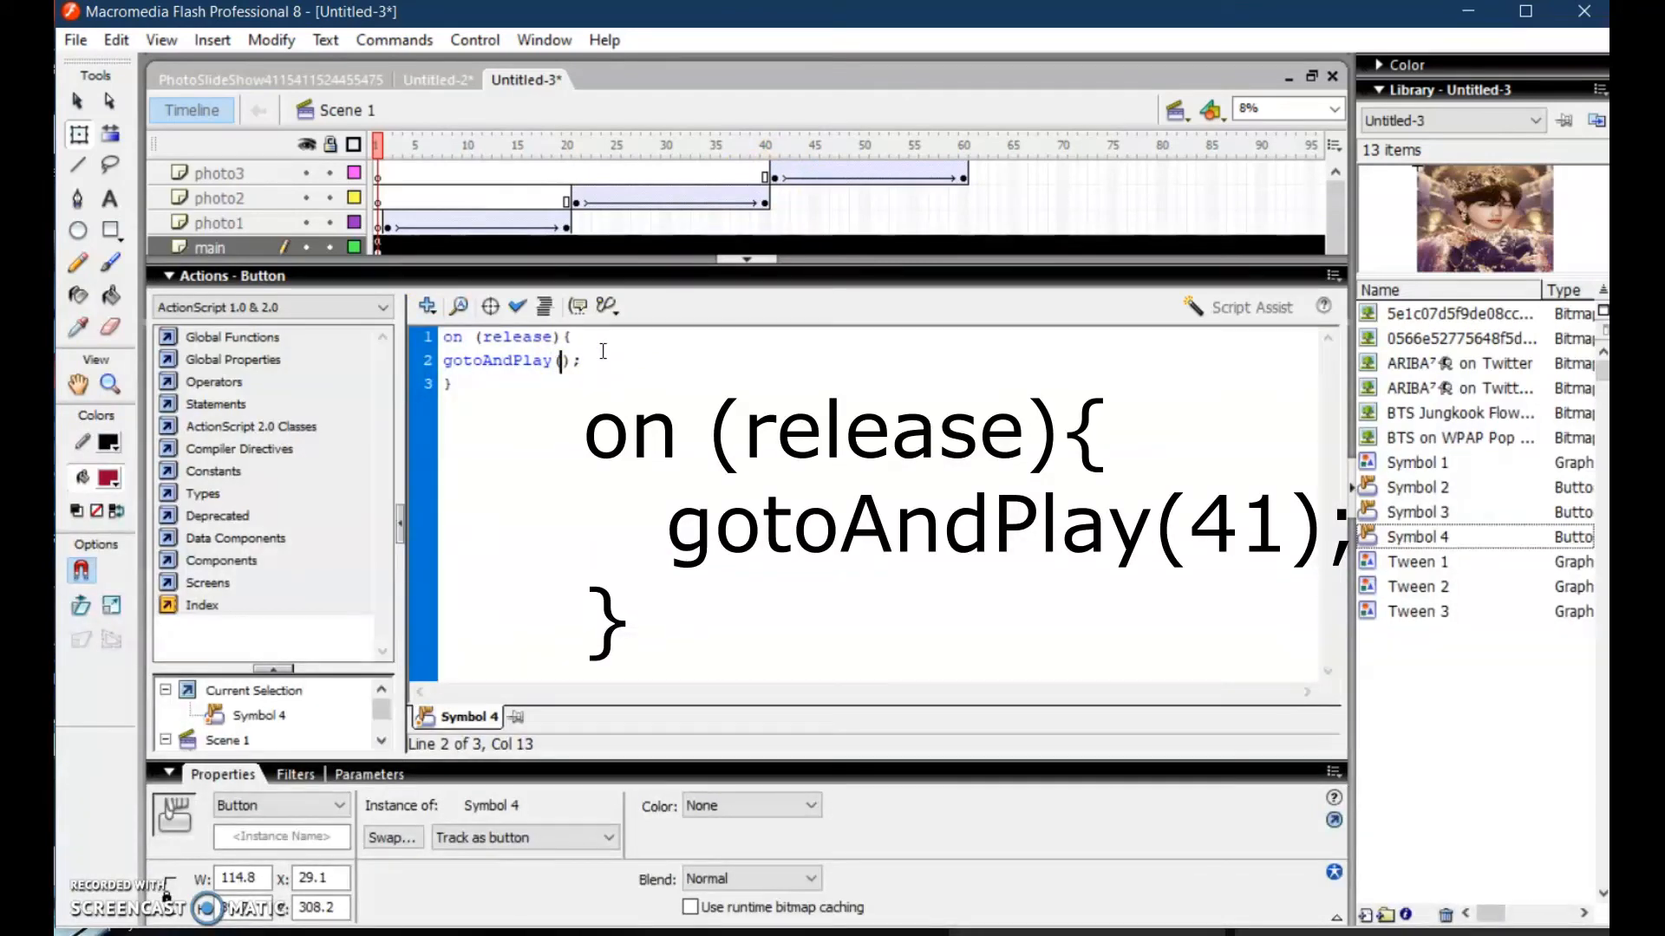
click(740, 272)
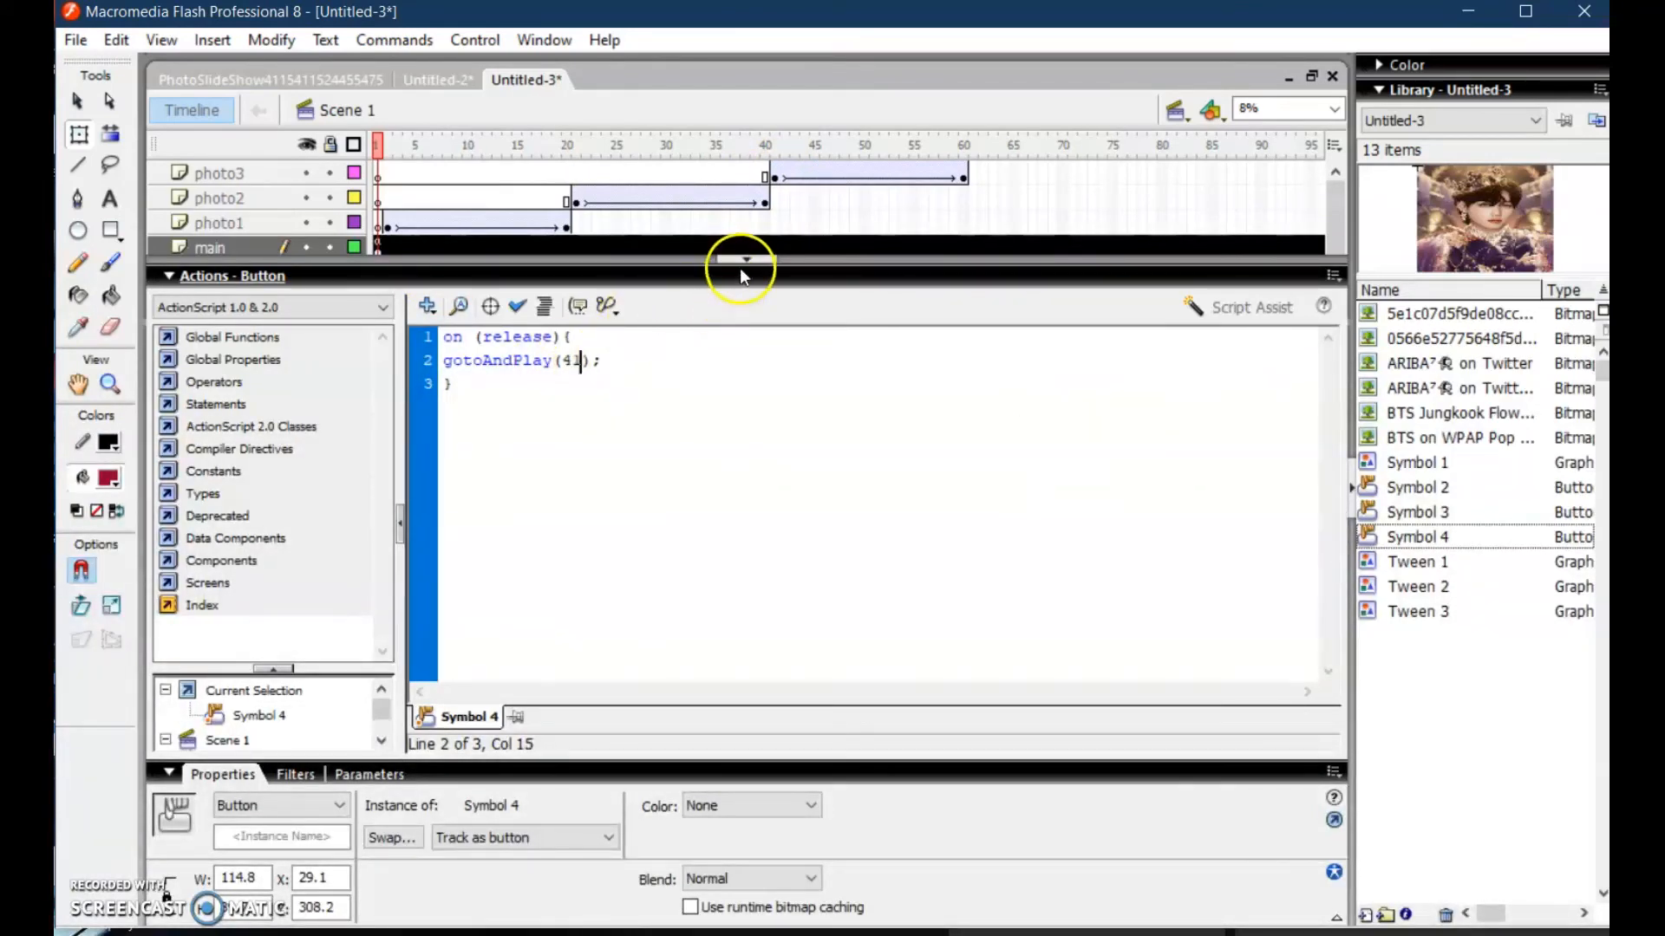
click(742, 256)
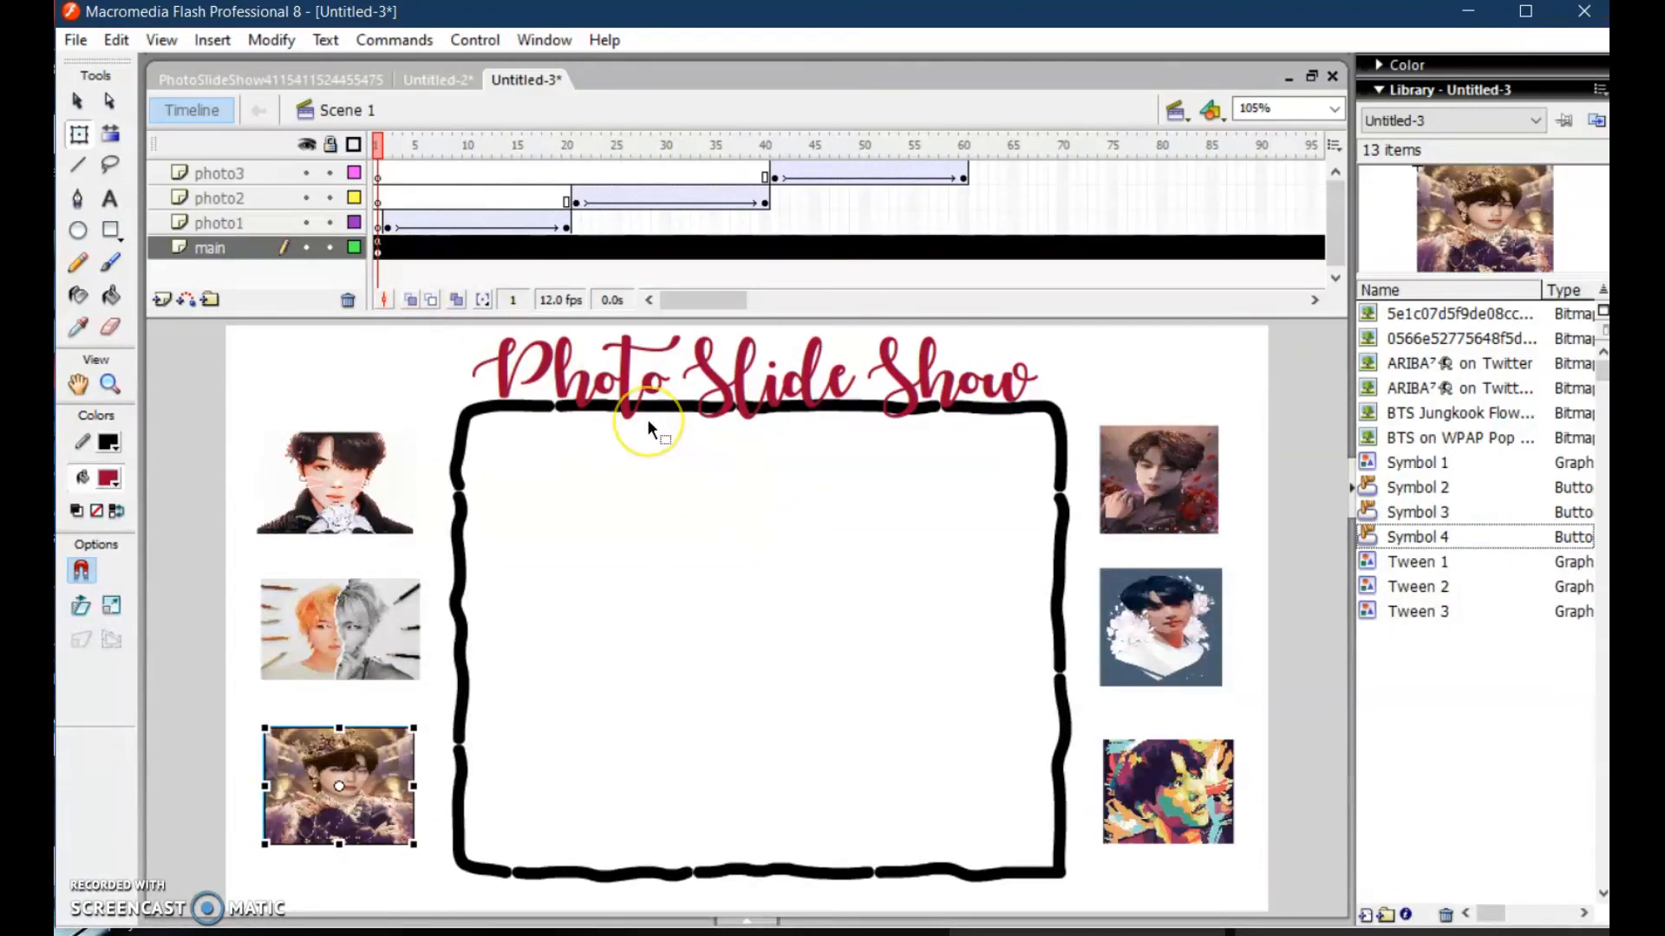
Test the movie by playing the first thumbnail's photo, and close the preview
key(ctrl+Return)
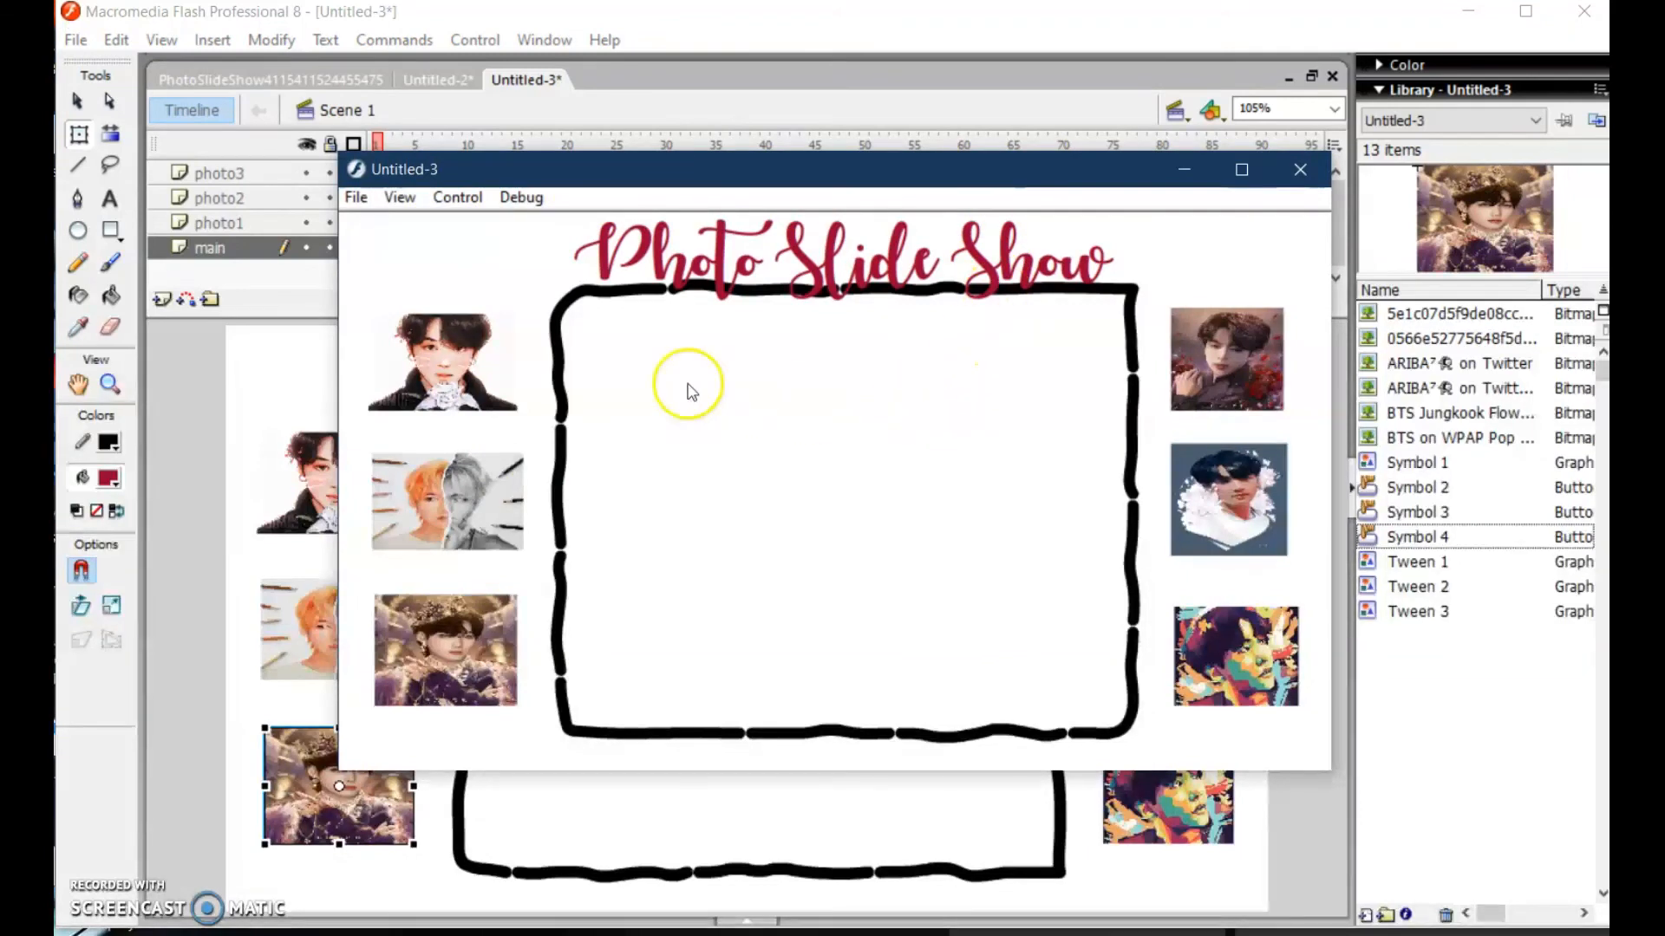
click(445, 386)
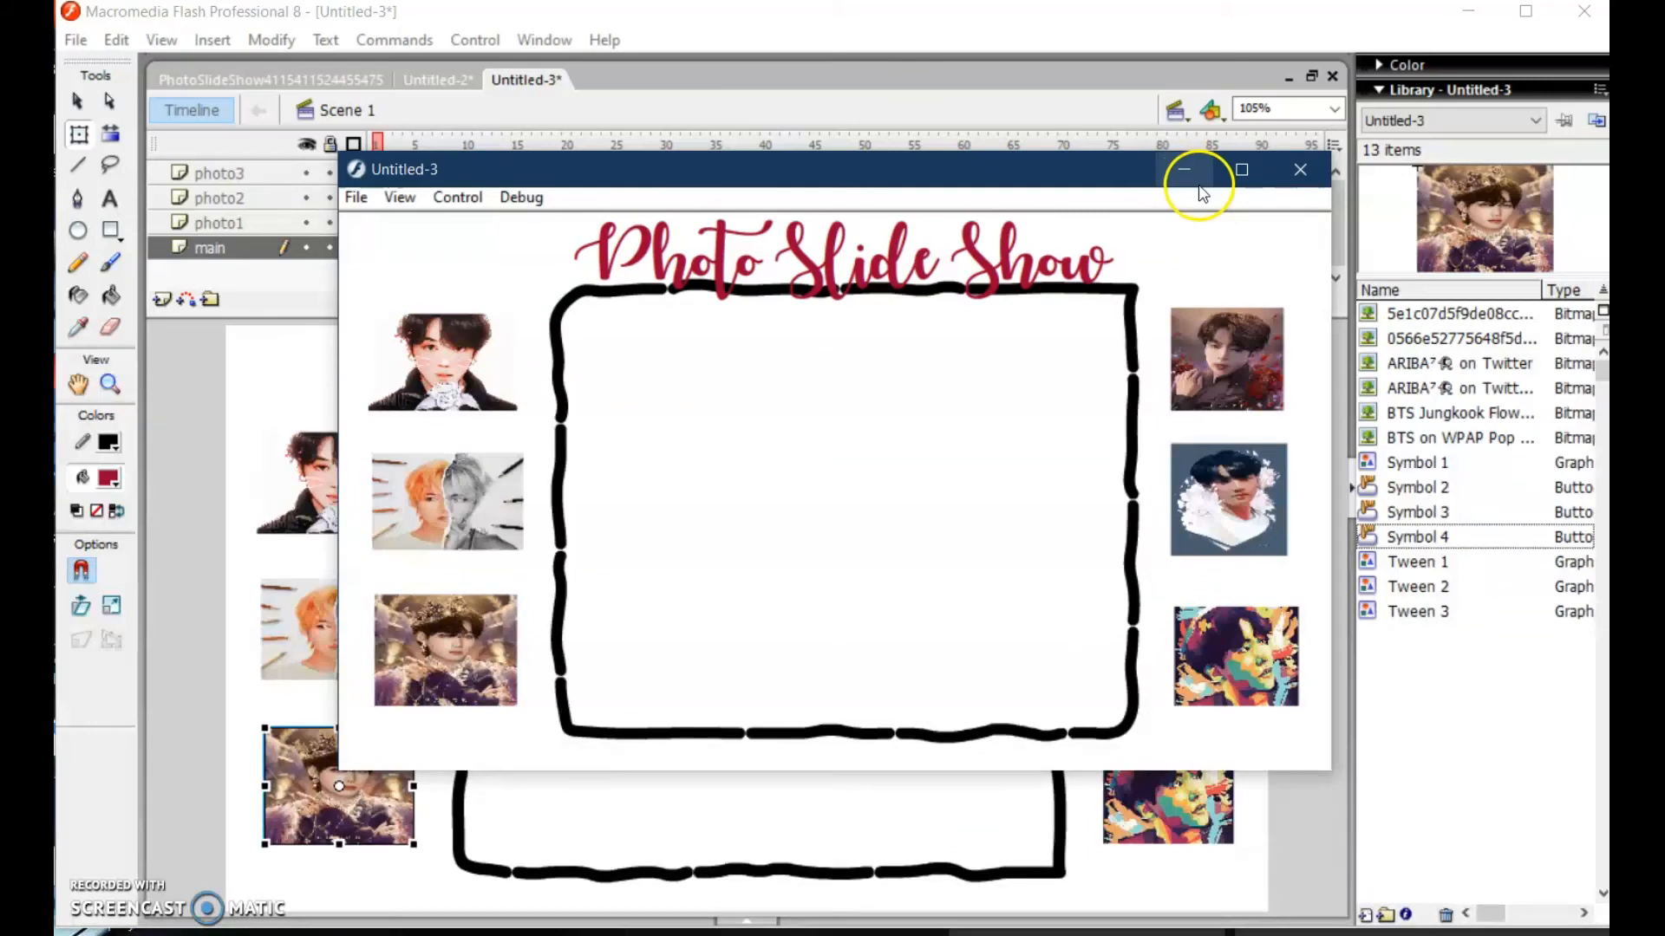
click(1299, 169)
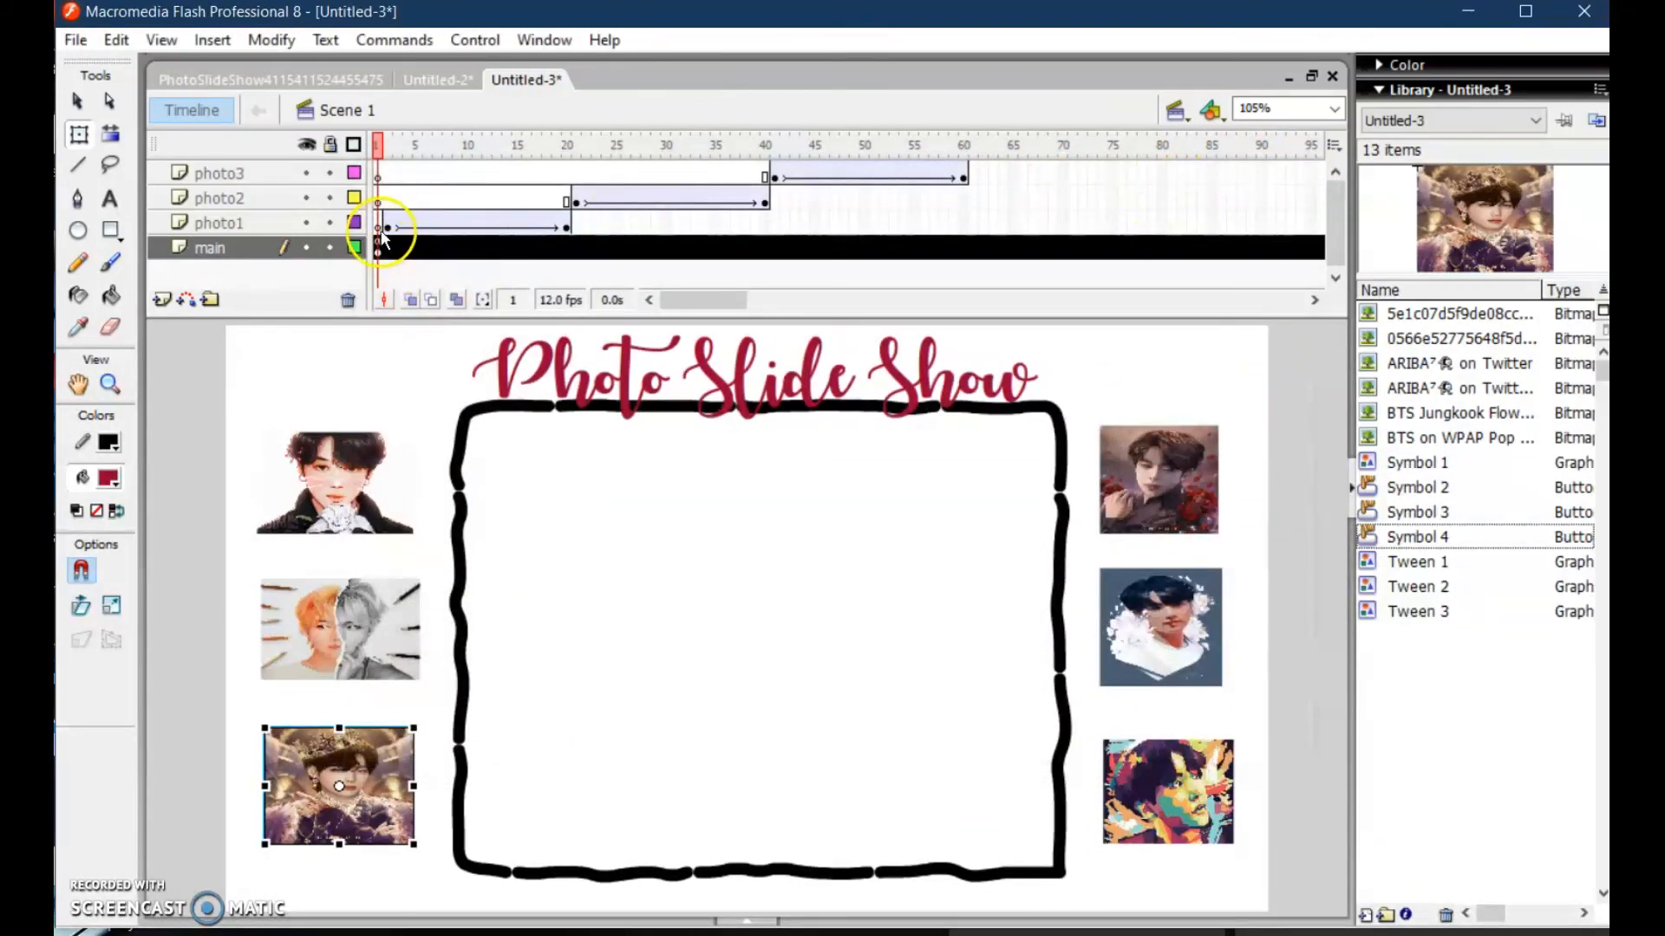
Add a stop(); action to the last tween keyframe of the photo1 layer at frame 20
click(388, 224)
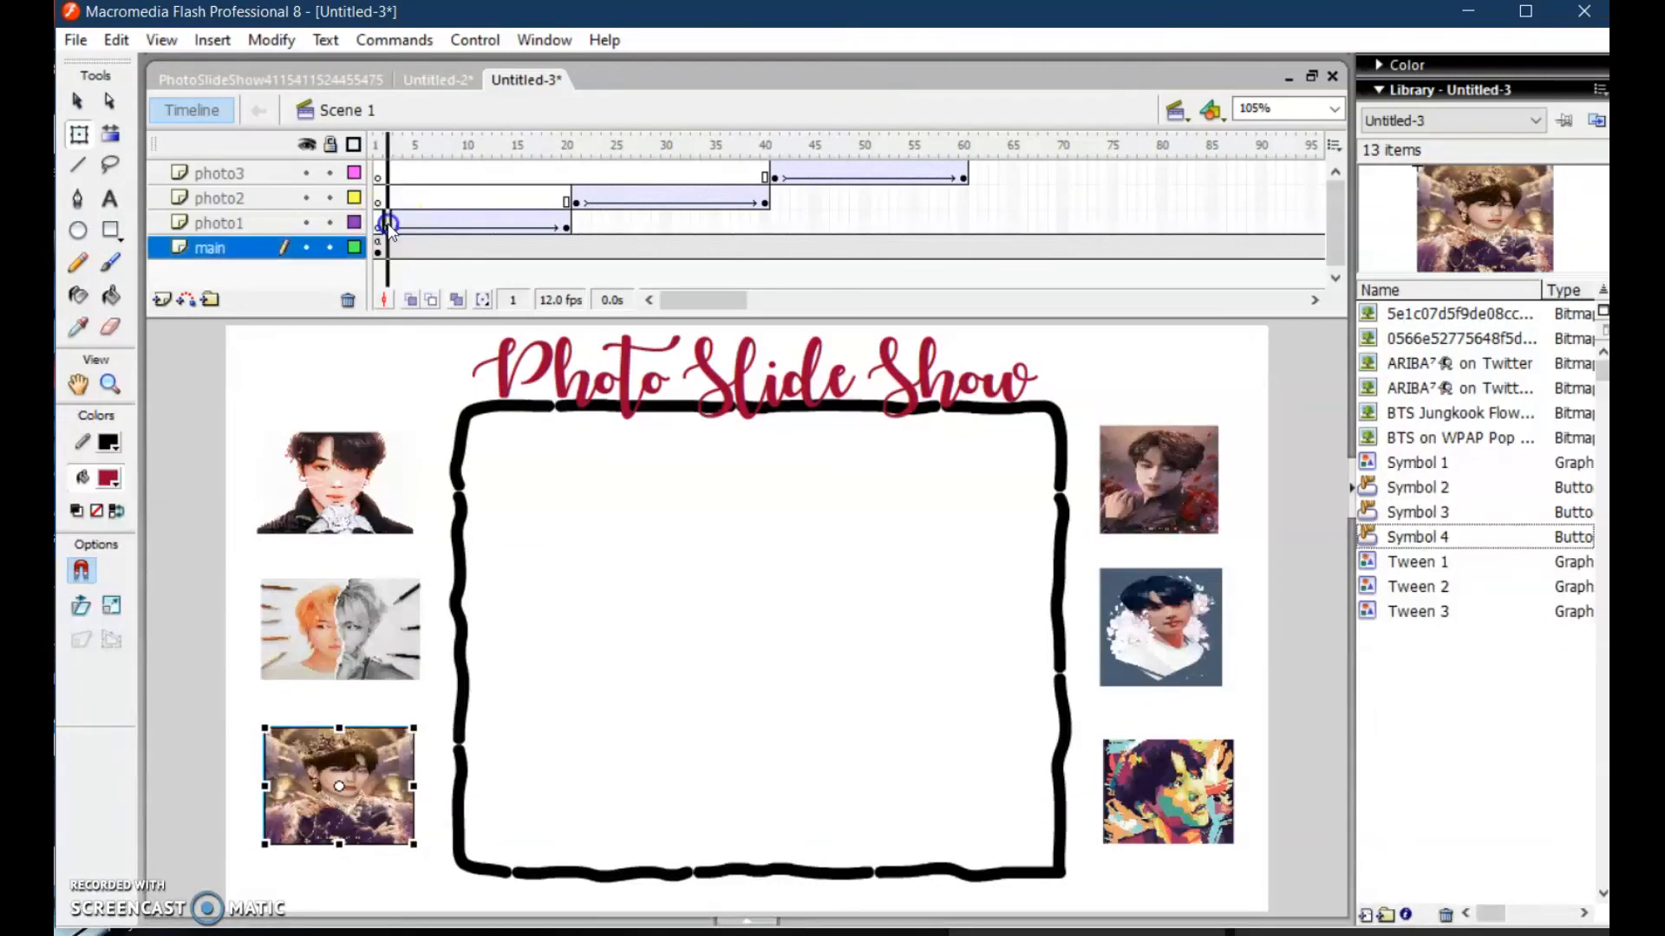
click(560, 227)
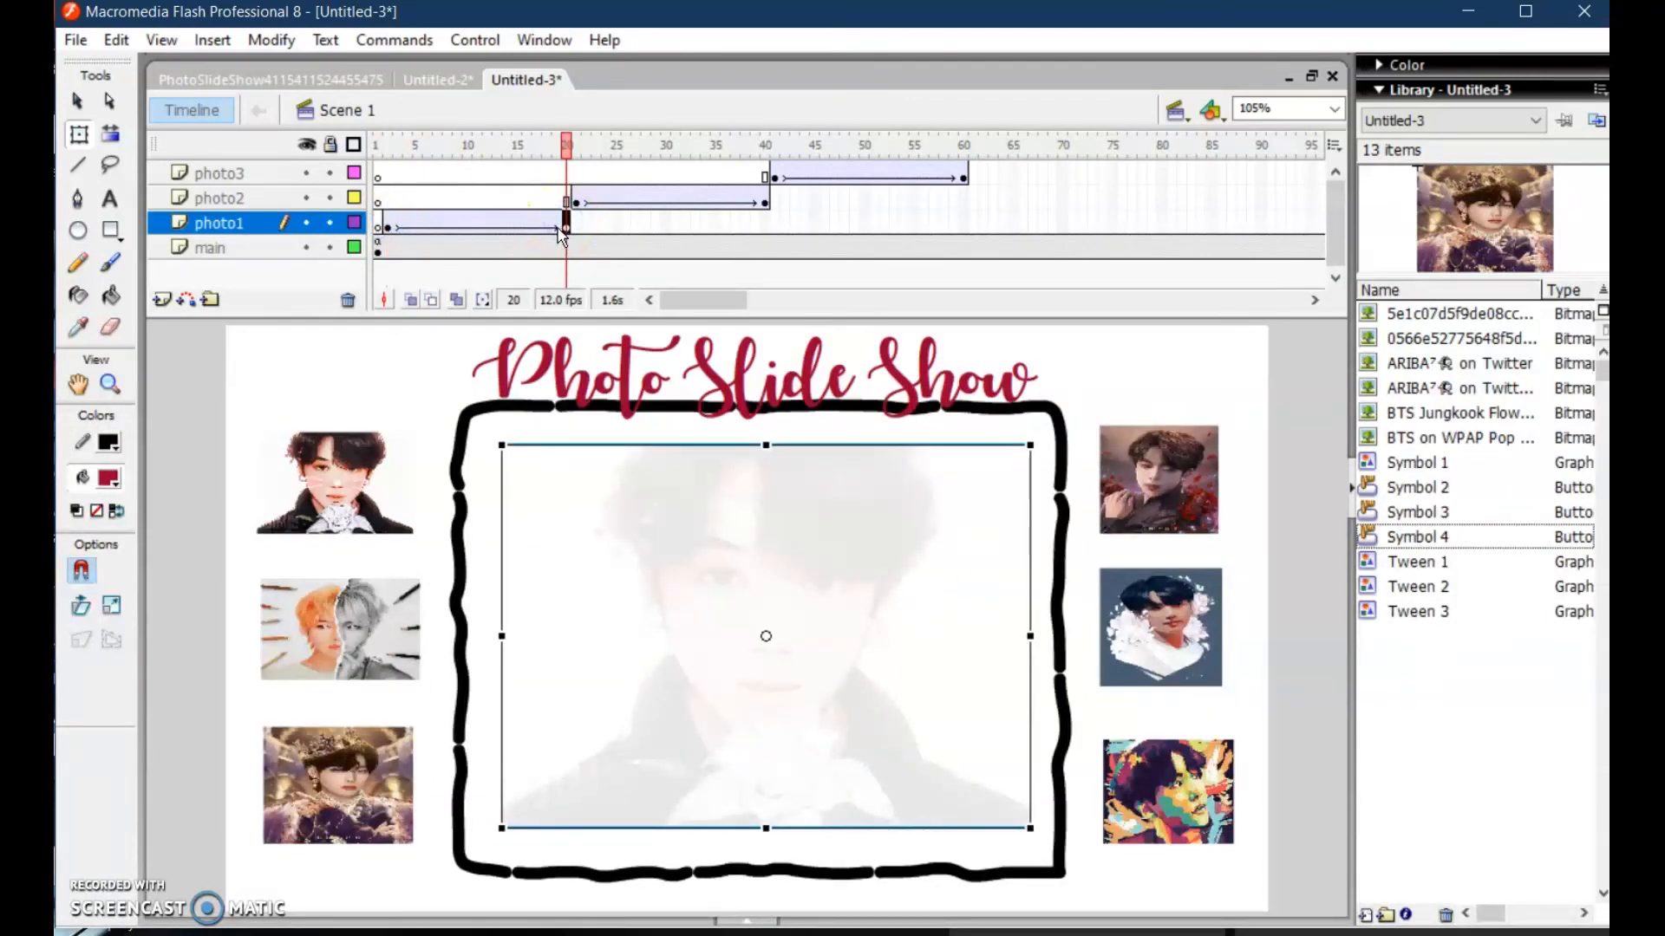
click(391, 227)
click(566, 226)
key(F9)
click(491, 363)
text(stop)
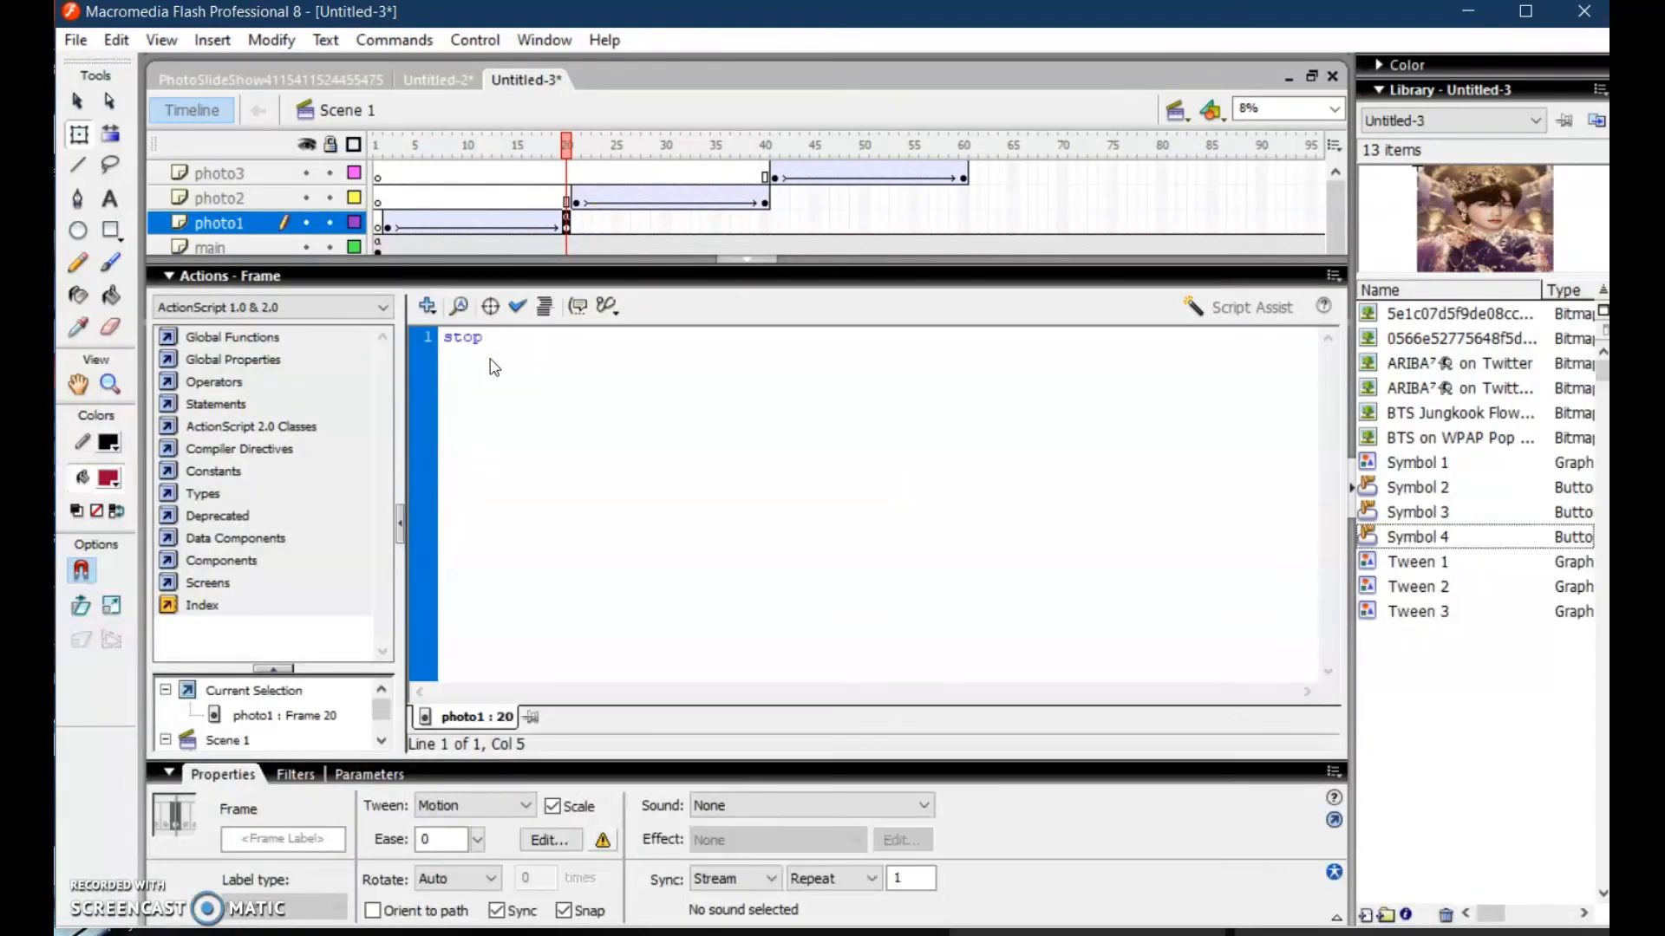
text(();)
key(F9)
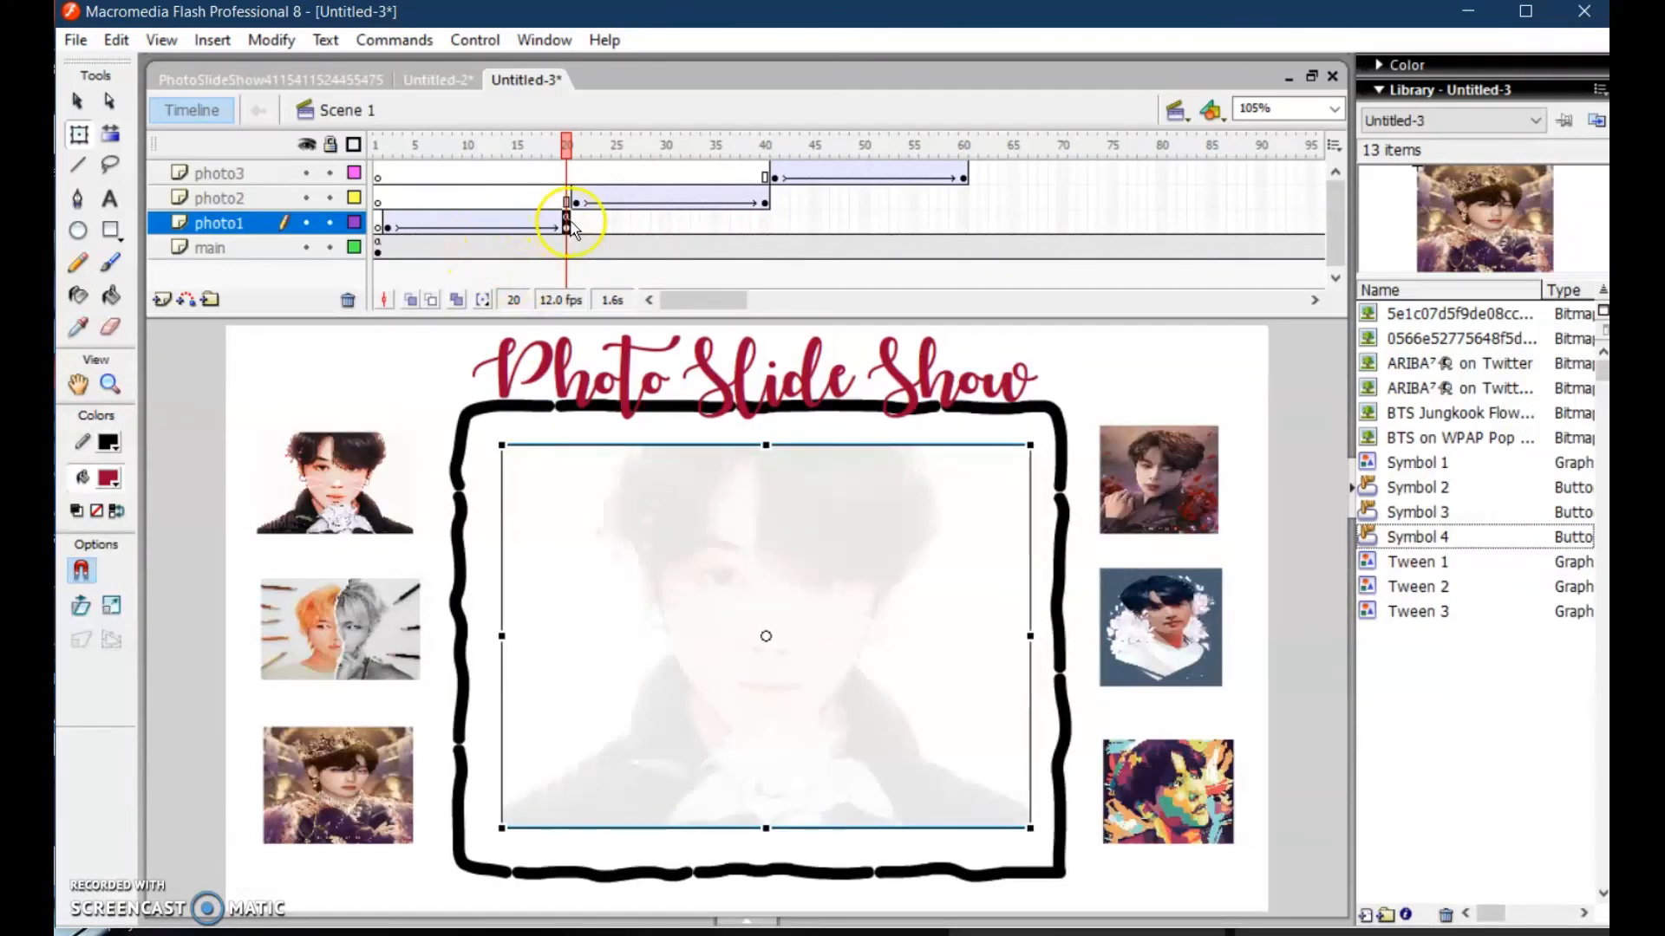
Set the large photo's alpha to 100% at frame 20 of the photo1 layer
click(717, 559)
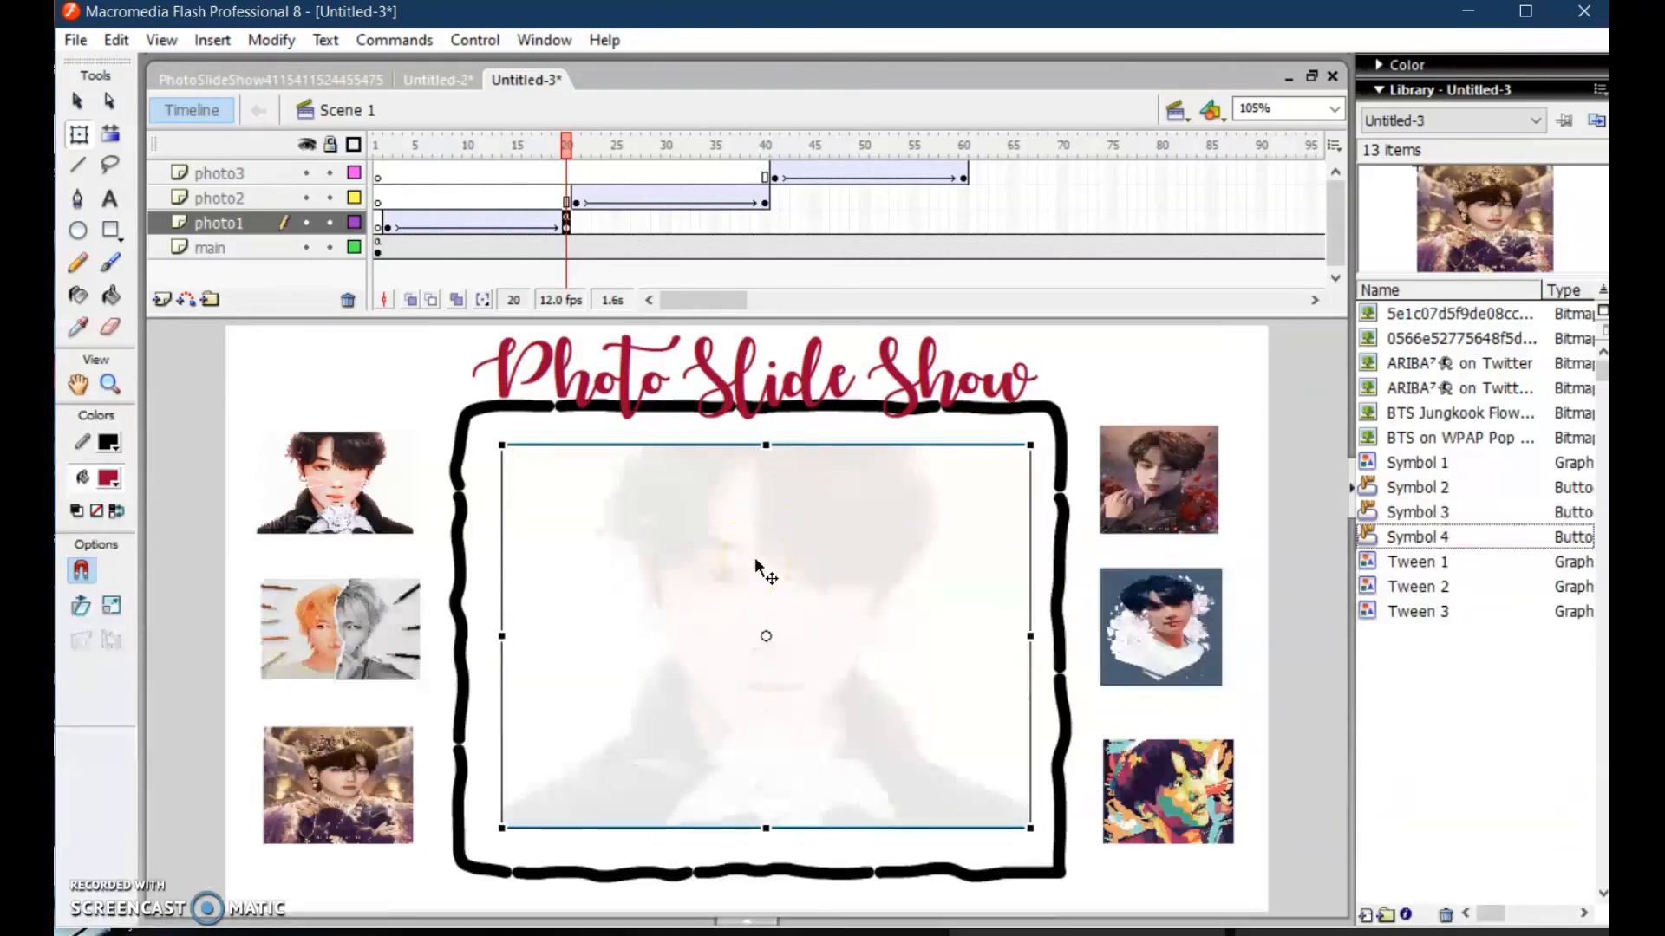
click(749, 922)
drag(929, 815, 929, 569)
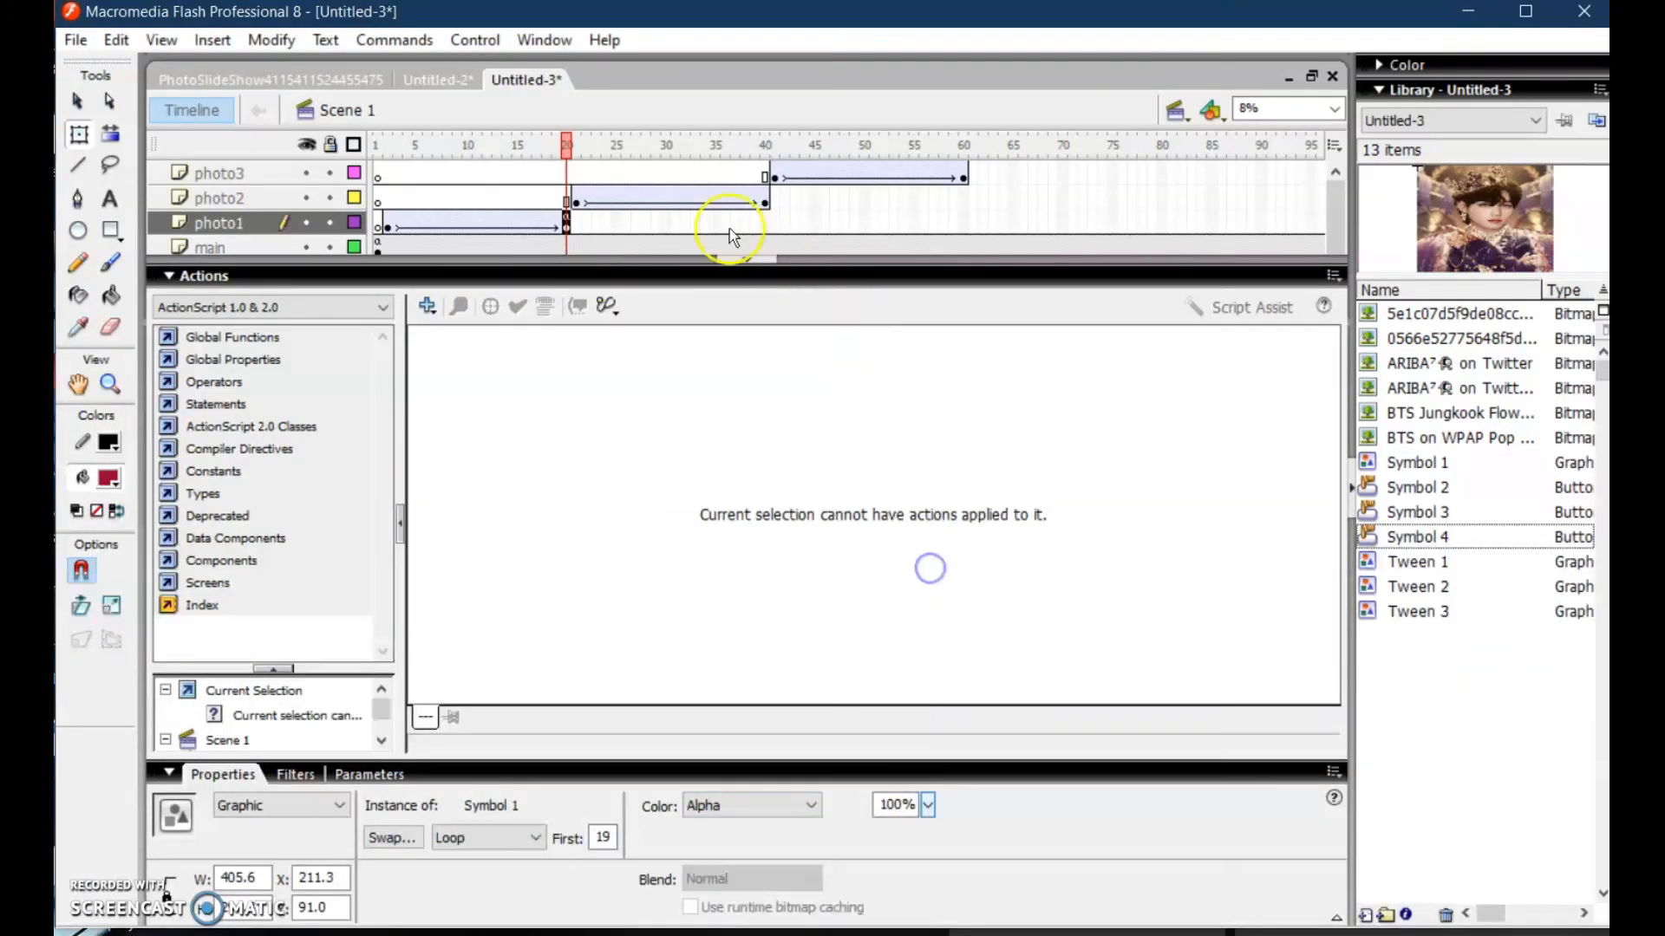
click(732, 259)
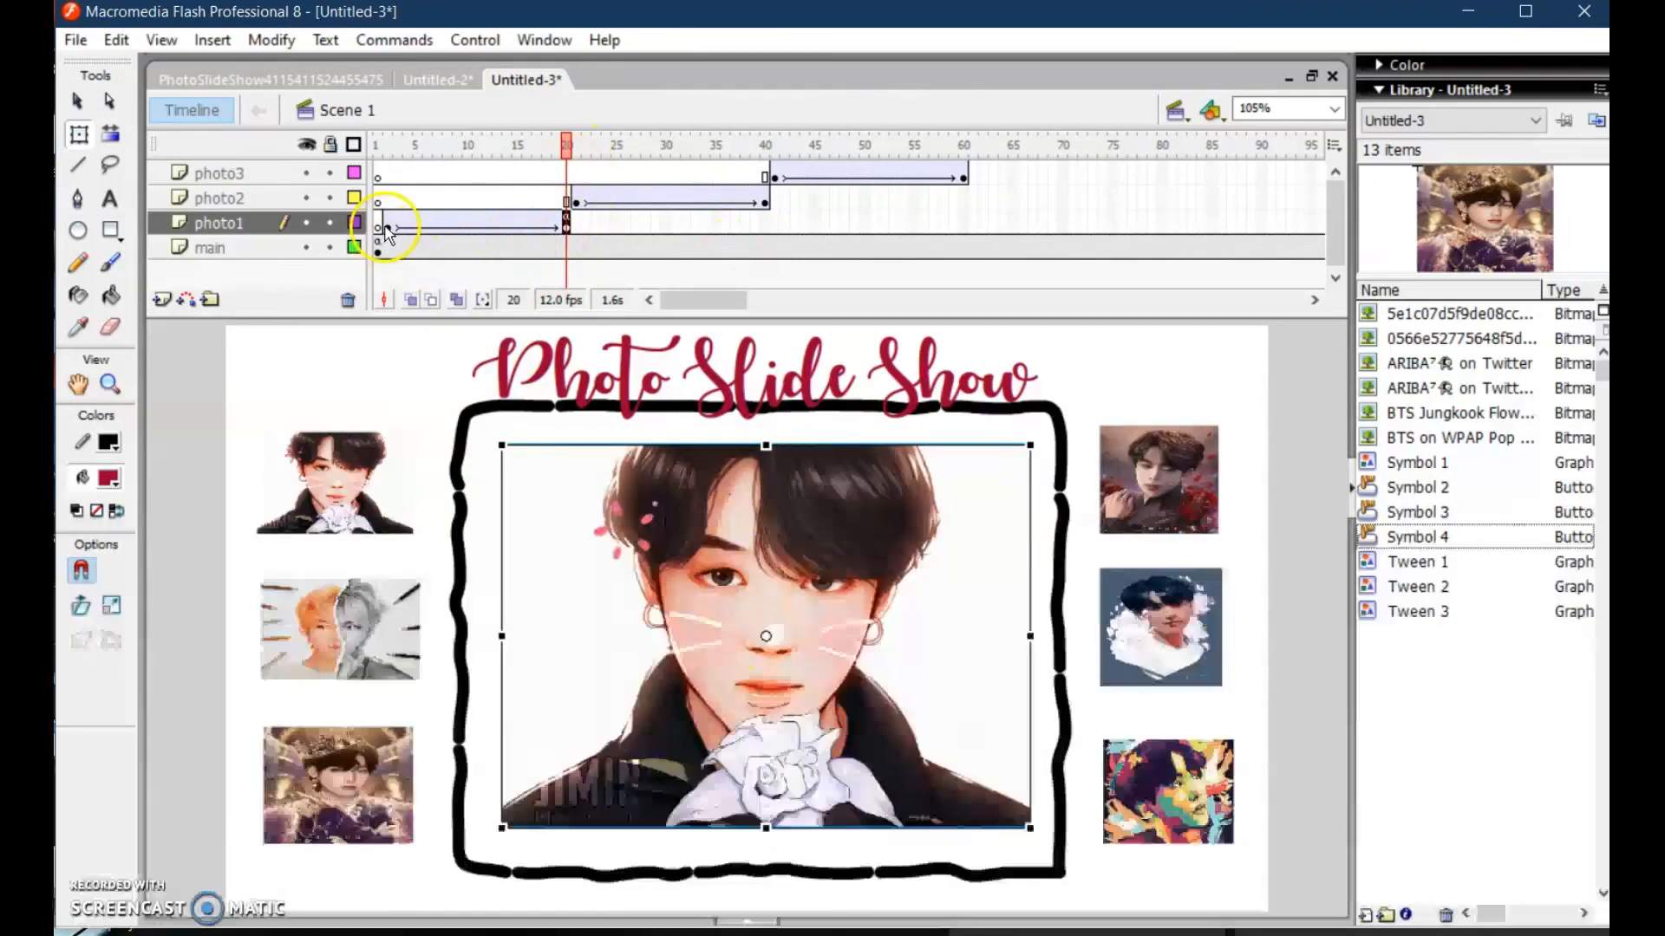
Add a stop(); action to the last tween keyframe of the photo2 layer at frame 40
click(577, 203)
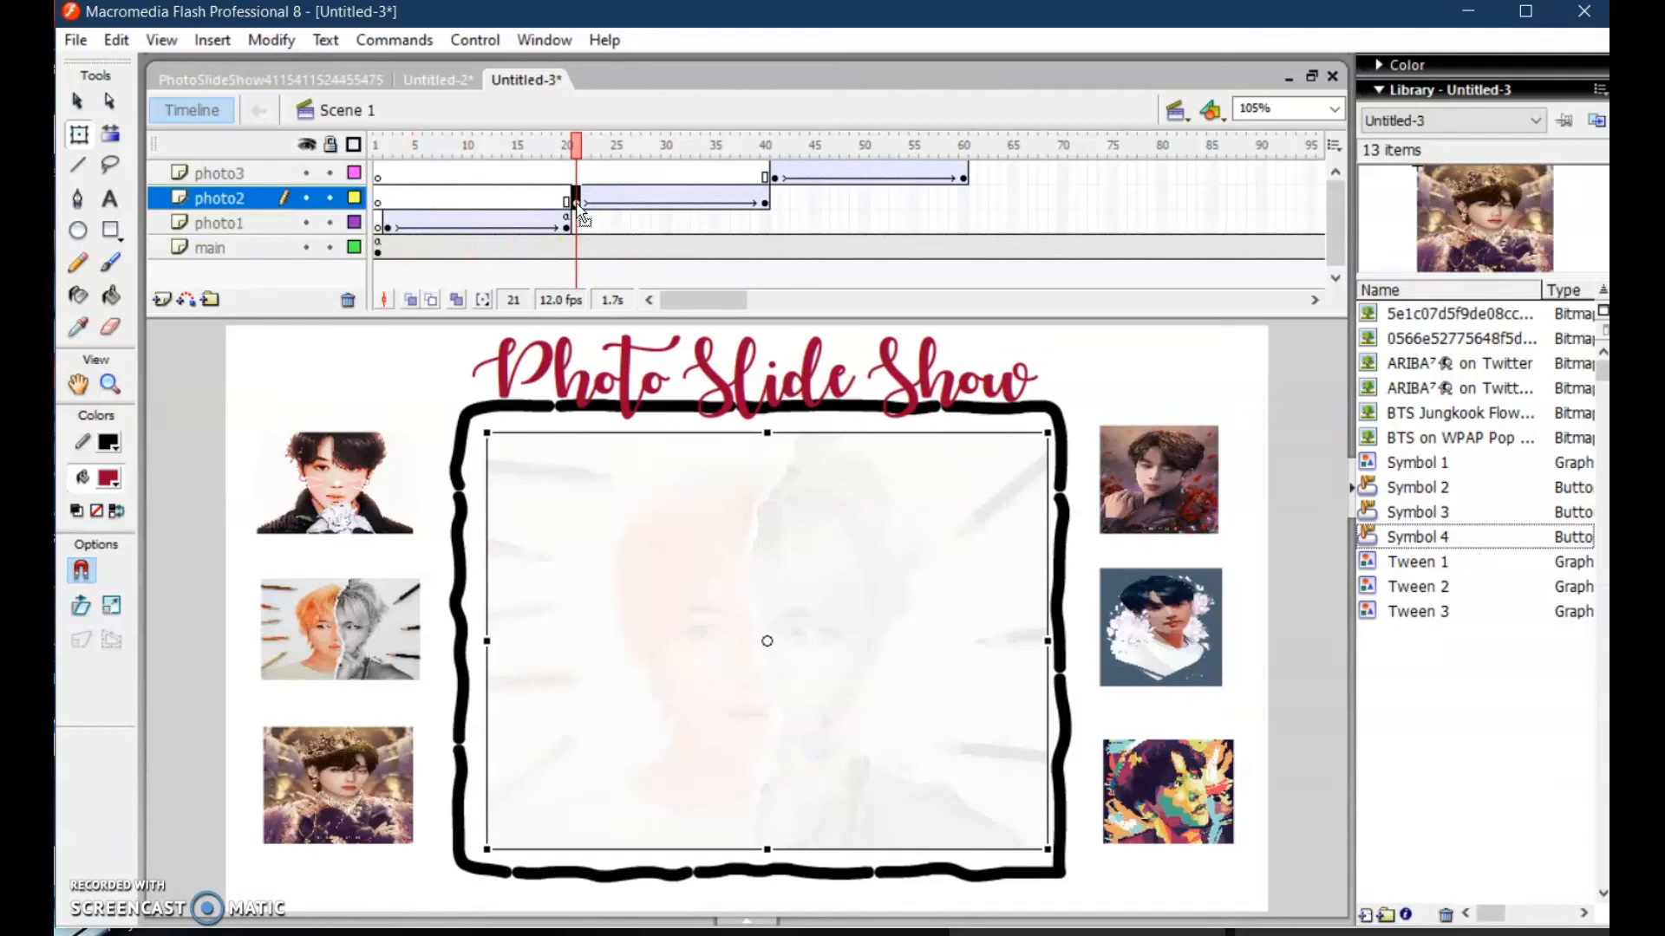
click(765, 202)
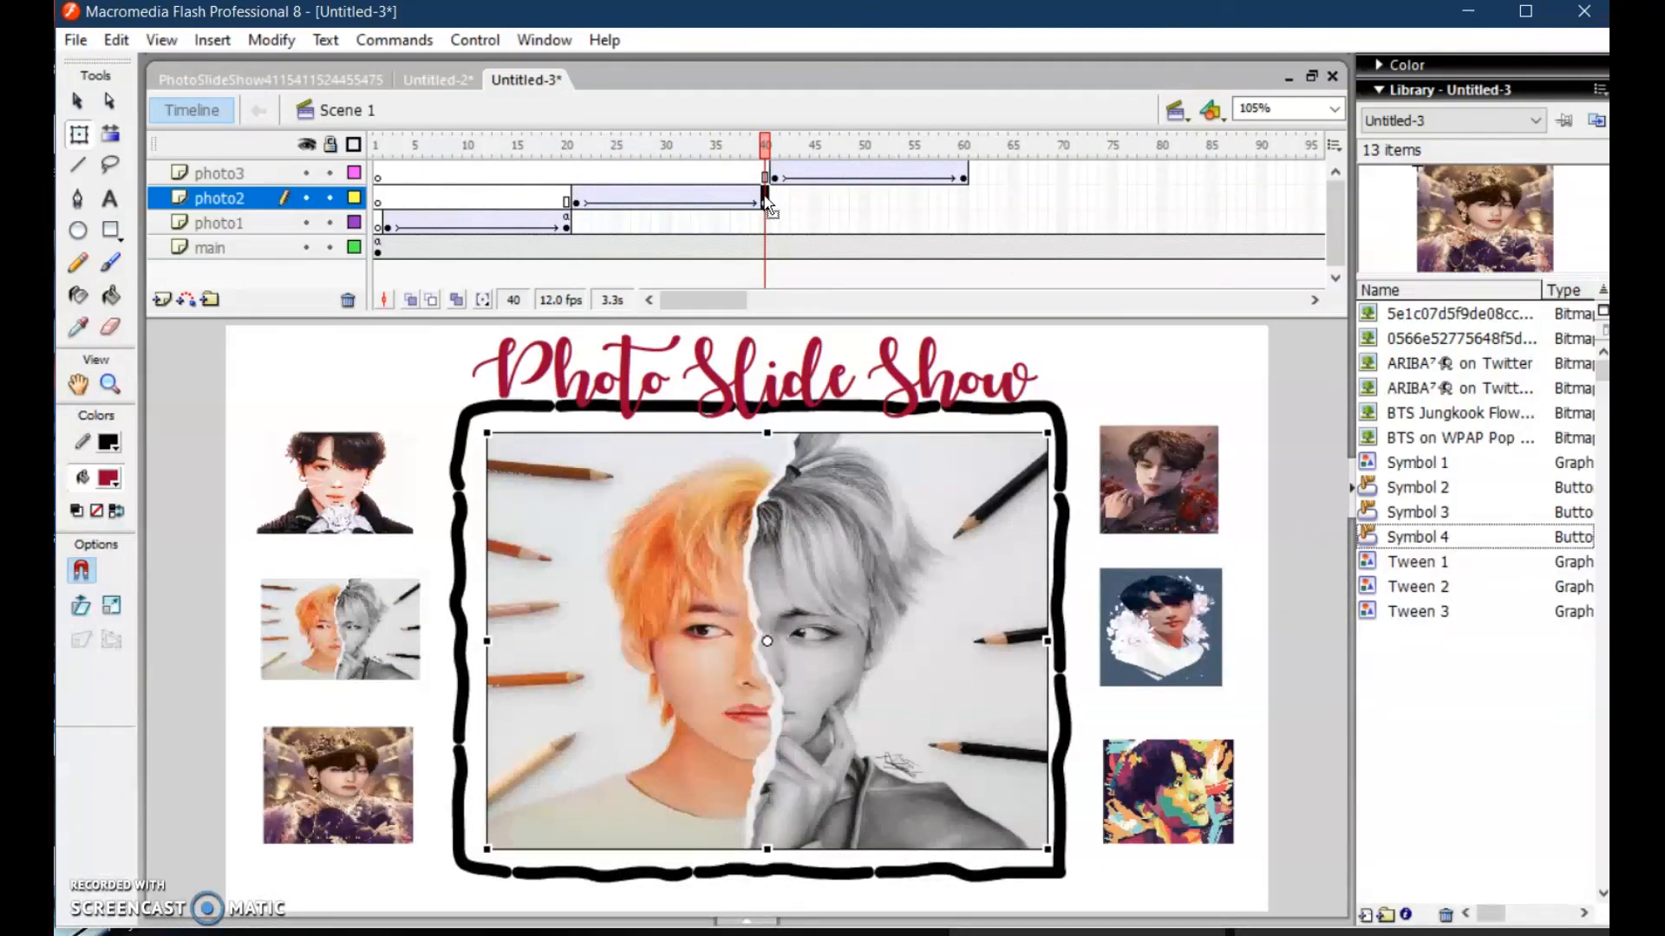
key(F9)
click(578, 386)
text(stop();)
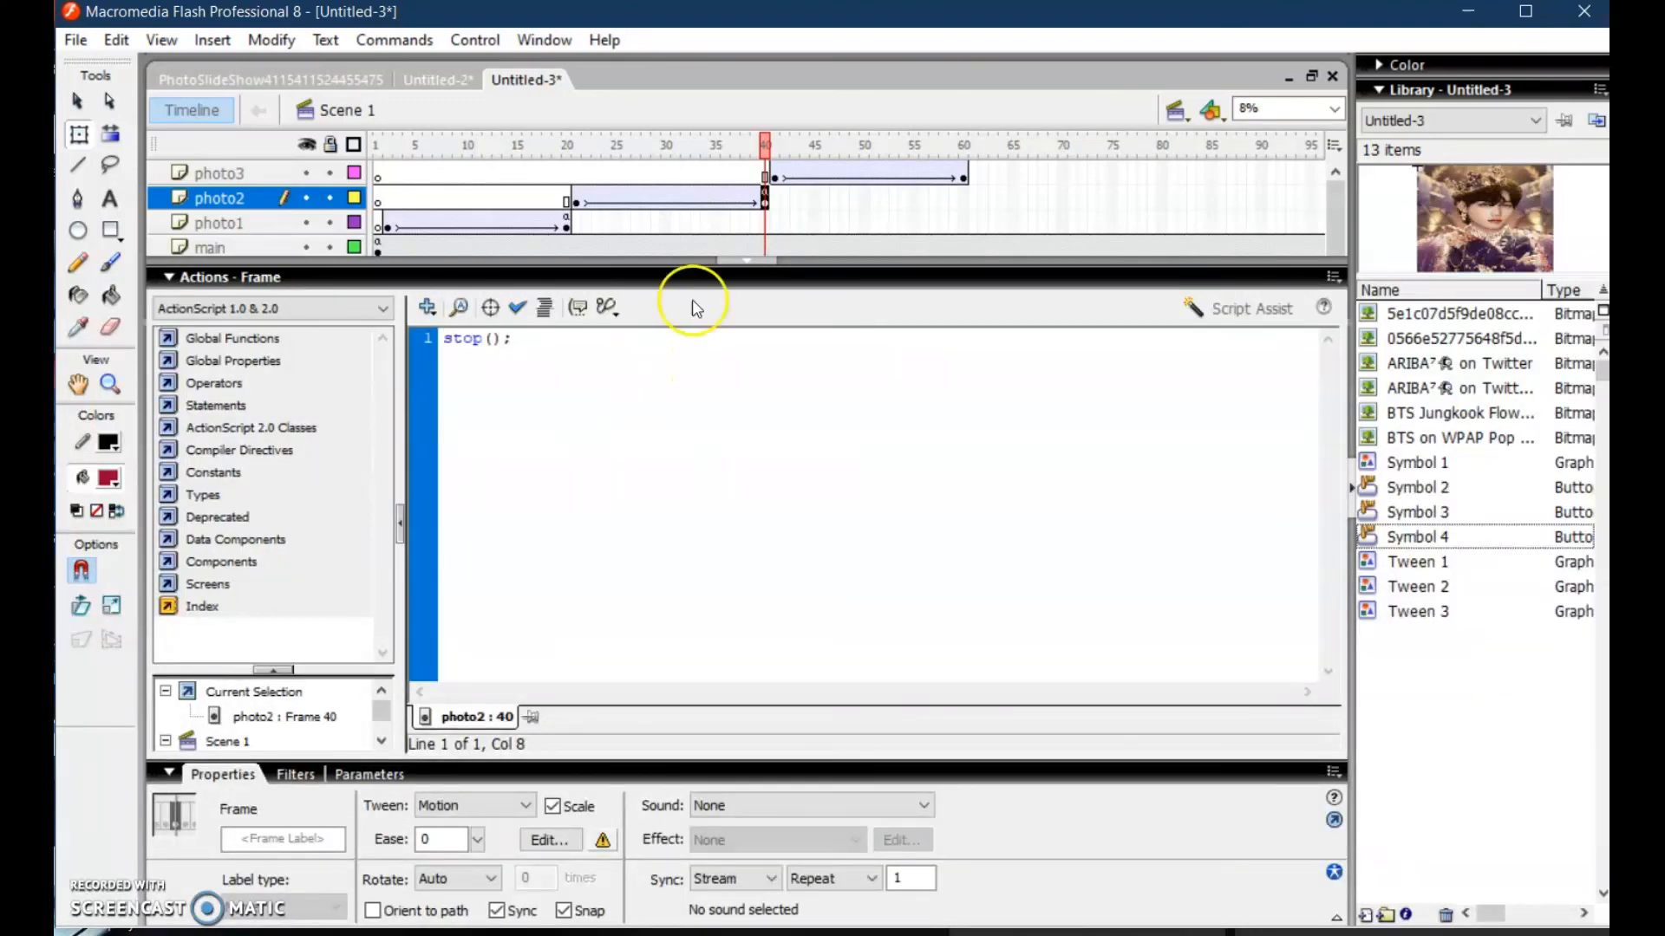
click(761, 261)
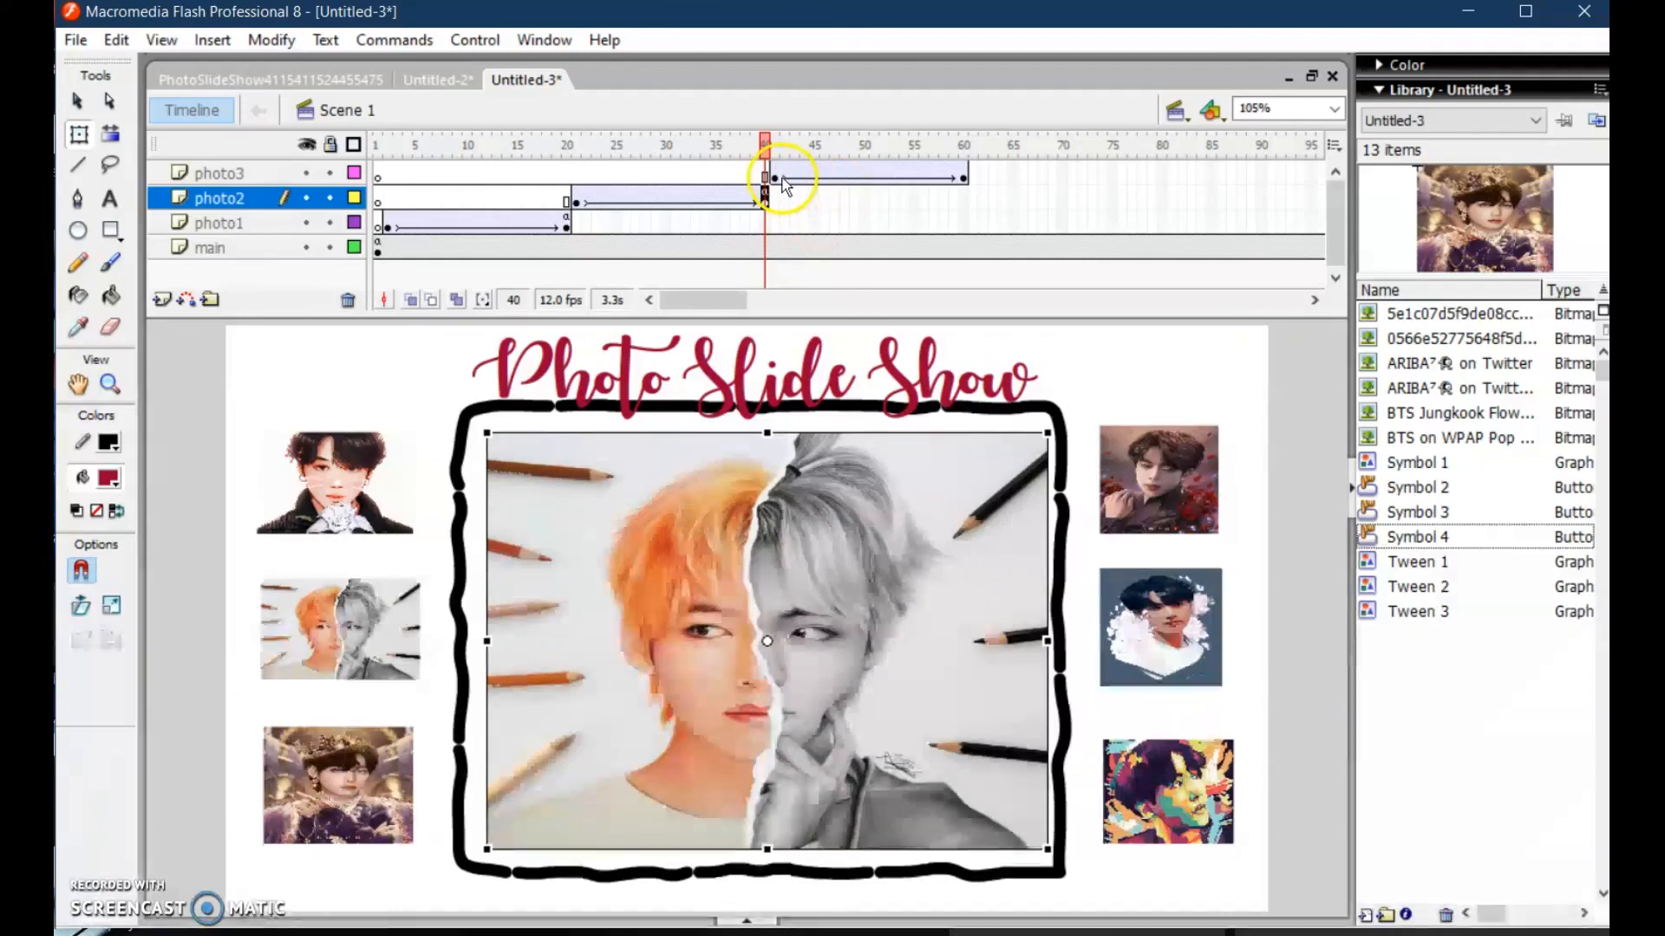
Add the frame script sstop(); to the last tween keyframe of the photo3 layer at frame 60
click(964, 173)
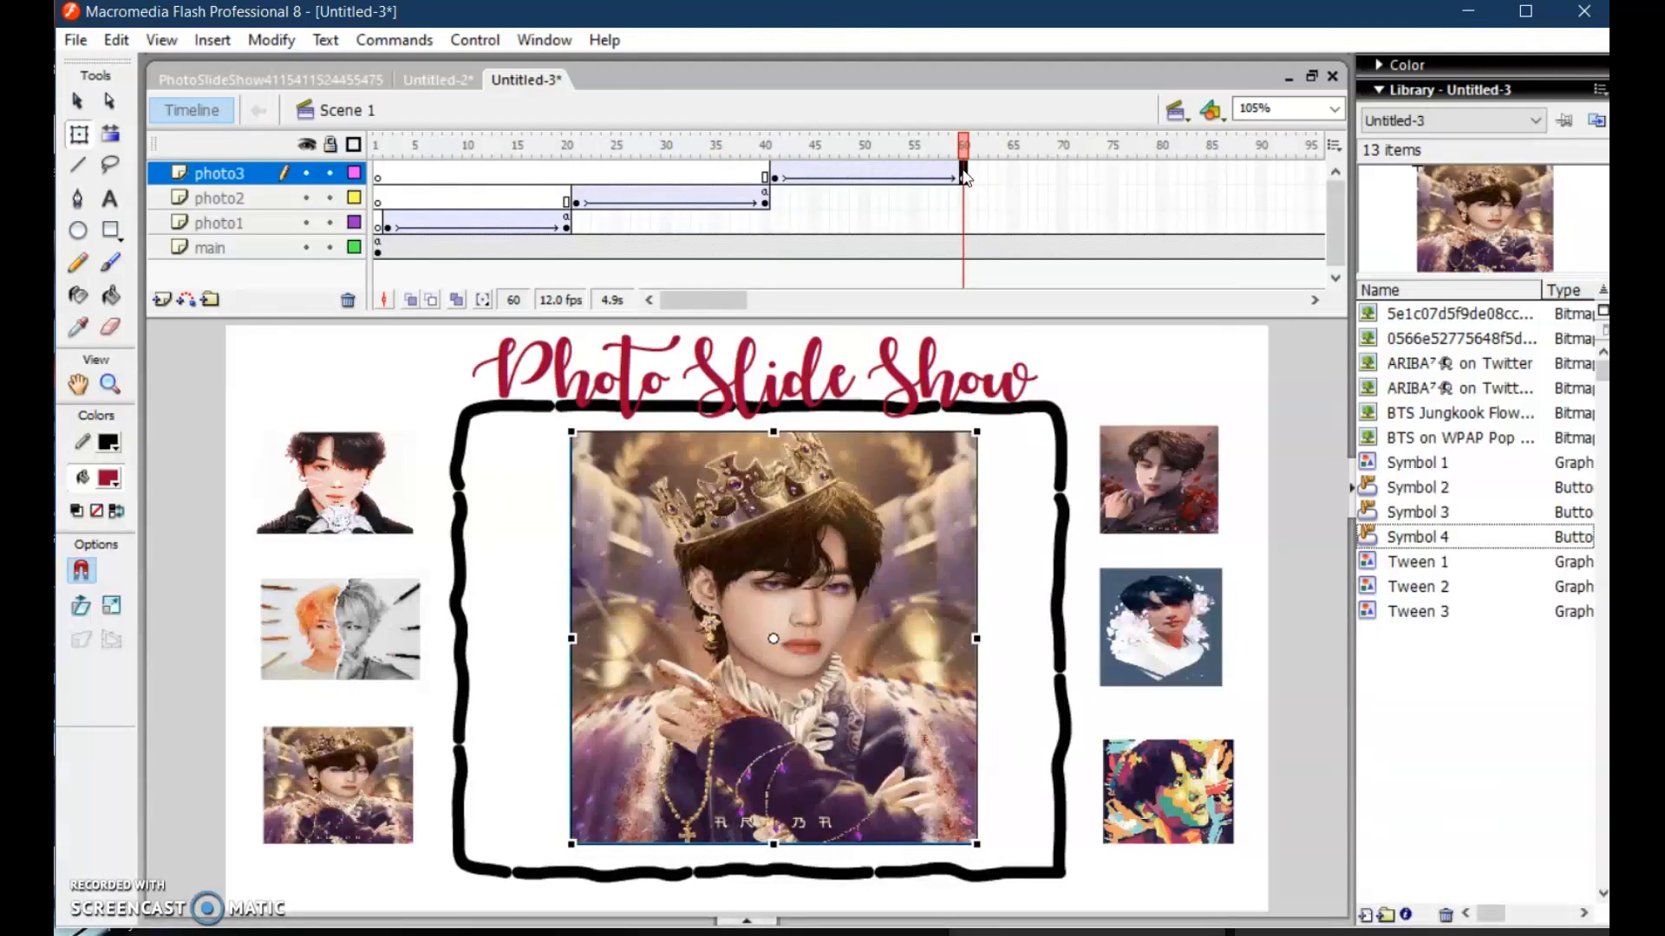
key(F9)
click(472, 360)
text(sstop();)
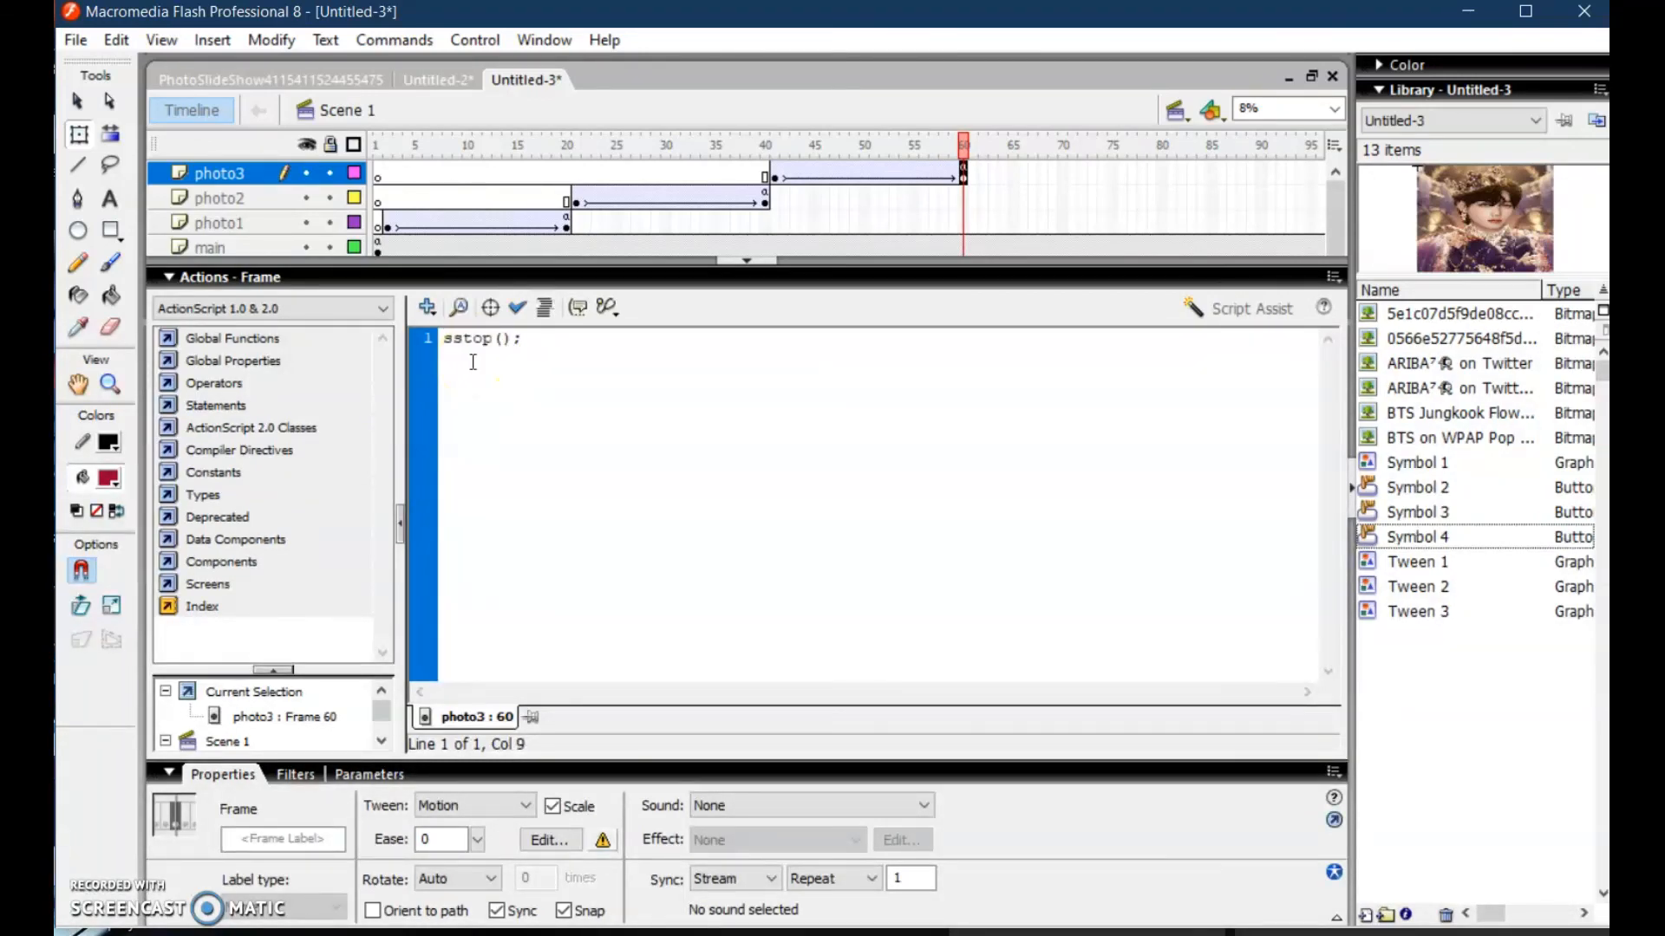
click(728, 262)
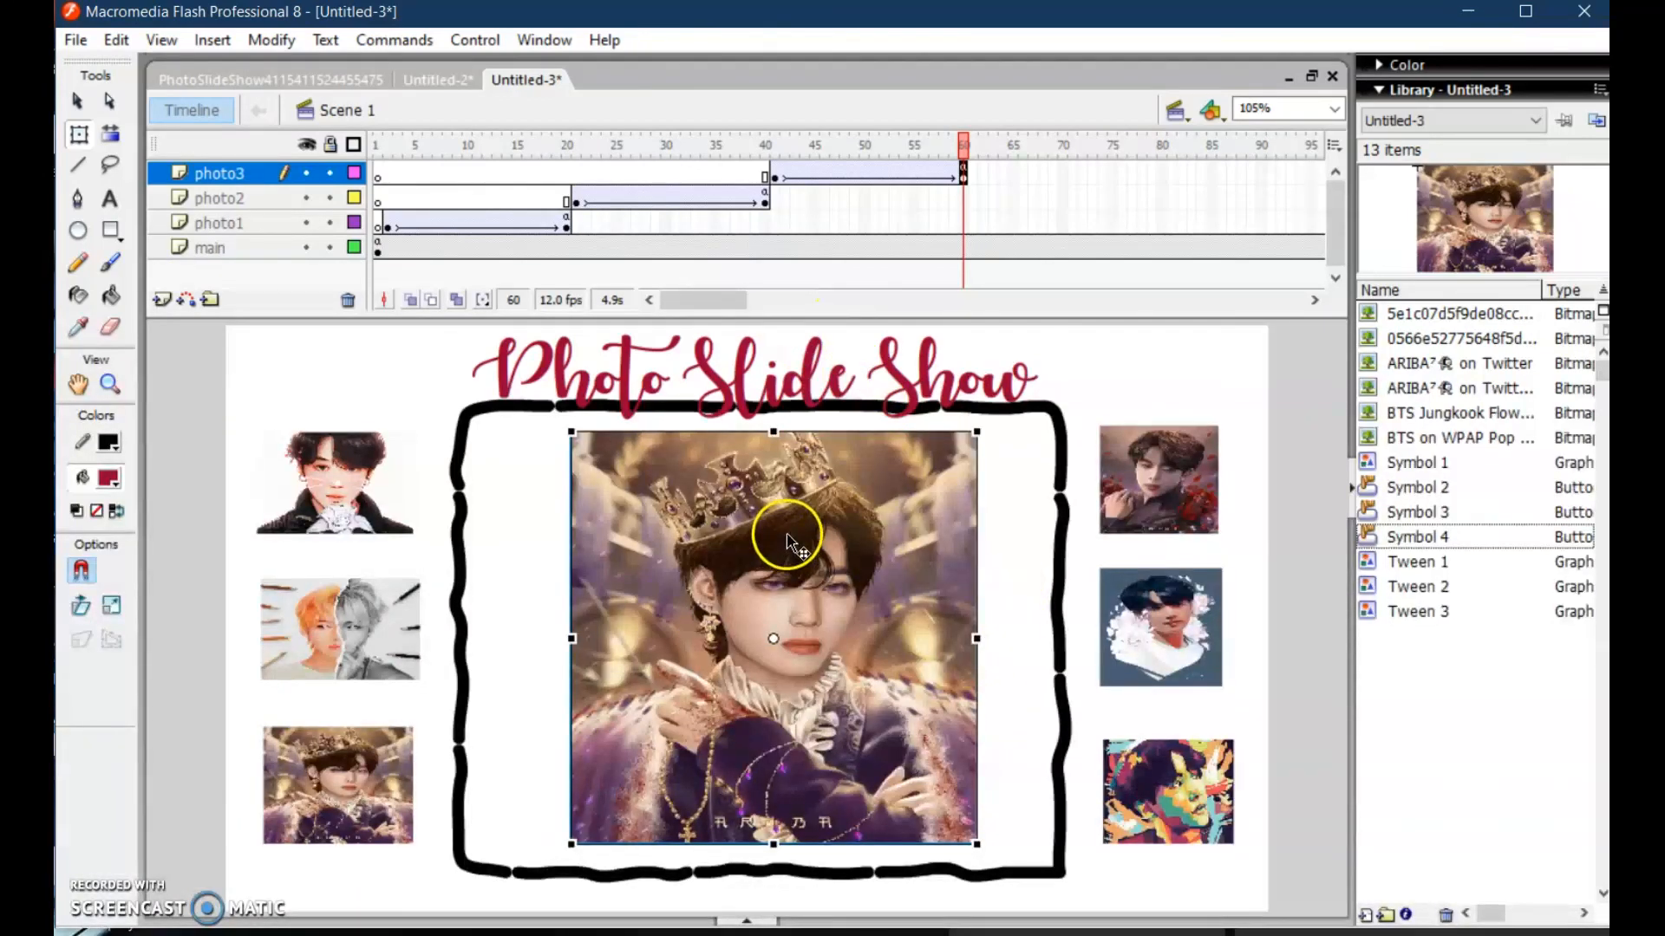
Test the movie by playing the photos of all three thumbnail buttons in the preview
key(ctrl+Return)
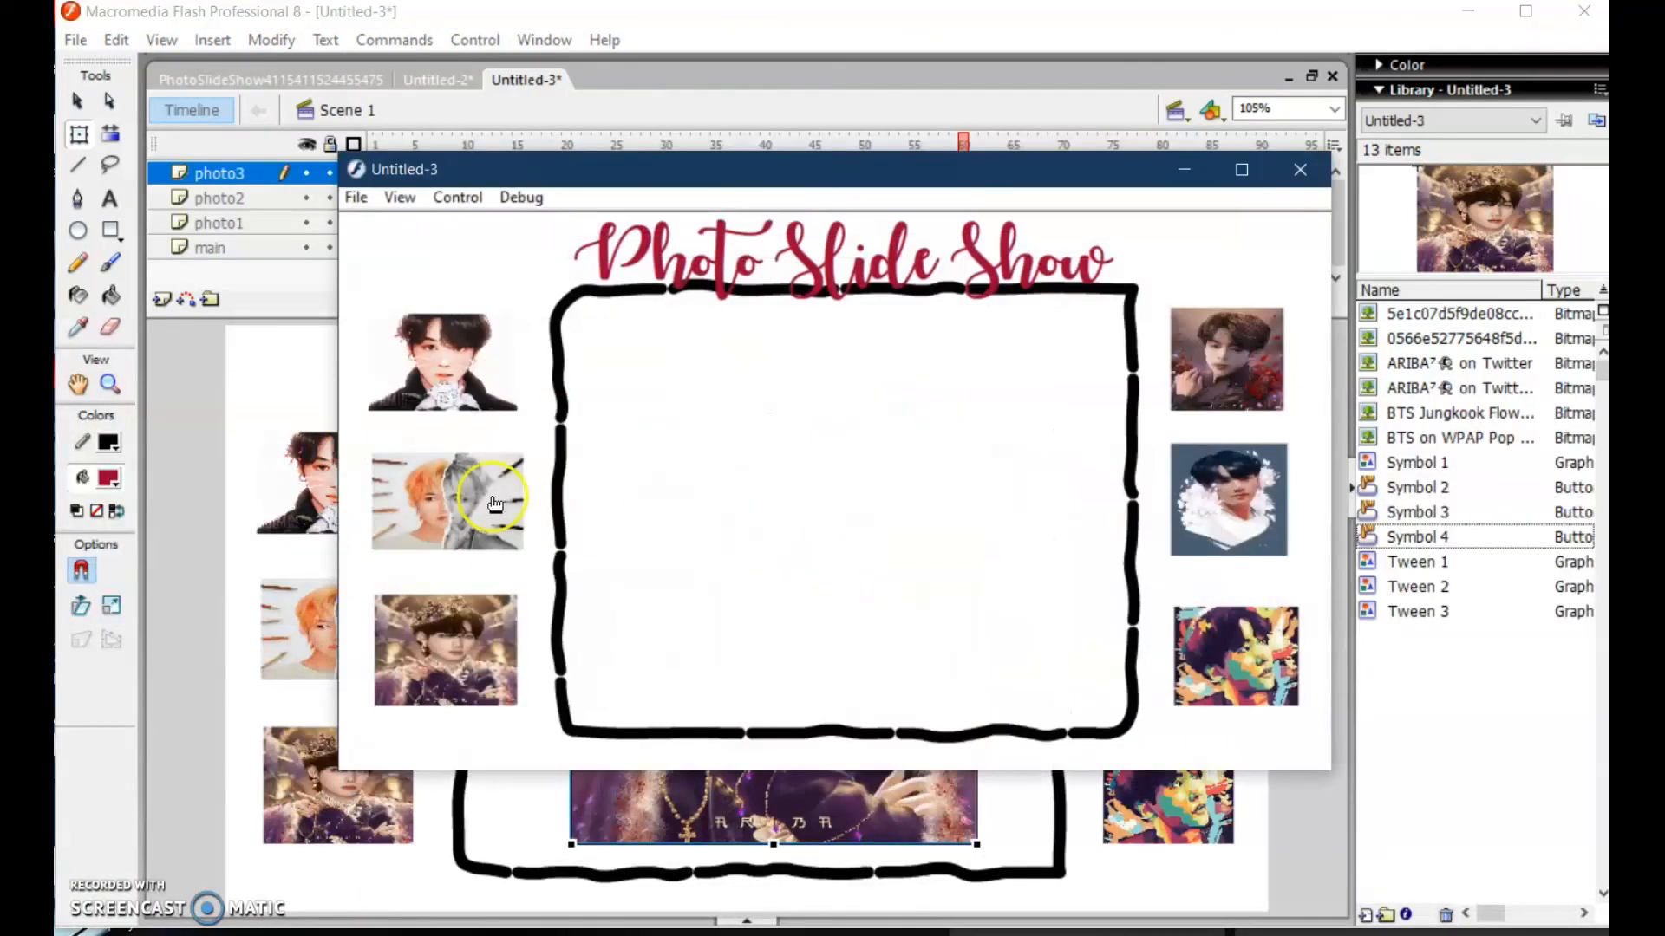
click(462, 363)
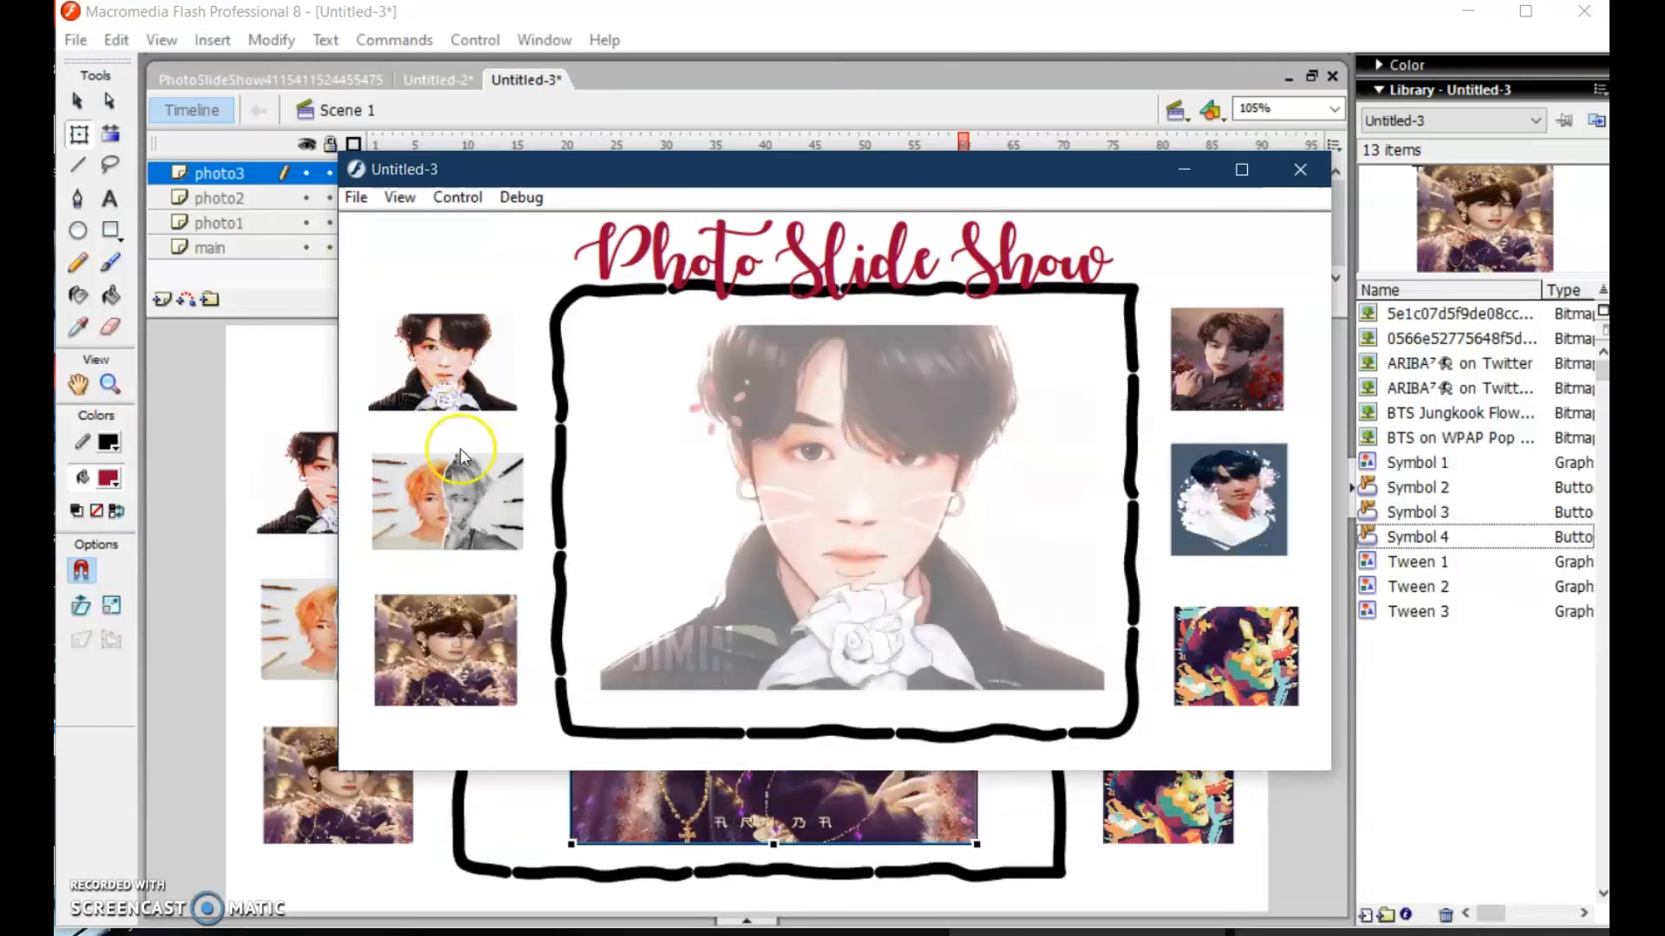
click(455, 512)
click(499, 665)
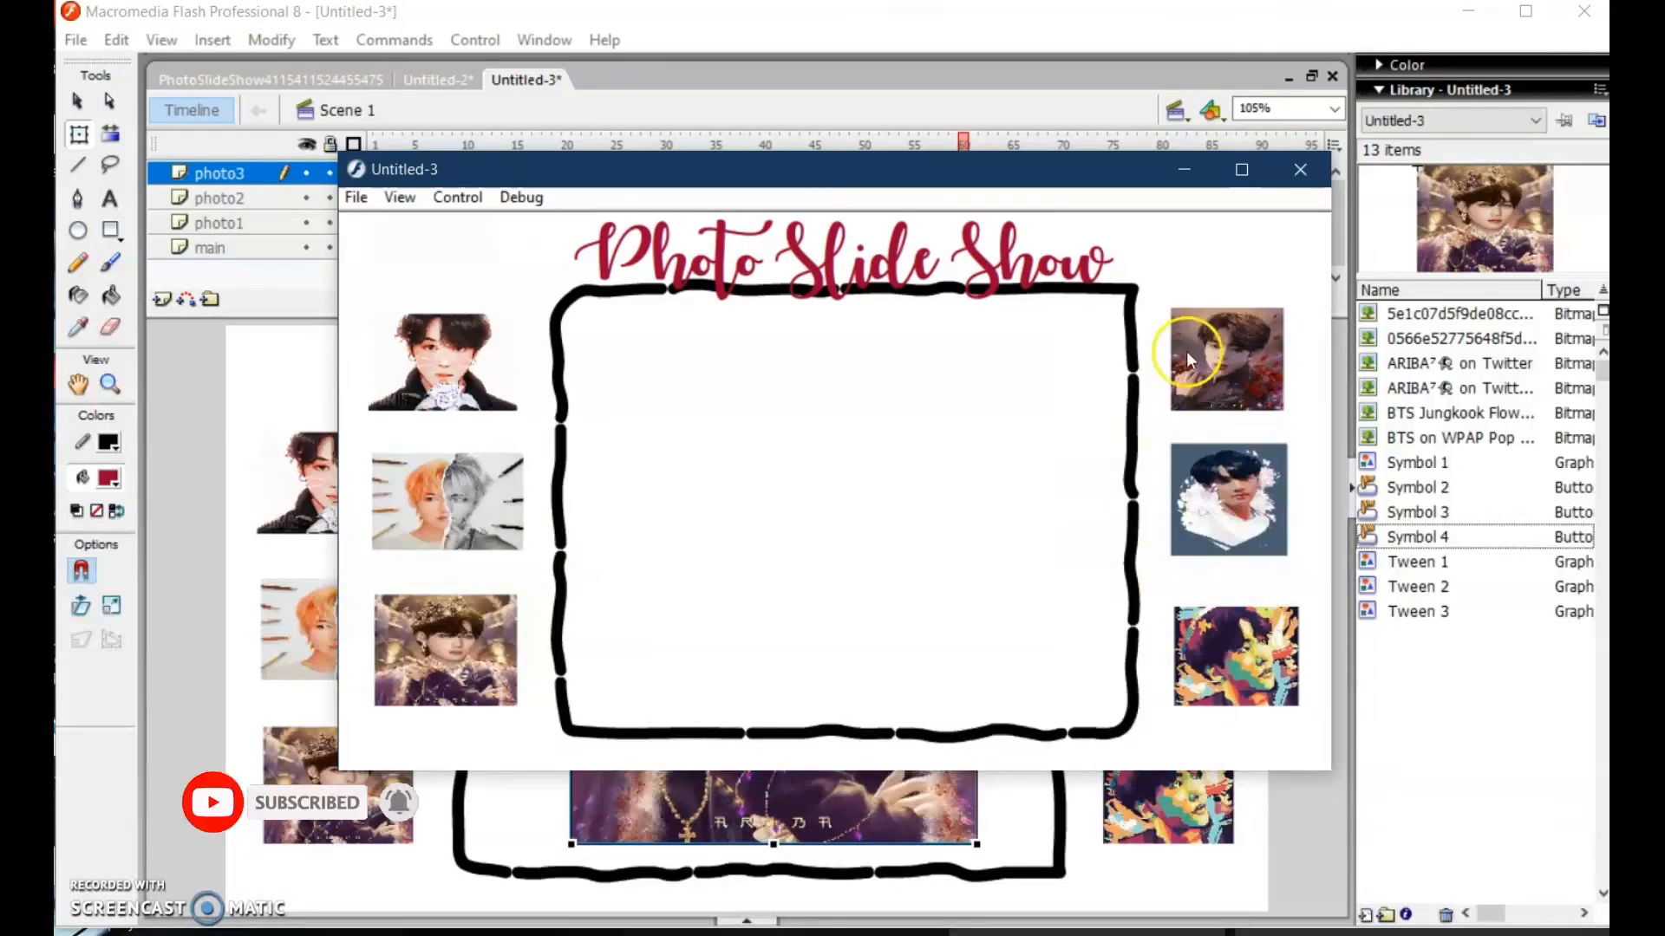
Close the movie preview and switch to the finished six-photo slideshow document Untitled-2
click(1295, 176)
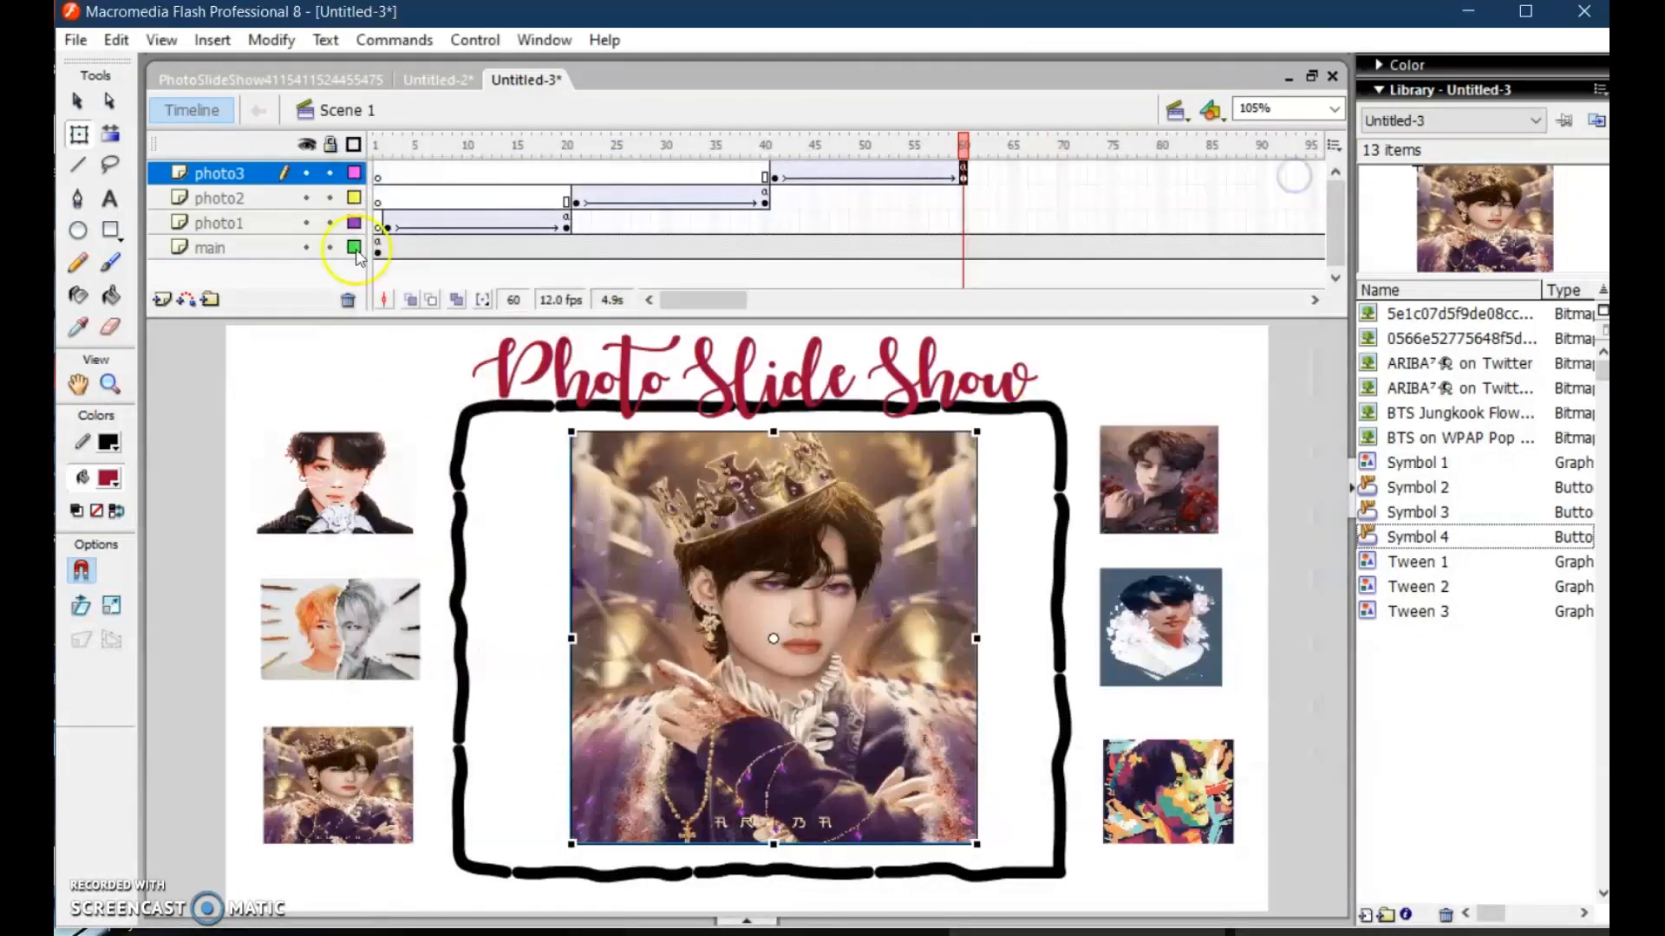
click(305, 76)
click(434, 79)
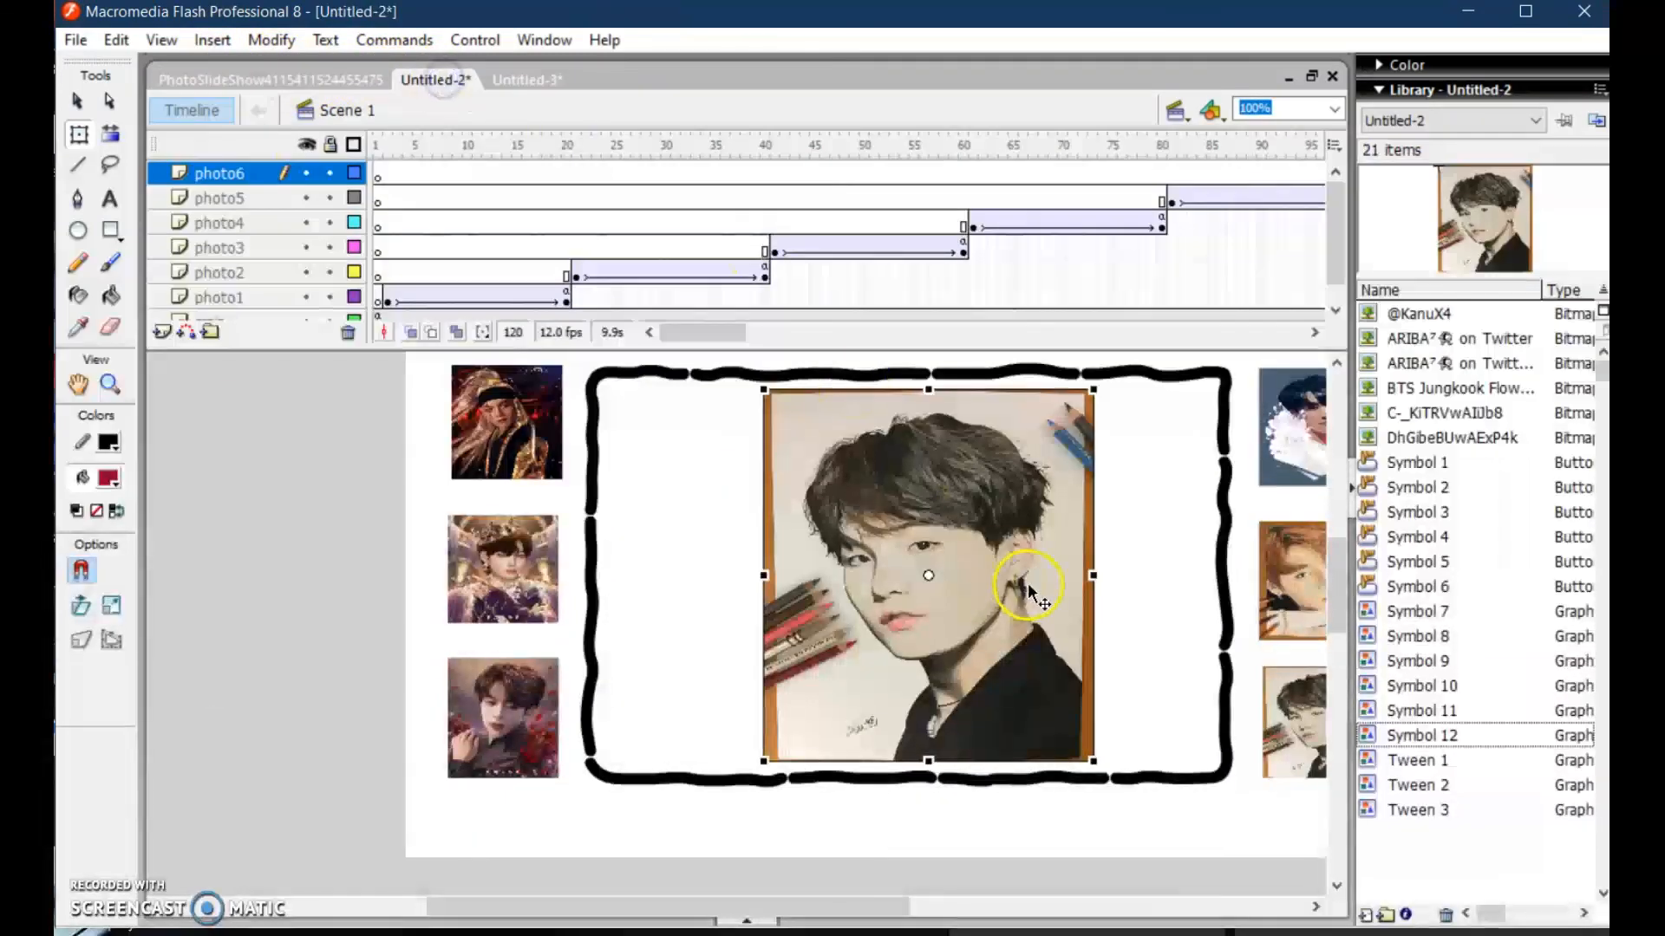
Test the Untitled-2 movie by playing the photos of all six thumbnail buttons, and close the preview
key(ctrl+Return)
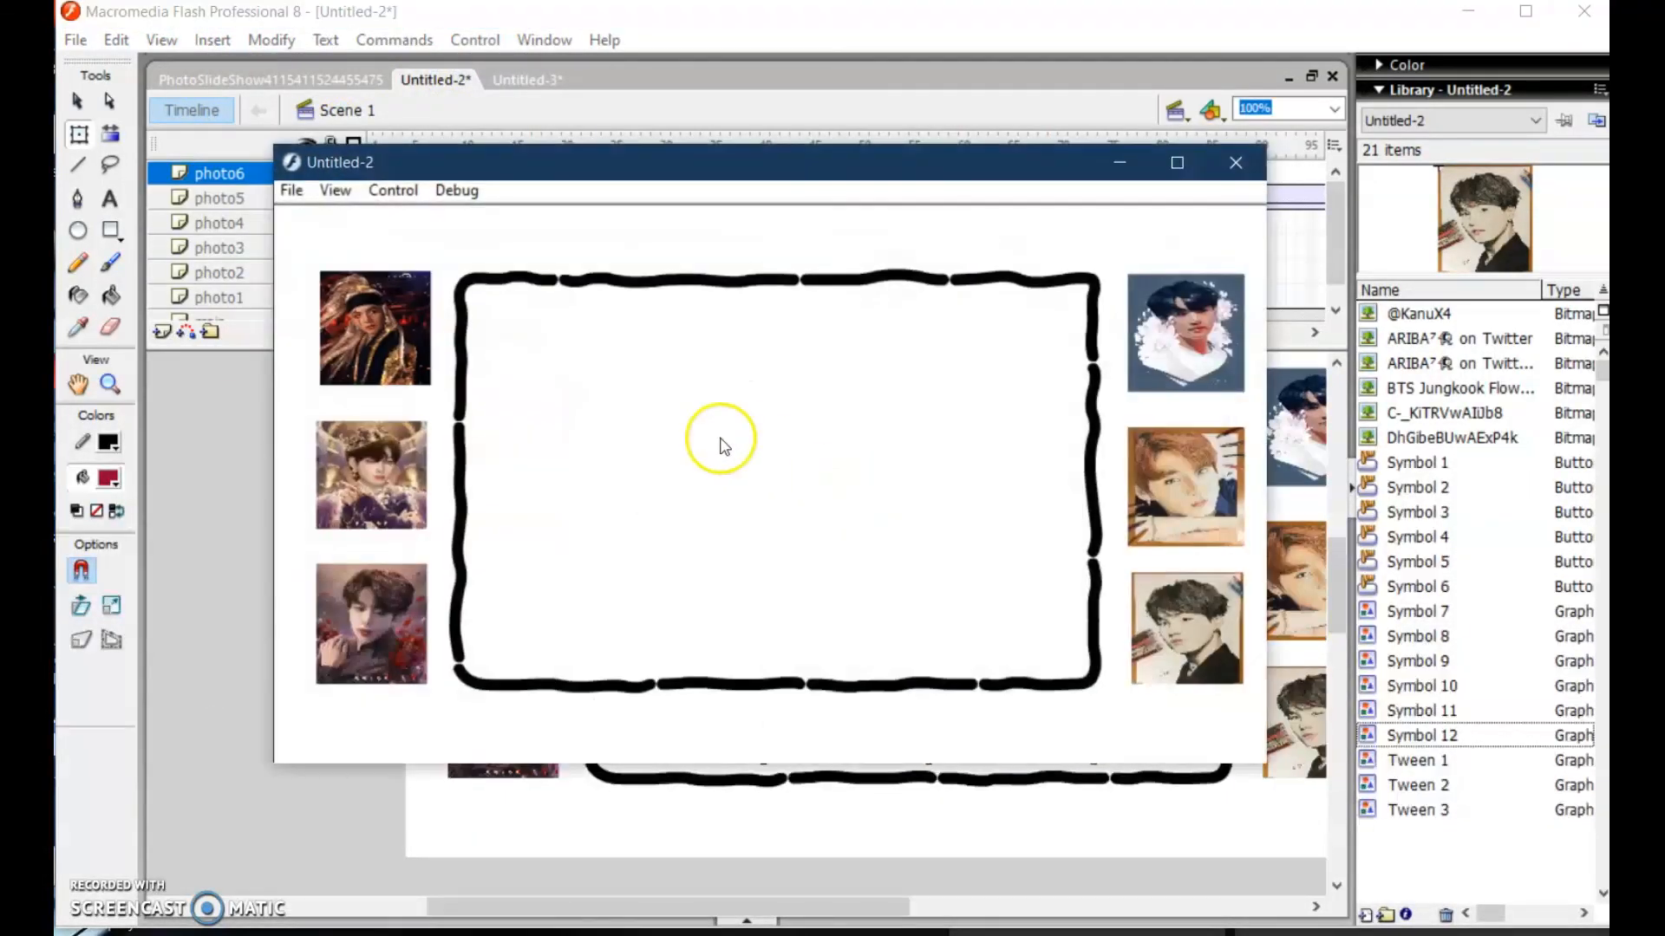
click(382, 343)
click(386, 473)
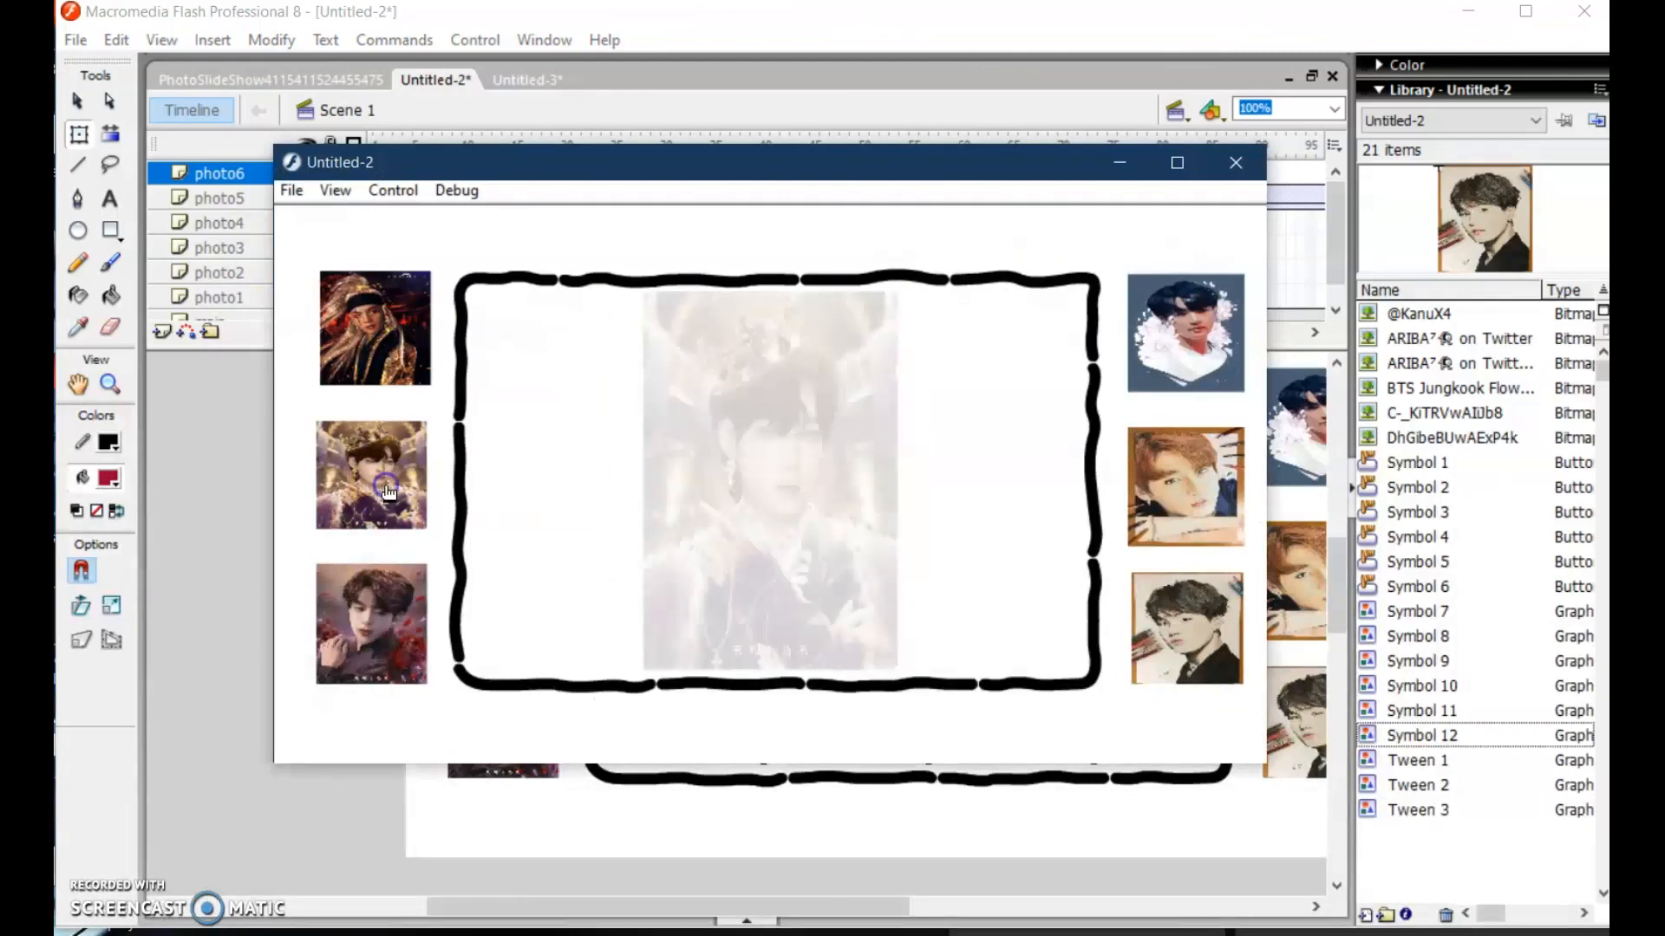
click(375, 656)
click(1143, 386)
click(1186, 485)
click(1164, 659)
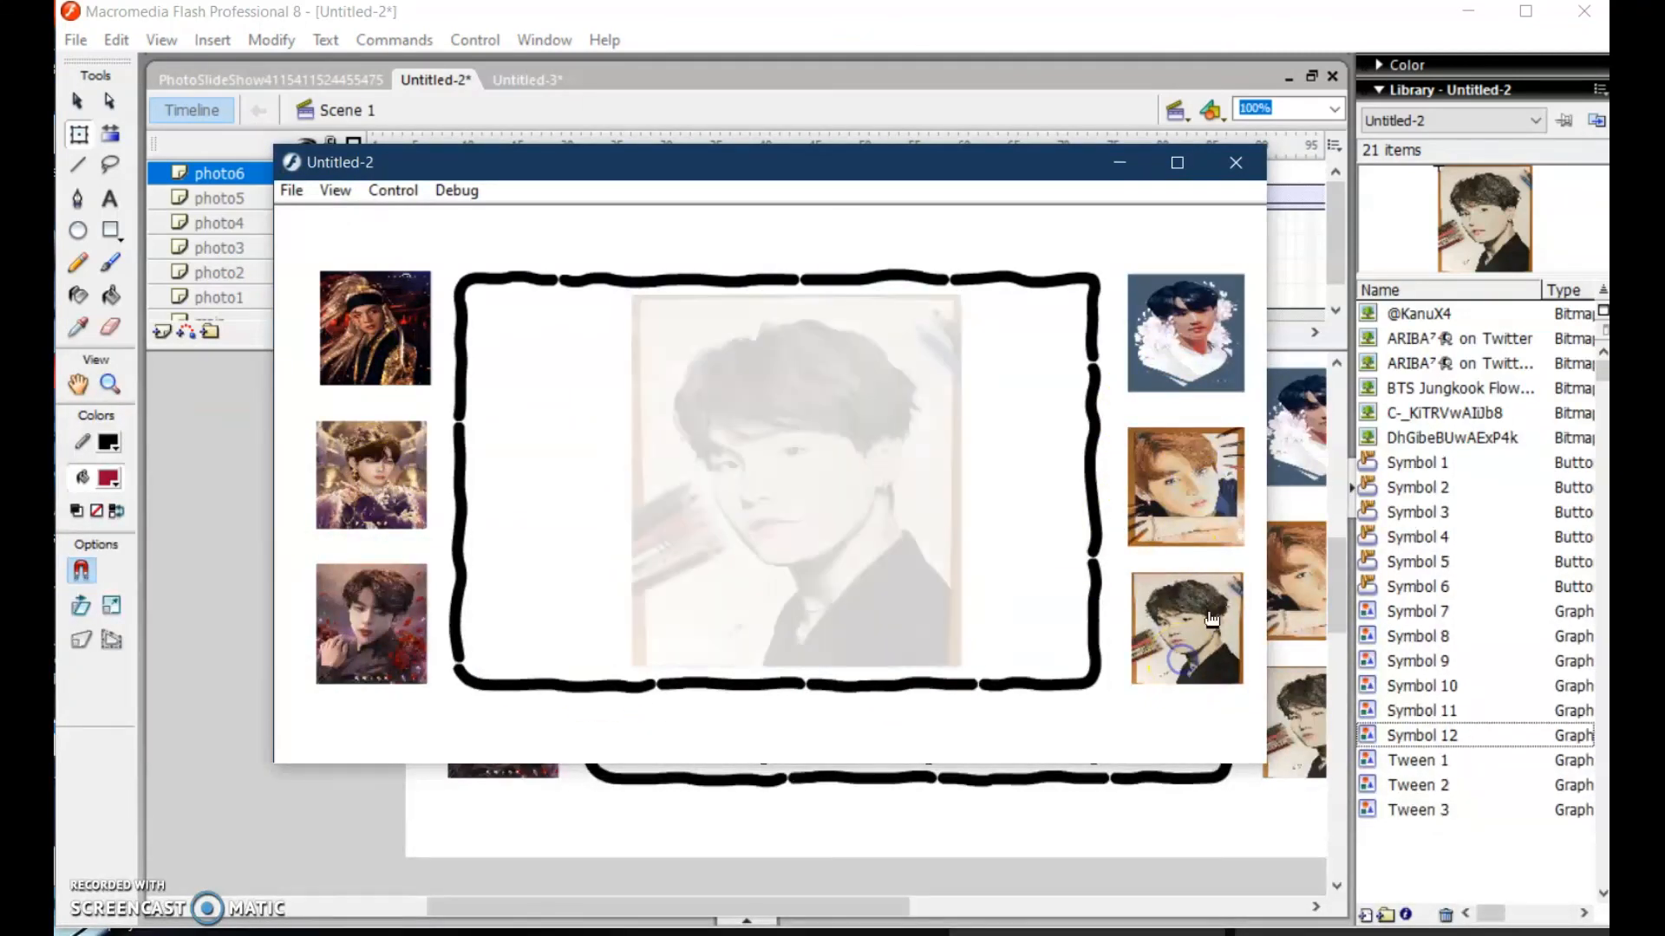
click(1236, 164)
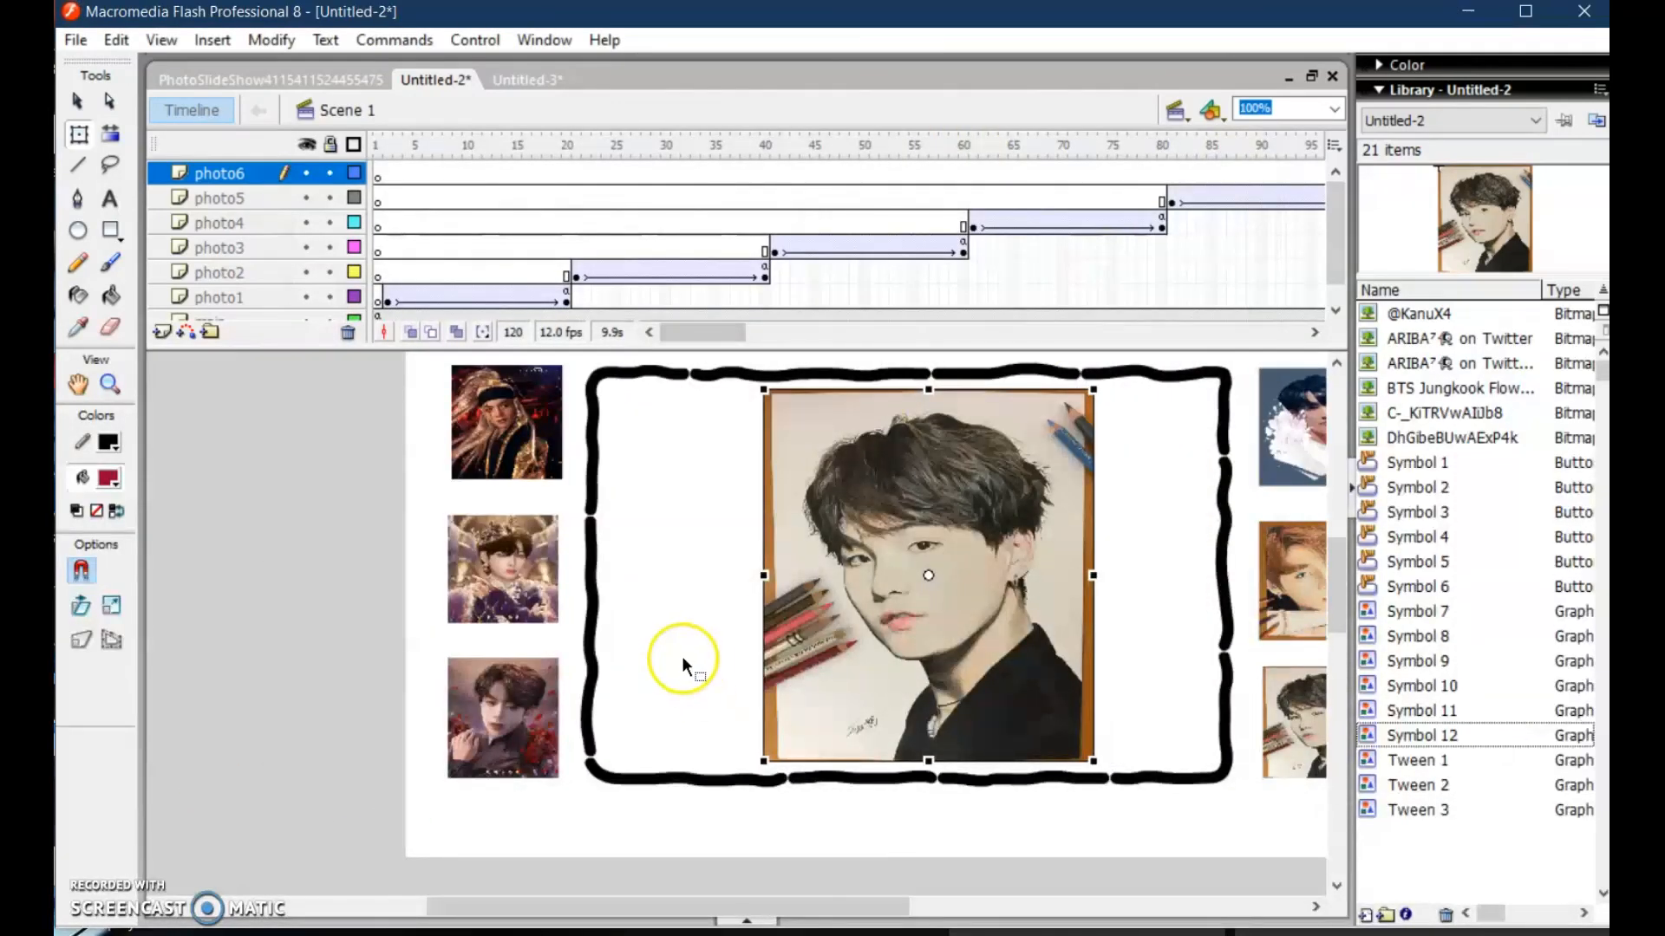